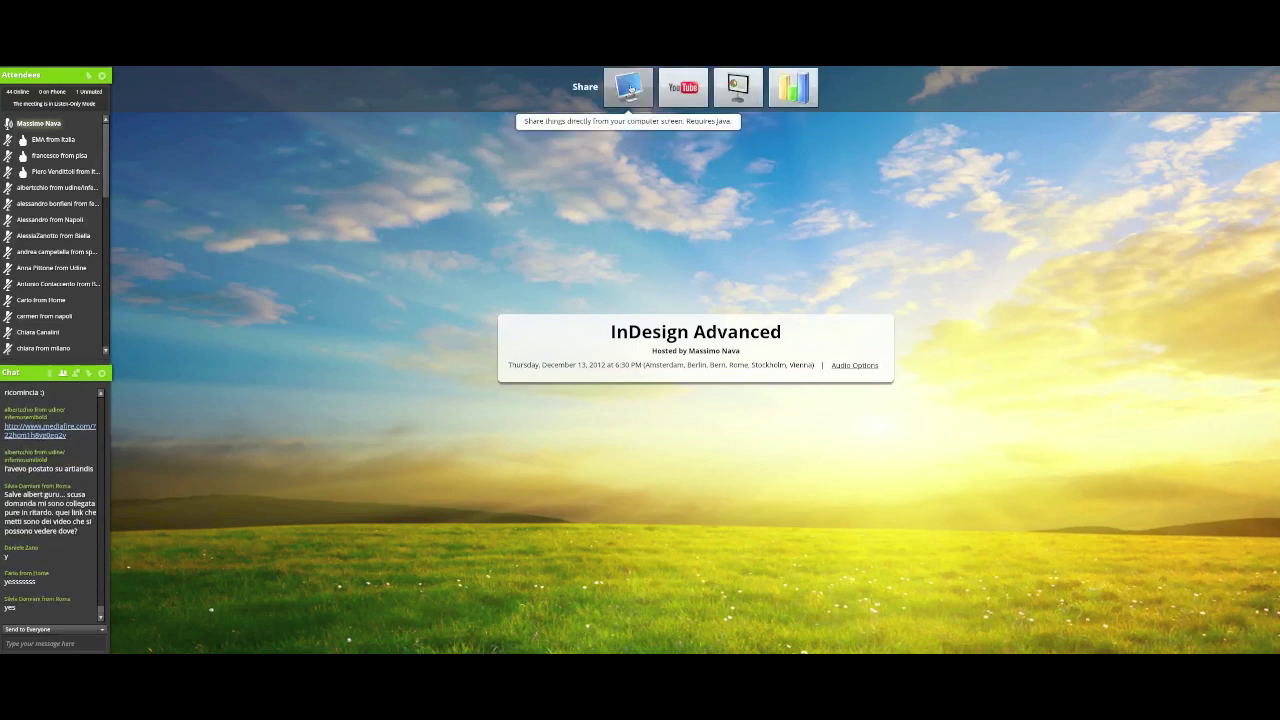
- Share the Untitled-1 document application with the meeting attendees
left_click(630, 88)
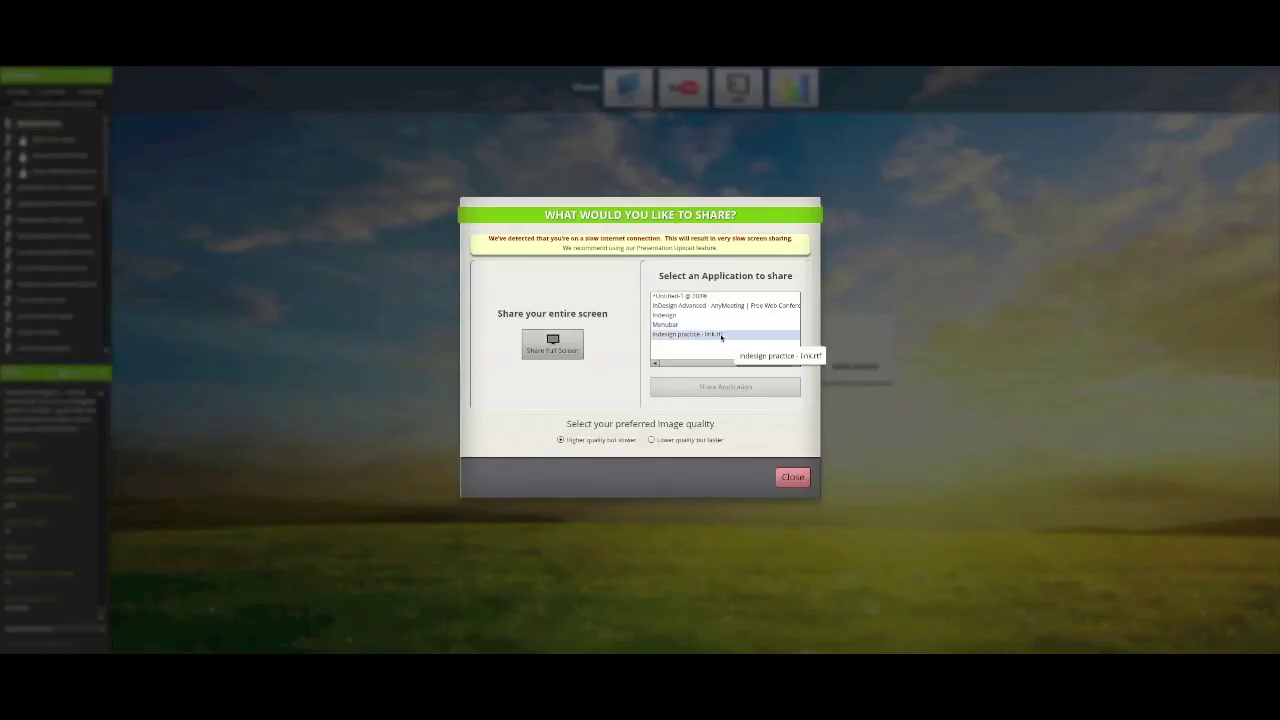
left_click(713, 297)
left_click(702, 388)
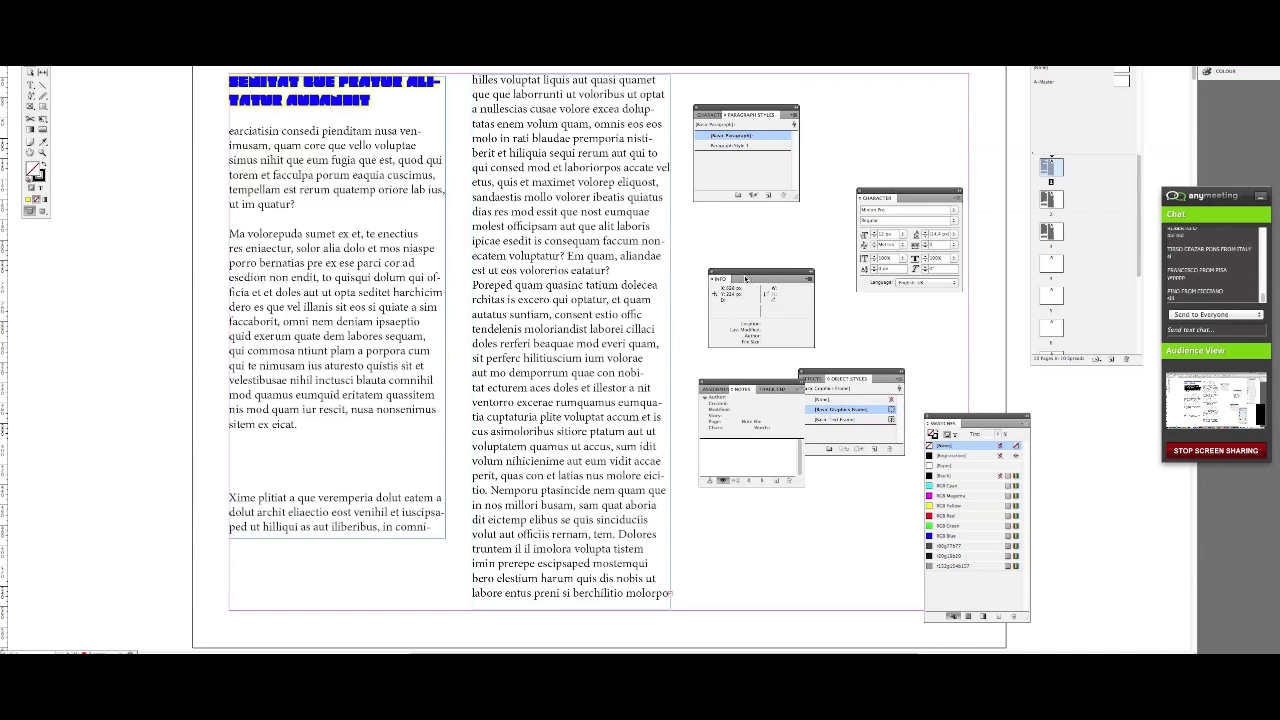
- Close the Info panel and move the Notes panel group up into the space below Paragraph Styles
left_click(713, 274)
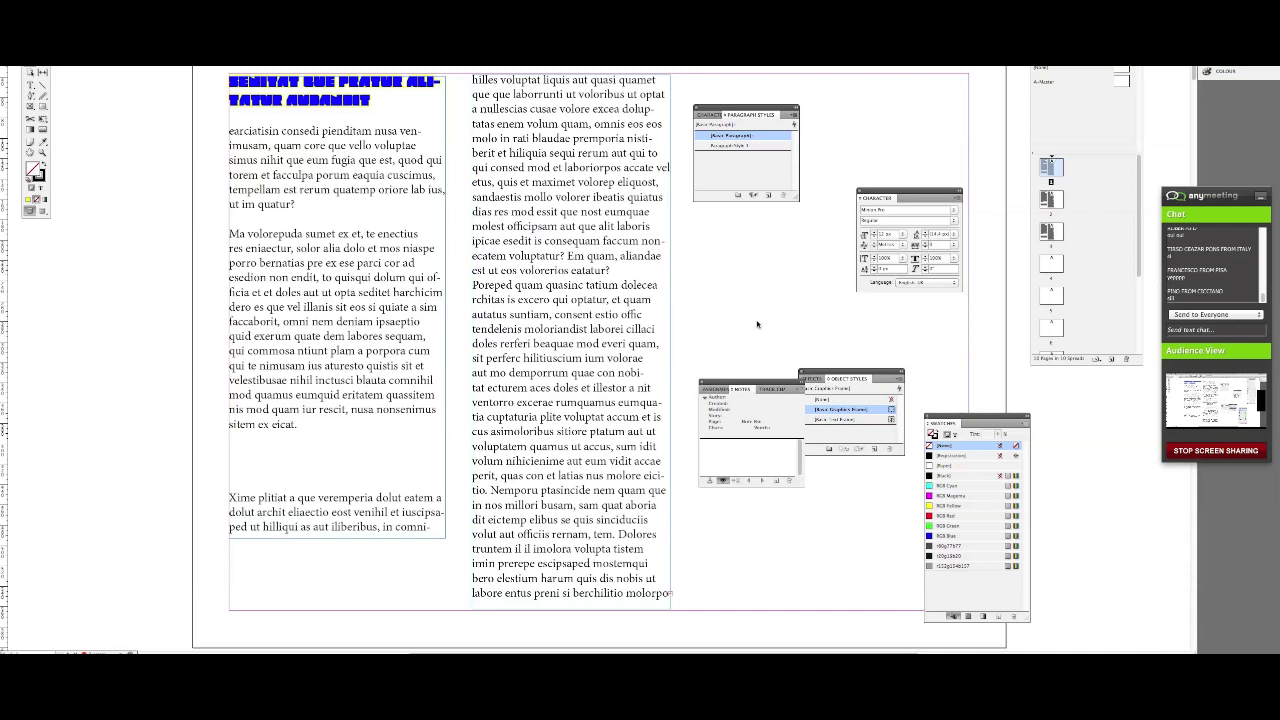
left_click_drag(744, 386, 742, 248)
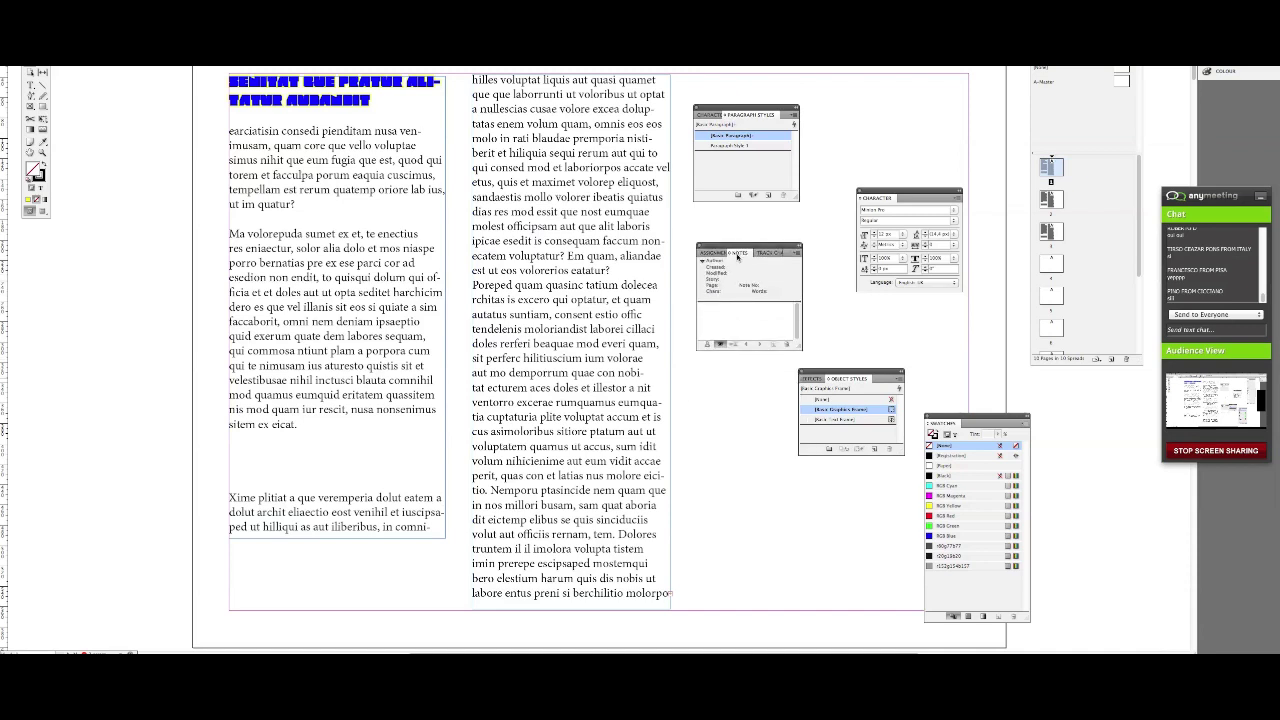
right_click(742, 253)
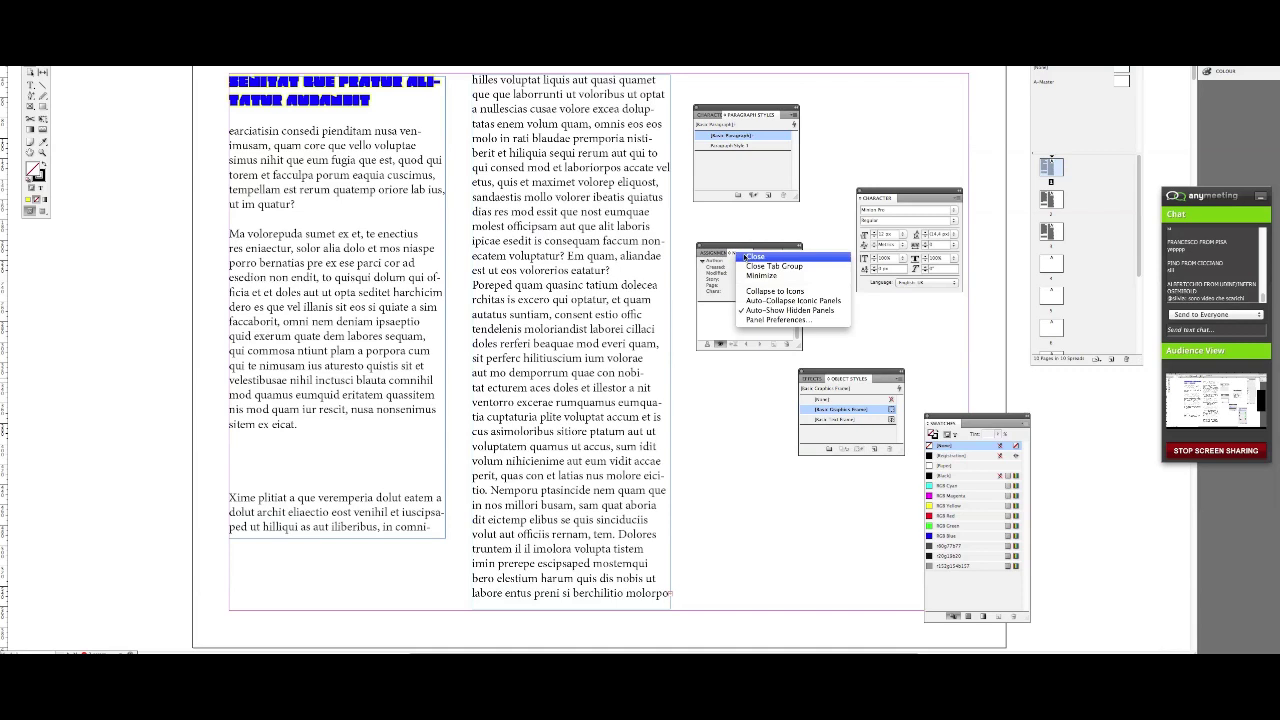
left_click(736, 240)
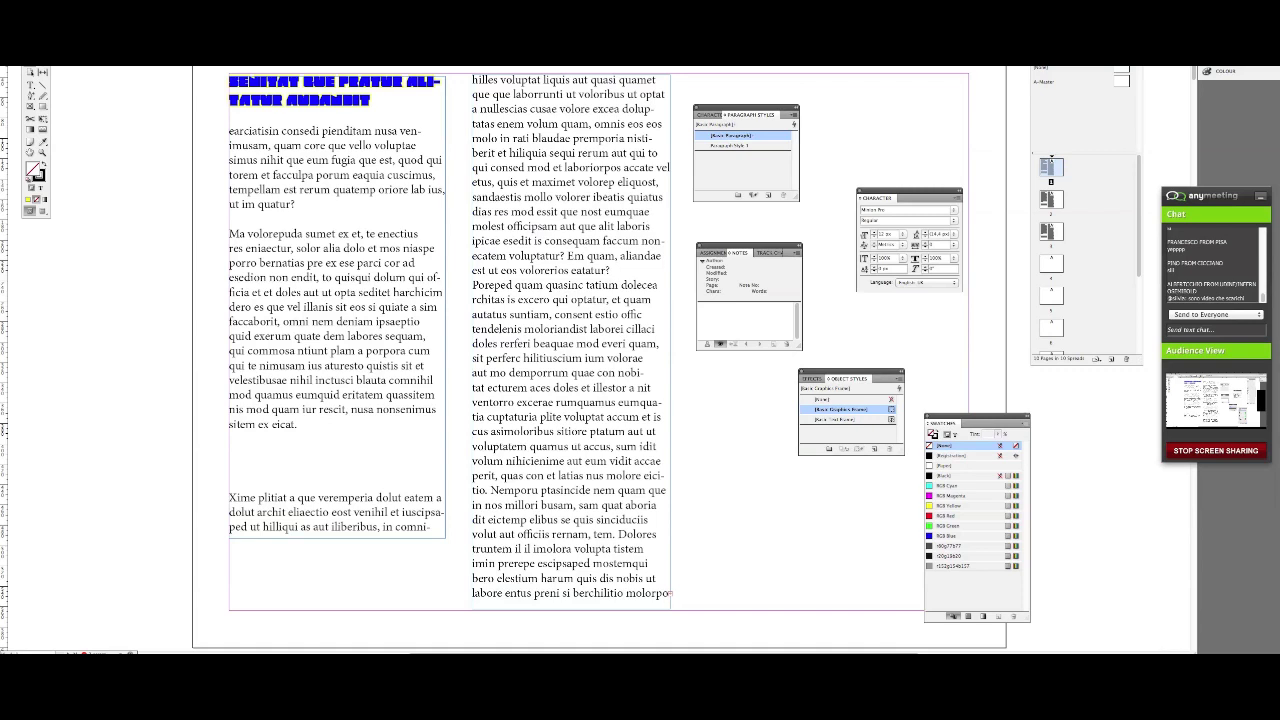
left_click(85, 58)
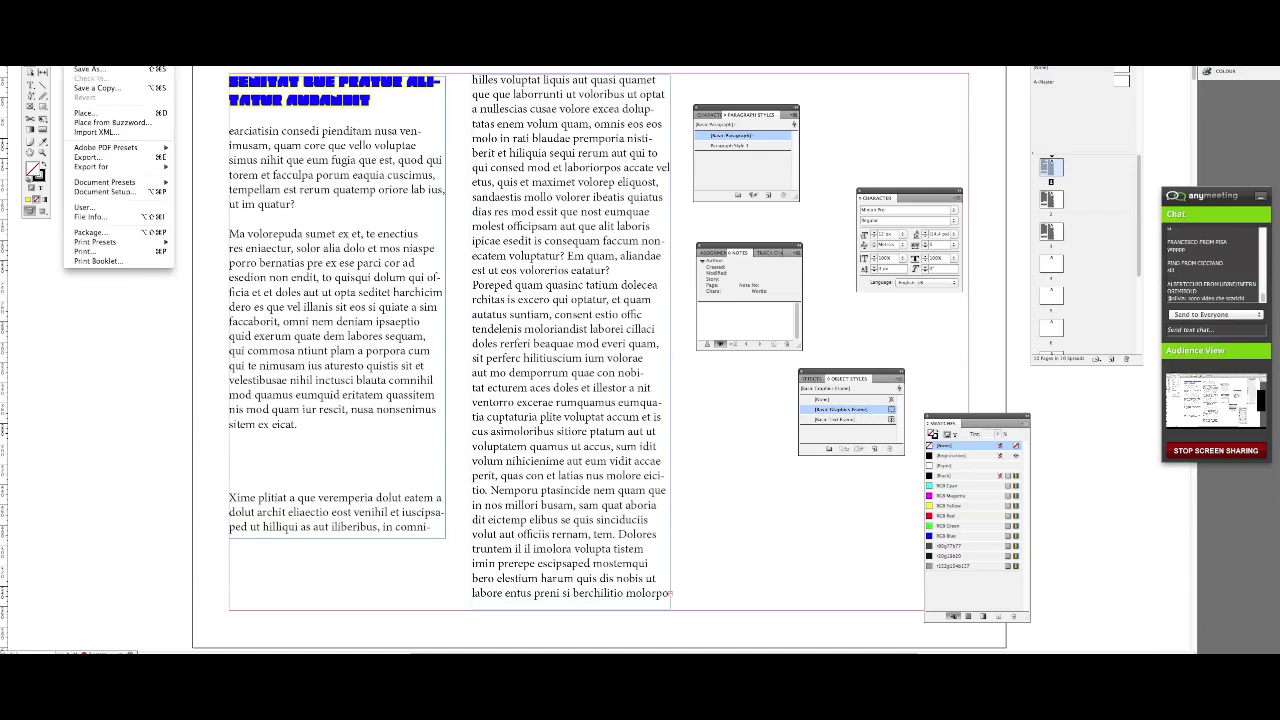
key("super+n")
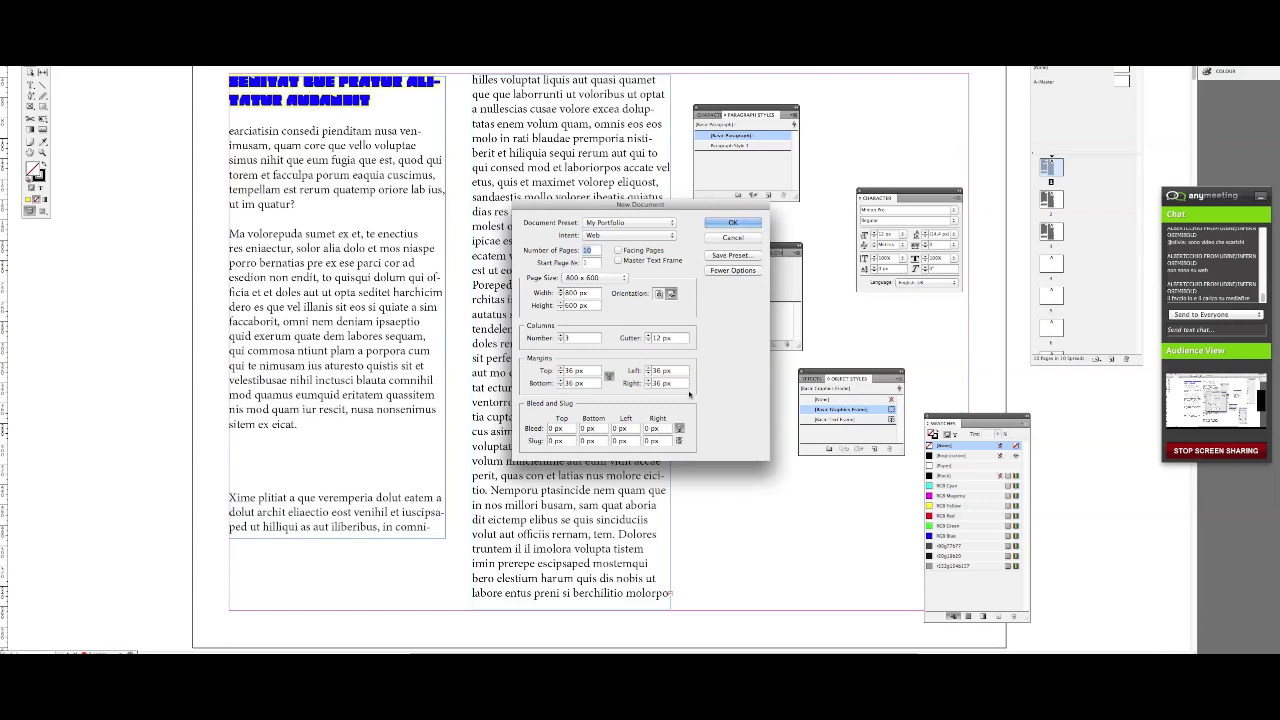
left_click(729, 238)
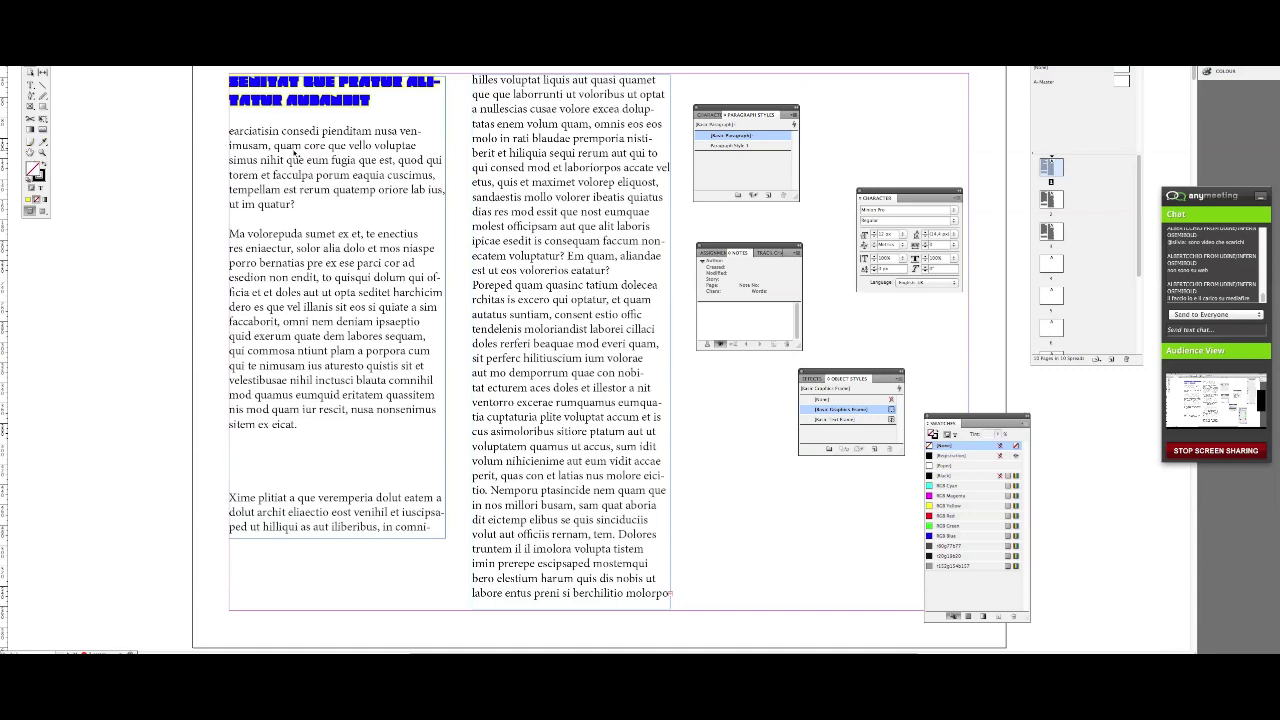
- Add a note beginning "questo testo è be" in the second line of the first body paragraph
double_click(406, 146)
left_click_drag(406, 146, 229, 131)
left_click(31, 142)
left_click(301, 146)
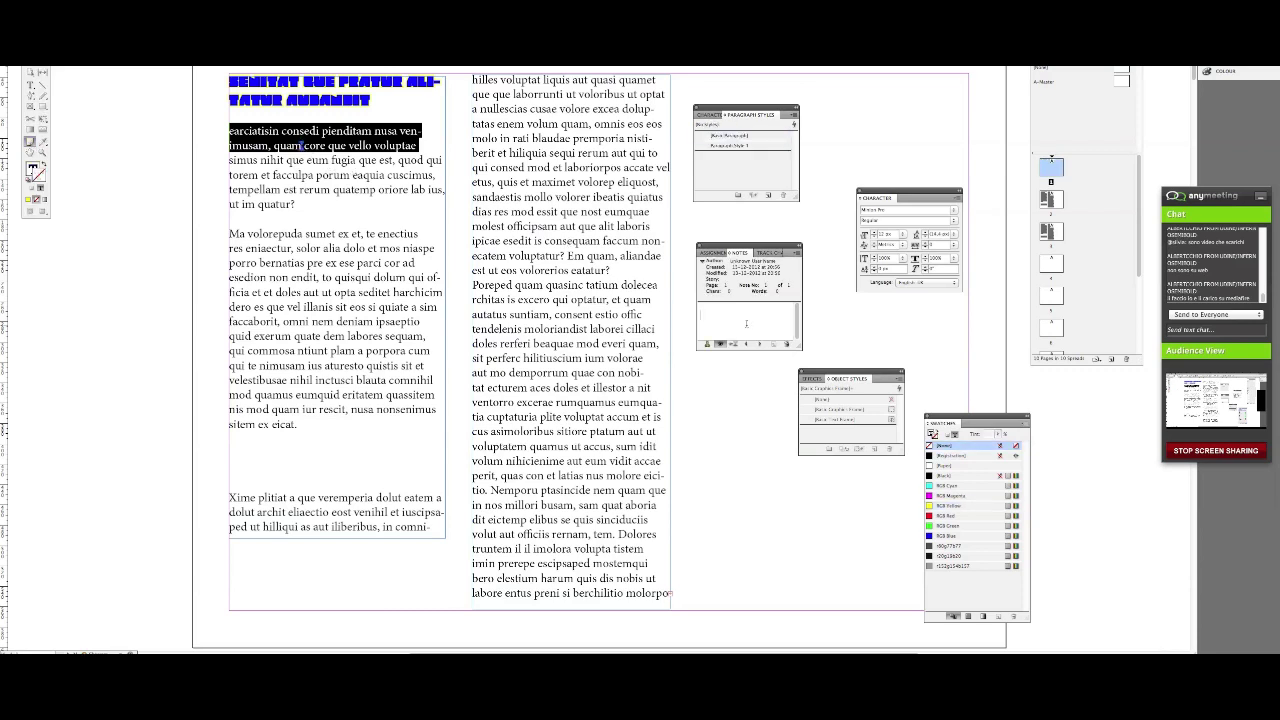
type("questo testo è be")
key("Escape")
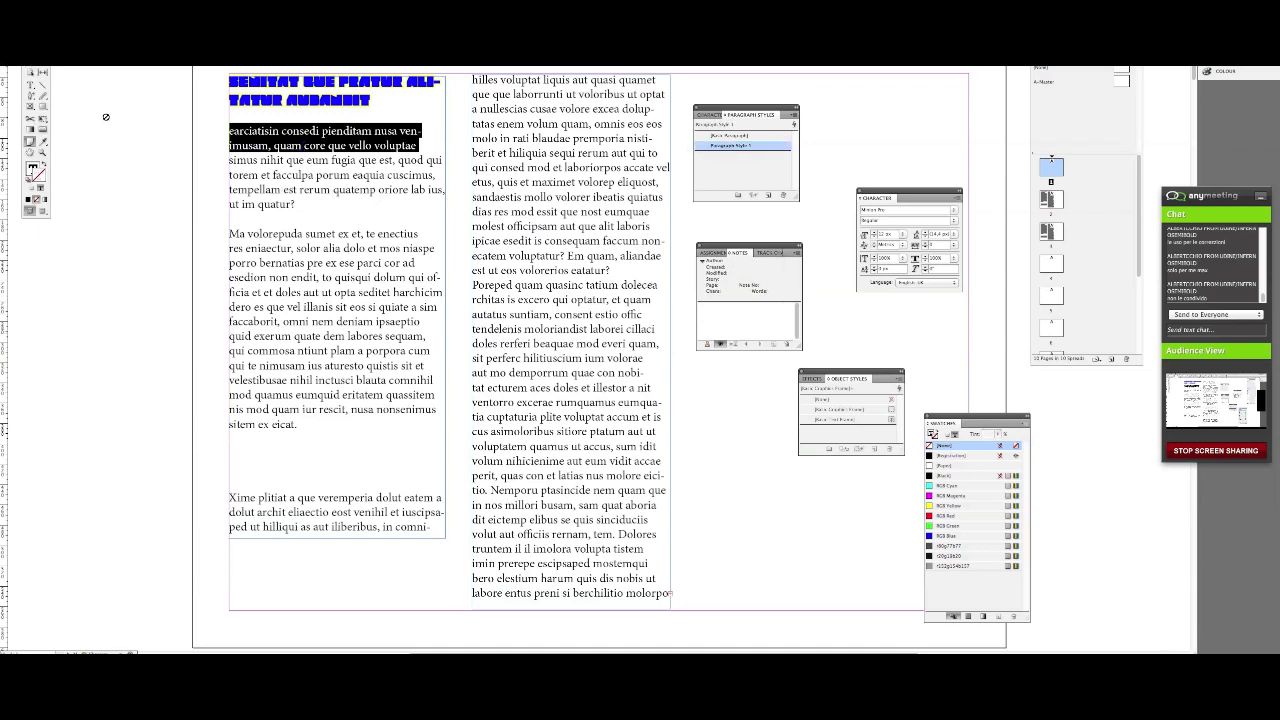
- Switch to the Selection tool and close the Notes panel, keeping Assignments and Track Changes open
left_click(37, 68)
right_click(741, 253)
left_click(756, 258)
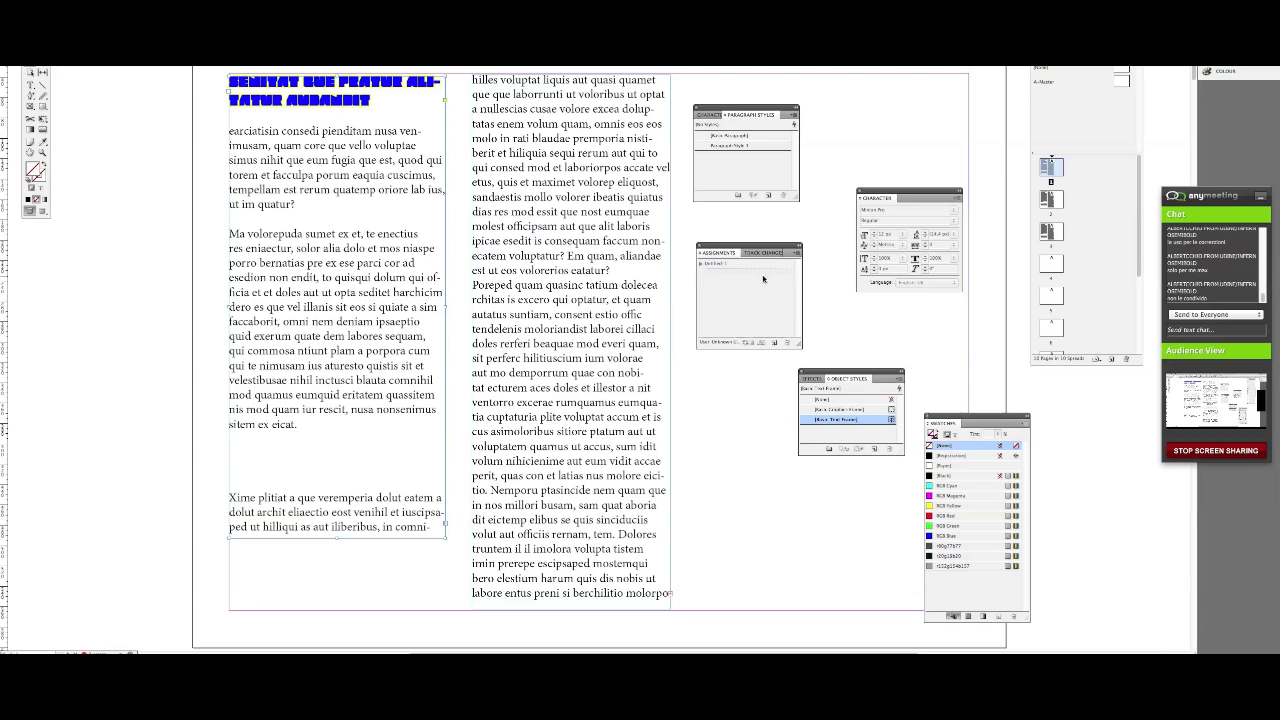
- Select the first body paragraph and delete Paragraph Style 1, replacing it with [Basic Paragraph]
scroll(315, 226, "up", 2)
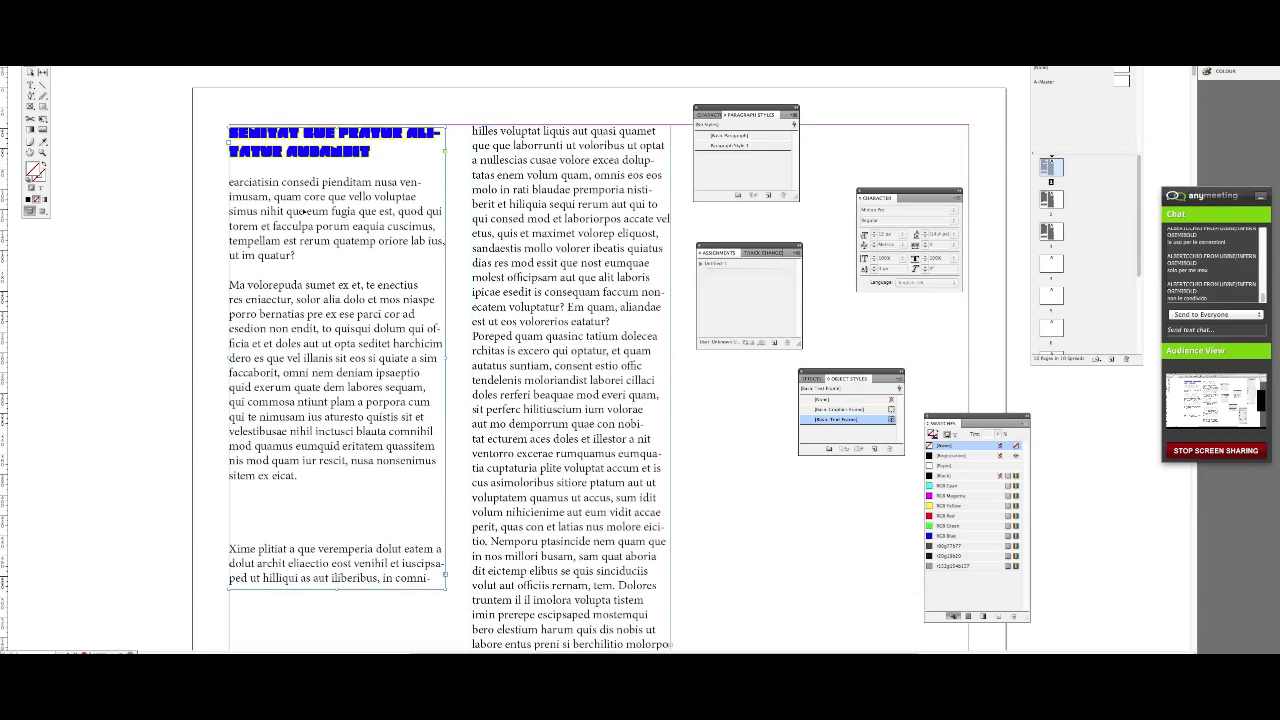
double_click(305, 256)
left_click_drag(304, 256, 210, 184)
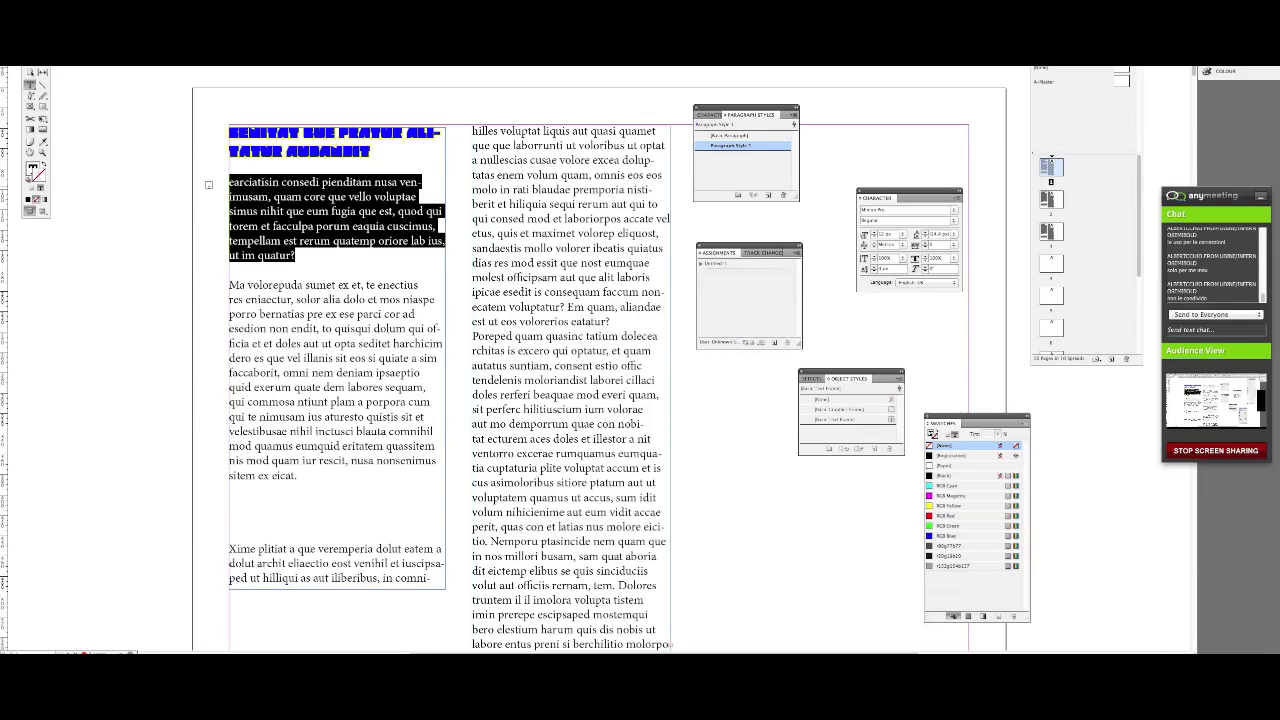
double_click(730, 147)
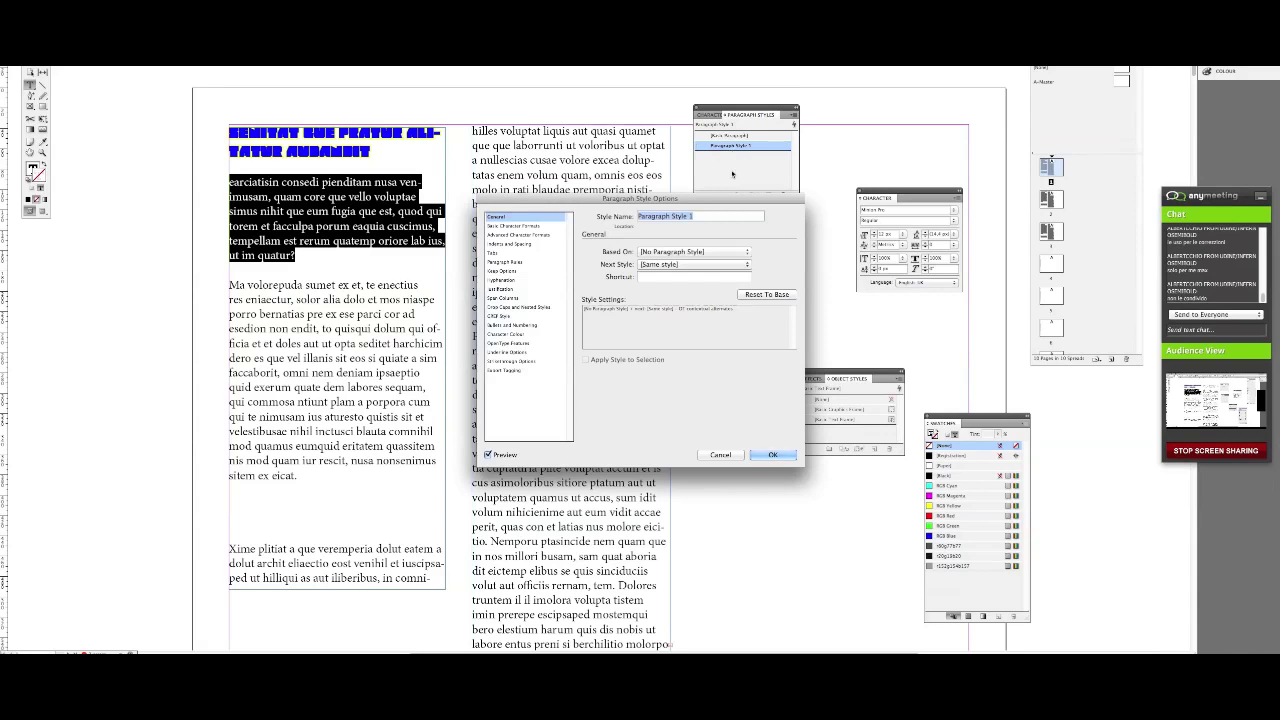
left_click(773, 454)
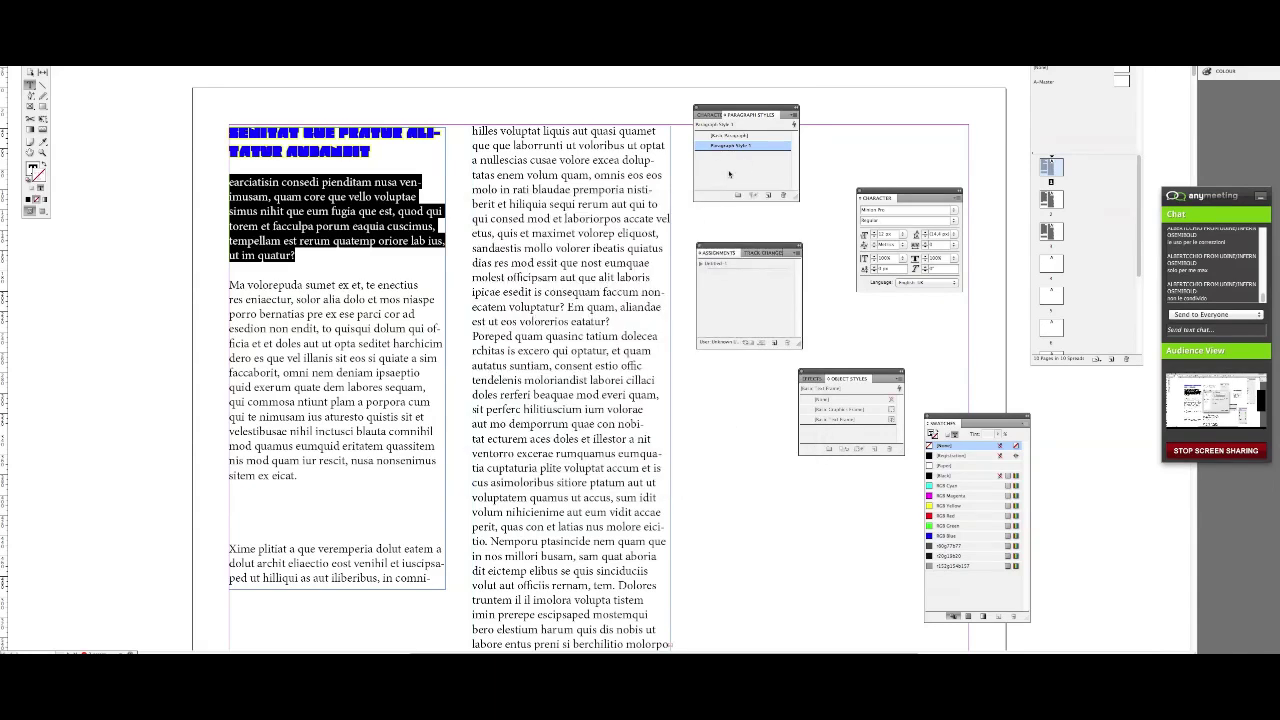
left_click(783, 195)
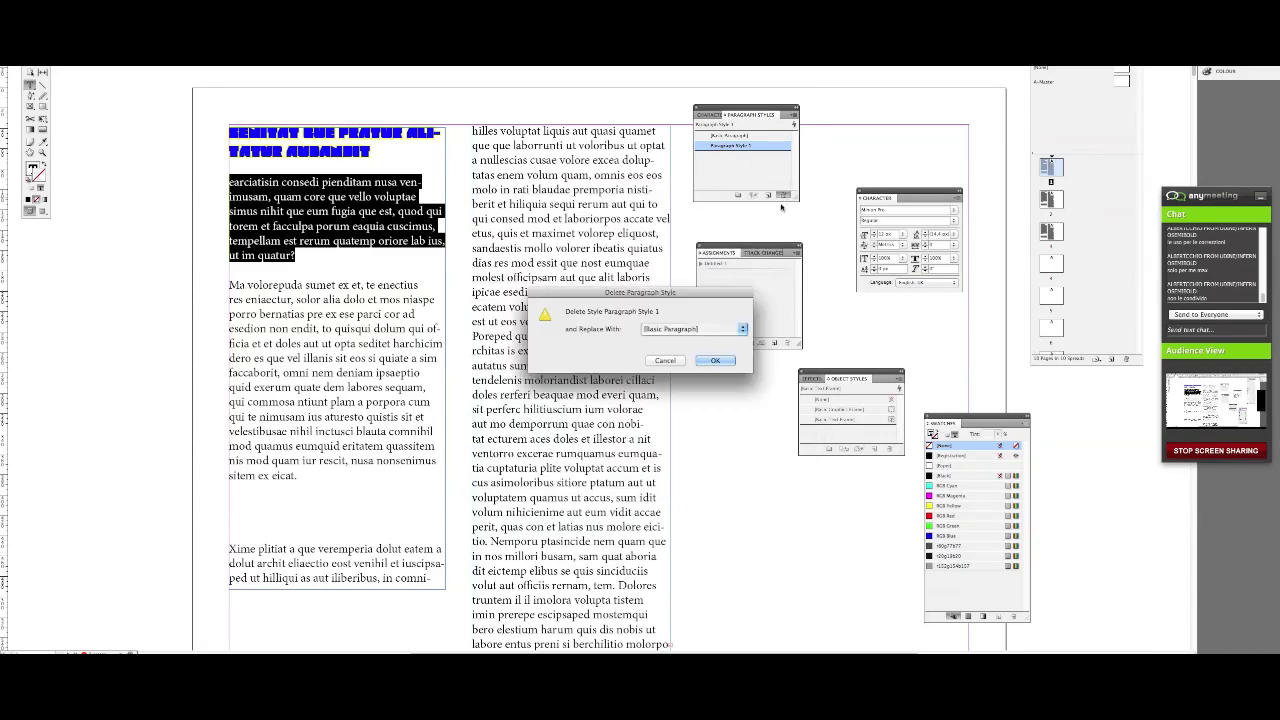
left_click(710, 362)
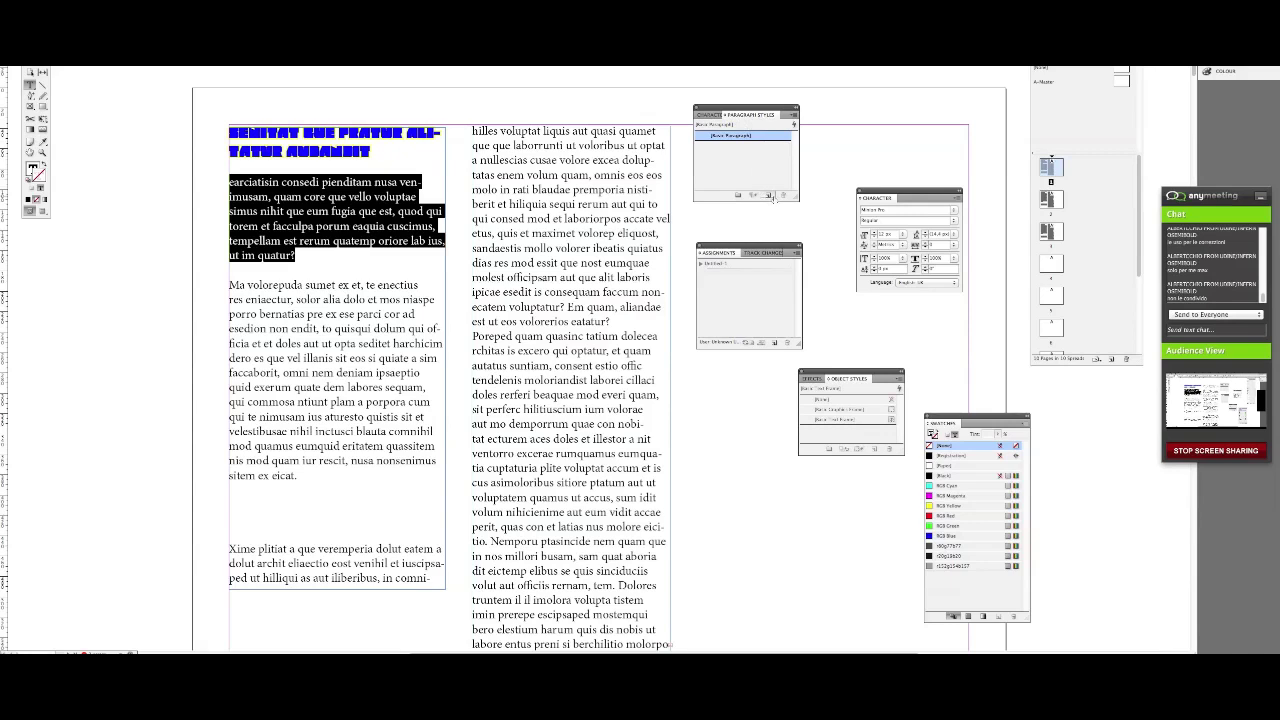
- Create a new paragraph style for the selected paragraph and name it "Primo paragrafo testo"
left_click(795, 116)
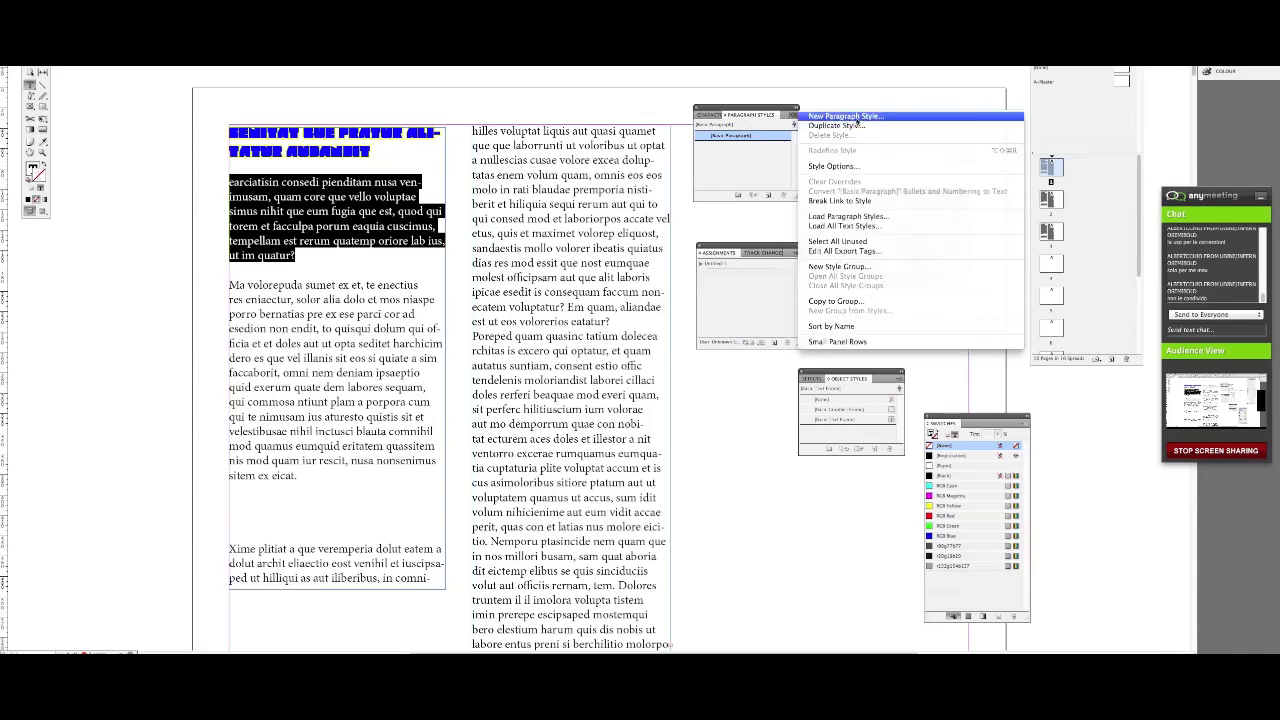
left_click(768, 195)
left_click(768, 195)
double_click(730, 145)
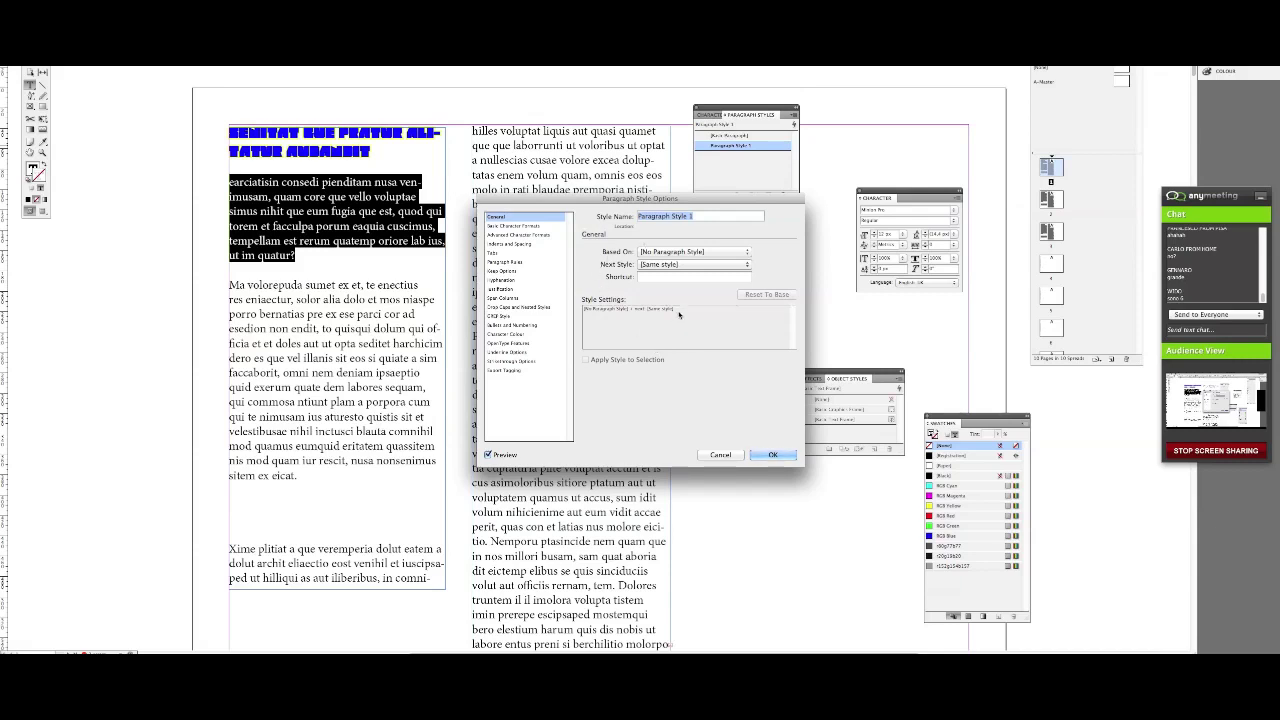
left_click(700, 218)
triple_click(700, 218)
type("Primo paragrafo testo")
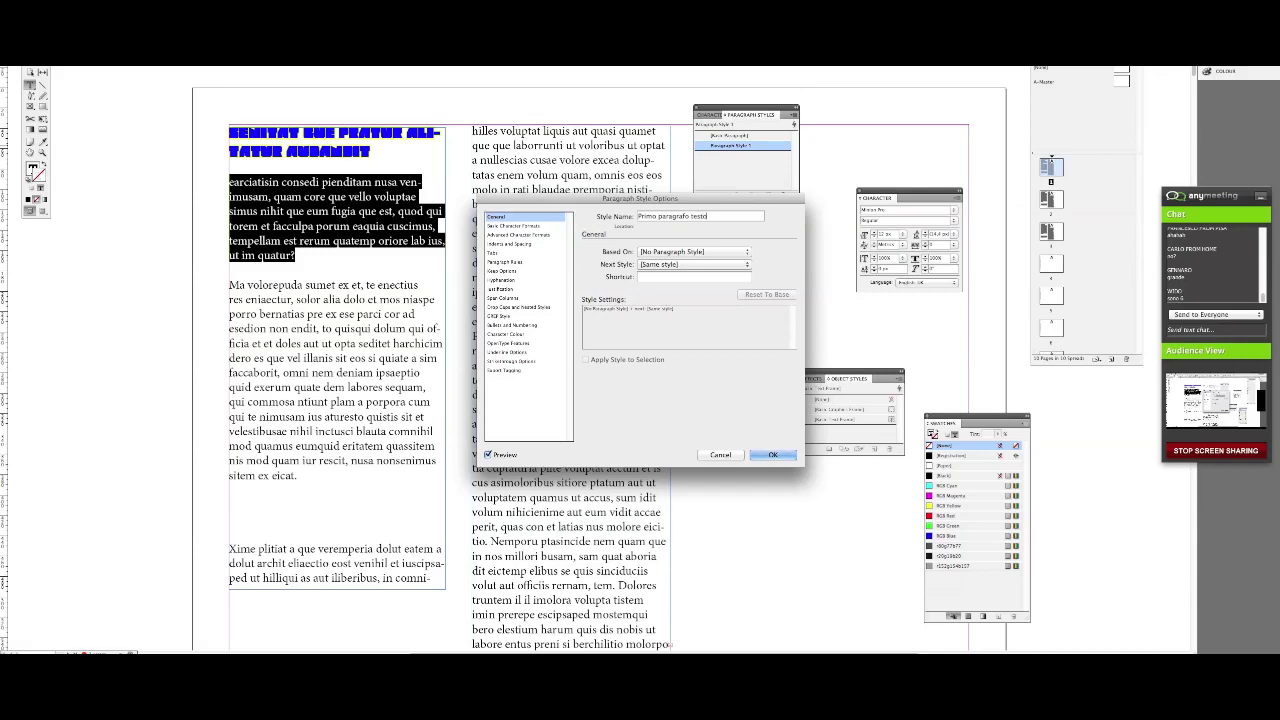
- Set the style's basic character formats to the Monaco font at a size of 13 px
left_click(748, 253)
left_click(523, 227)
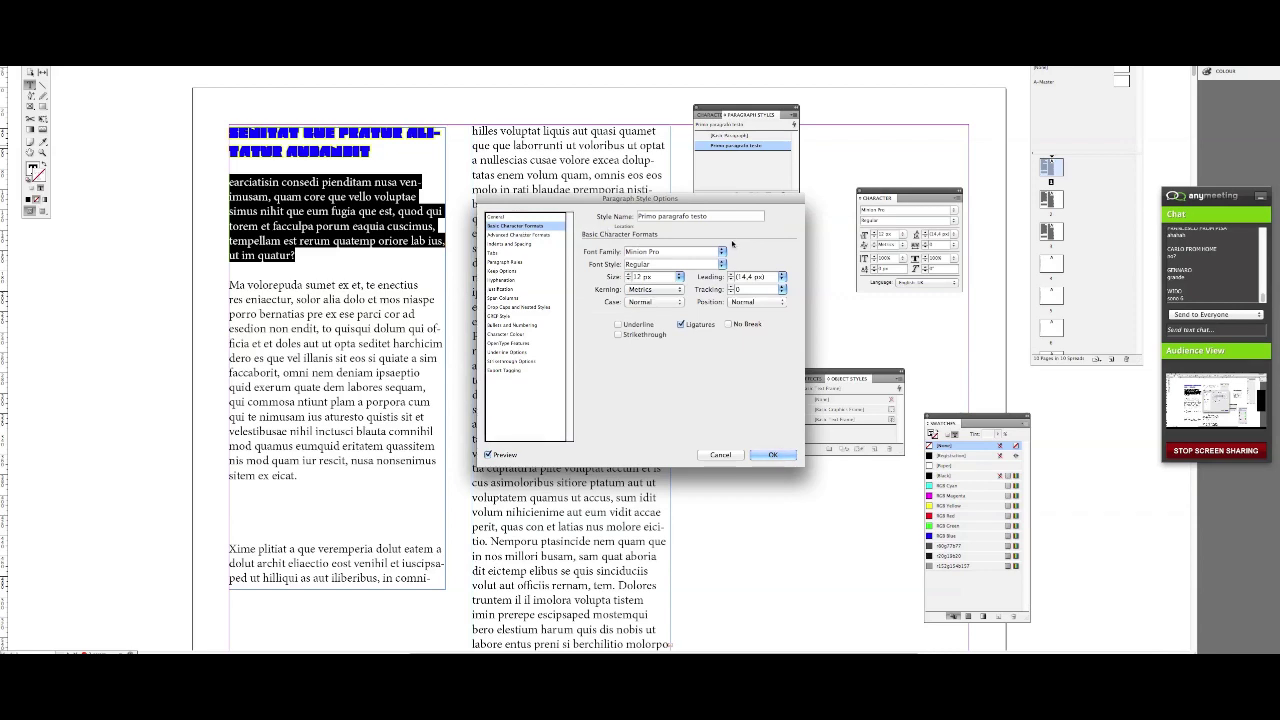
left_click(722, 251)
left_click(722, 251)
left_click(722, 251)
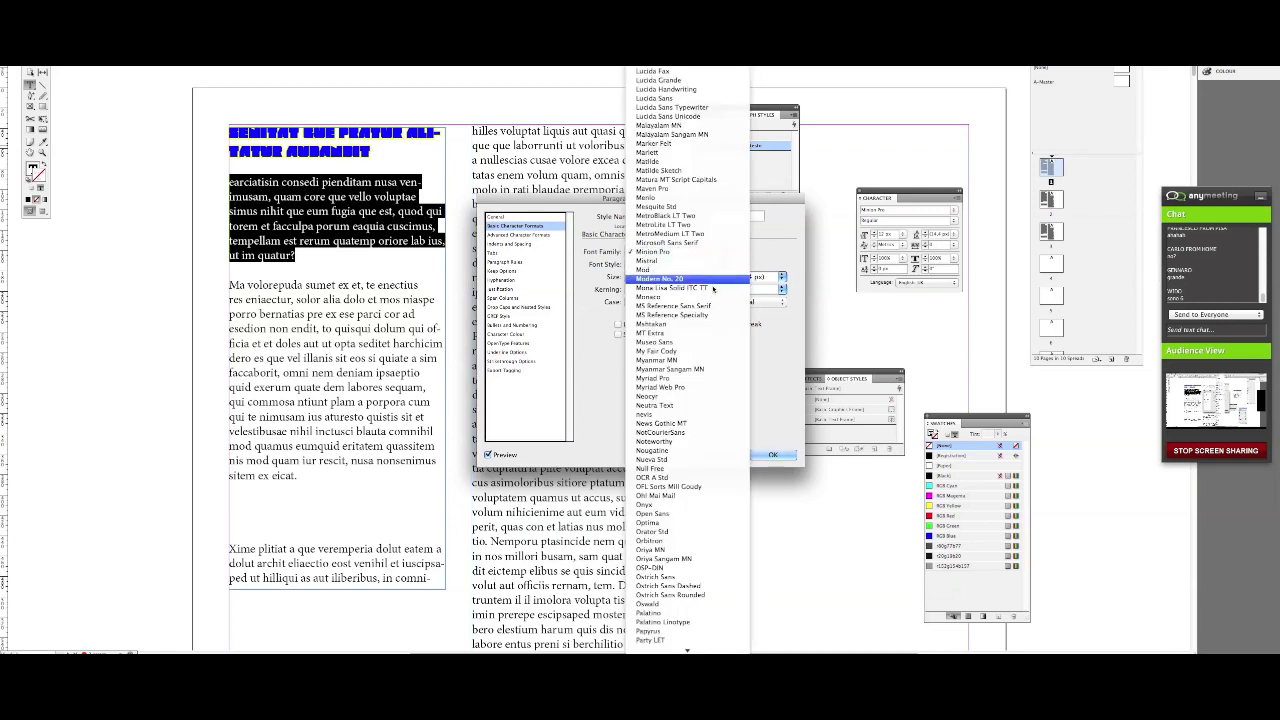
left_click(709, 297)
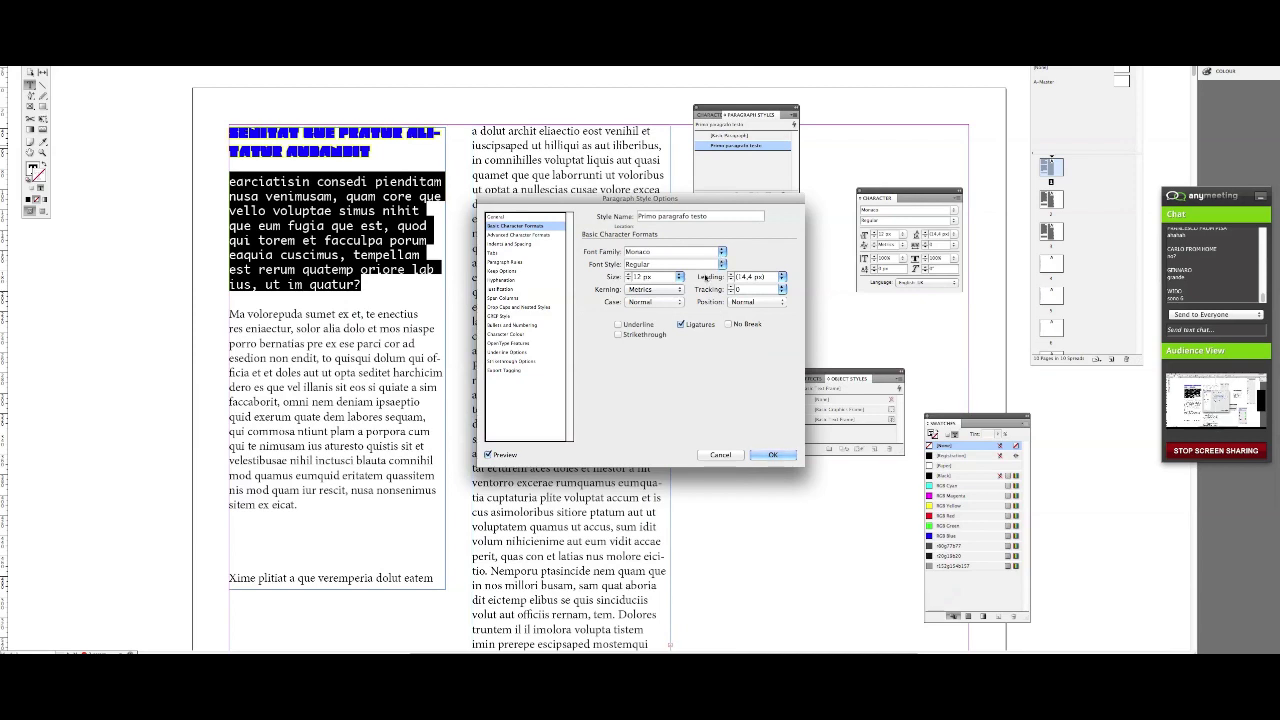
key("Up")
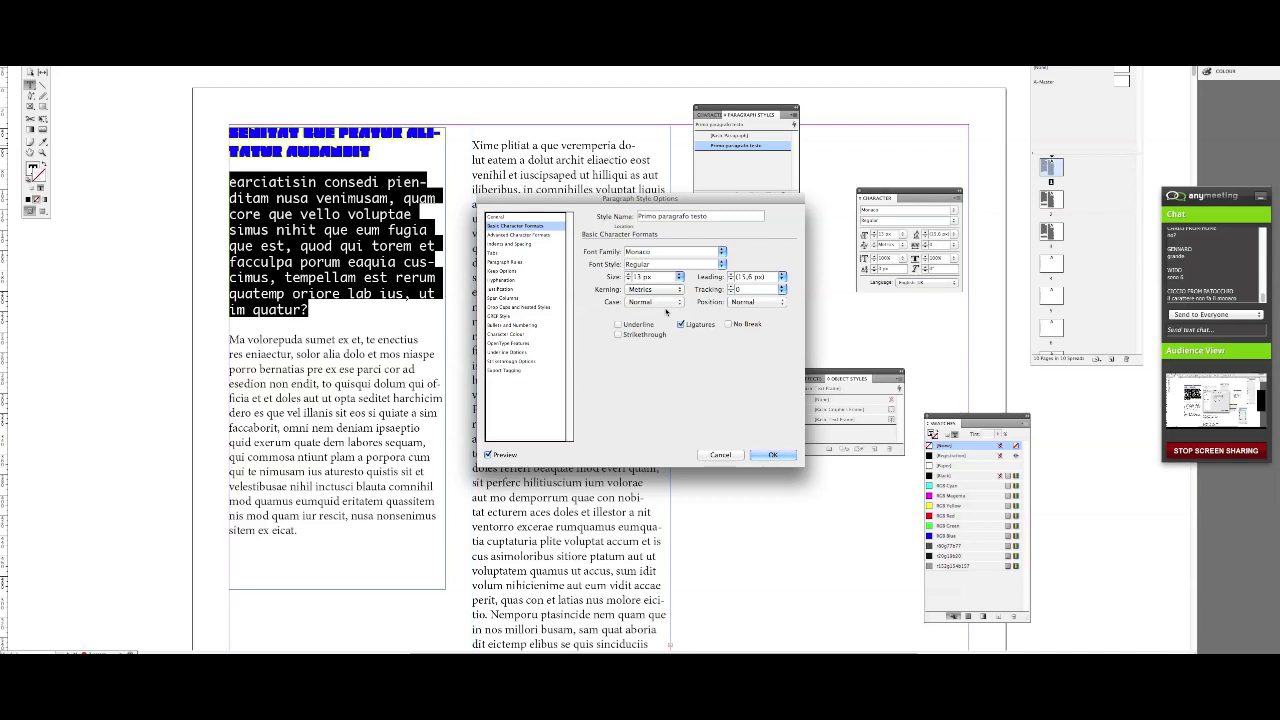
- Set the paragraph style's language to Italian in its advanced character formats
left_click(540, 235)
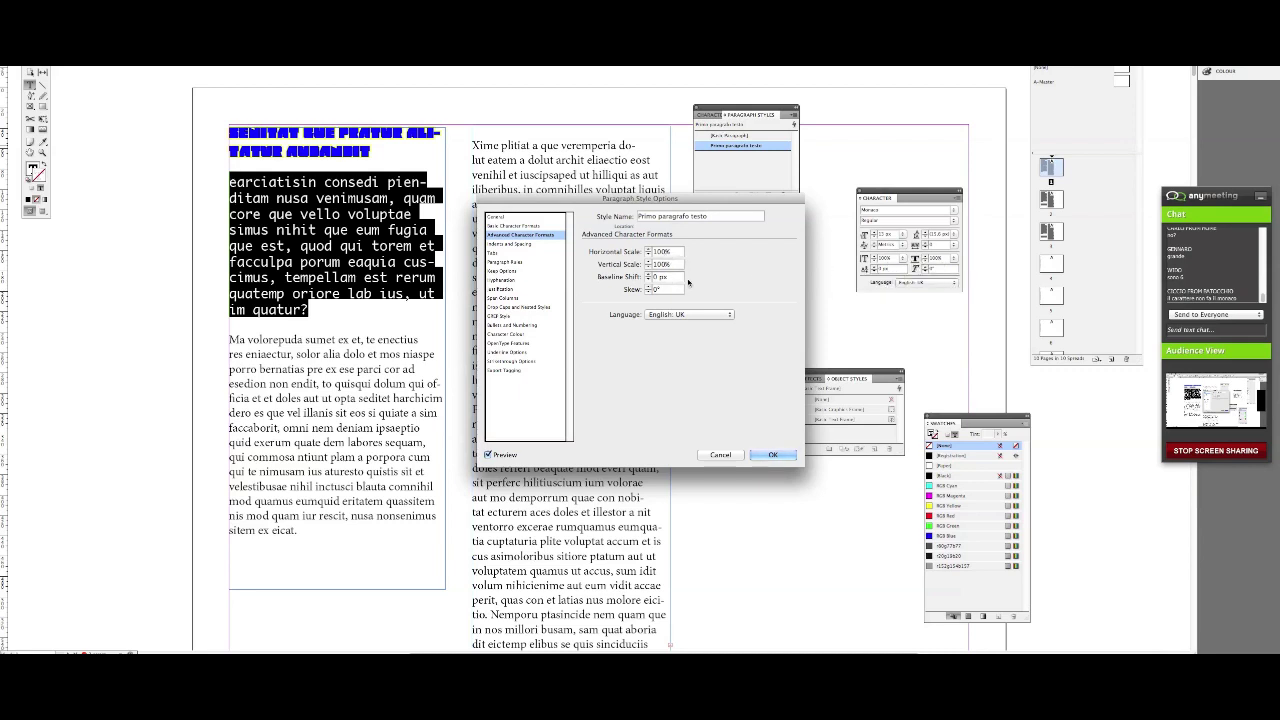
left_click(703, 318)
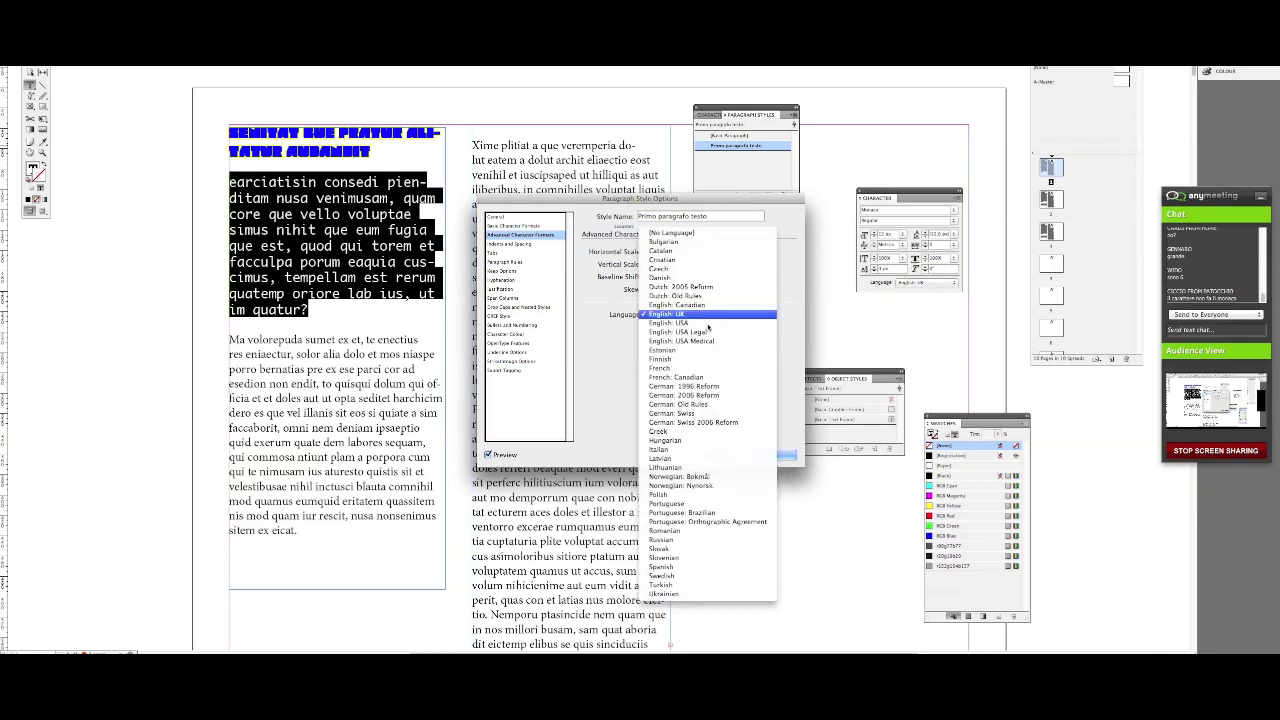
left_click(680, 450)
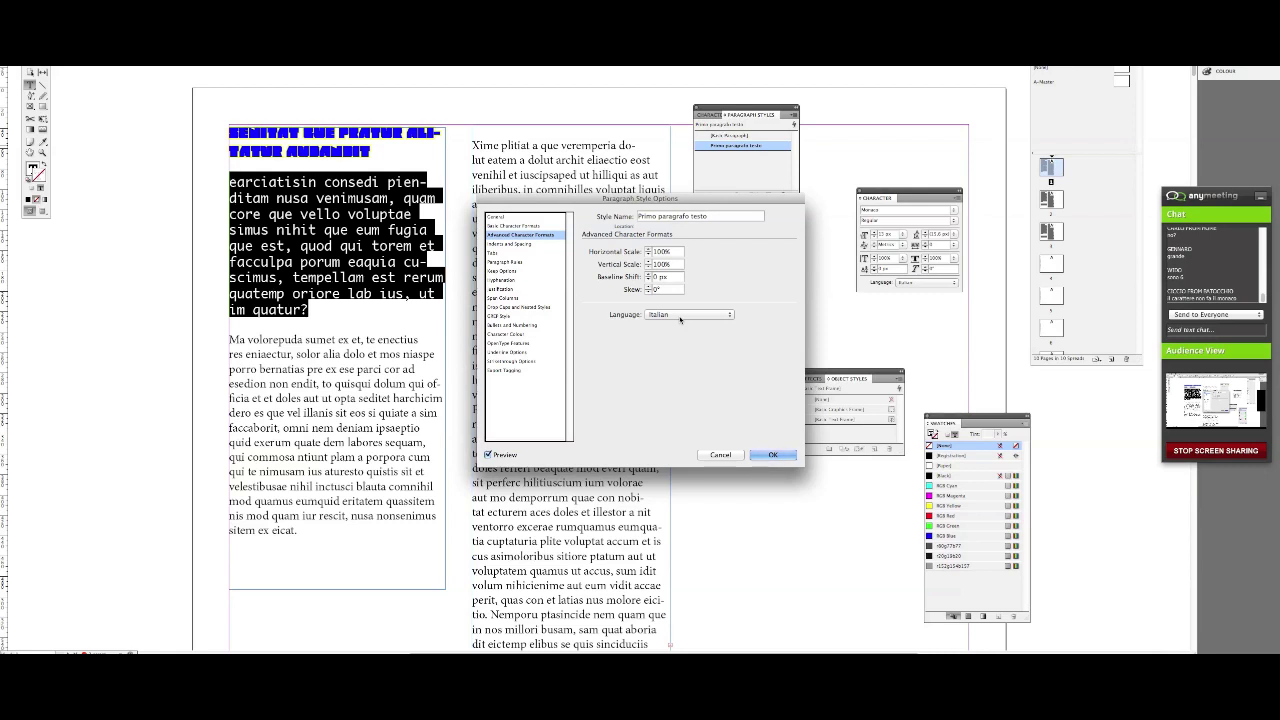
- Set the paragraph style's left indent to 9 px and its first line indent to 10 px
left_click(540, 245)
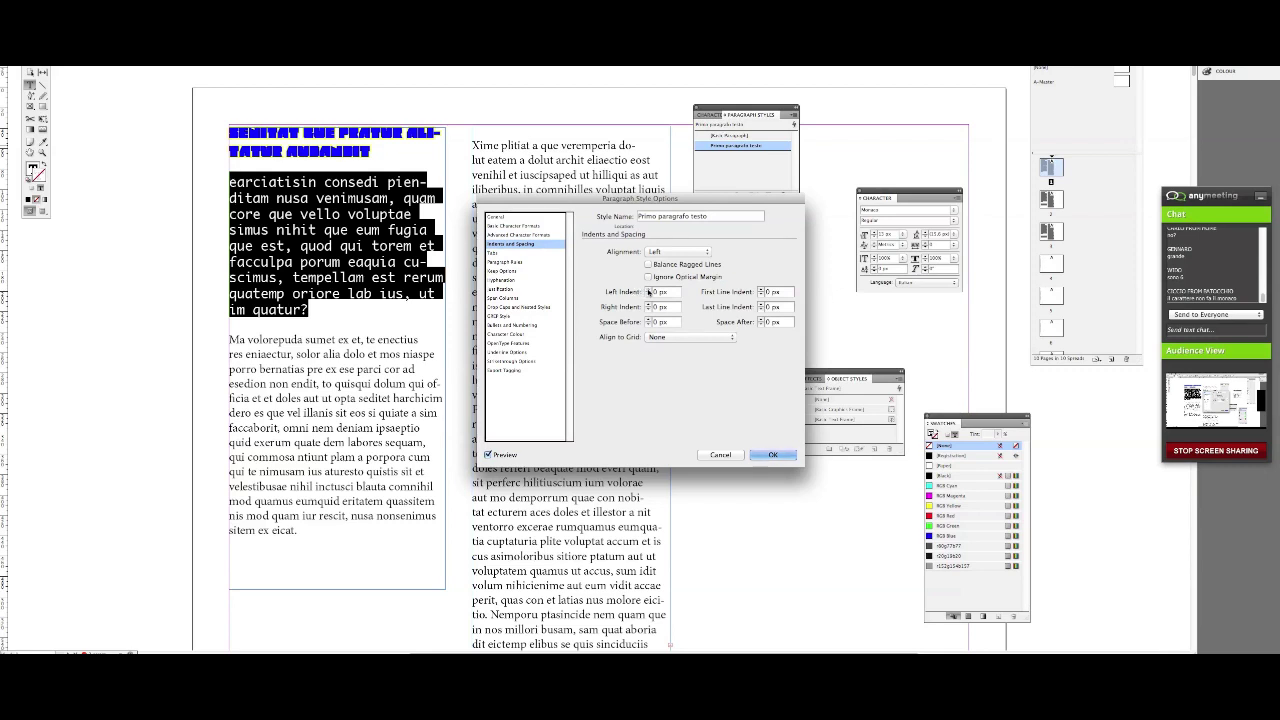
key("Up")
key("Up")
key("Up")
key("Up")
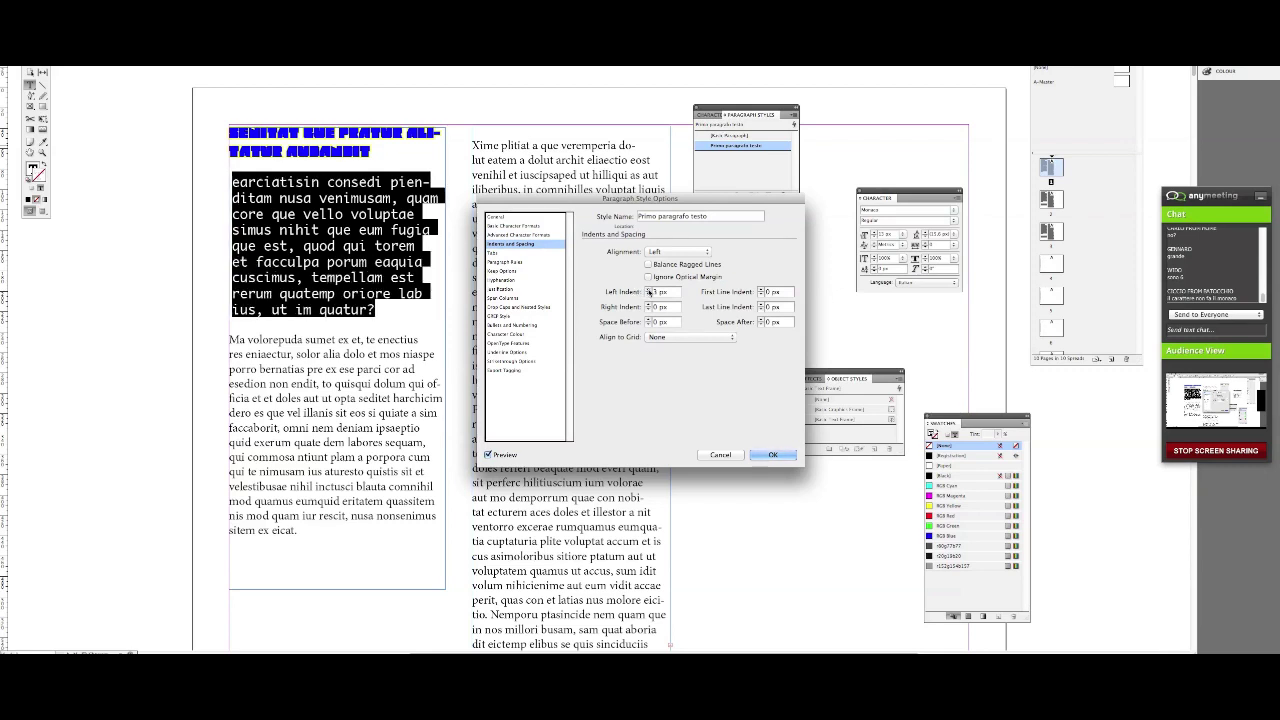
key("Up")
key("Up")
key("Up")
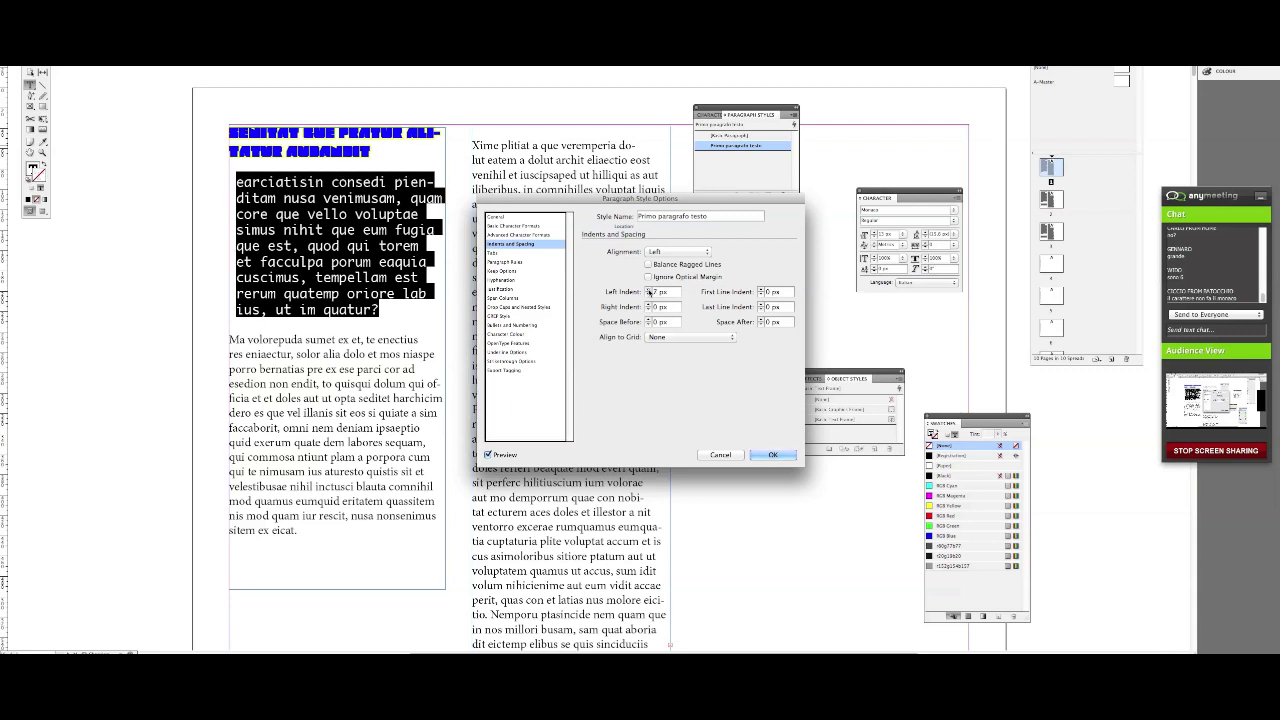
key("Up")
key("Up")
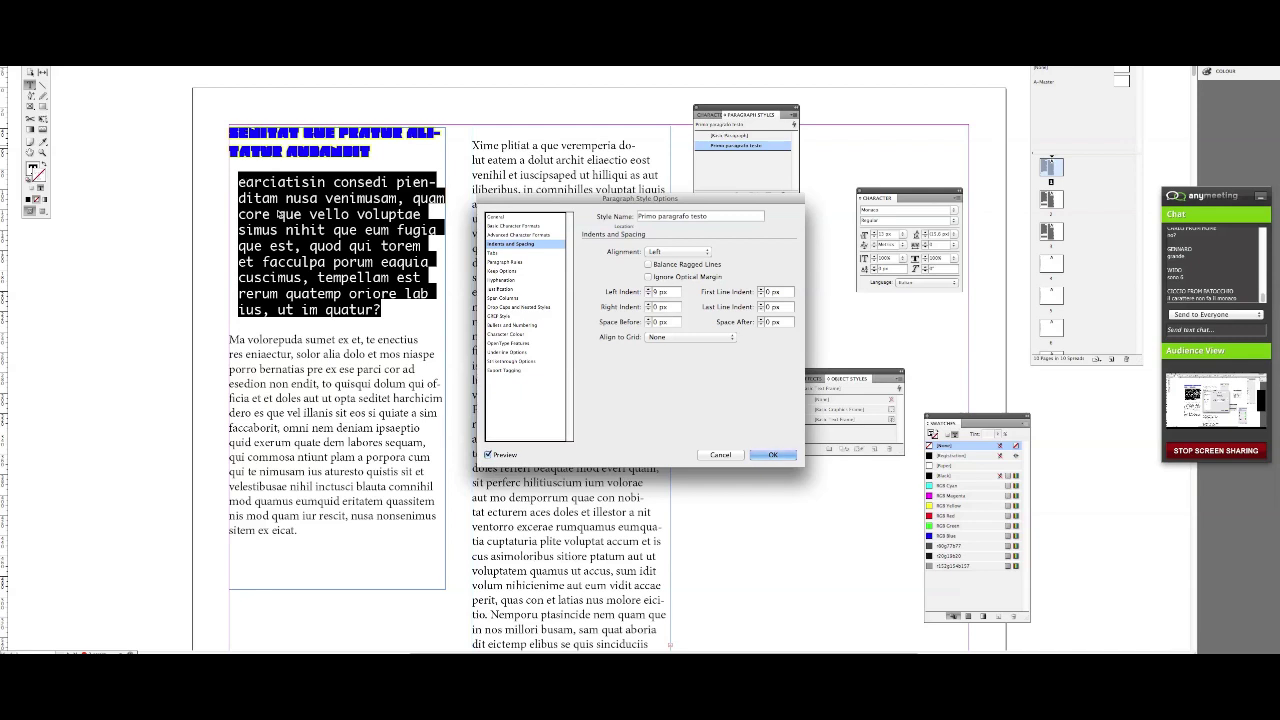
left_click(760, 288)
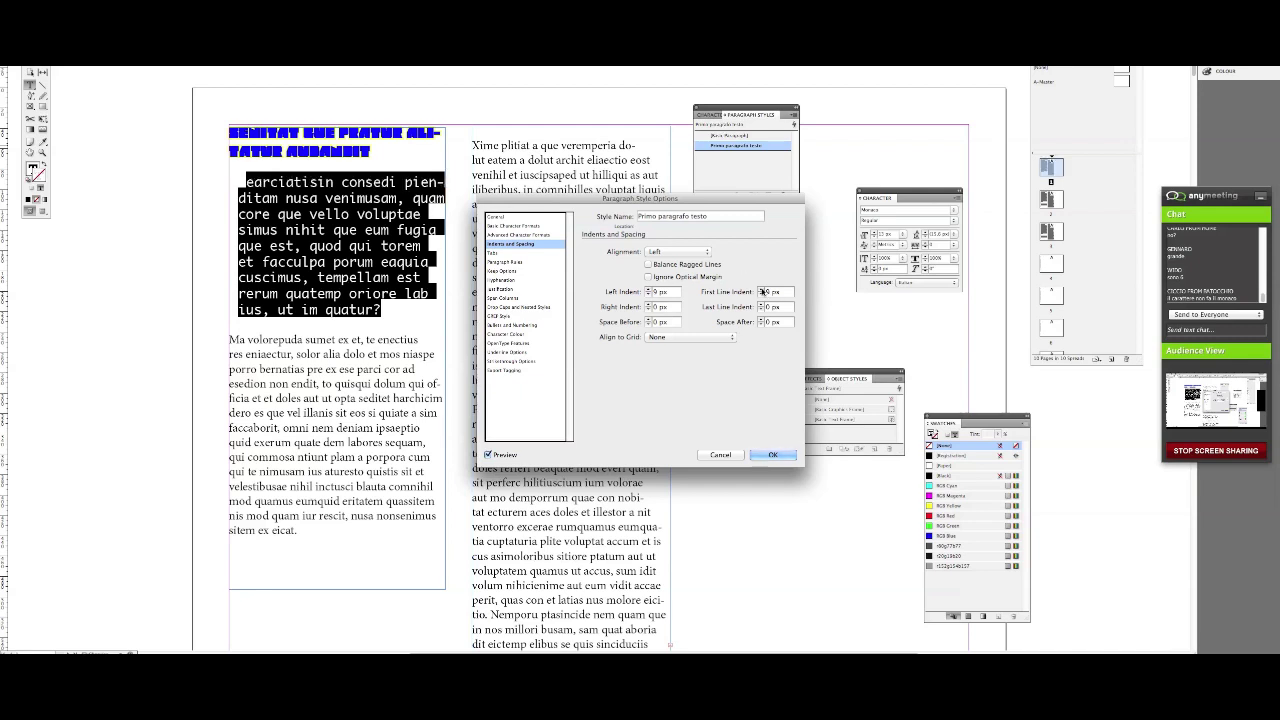
left_click(762, 290)
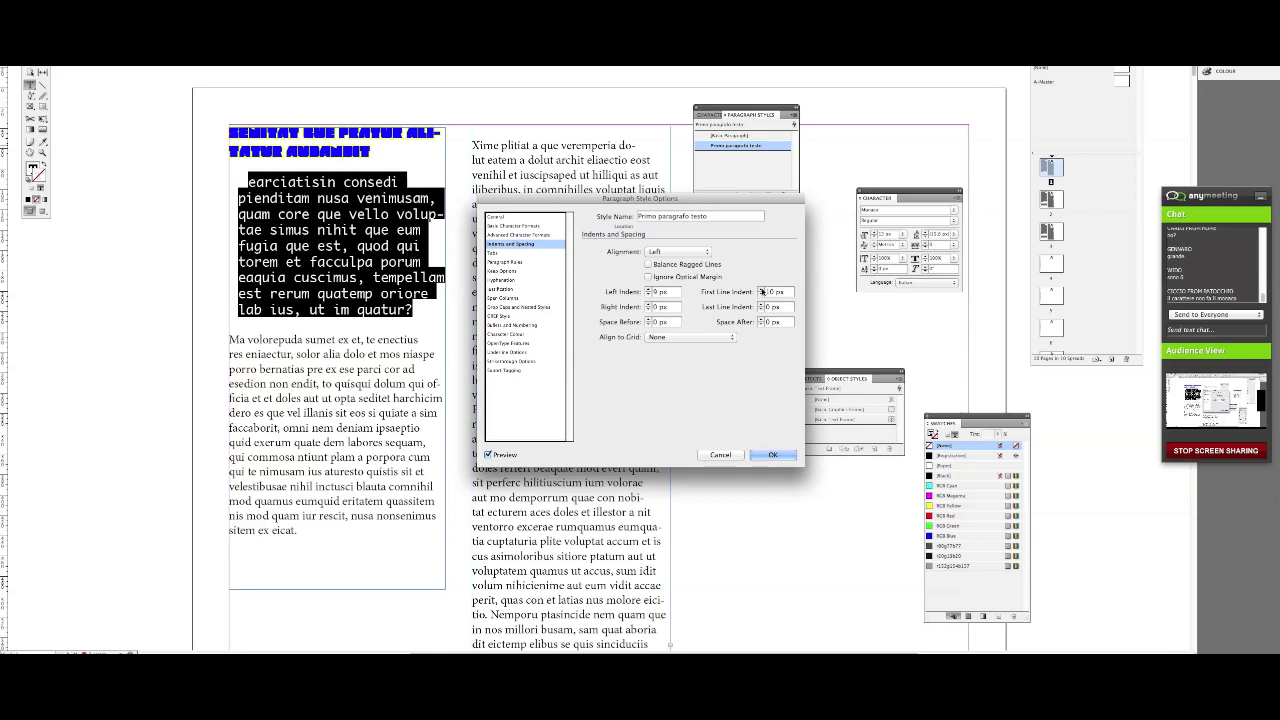
- Set the paragraph style's space before to 11 px
left_click(649, 319)
left_click(649, 319)
left_click(649, 320)
left_click(649, 320)
left_click(649, 320)
left_click(649, 320)
left_click(649, 320)
left_click(649, 320)
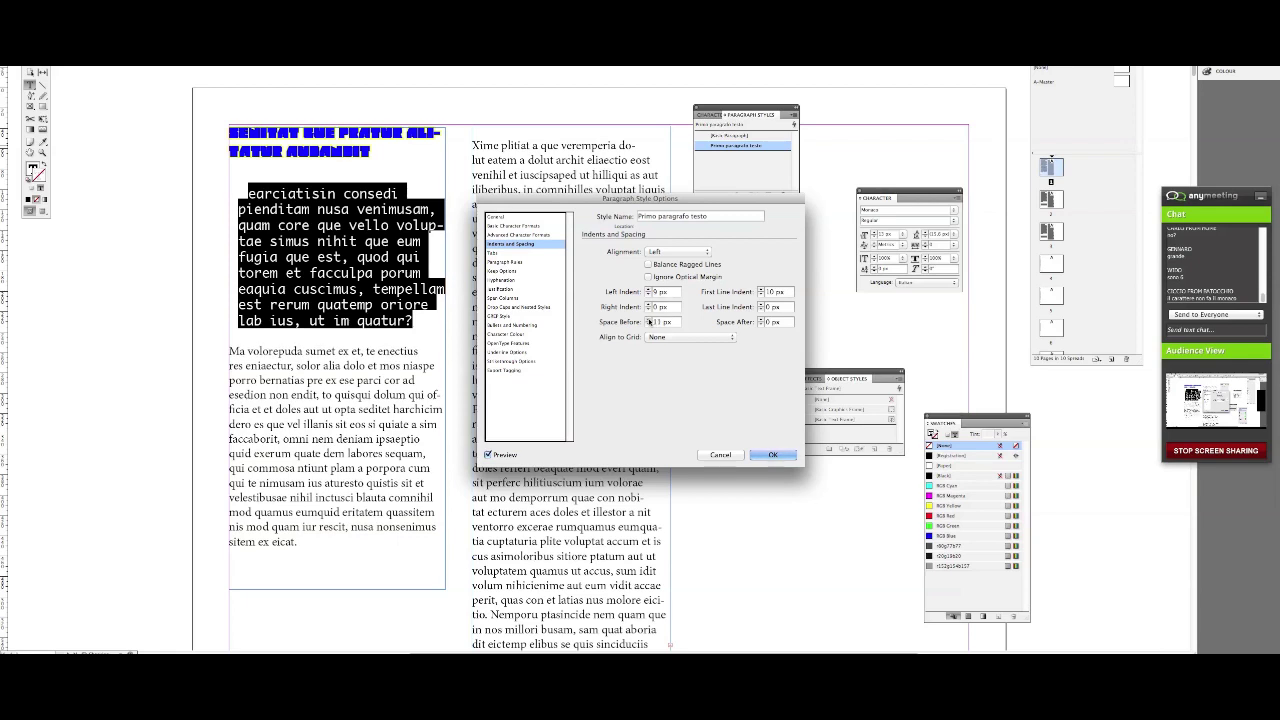
- Set the paragraph style's space before to 15 px and its space after to 30 px
left_click(649, 320)
left_click(649, 320)
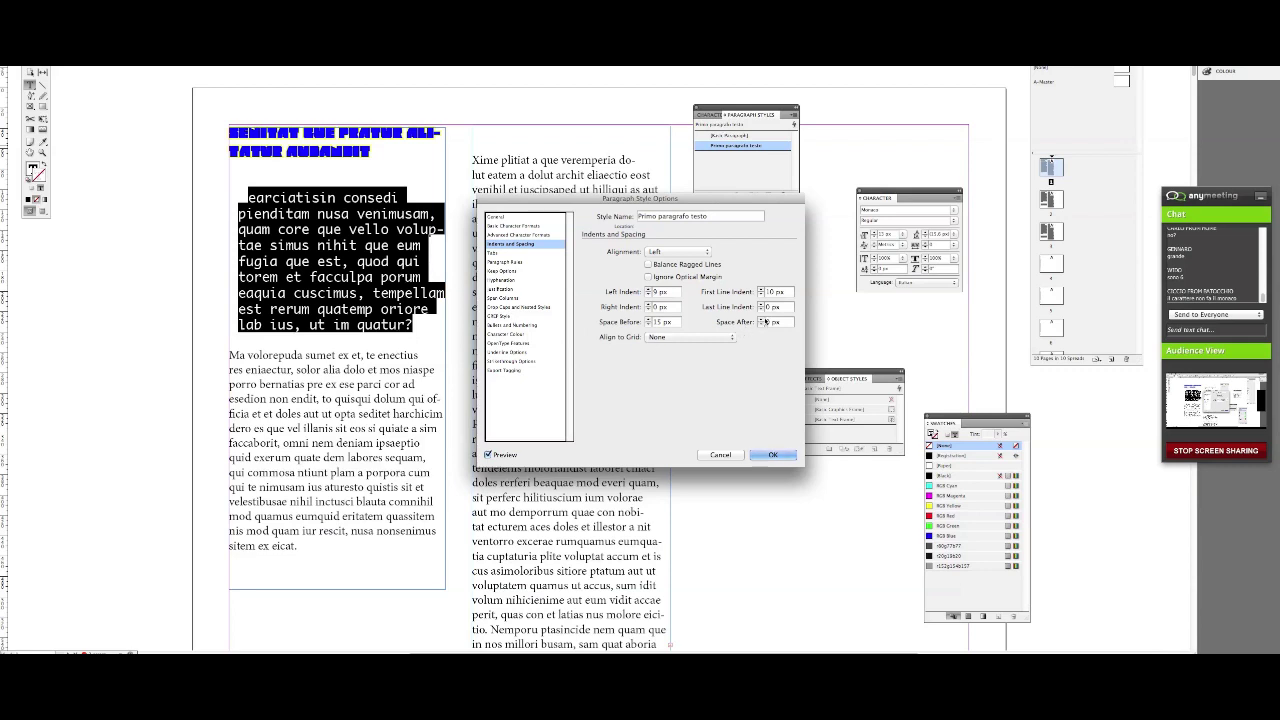
left_click(761, 319)
left_click(761, 319)
left_click(761, 319)
left_click(761, 319)
left_click(761, 319)
left_click(761, 319)
left_click(761, 319)
left_click(761, 319)
left_click(761, 319)
left_click(761, 319)
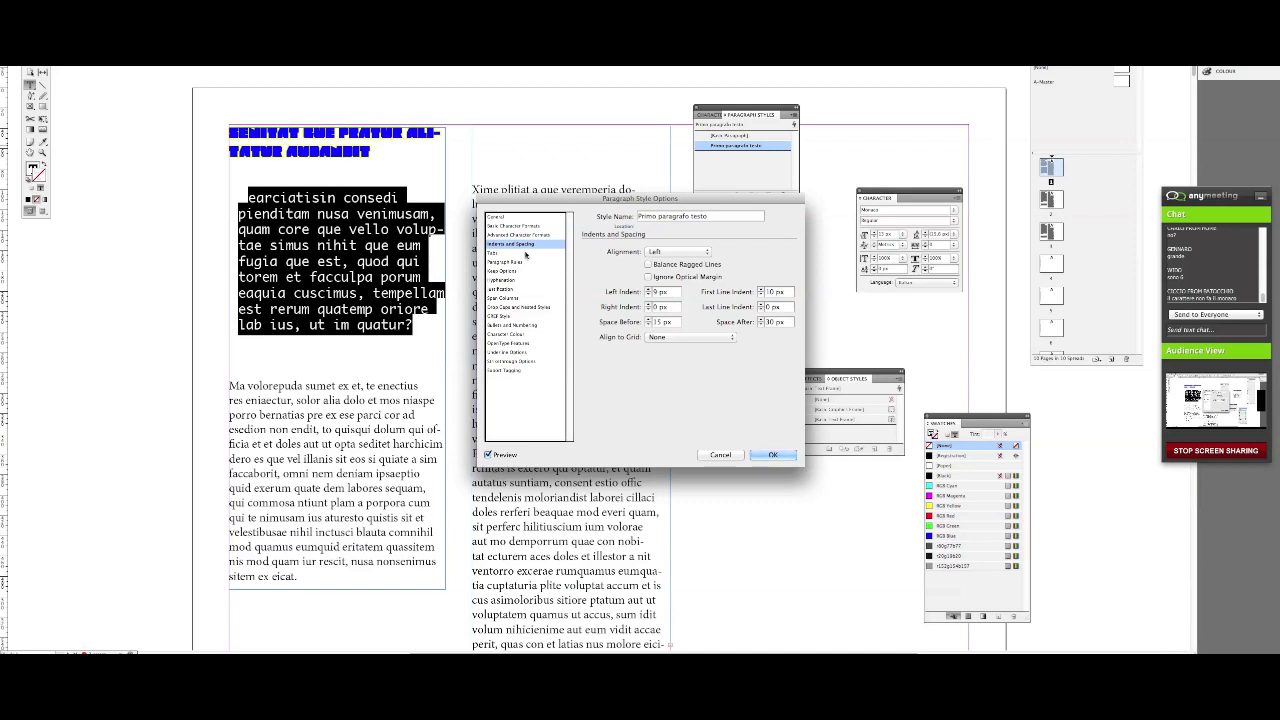
- Turn on a rule above the paragraph in RGB Magenta and limit its width to the text
left_click(525, 254)
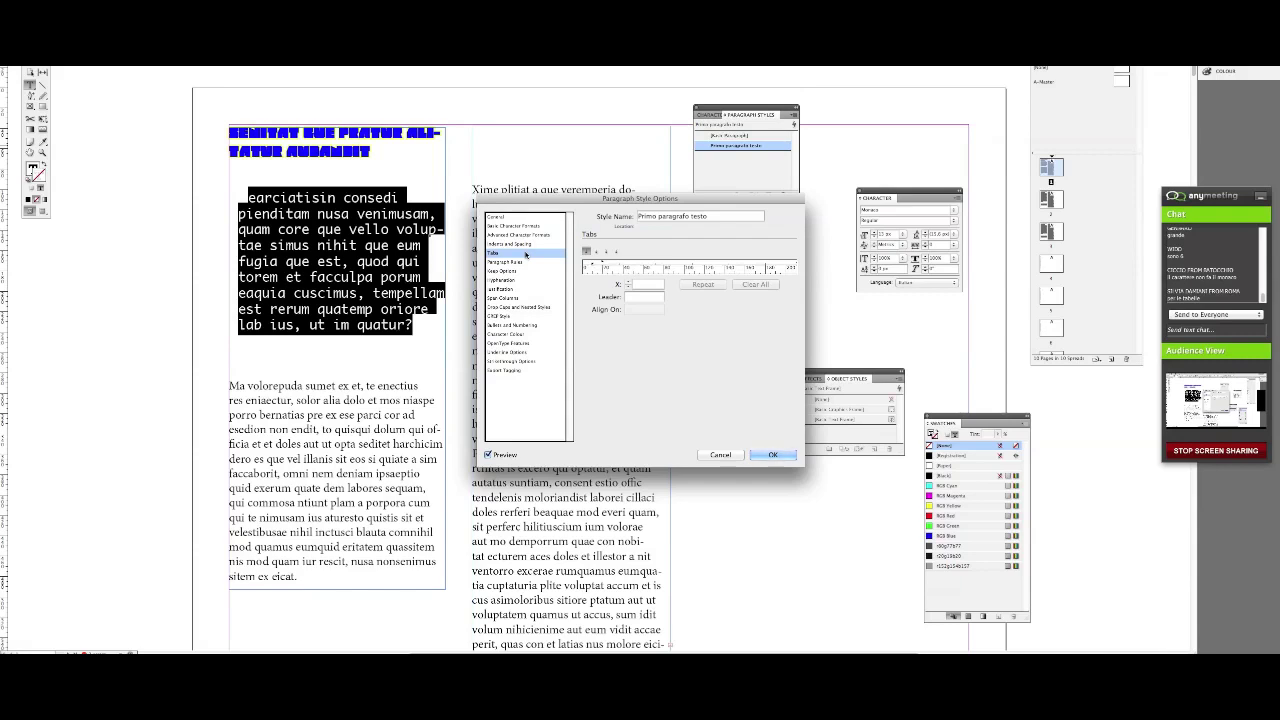
left_click(533, 262)
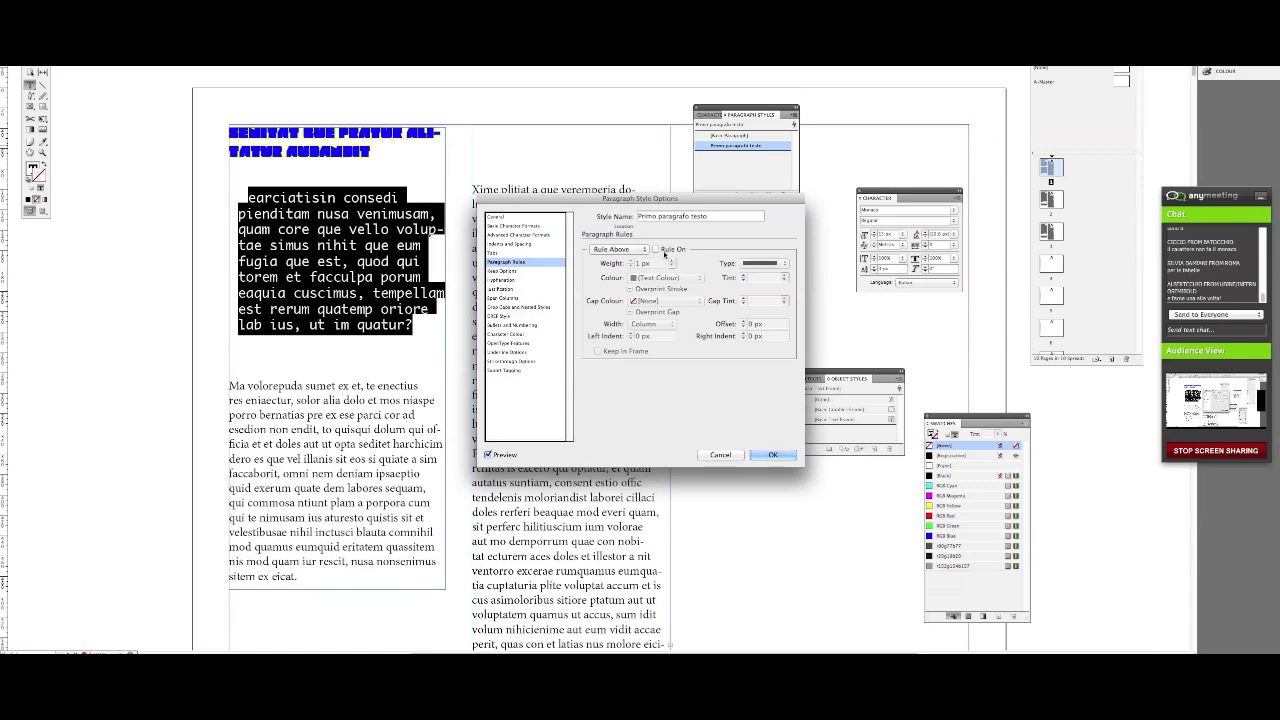
left_click(662, 251)
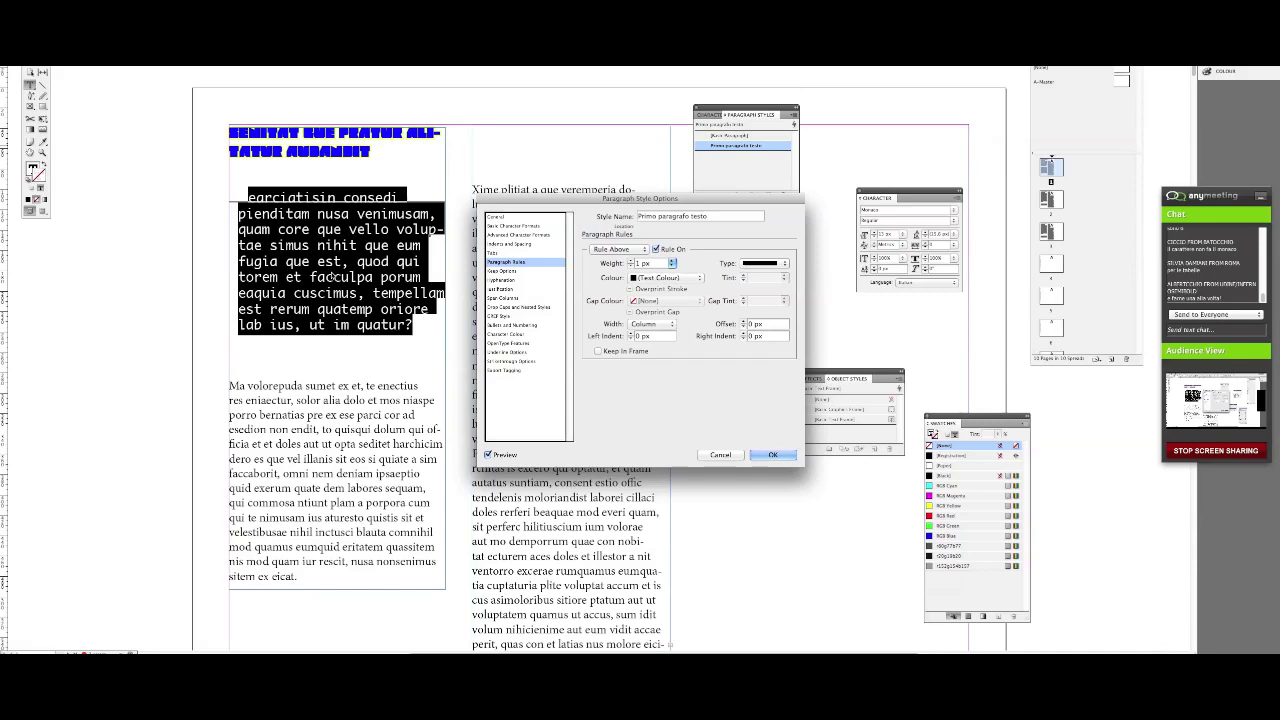
left_click(692, 280)
left_click(677, 349)
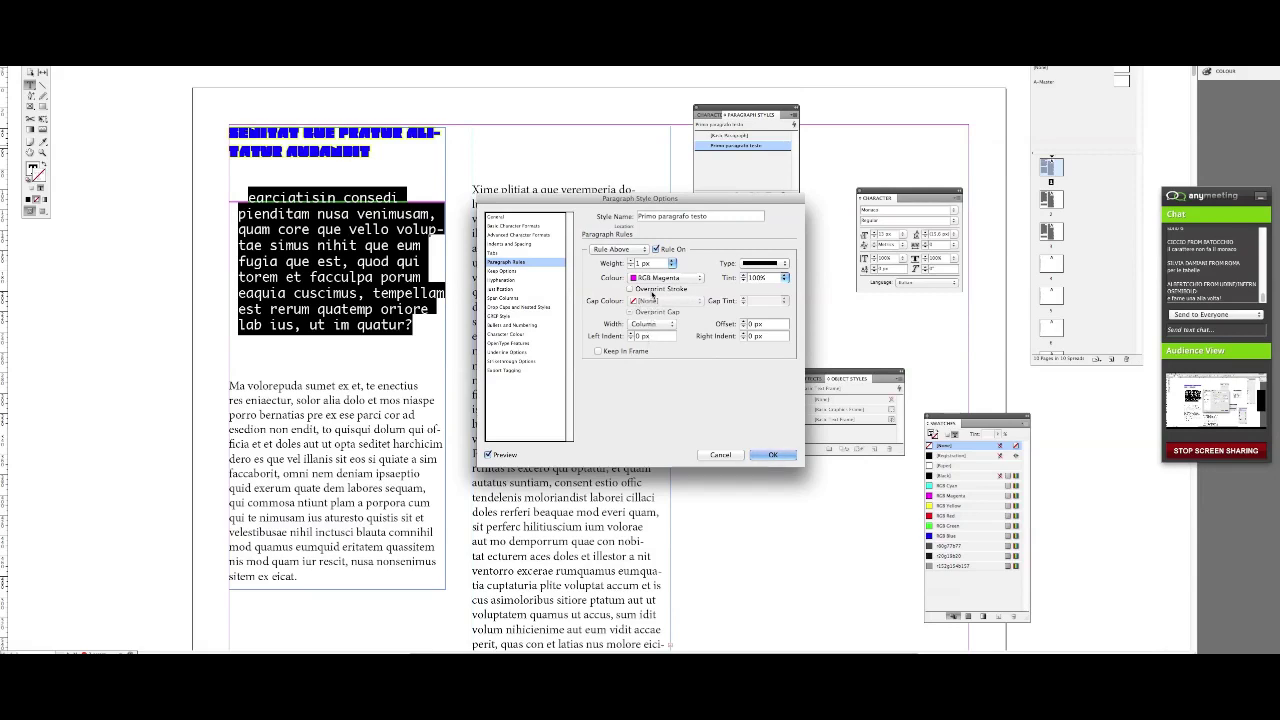
left_click(630, 351)
left_click(652, 323)
left_click(648, 337)
- Try hyphenating only words with at least 10 letters, and return the minimum to 8 letters
left_click(546, 273)
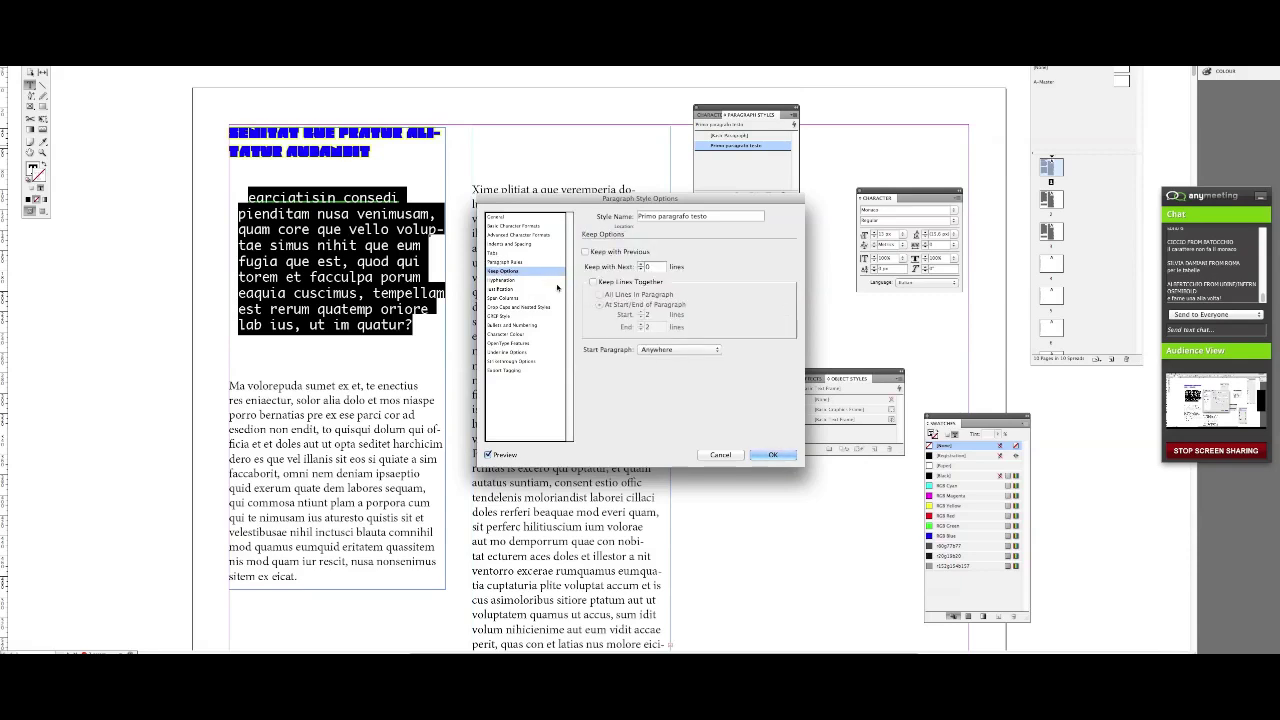
left_click(549, 283)
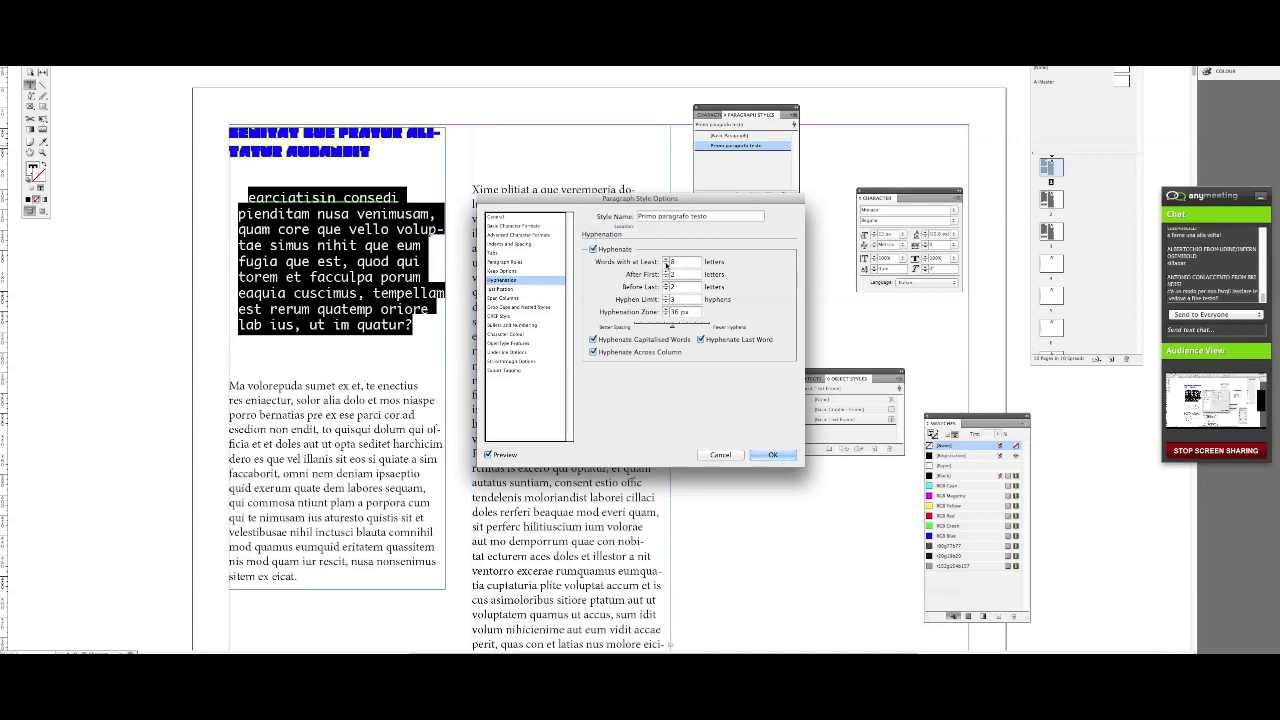
left_click(665, 260)
left_click(665, 260)
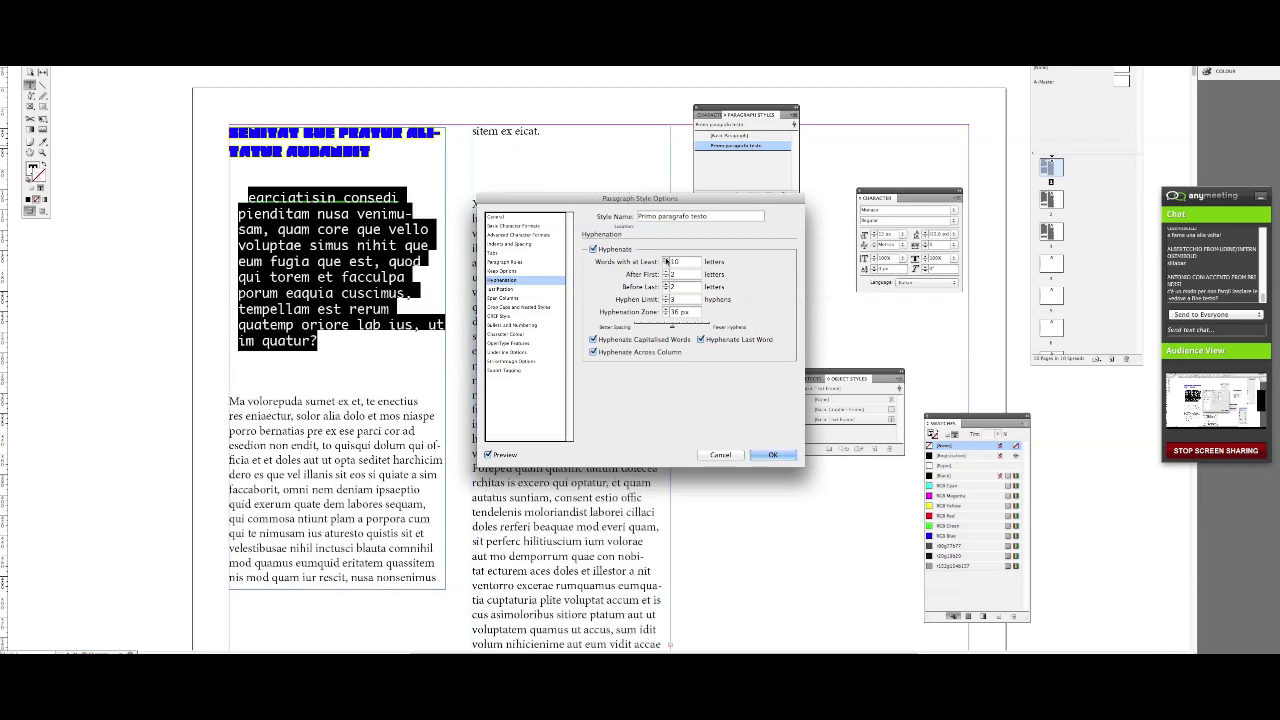
left_click(665, 264)
left_click(666, 266)
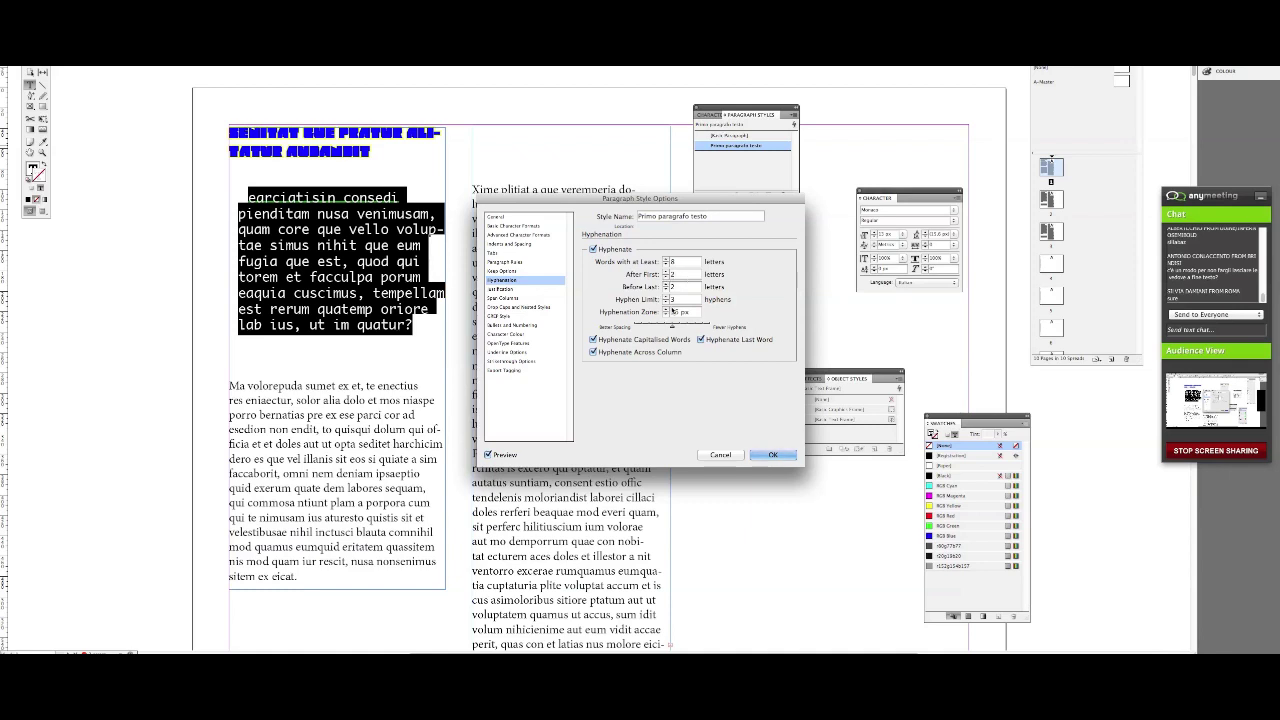
- Set the style's hyphenation to words with at least 10 letters, breaking after the first 5 letters
left_click(665, 272)
left_click(665, 262)
left_click(667, 262)
left_click(667, 264)
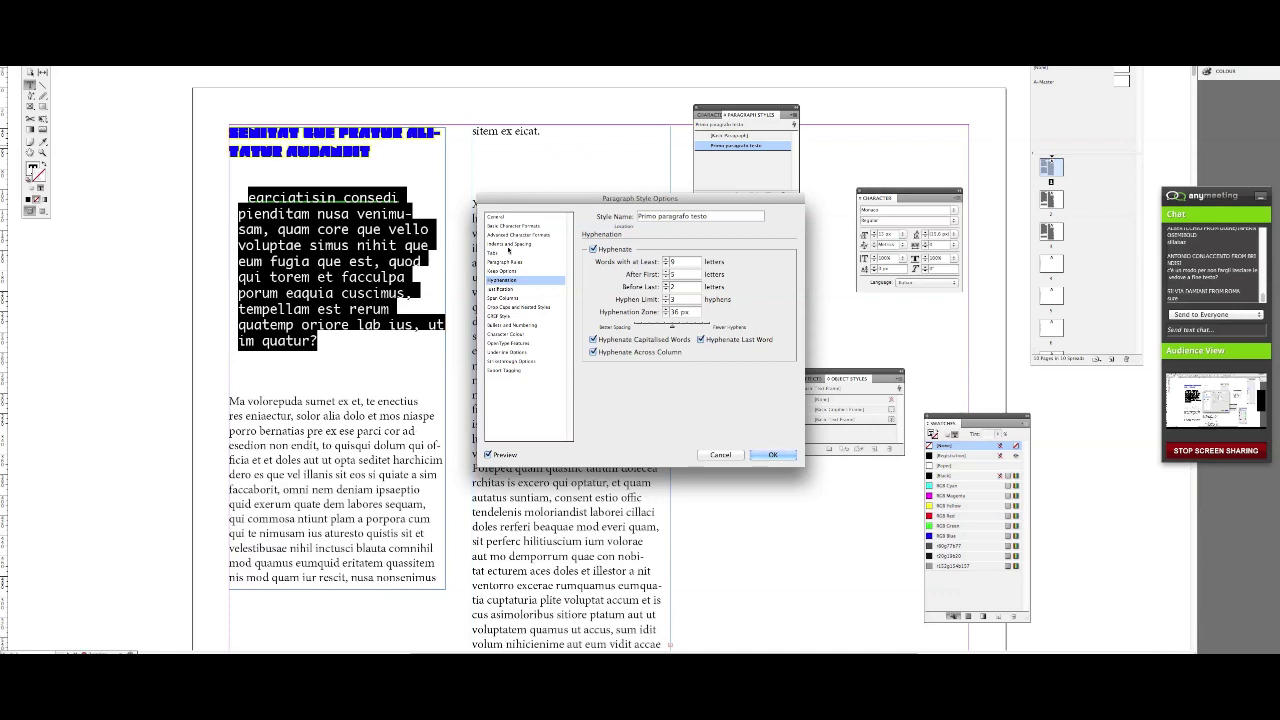
left_click(665, 259)
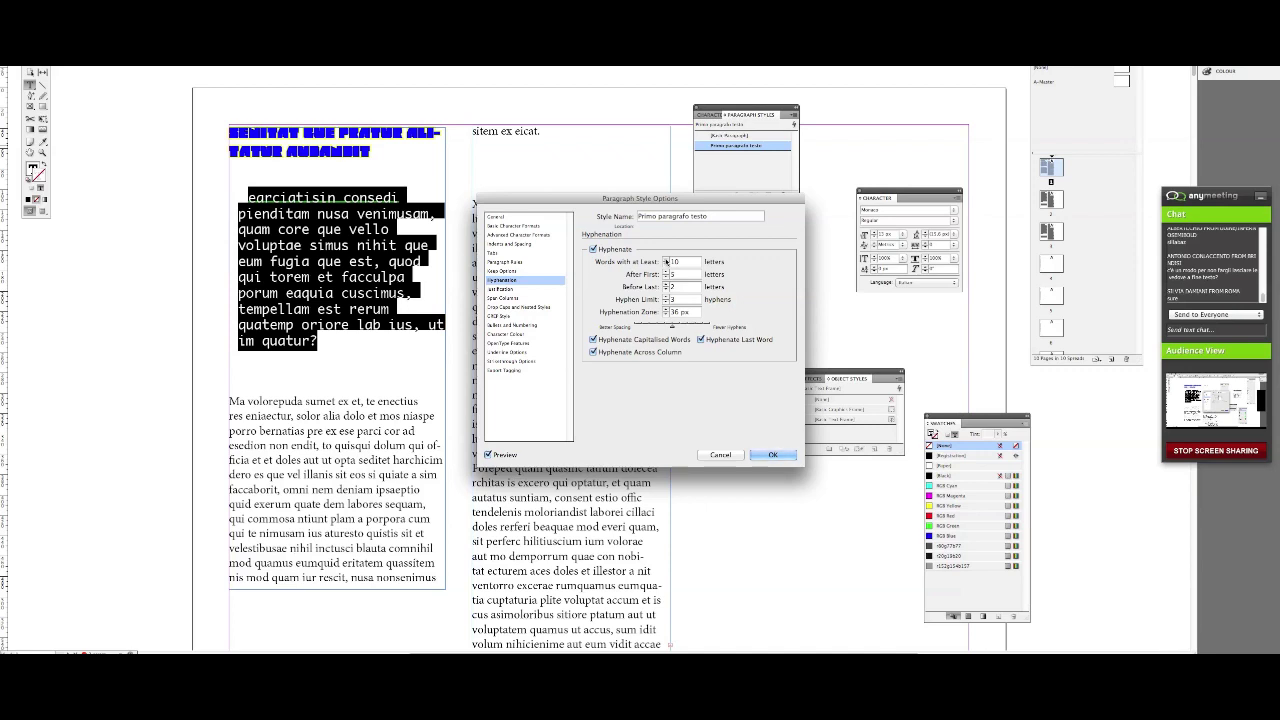
- Compare word minimums of 8 and 10 letters, keep 10, and set Before Last to 7 letters and Hyphen Limit to 4
type("2")
left_click(664, 266)
left_click(664, 266)
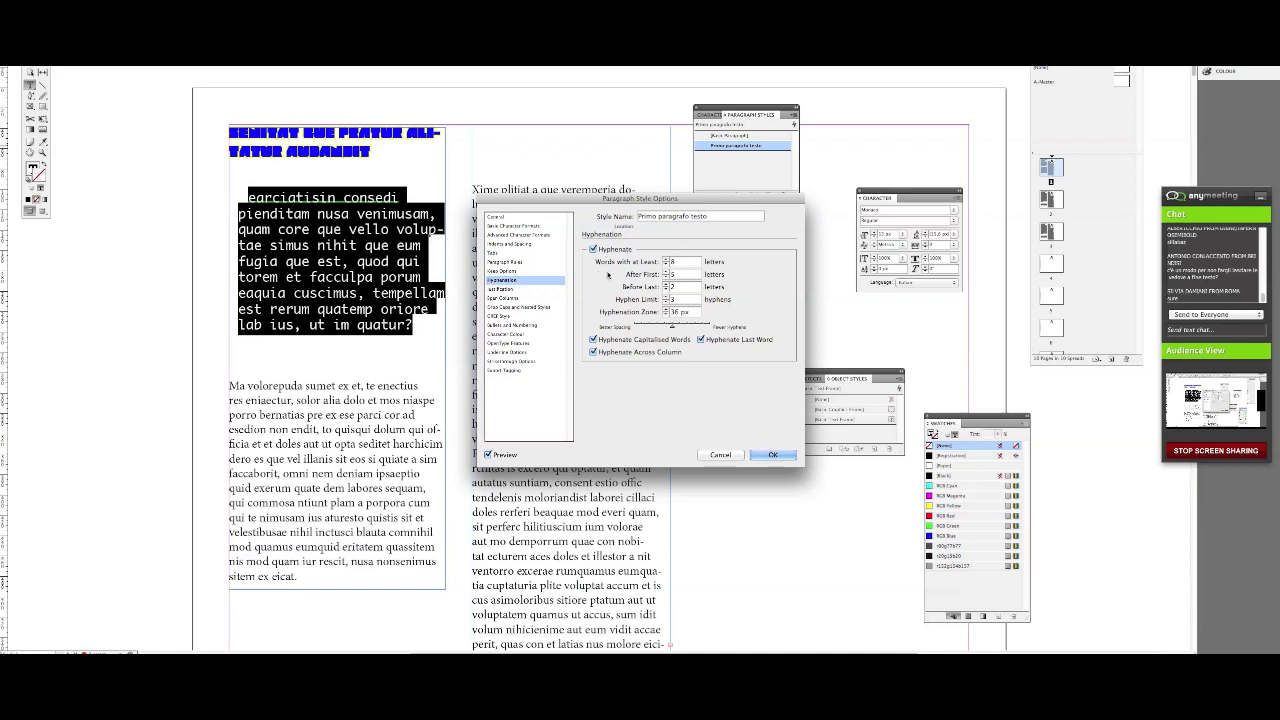
left_click(669, 262)
left_click(667, 260)
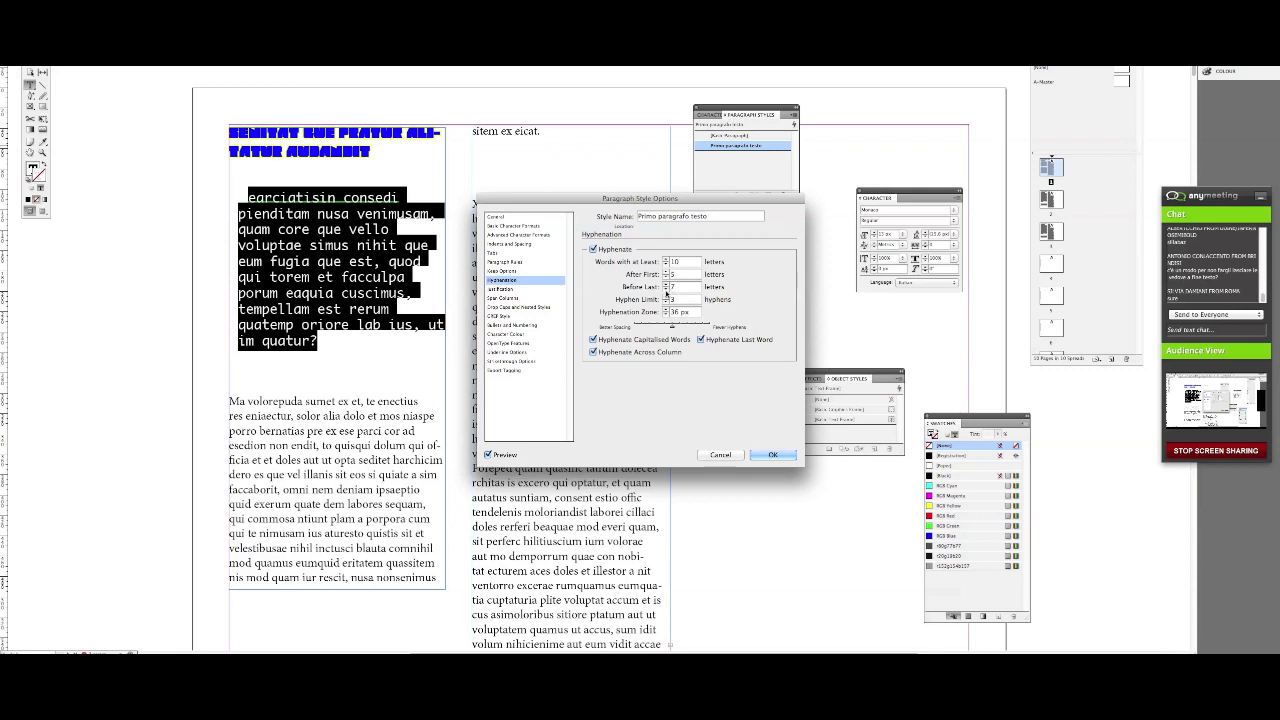
left_click(667, 299)
left_click(553, 290)
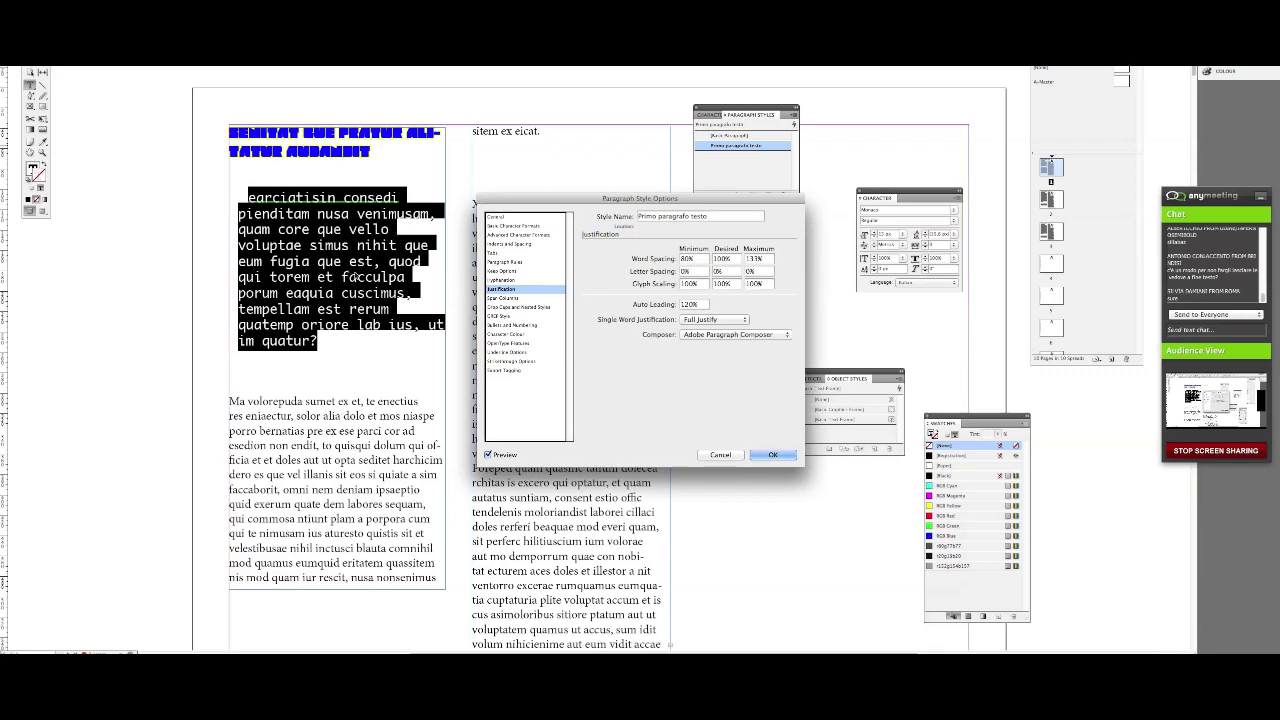
left_click(530, 280)
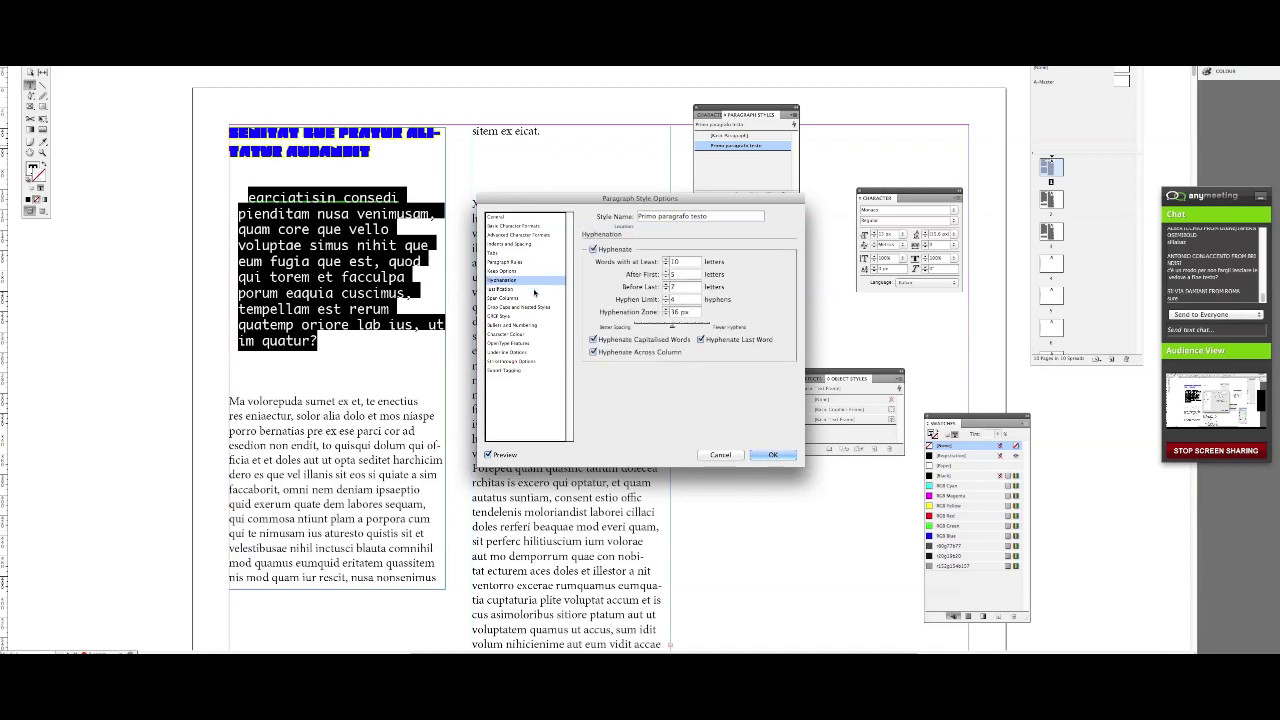
left_click(534, 289)
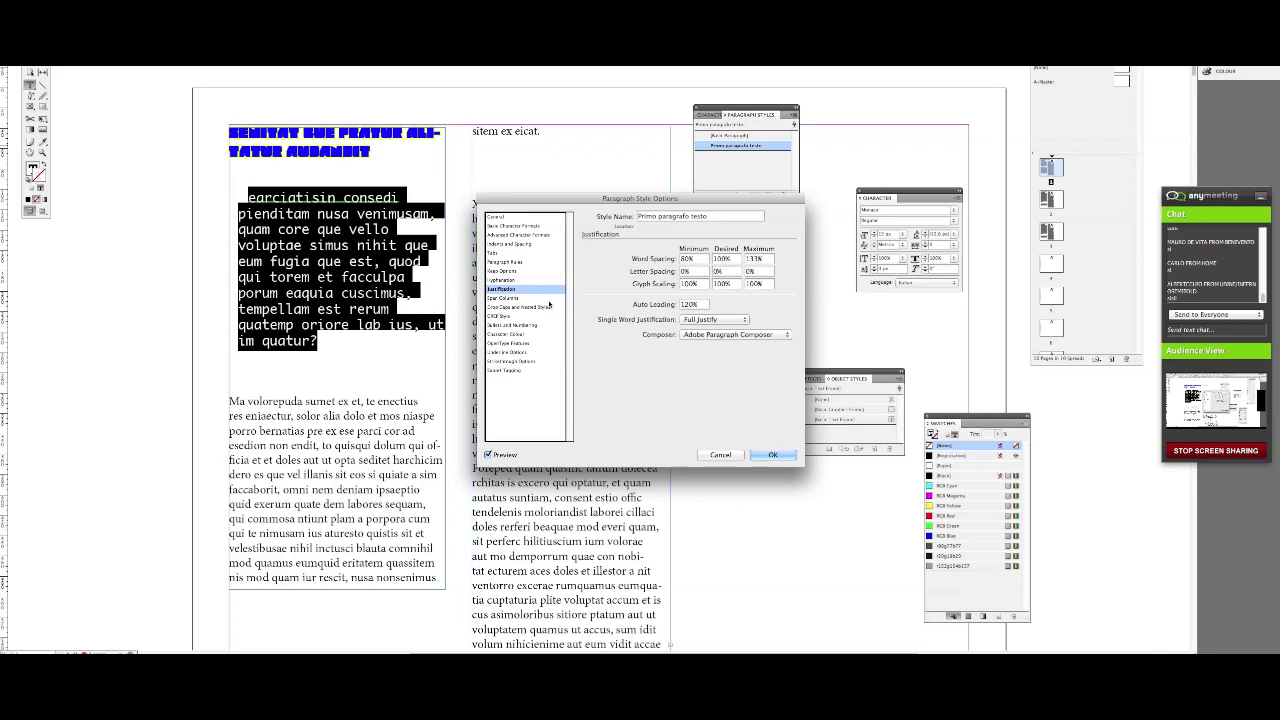
left_click(550, 299)
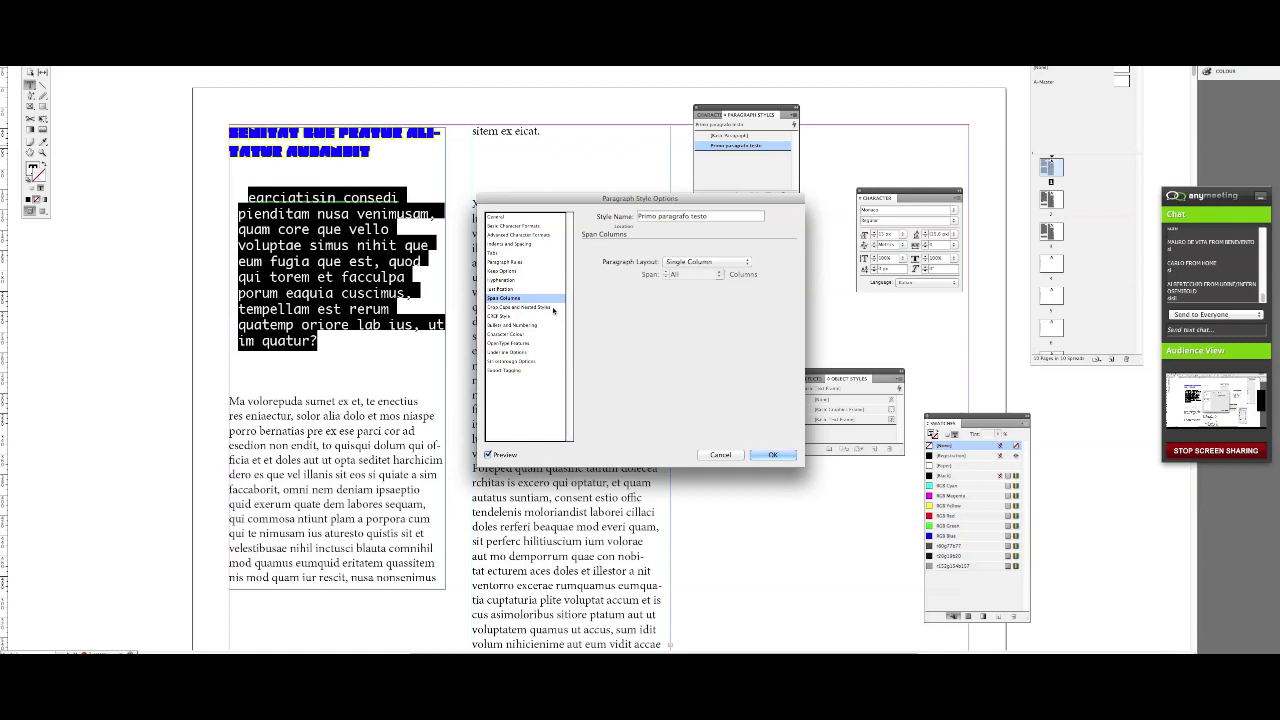
- Give the paragraph style a drop cap of 4 lines and 1 character using the Titolo di pagina character style
left_click(549, 308)
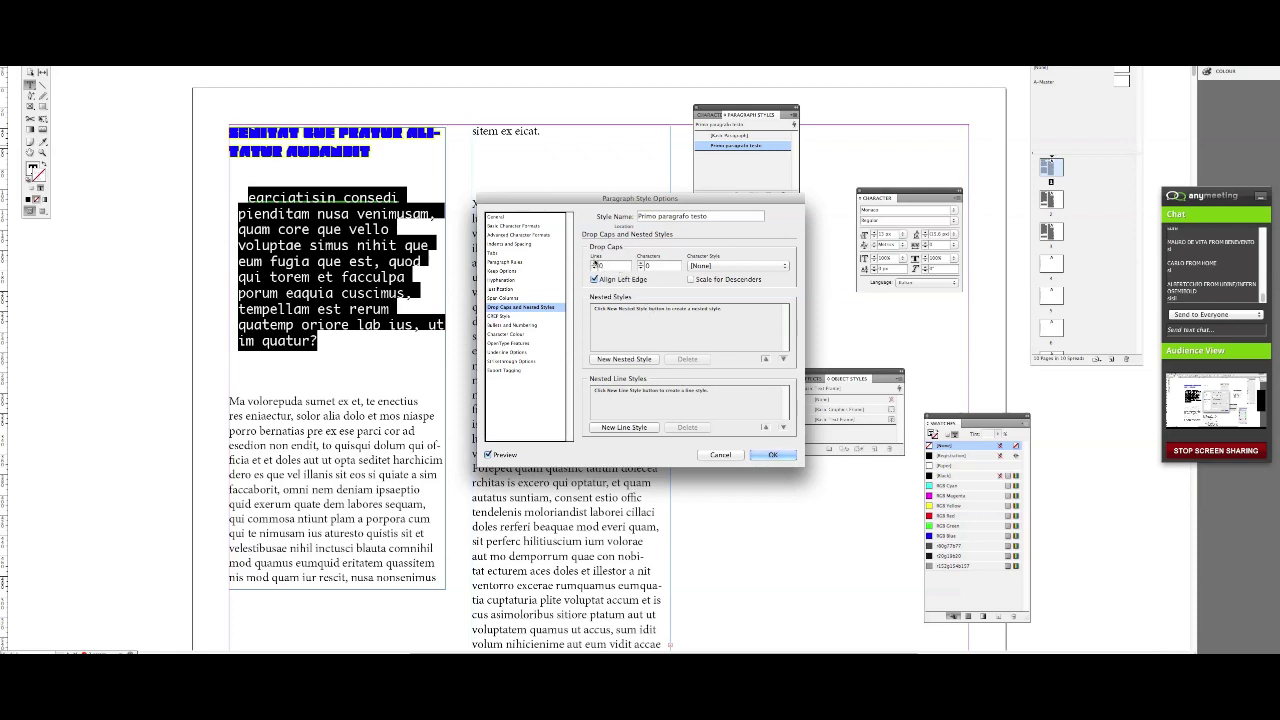
left_click(593, 262)
left_click(593, 262)
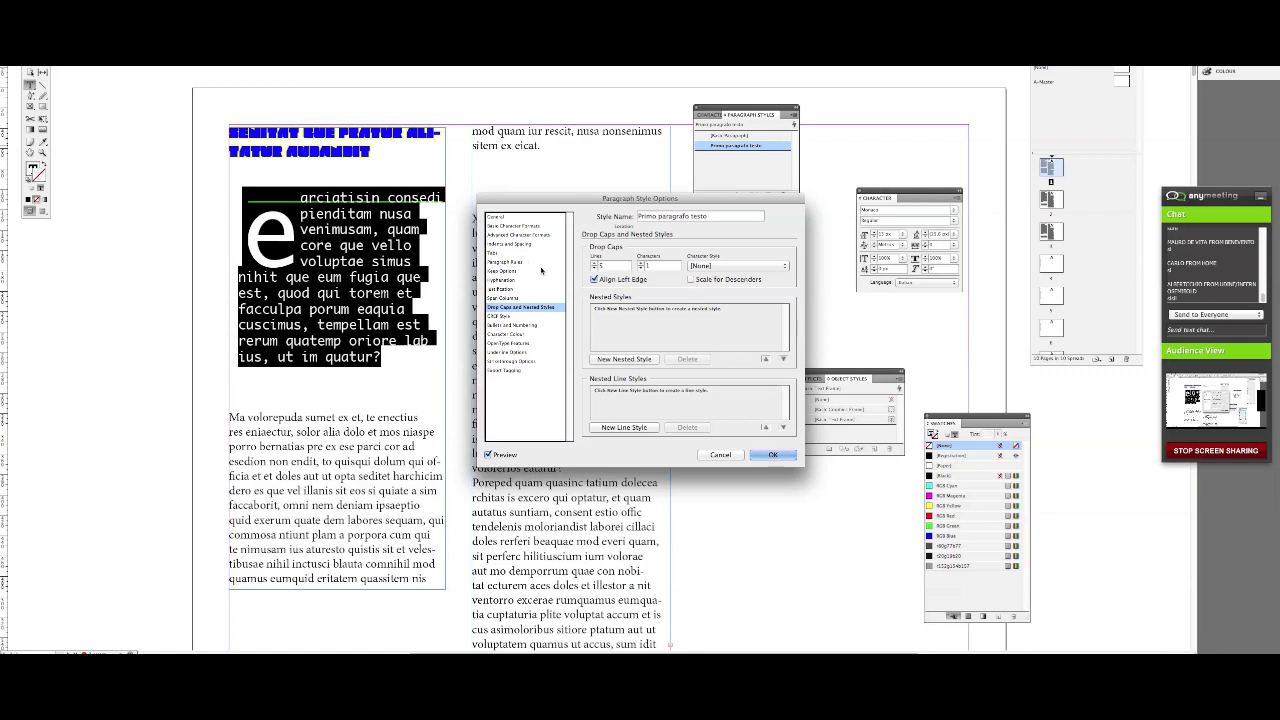
left_click(595, 268)
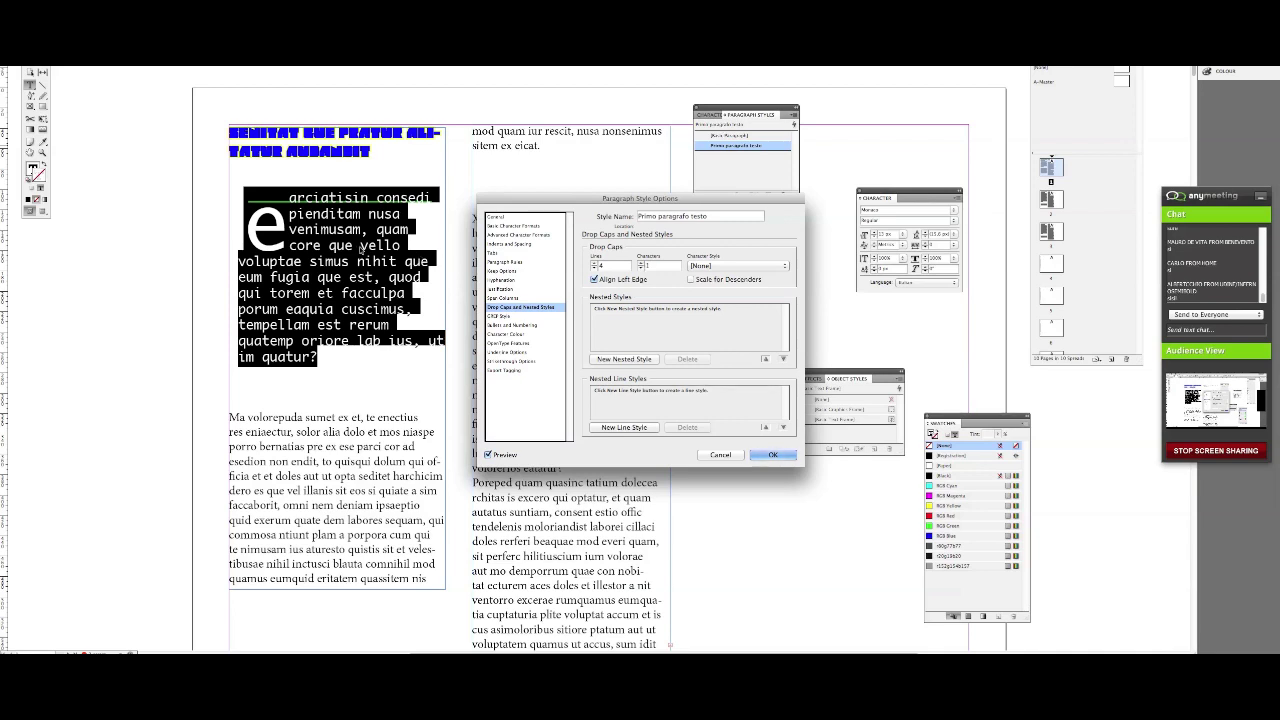
left_click(640, 263)
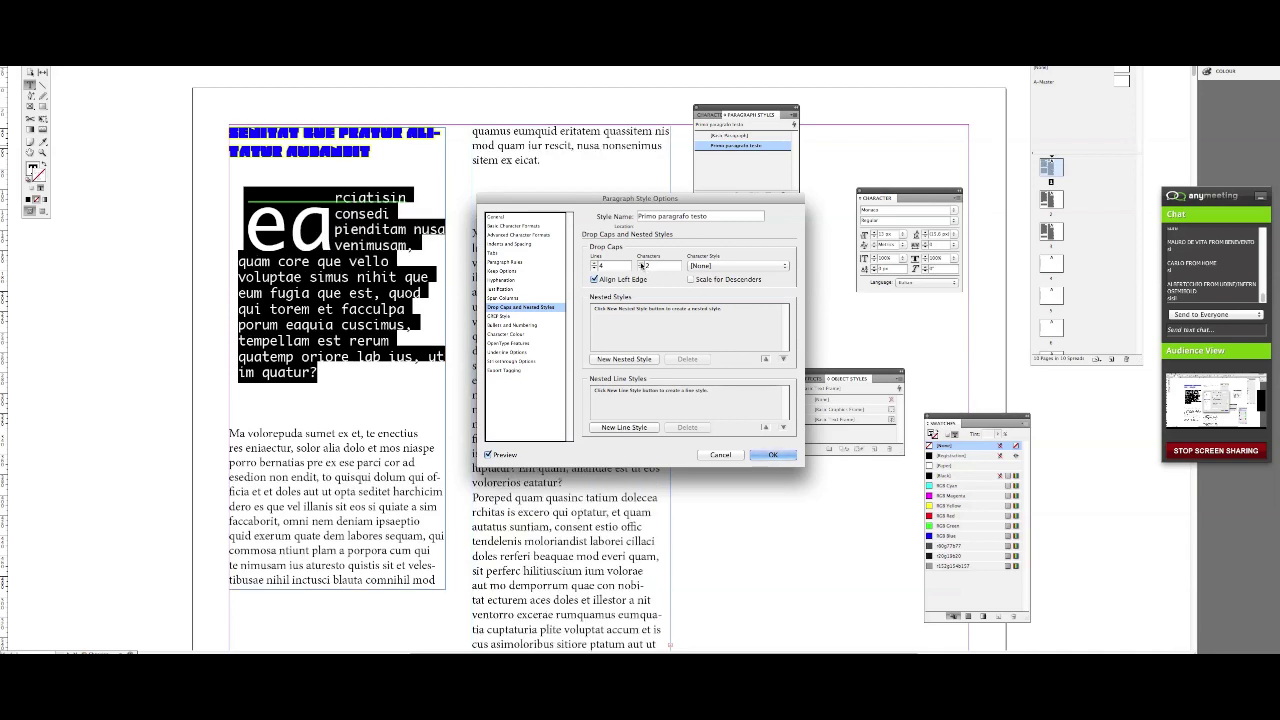
left_click(641, 268)
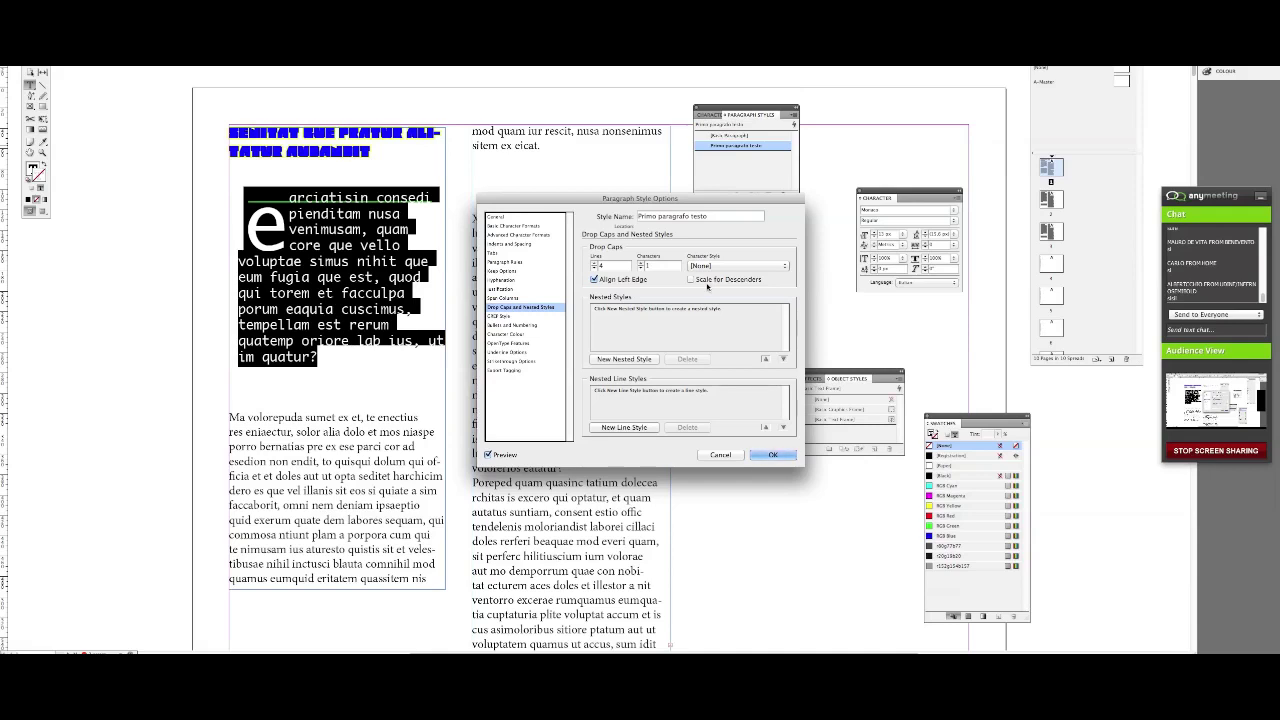
left_click(748, 269)
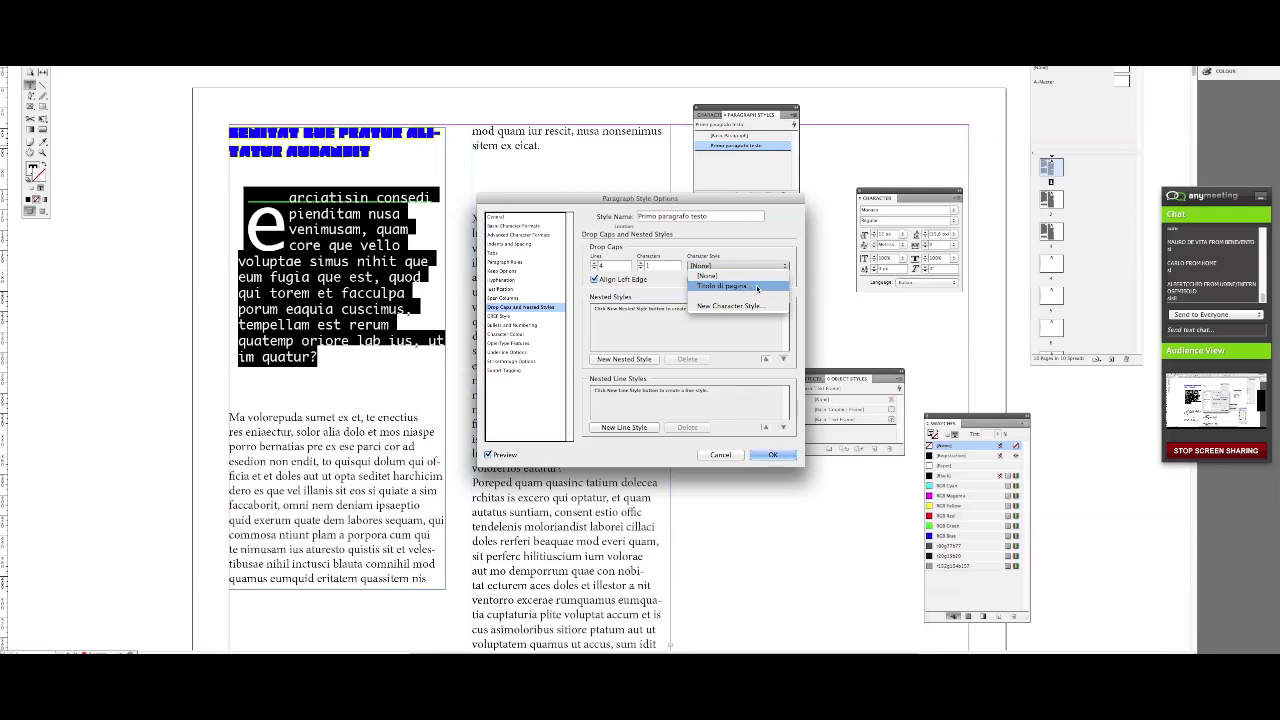
left_click(757, 288)
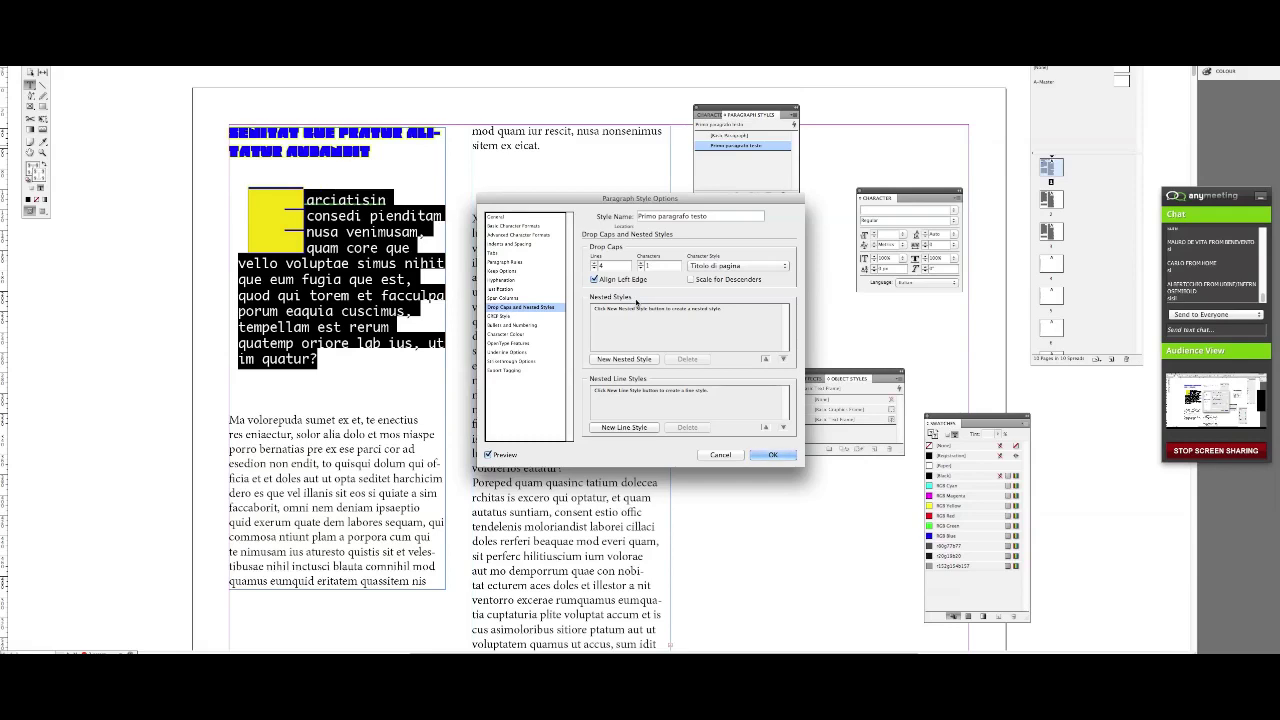
- Add a nested style that applies the Titolo di pagina character style through 1 word
left_click(641, 361)
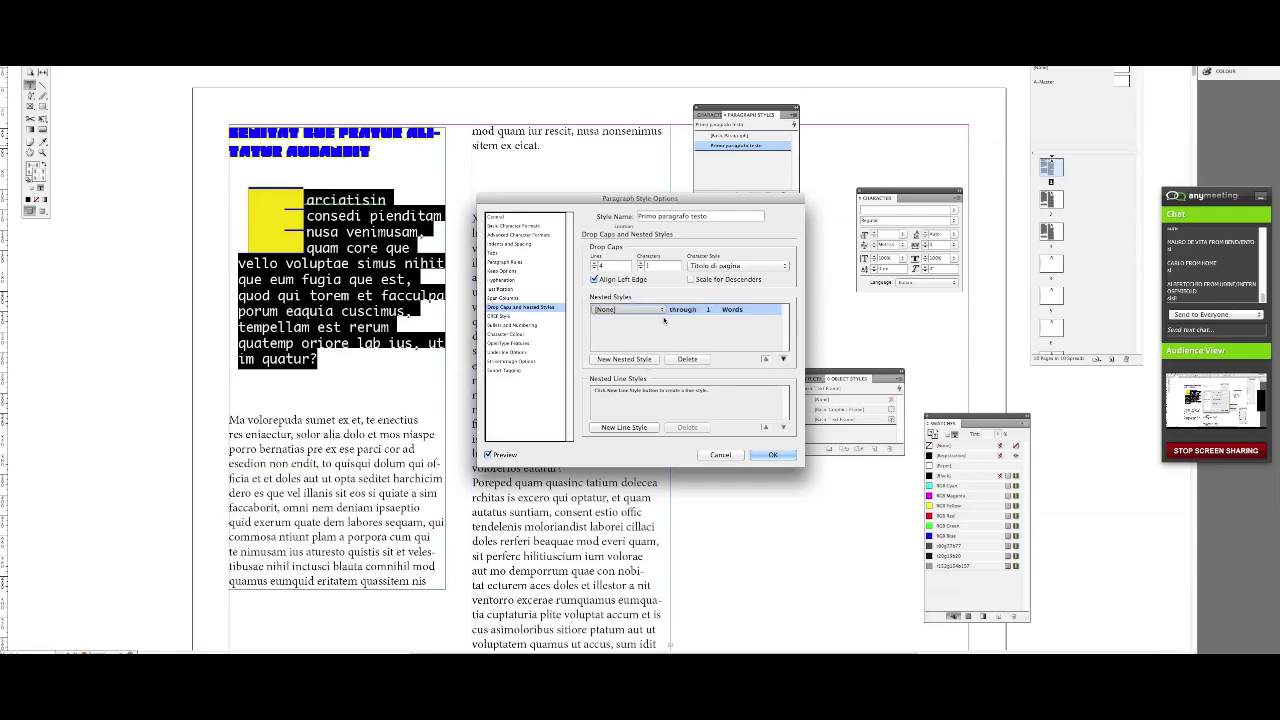
left_click(662, 313)
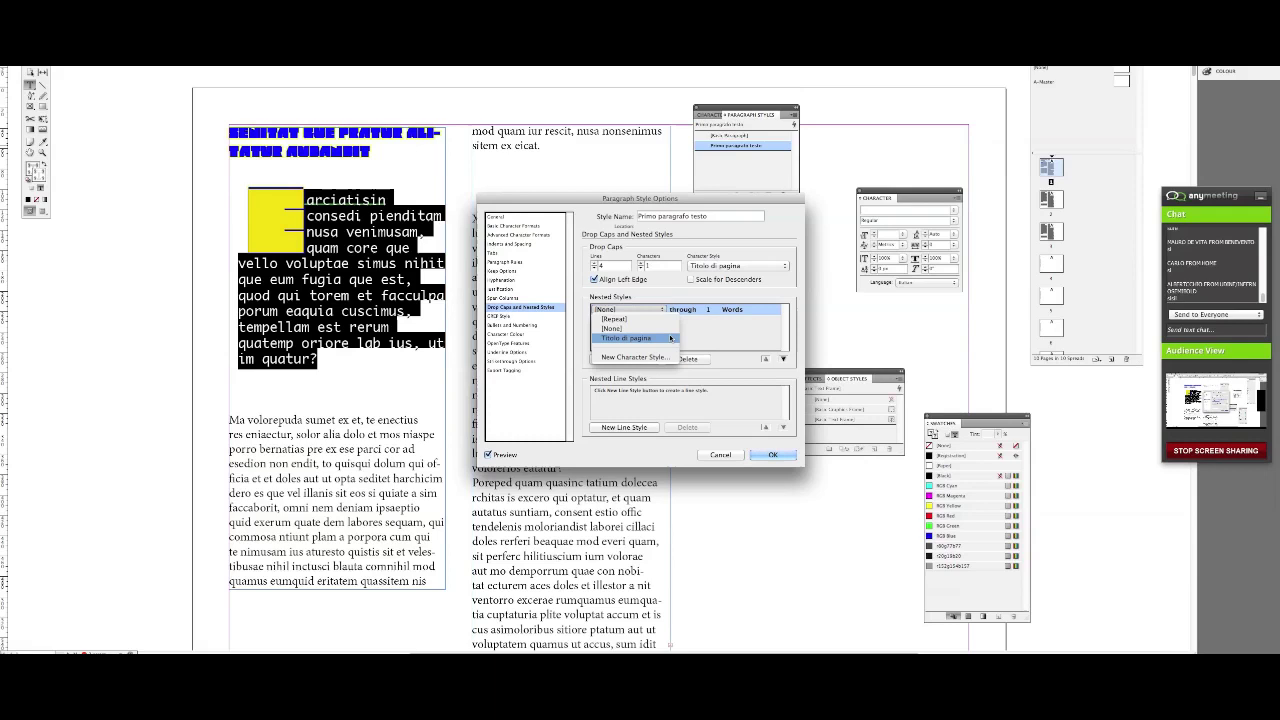
left_click(671, 339)
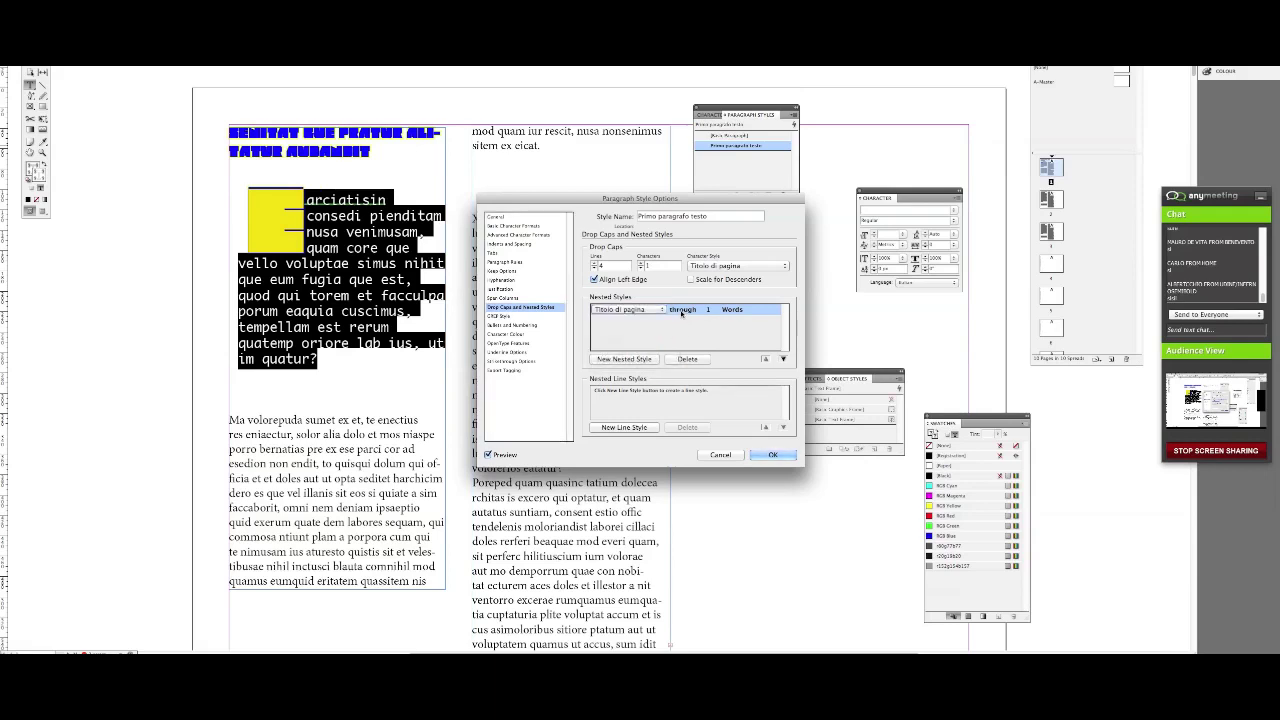
left_click(690, 312)
left_click(693, 312)
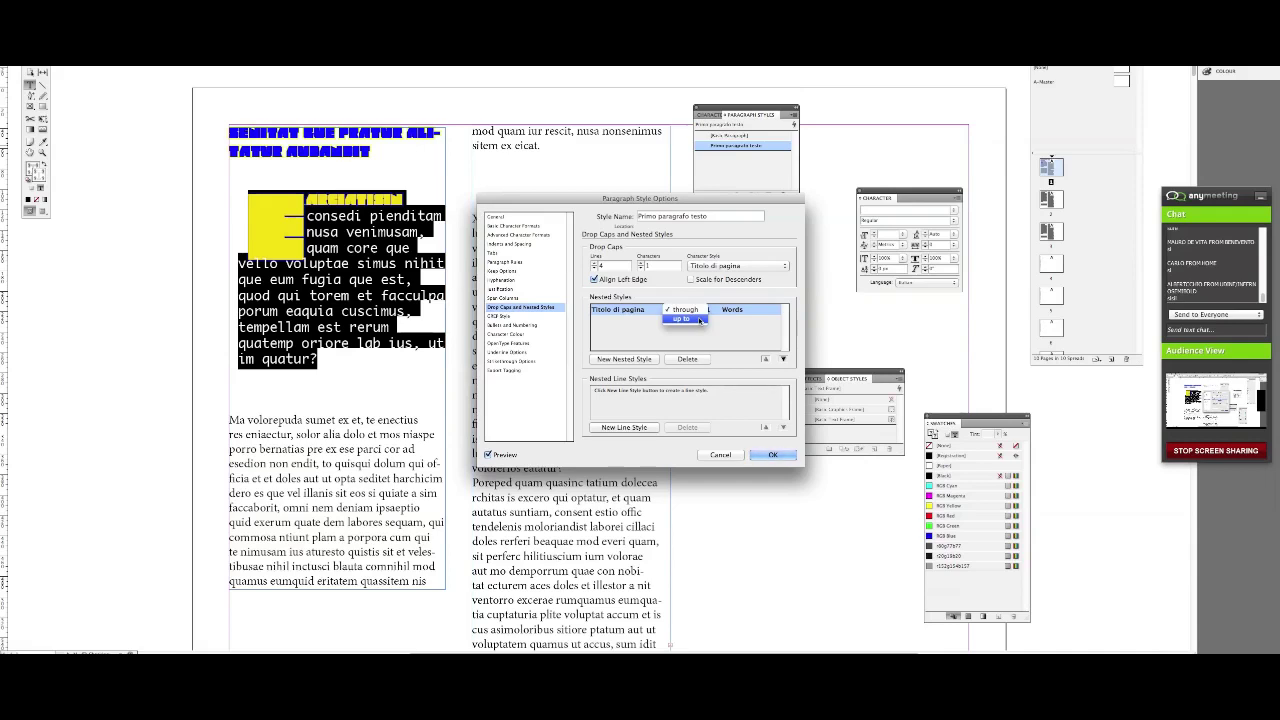
left_click(744, 320)
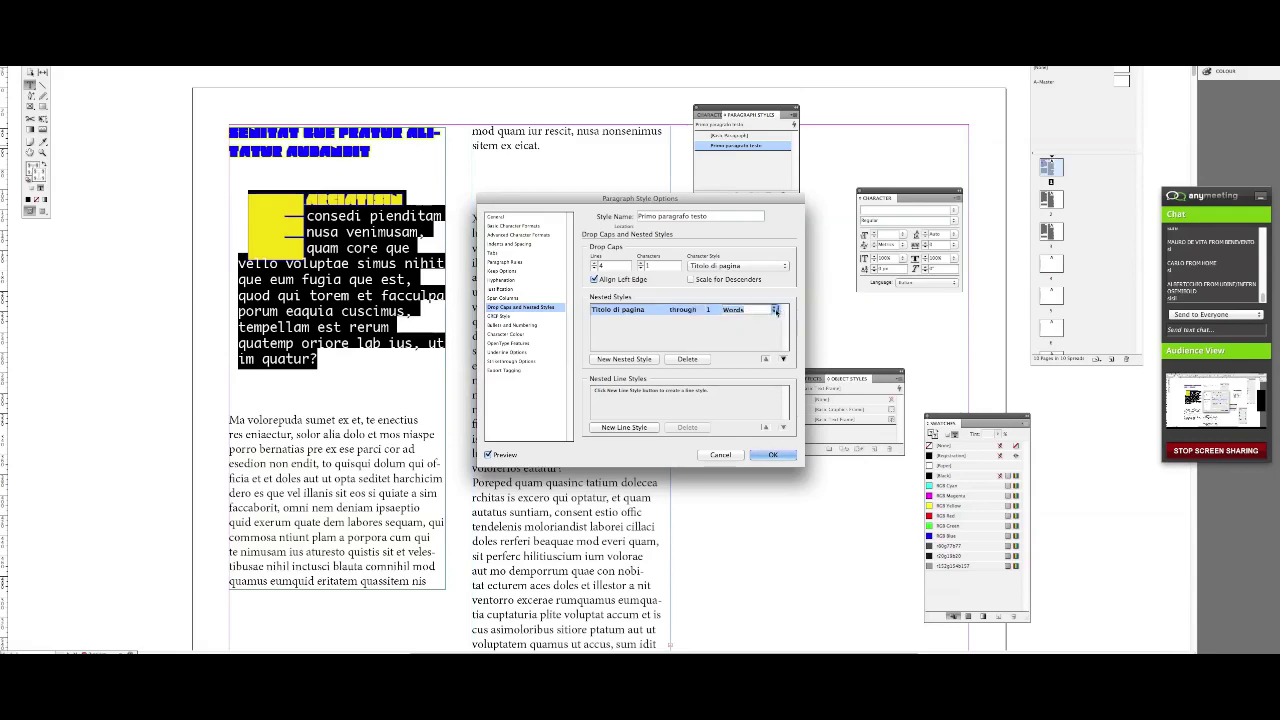
- Review the nested style's end-point options and change its unit to Characters
left_click(774, 311)
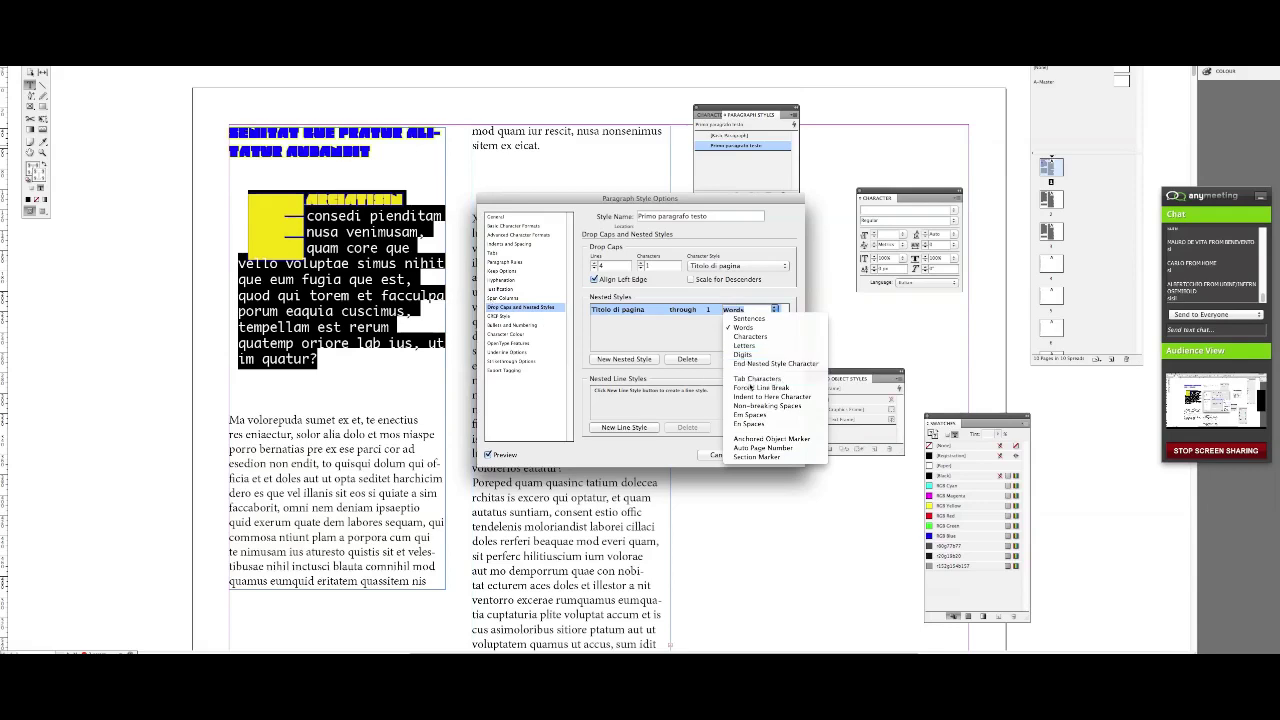
left_click(689, 343)
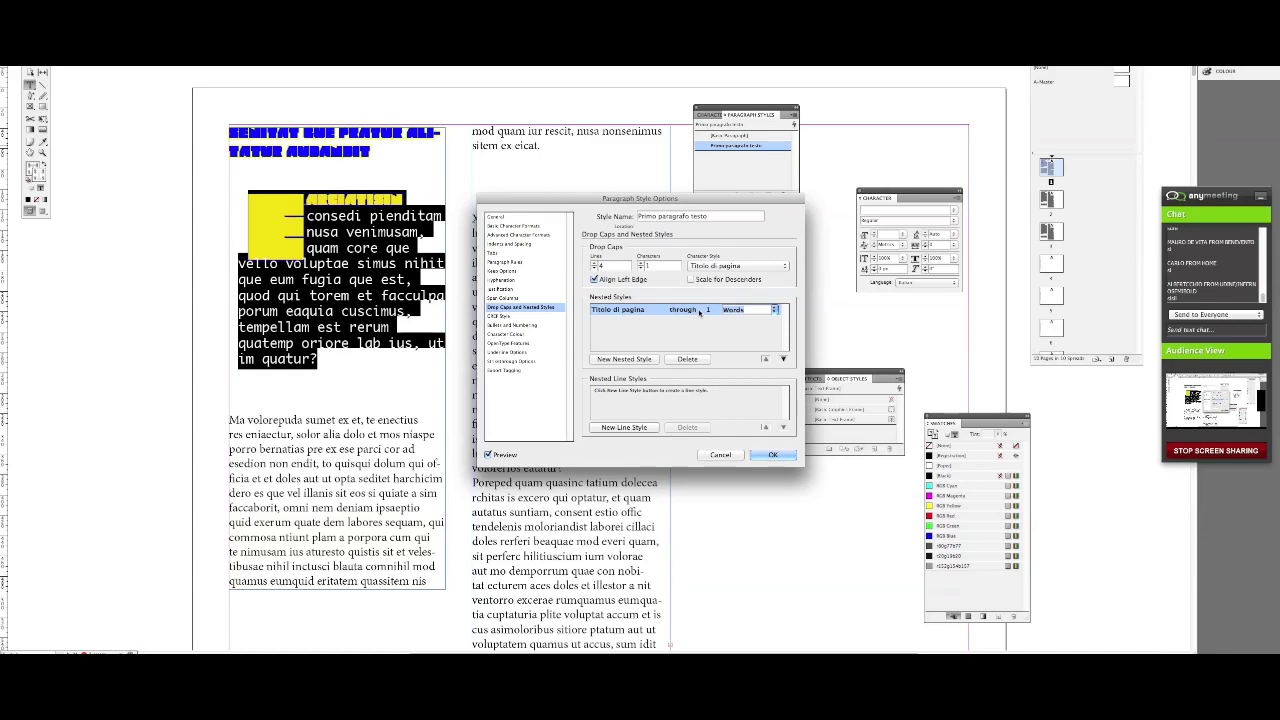
left_click(684, 311)
left_click(659, 312)
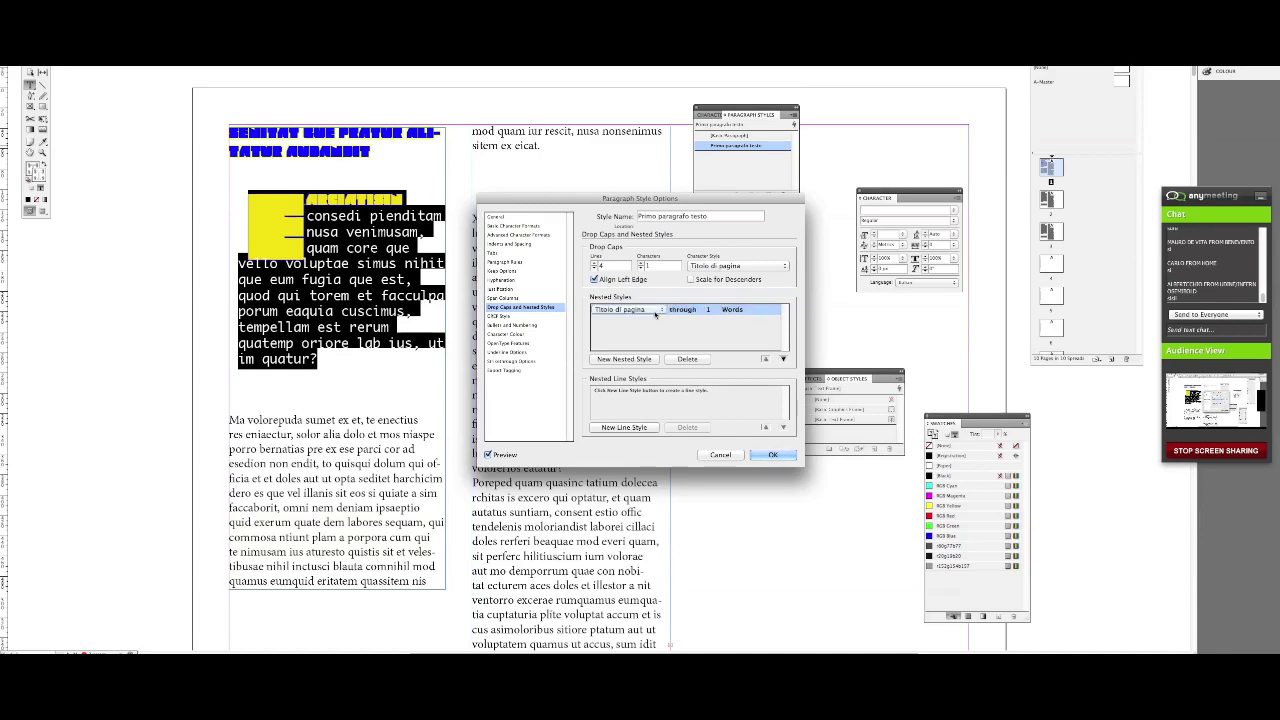
left_click(660, 311)
left_click(695, 318)
left_click(740, 310)
left_click(778, 311)
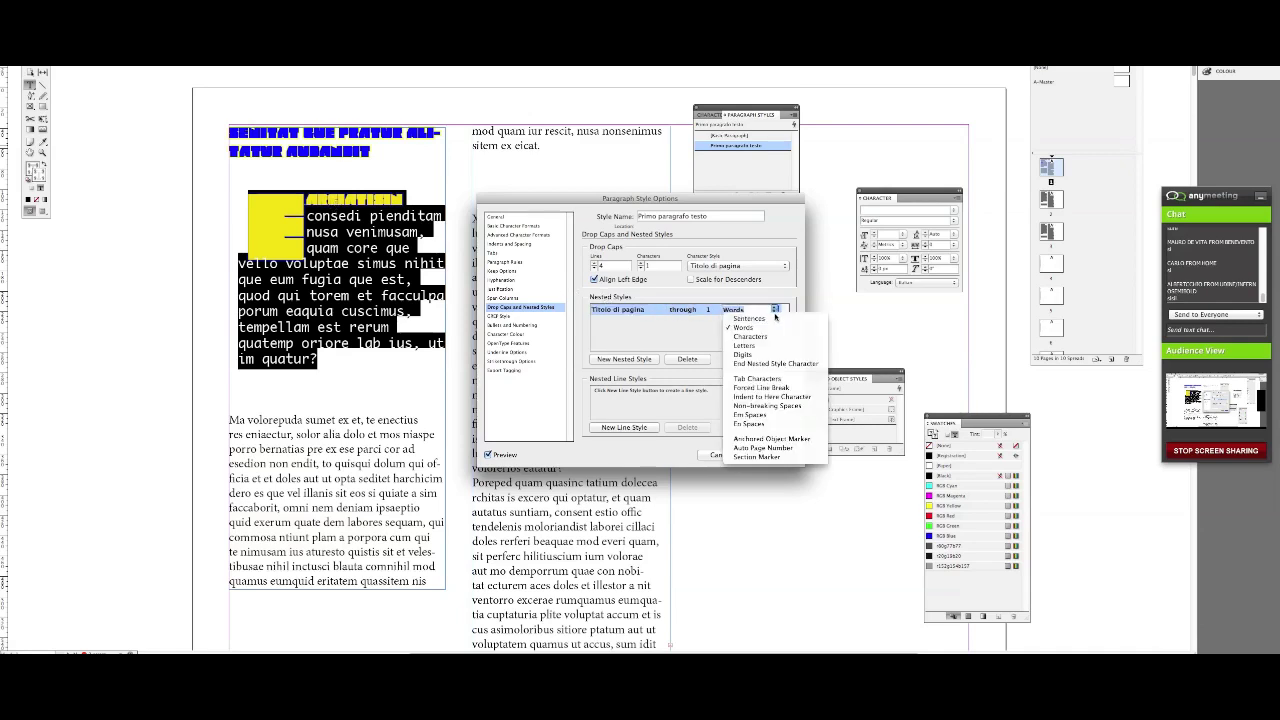
left_click(766, 338)
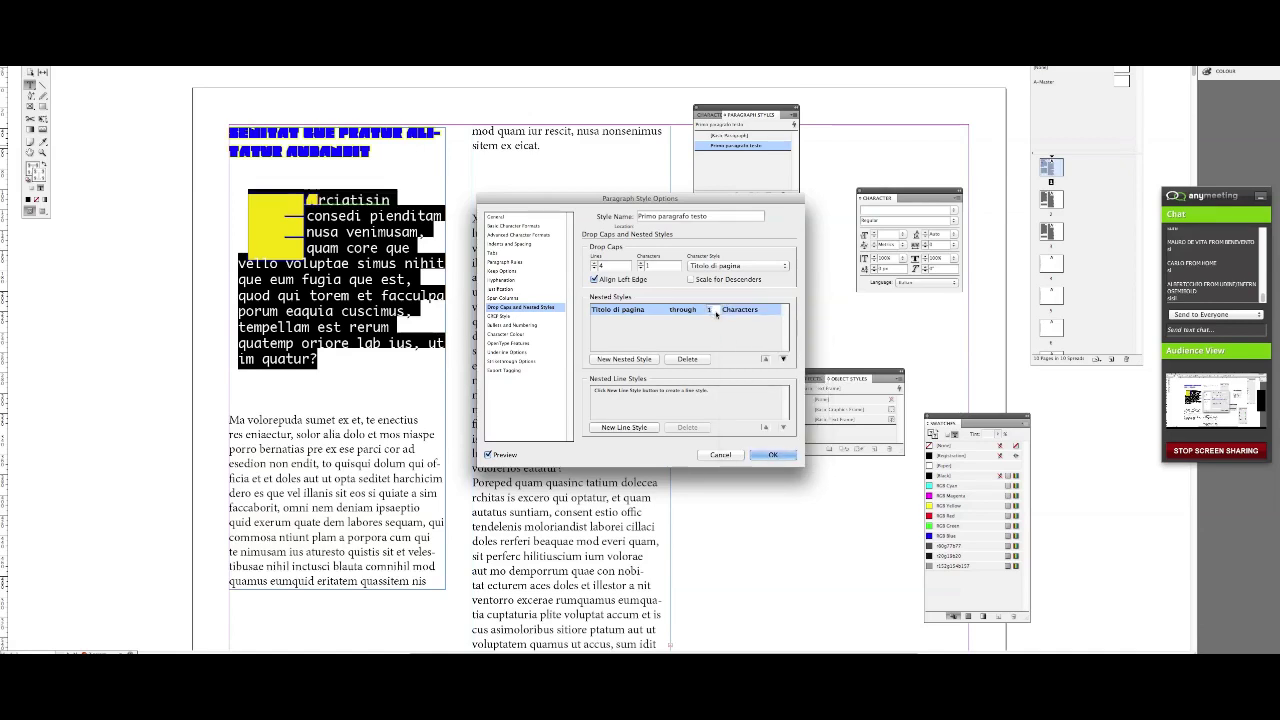
- Compare nested style lengths of 3 and 5 characters for Titolo di pagina and keep 5
type("3")
left_click(720, 331)
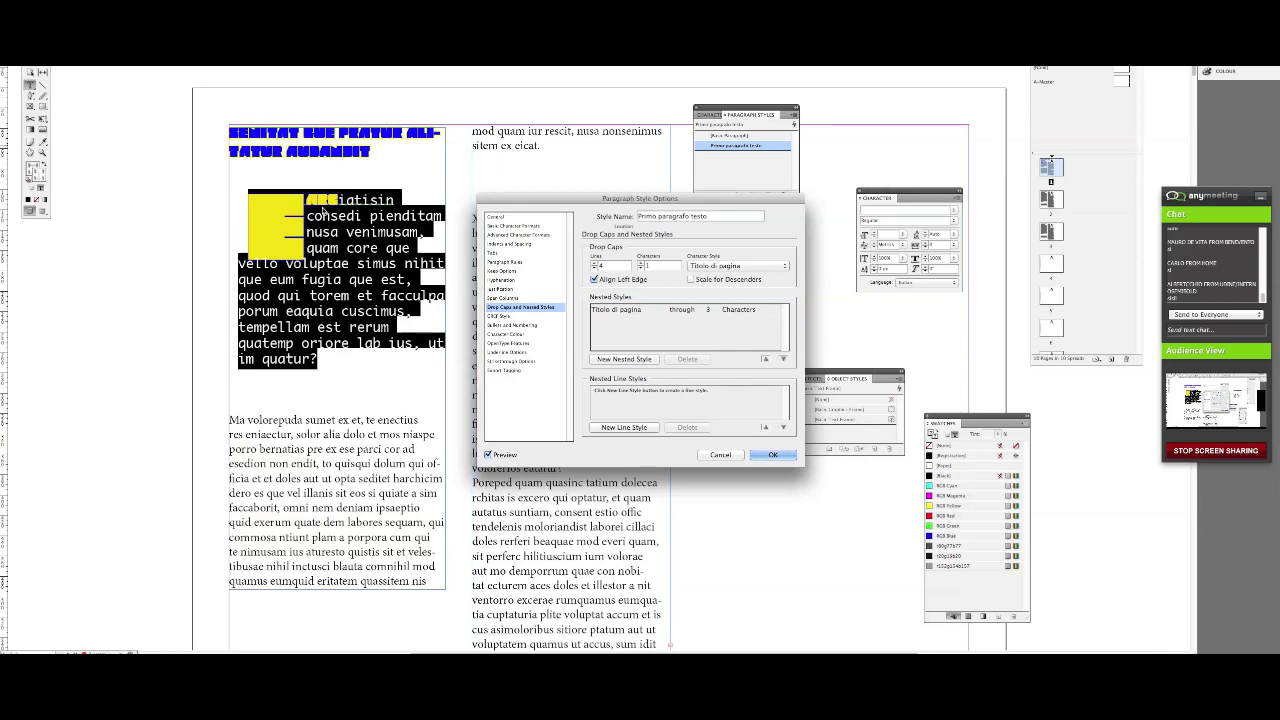
left_click(705, 310)
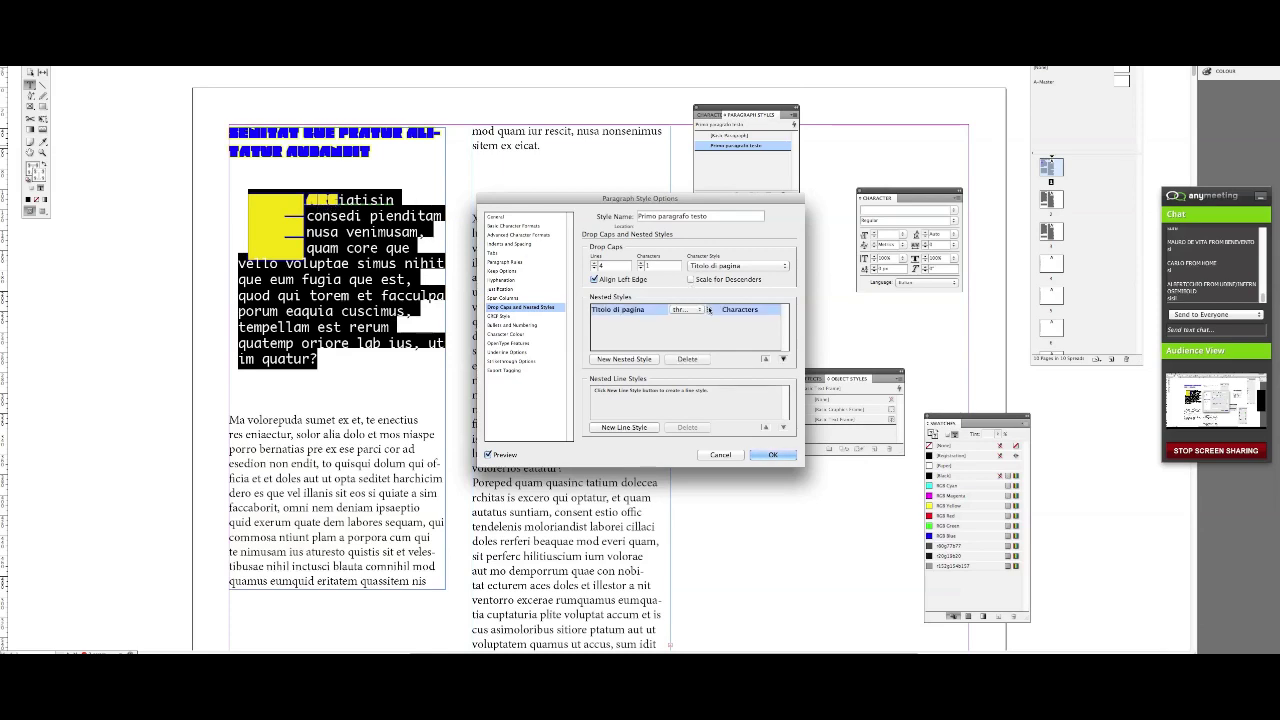
type("5")
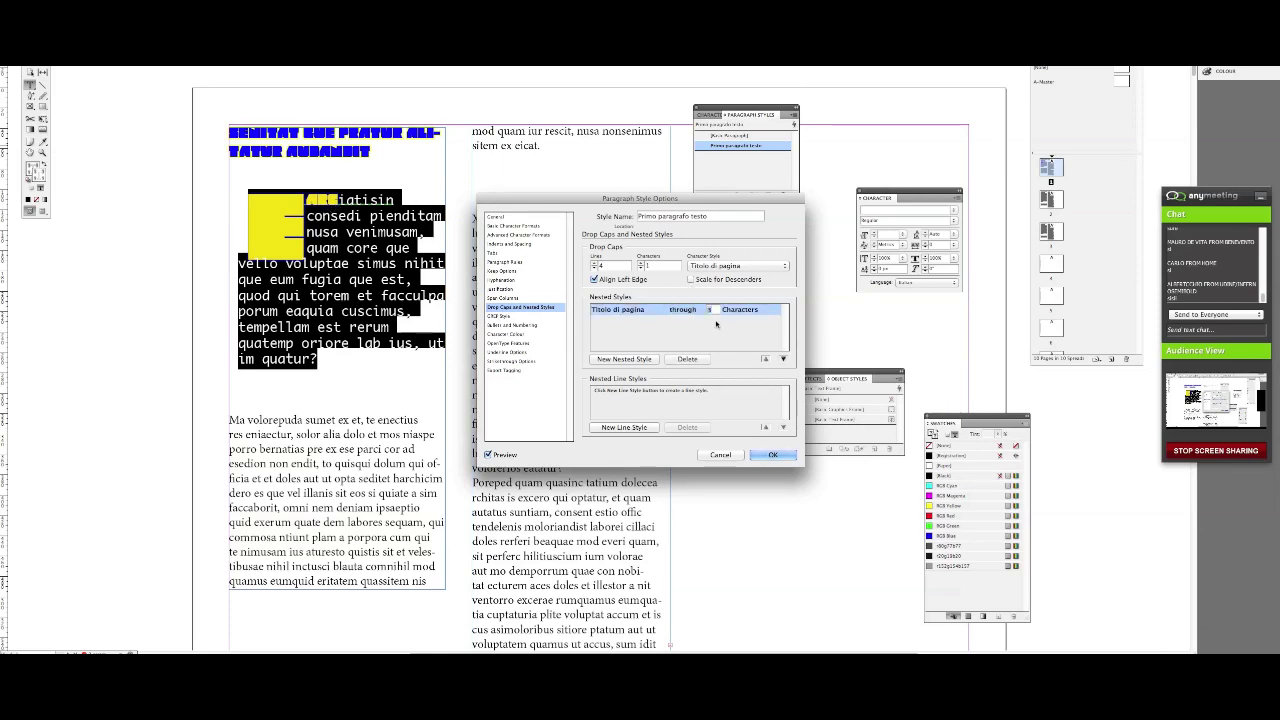
left_click(724, 345)
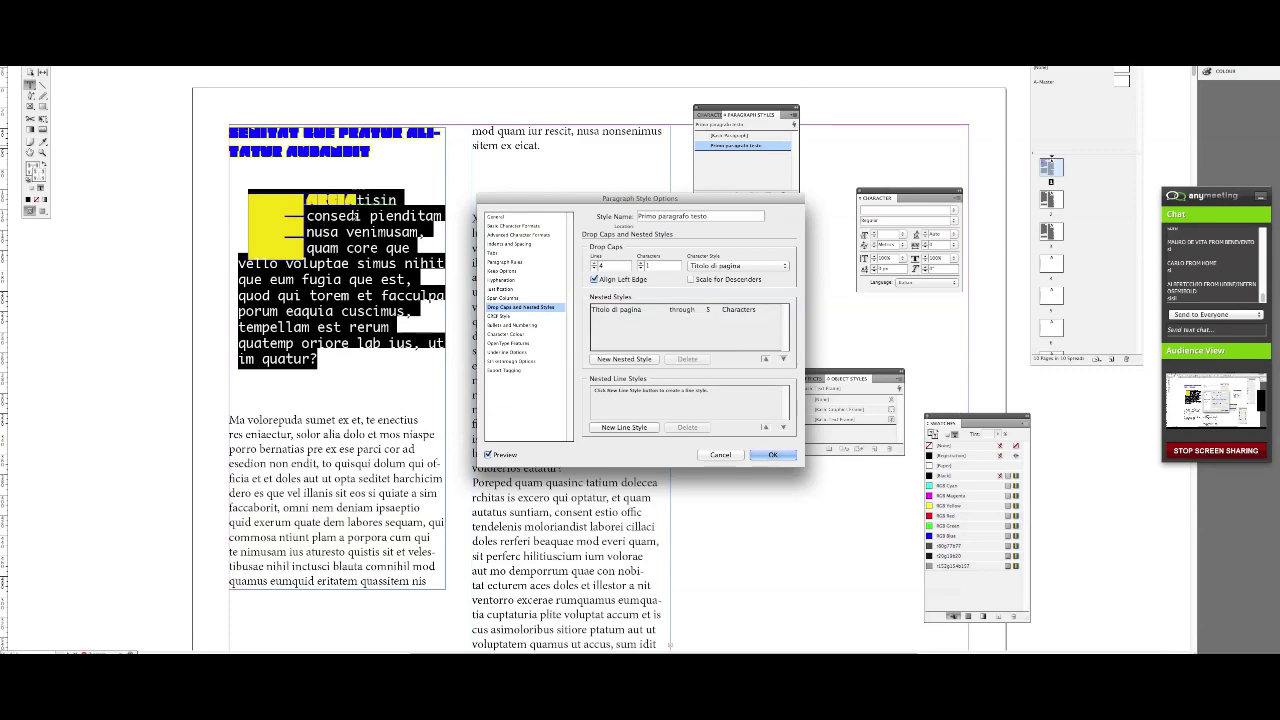
- Change the nested style's unit to Words so Titolo di pagina applies through 5 words
left_click(758, 311)
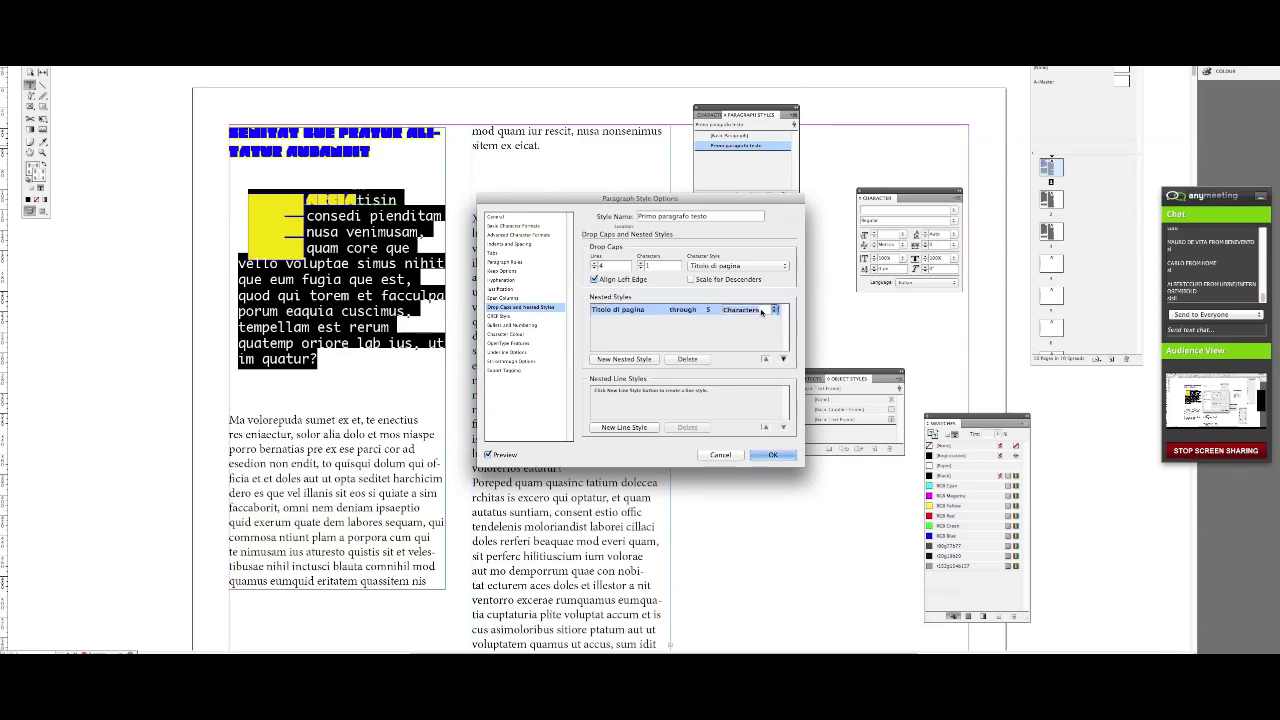
left_click(774, 311)
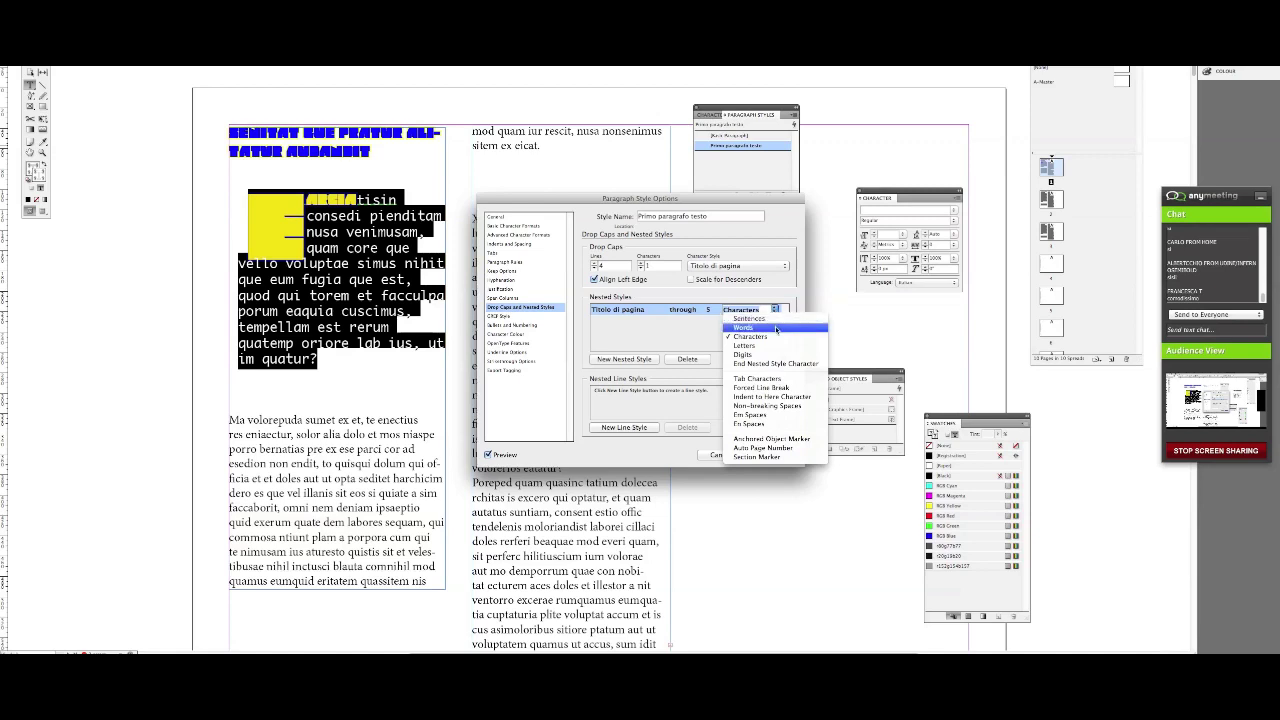
left_click(748, 348)
key("Up")
left_click(700, 340)
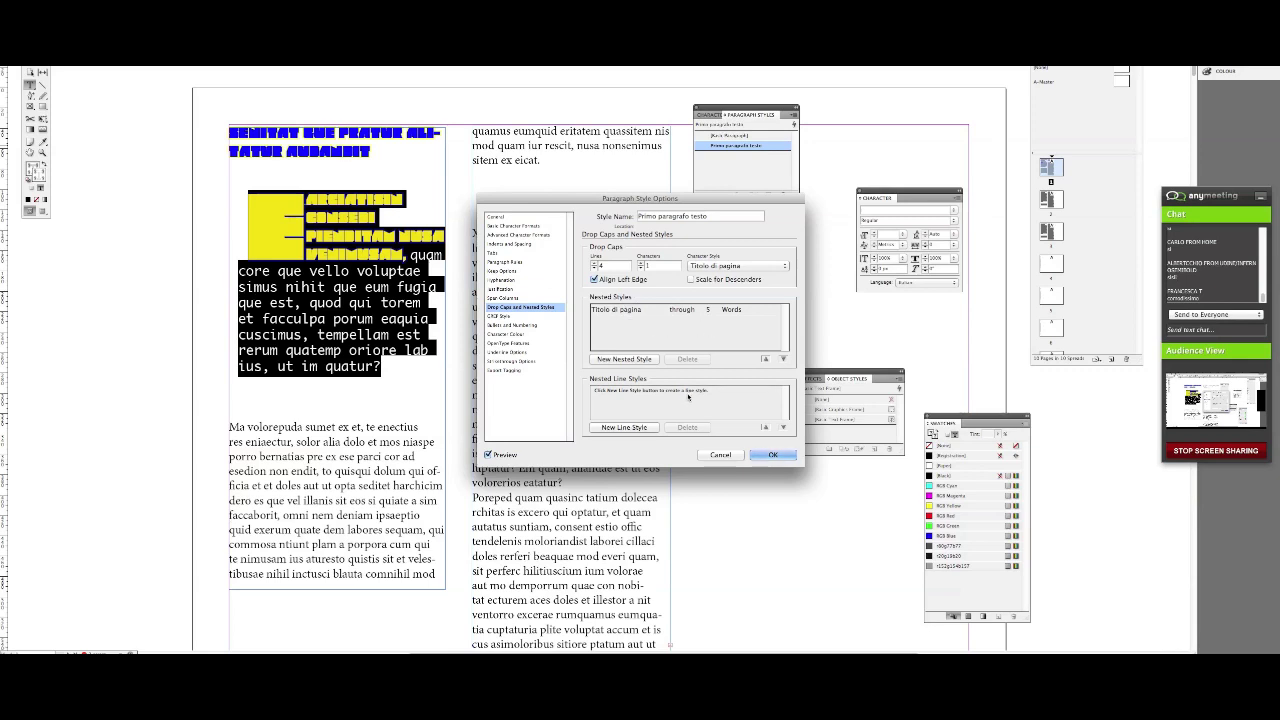
- Add a nested line style to the paragraph style
left_click(648, 426)
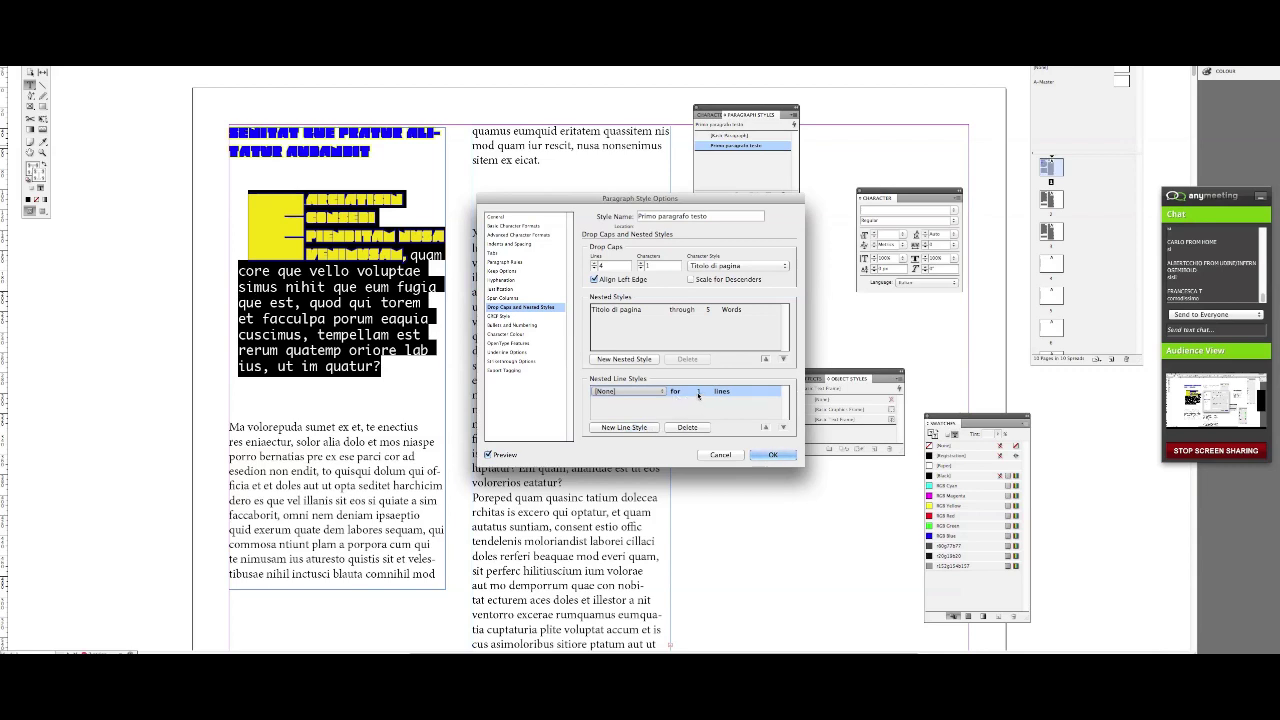
left_click(655, 392)
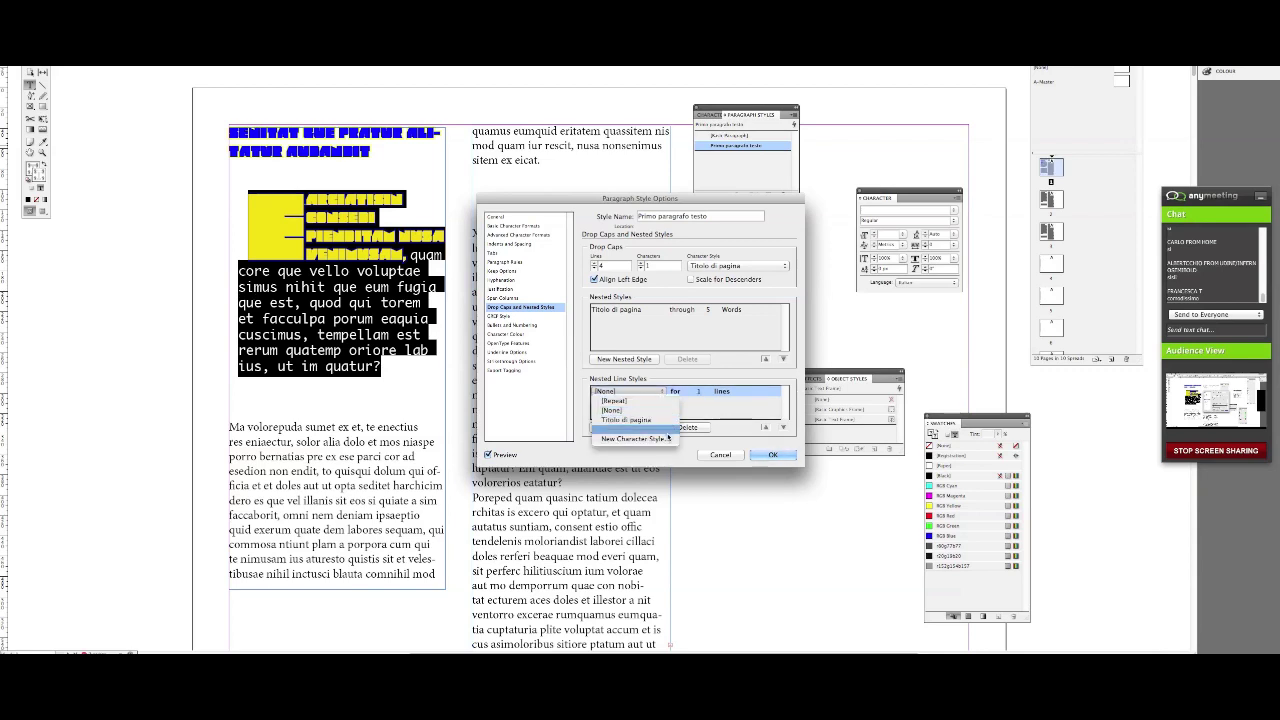
left_click(675, 440)
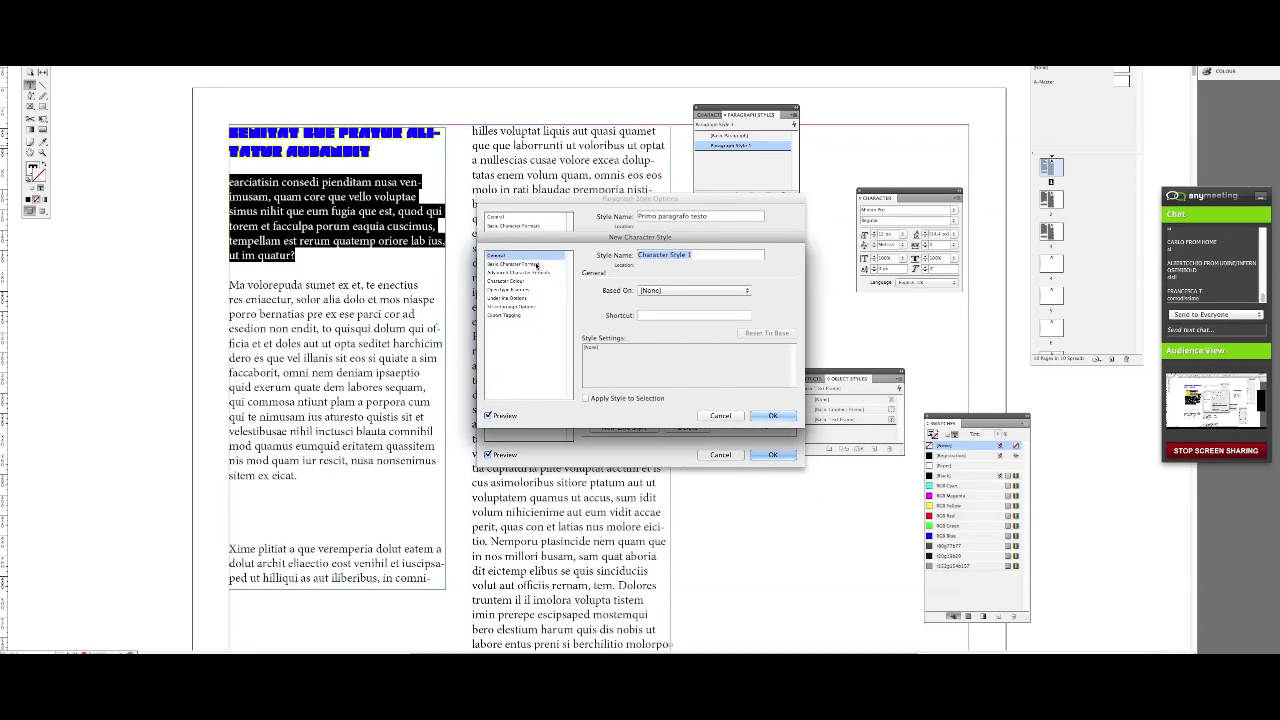
left_click(718, 415)
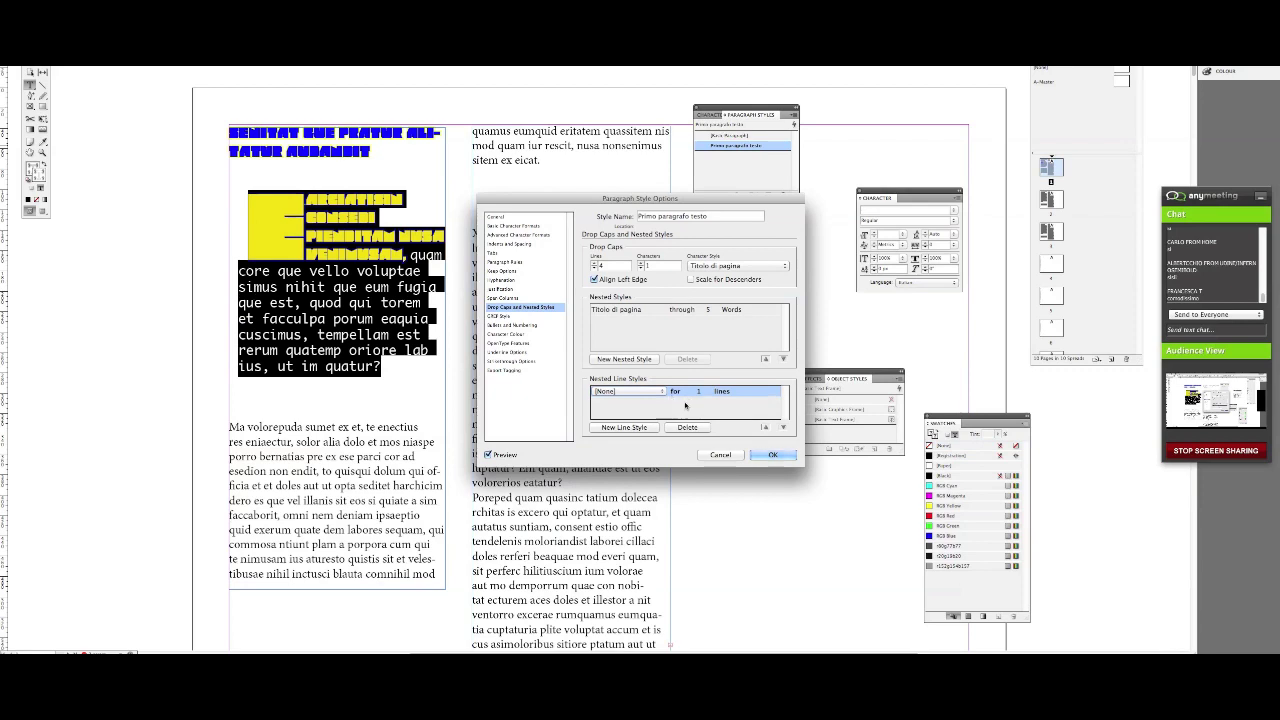
- Assign the Titolo di pagina character style to the nested line style for 1 line
left_click(680, 396)
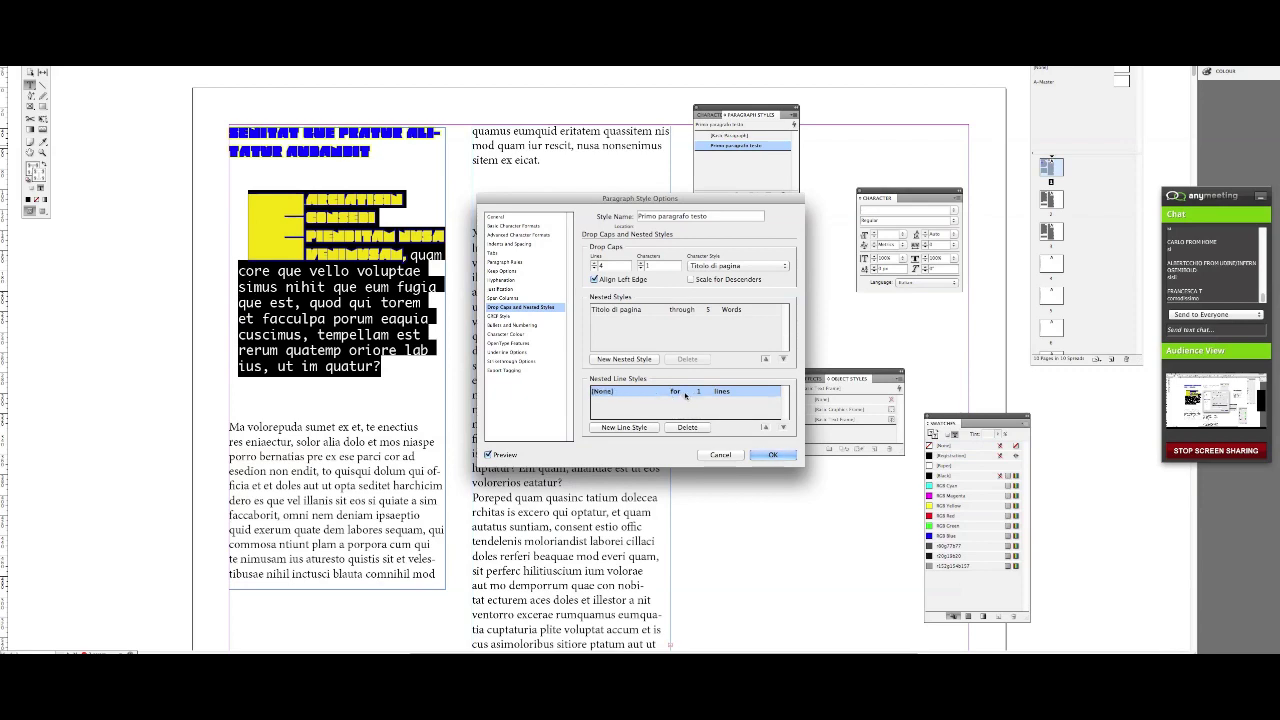
left_click(643, 397)
left_click(641, 397)
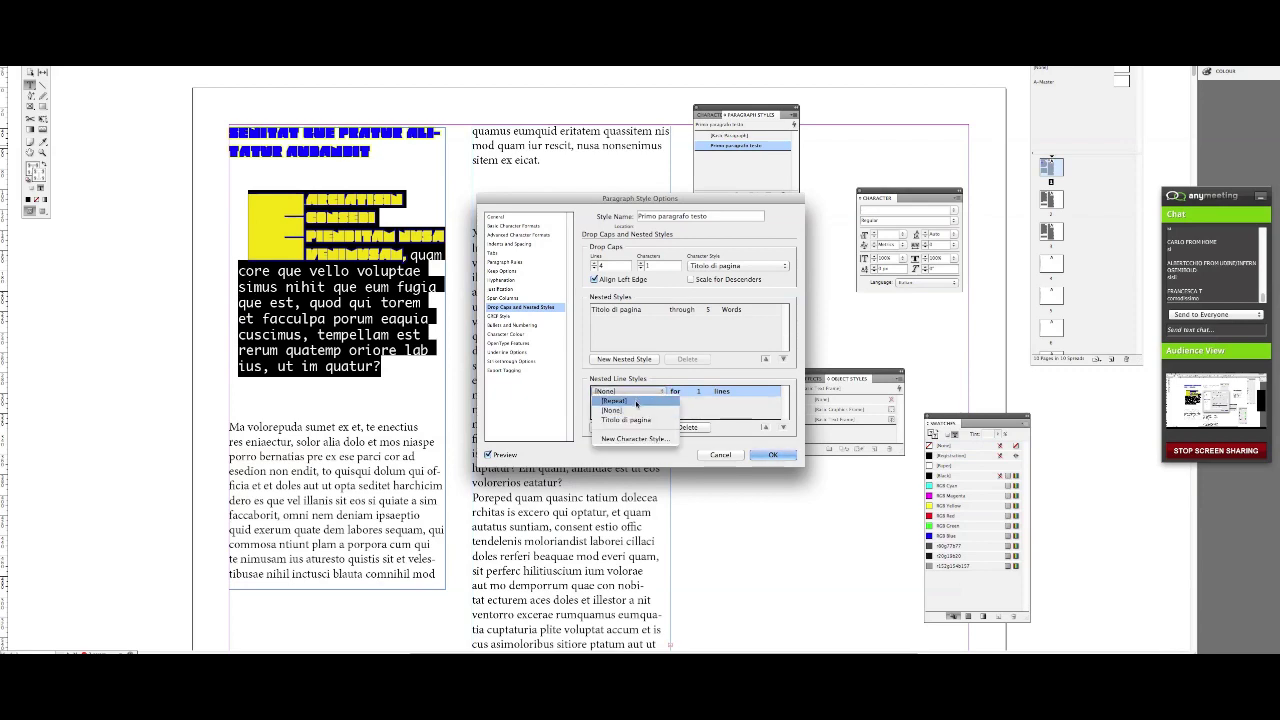
left_click(636, 420)
left_click(686, 396)
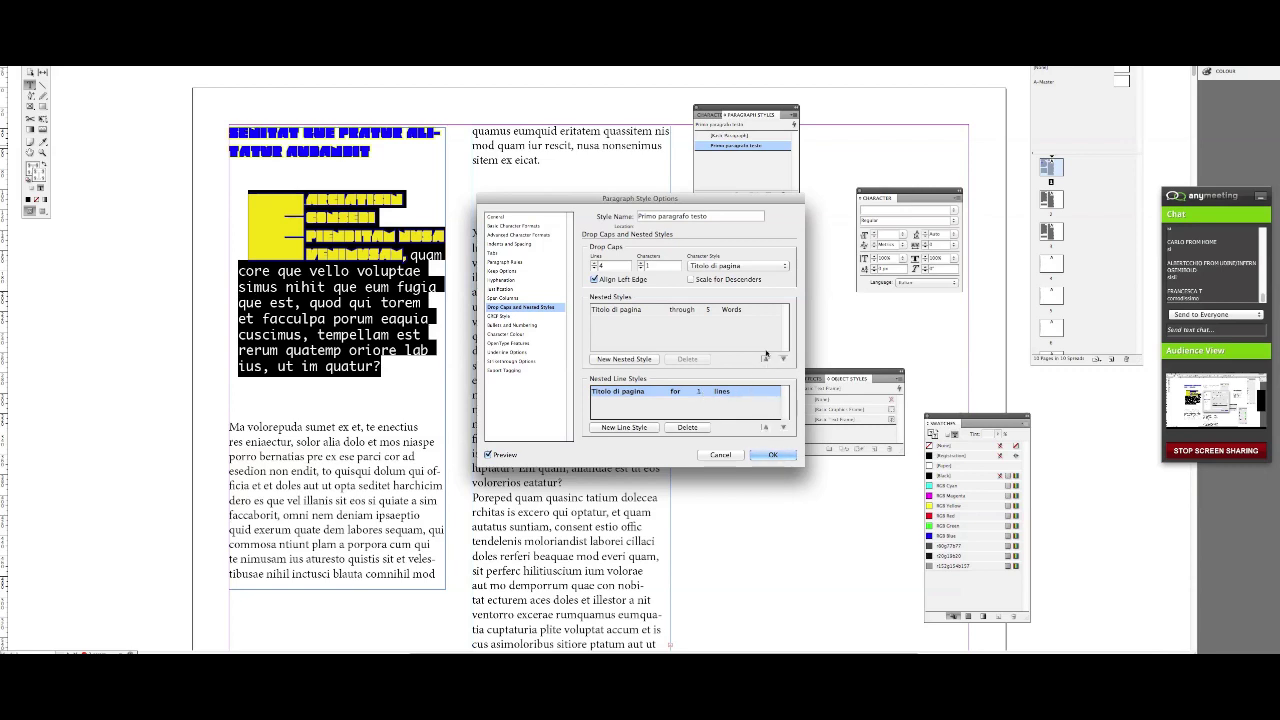
left_click(738, 316)
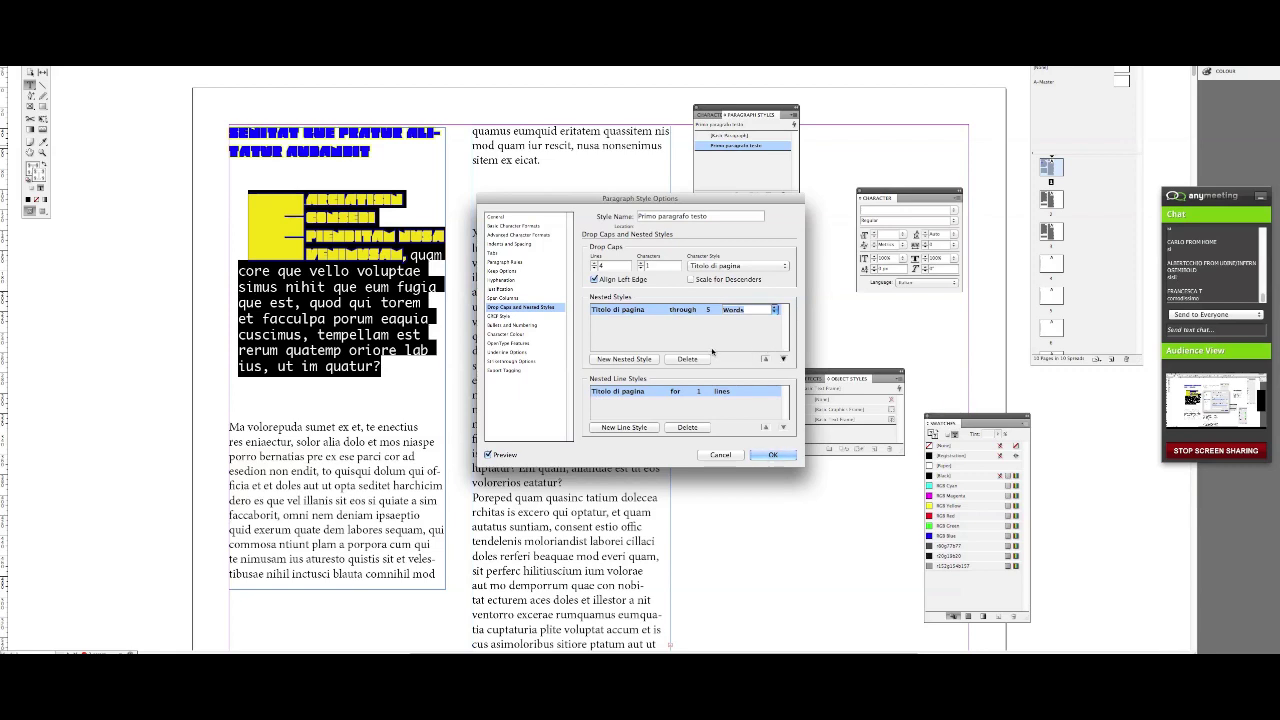
left_click(542, 316)
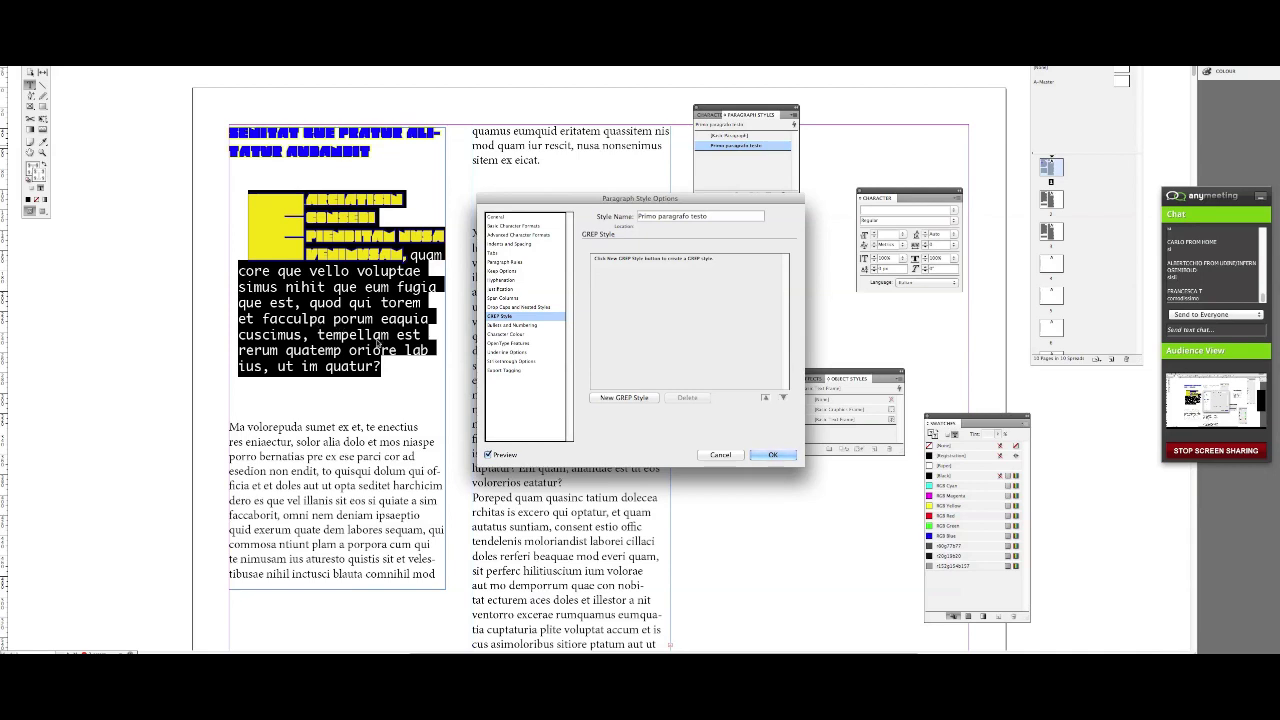
- Set the paragraph style's list type to Bullets and reduce its left indent to 5 px
left_click(517, 326)
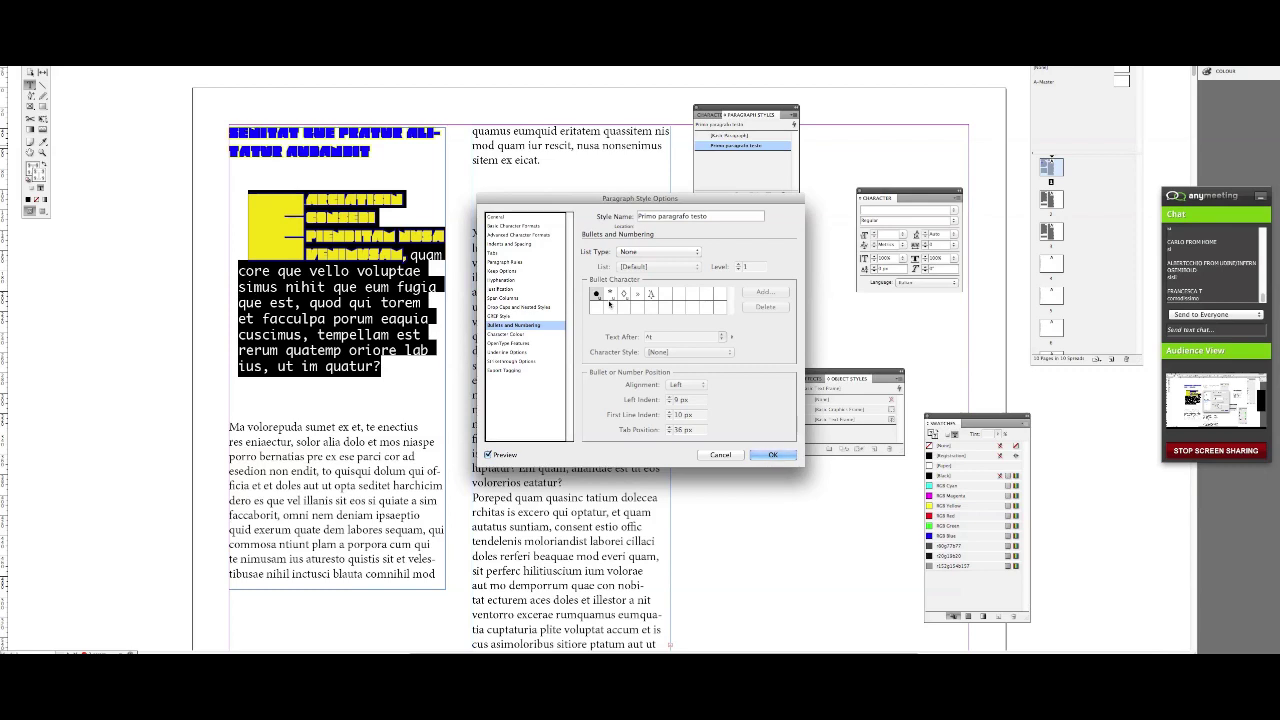
left_click(698, 252)
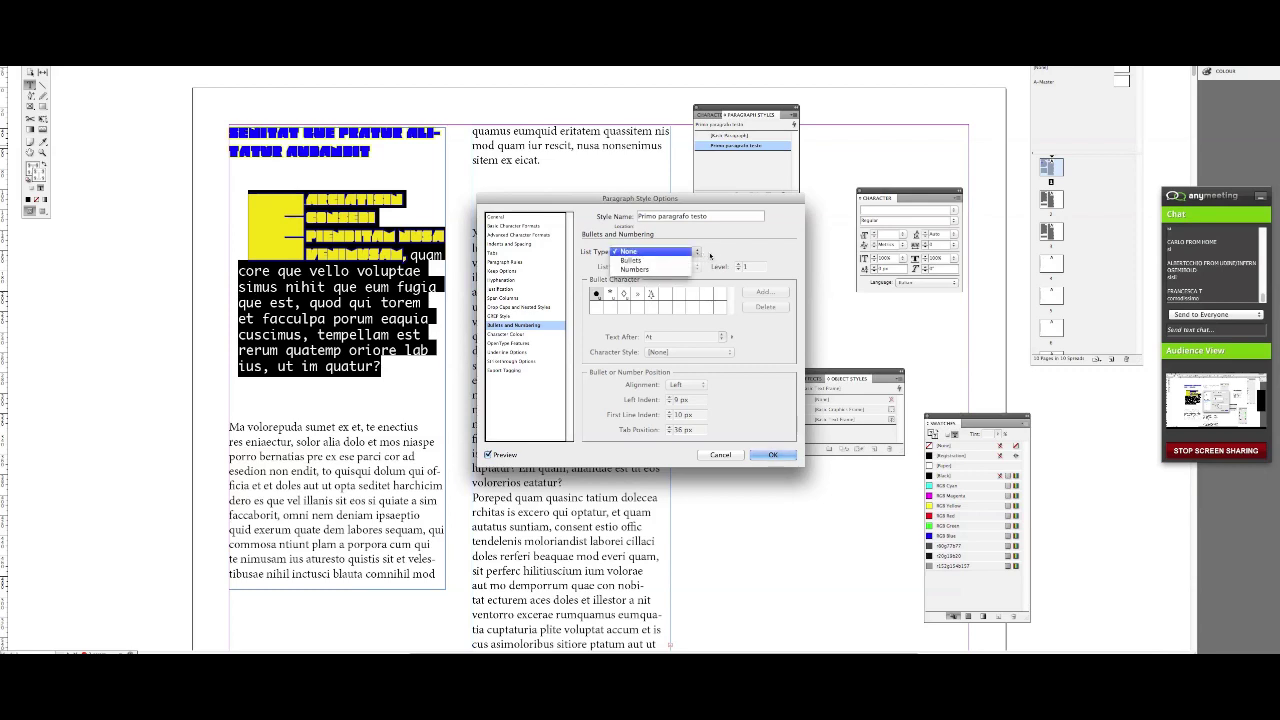
left_click(638, 260)
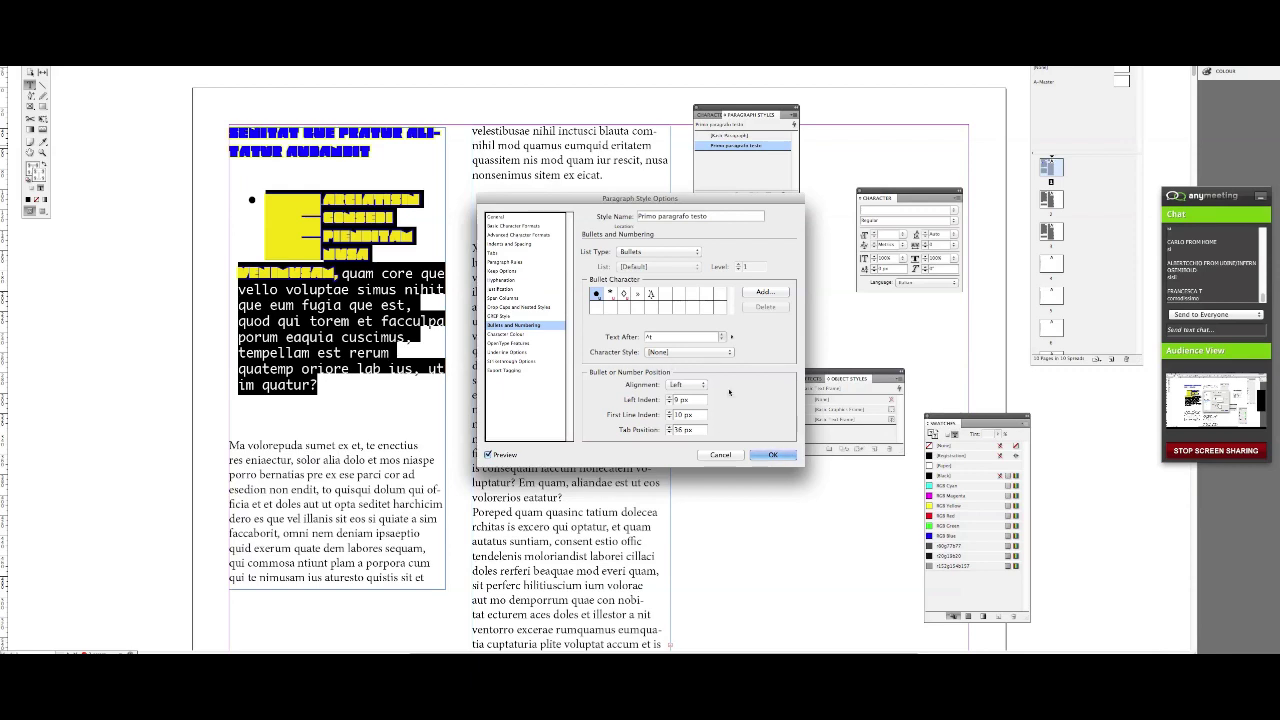
left_click(669, 402)
left_click(669, 402)
left_click(669, 402)
left_click(669, 402)
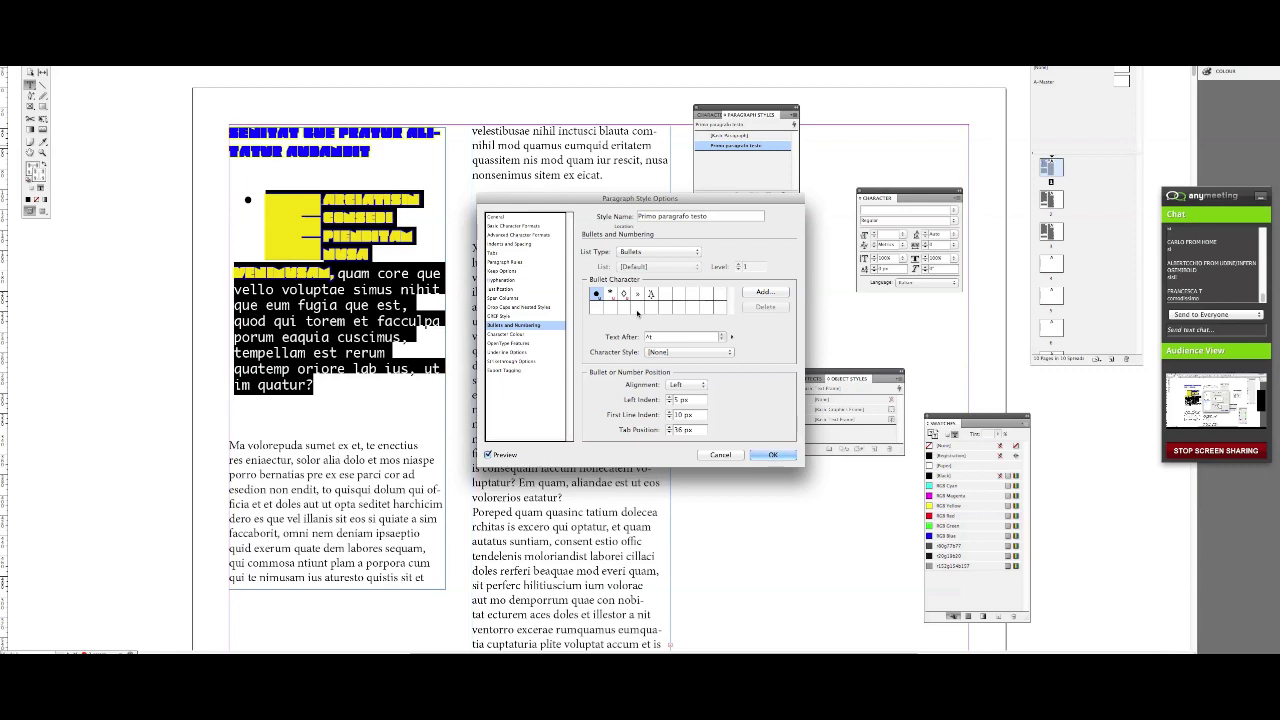
- Set the paragraph style's list type back to None and its character colour to RGB Magenta
left_click(658, 251)
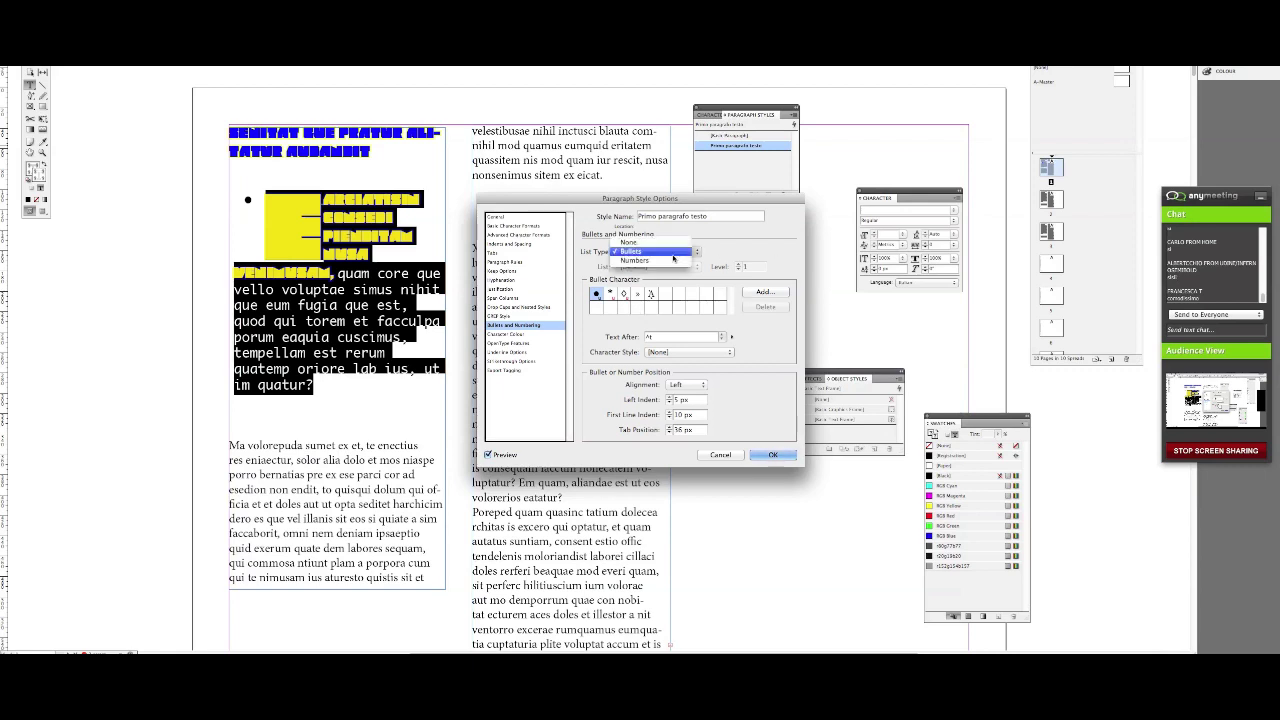
left_click(640, 242)
left_click(549, 334)
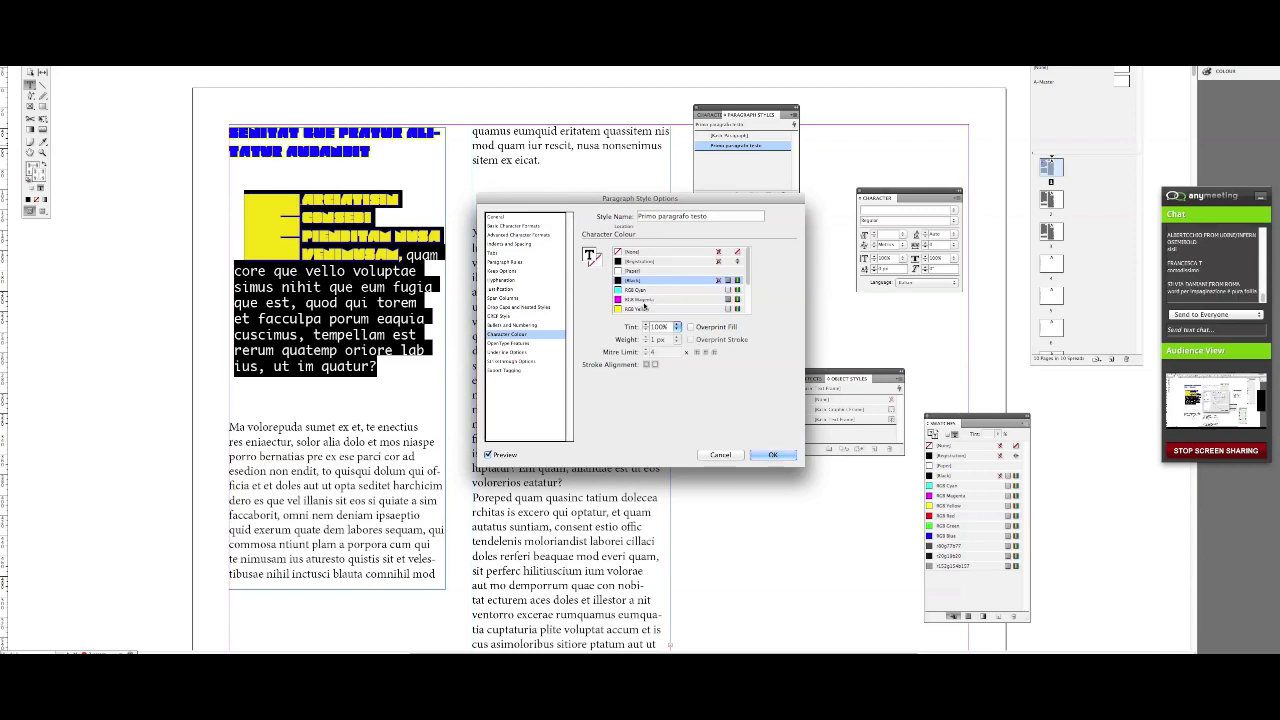
left_click(646, 299)
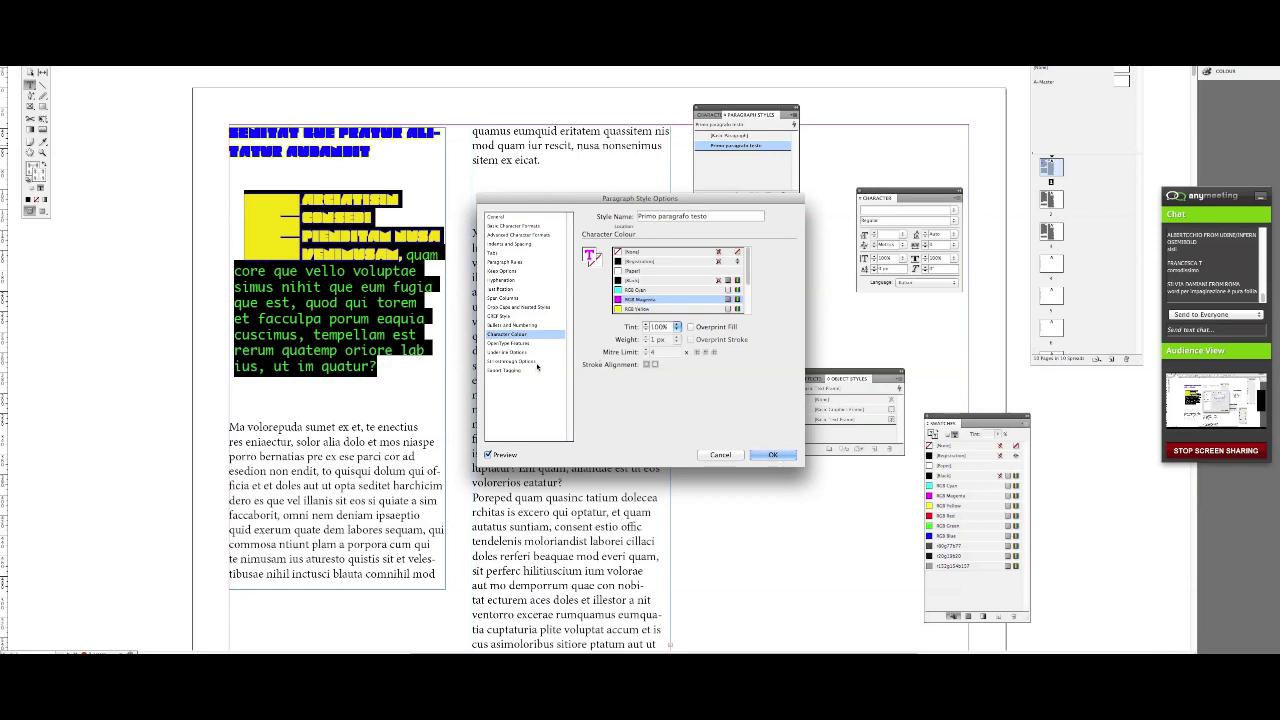
- Review the OpenType, underline and export tagging settings, and save the paragraph style
left_click(536, 344)
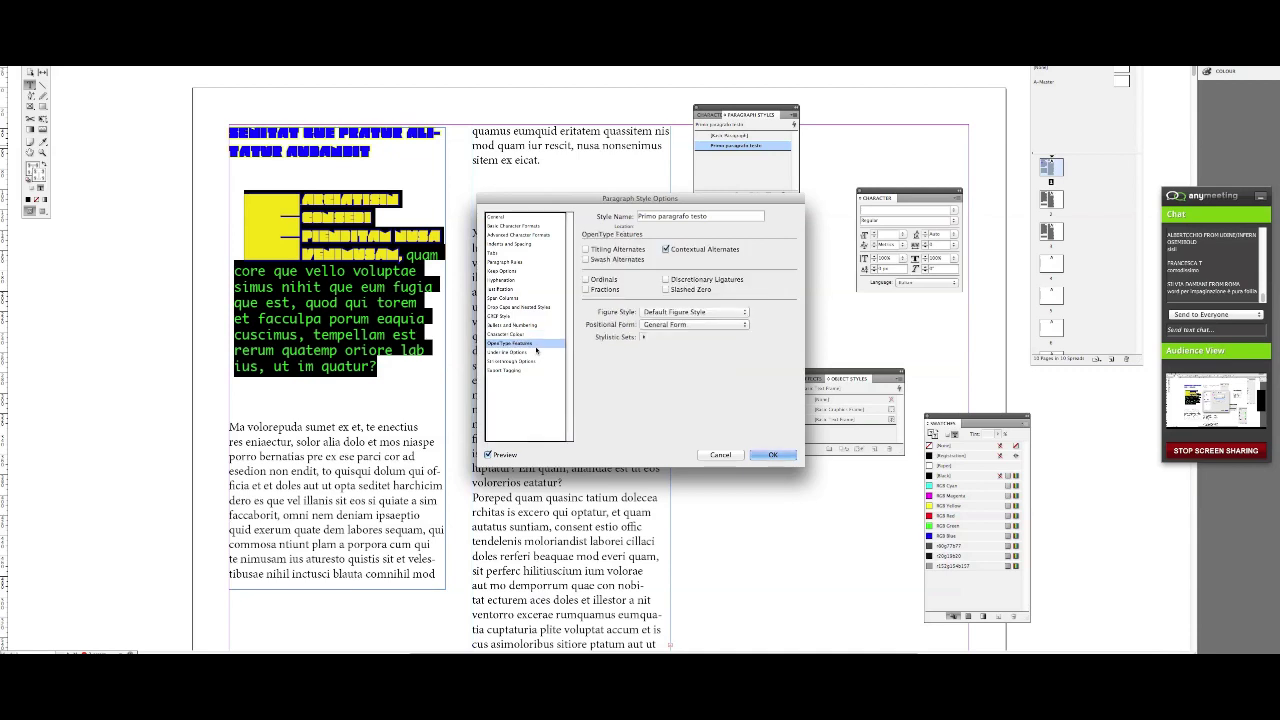
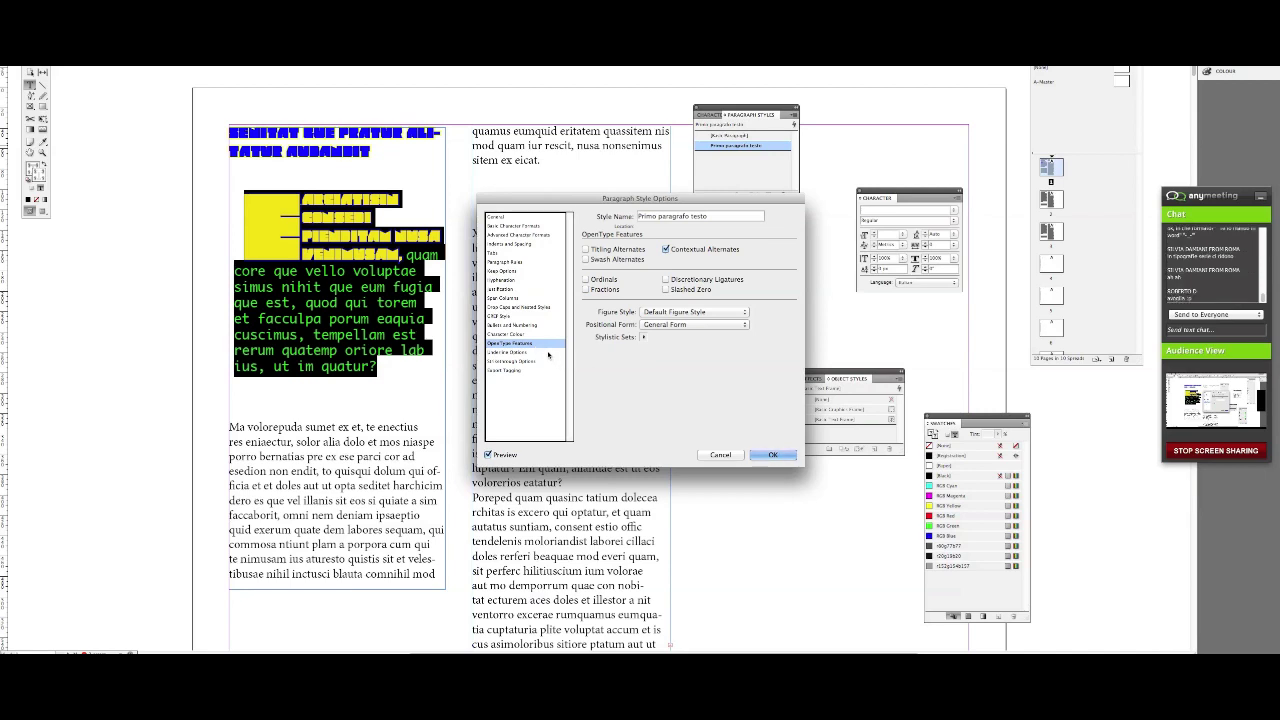
left_click(549, 353)
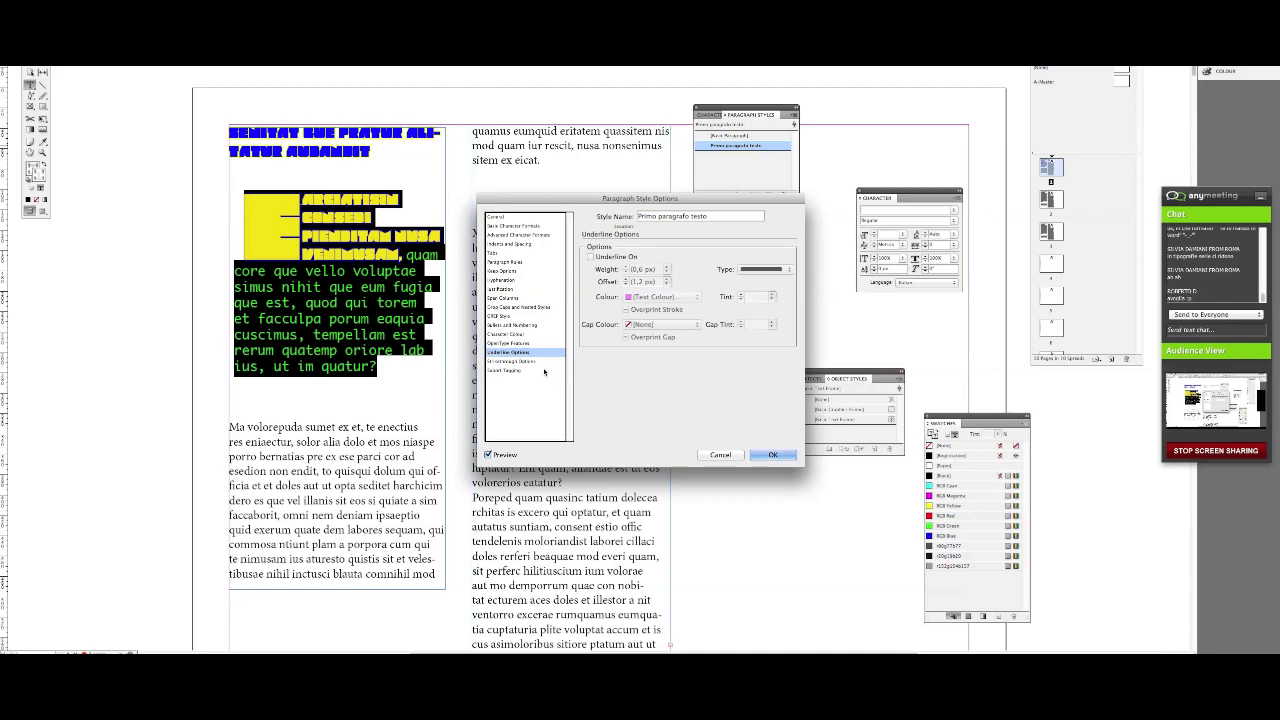
left_click(543, 370)
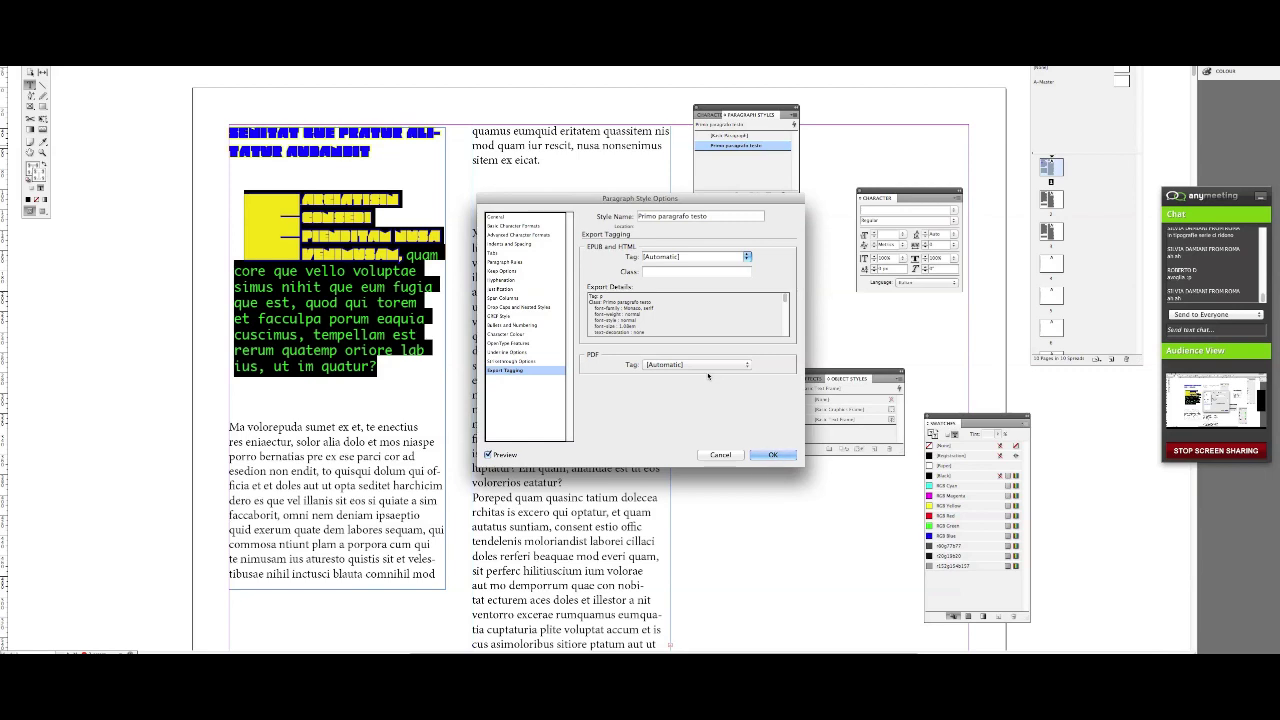
left_click(772, 455)
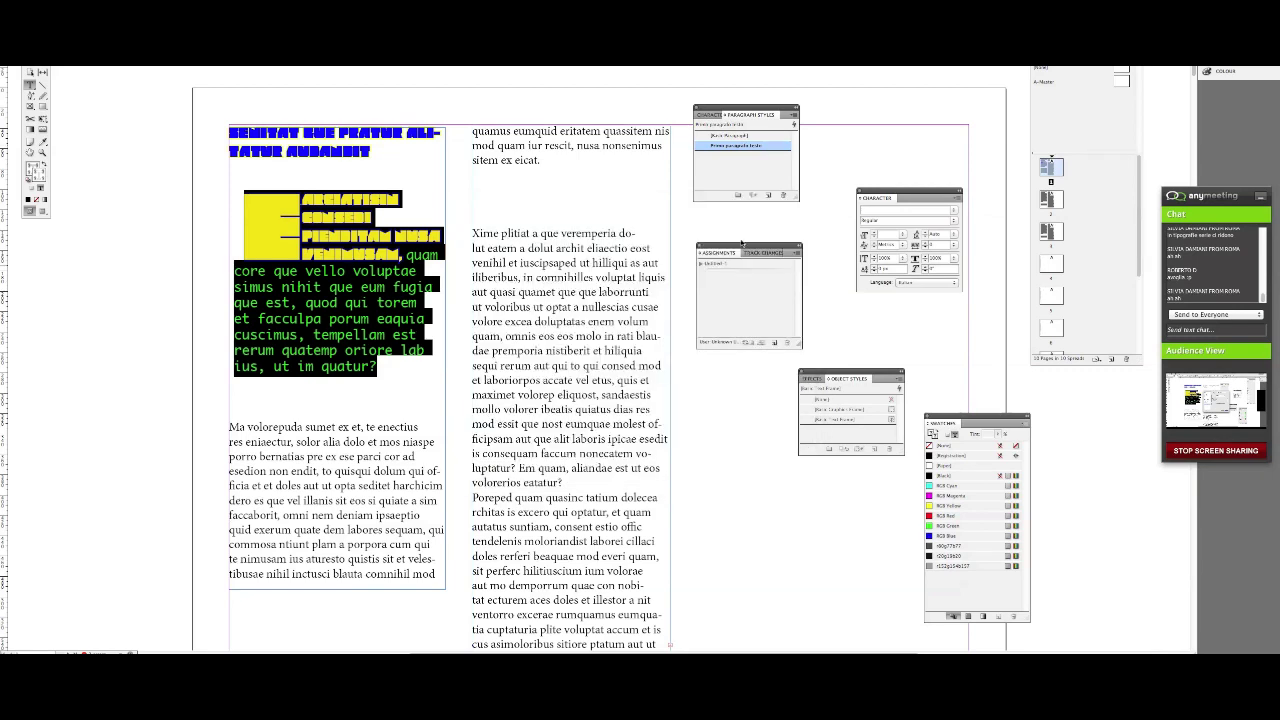
- Insert paragraph breaks after "ipsaeptio" in the first column and before "Poreped quam" in the second column
left_click(377, 385)
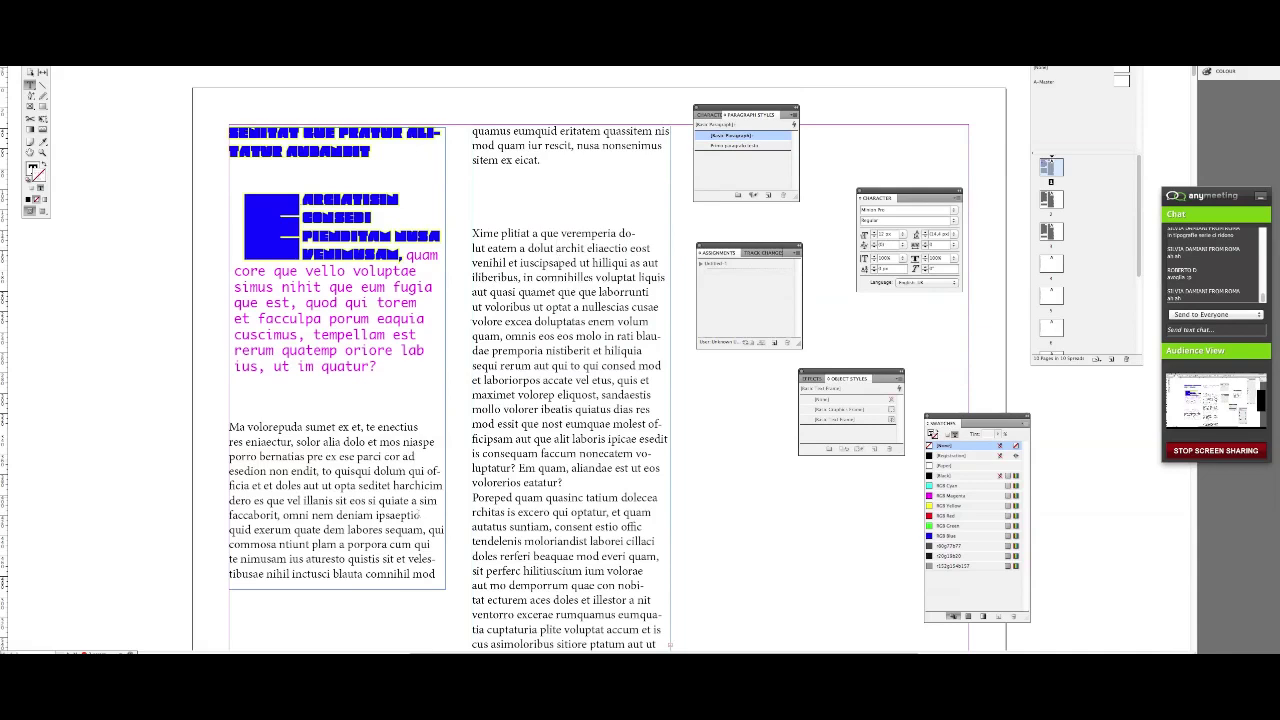
key("Return")
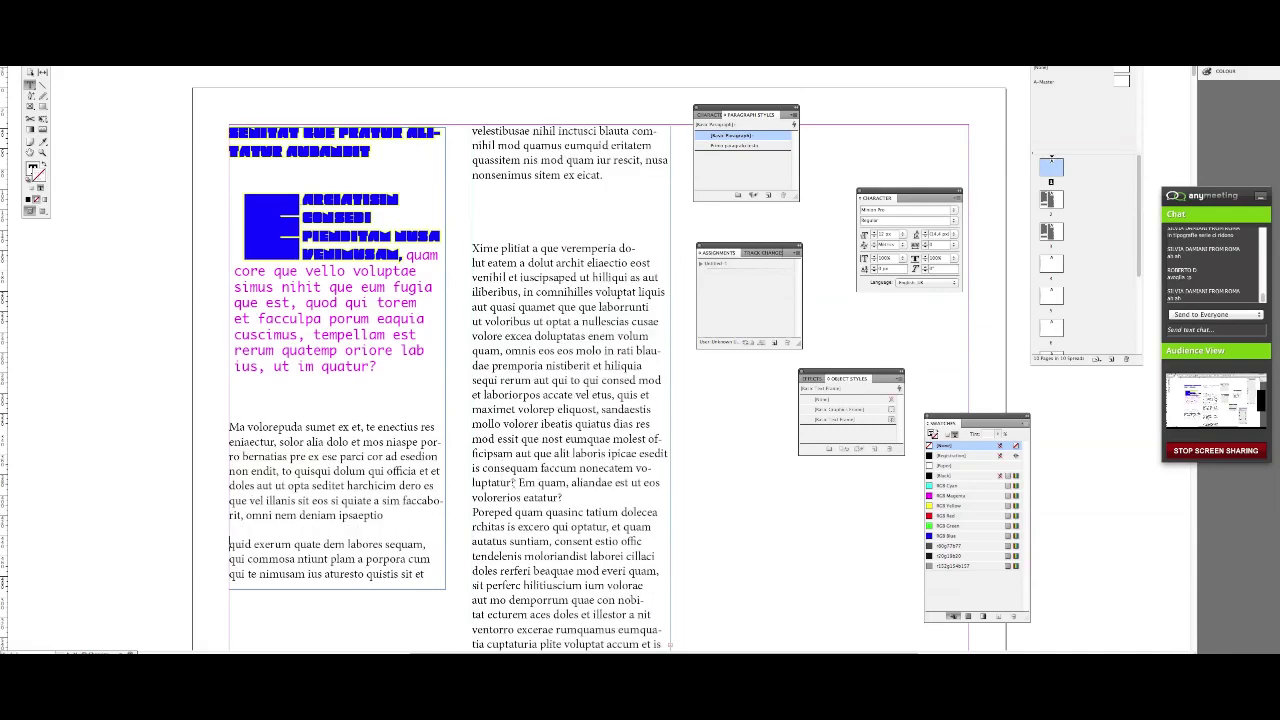
left_click(565, 497)
key("Return")
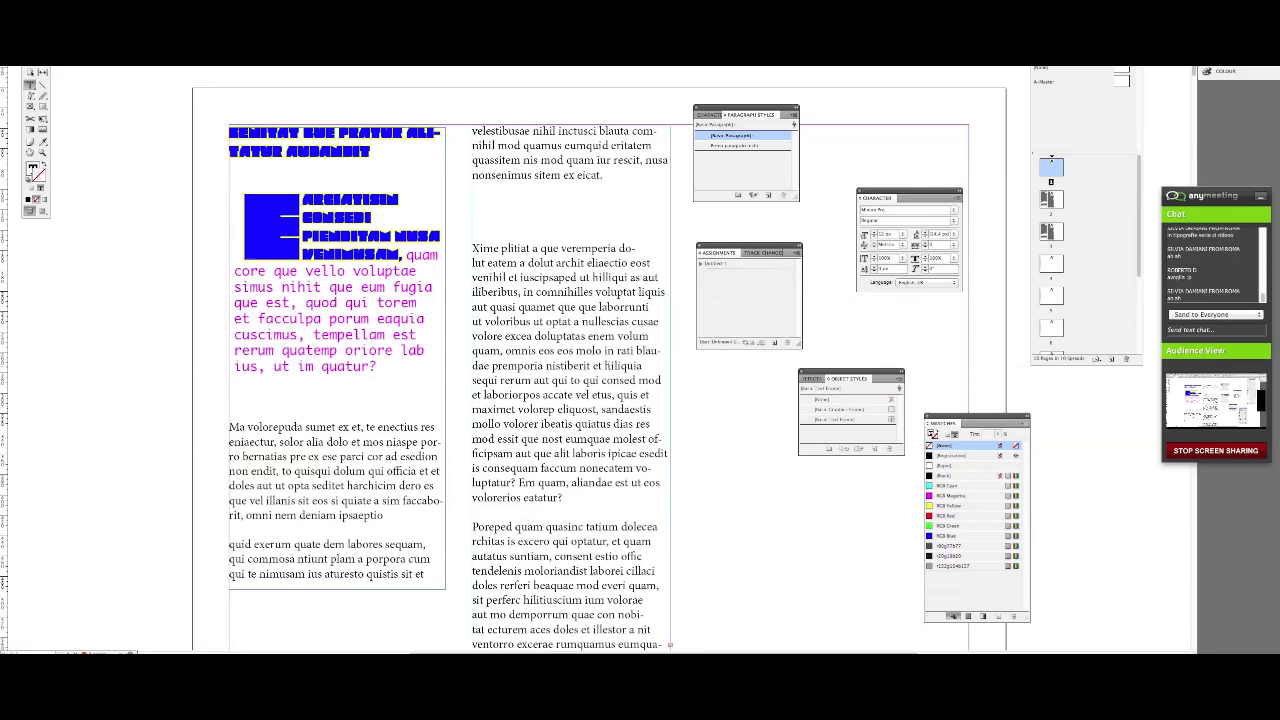
- Select the body text from "Ma volorepuda" in the first column through "eatatur?" in the second column
scroll(600, 400, "down", 3)
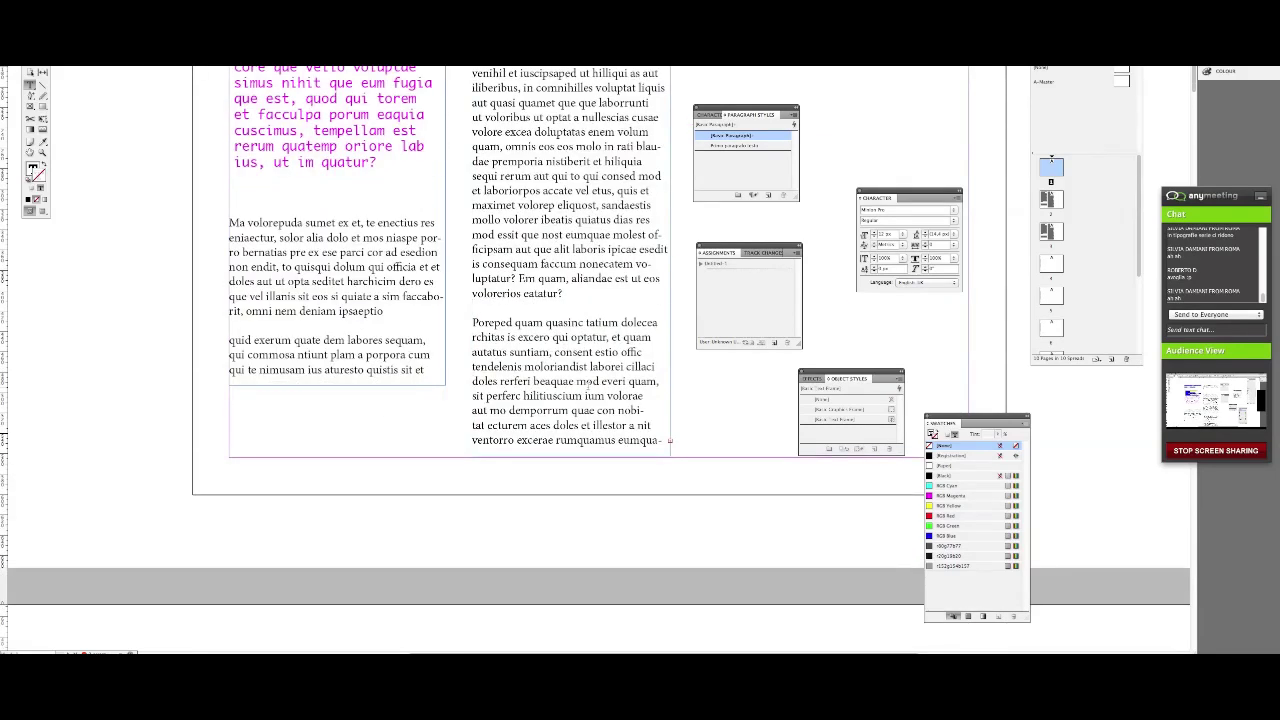
scroll(600, 400, "up", 4)
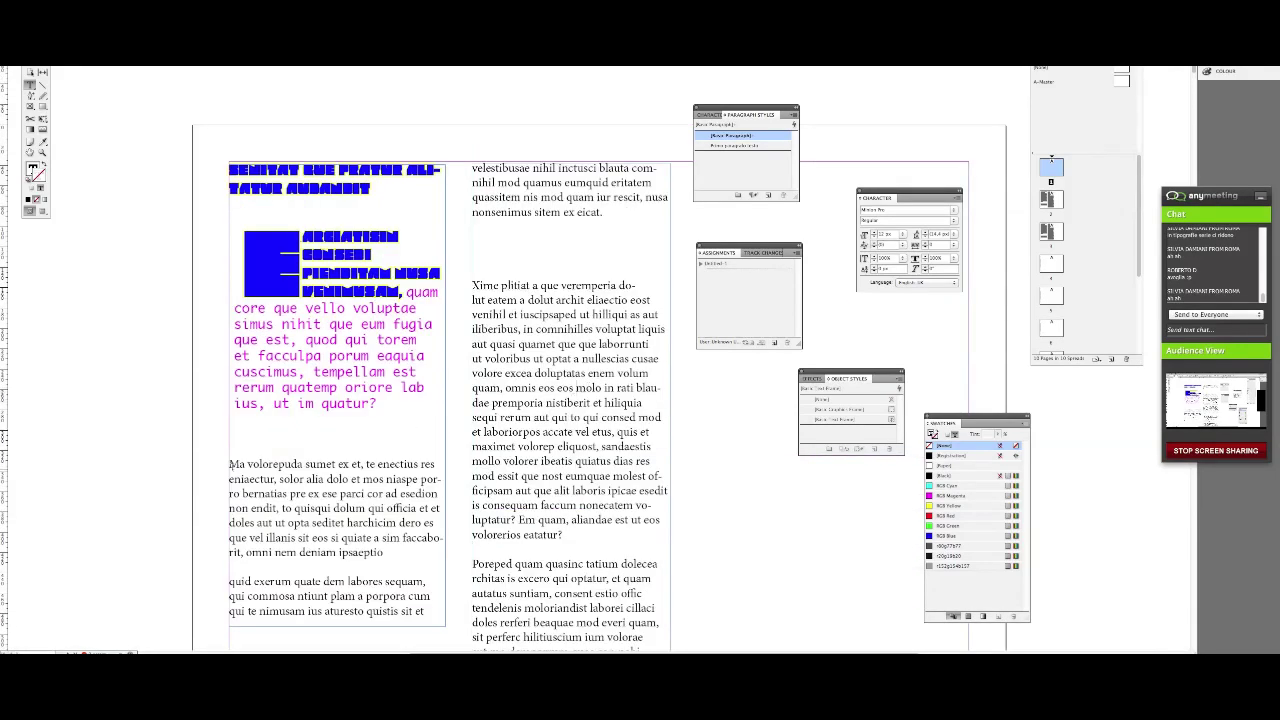
key("ctrl+a")
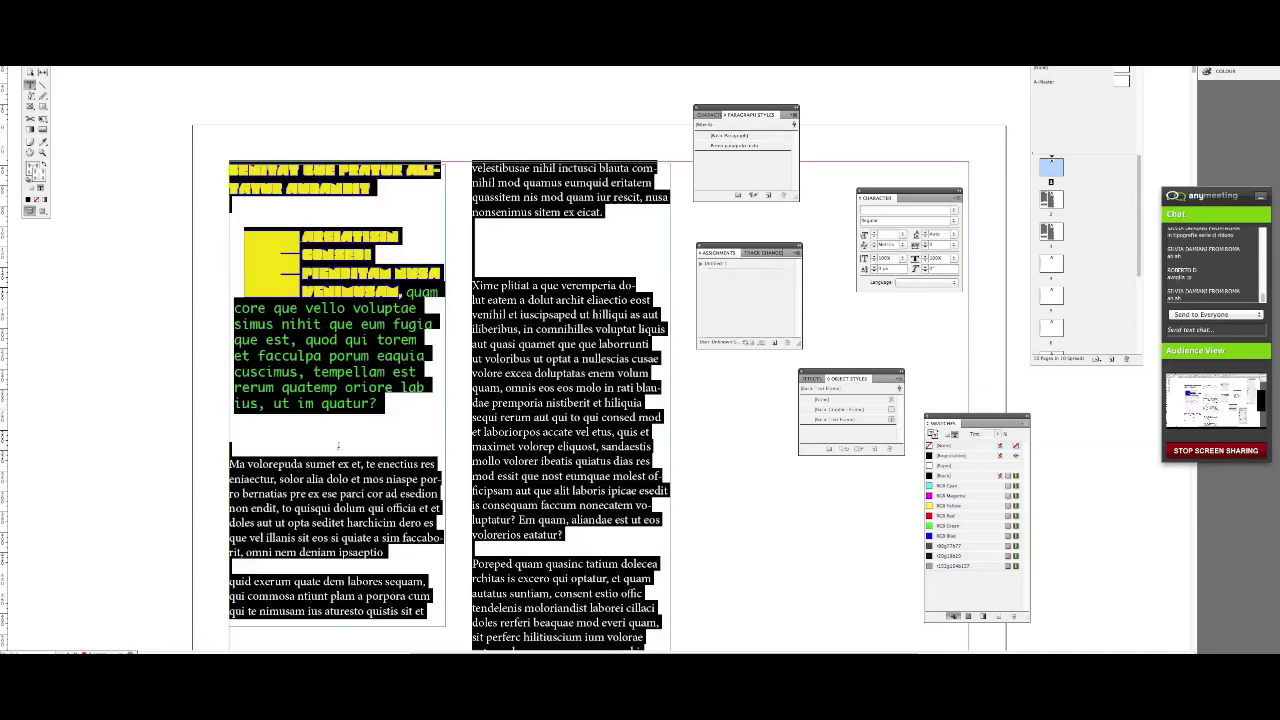
key("ctrl+shift+a")
left_click_drag(230, 465, 590, 535)
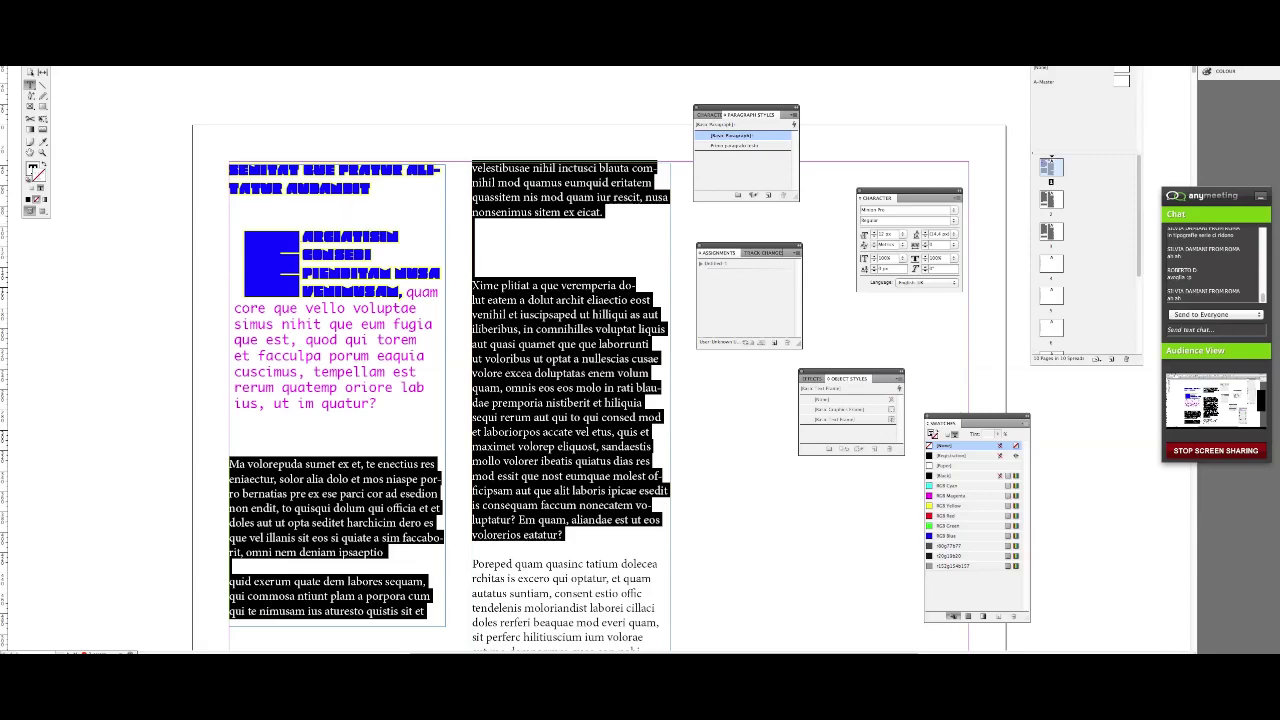
- Remove the two extra blank lines above the "Xime plitiat" paragraph in the second column
left_click(490, 262)
key("BackSpace")
key("BackSpace")
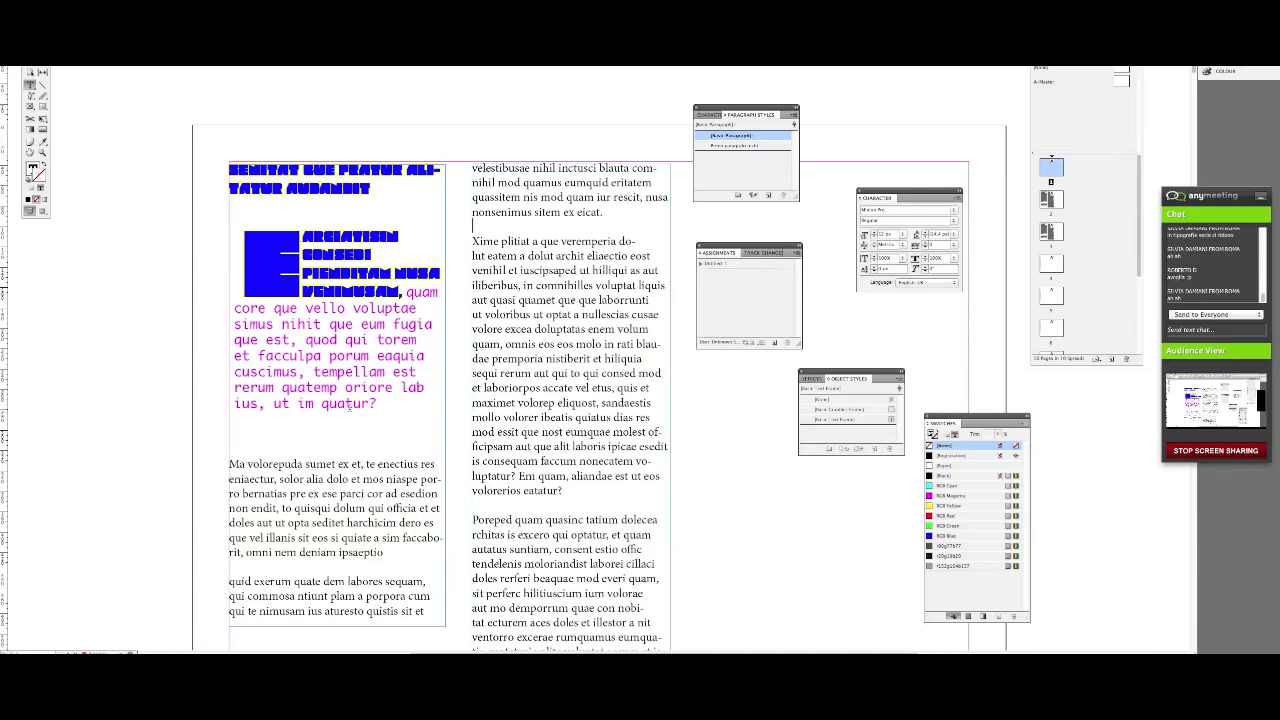
- Apply the custom drop-cap paragraph style to the body text from "Ma volorepuda" in the first column through "eatatur?" in the second
left_click_drag(230, 462, 397, 545)
left_click_drag(229, 463, 476, 508)
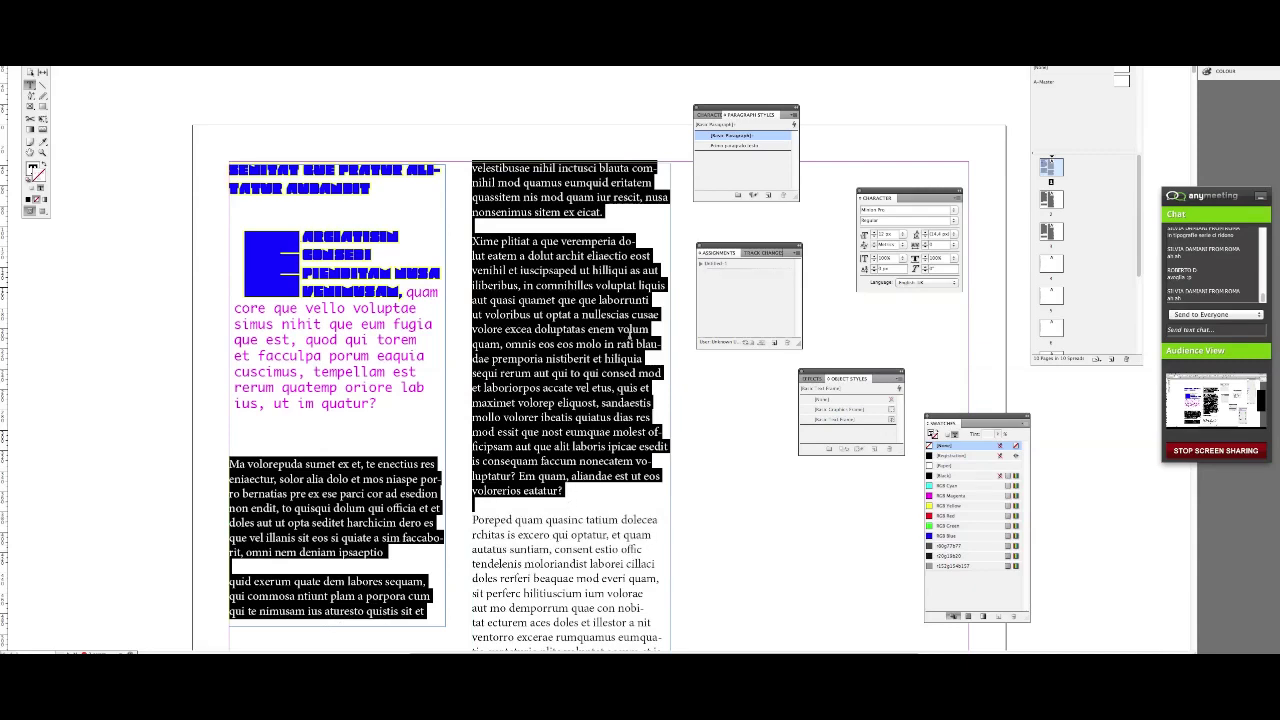
left_click(757, 147)
left_click(528, 364)
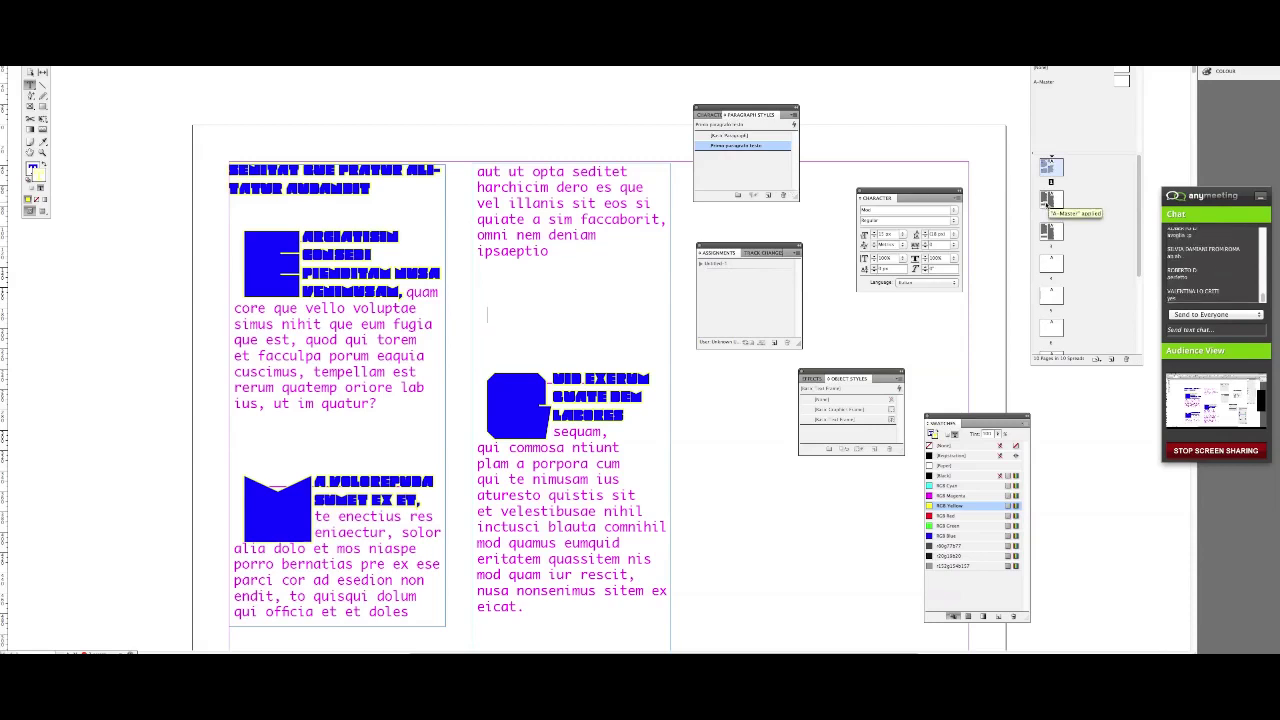
- Draw a freehand winding curve with the Pencil tool near the top of the blank fourth page
double_click(1050, 264)
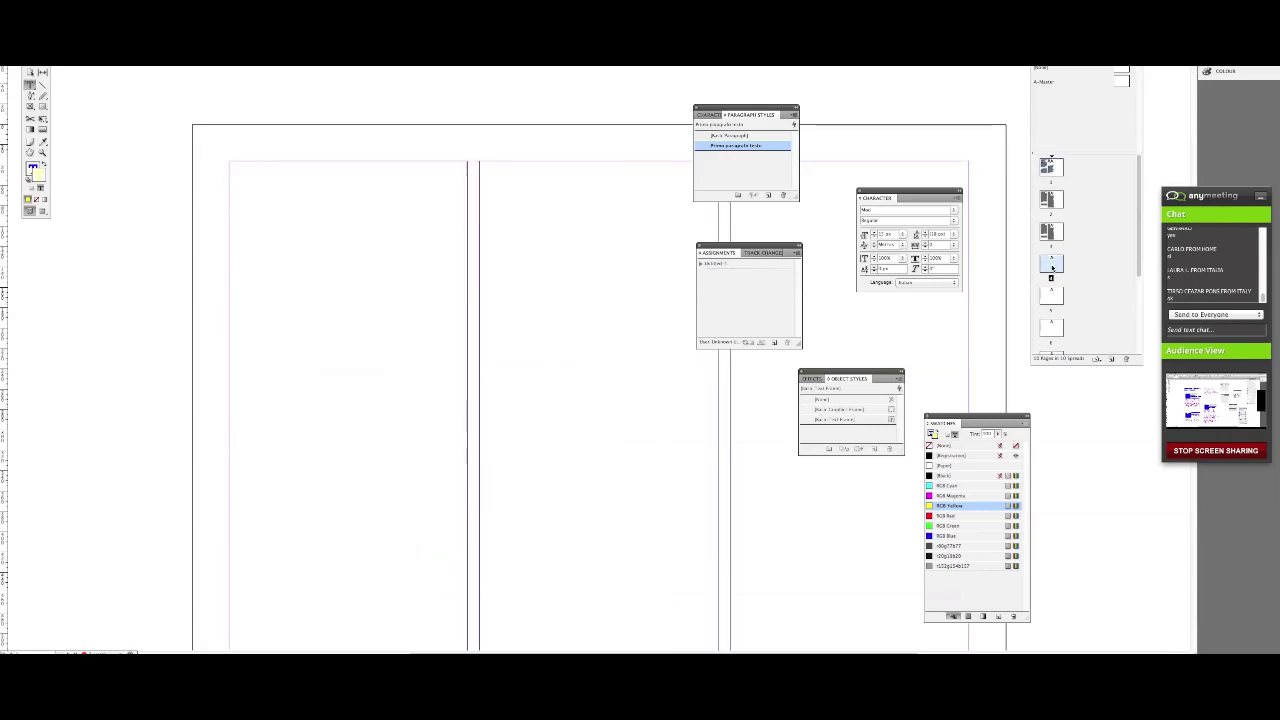
left_click(38, 71)
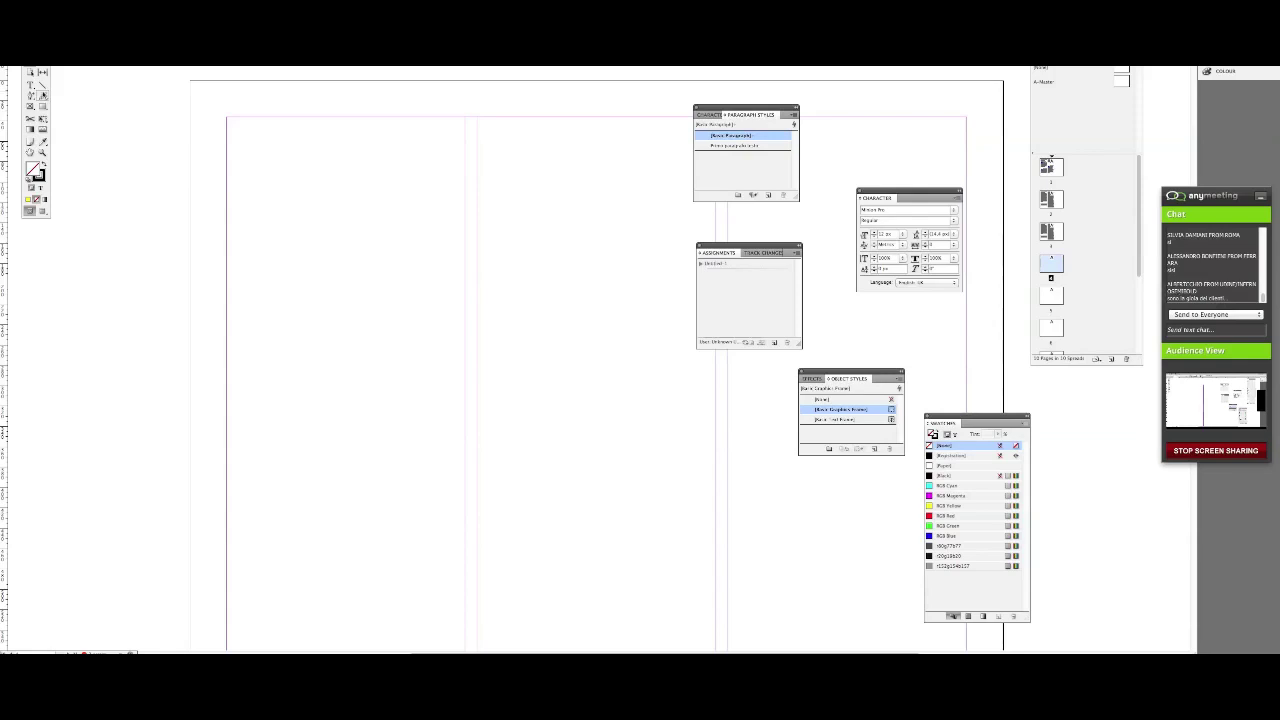
left_click_drag(36, 67, 158, 123)
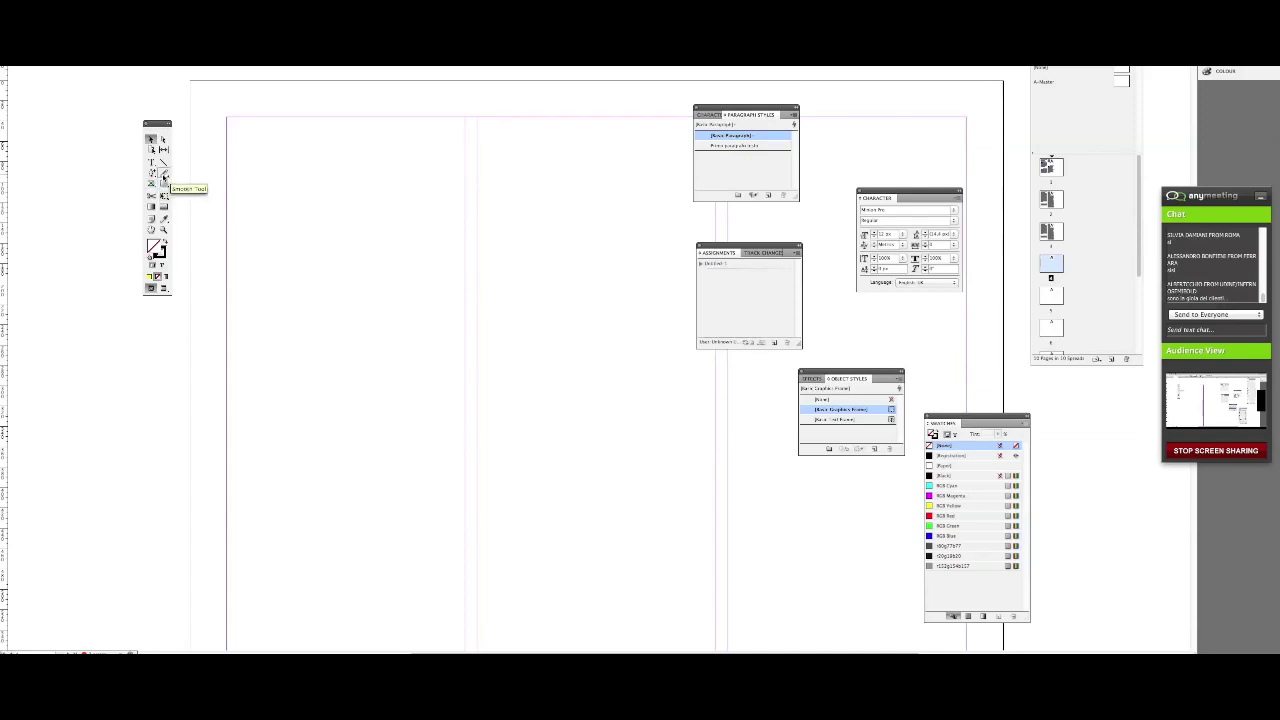
left_click_drag(164, 177, 186, 176)
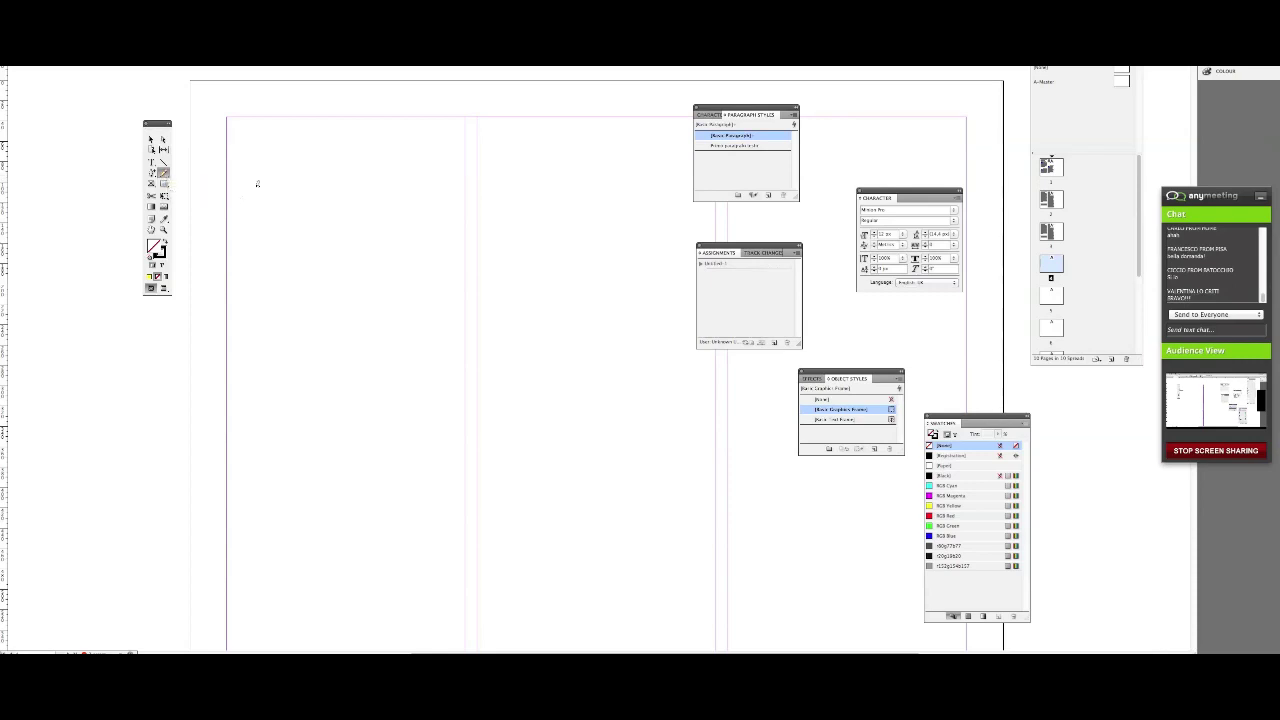
mouse_move(235, 203)
left_mouse_down()
mouse_move(431, 241)
mouse_move(394, 264)
left_mouse_up()
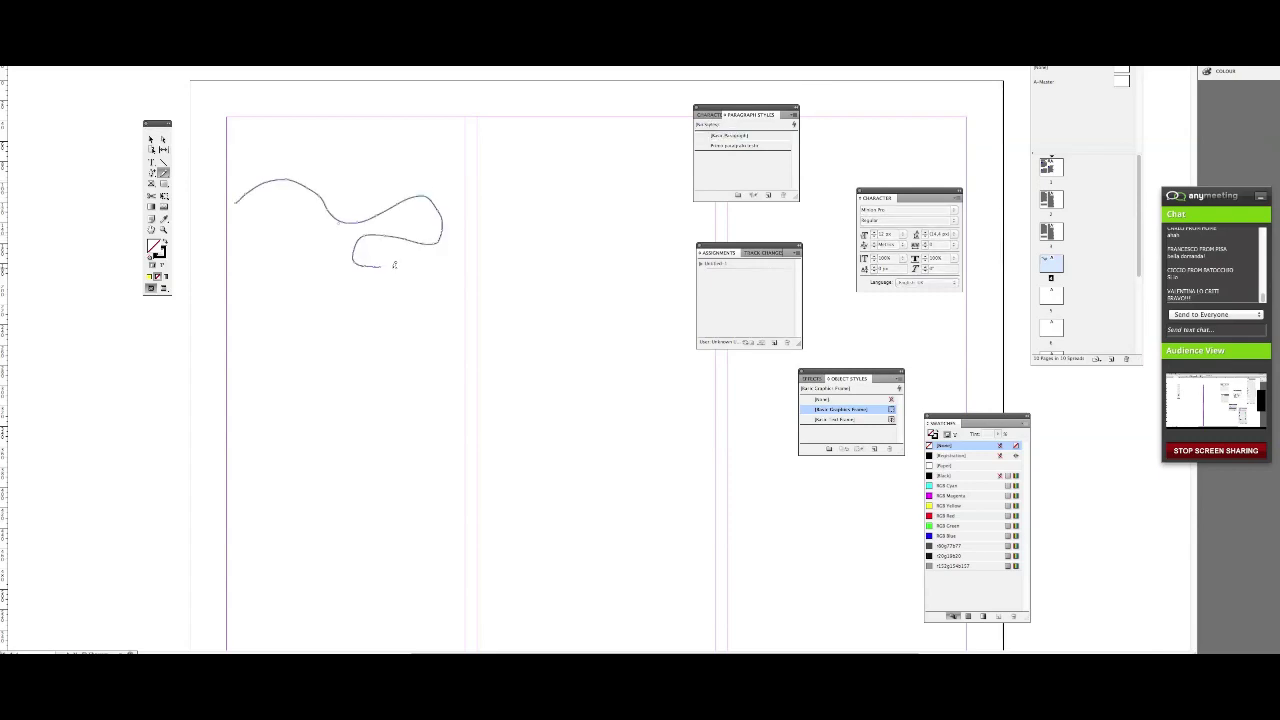
- Set the winding curve's stroke colour to RGB Magenta and deselect it
left_click(151, 140)
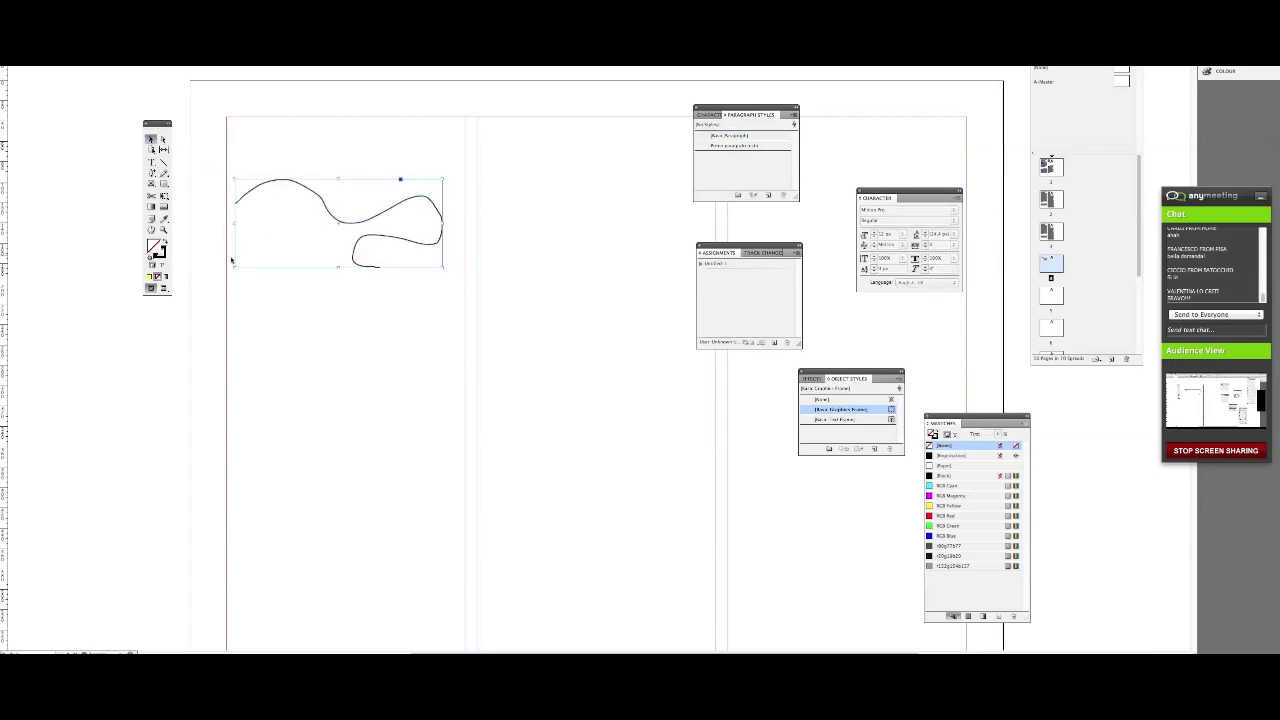
left_click(945, 475)
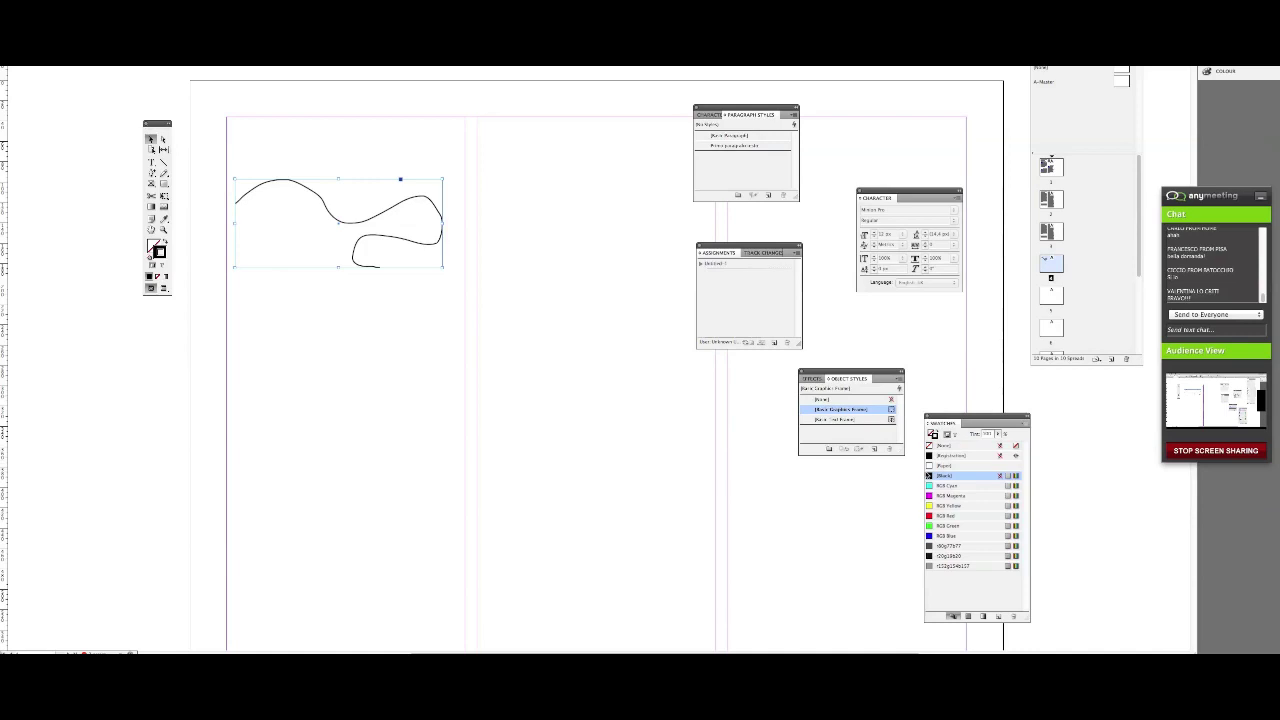
left_click(940, 496)
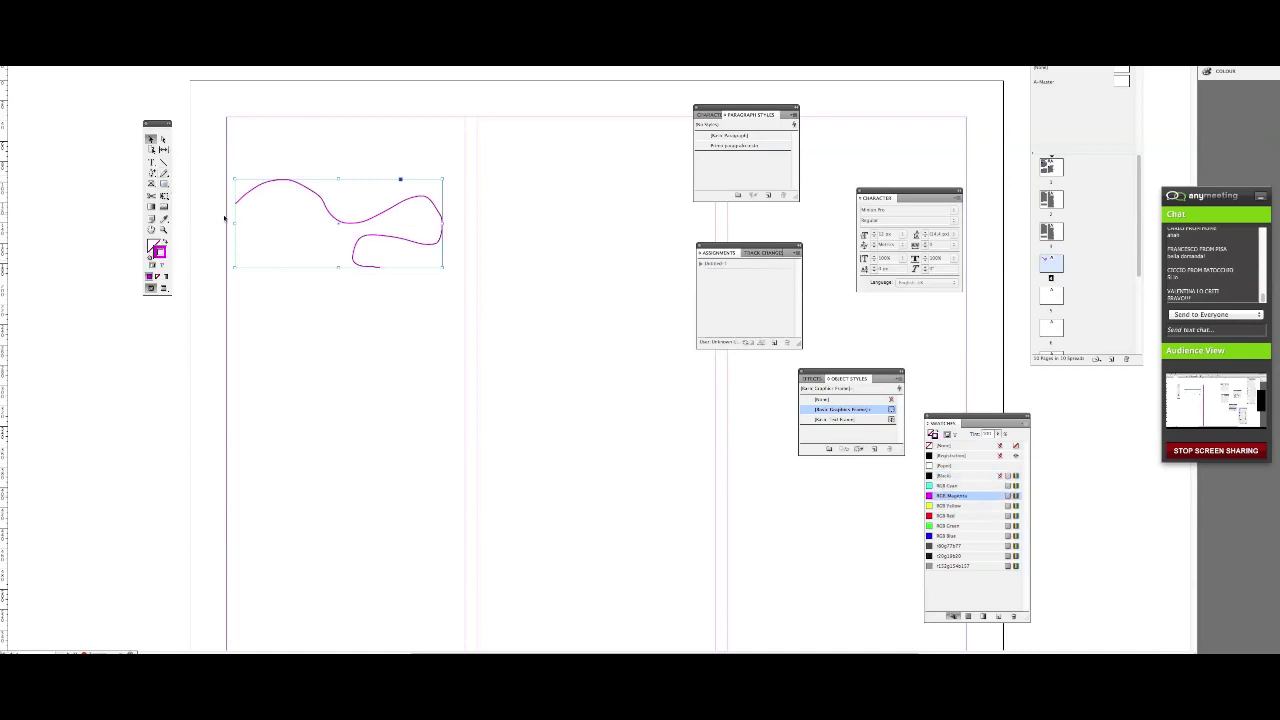
left_click(263, 225)
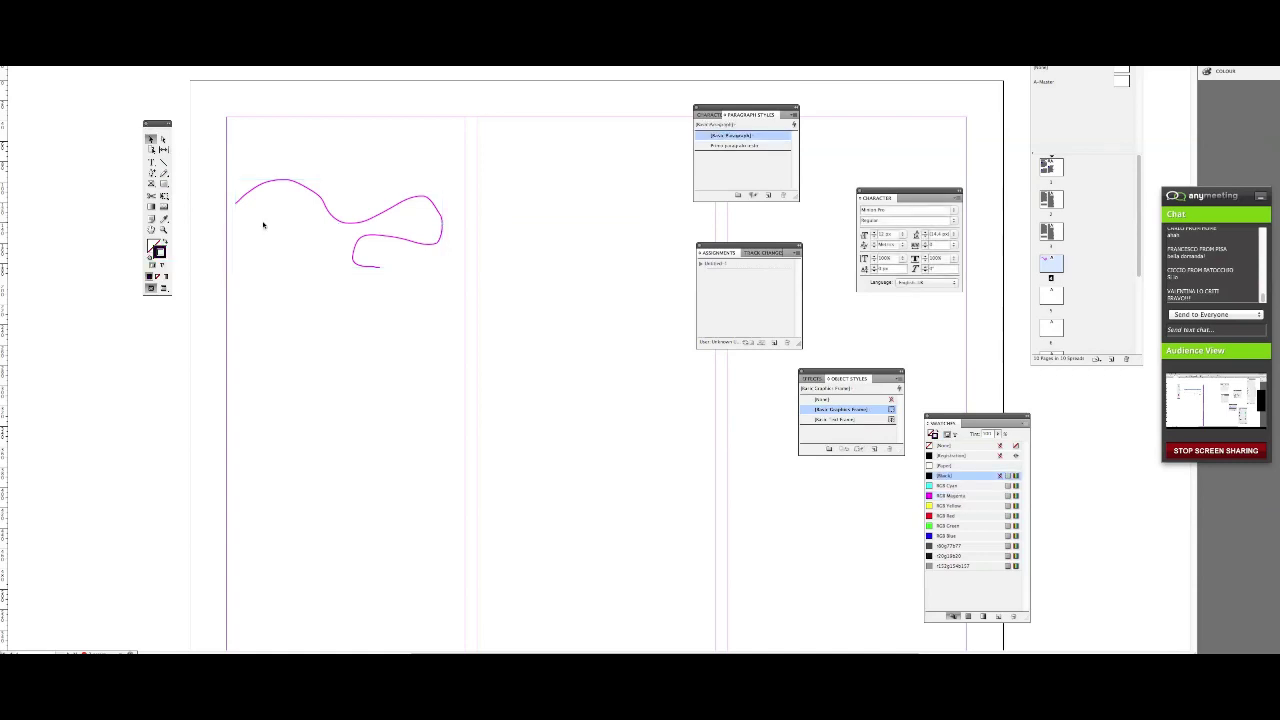
- Refine the selected curve with the Smooth tool and set its stroke colour to RGB Yellow
left_click(163, 229)
left_click(303, 222)
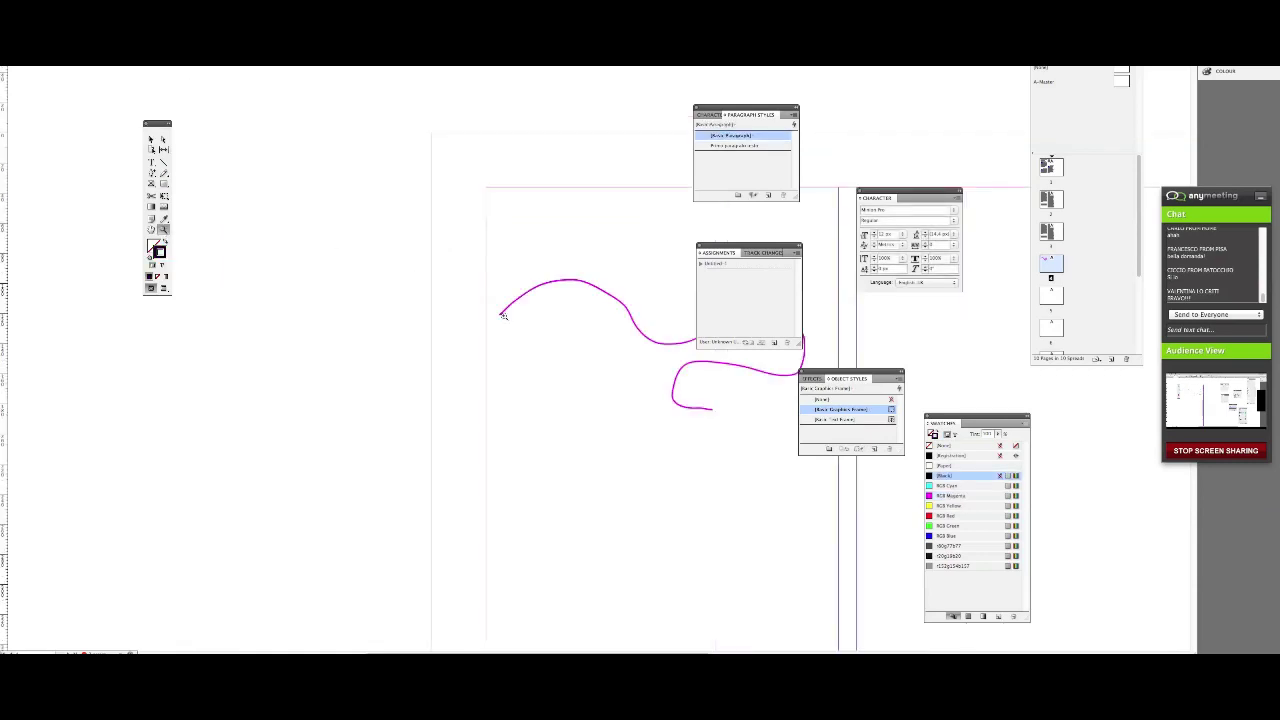
left_click_drag(326, 271, 277, 260)
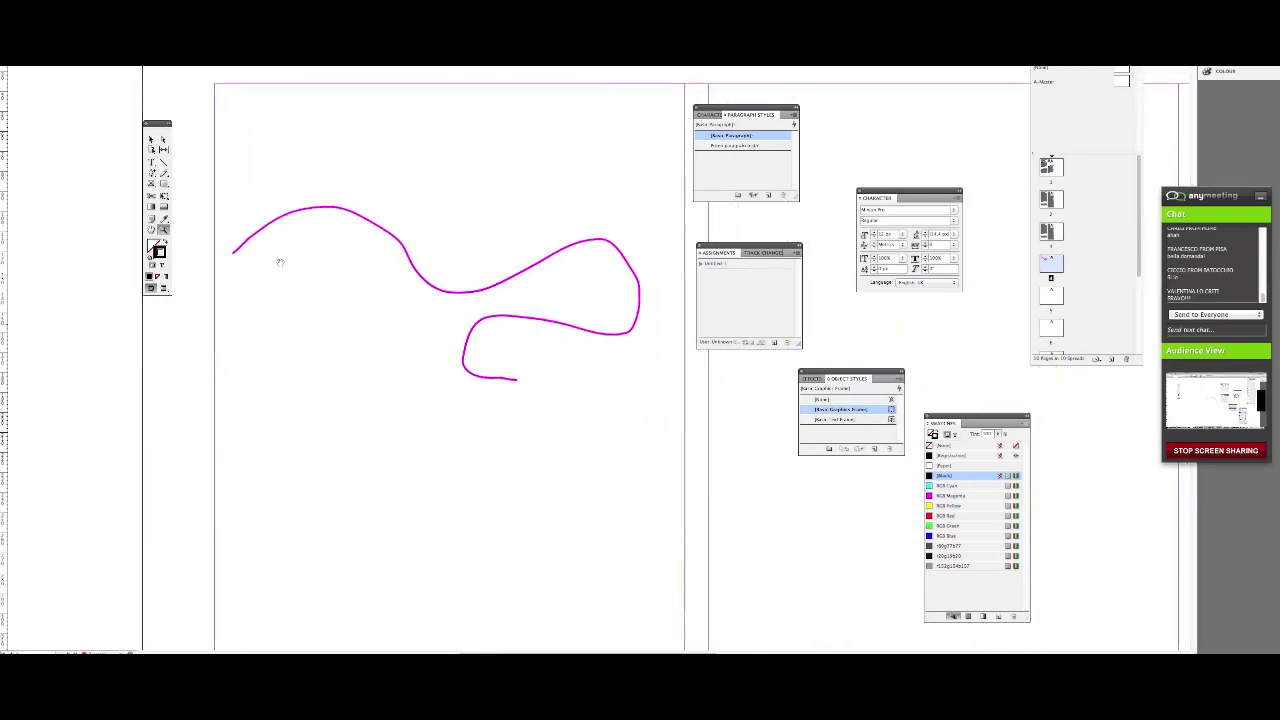
left_click(164, 174)
left_click(164, 174)
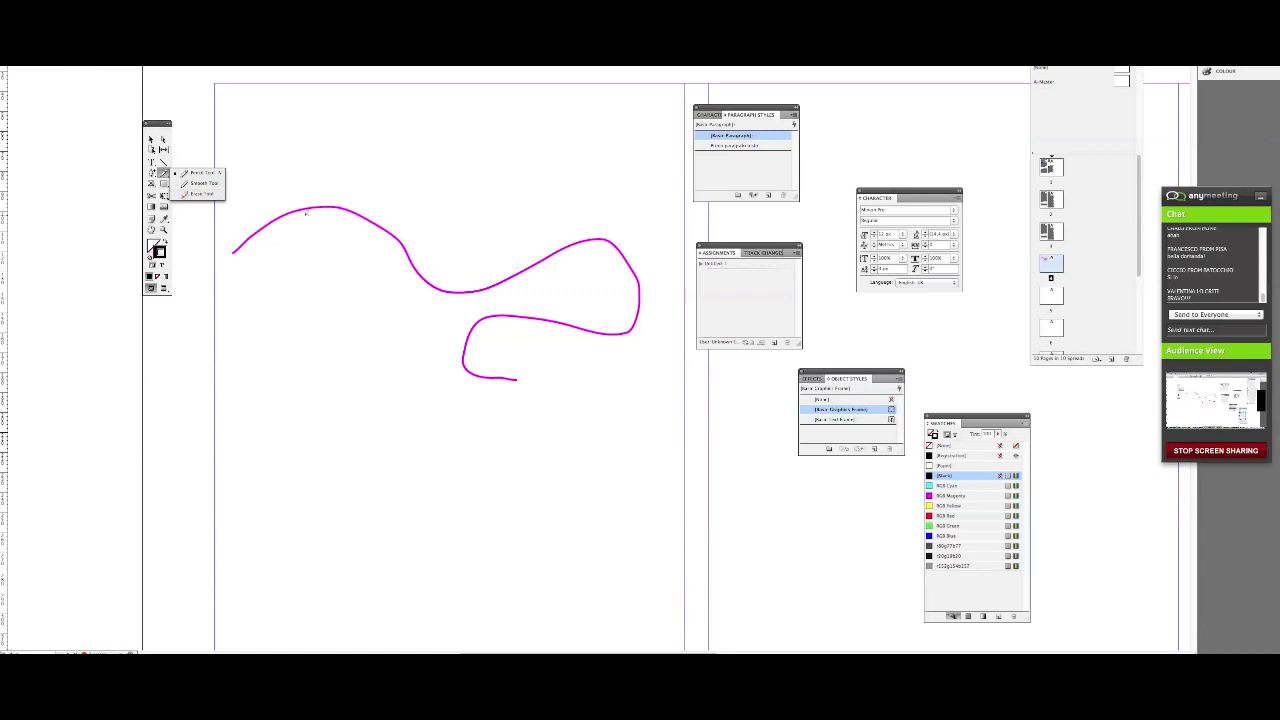
left_click(151, 139)
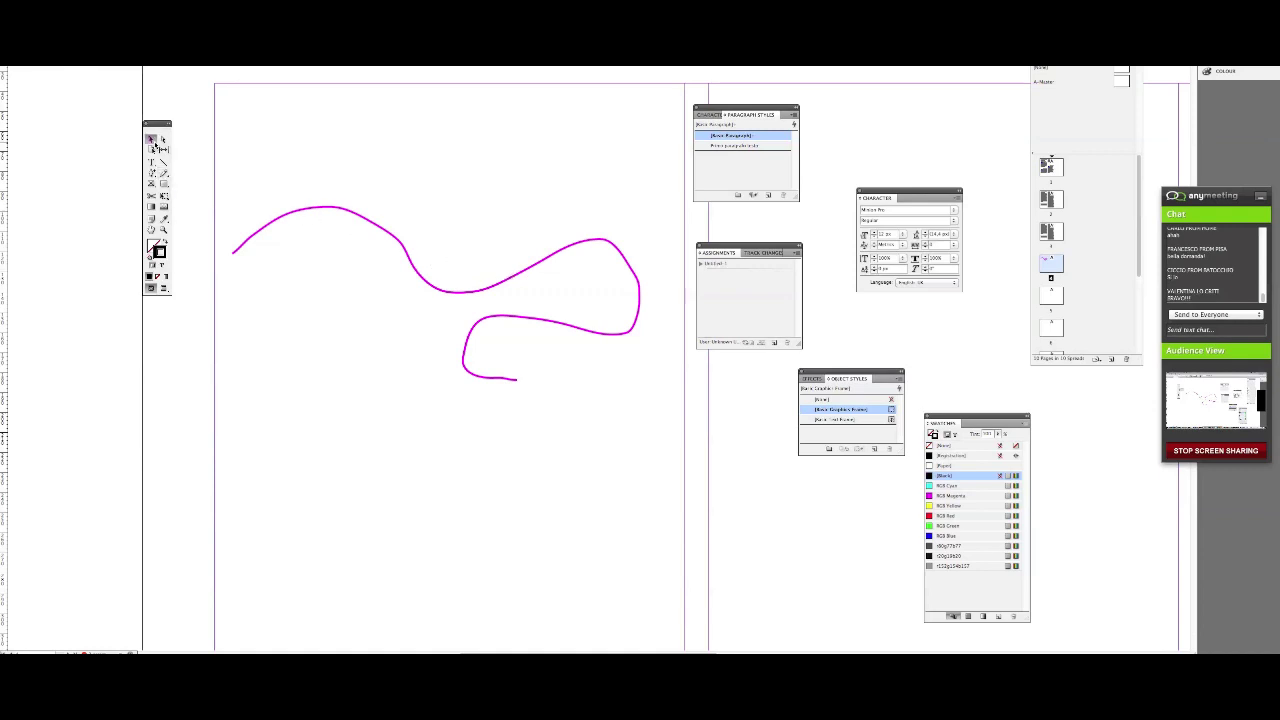
left_click(368, 221)
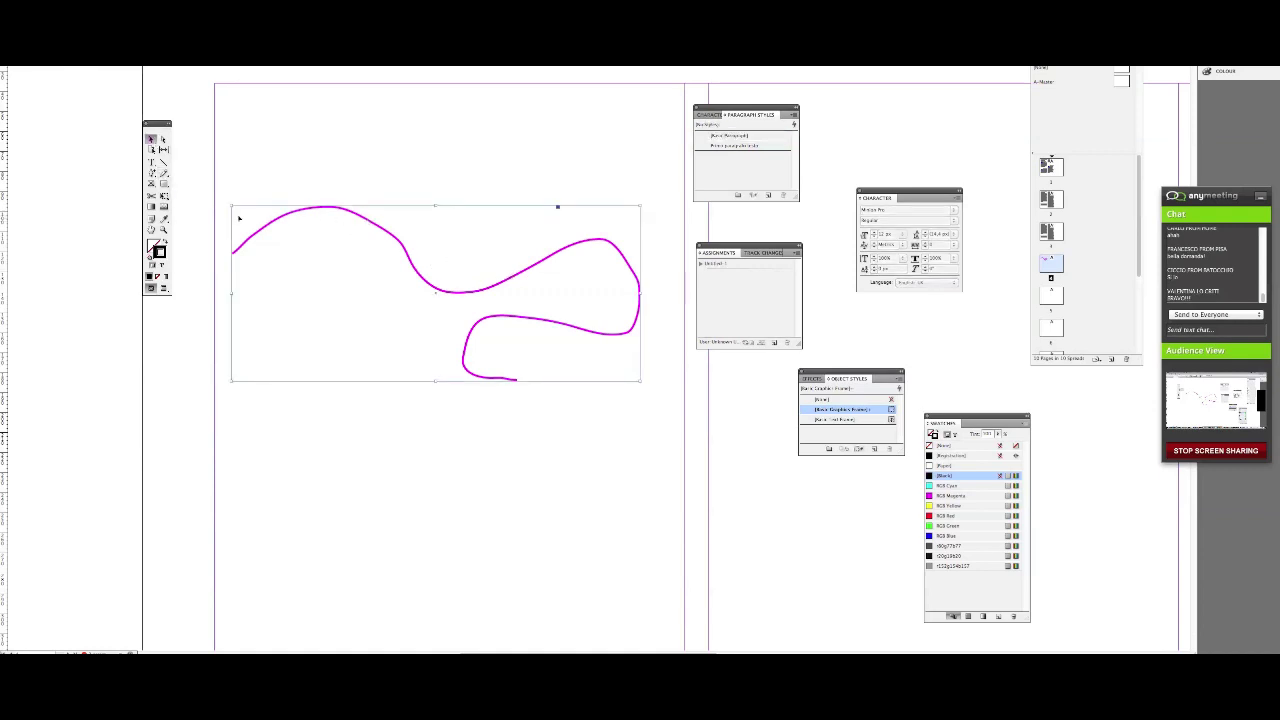
left_click(164, 174)
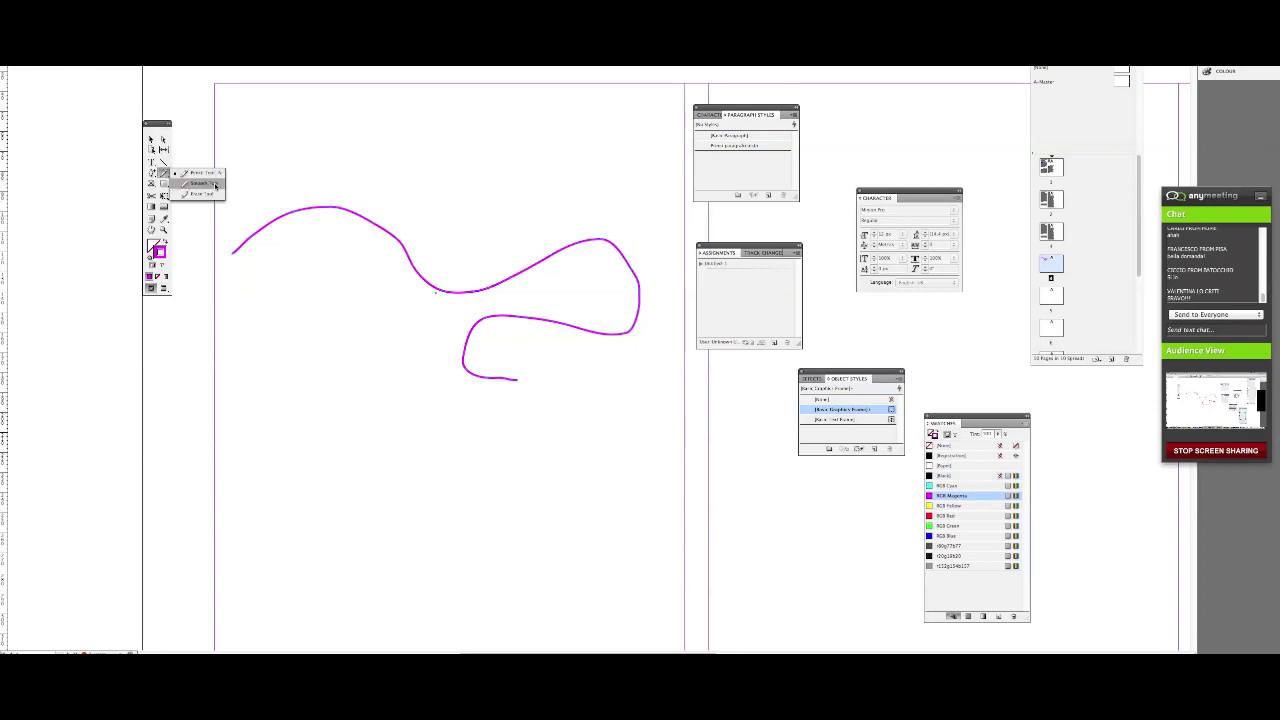
left_click(213, 184)
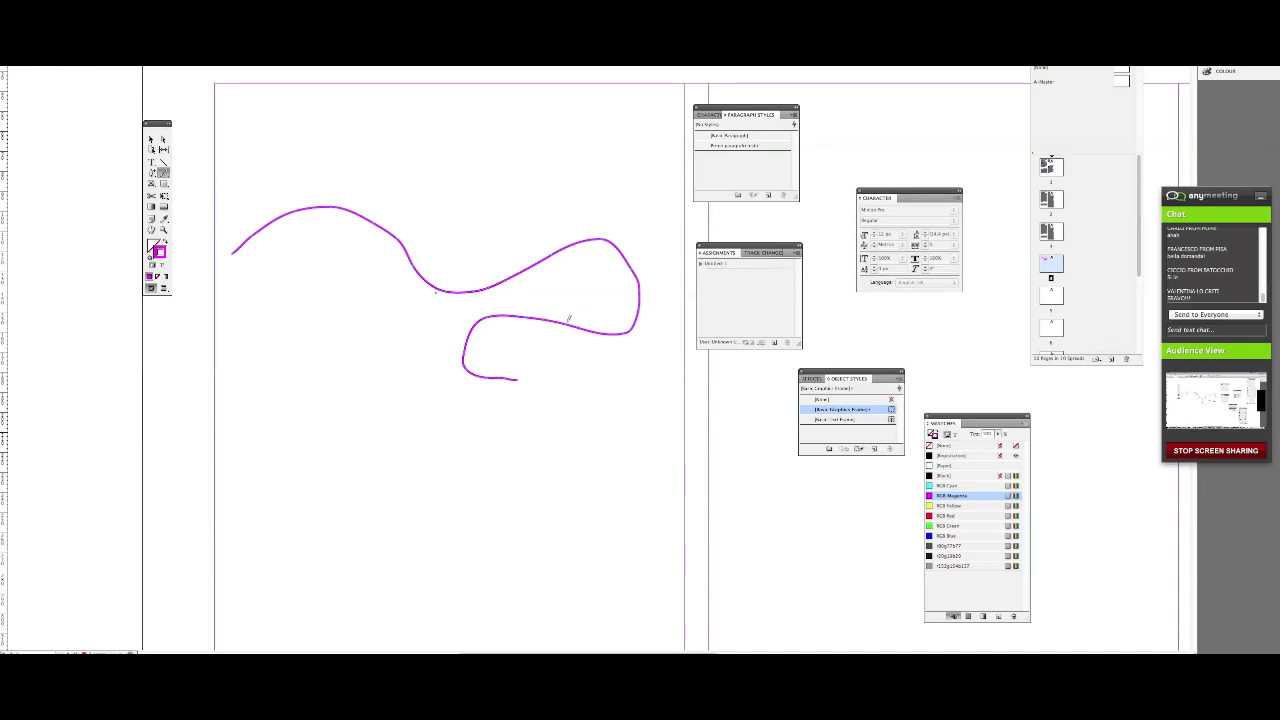
left_click(948, 505)
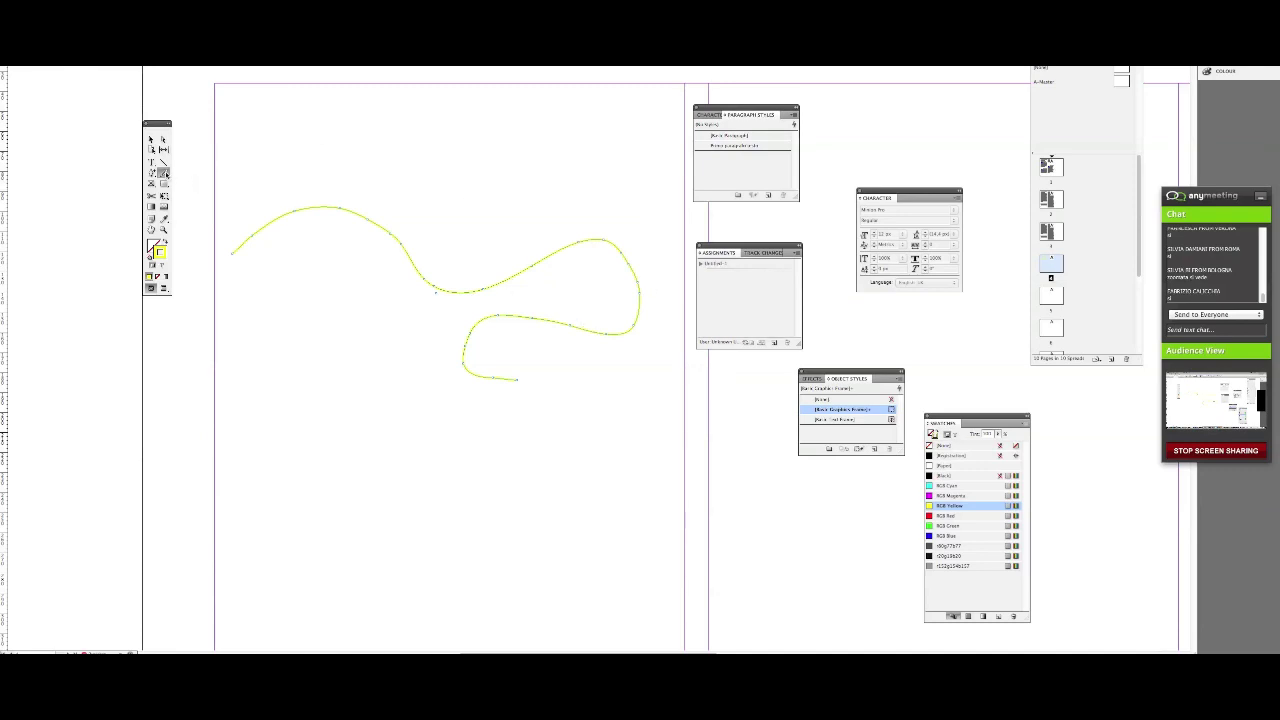
- Convert the yellow curve into a text path with the Type on a Path tool
left_click(153, 163)
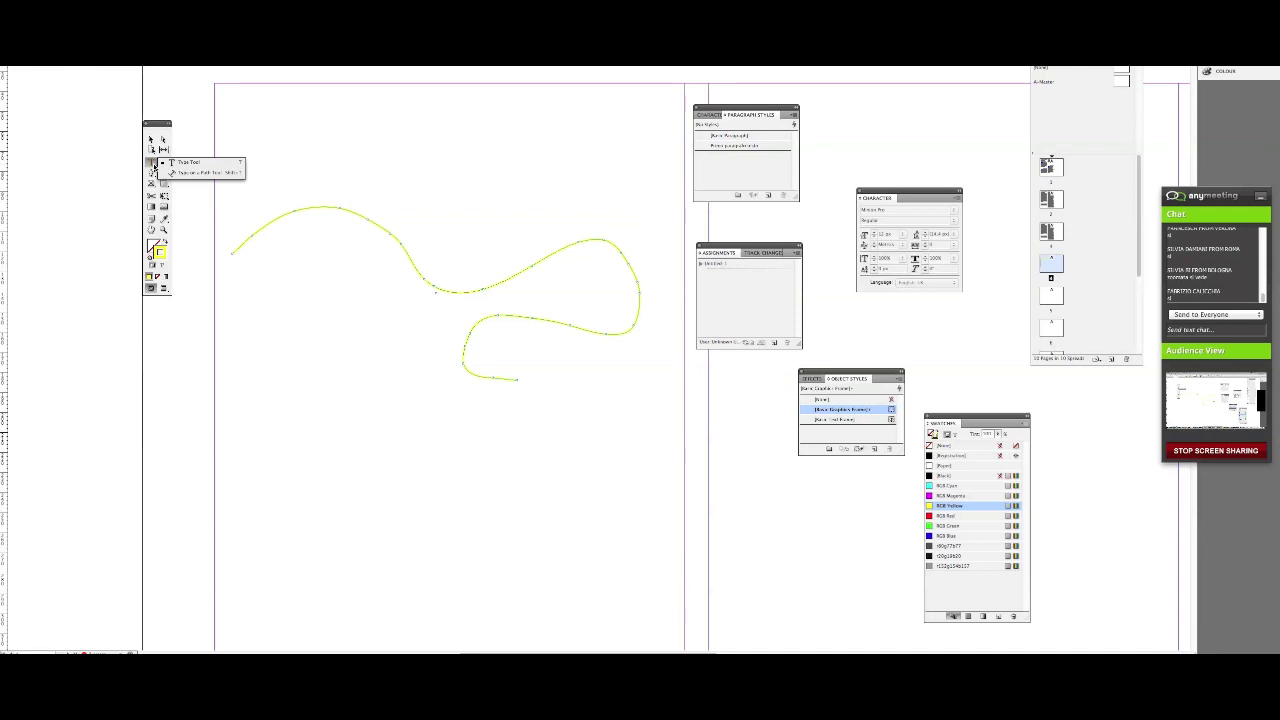
left_click(236, 176)
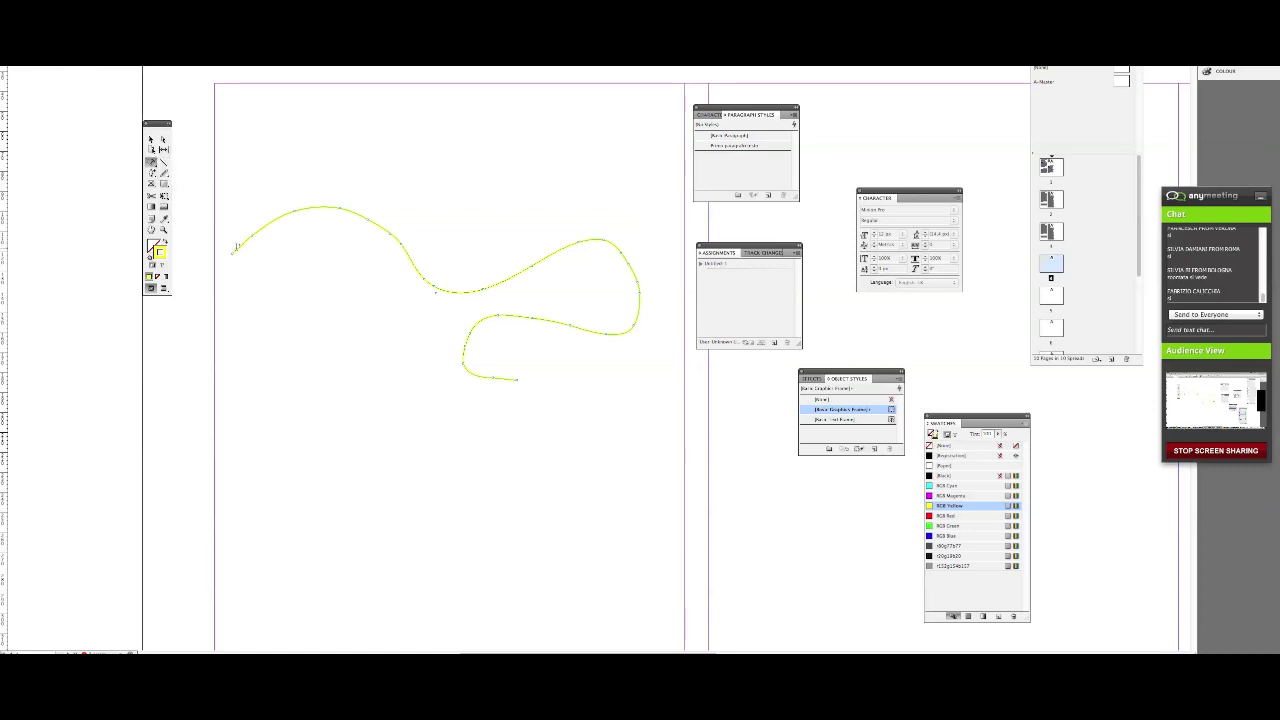
left_click(263, 226)
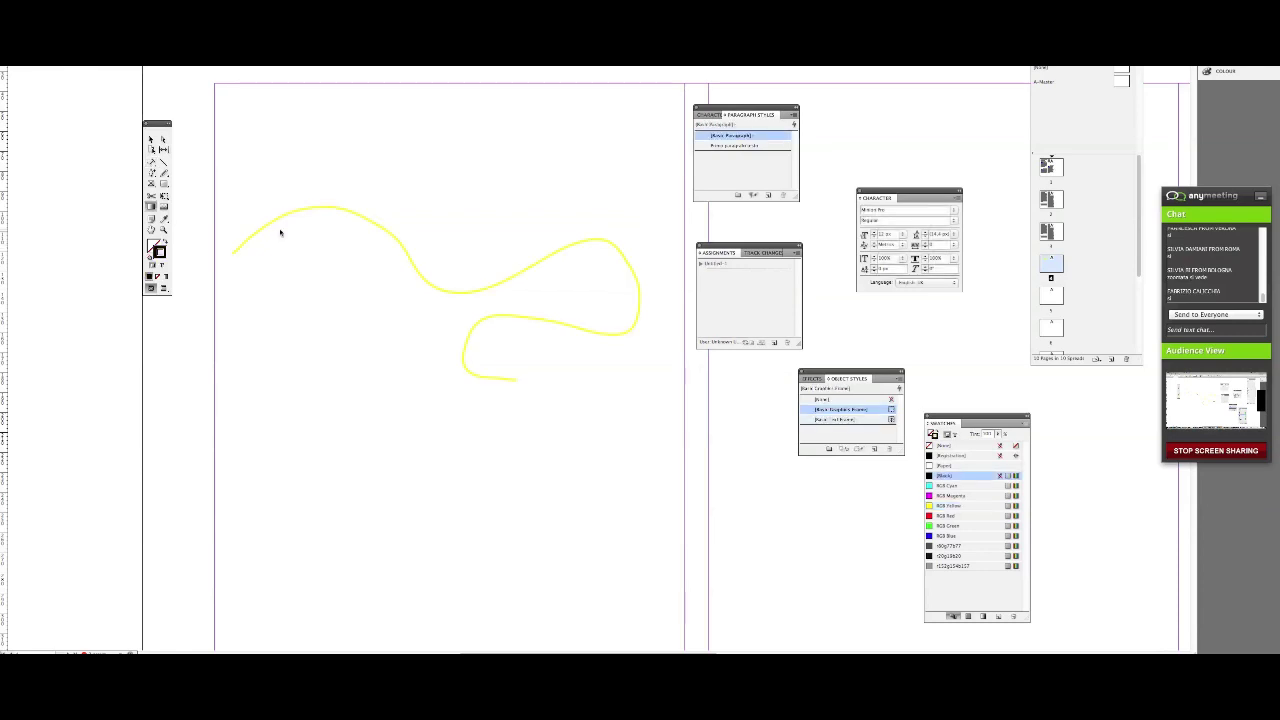
left_click(152, 162)
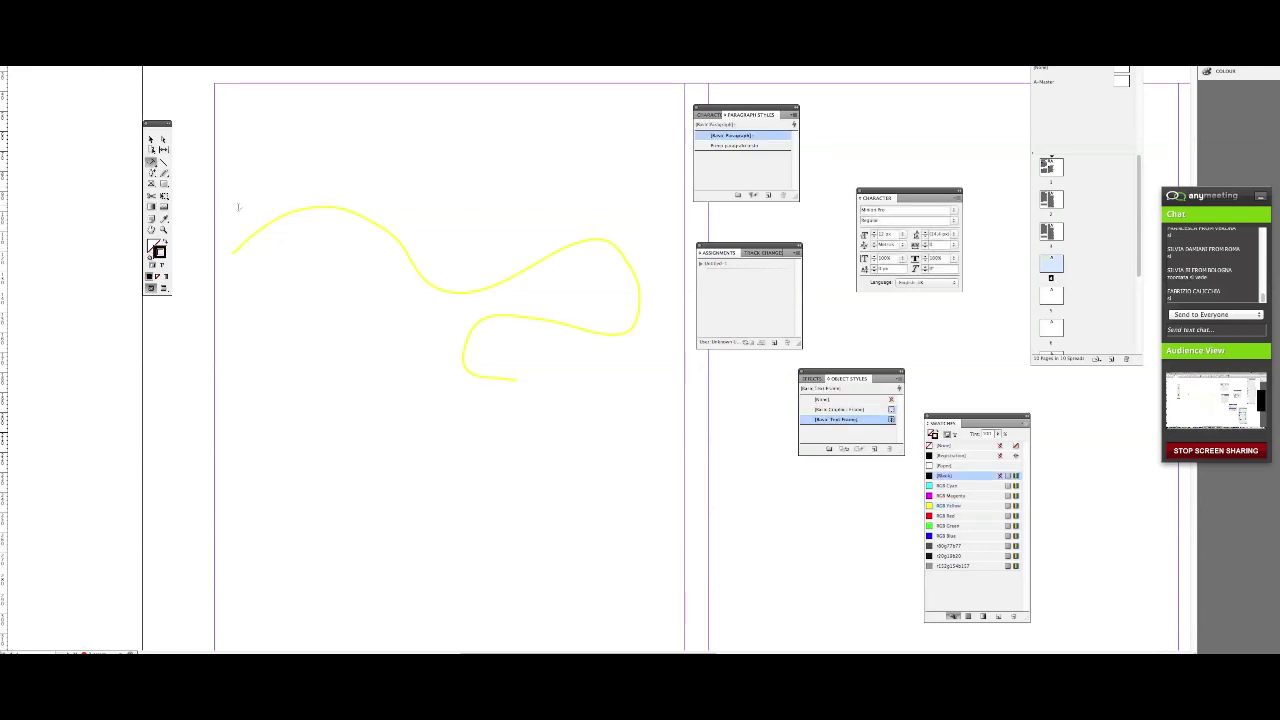
left_click(267, 229)
left_click(517, 372)
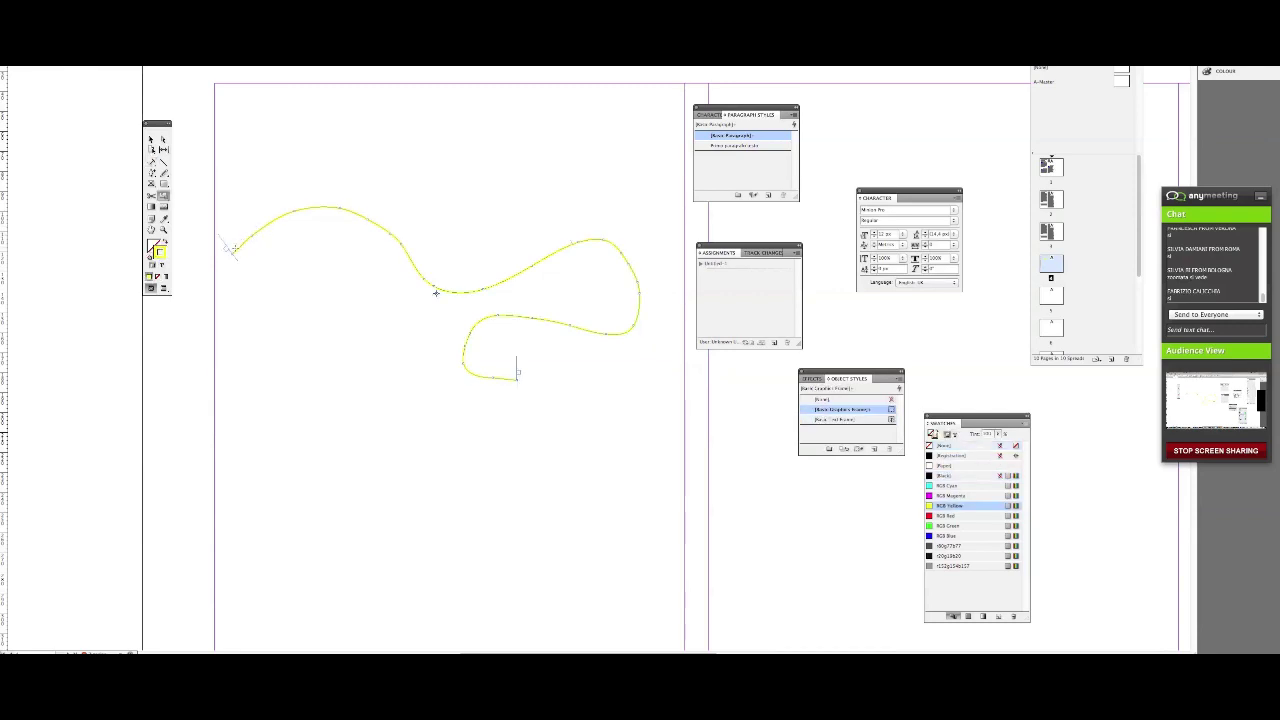
left_click(233, 247)
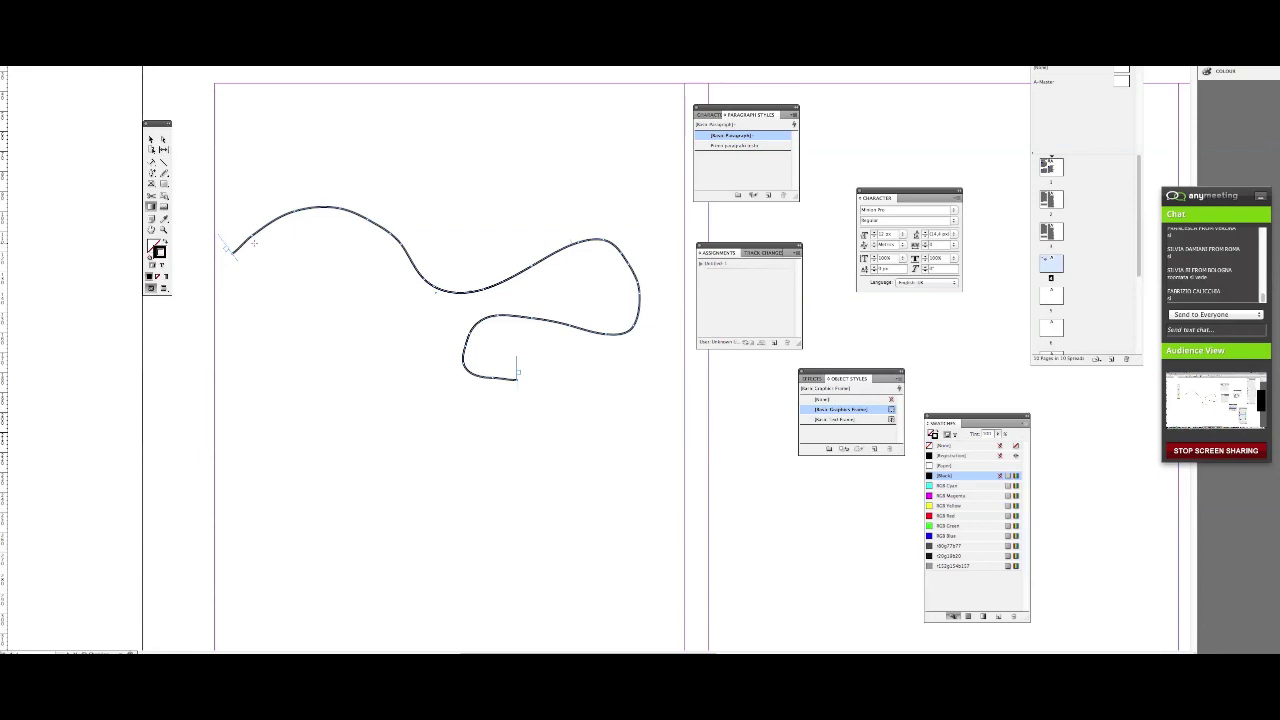
- Enter "ciao oggi è una bella giornata" along the curve, starting at its first endpoint
left_click(151, 140)
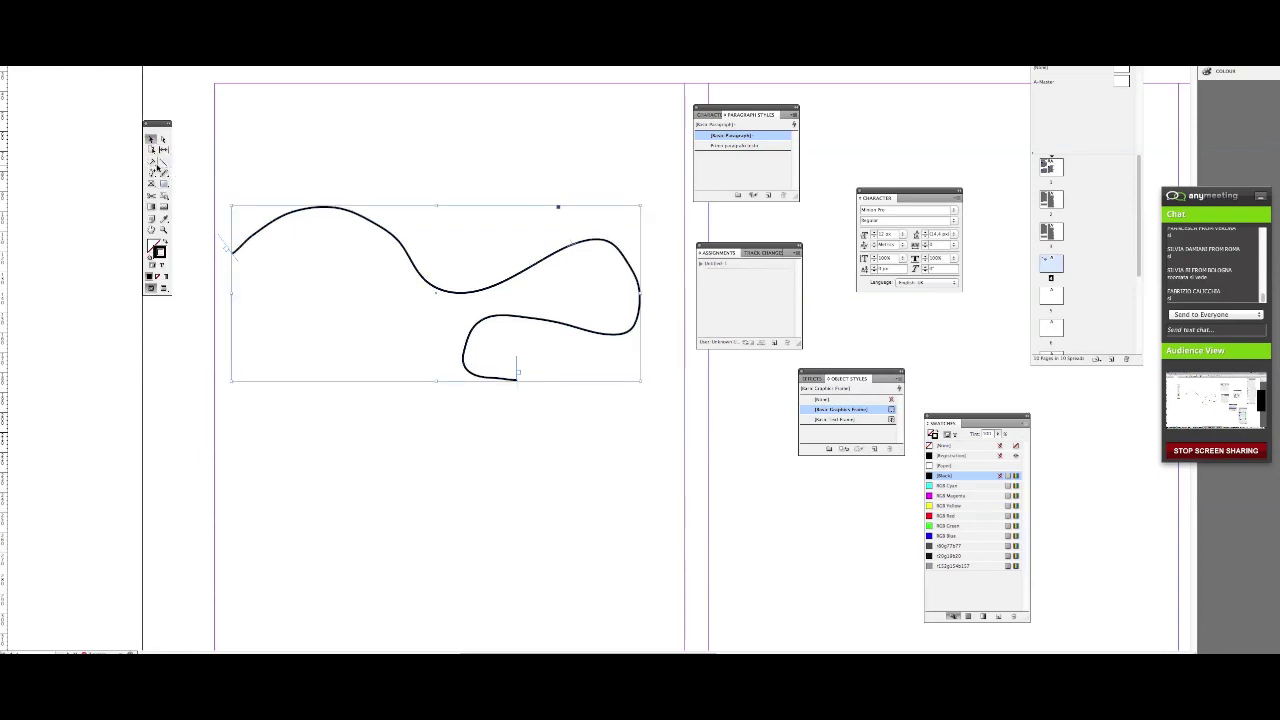
left_click(224, 243)
key("shift+t")
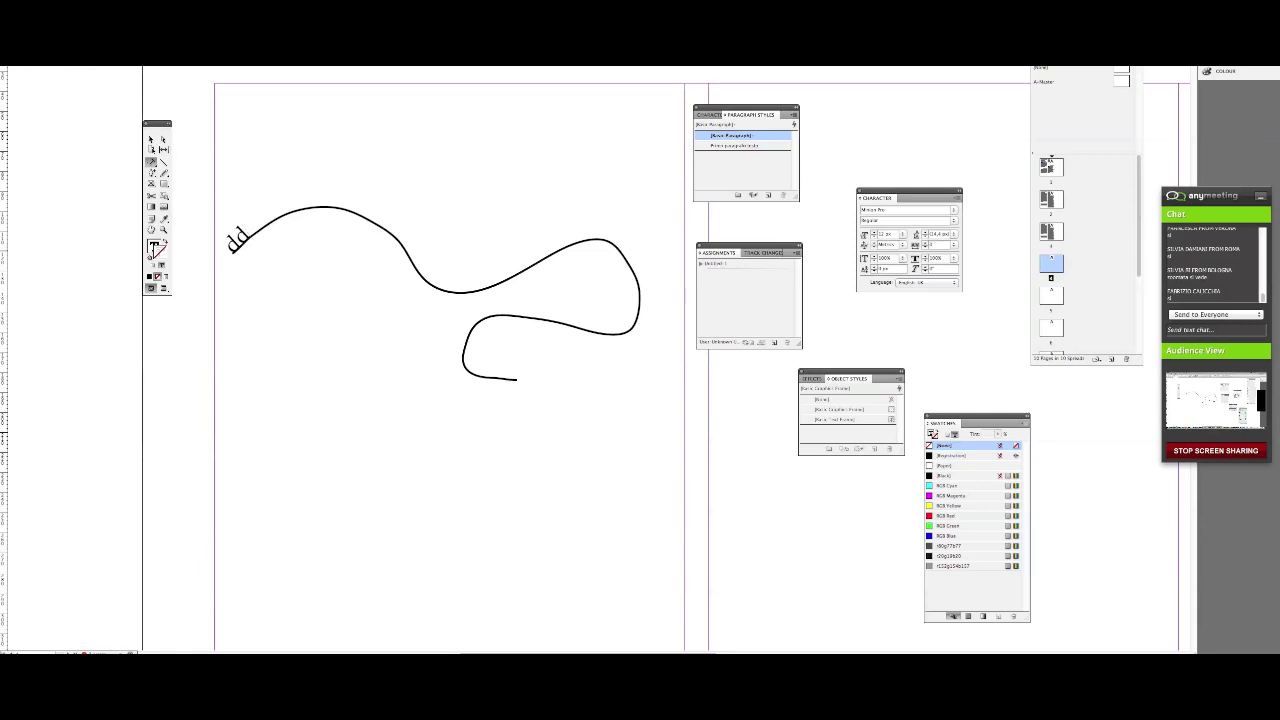
key("BackSpace")
key("BackSpace")
type("ciao oggi è una bel")
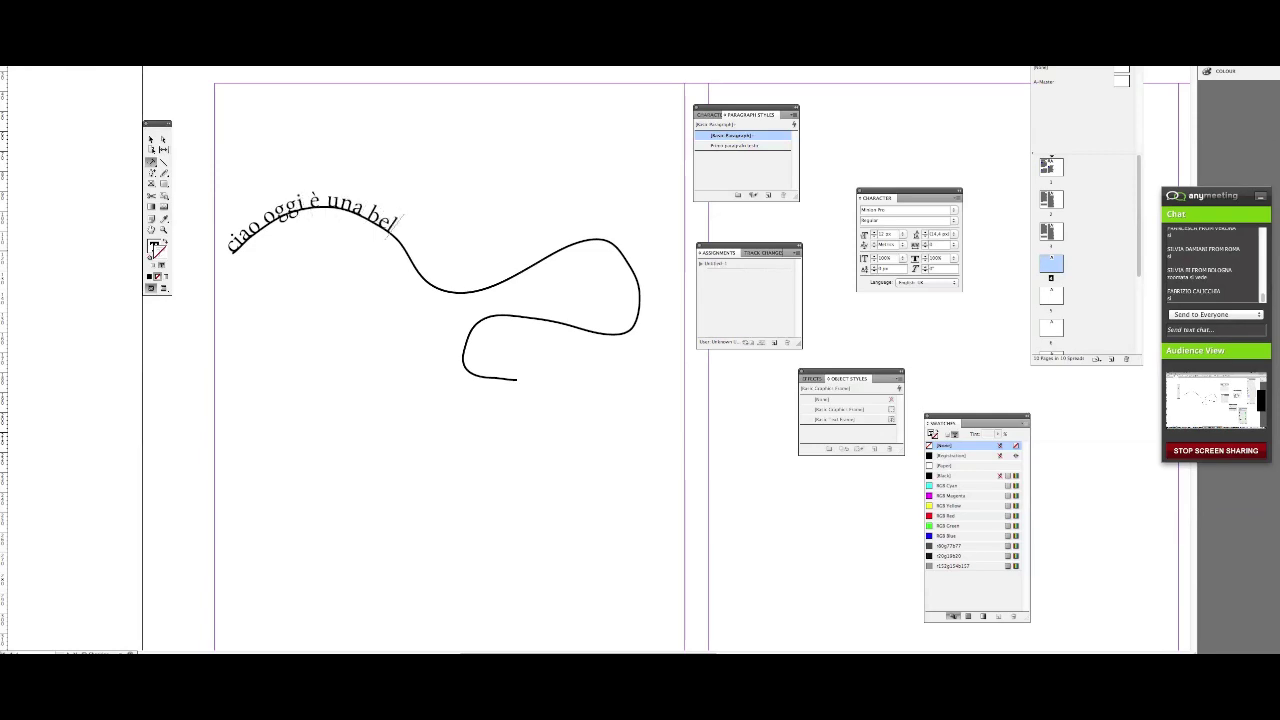
type("la giornata")
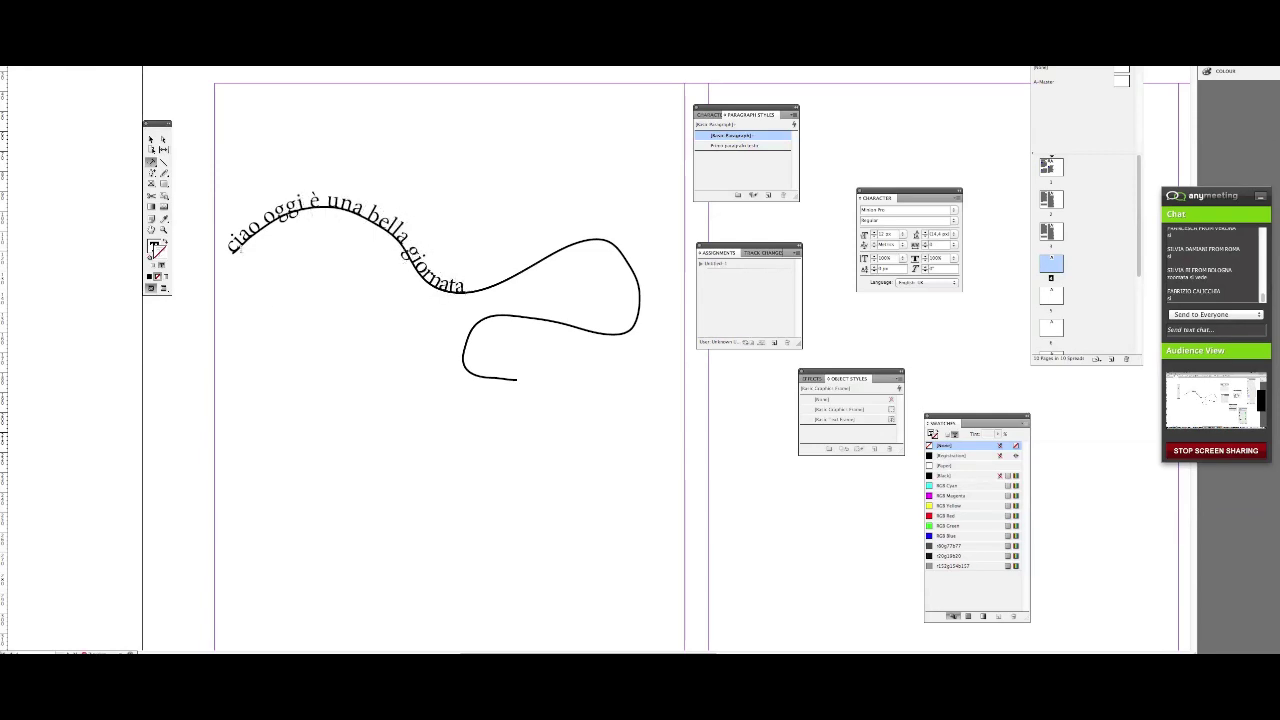
- Select the whole sentence on the curve and enlarge its font size until it fills most of the path
key("ctrl+shift+Left")
key("ctrl+shift+Left")
key("ctrl+shift+Left")
key("ctrl+shift+Left")
key("ctrl+shift+Left")
key("ctrl+shift+Left")
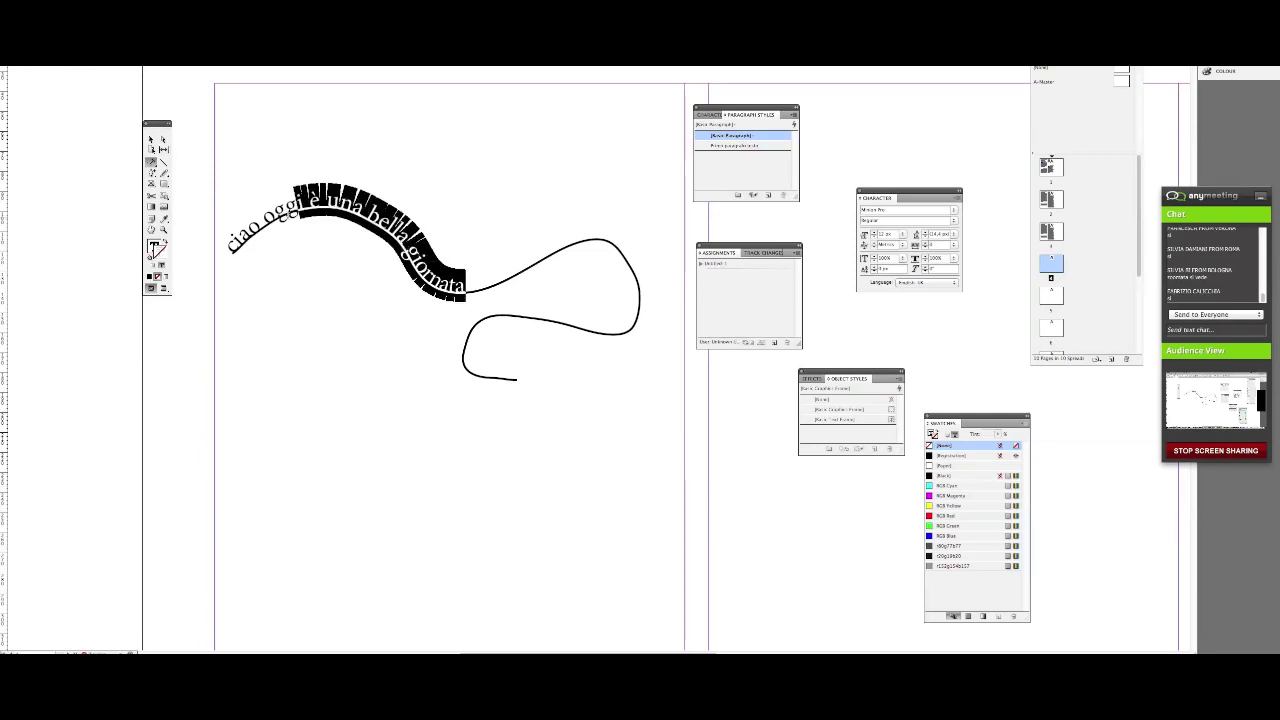
left_click(876, 232)
left_click(876, 232)
left_click(876, 232)
left_click(876, 232)
left_click(876, 232)
left_click(876, 232)
left_click(876, 232)
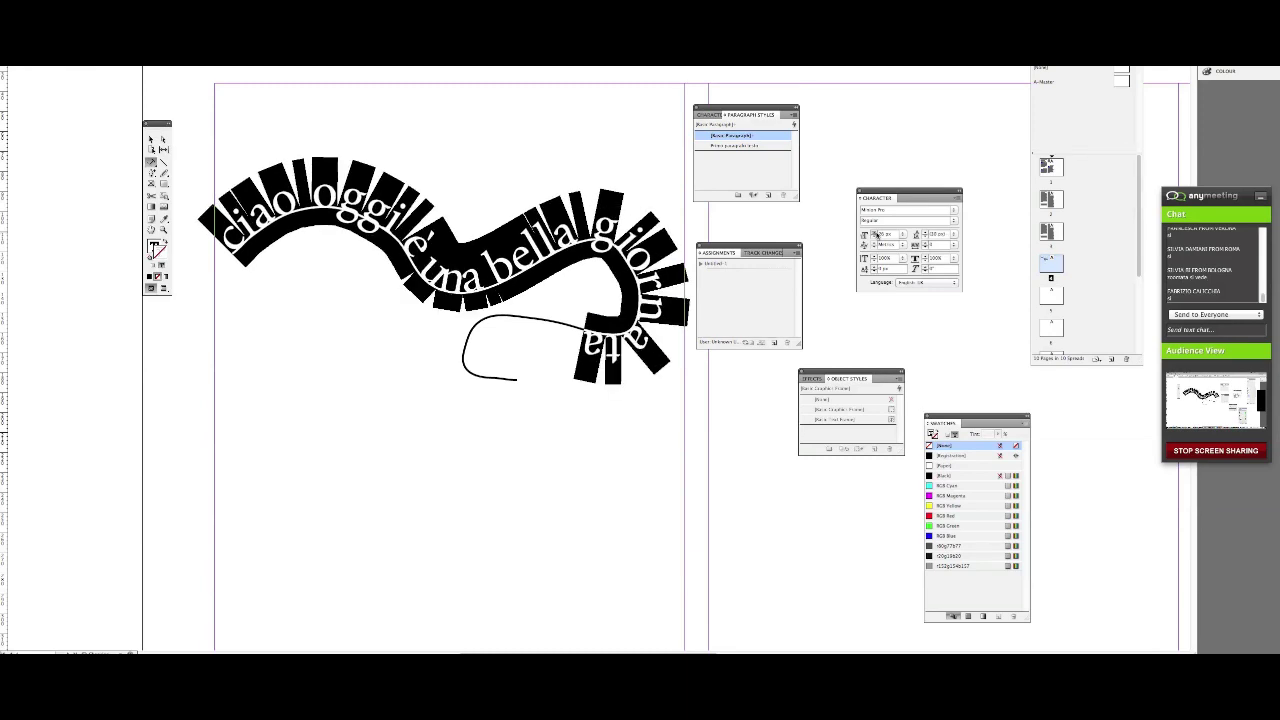
left_click(876, 232)
left_click(876, 232)
left_click(876, 232)
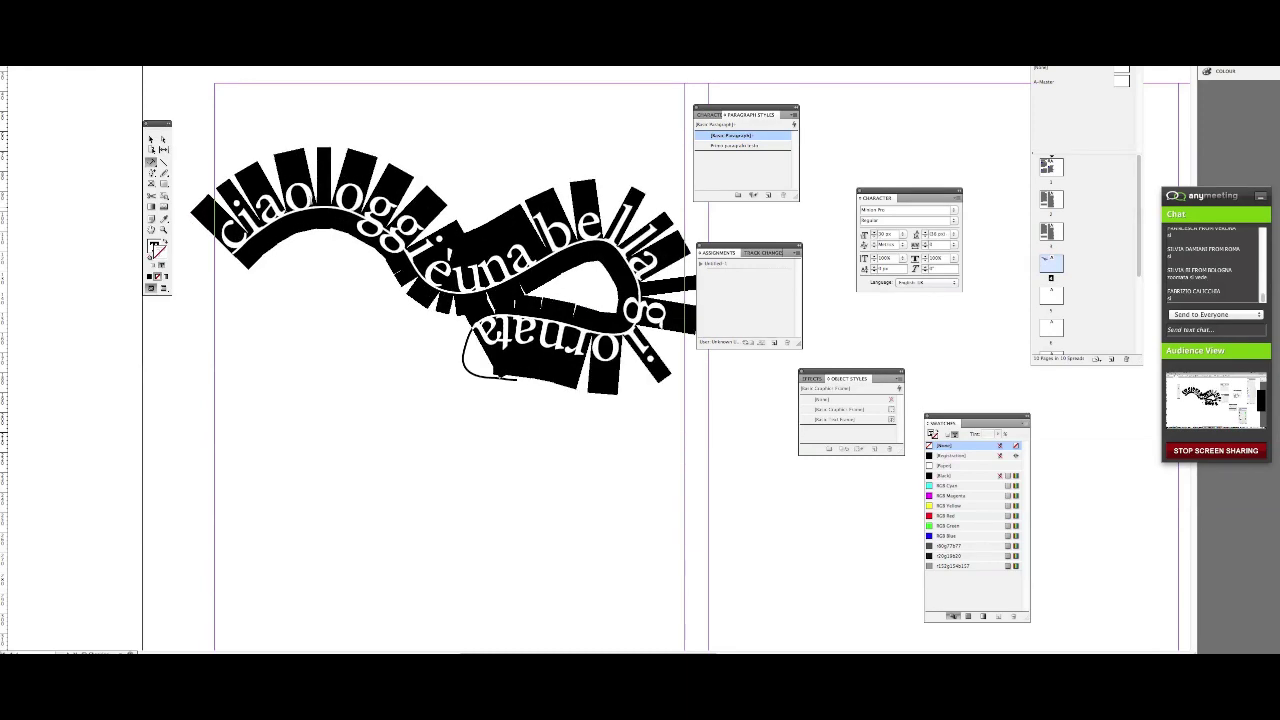
- Leave text editing and move the text path slightly down the page
key("Escape")
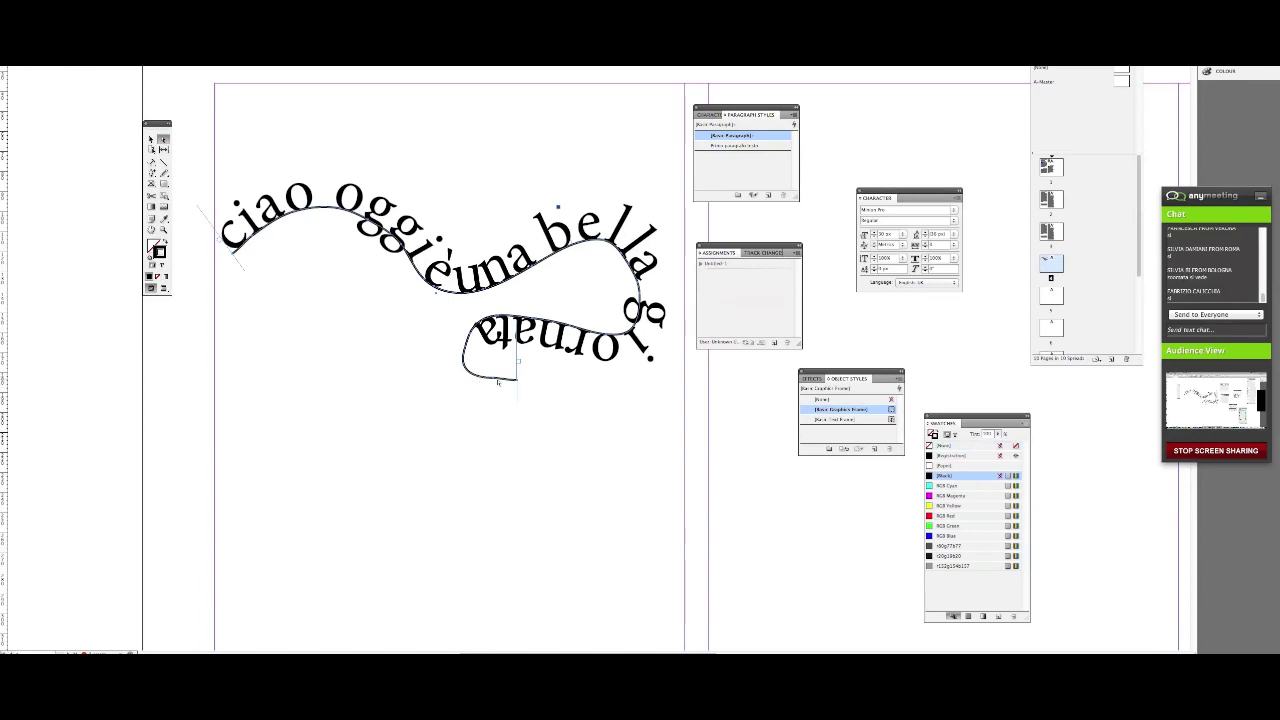
left_click_drag(500, 383, 486, 396)
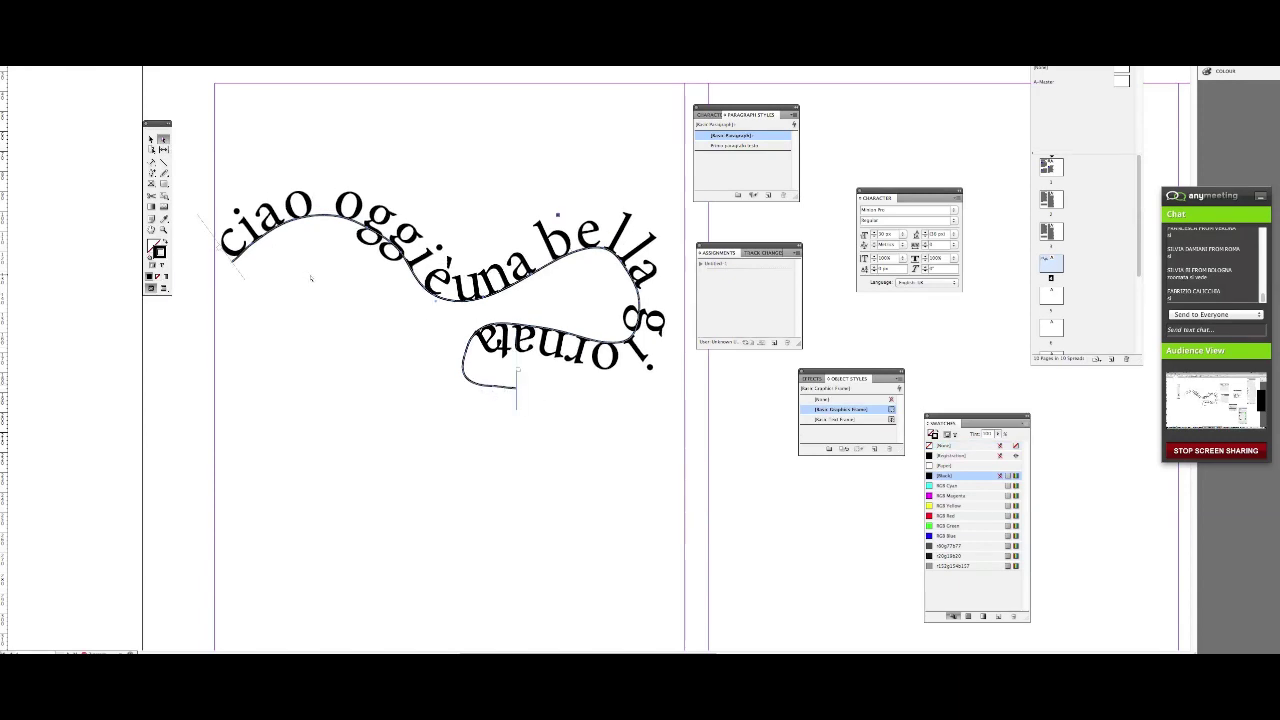
- Move the curved text path up the page and deselect it
left_click(151, 141)
left_click_drag(329, 254, 329, 200)
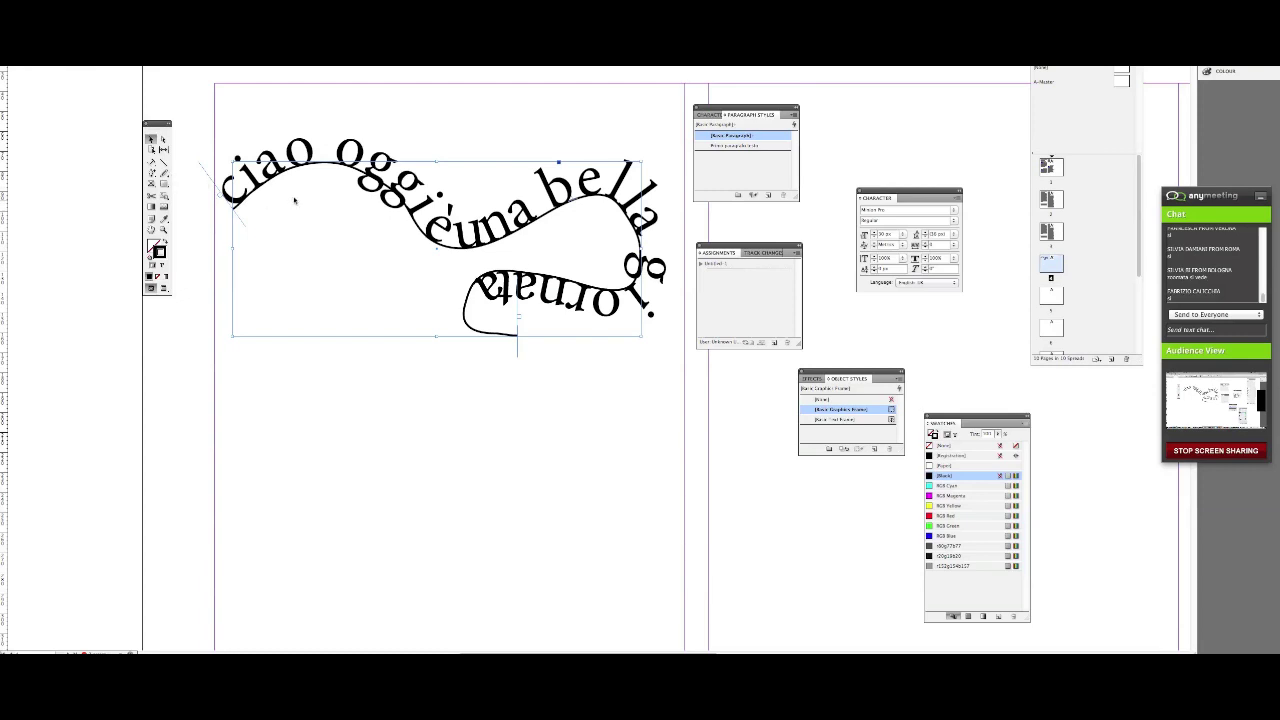
left_click(193, 167)
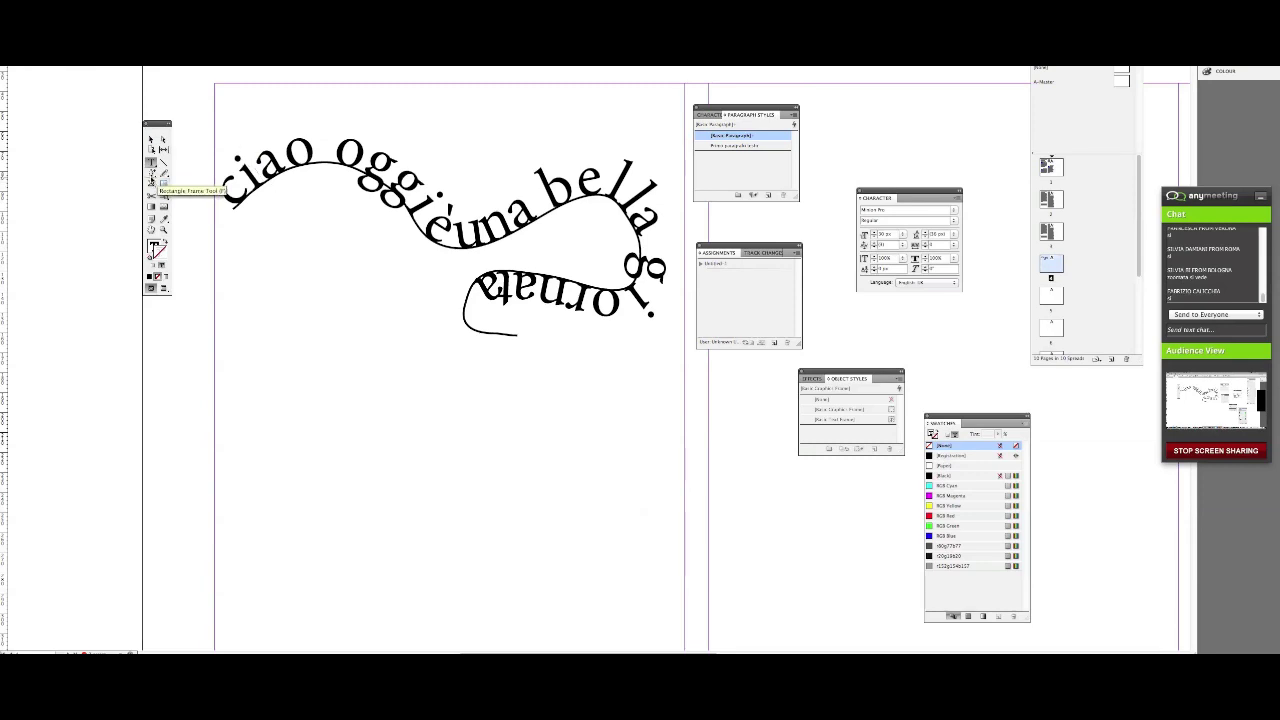
- Draw a freehand S-shaped curve below the text path and bend its middle with the Convert Direction Point tool
left_click_drag(152, 175, 180, 173)
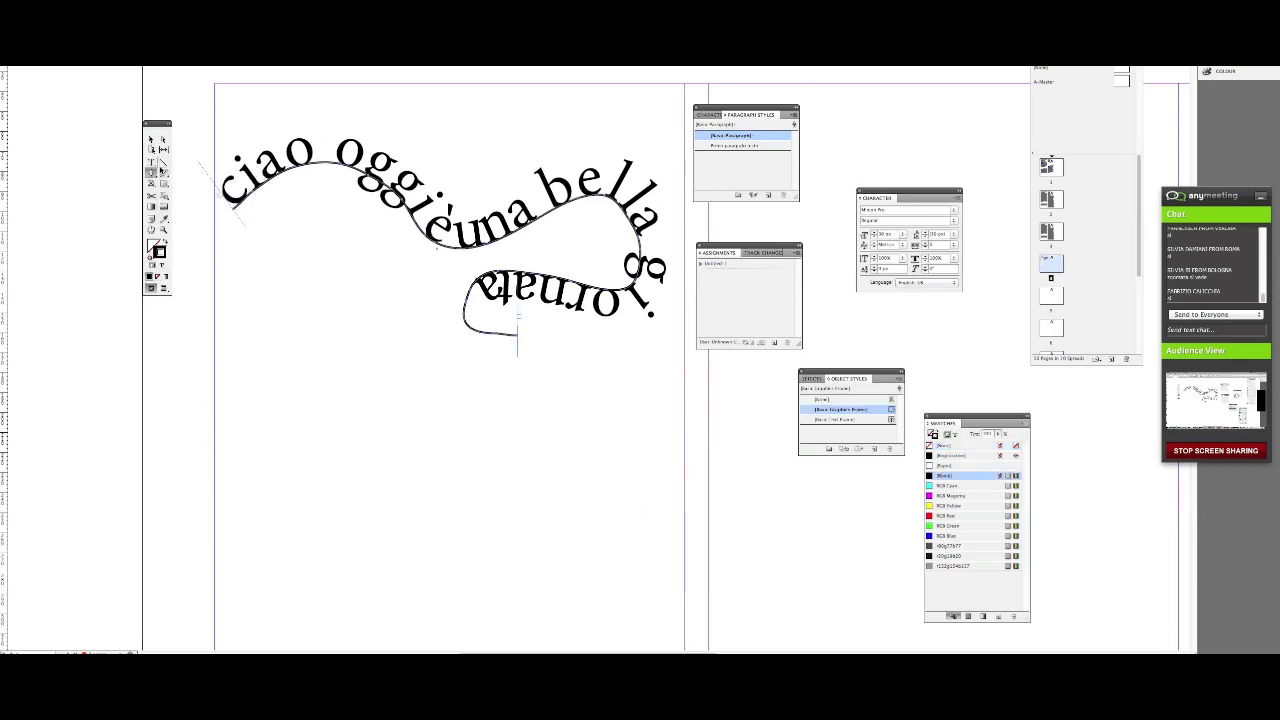
left_click_drag(163, 172, 190, 184)
left_click_drag(412, 407, 420, 422)
left_click(151, 178)
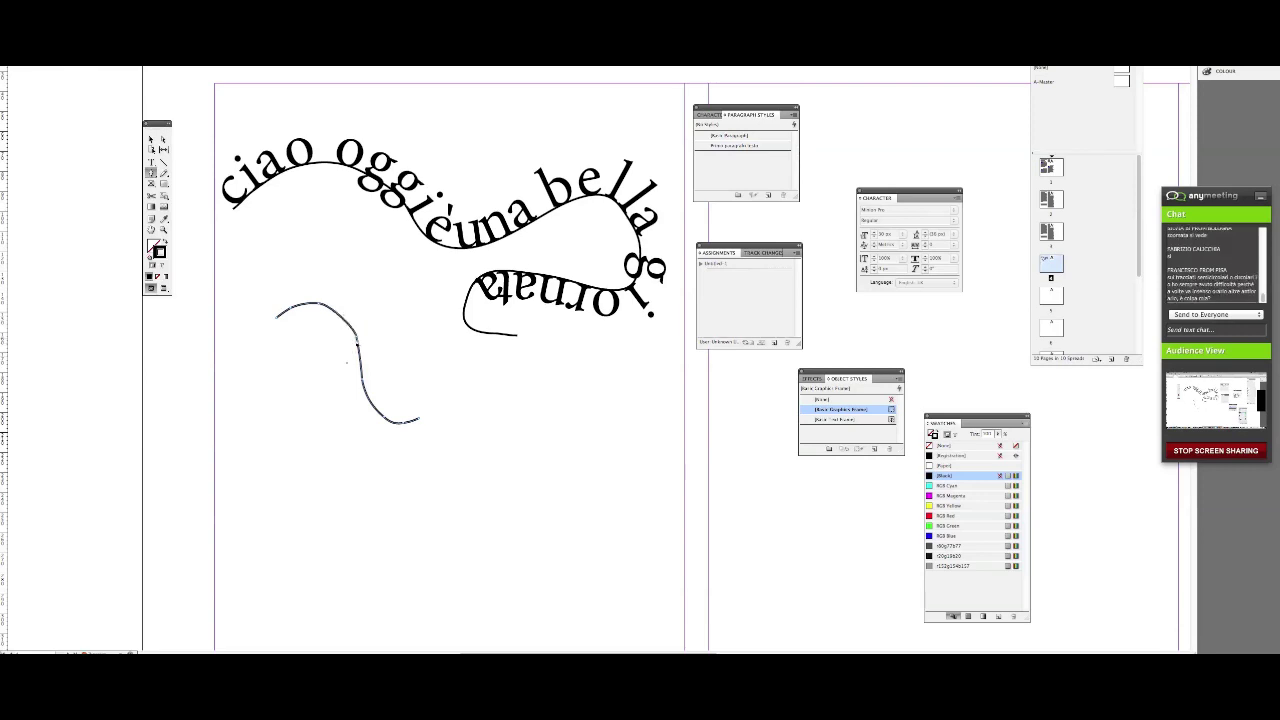
mouse_move(163, 174)
left_mouse_down()
mouse_move(205, 184)
mouse_move(205, 199)
left_mouse_up()
left_click_drag(356, 338, 404, 346)
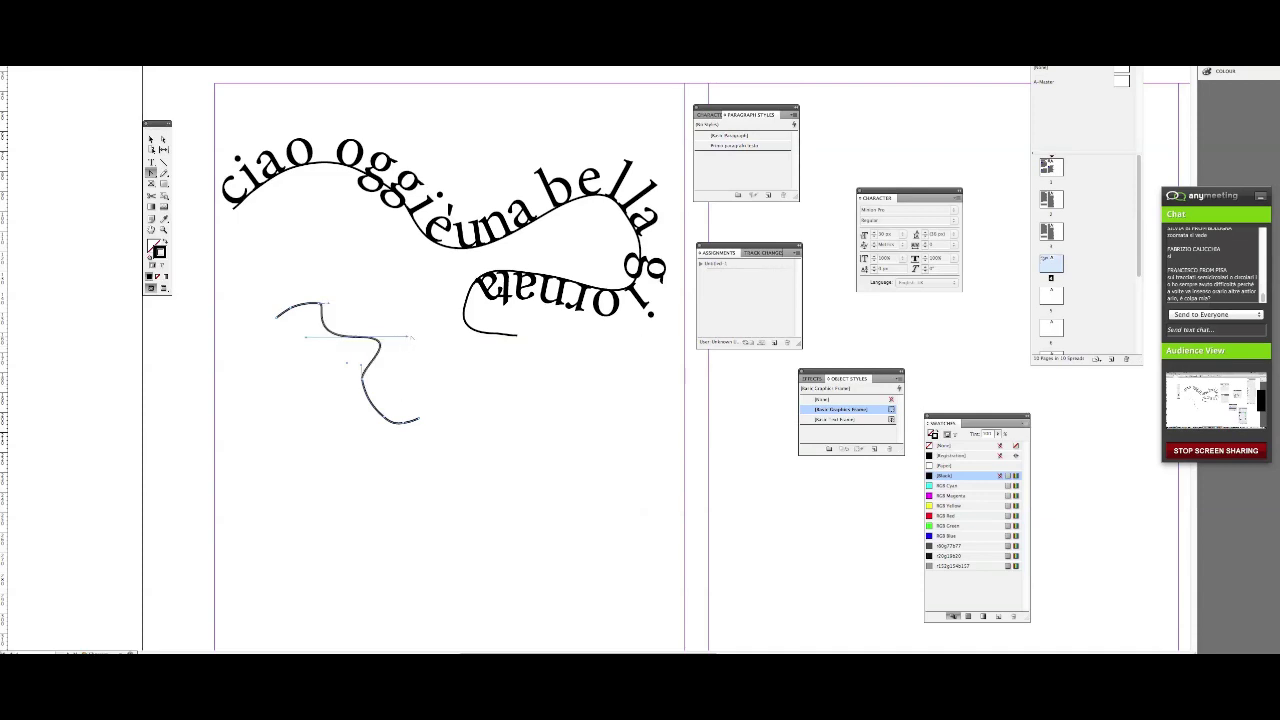
- Reshape the text path with the Convert Direction Point tool at its tail, around "bella" and at its starting end
left_click(510, 336)
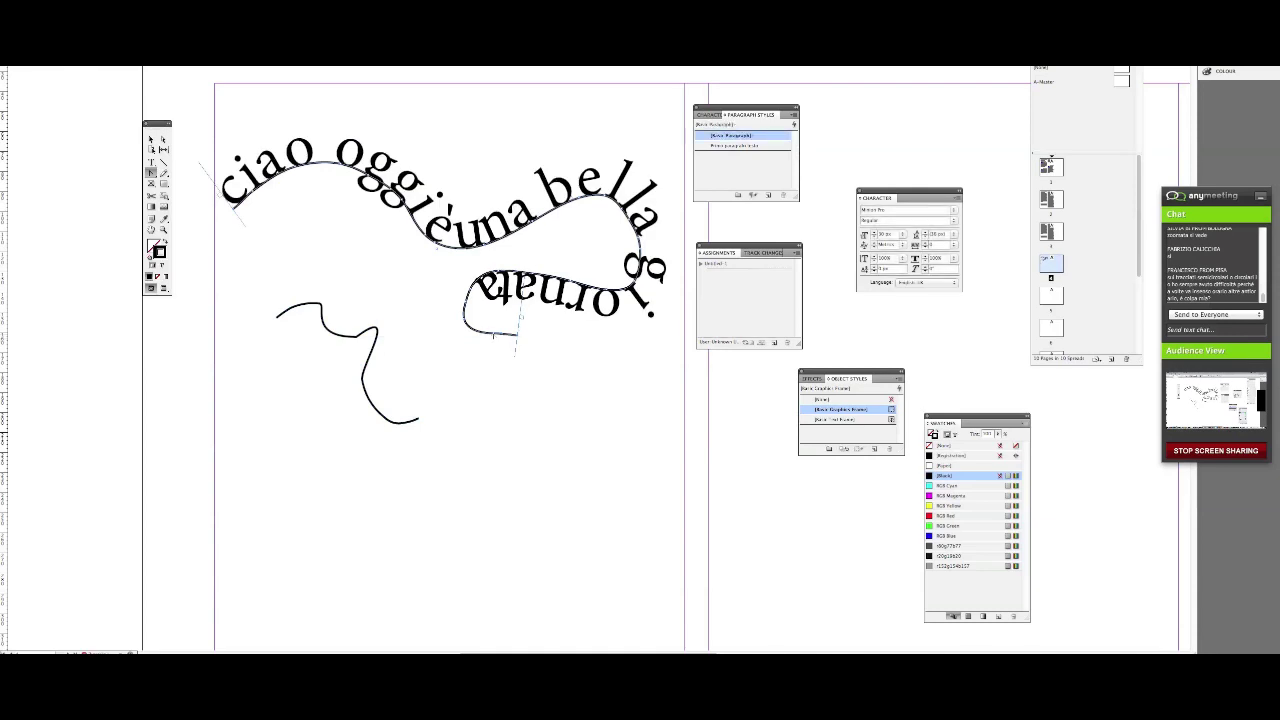
mouse_move(493, 334)
left_mouse_down()
mouse_move(491, 348)
mouse_move(500, 341)
left_mouse_up()
left_click_drag(585, 200, 562, 250)
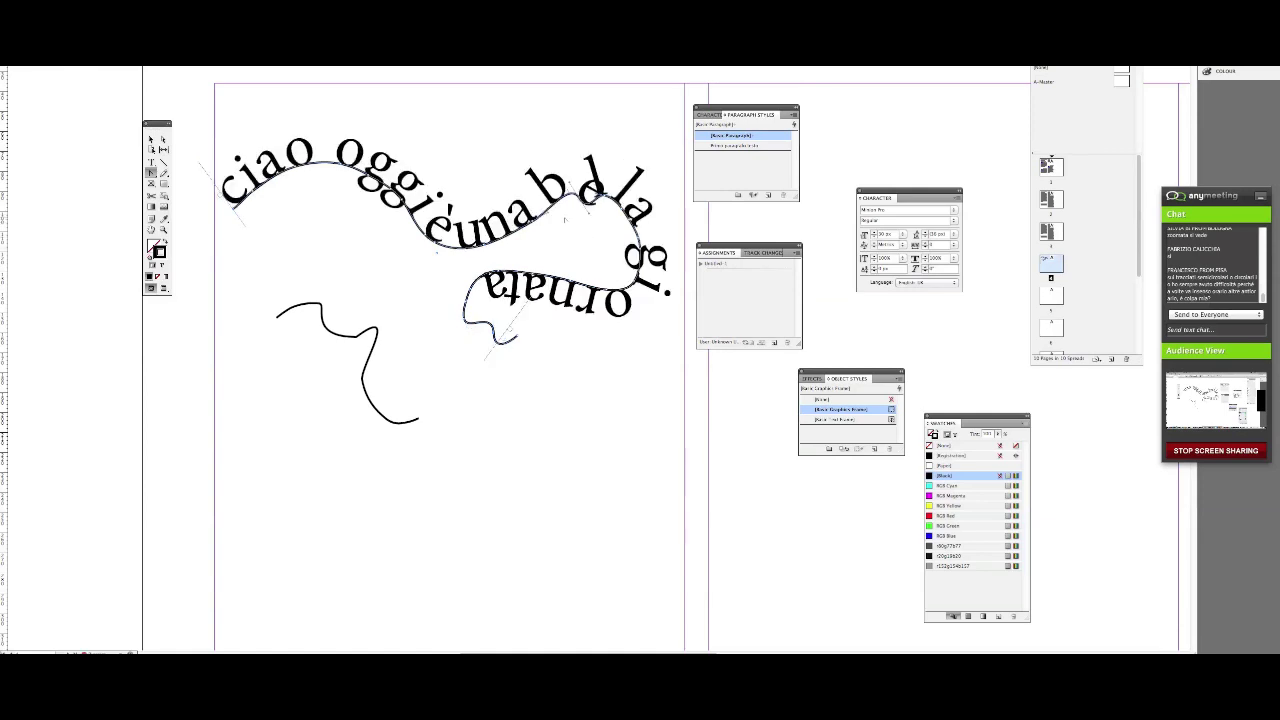
left_click_drag(596, 227, 585, 200)
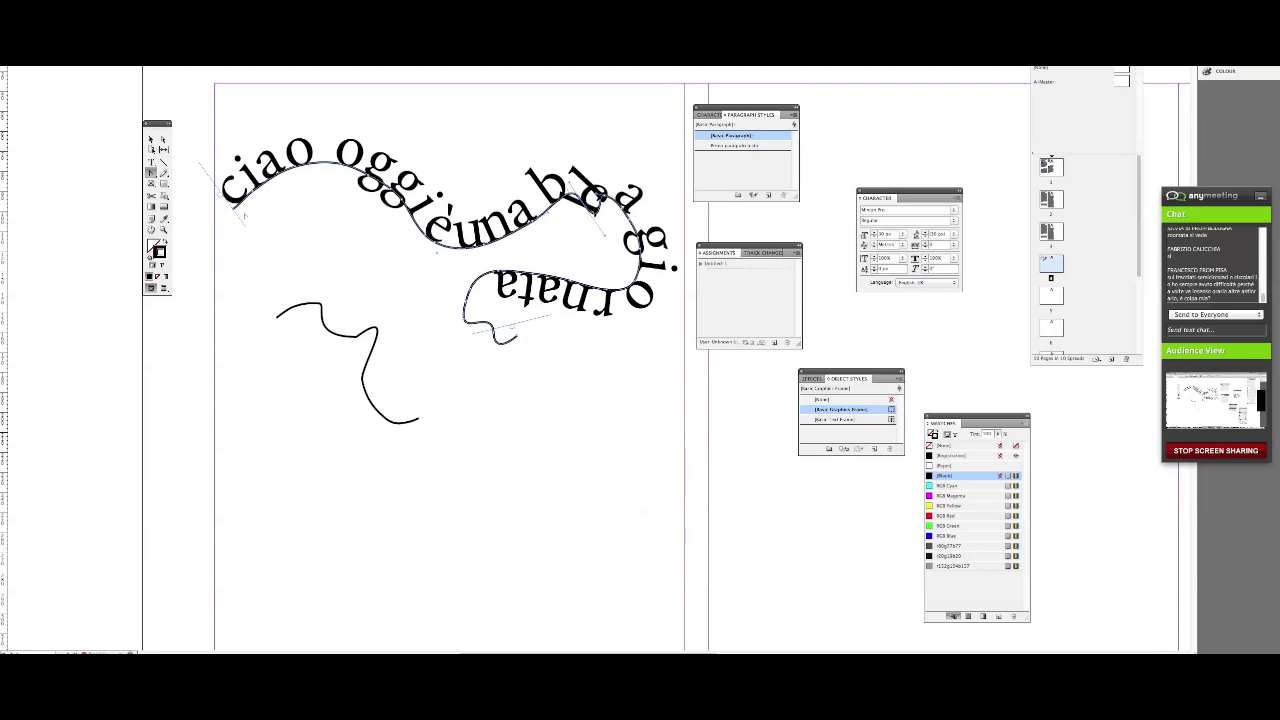
left_click_drag(245, 200, 215, 195)
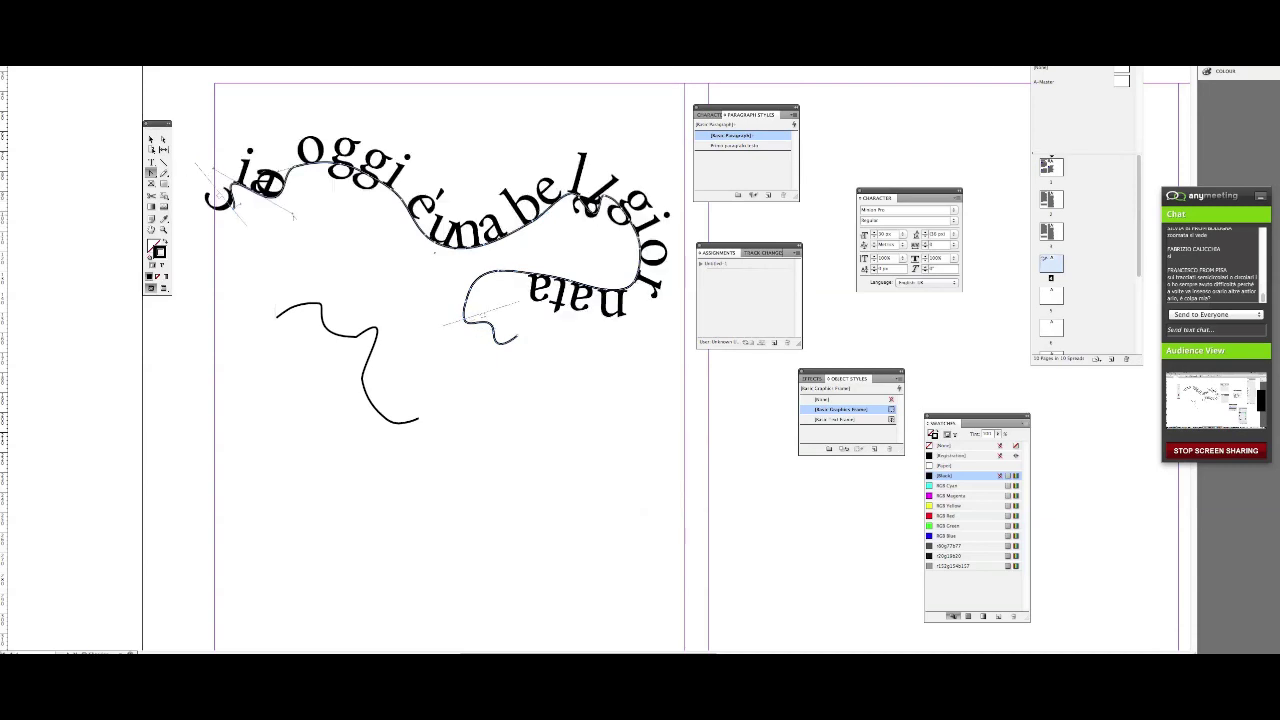
left_click_drag(293, 214, 343, 205)
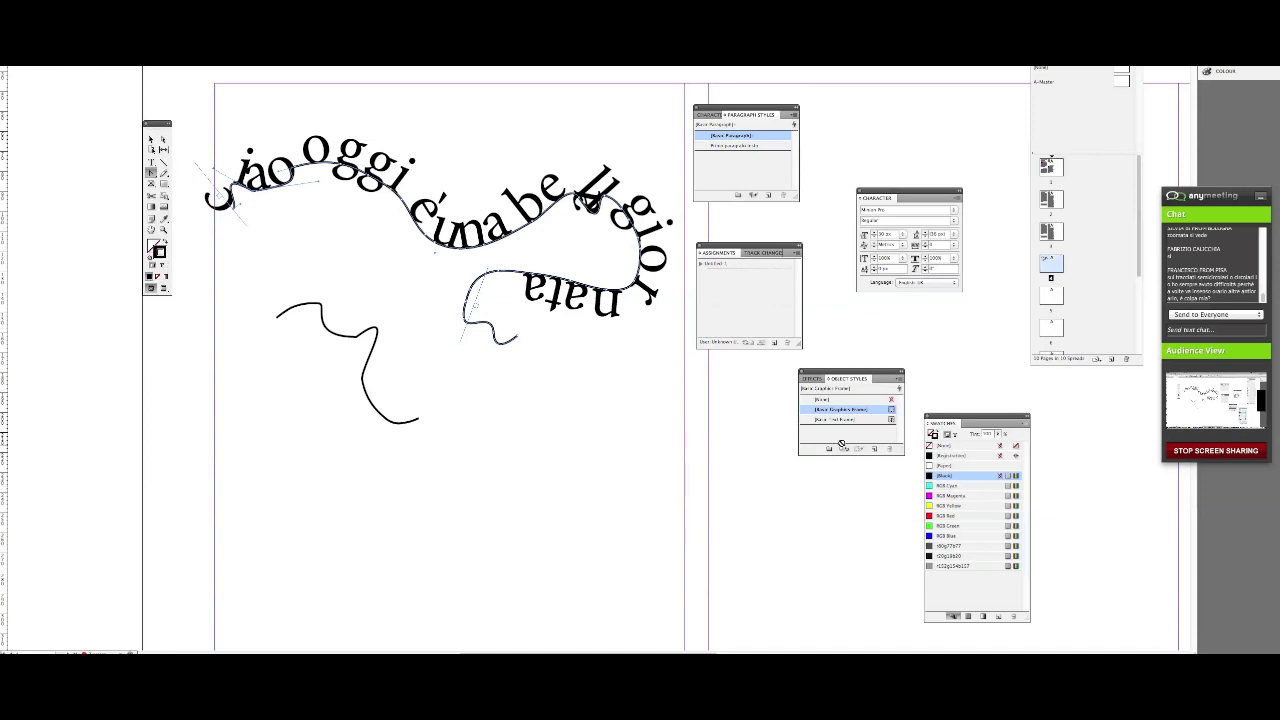
- Set the text path's stroke to [None] so only the text prints, and deselect everything
left_click(964, 447)
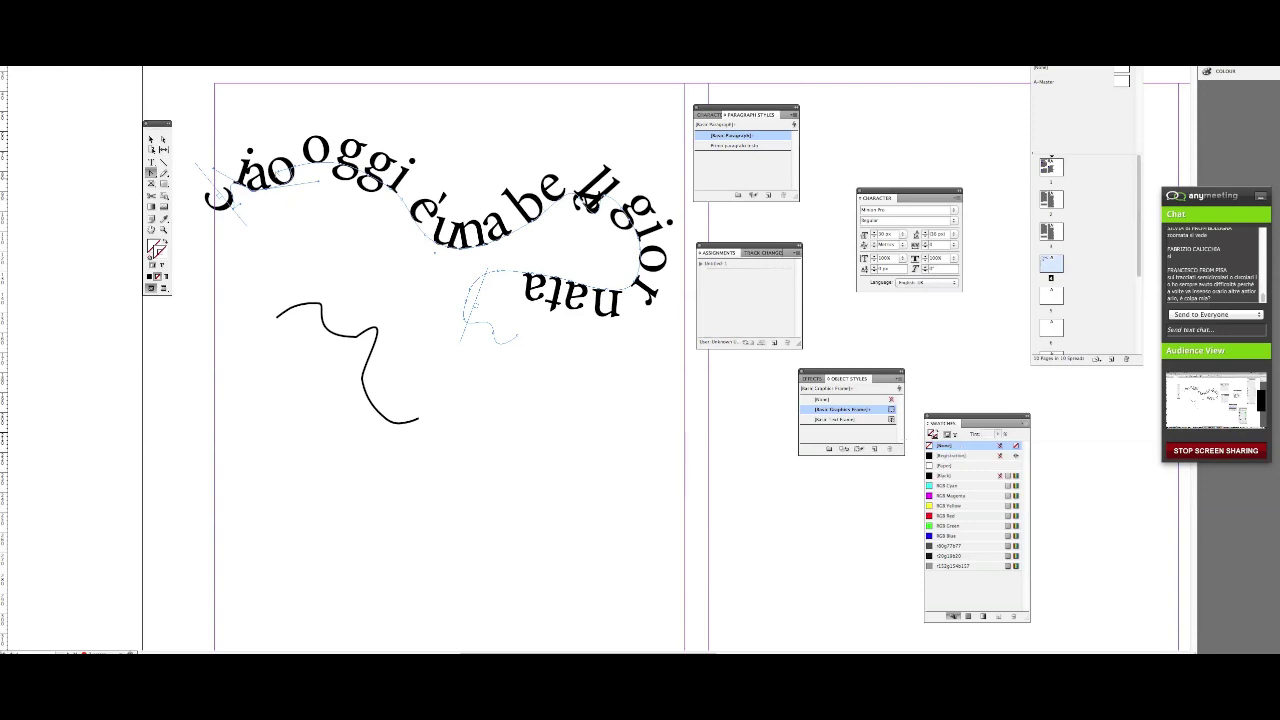
left_click(151, 139)
left_click(209, 127)
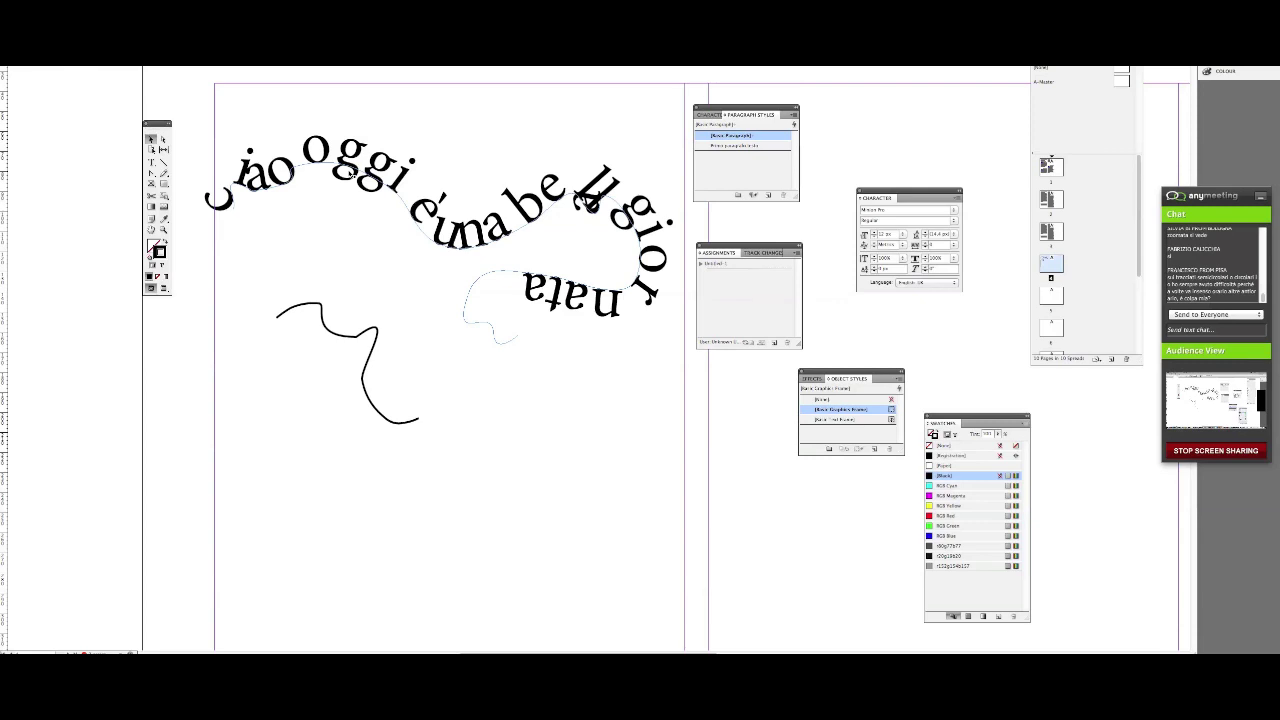
key("ctrl+shift+a")
- Draw a circle in the lower part of the page with the Ellipse tool and delete the wavy text path
left_click_drag(165, 186, 200, 199)
mouse_move(494, 384)
left_mouse_down()
mouse_move(649, 497)
mouse_move(657, 531)
mouse_move(640, 528)
left_mouse_up()
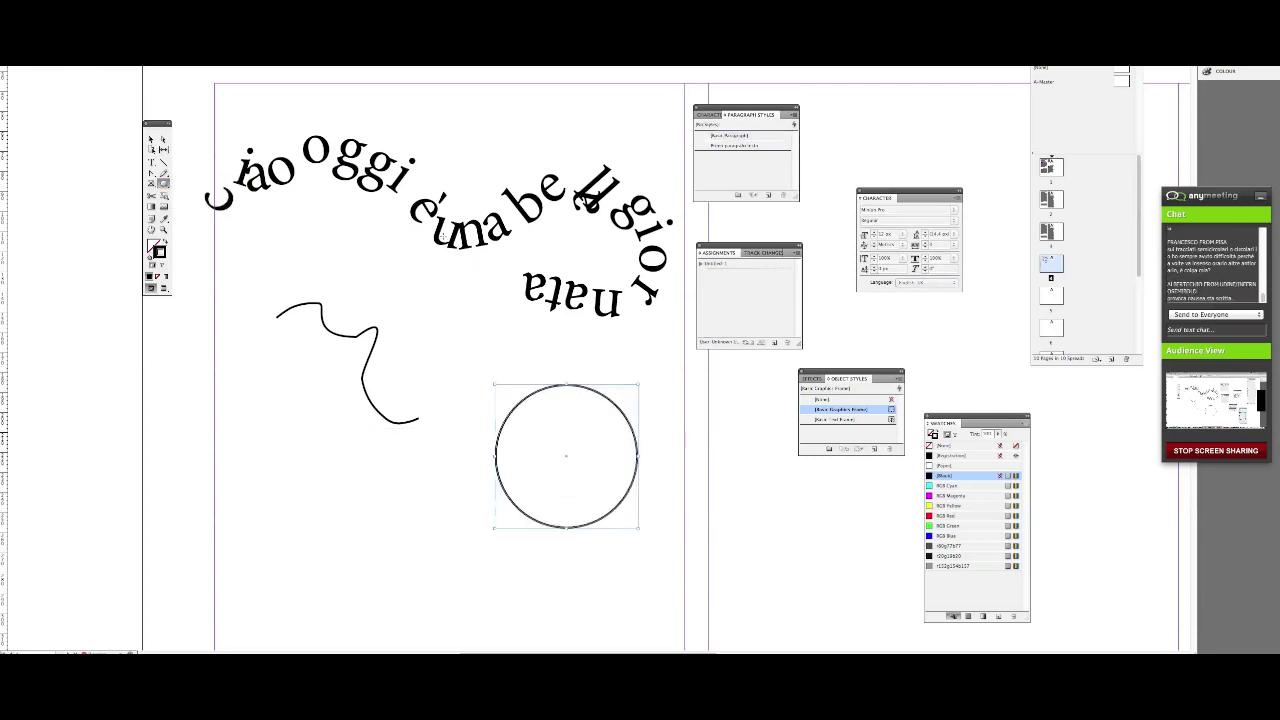
left_click(151, 139)
left_click(361, 181)
key("Delete")
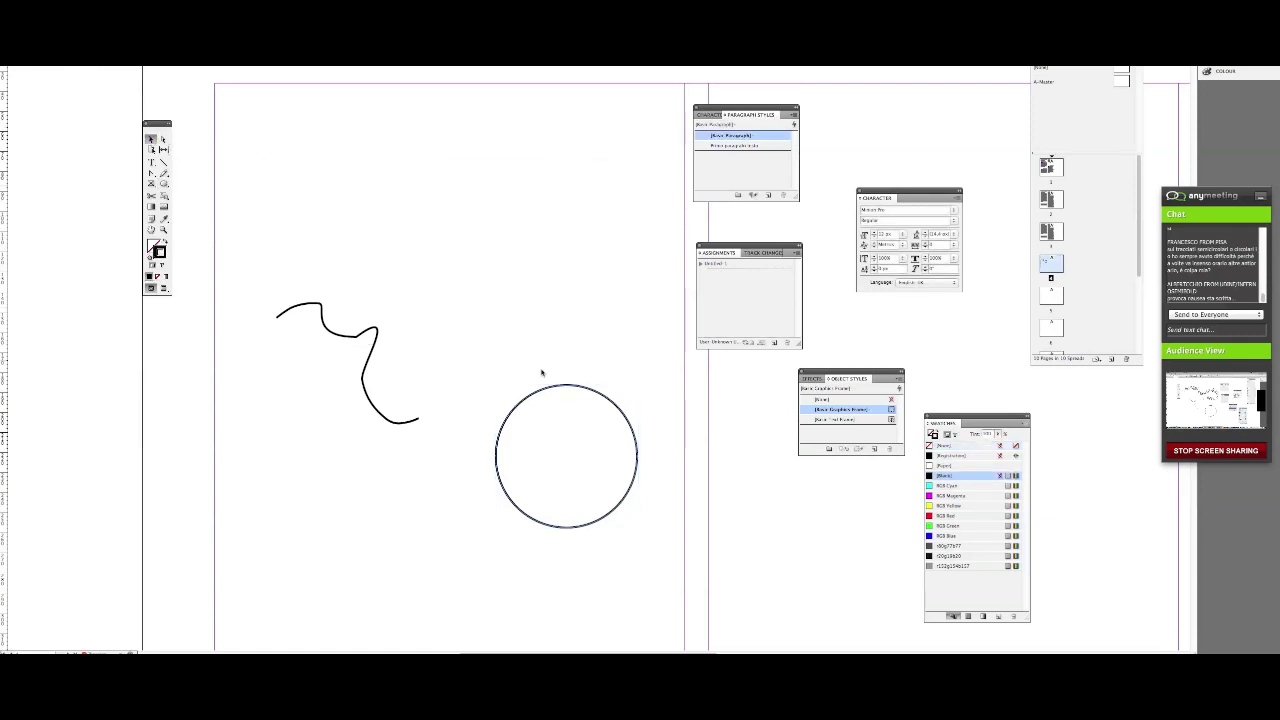
- Move the circle up the page and run filler text starting with "vhjv" around its outline using Type on a Path
left_click_drag(539, 397, 504, 265)
left_click(151, 162)
left_click_drag(151, 162, 195, 177)
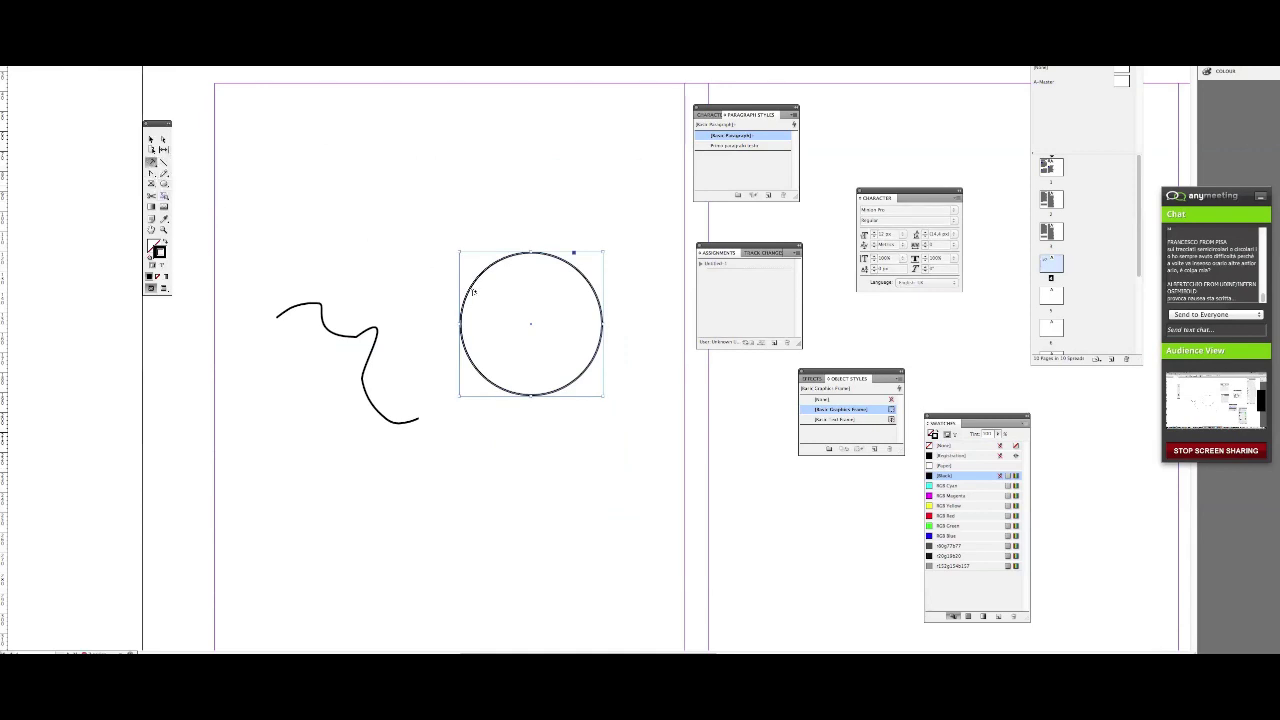
left_click(466, 287)
type("vhjv")
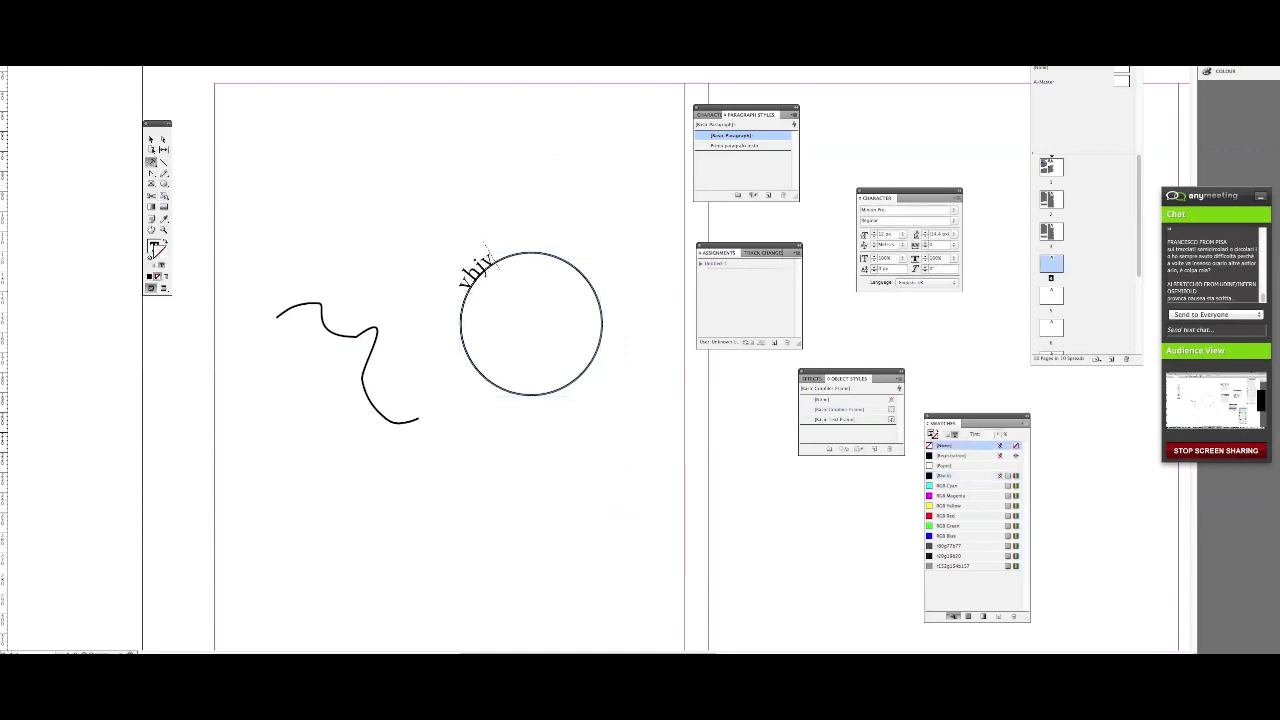
type("hvjhjvhjvhjvhjvhjvhjvhjvhjvhjvhjvhy")
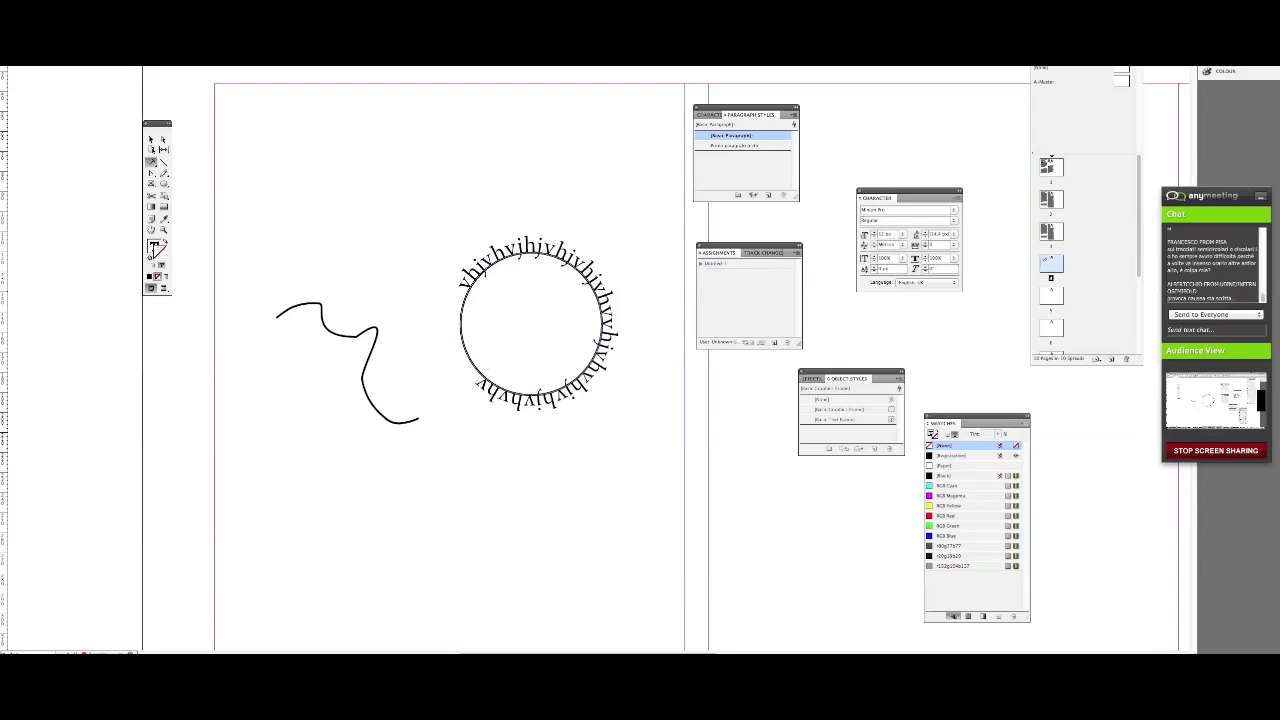
- Select all the filler text around the circle, from its last character back to the first
key("shift+Left")
key("shift+Left")
key("shift+Left")
key("shift+Left")
key("shift+Left")
key("shift+Left")
key("shift+Left")
key("shift+Left")
key("shift+Left")
key("shift+Left")
key("shift+Left")
key("shift+Left")
key("shift+Left")
key("shift+Left")
key("shift+Left")
key("shift+Left")
key("shift+Left")
key("shift+Left")
key("shift+Left")
key("shift+Left")
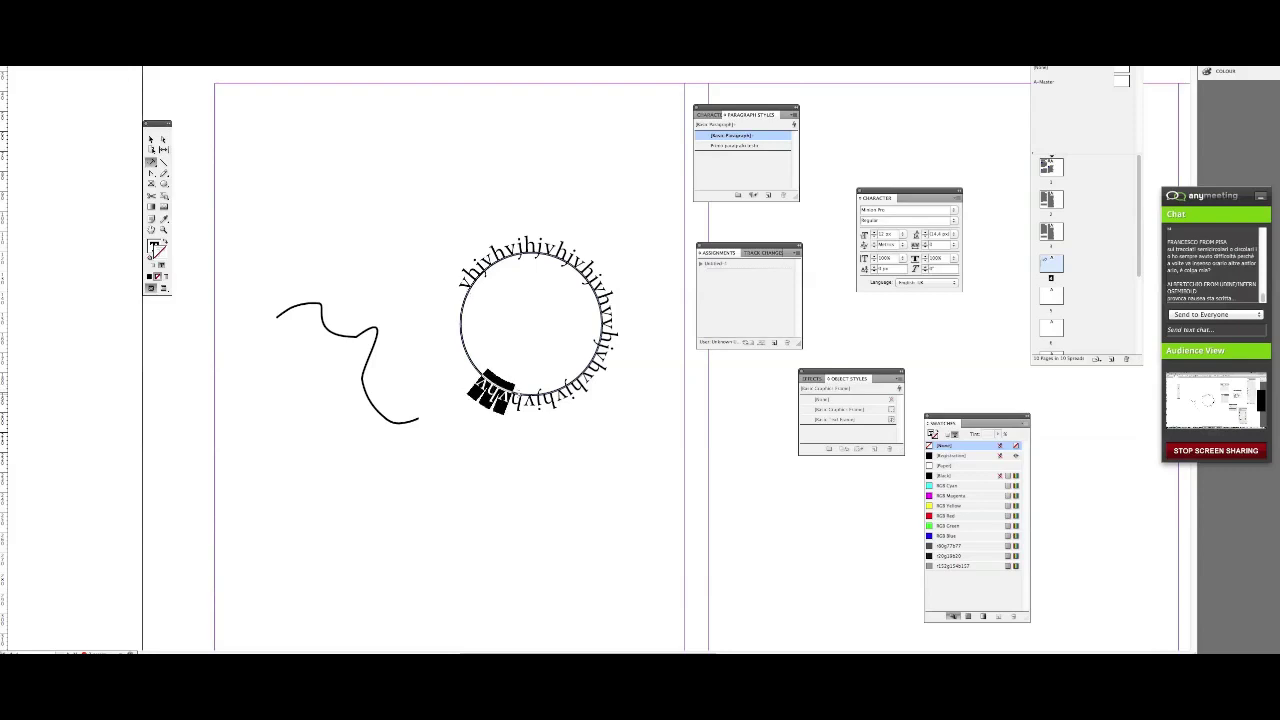
key("shift+Left")
key("shift+Left")
key("shift+Left")
key("shift+Left")
key("shift+Left")
key("shift+Left")
key("shift+Left")
key("shift+Left")
key("shift+Left")
key("shift+Left")
key("shift+Left")
key("shift+Left")
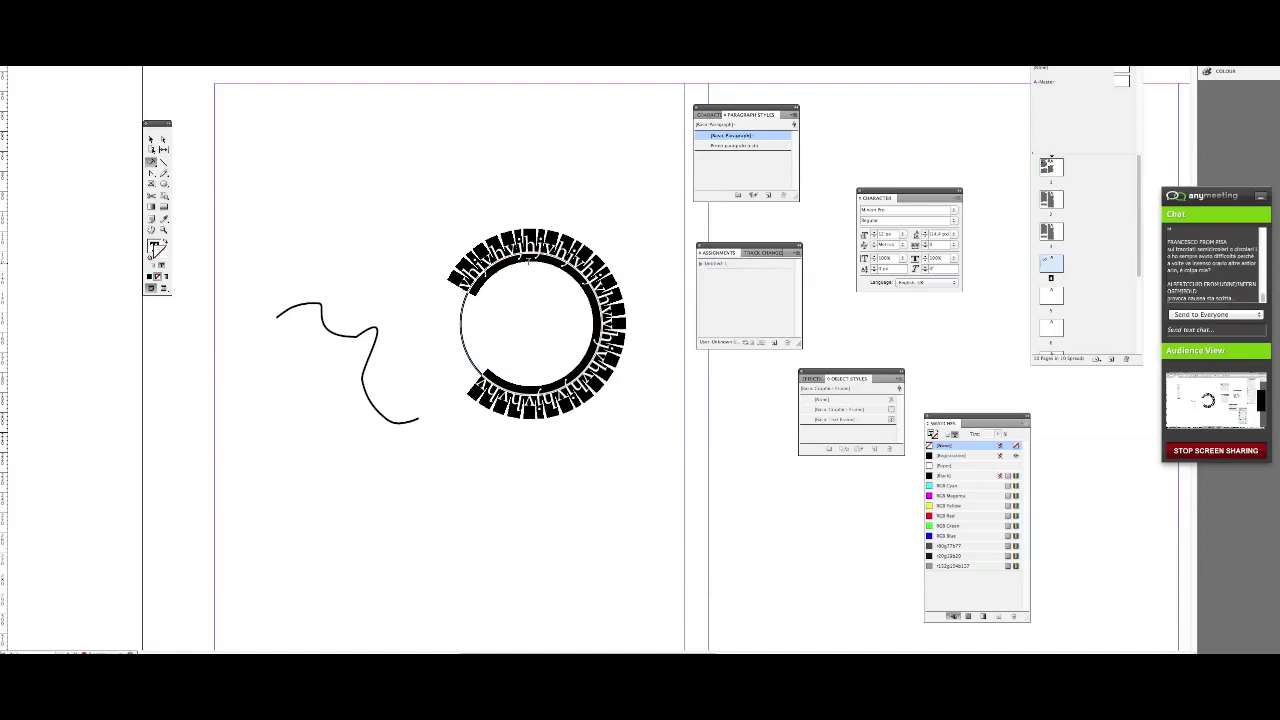
- Draw a closed, irregular curved shape above the circle with the Pen tool
left_click(162, 188)
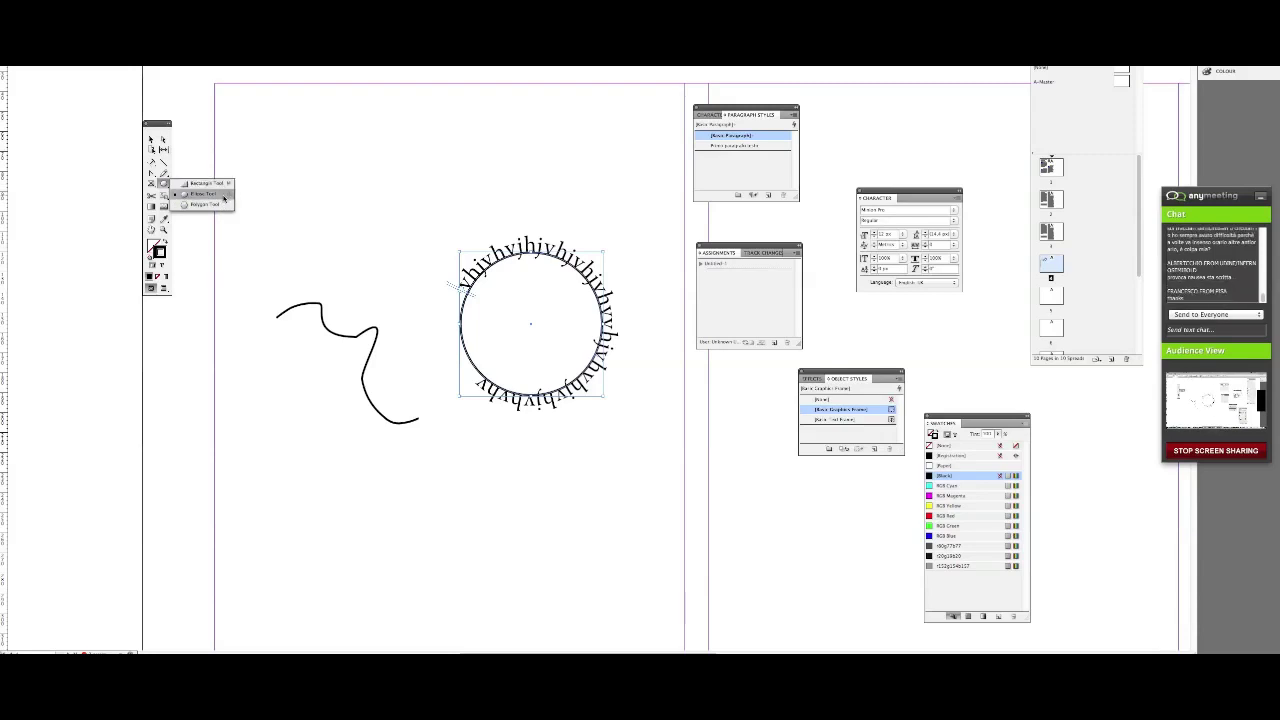
left_click(200, 183)
left_click(151, 172)
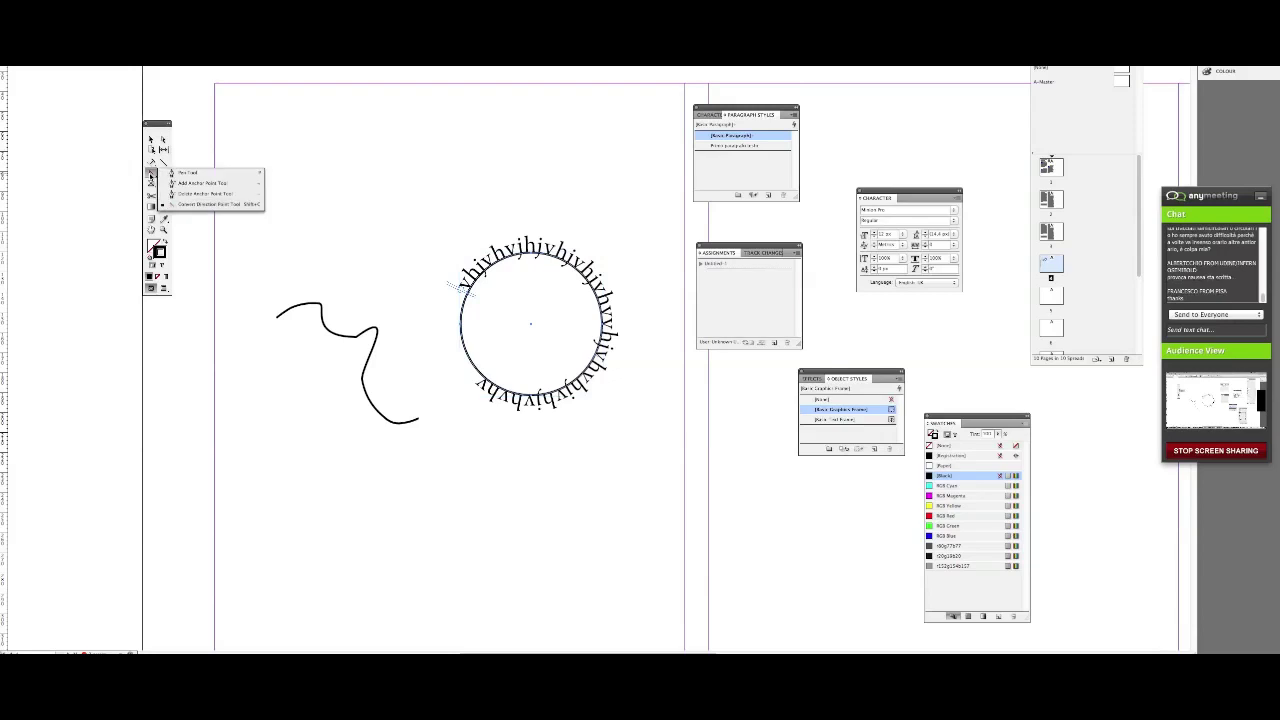
left_click(237, 176)
left_click_drag(298, 159, 340, 170)
left_click_drag(408, 142, 500, 177)
left_click_drag(416, 212, 367, 260)
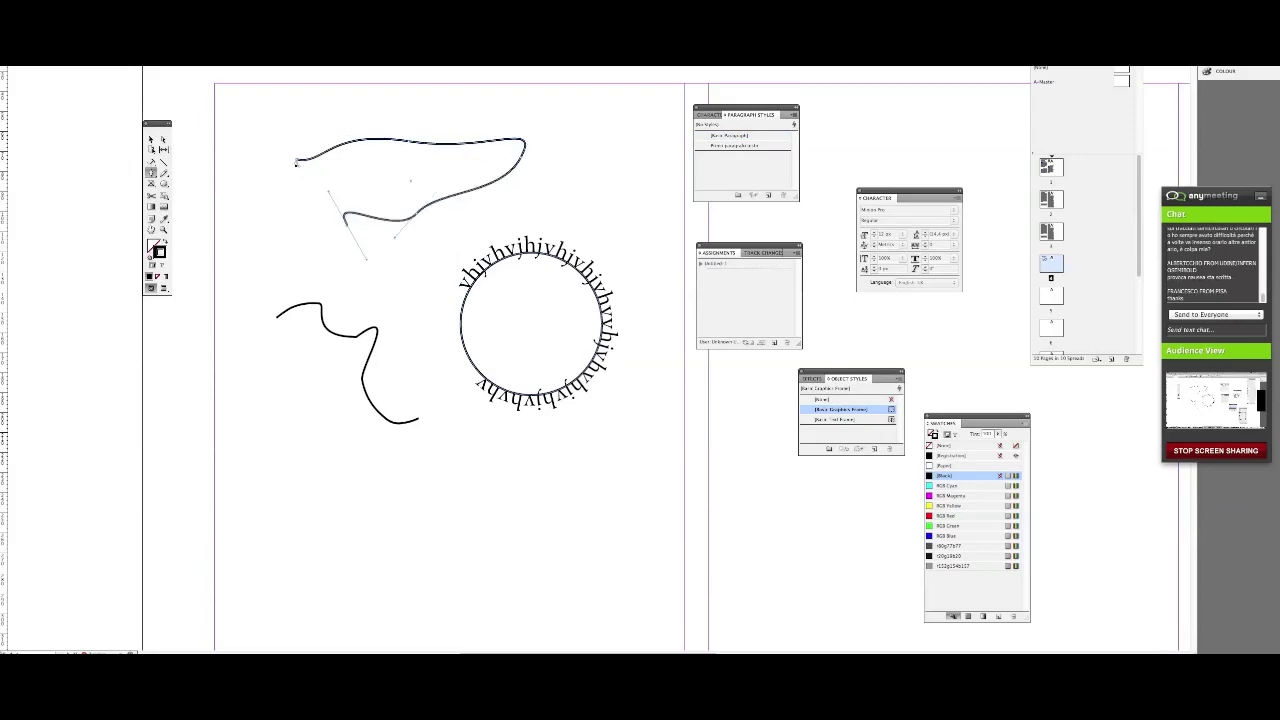
left_click_drag(297, 162, 284, 102)
left_click(152, 140)
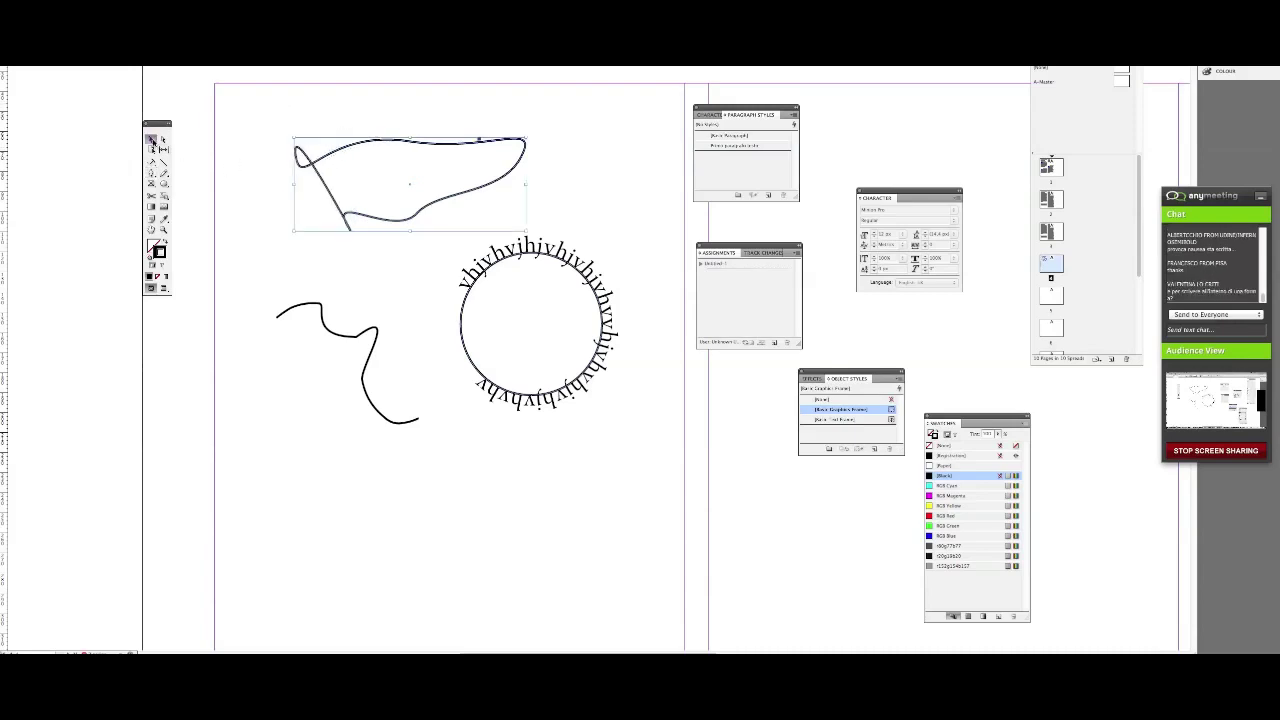
- Clear the page by deleting the circle with text, the S-shaped curve and the irregular shape
left_click(557, 257)
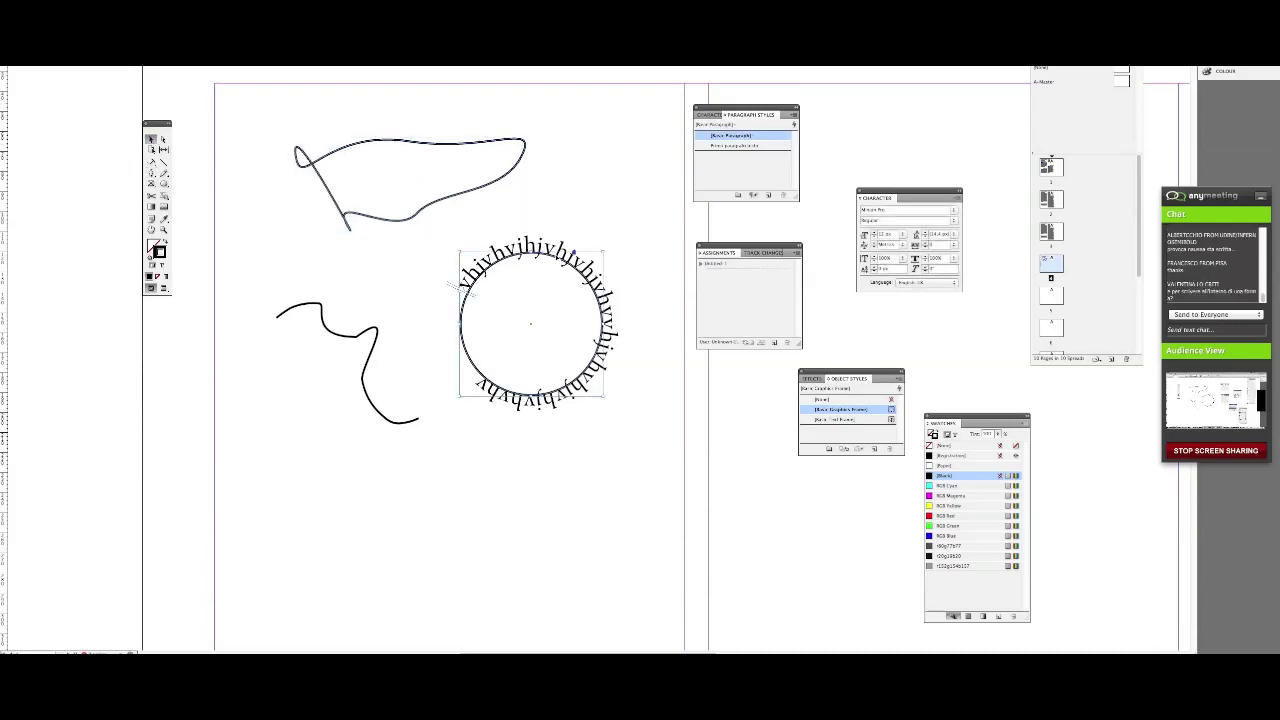
key("Delete")
left_click_drag(504, 300, 300, 367)
key("Delete")
left_click(477, 141)
key("Delete")
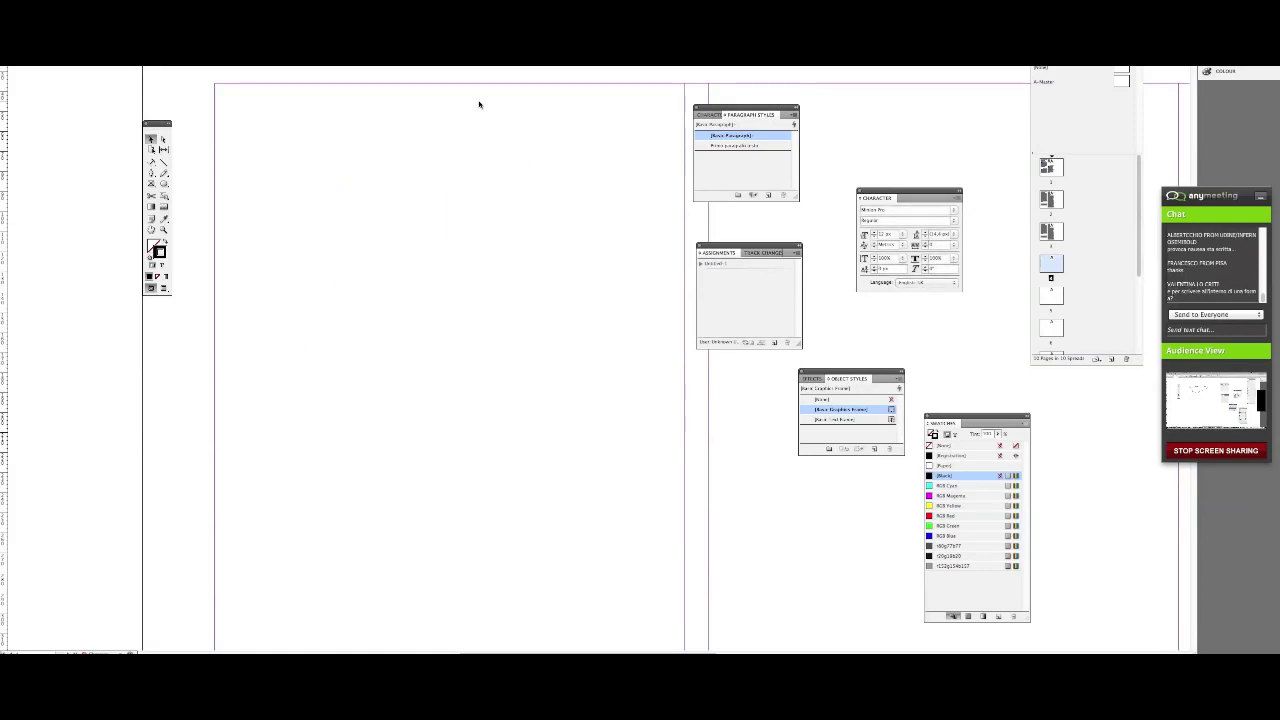
- Draw a new near-circular ellipse in the upper part of the empty page
left_click(164, 185)
left_click(188, 194)
left_click_drag(331, 168, 468, 299)
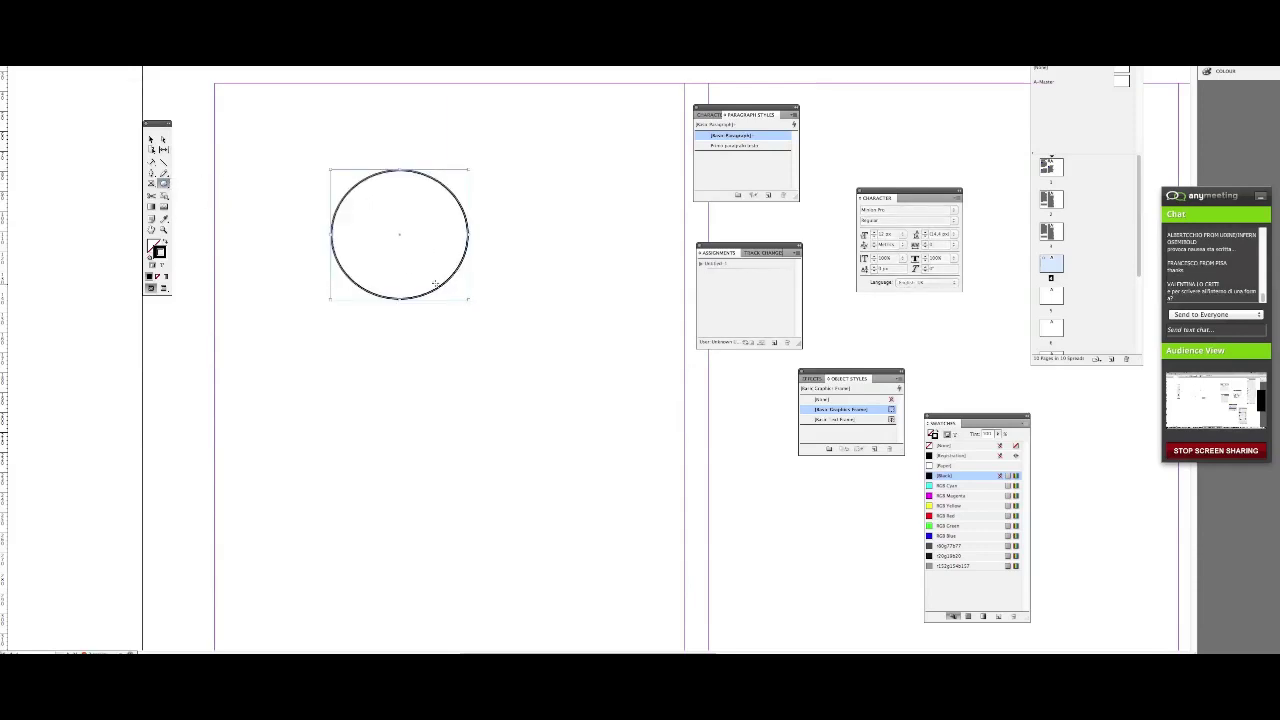
- Give the ellipse an RGB Yellow fill and an RGB Blue stroke
left_click(156, 249)
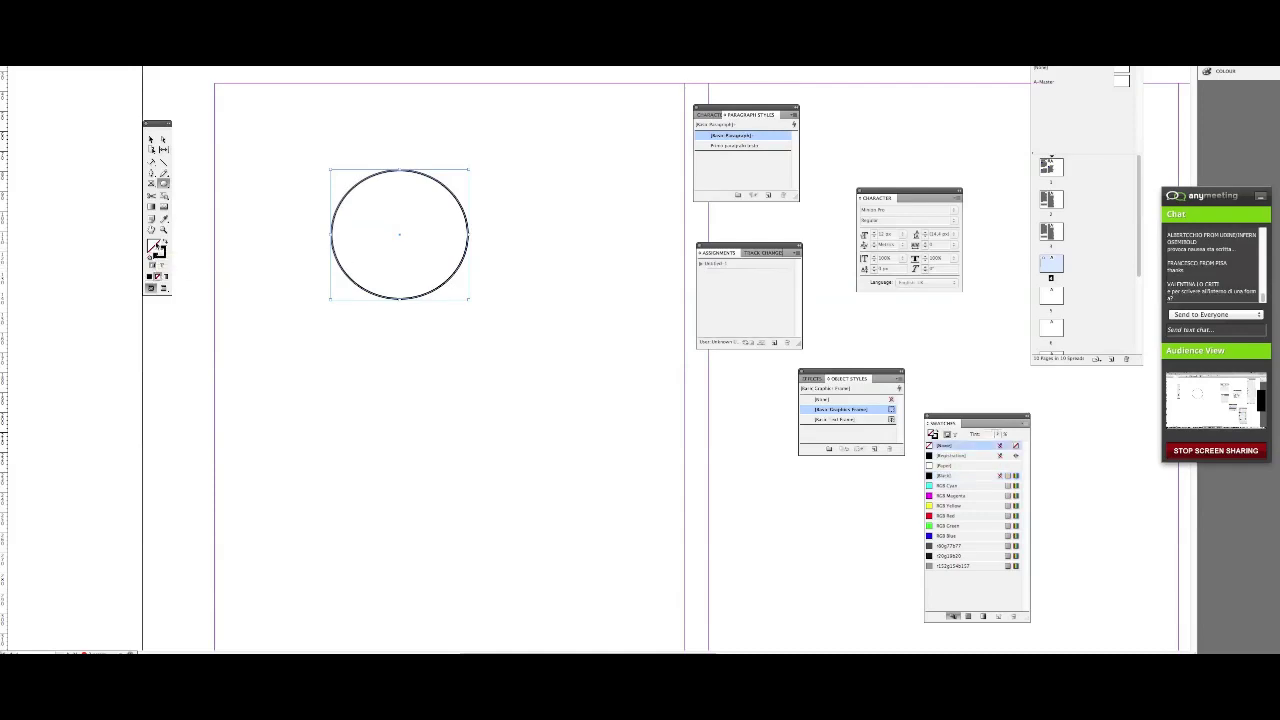
left_click(964, 505)
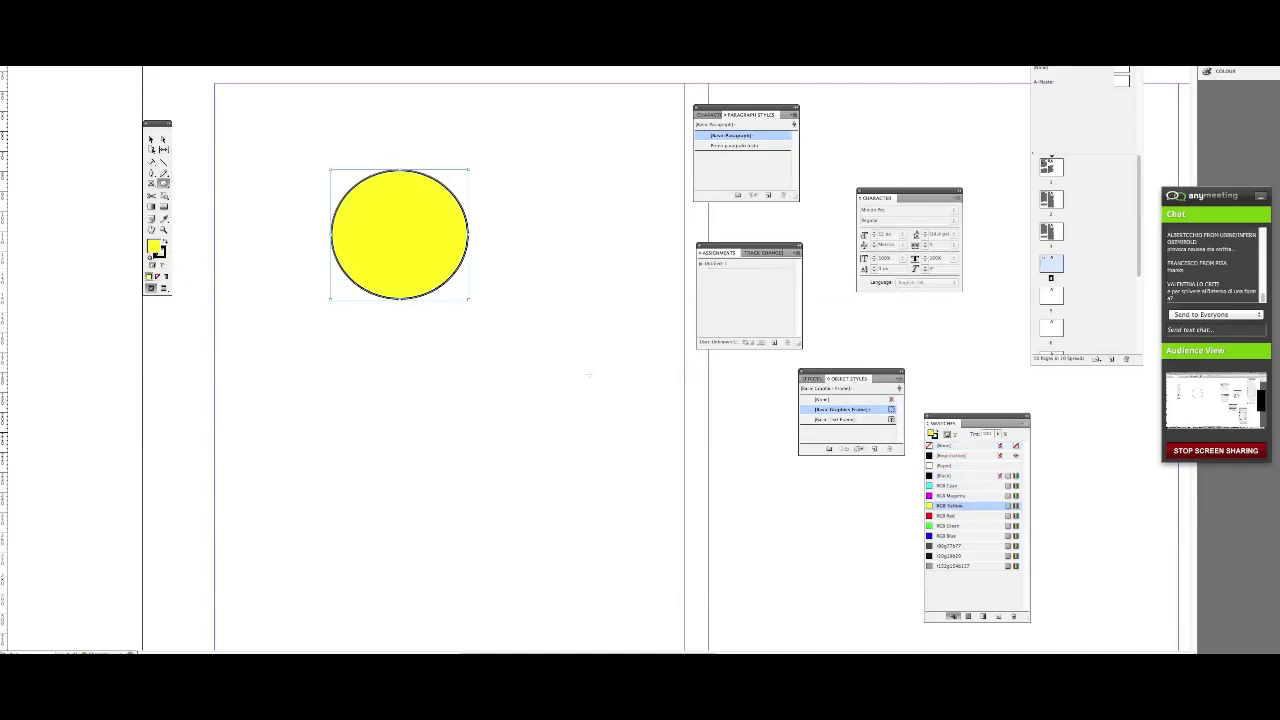
key("x")
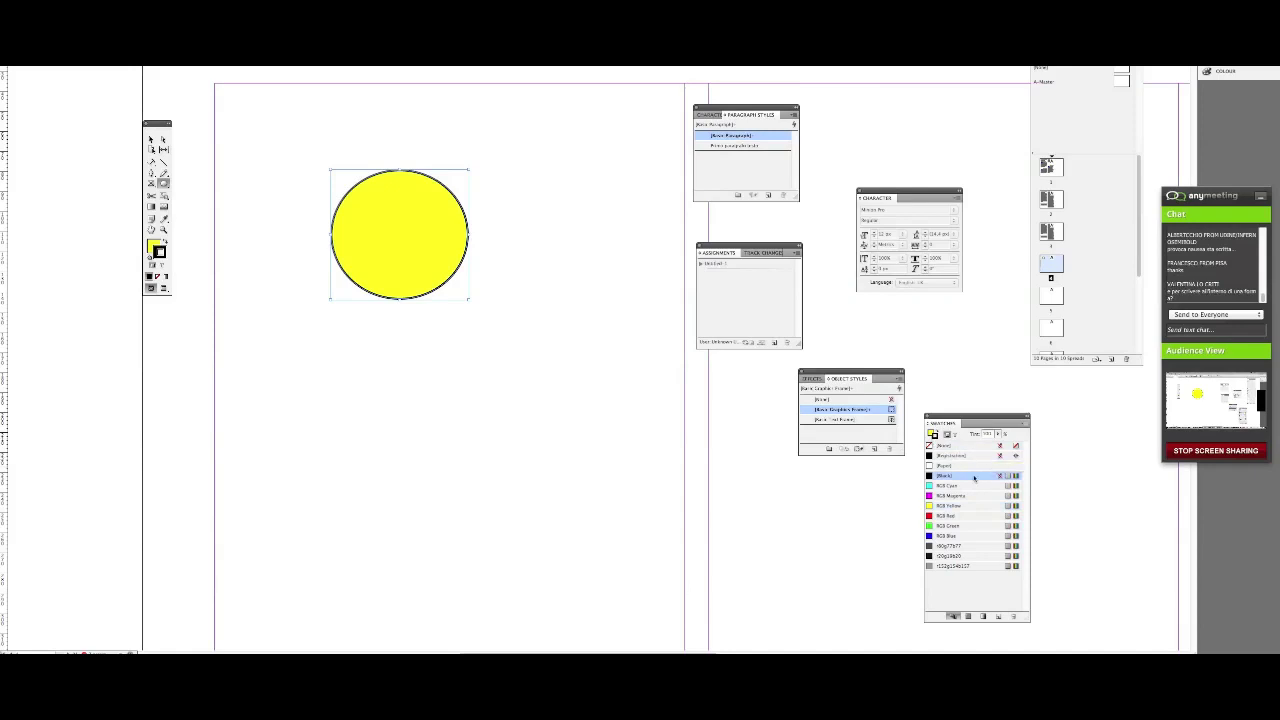
left_click(955, 537)
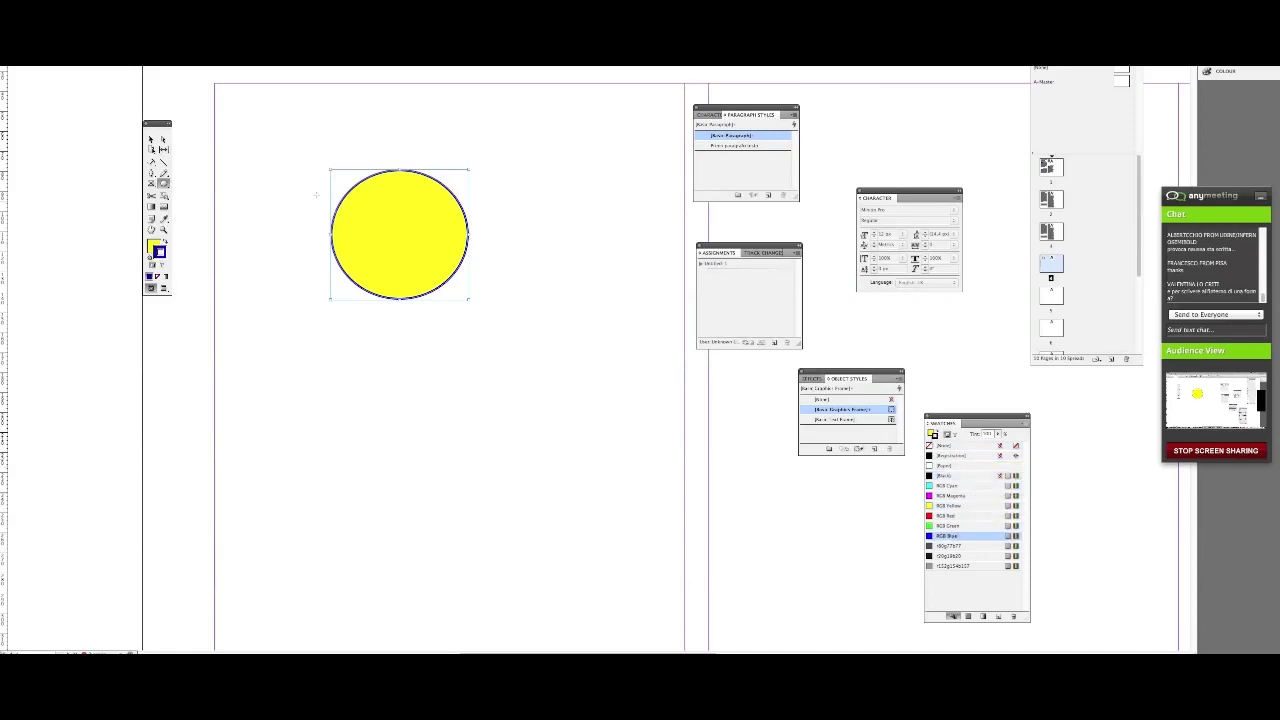
- Bring the object styles and effects palette next to the yellow ellipse and show its Effects settings
left_click(151, 139)
left_click_drag(824, 372, 559, 157)
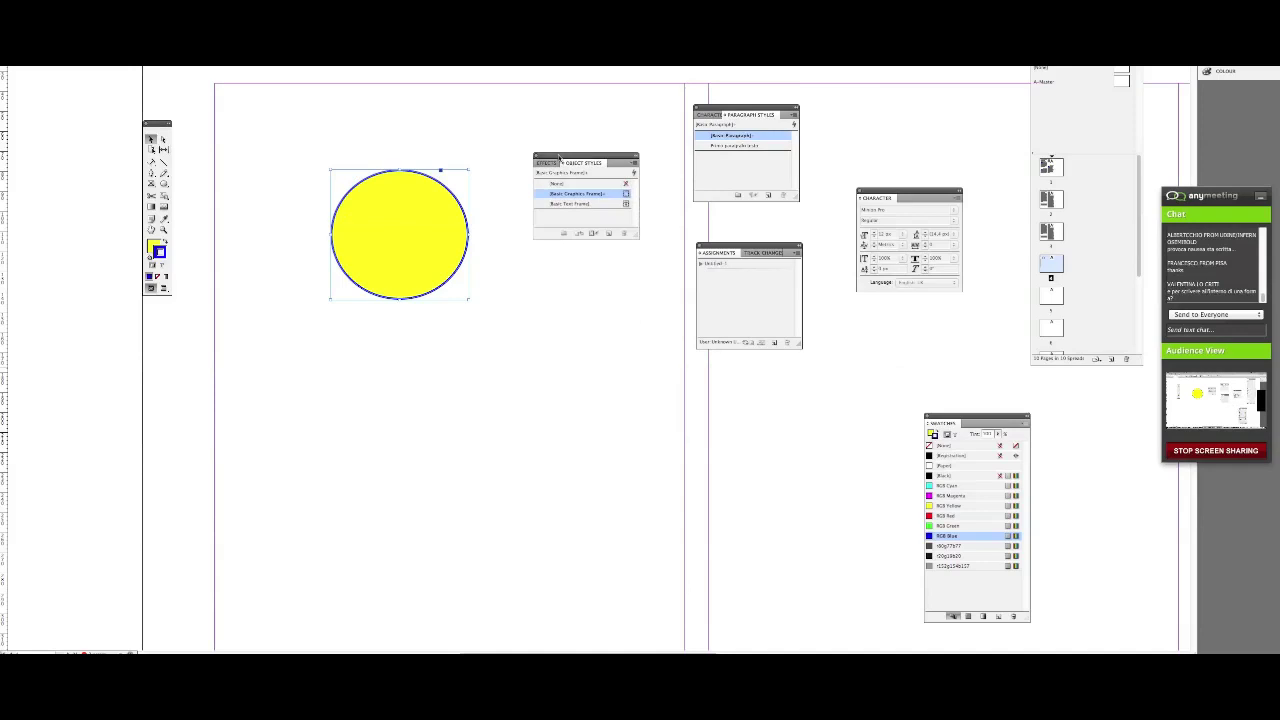
left_click(546, 163)
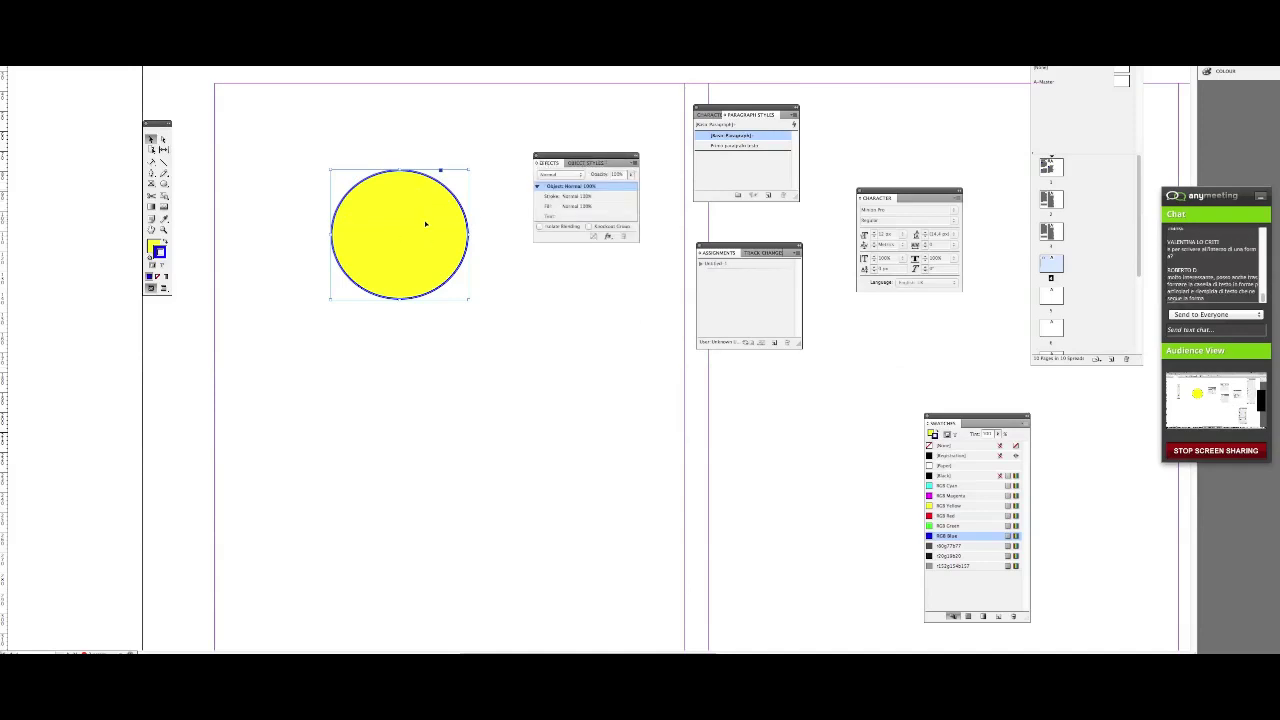
- Duplicate the yellow circle diagonally upward so the copy overlaps the original, and move the Effects palette clear of it
left_click_drag(400, 234, 440, 169)
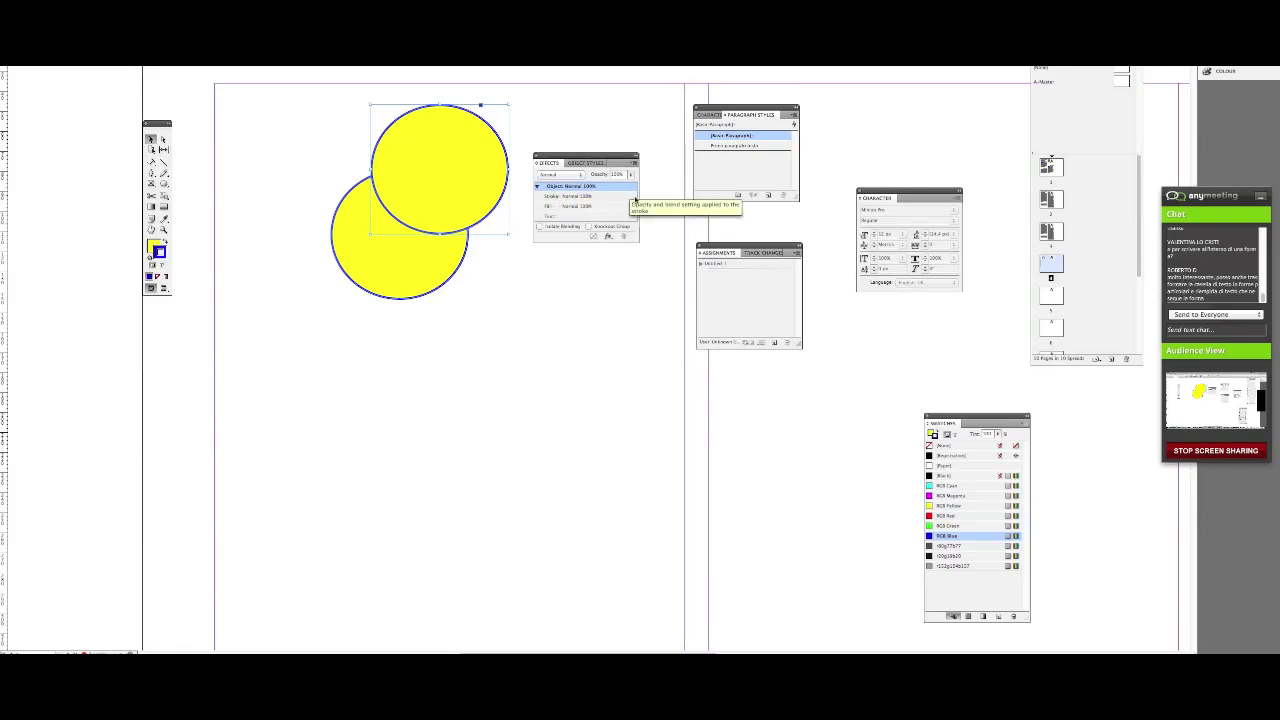
left_click_drag(619, 160, 649, 116)
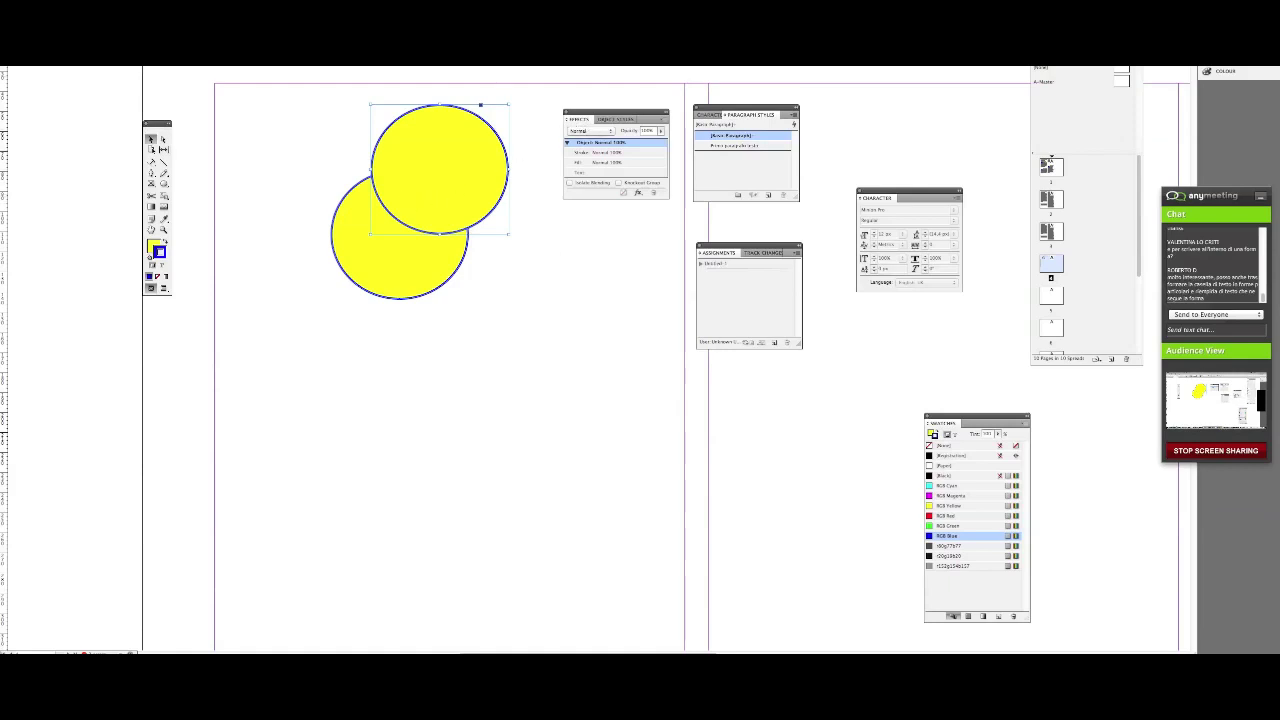
- Try the Multiply, Overlay and Darken blending modes on the upper circle and settle on Lighten
left_click(606, 131)
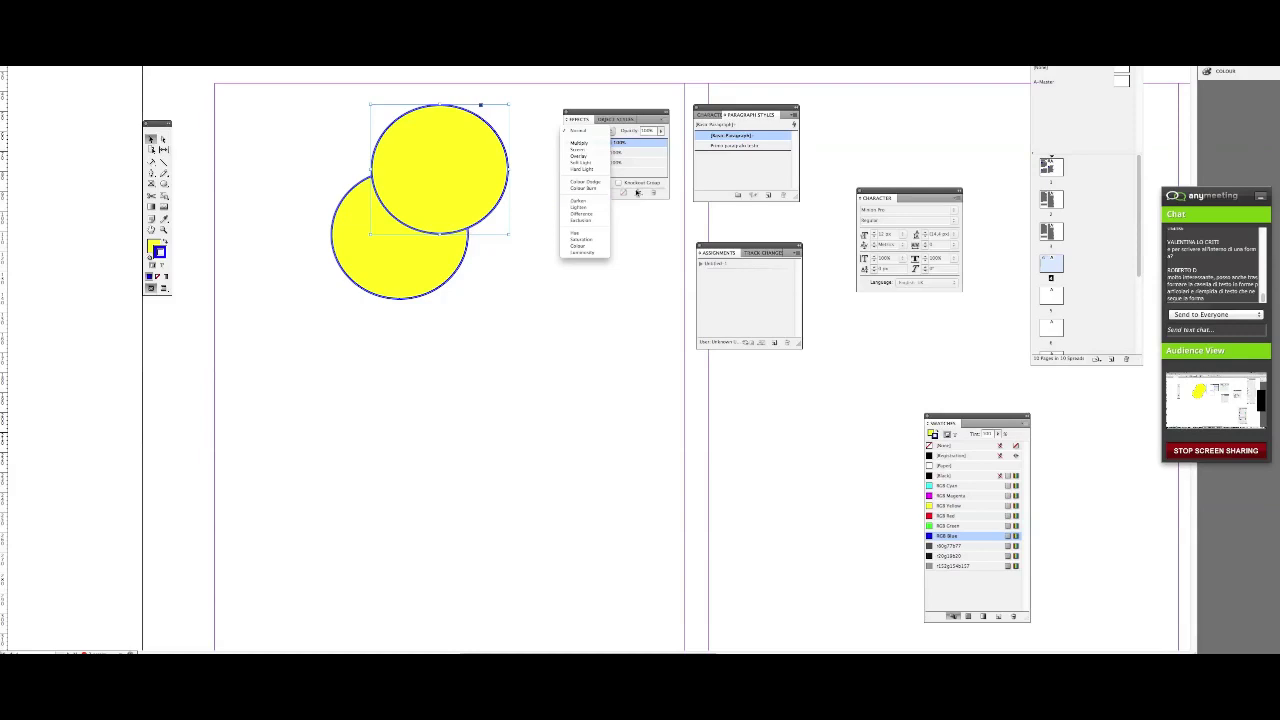
left_click(606, 143)
left_click(608, 132)
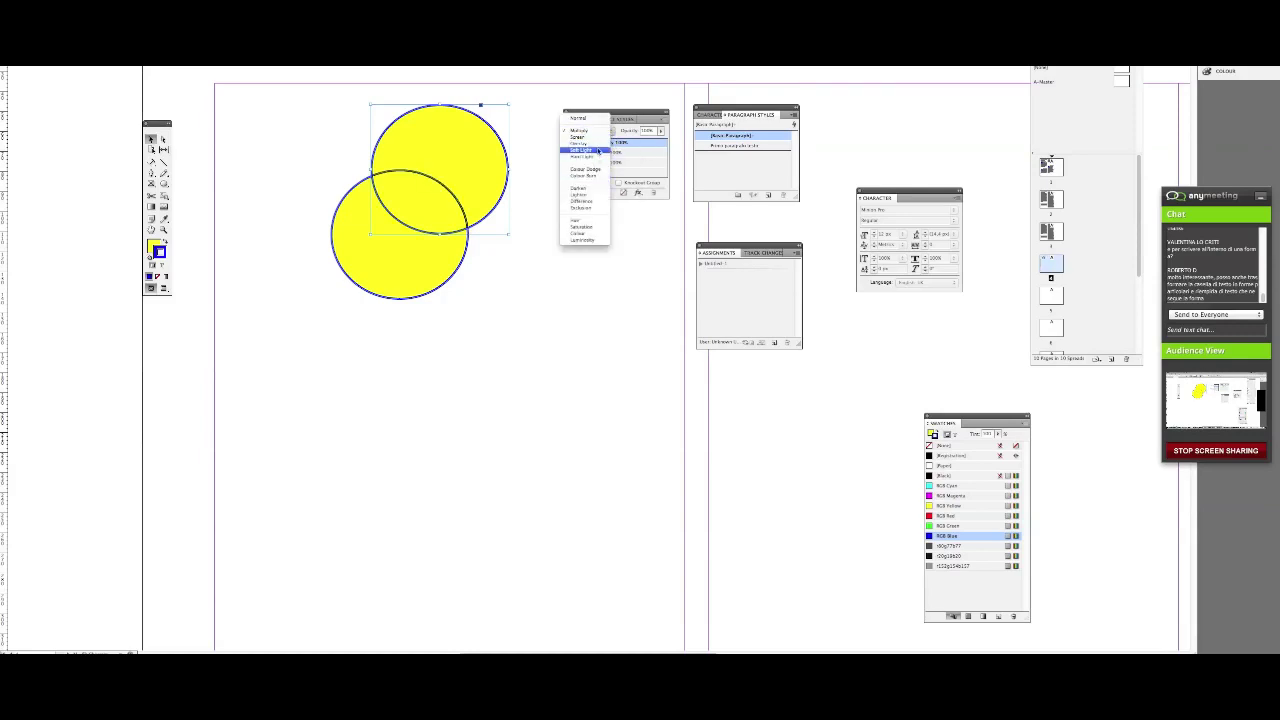
left_click(592, 143)
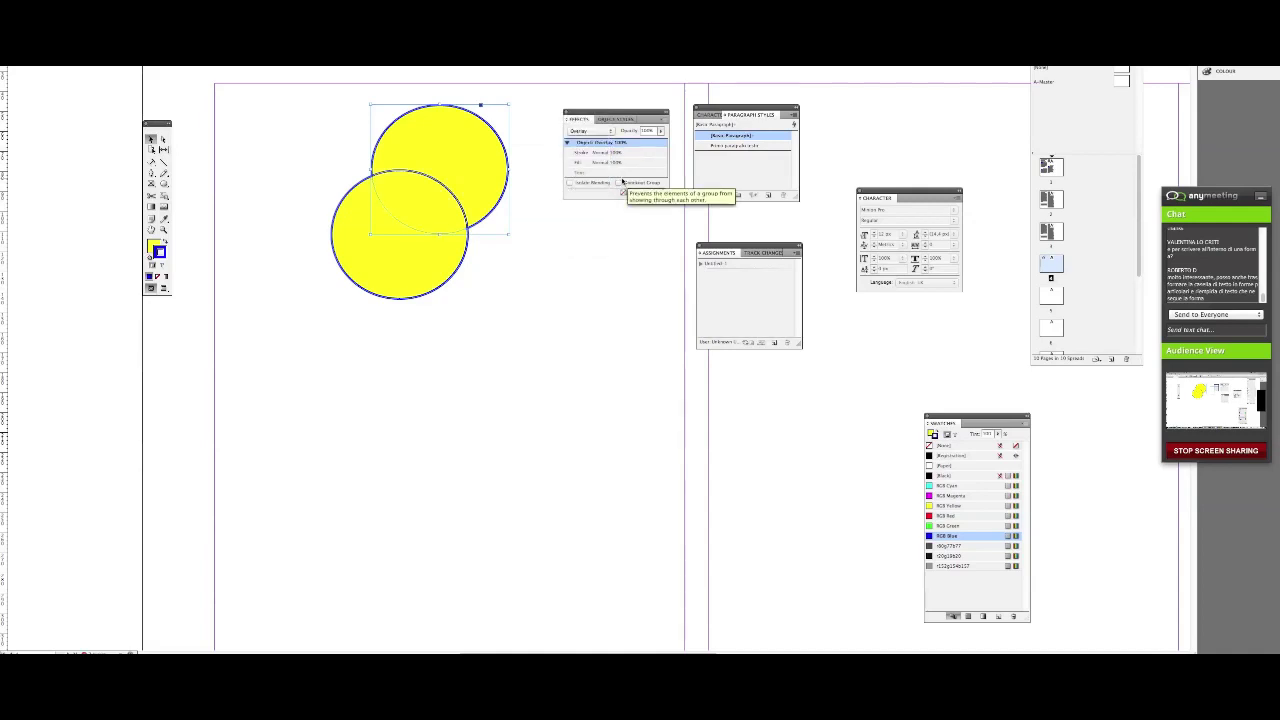
left_click(590, 131)
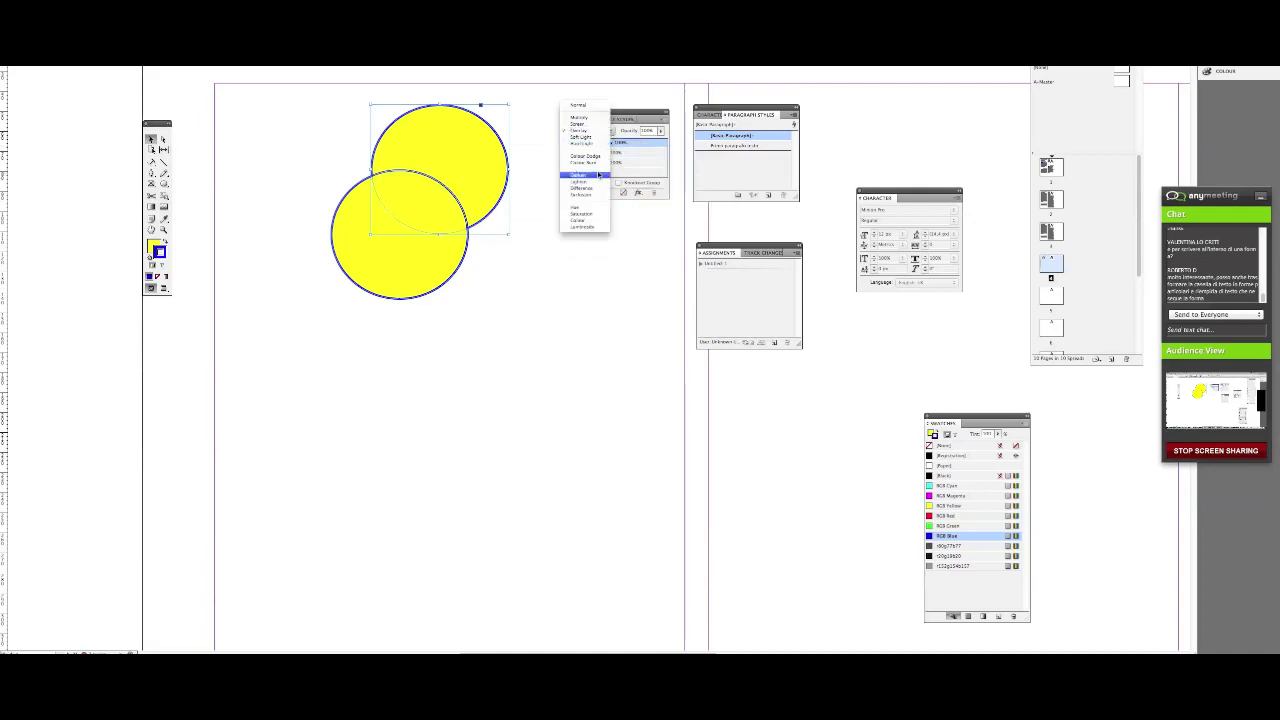
left_click(597, 177)
left_click(594, 131)
left_click(597, 143)
- Lower the opacity of the circle blended with Lighten and move it beside the original, still partly overlapping
left_click(620, 157)
left_click(660, 131)
left_click_drag(660, 140, 633, 147)
left_click(573, 242)
left_click_drag(490, 200, 557, 258)
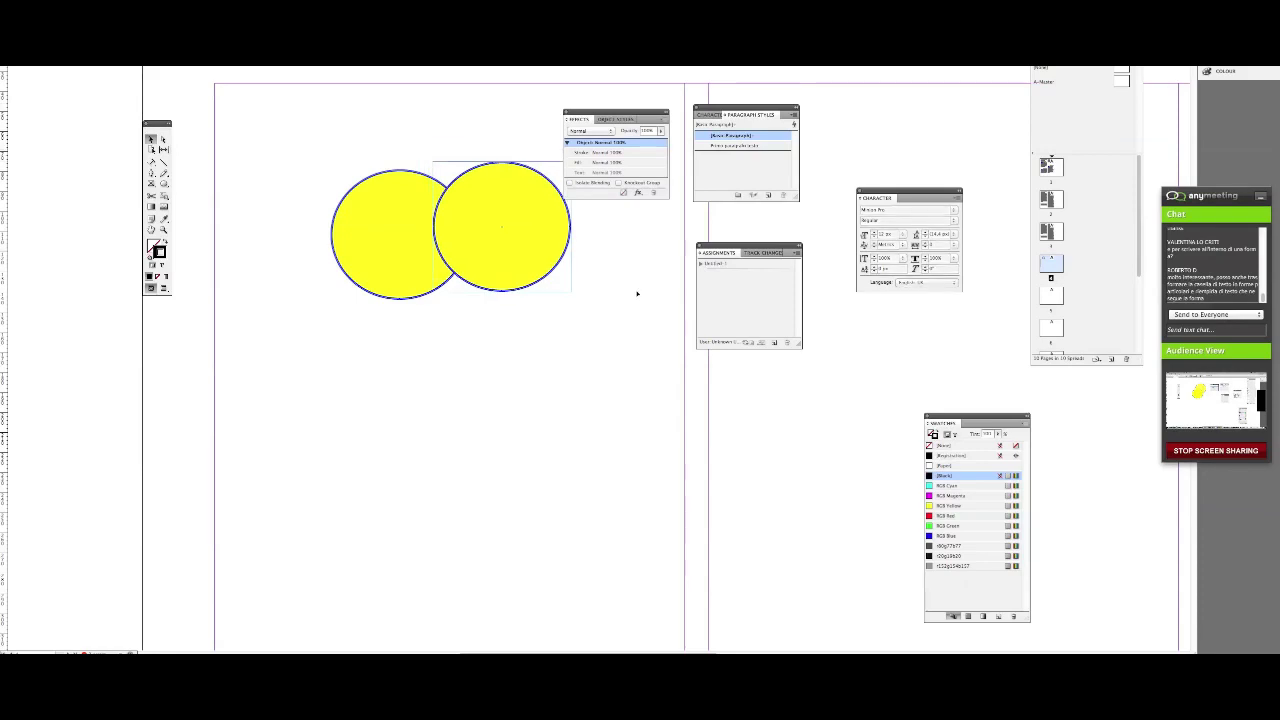
left_click(645, 283)
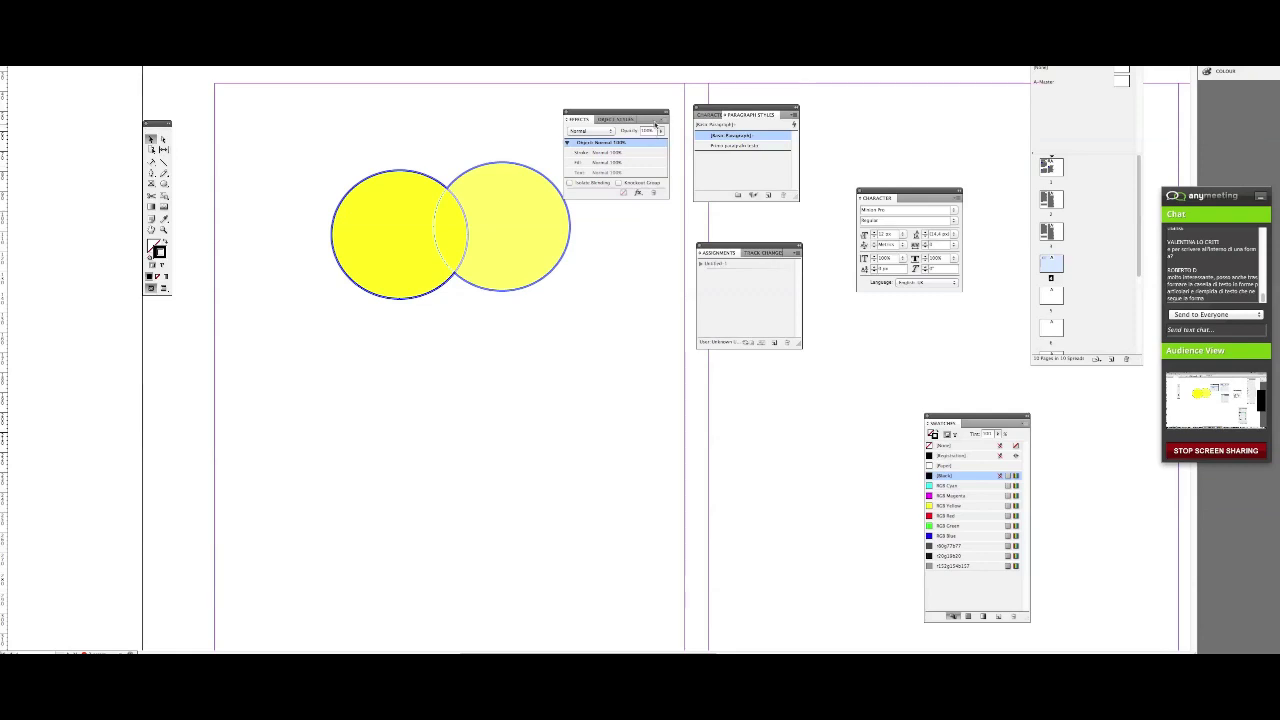
- With no object selected, enable a drop shadow of size 10 px and a Bevel and Emboss effect using global light
left_click_drag(620, 111, 630, 83)
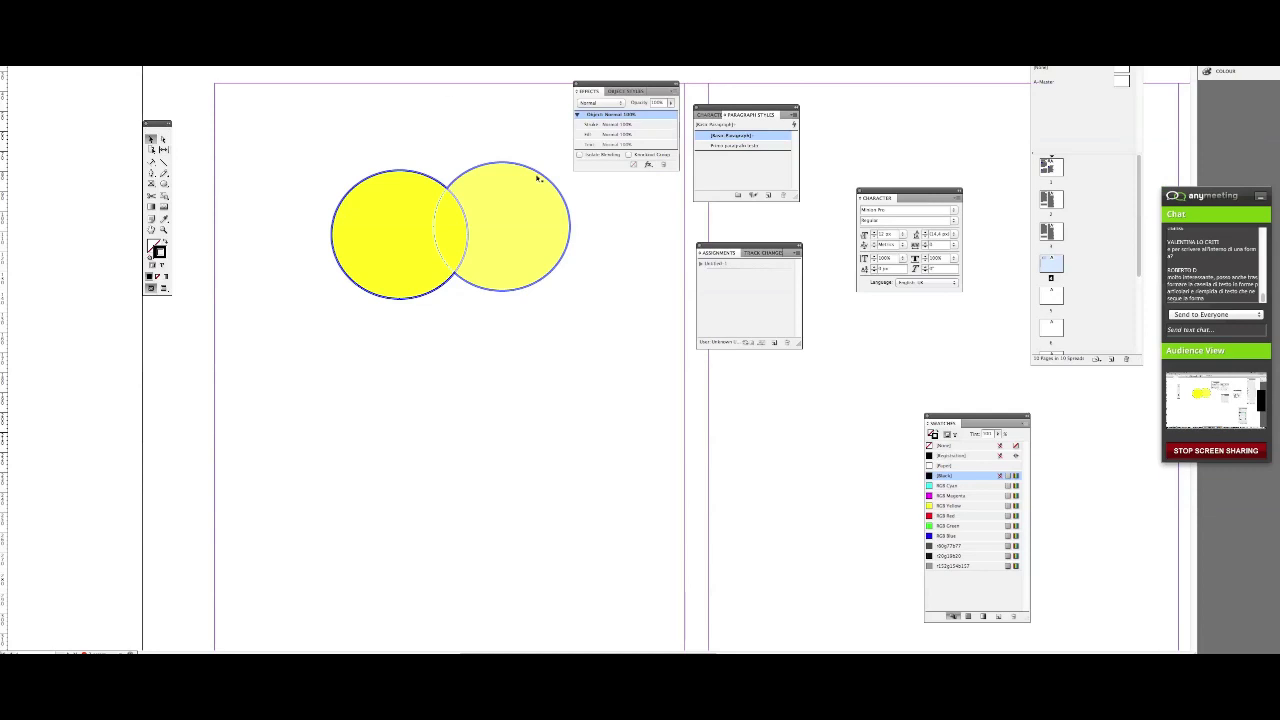
left_click(648, 165)
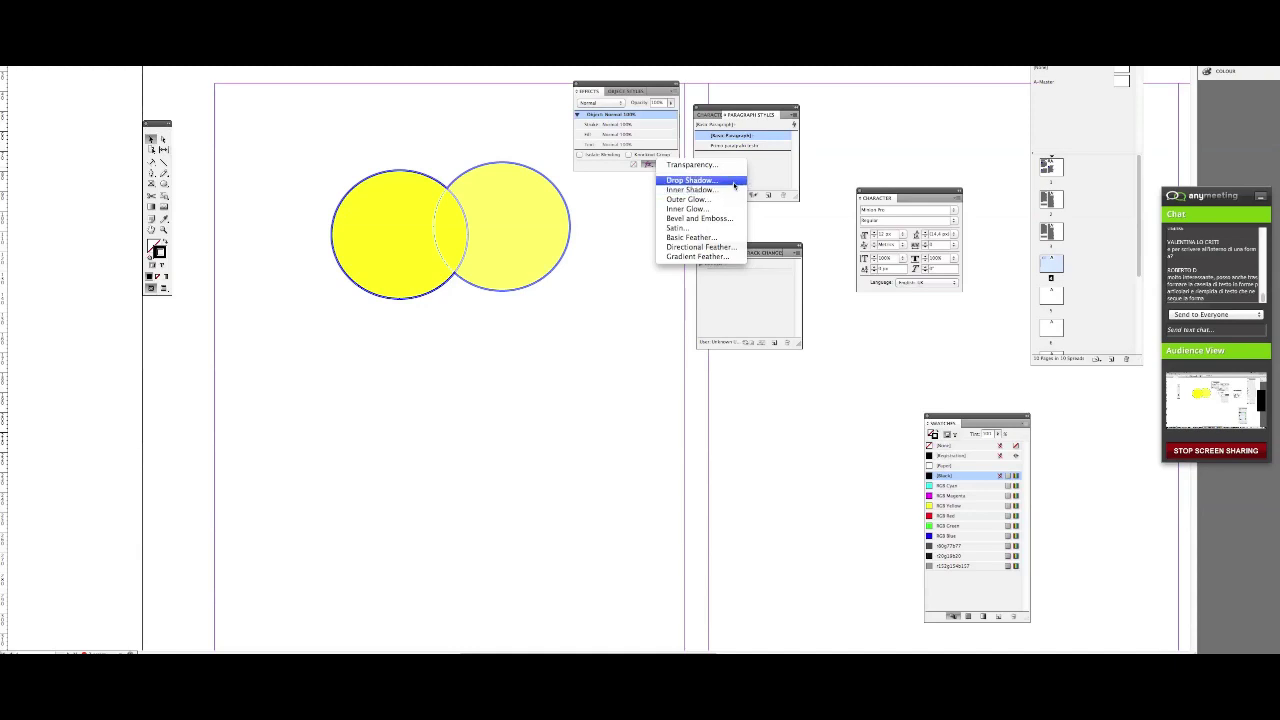
left_click(733, 184)
left_click_drag(674, 245, 782, 254)
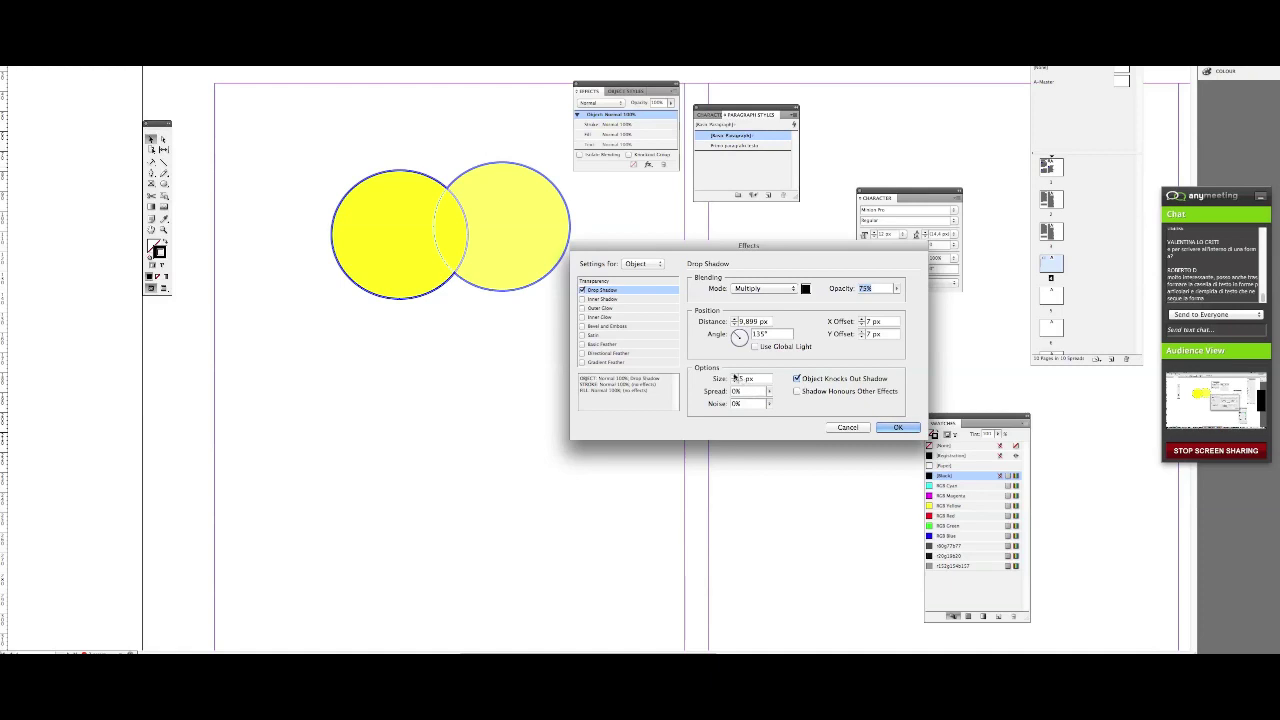
double_click(740, 378)
type("10")
left_click(606, 326)
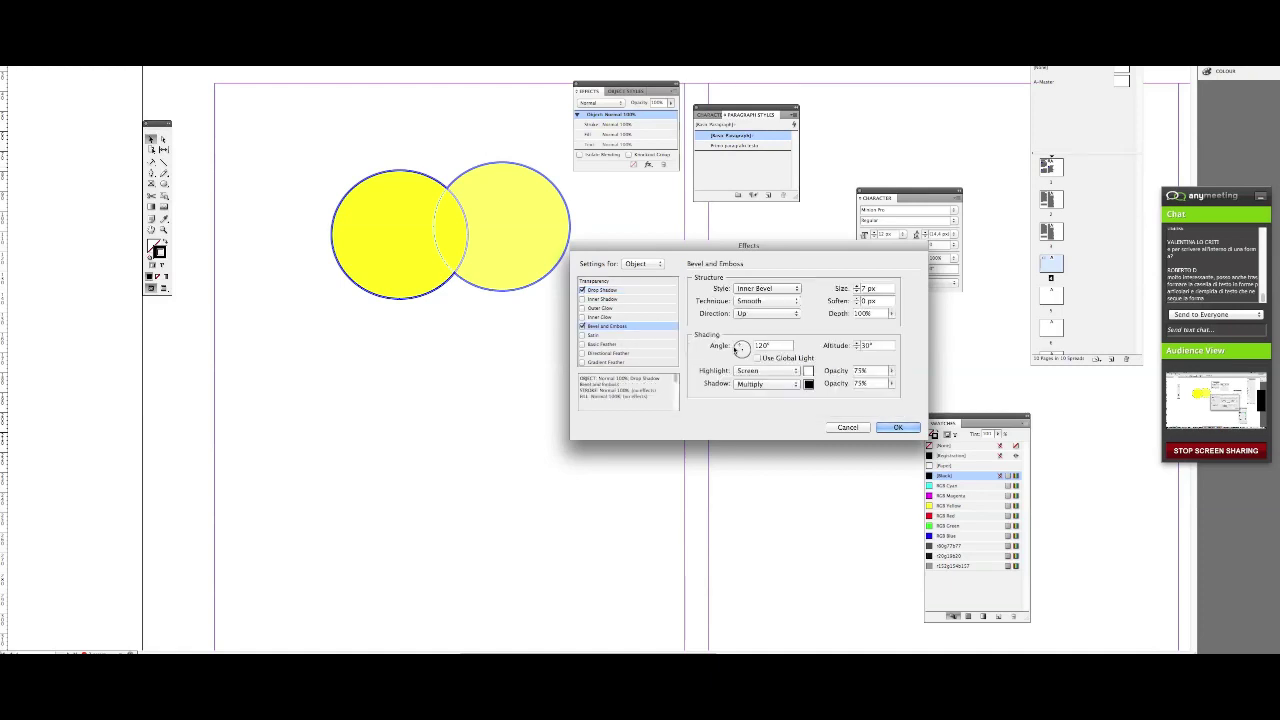
left_click(790, 358)
left_click(893, 427)
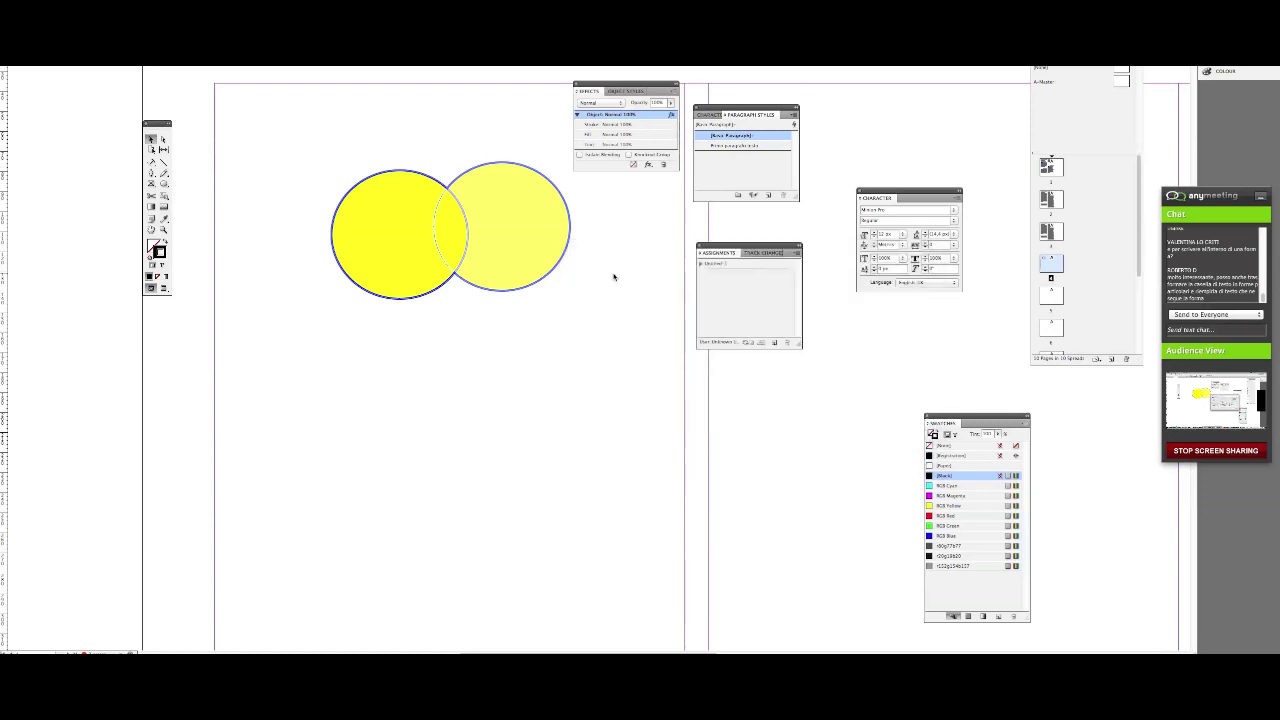
- Move both circles down and toward the page's left edge, keeping the paler one partly overlapping the other
left_click(566, 261)
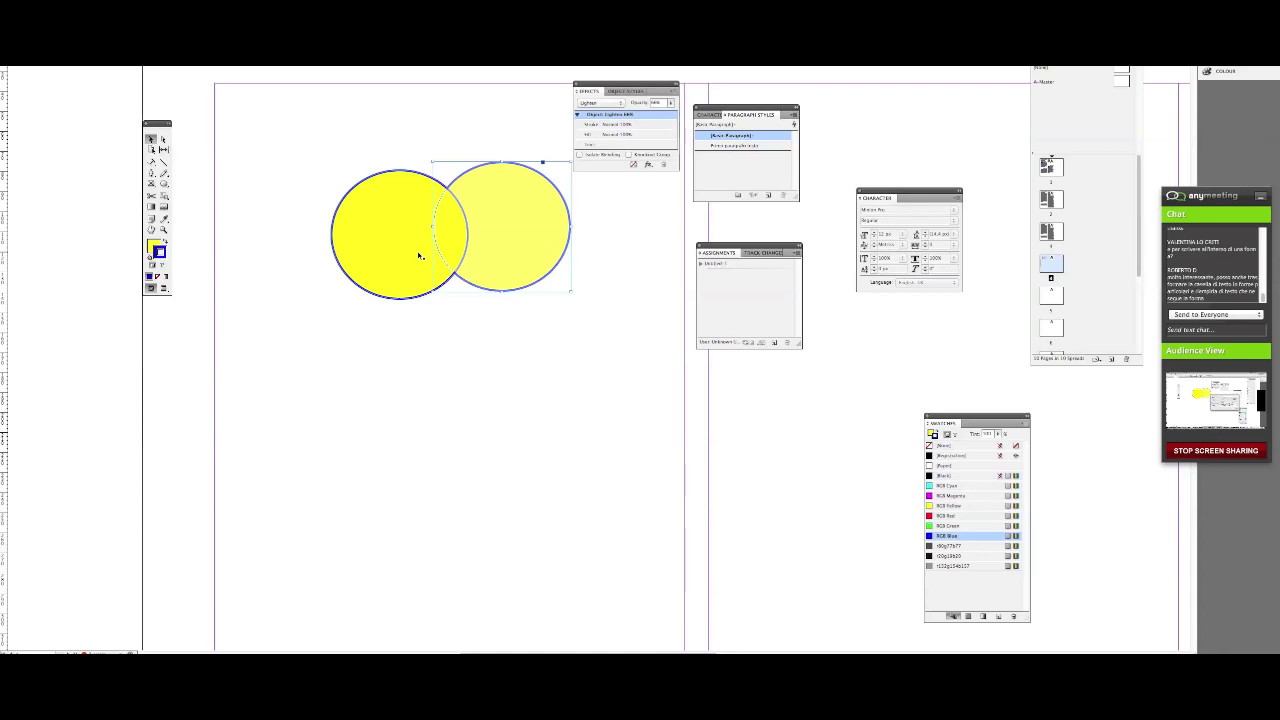
left_click(650, 230)
left_click(394, 249)
left_click_drag(394, 249, 349, 280)
left_click_drag(516, 256, 439, 278)
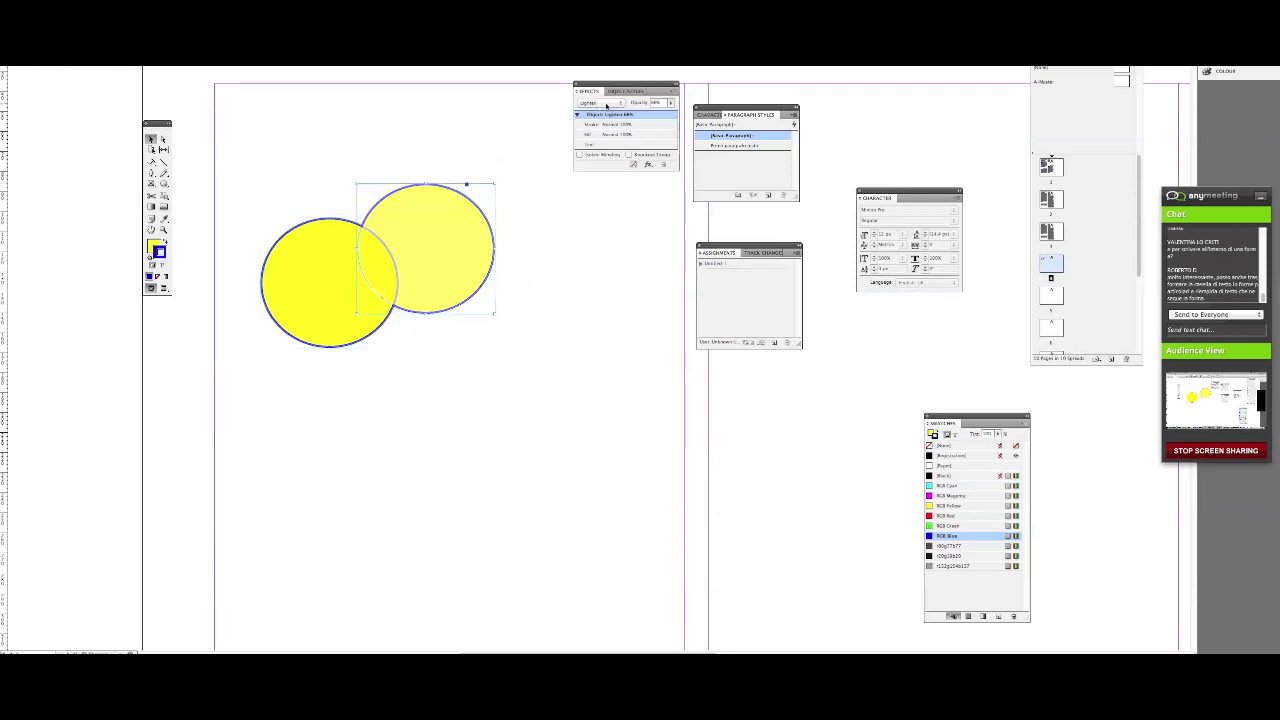
- Set the overlapping circle's blending mode back to Normal and its opacity to 100%
left_click(606, 105)
left_click(598, 70)
left_click(671, 103)
left_click_drag(671, 103, 701, 117)
left_click(604, 222)
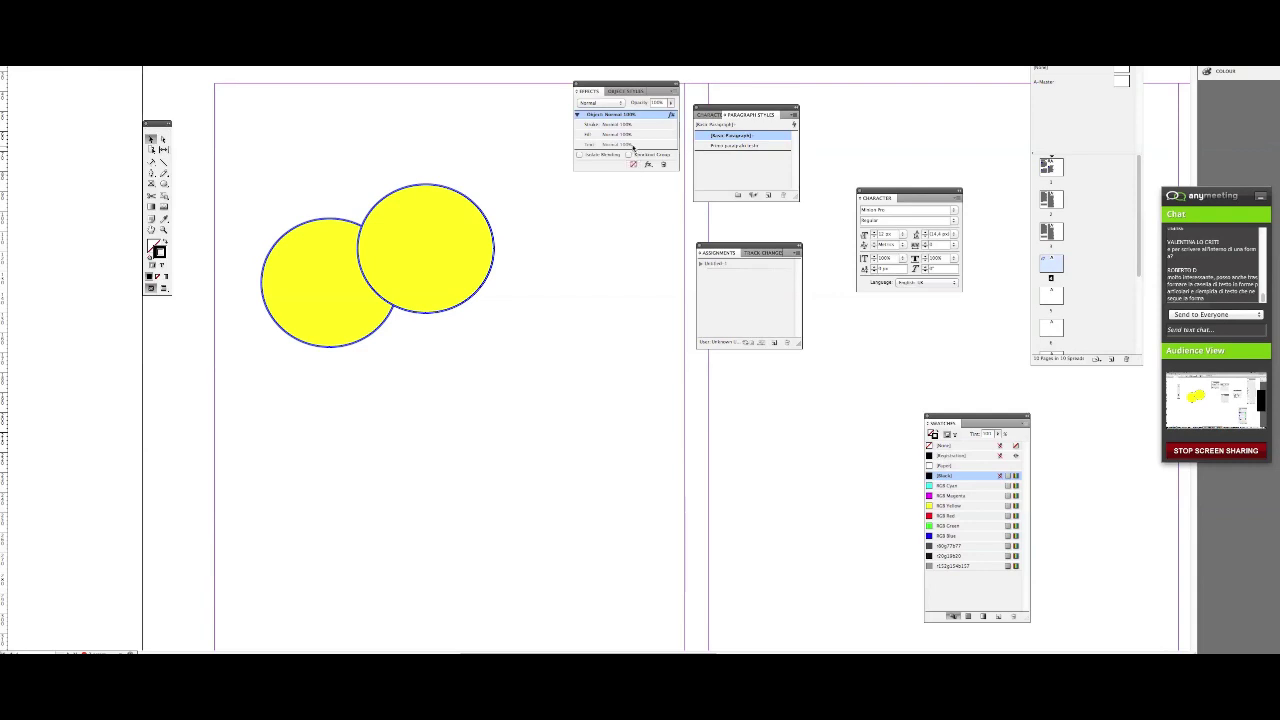
- Give the front circle a drop shadow with 83% opacity
left_click(466, 237)
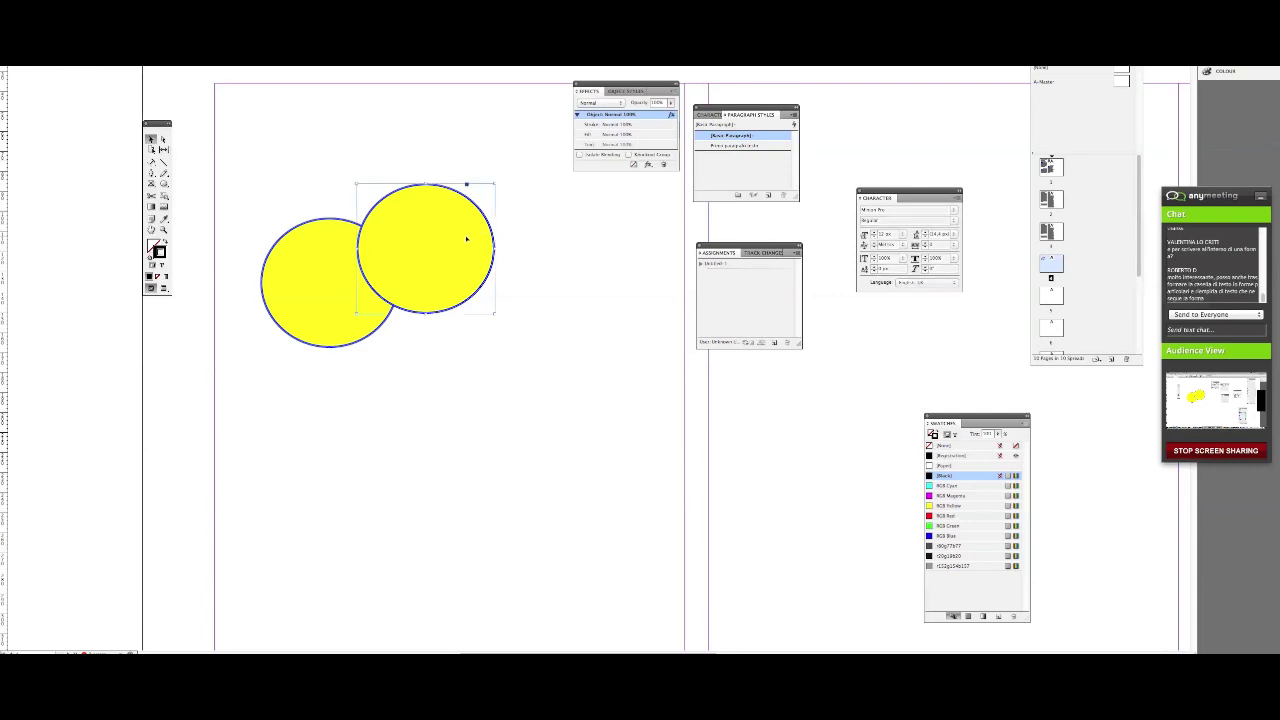
left_click(649, 164)
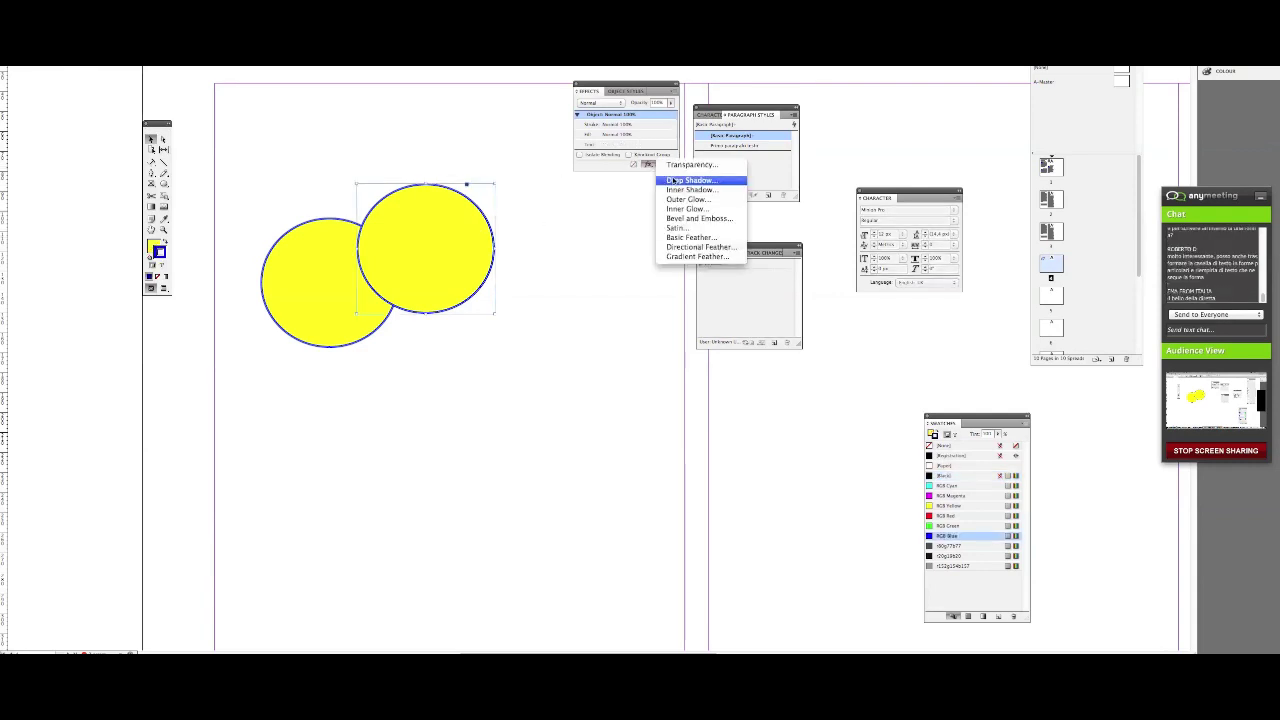
left_click(709, 237)
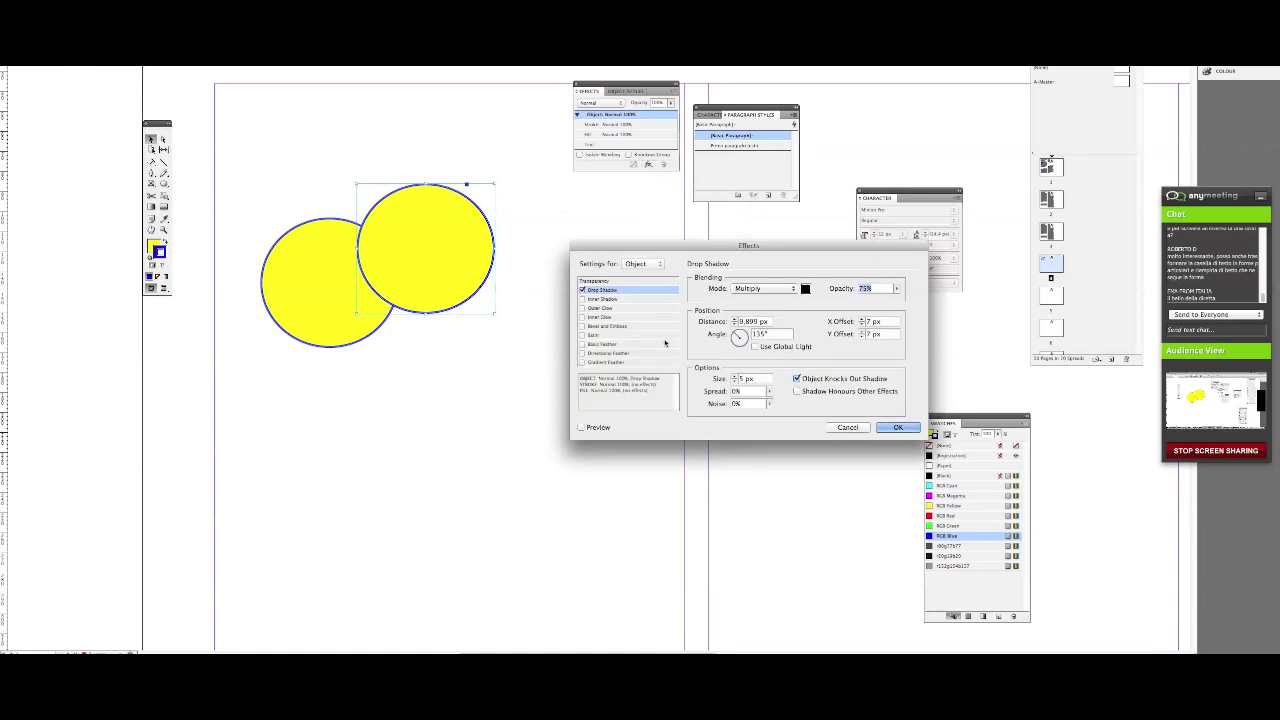
left_click(896, 288)
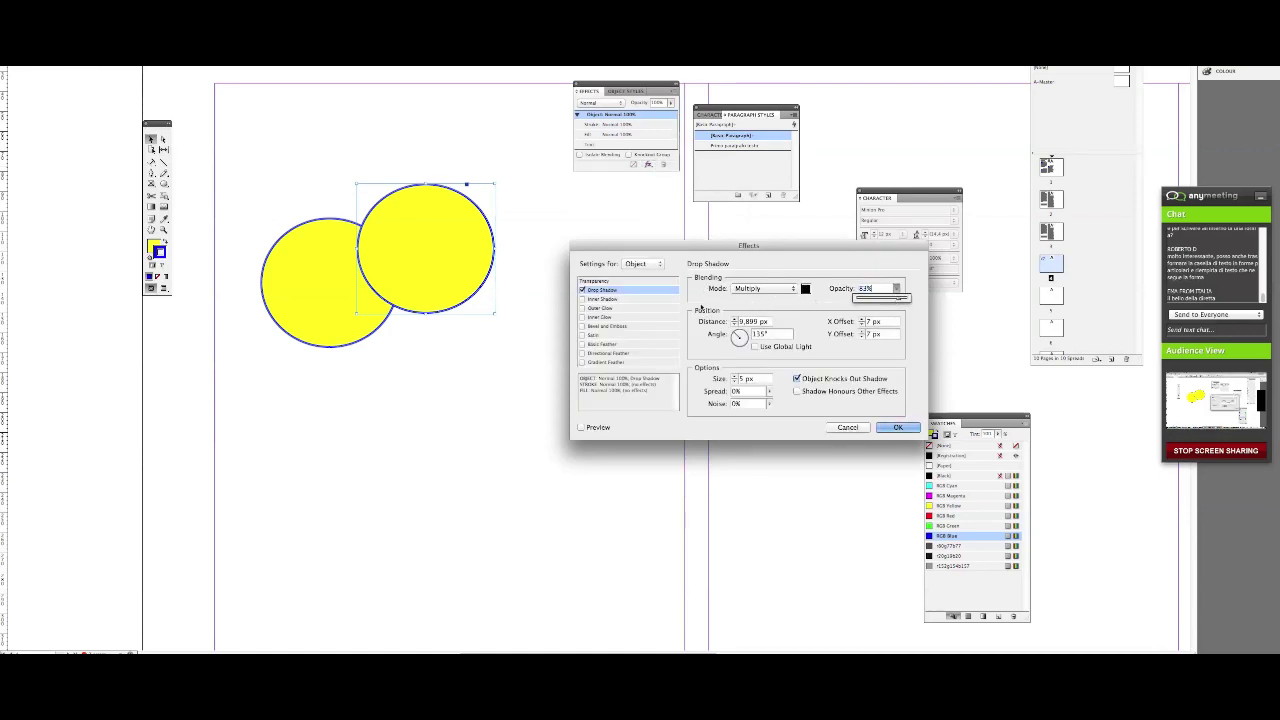
- Try an inner shadow and a gradient feather on the front circle, without outer glow, and preview them
left_click(604, 299)
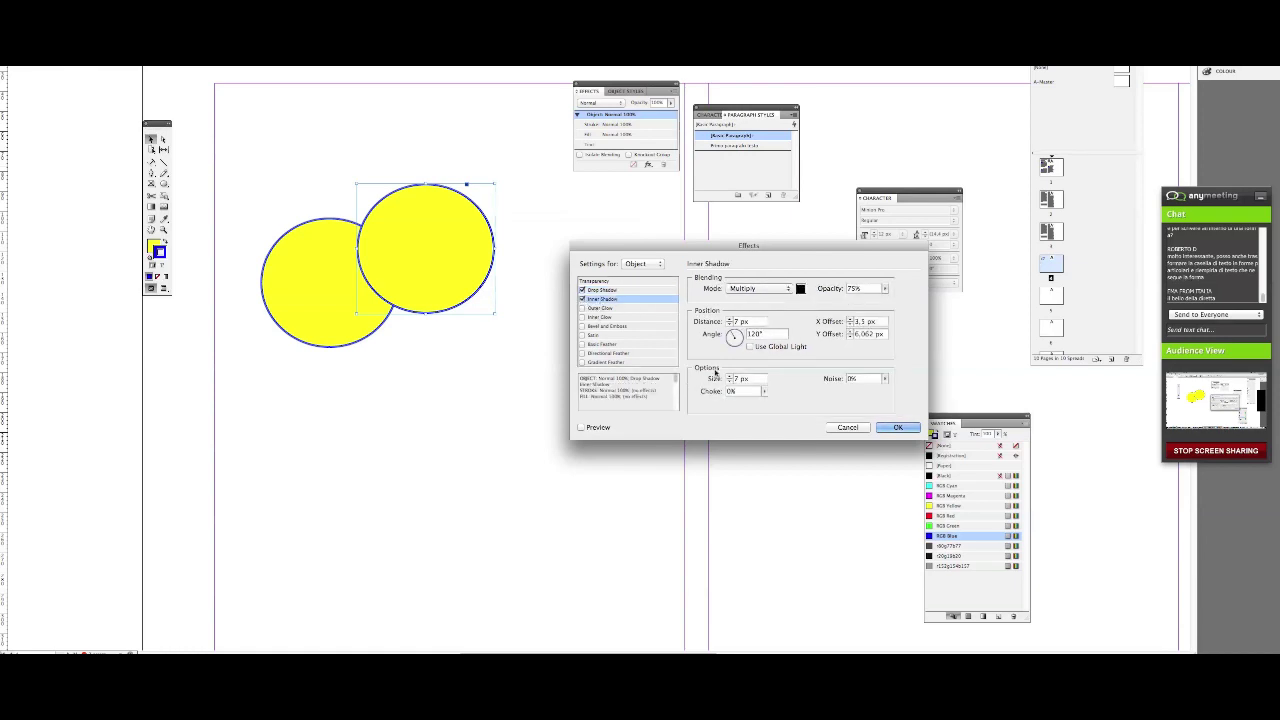
left_click(606, 308)
left_click(582, 309)
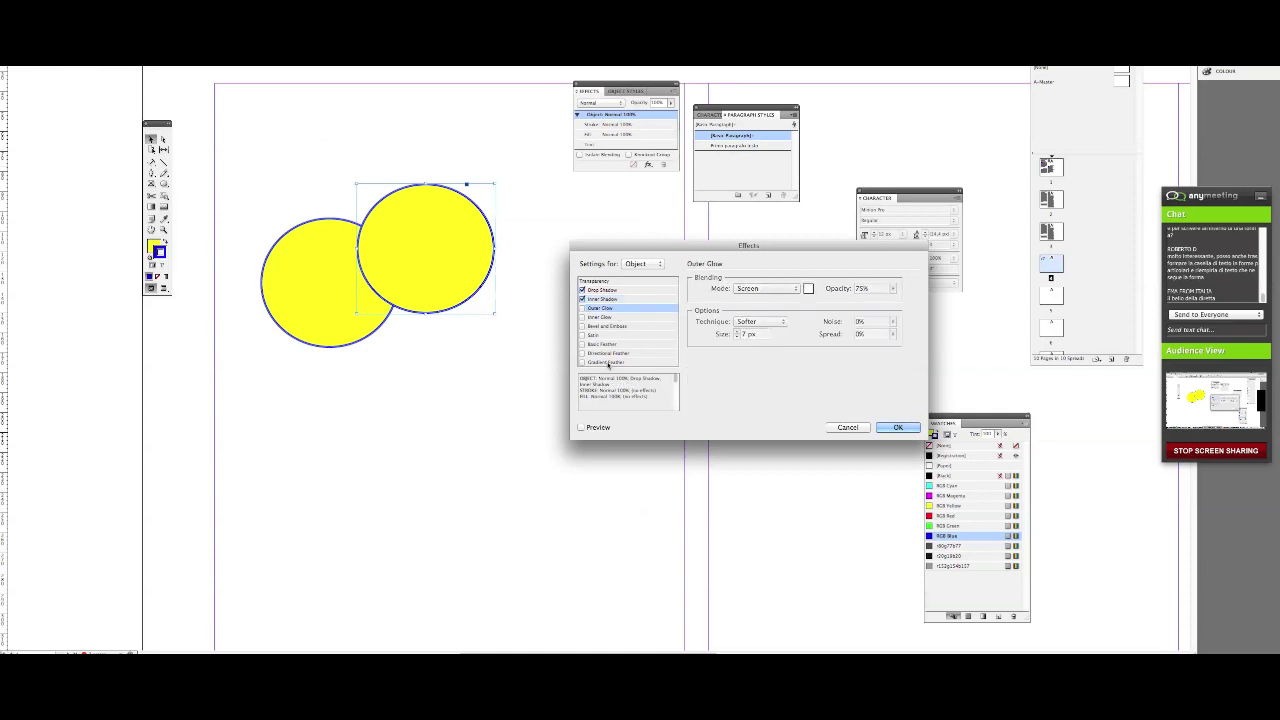
left_click(606, 362)
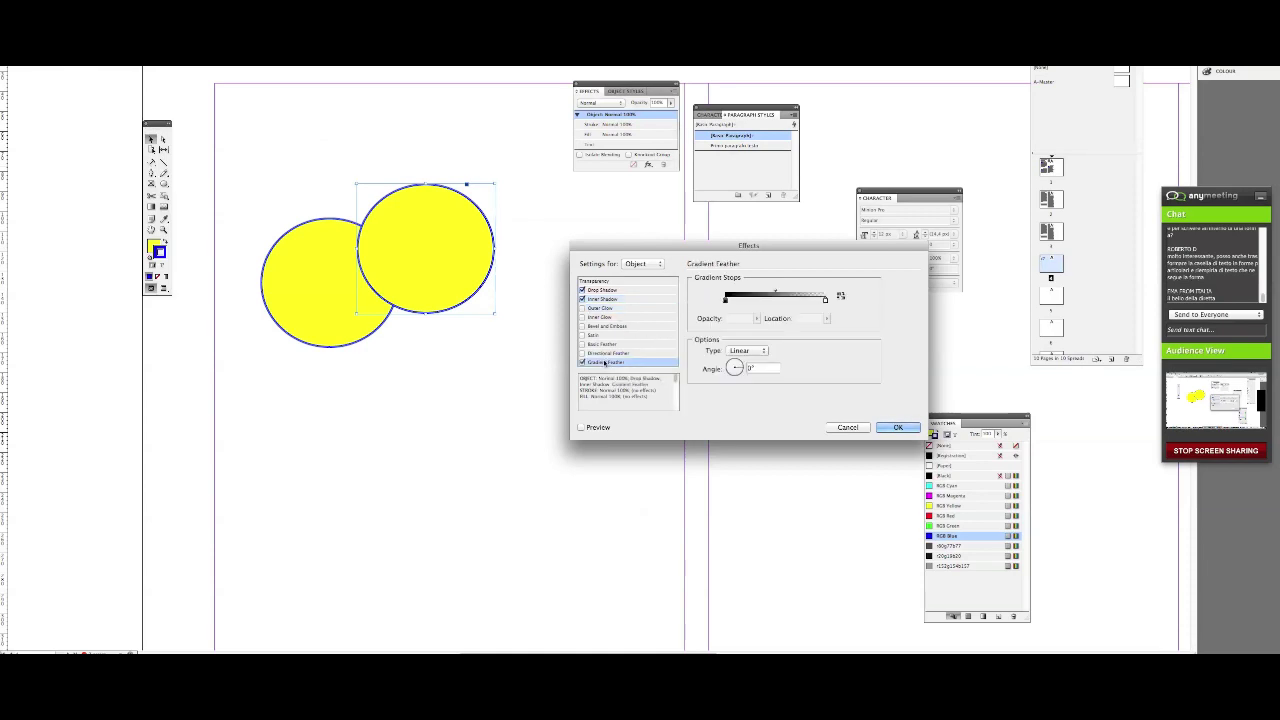
left_click(603, 428)
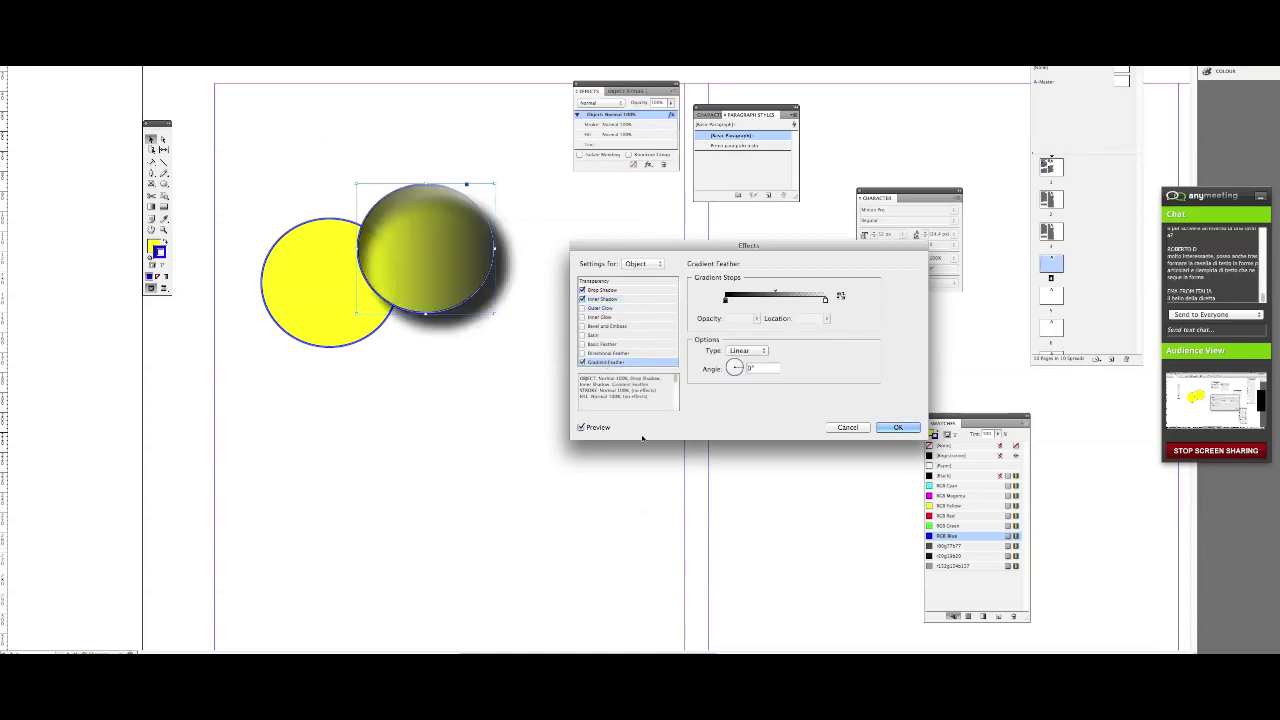
- Replace the inner shadow and gradient feather with Bevel and Emboss and apply the effects to the front circle
left_click(607, 326)
left_click(582, 362)
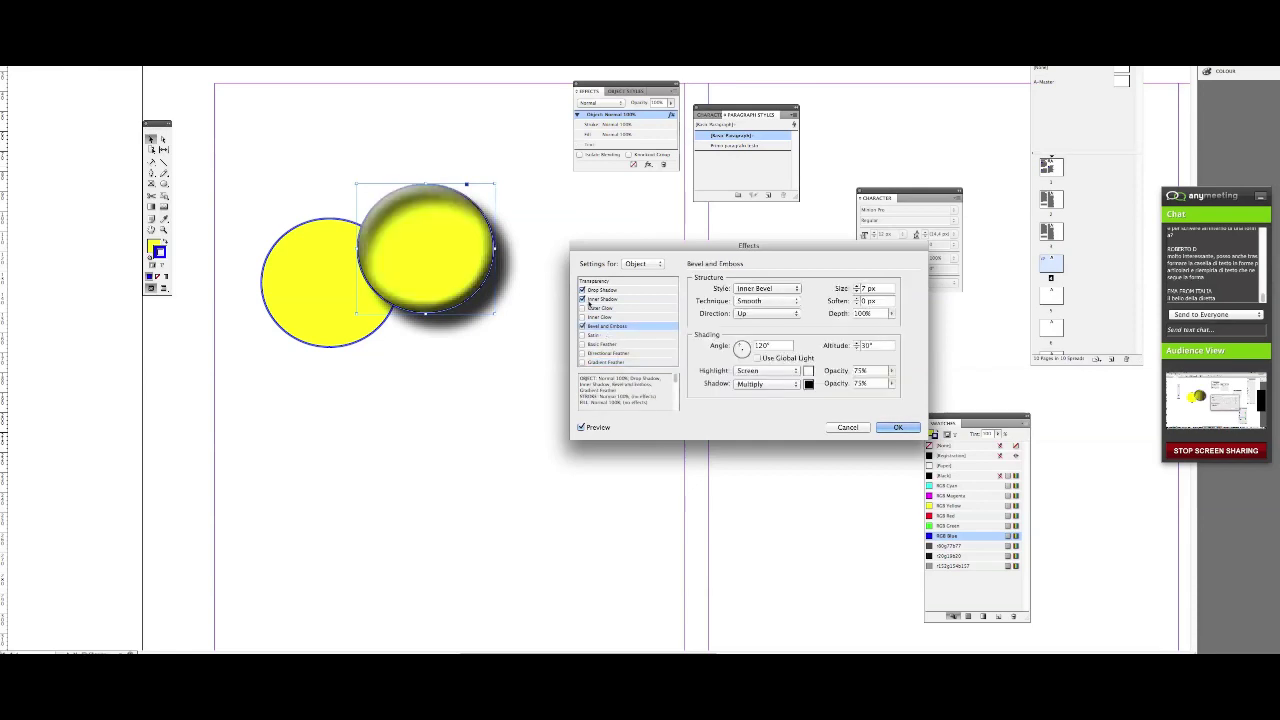
left_click(583, 299)
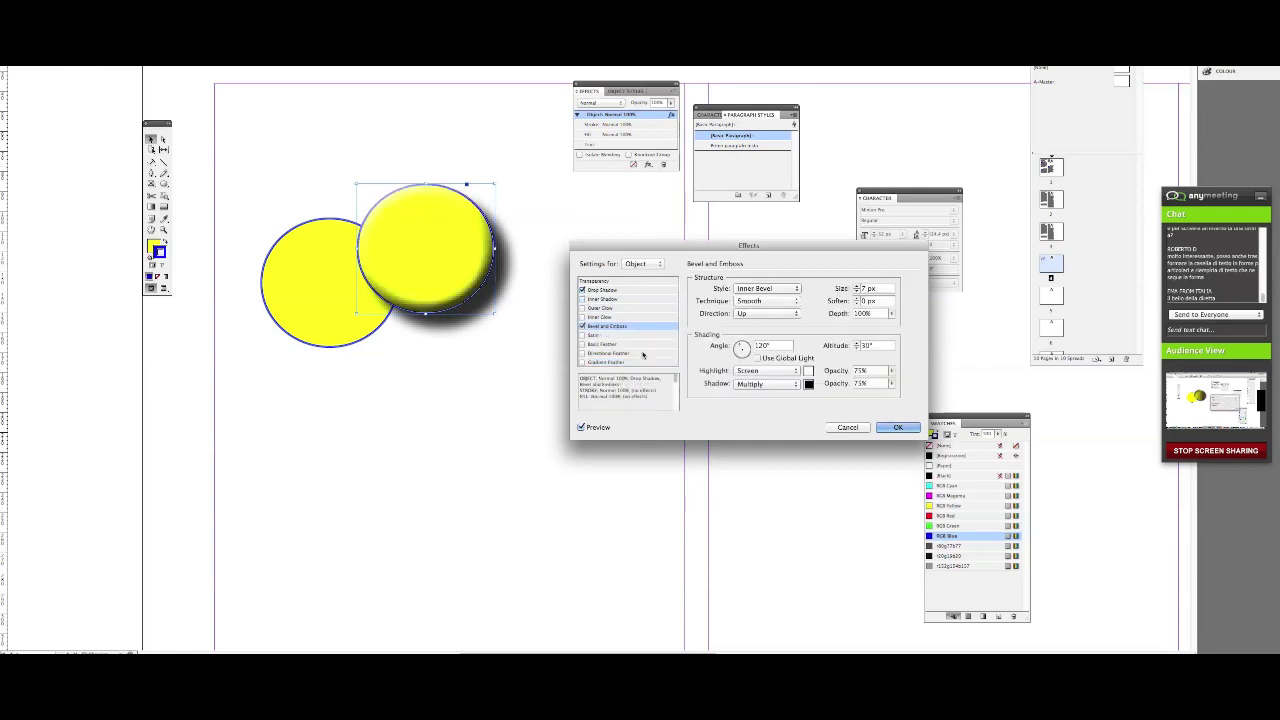
left_click(896, 427)
- Move the embossed circle away from the plain one and back so that it partly overlaps it
left_click_drag(514, 324, 542, 306)
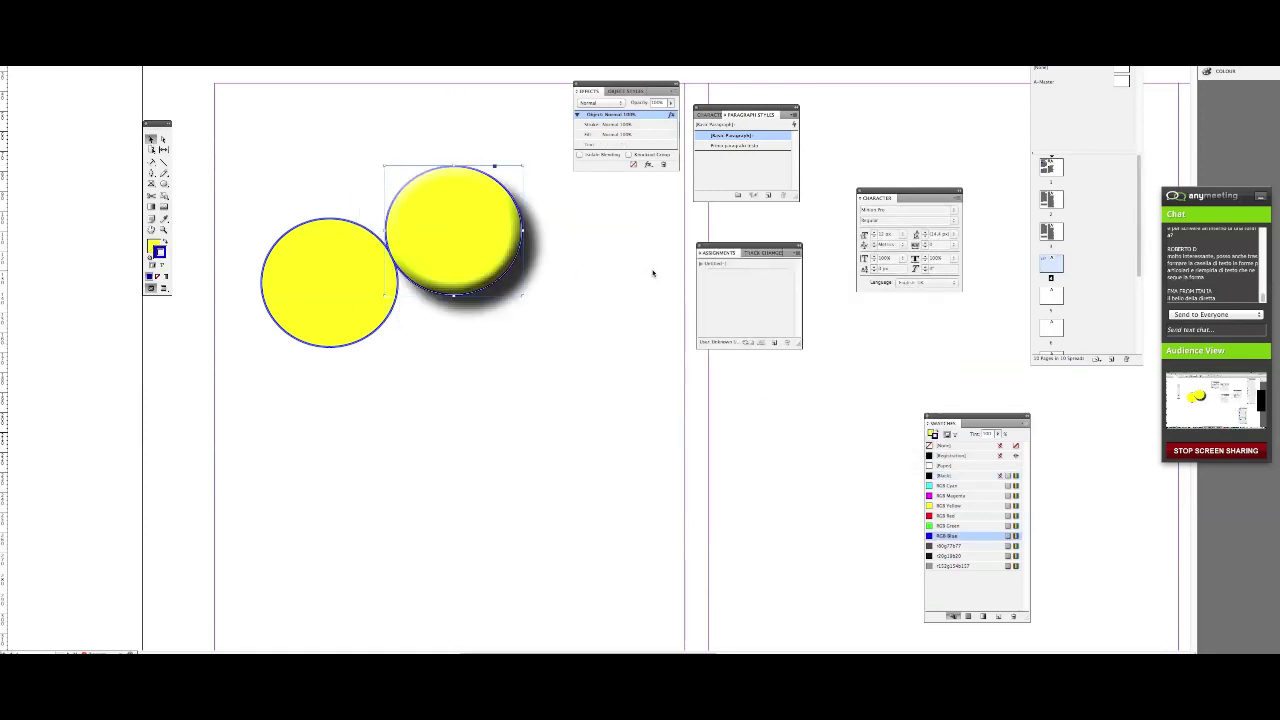
left_click(586, 274)
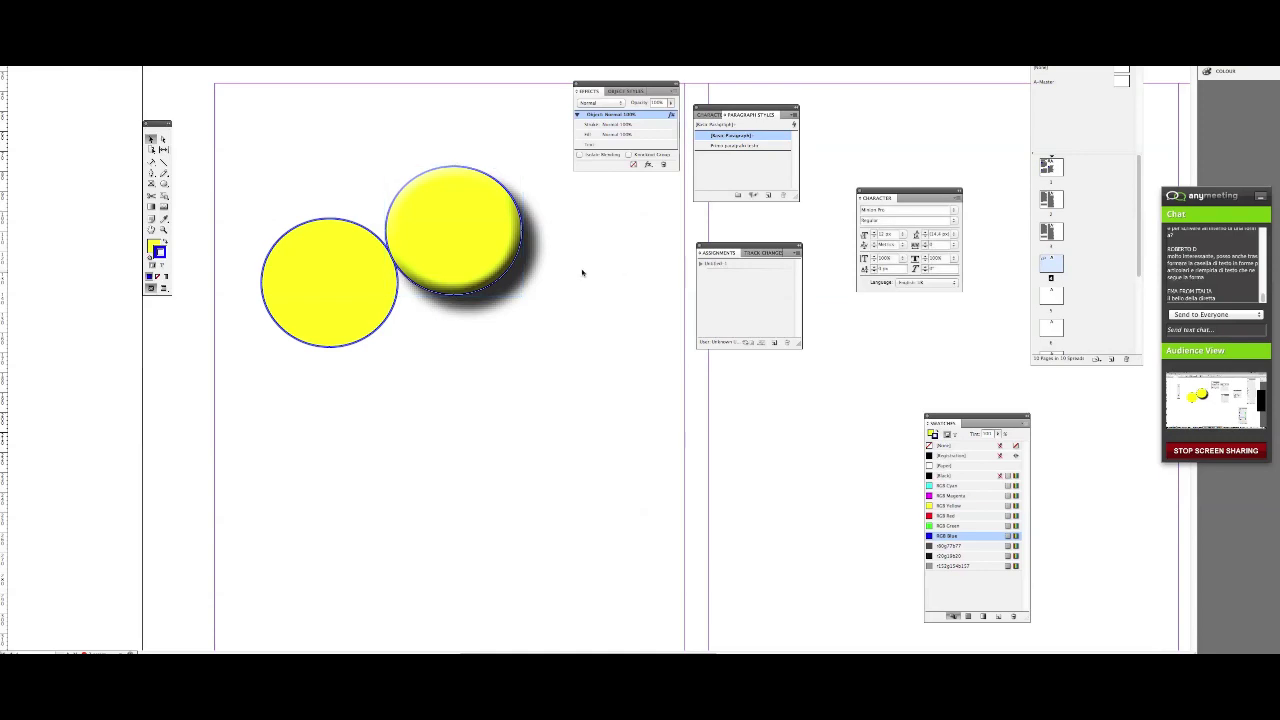
left_click_drag(504, 231, 532, 225)
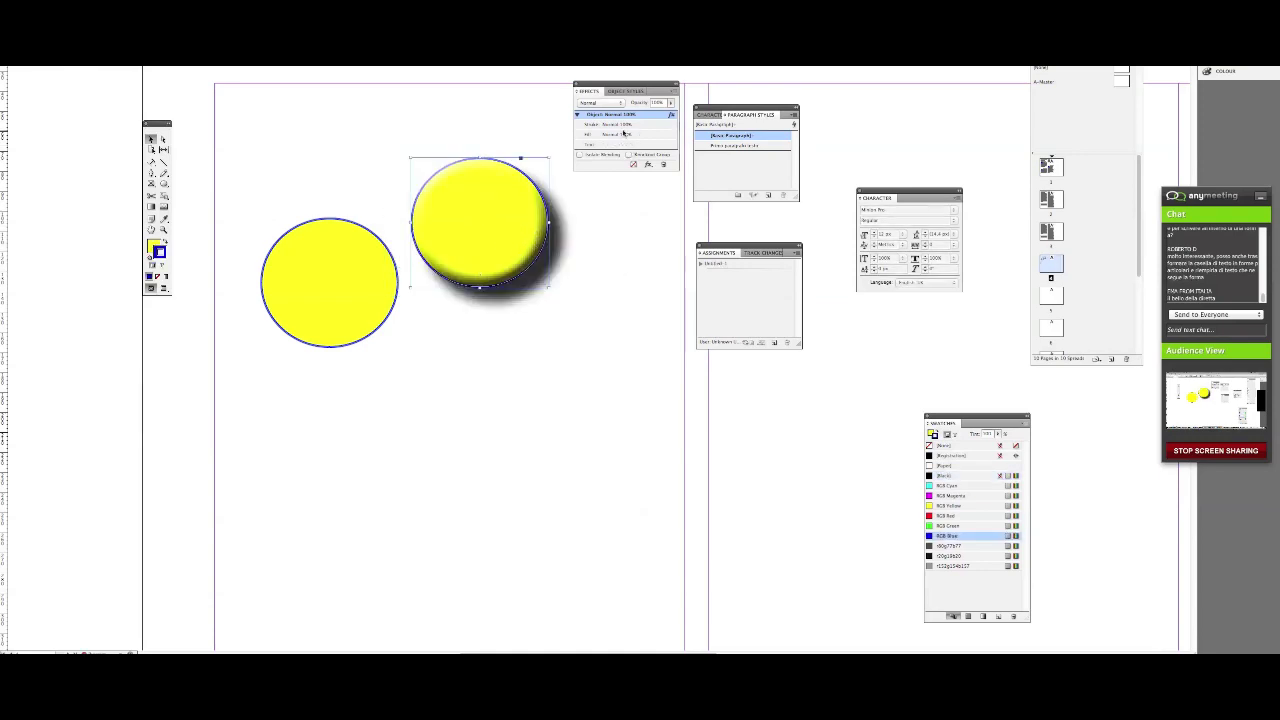
left_click_drag(523, 200, 465, 208)
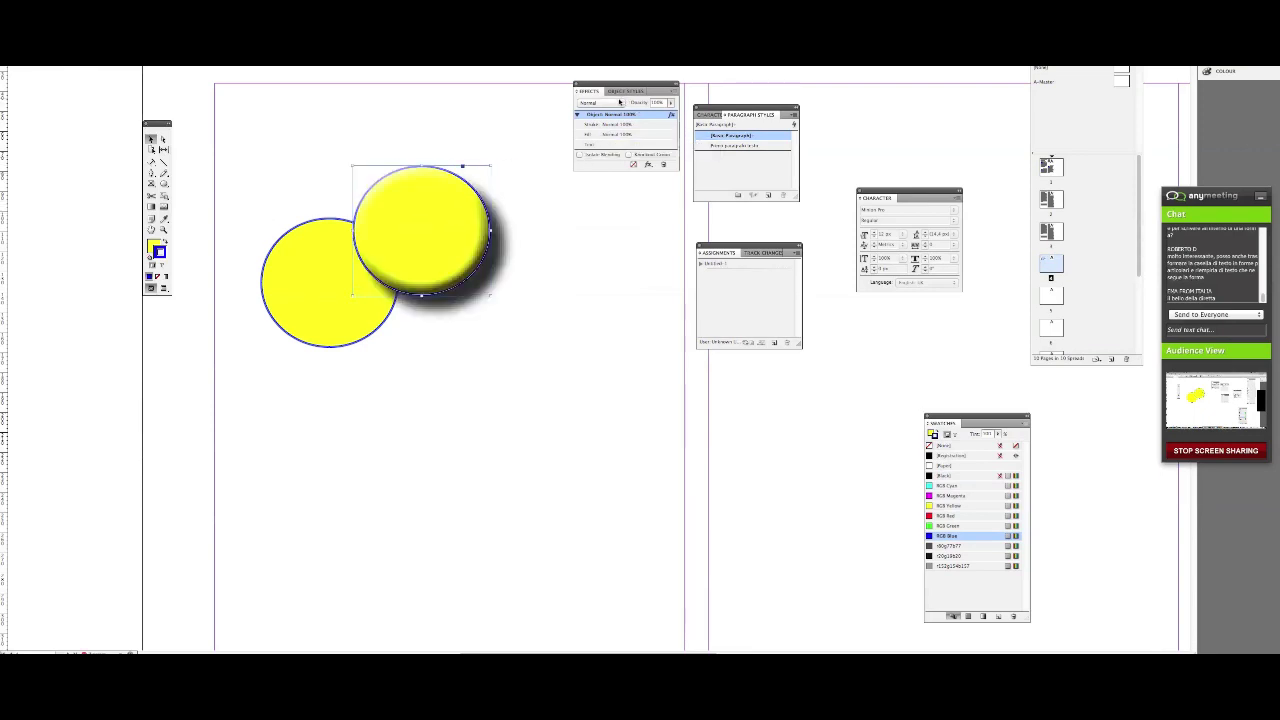
- Set the embossed circle's blending mode to Overlay and reduce its opacity
left_click(615, 103)
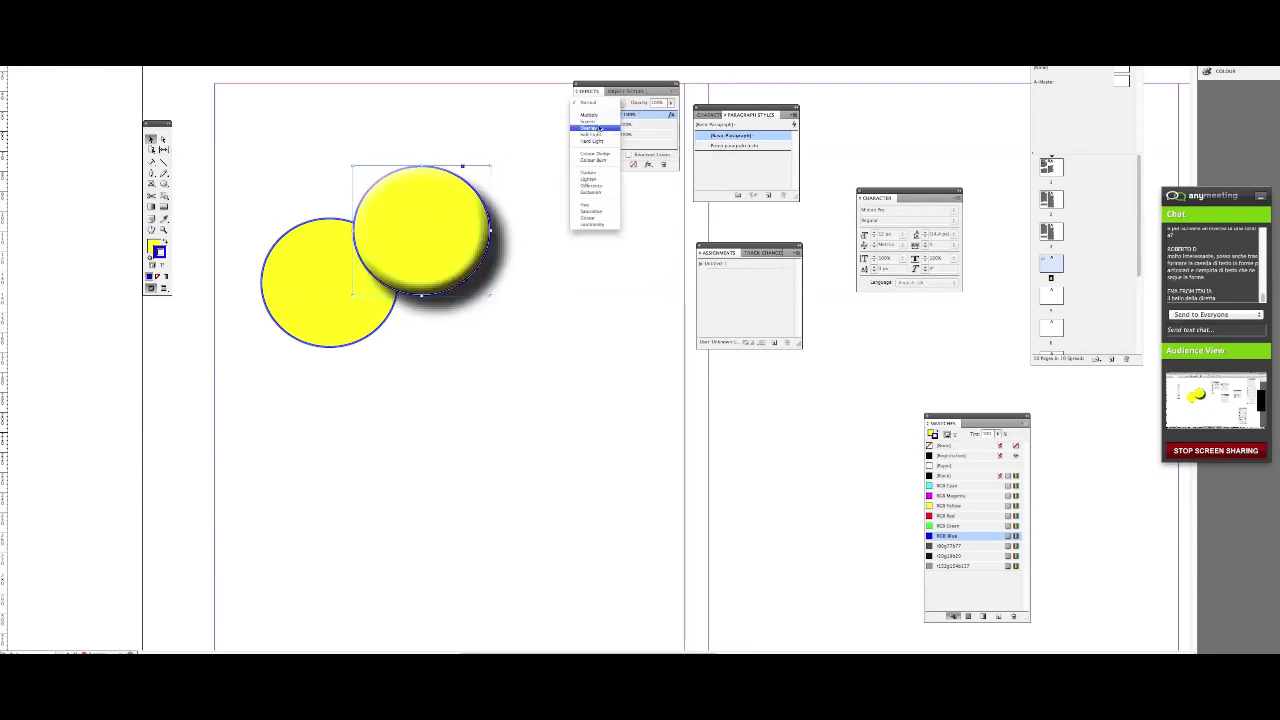
left_click(588, 128)
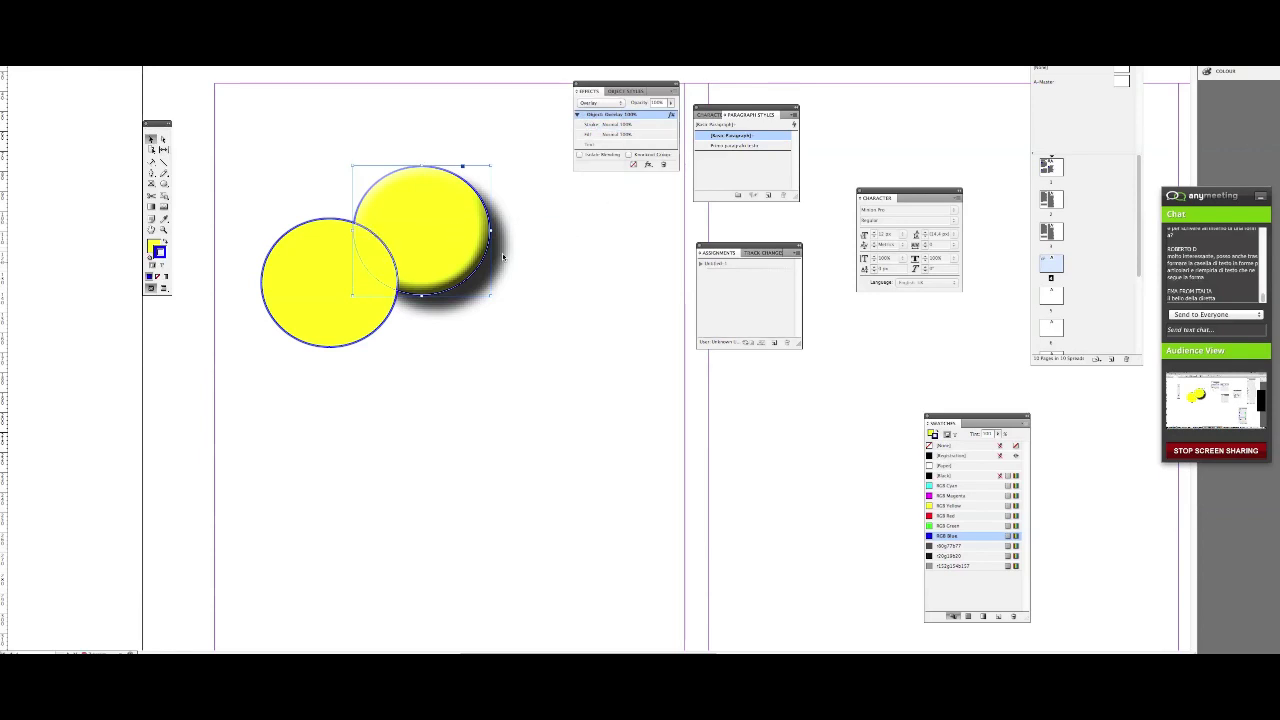
left_click(670, 103)
left_click_drag(657, 116, 650, 117)
left_click(593, 211)
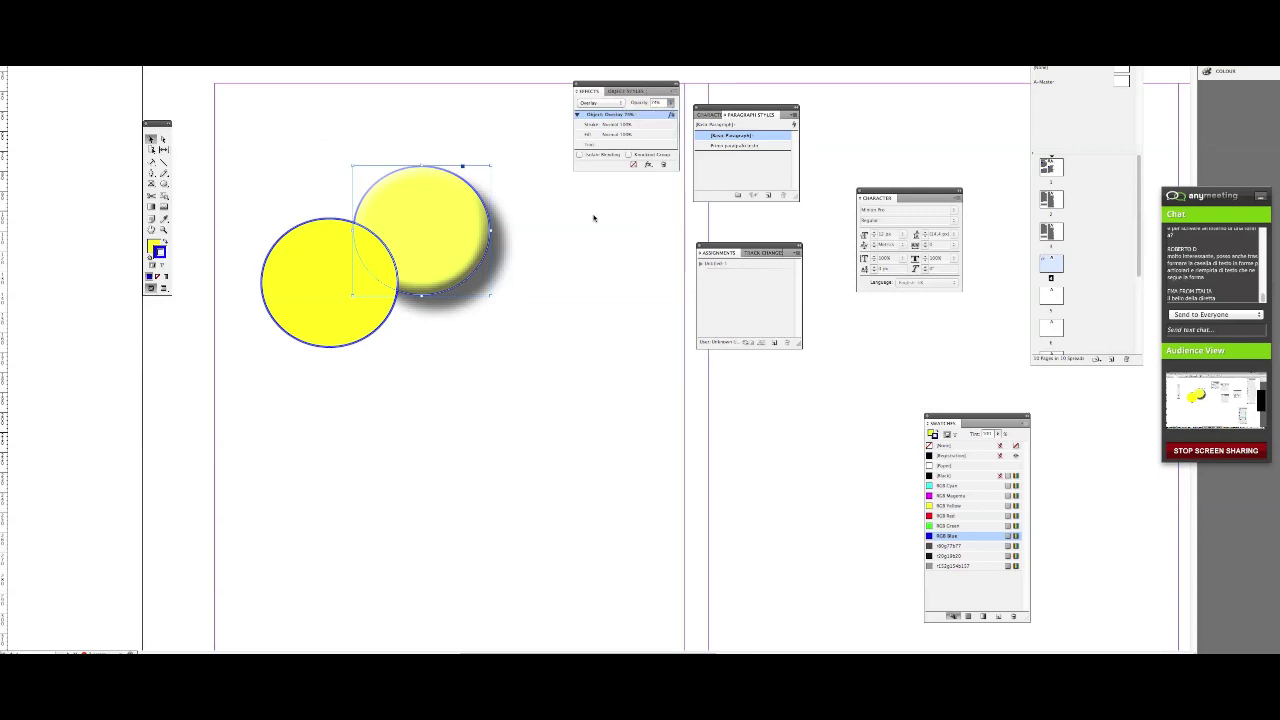
- Detach the Object Styles palette from Effects, place it just below, and look through the available style palettes
left_click(455, 242)
left_click(625, 91)
left_click_drag(627, 91, 626, 205)
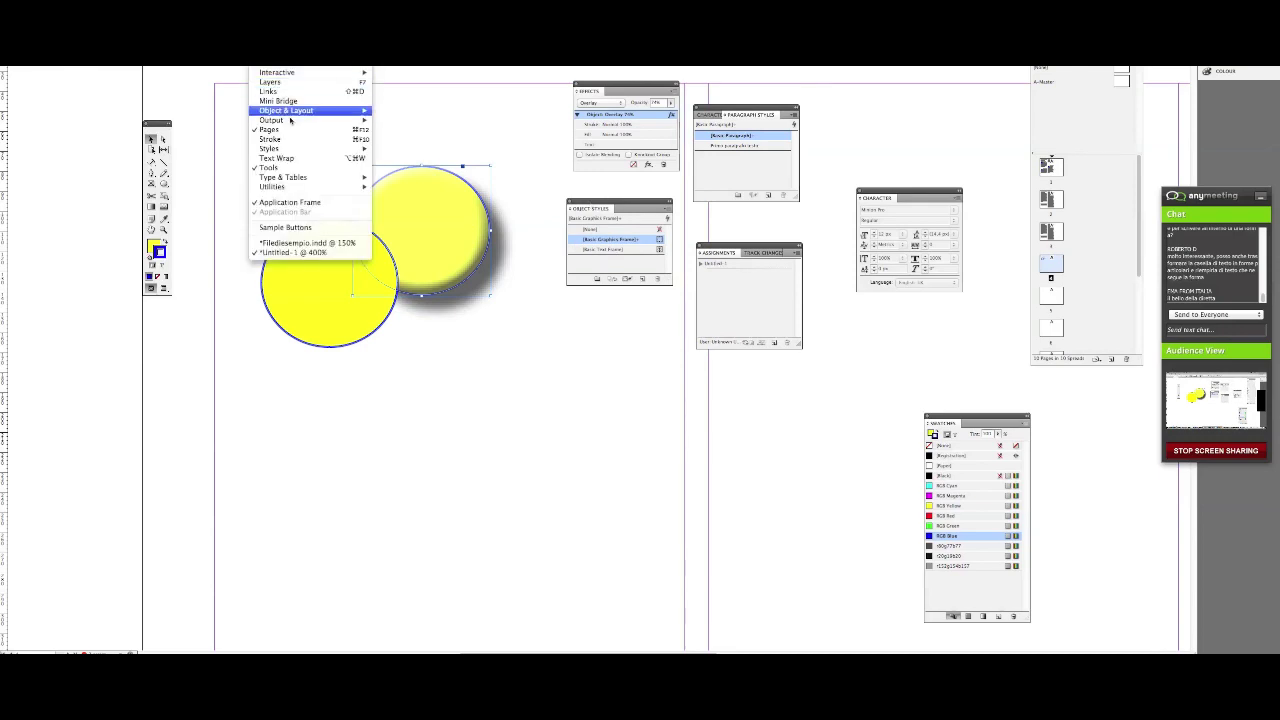
mouse_move(286, 150)
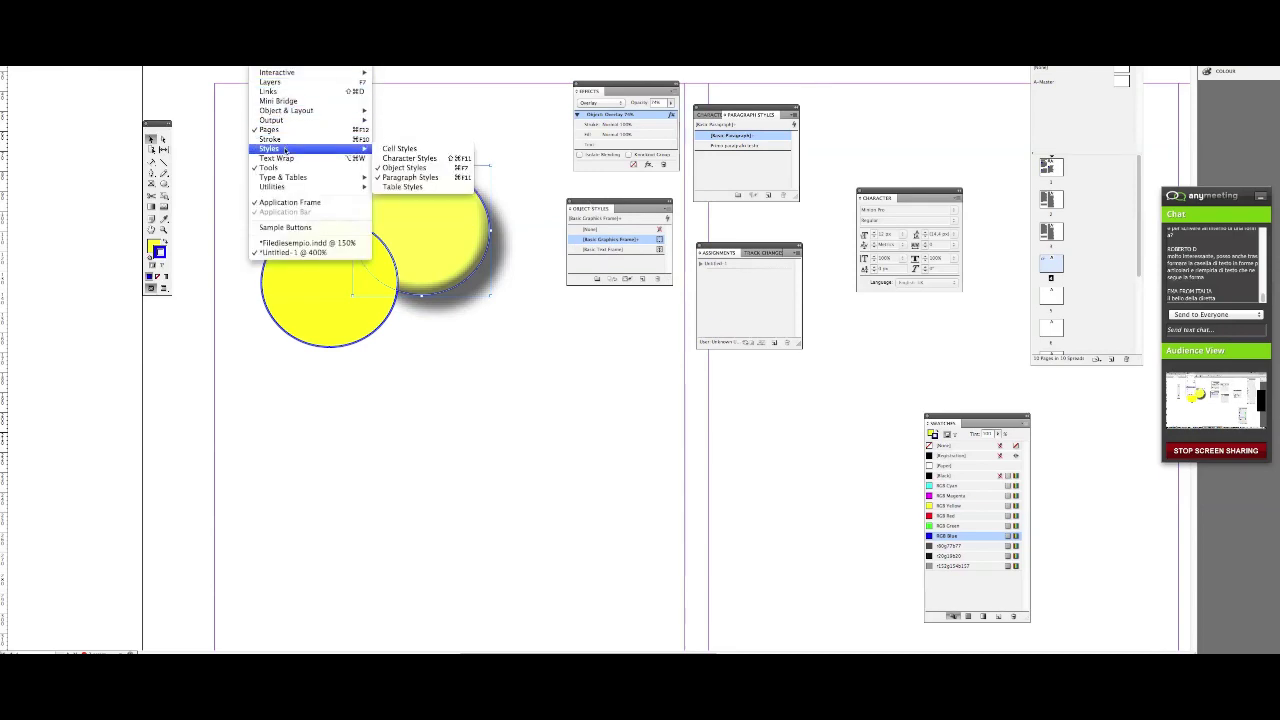
left_click(520, 177)
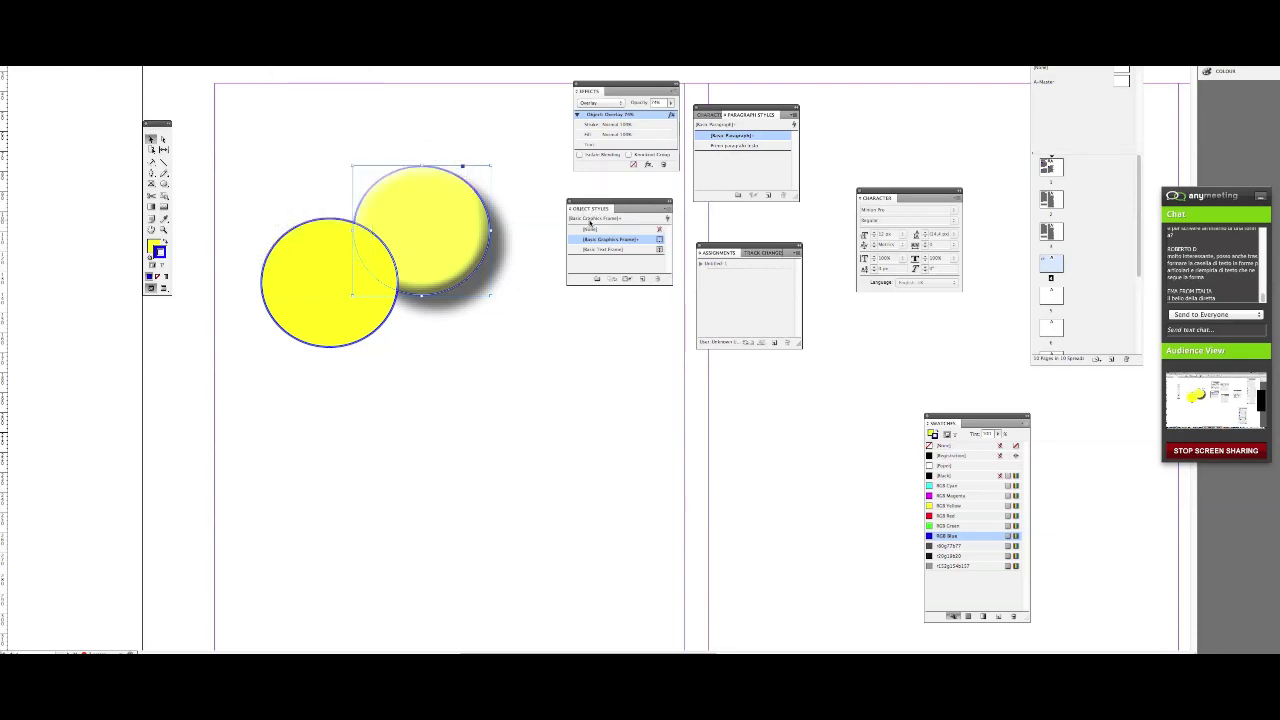
- Create a new object style from the embossed circle and name it "stile palla gialla"
left_click(644, 280)
left_click(603, 260)
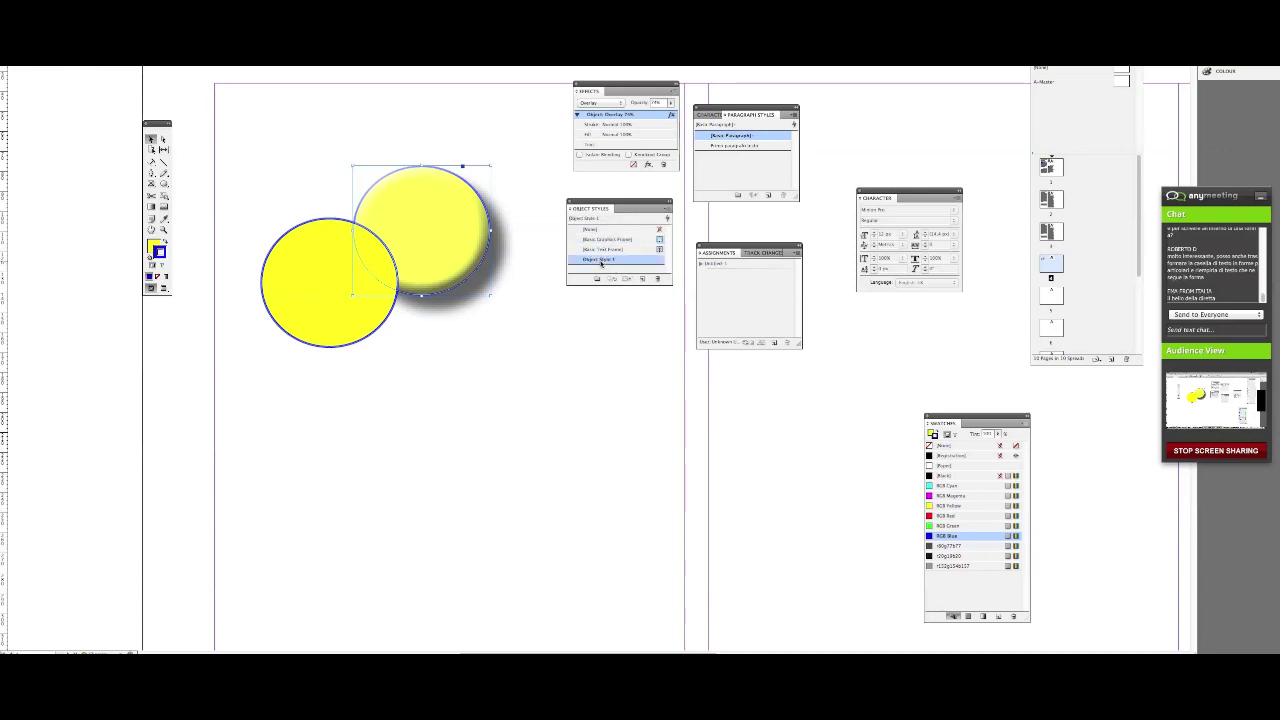
double_click(601, 262)
type("stile palla gialla")
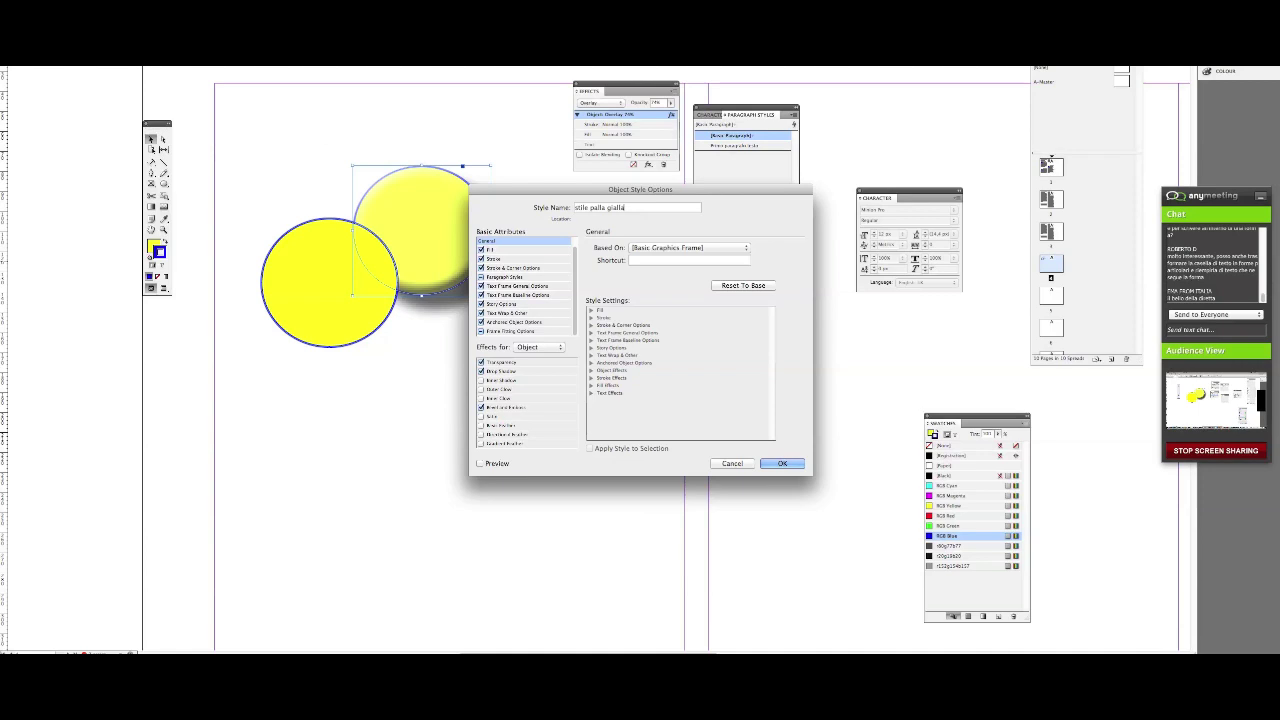
- Review the fill, stroke, text frame, text wrap and anchored object settings of the object style "stile palla gialla" and save the style
left_click(519, 259)
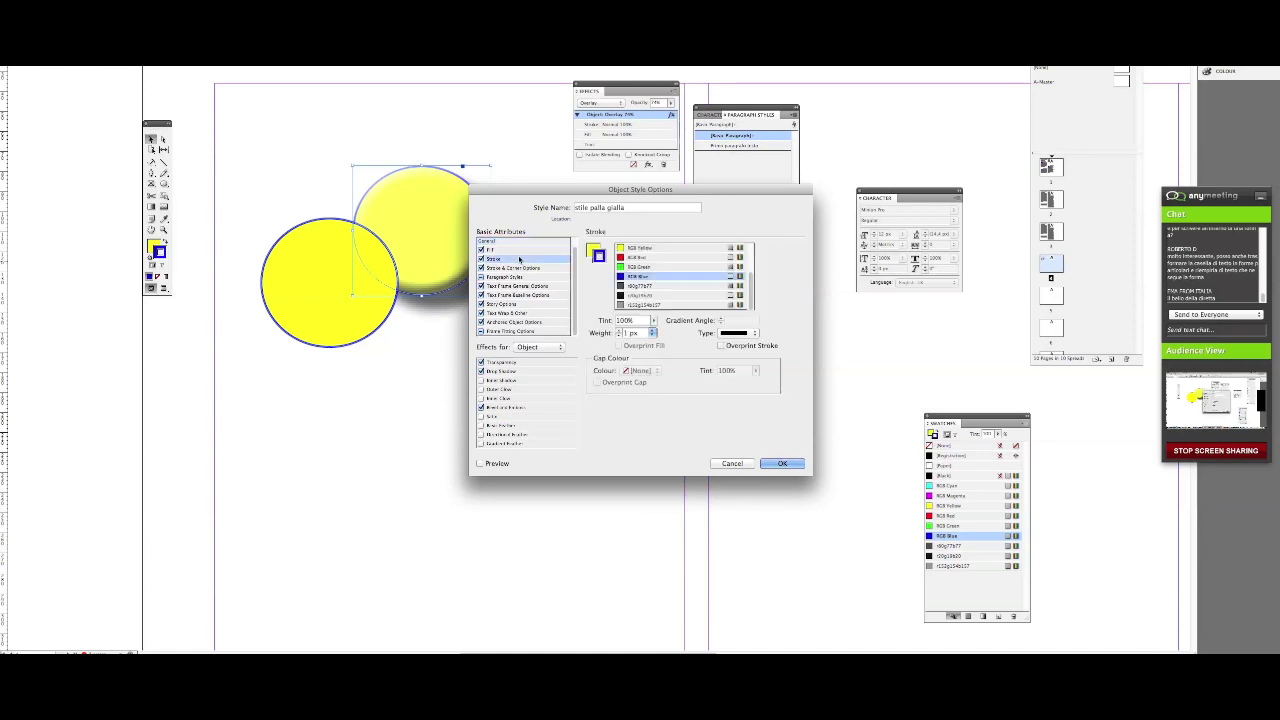
left_click(524, 250)
left_click(530, 287)
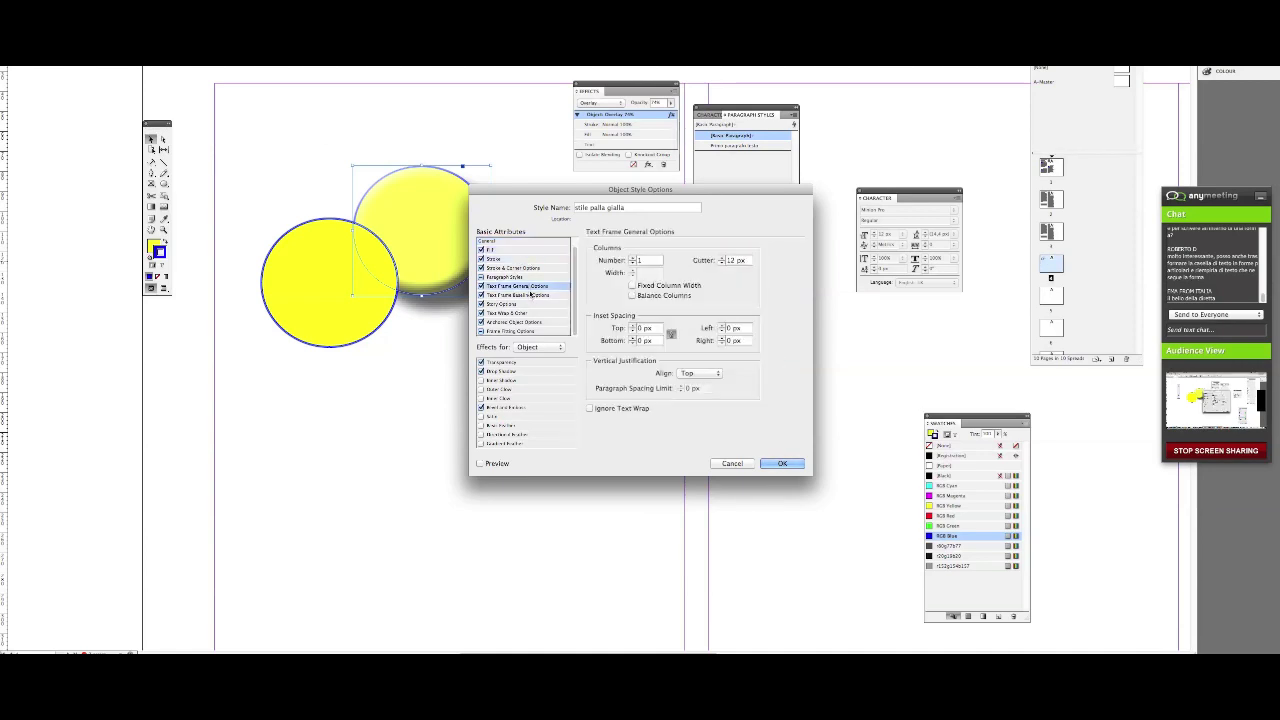
left_click(530, 295)
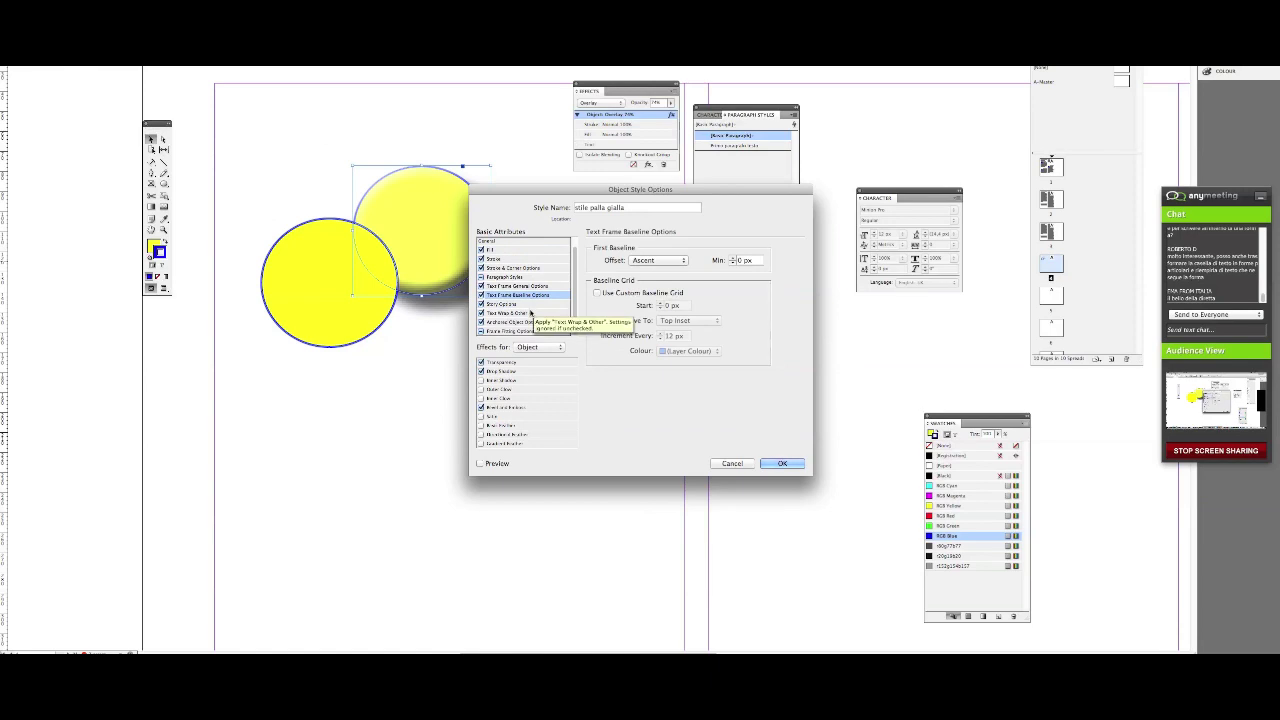
left_click(533, 313)
left_click(540, 323)
left_click(535, 314)
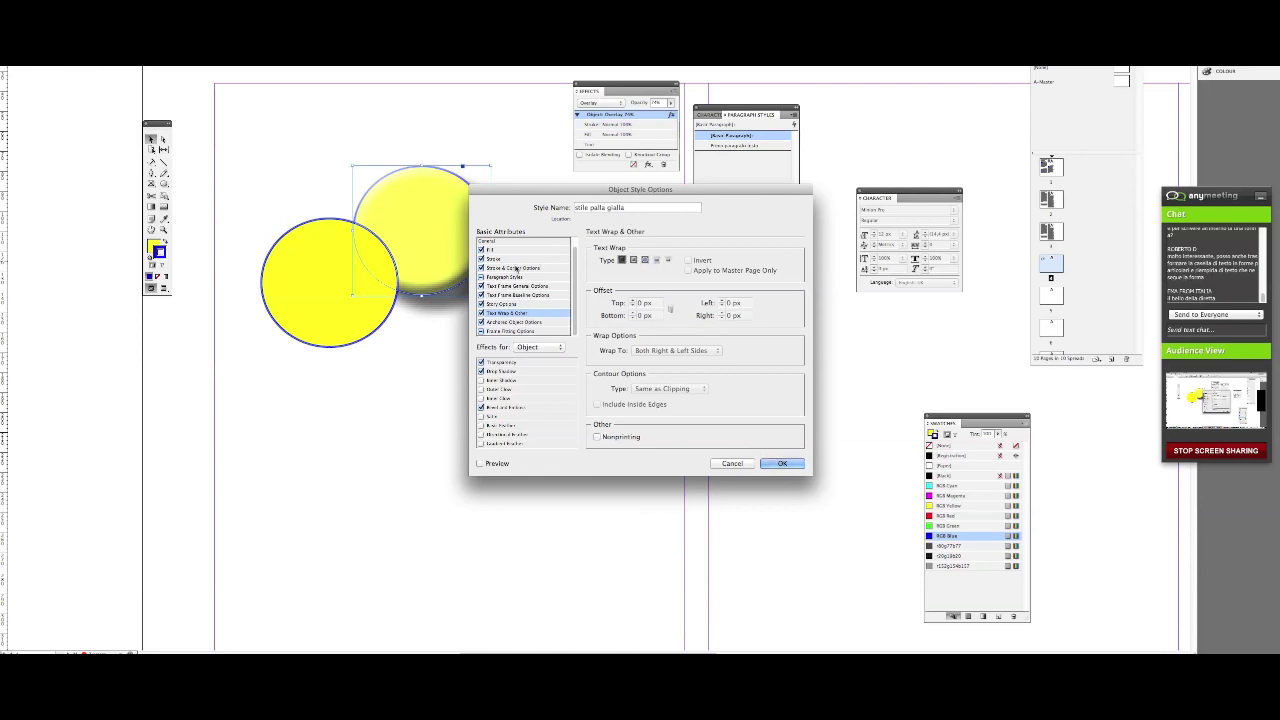
left_click(785, 464)
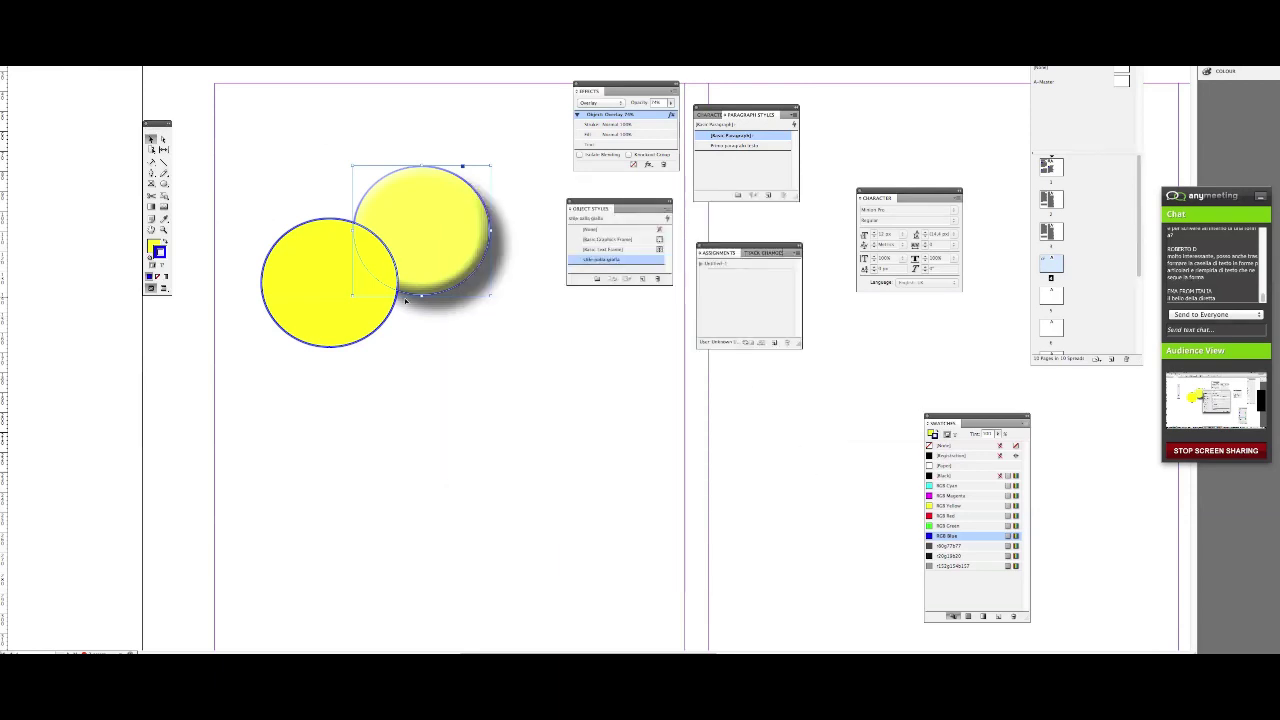
- Apply the "stile palla gialla" style to the plain yellow circle and arrange the two circles one above the other
left_click(372, 330)
left_click(612, 259)
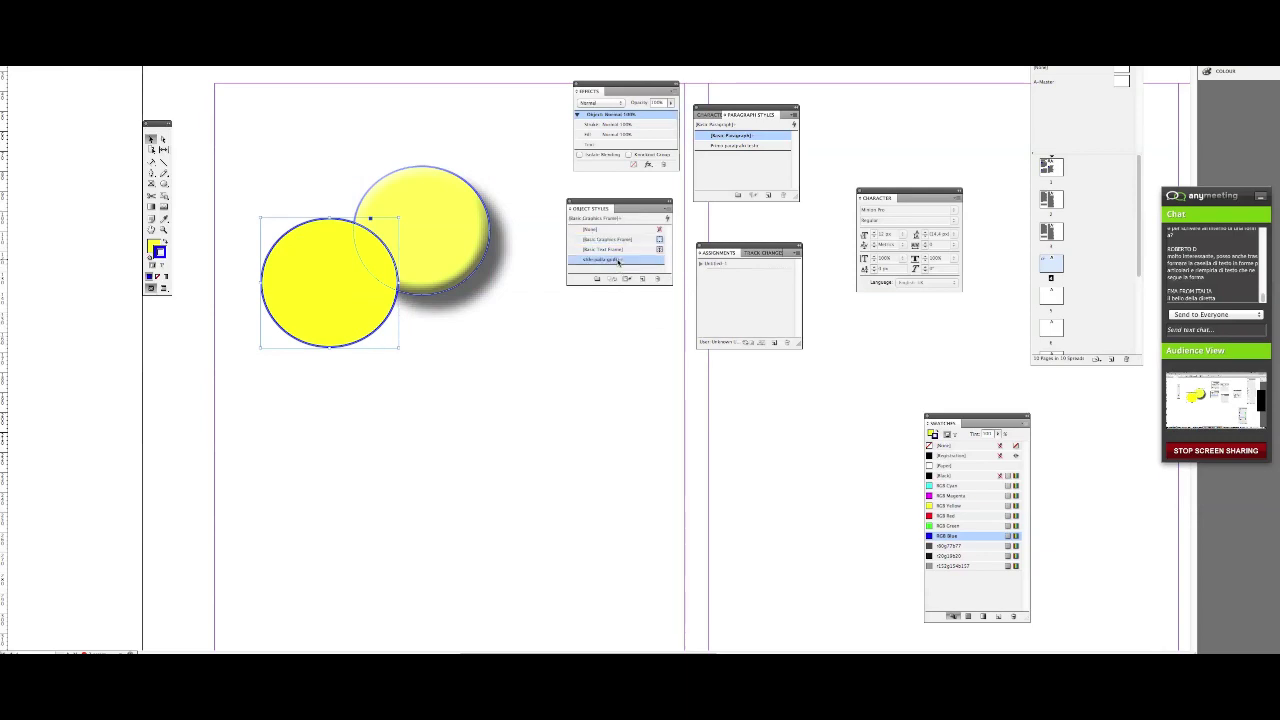
left_click_drag(346, 323, 336, 415)
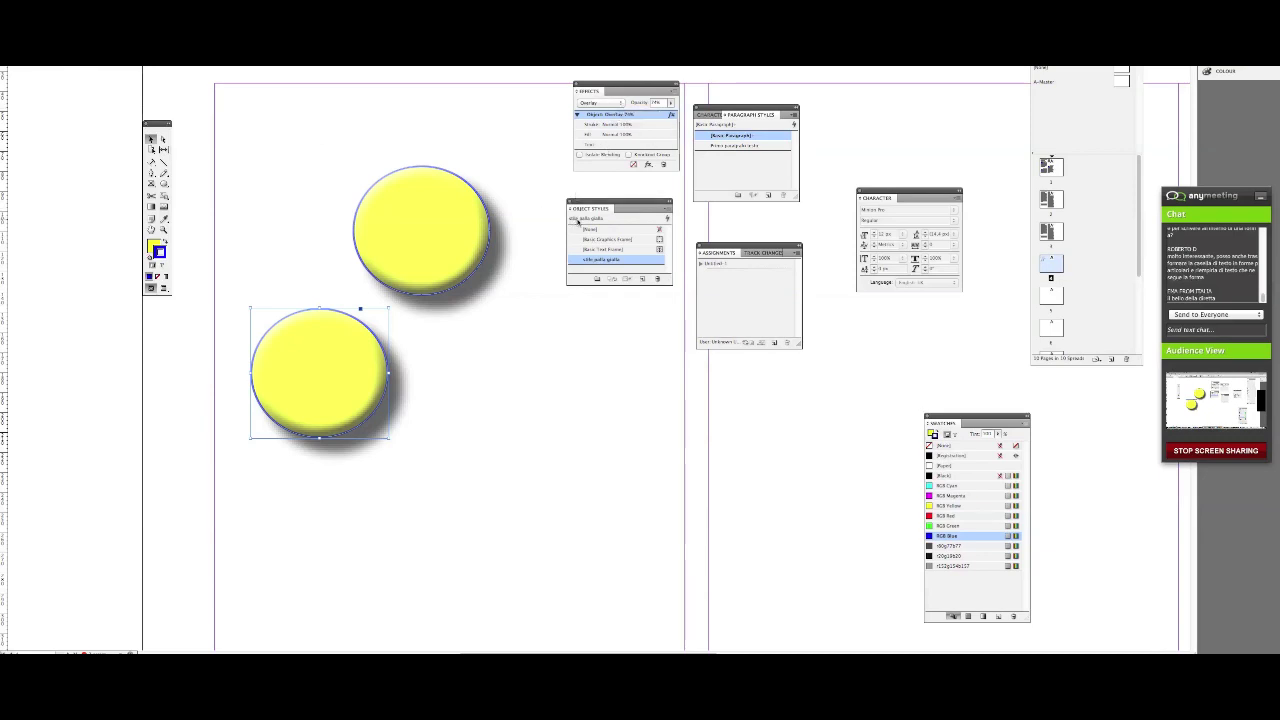
left_click_drag(470, 228, 374, 218)
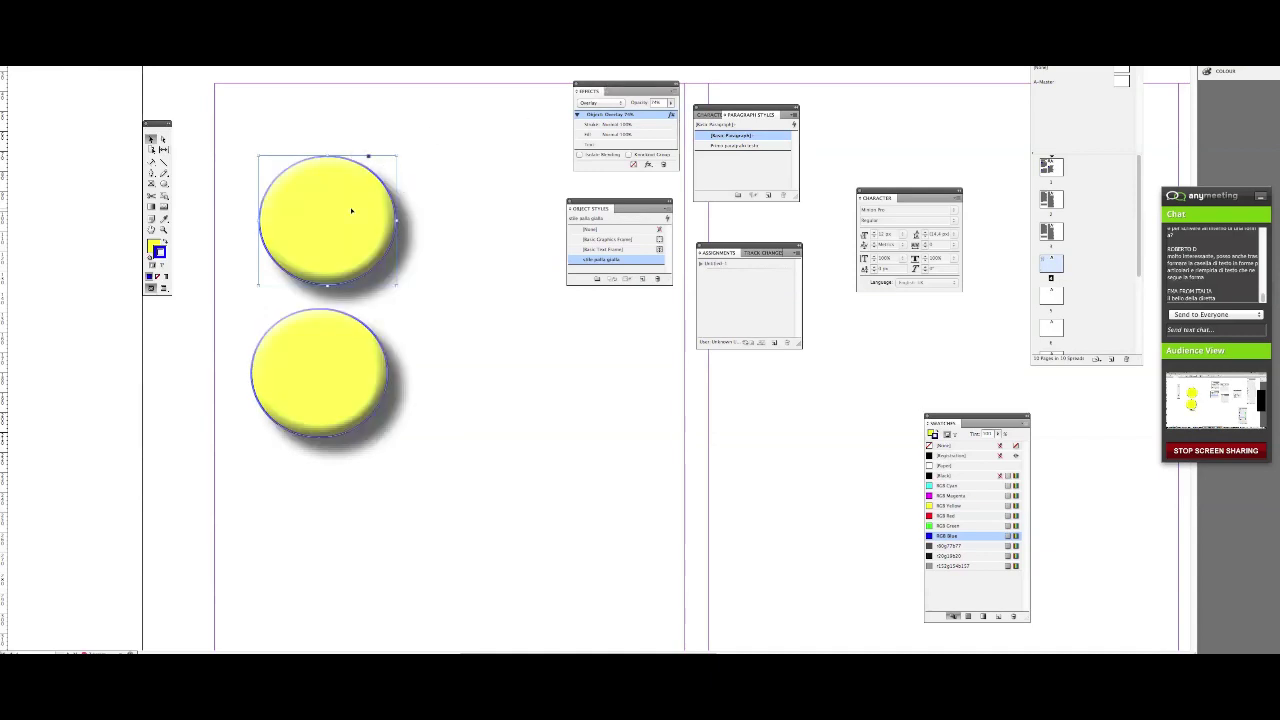
- Go to the page with the two text columns and move the Tools, Effects and Object Styles panels clear of the text
double_click(1048, 200)
key("ctrl+minus")
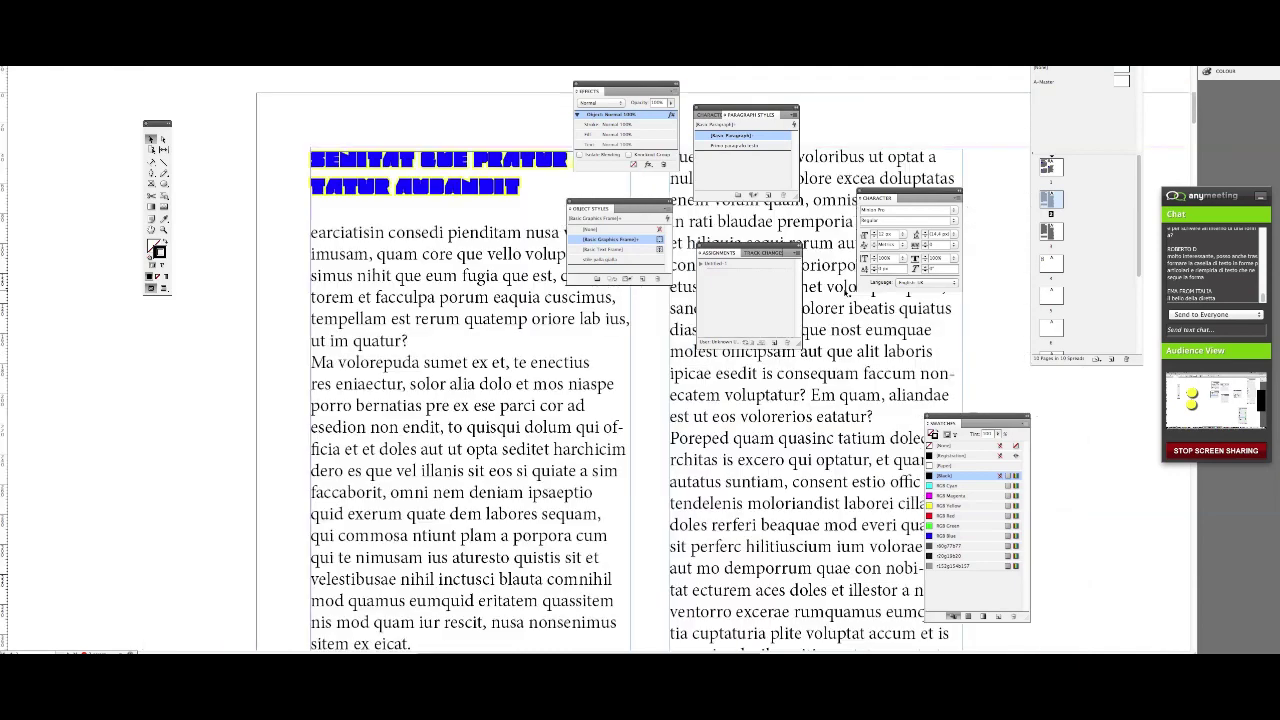
scroll(560, 323, "right", 3)
scroll(560, 390, "right", 3)
scroll(560, 390, "down", 1)
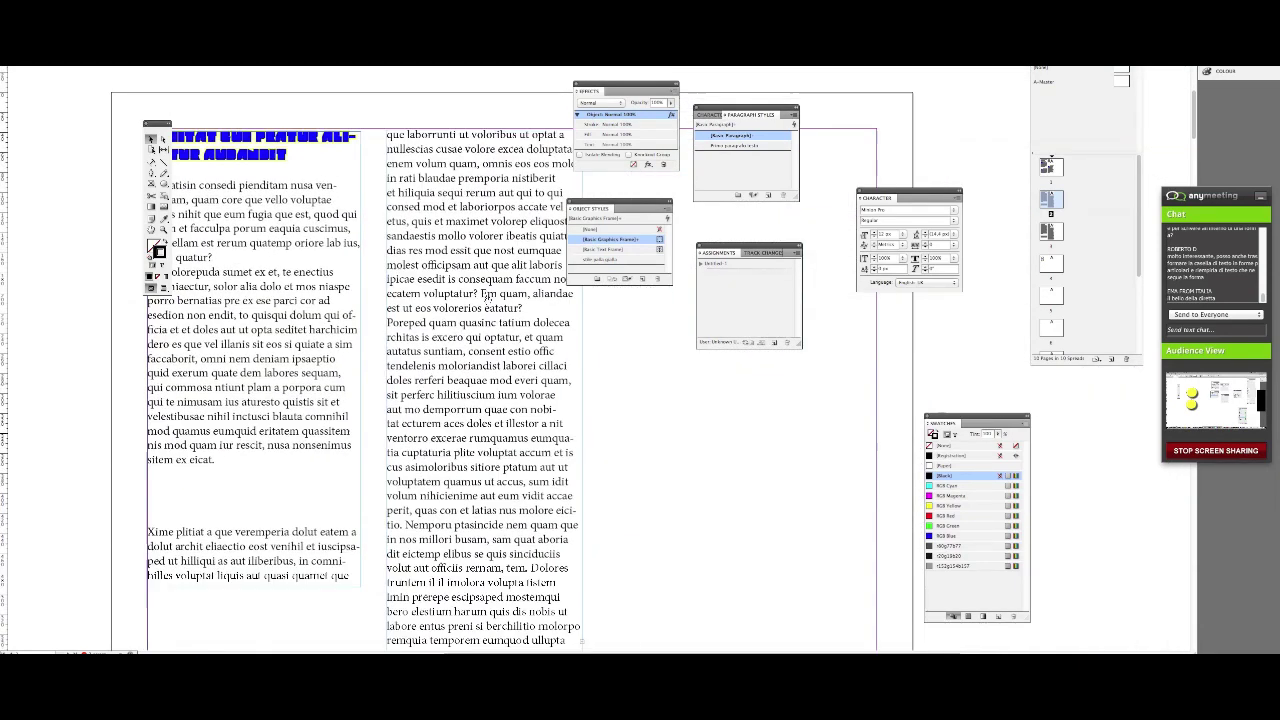
left_click_drag(157, 124, 90, 110)
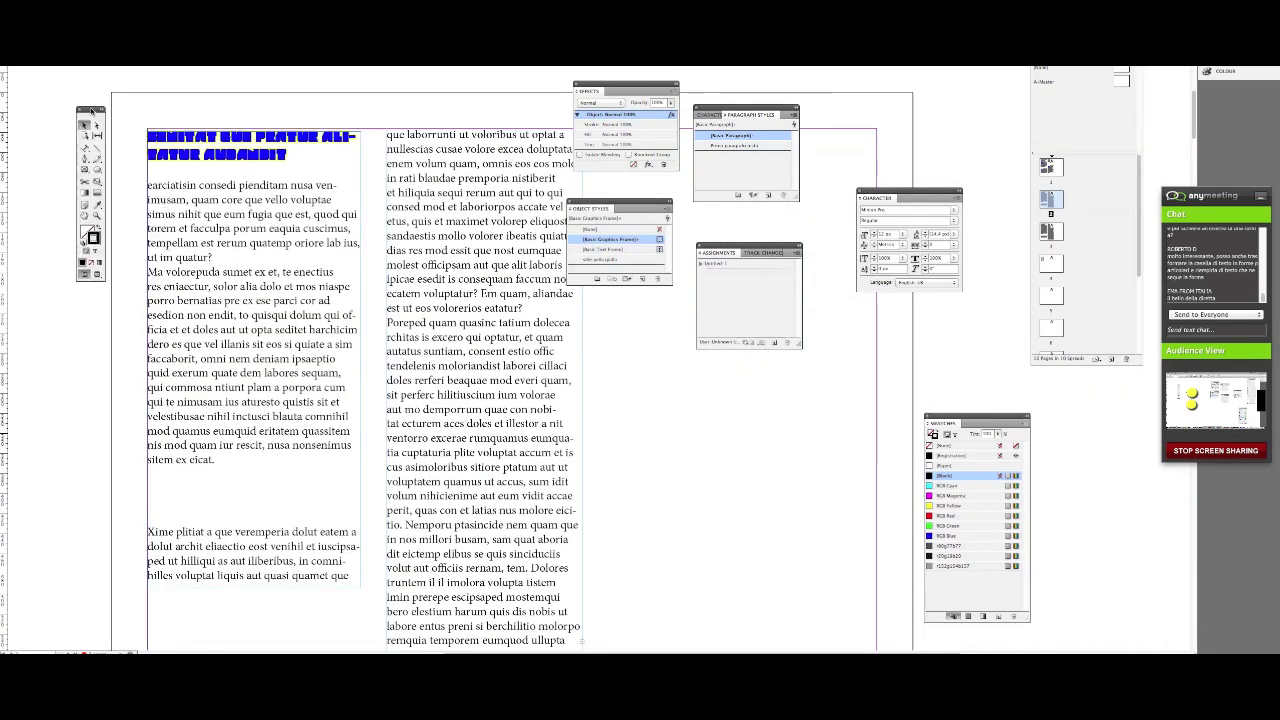
left_click_drag(606, 86, 745, 360)
left_click_drag(637, 204, 770, 441)
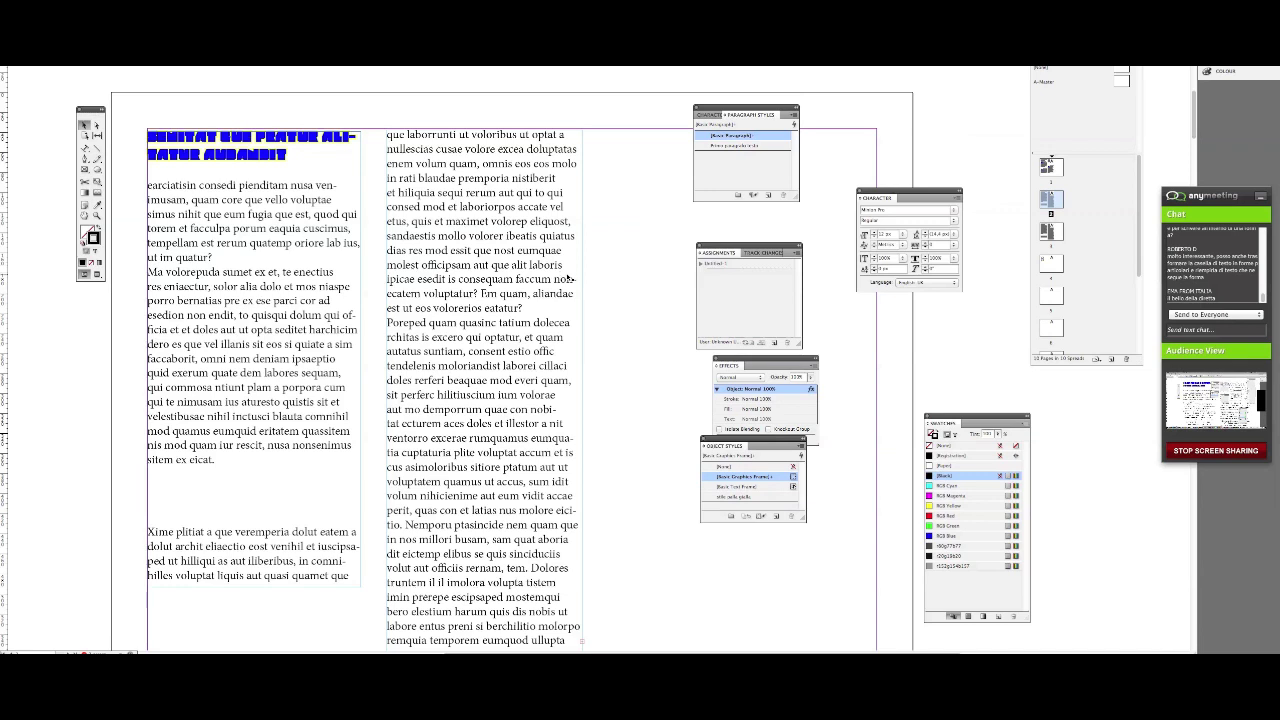
- Paste the styled yellow circle onto the text page and place it over the second column's outer edge
key("ctrl+v")
left_click_drag(607, 339, 432, 350)
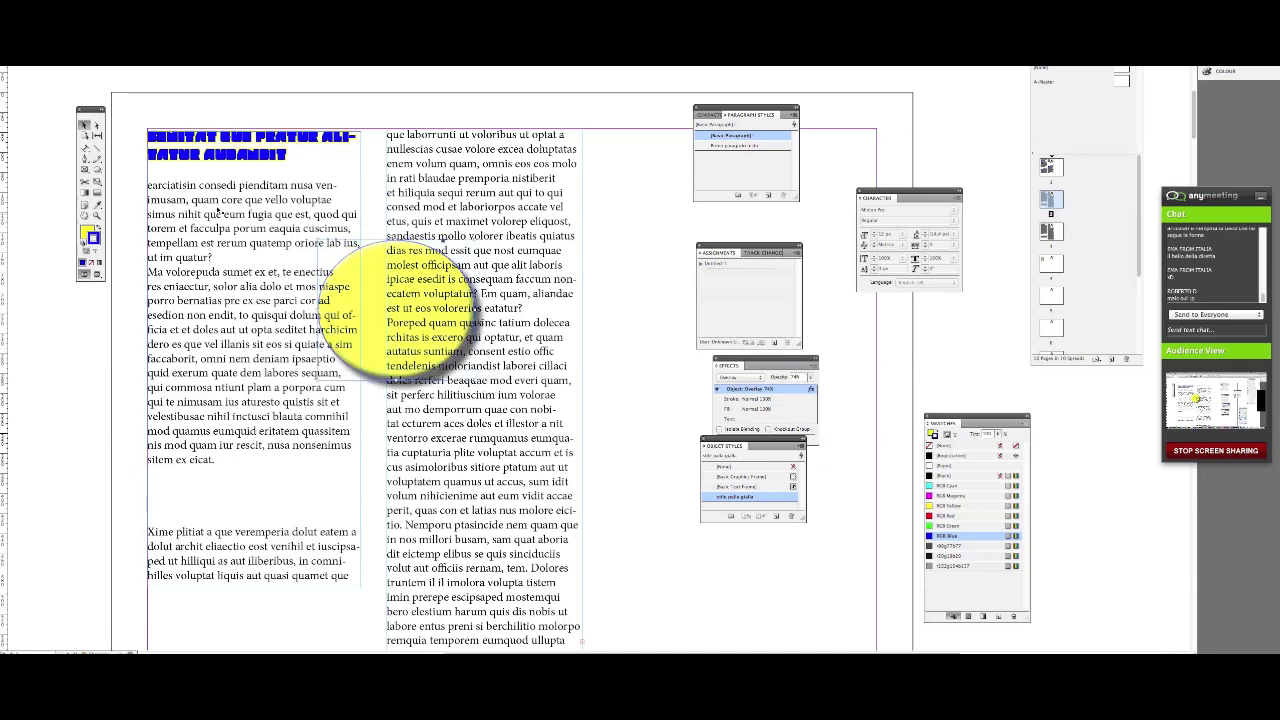
left_click_drag(365, 276, 542, 246)
- Reshape the circle with Direct Selection so its upper-right side has a deep notch, and place it across the gap between the columns
key("a")
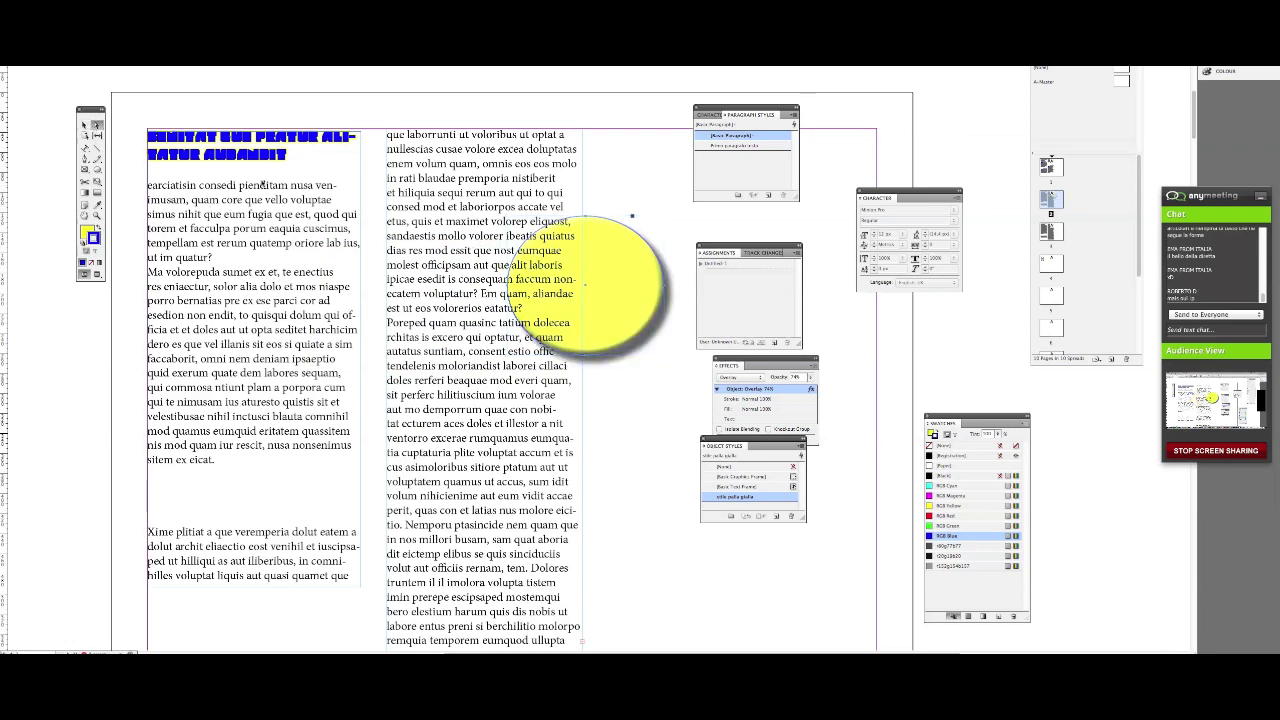
left_click(86, 158)
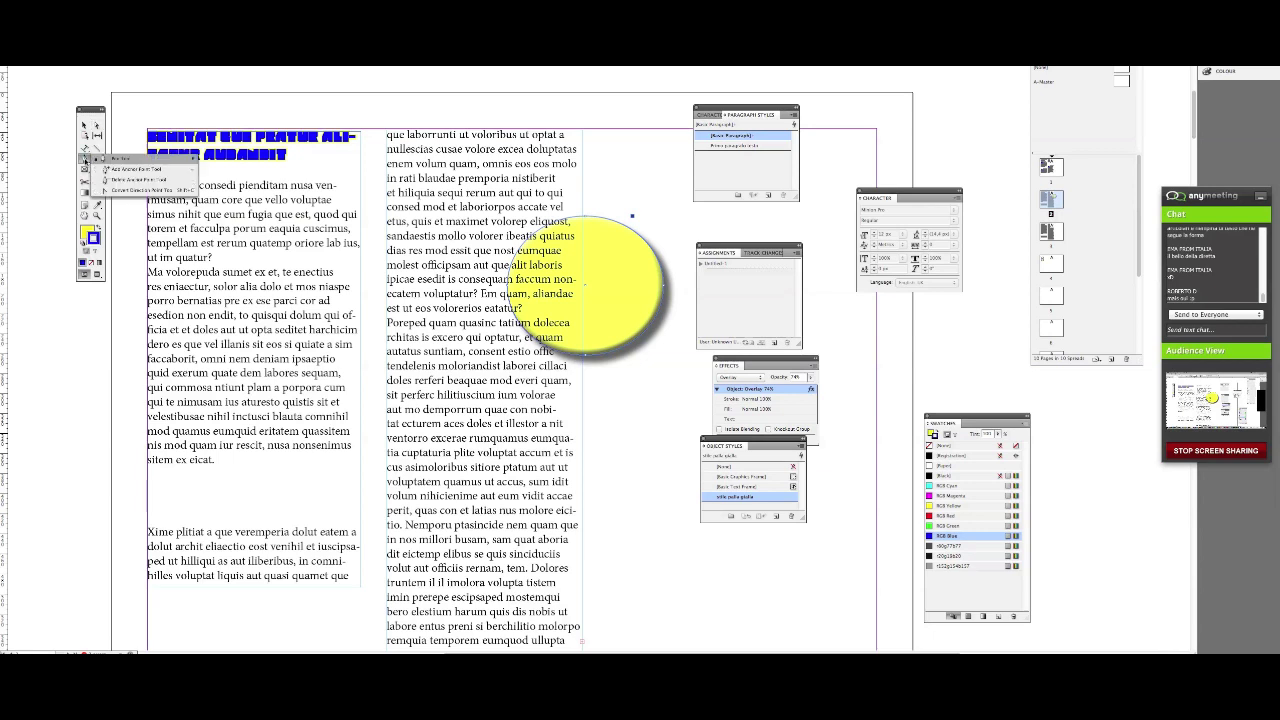
left_click(107, 163)
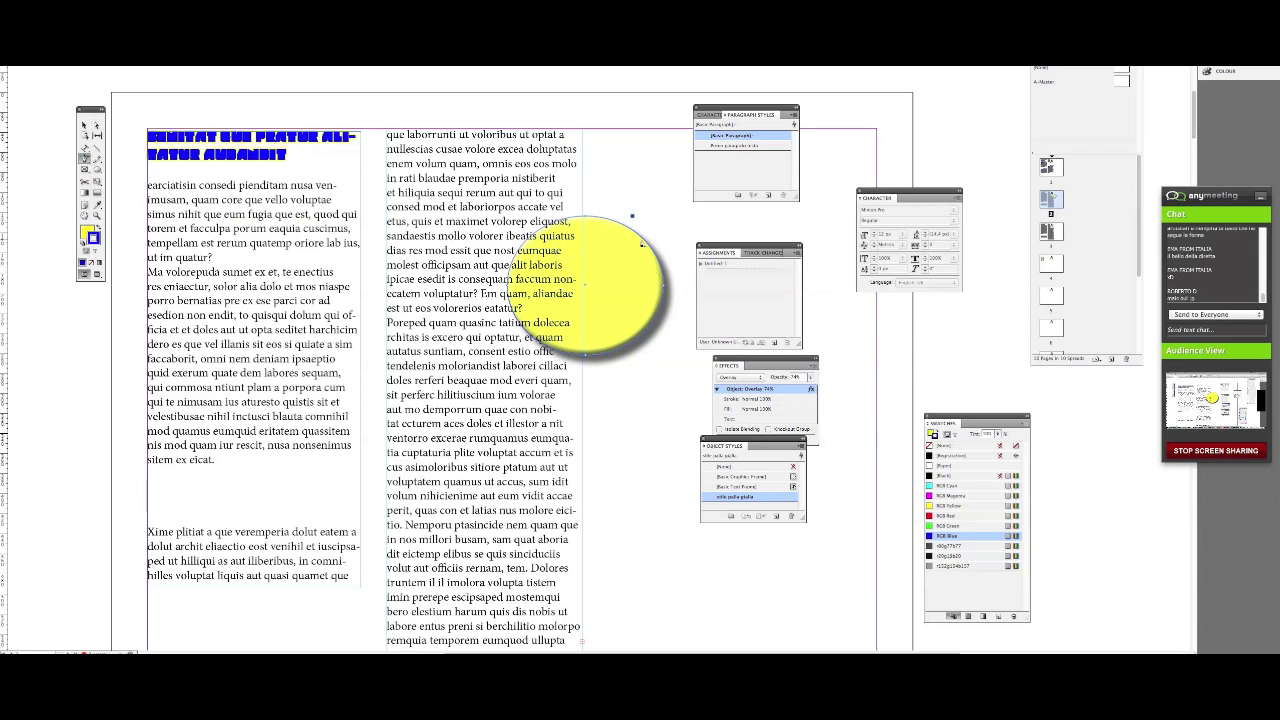
key("a")
left_click_drag(645, 242, 680, 294)
left_click_drag(666, 289, 430, 342)
- Display the Text Wrap controls for the notched shape and arrange them and the Paragraph Styles panel clear of the text
left_click(85, 125)
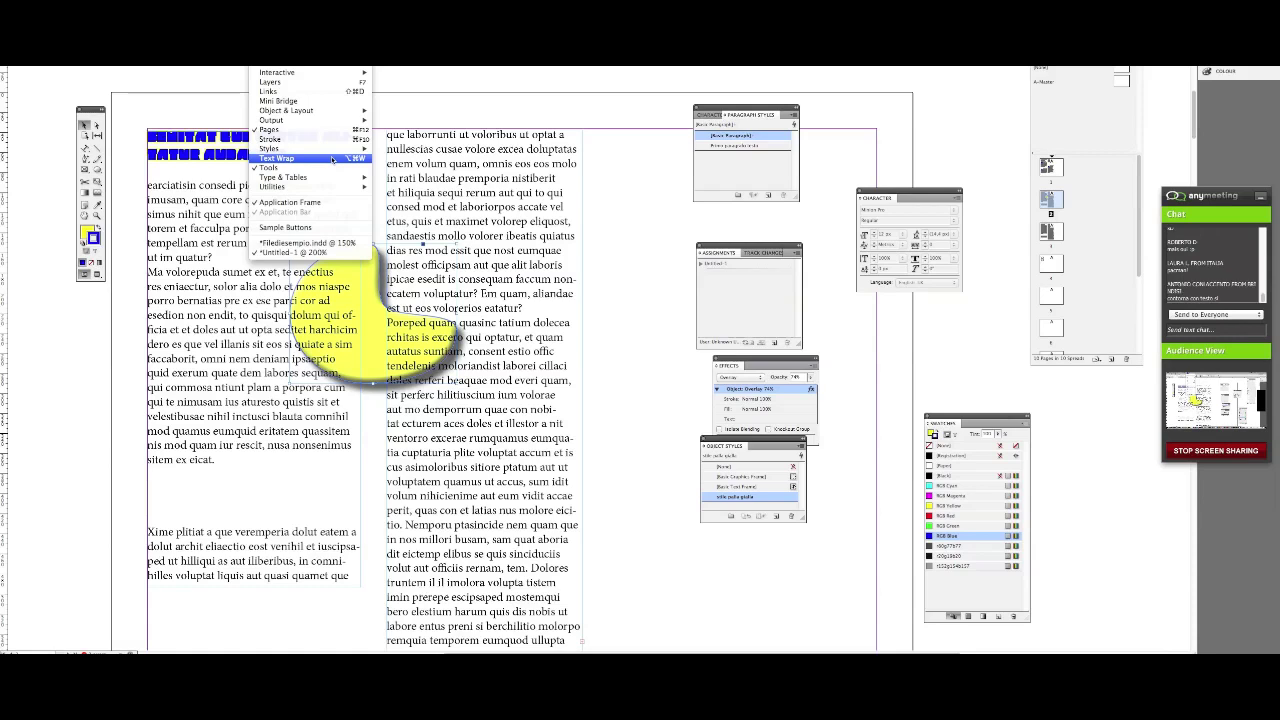
left_click(333, 160)
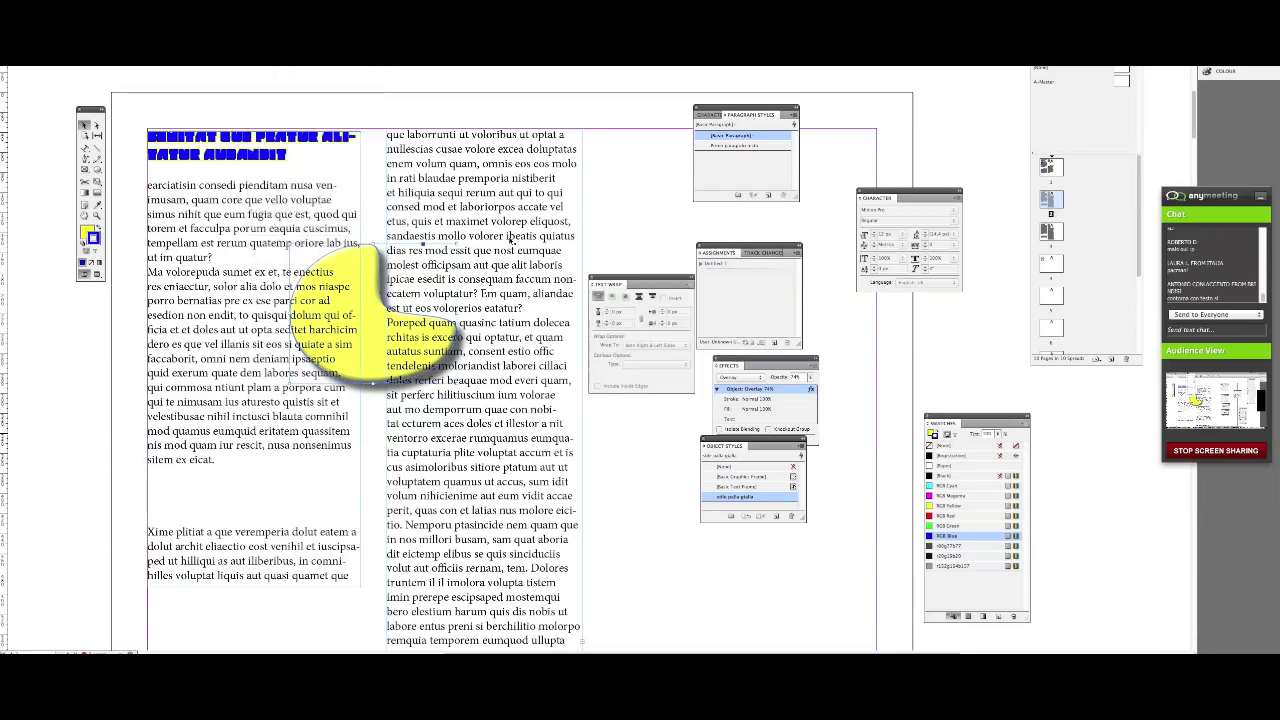
left_click_drag(622, 283, 618, 86)
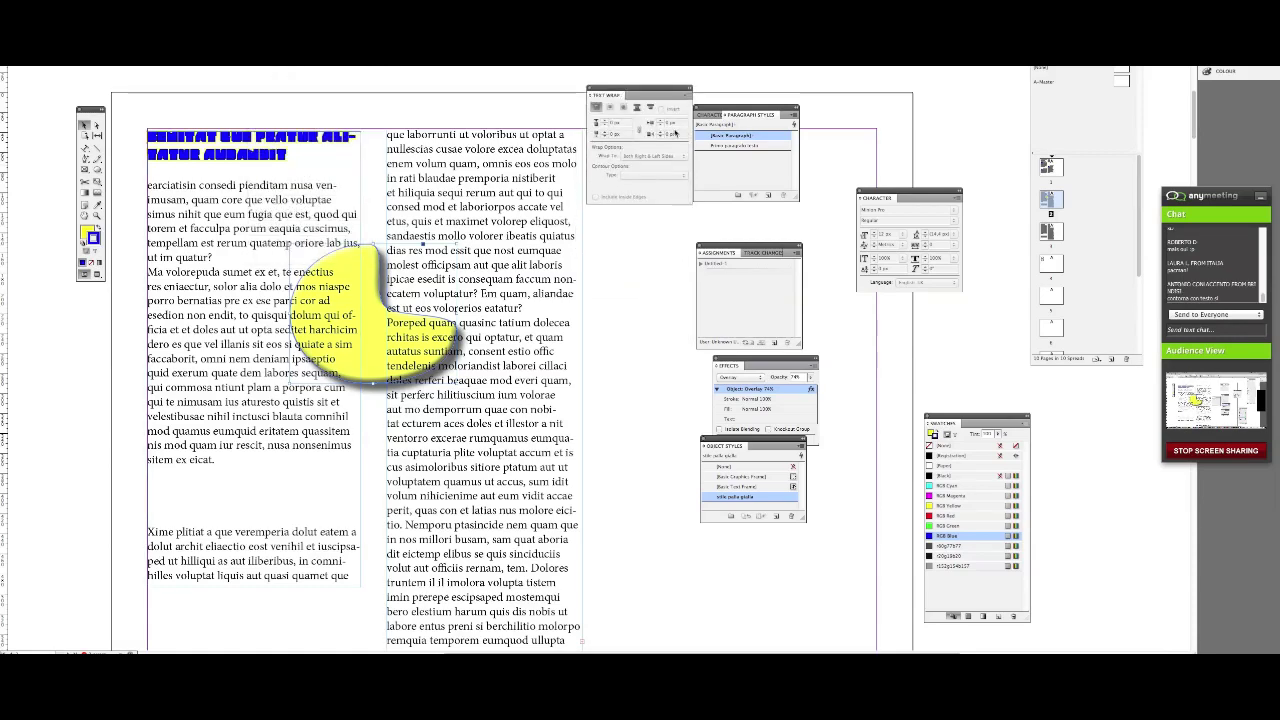
left_click_drag(706, 112, 792, 107)
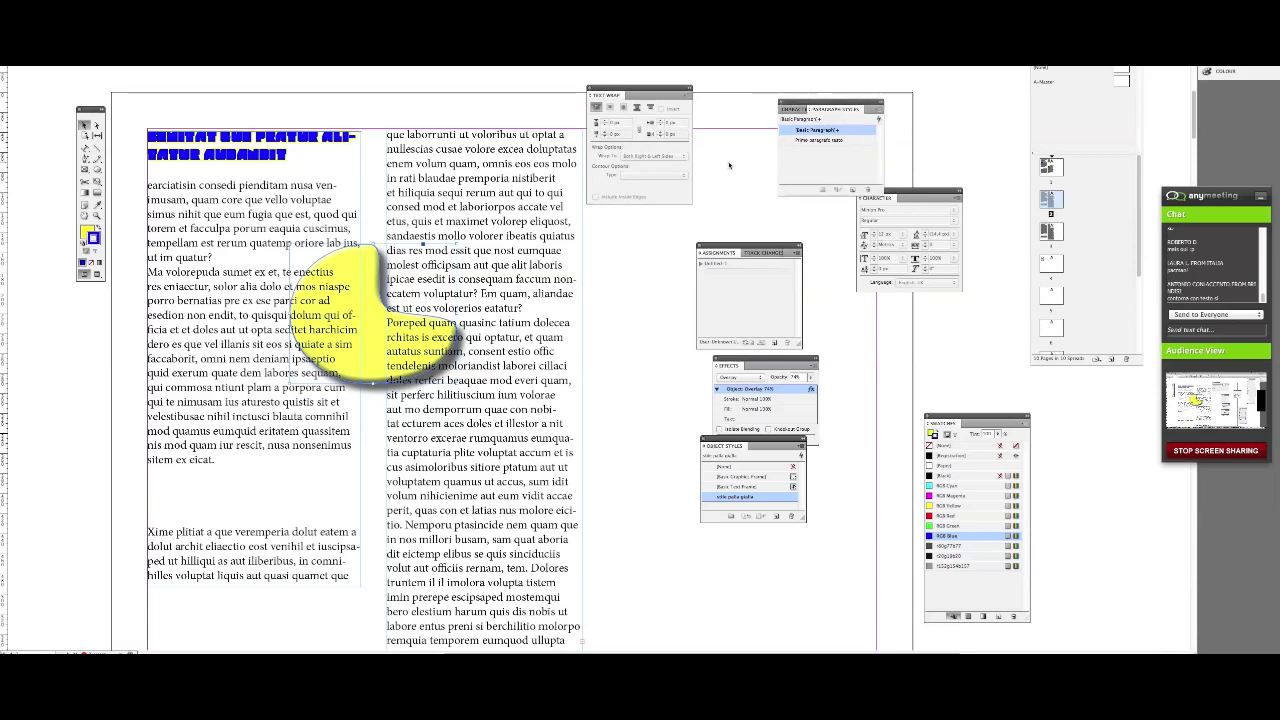
- Wrap the text around the yellow shape's bounding box and increase the wrap offset on all sides by several pixels
left_click(609, 107)
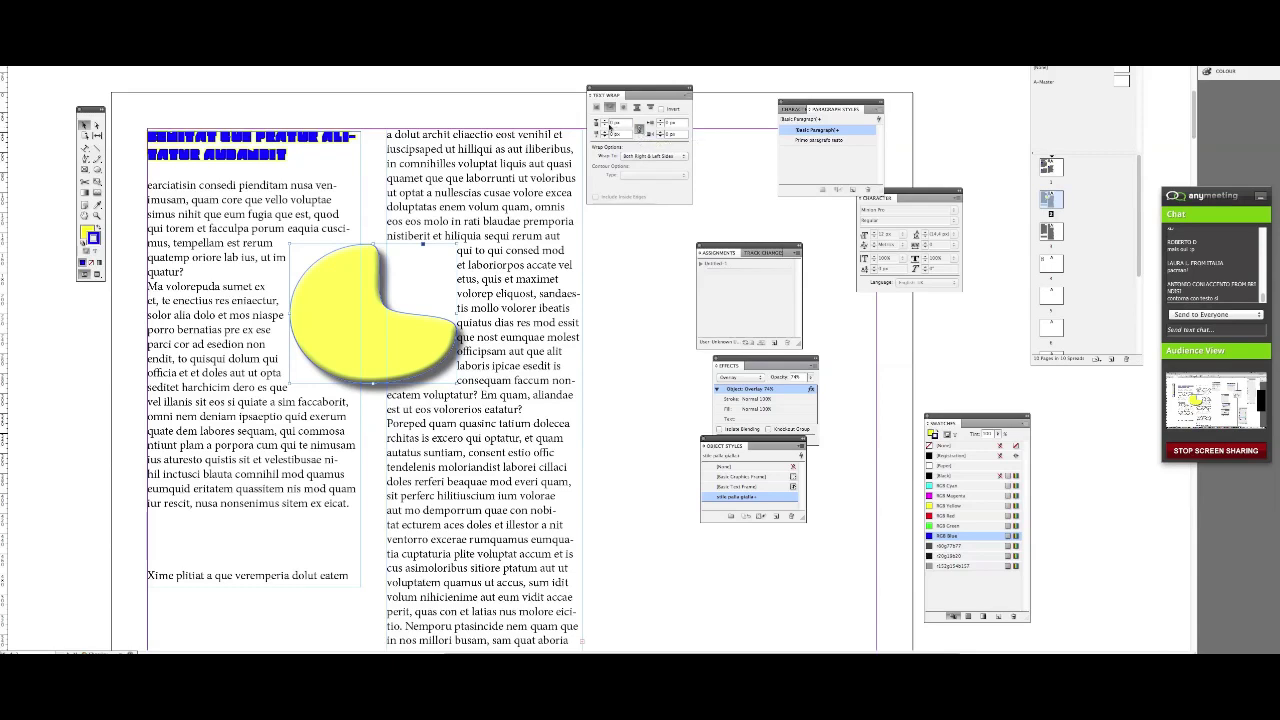
left_click(605, 122)
left_click(605, 122)
left_click(605, 122)
left_click(605, 122)
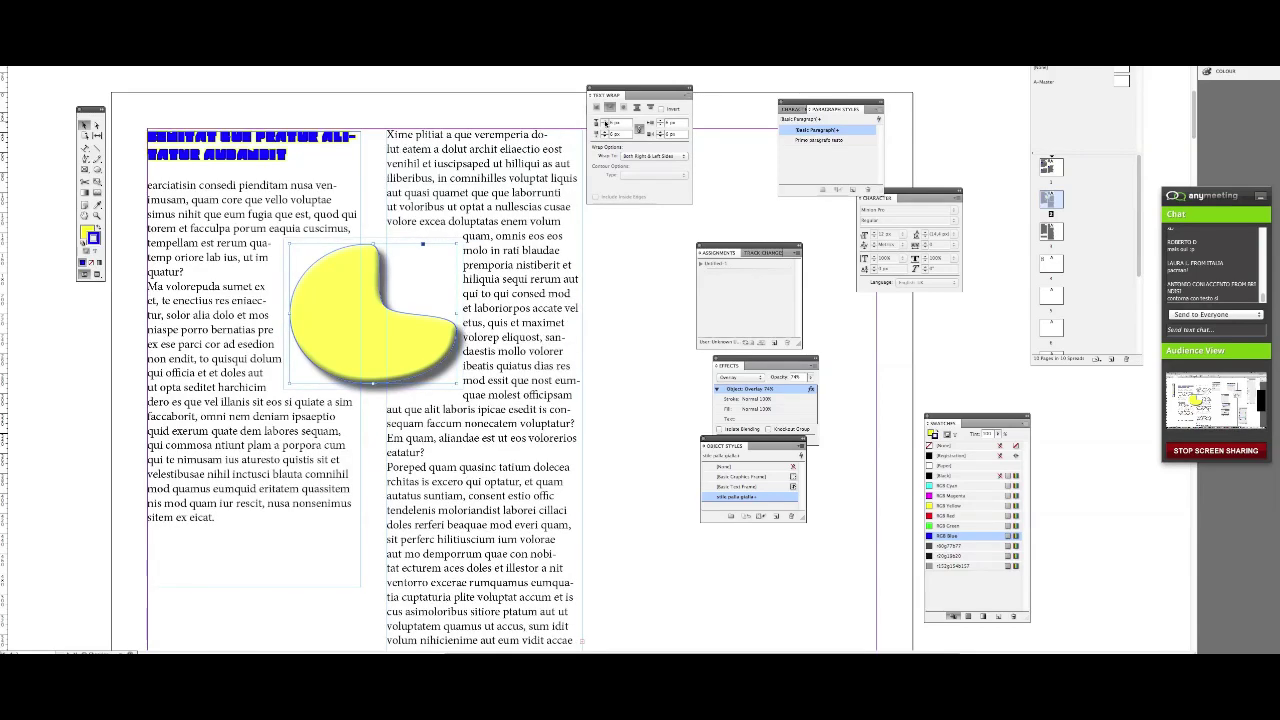
left_click(605, 122)
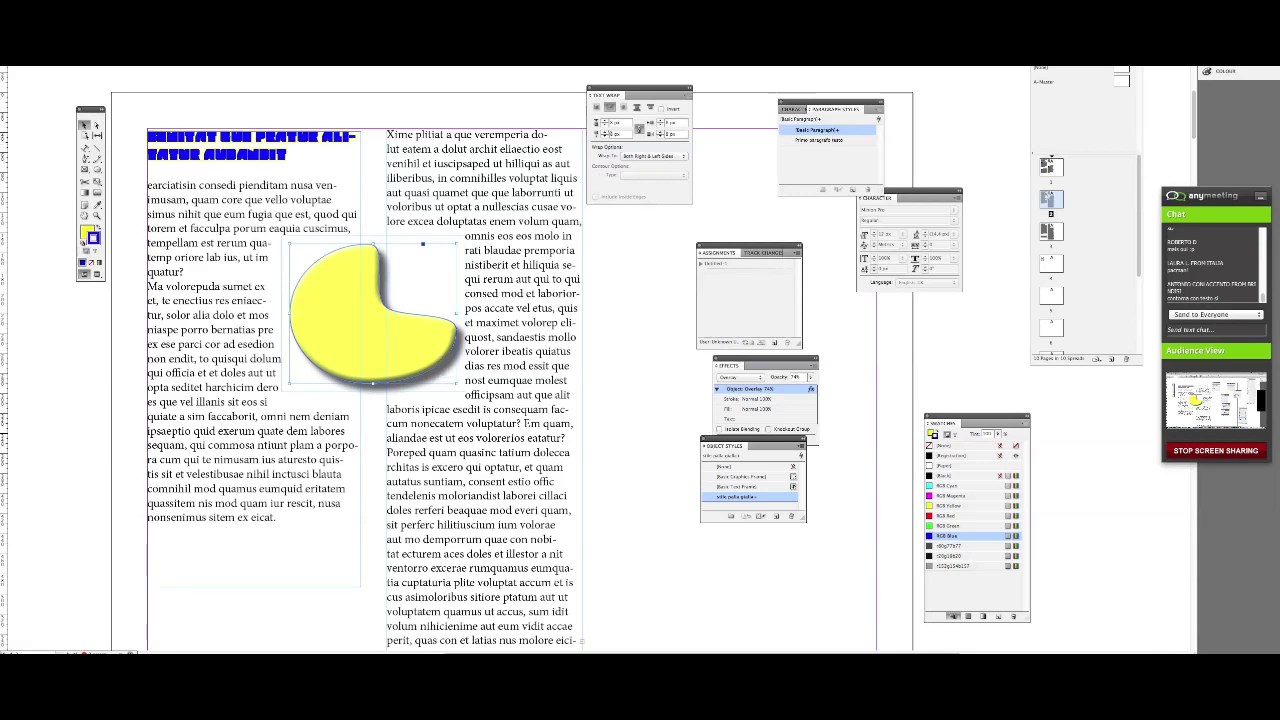
left_click(604, 122)
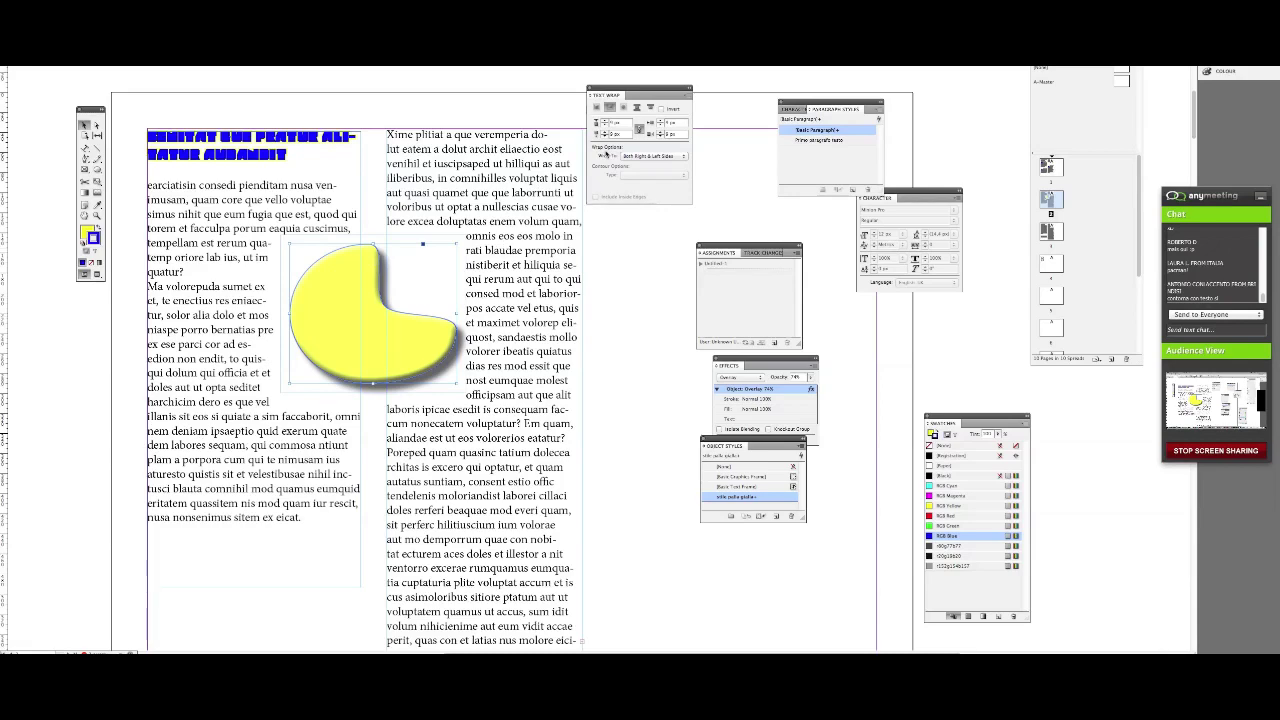
- Wrap the text around the yellow shape's own contour and increase the wrap offset to 25 px on all sides
left_click(623, 107)
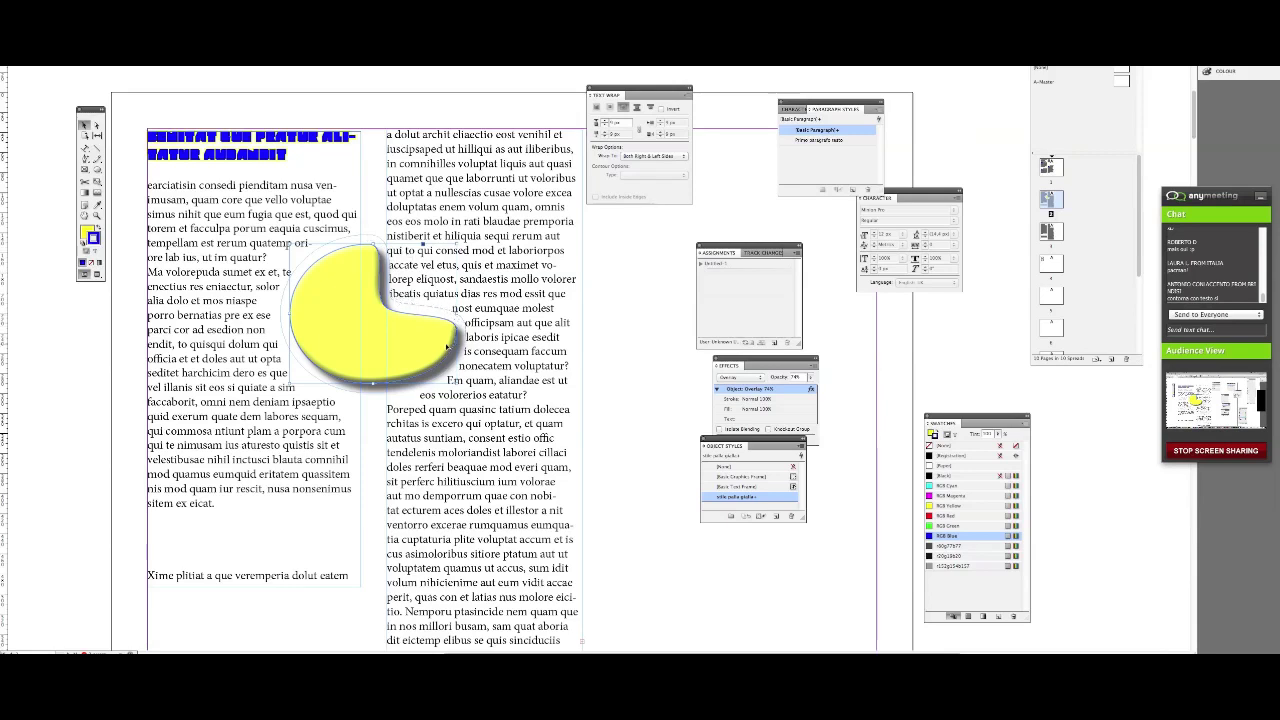
left_click(603, 122)
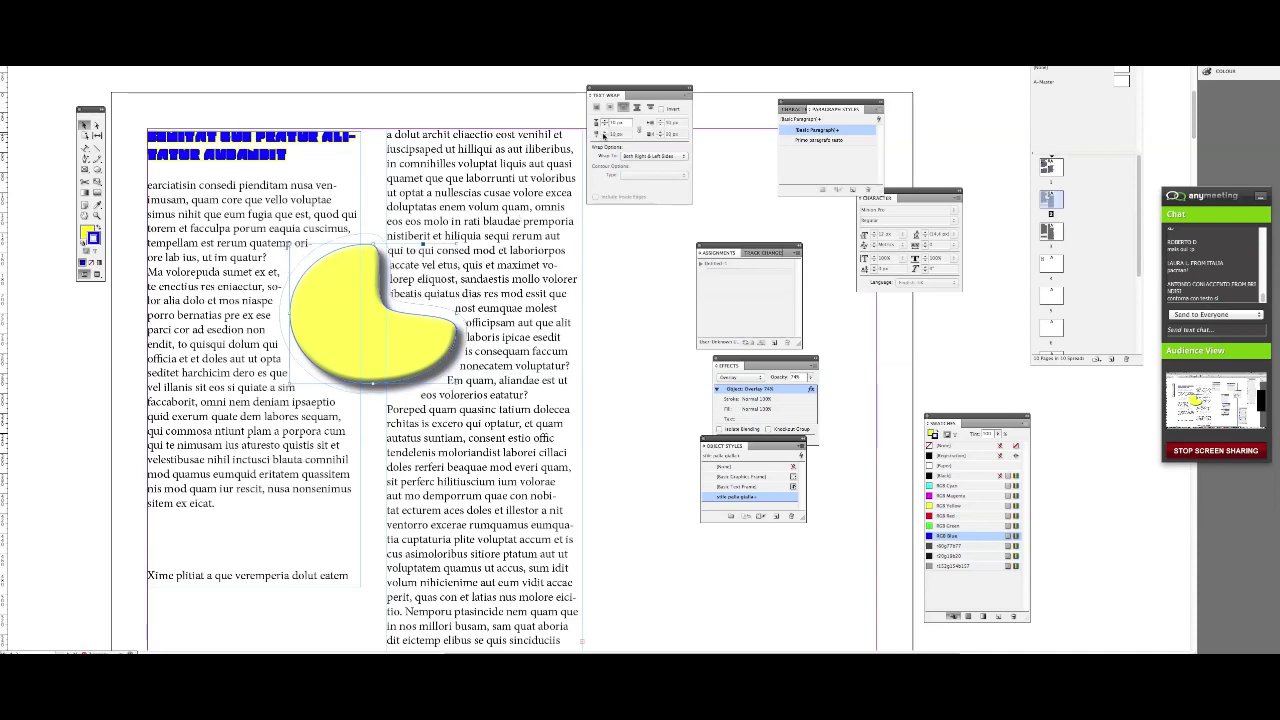
left_click(603, 122)
left_click(603, 122)
left_click(603, 122)
left_click(603, 122)
left_click(603, 122)
left_click(603, 122)
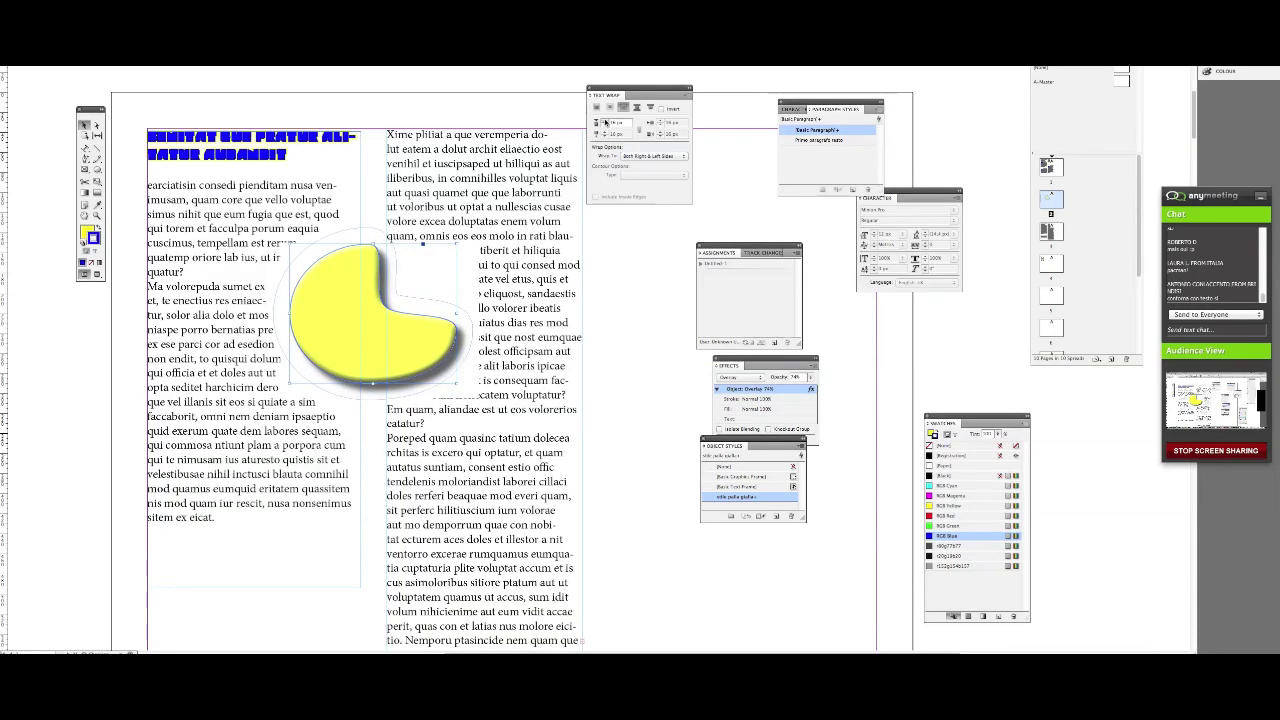
left_click(603, 122)
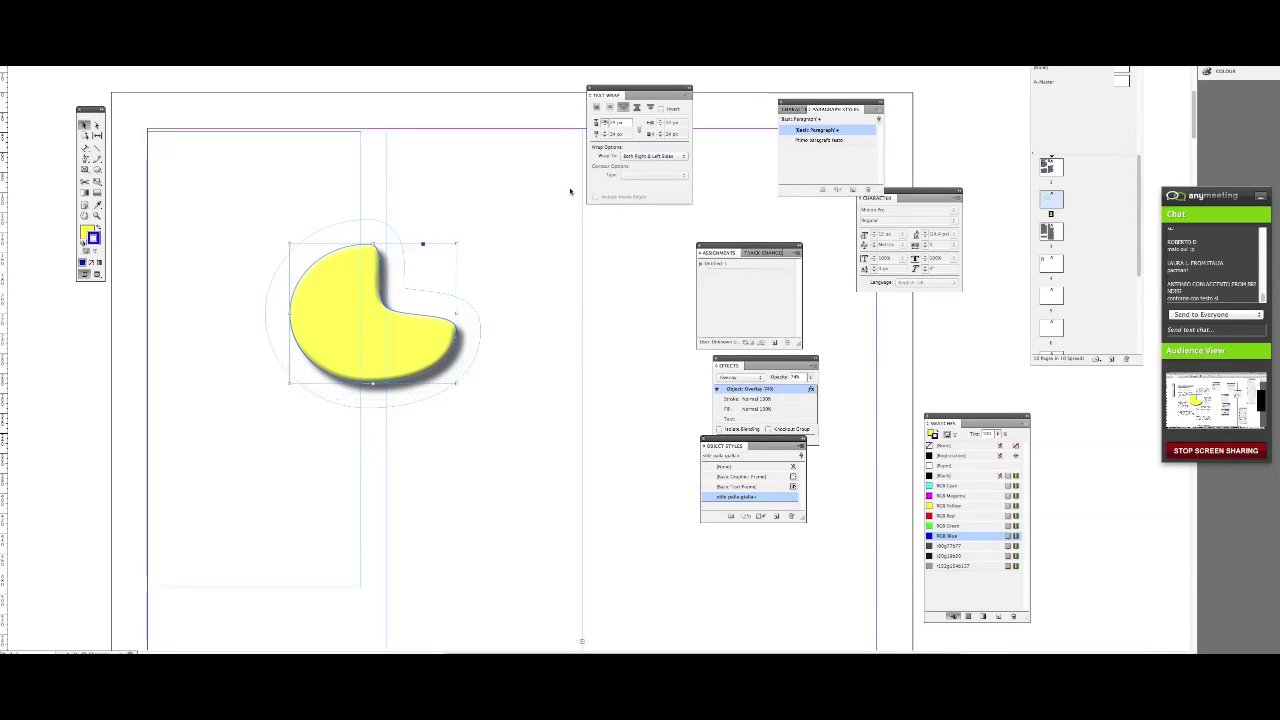
left_click(603, 122)
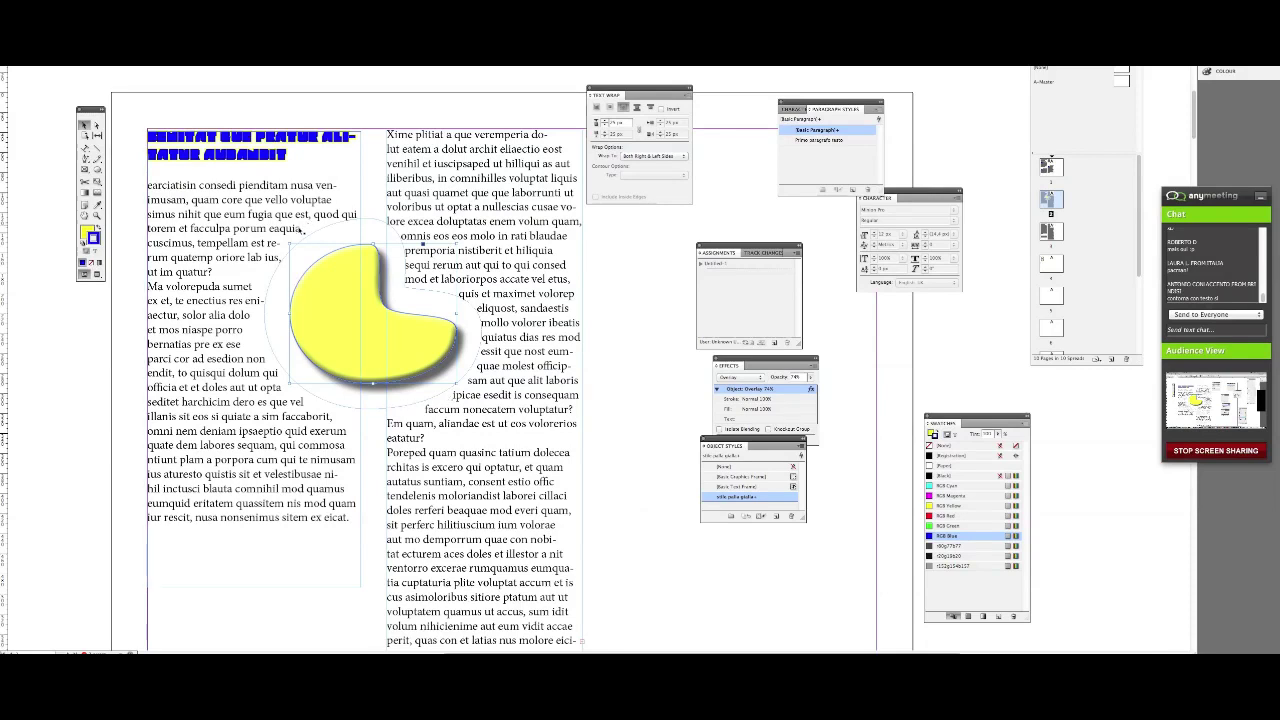
- Directly select the yellow shape and pull a point of its text wrap boundary inward above the right lobe
left_click(682, 354)
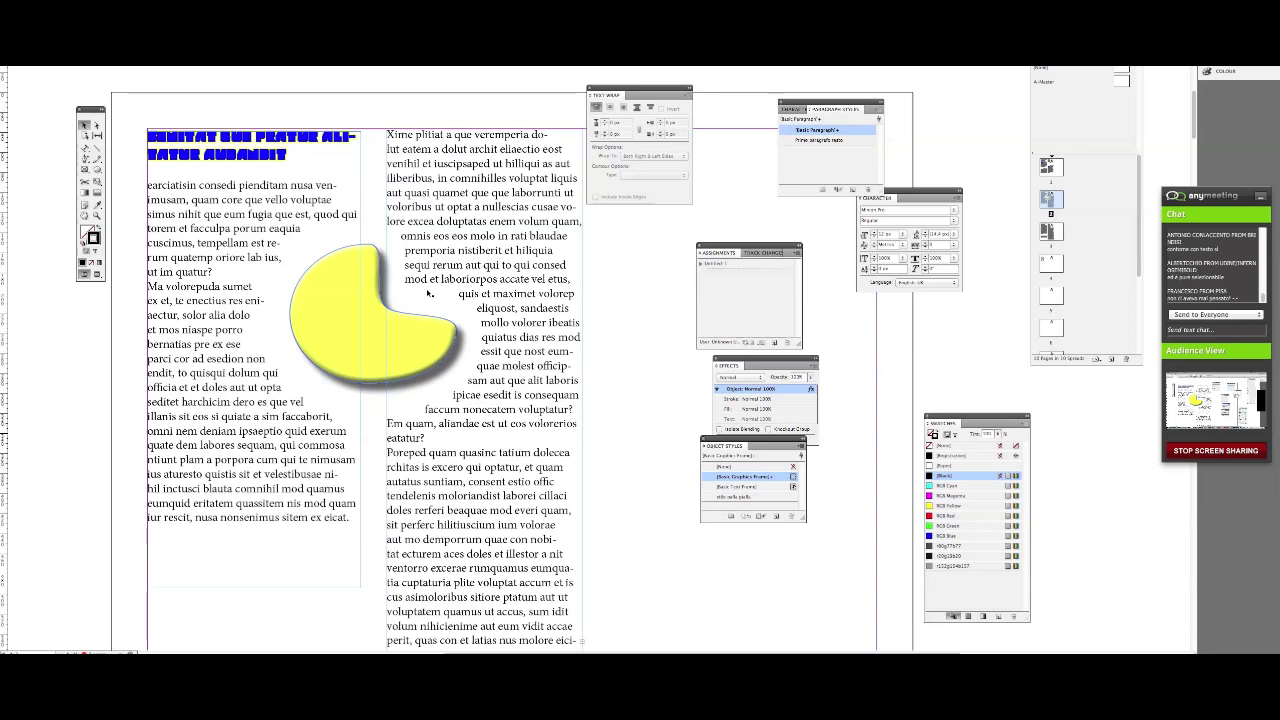
key("a")
left_click(389, 305)
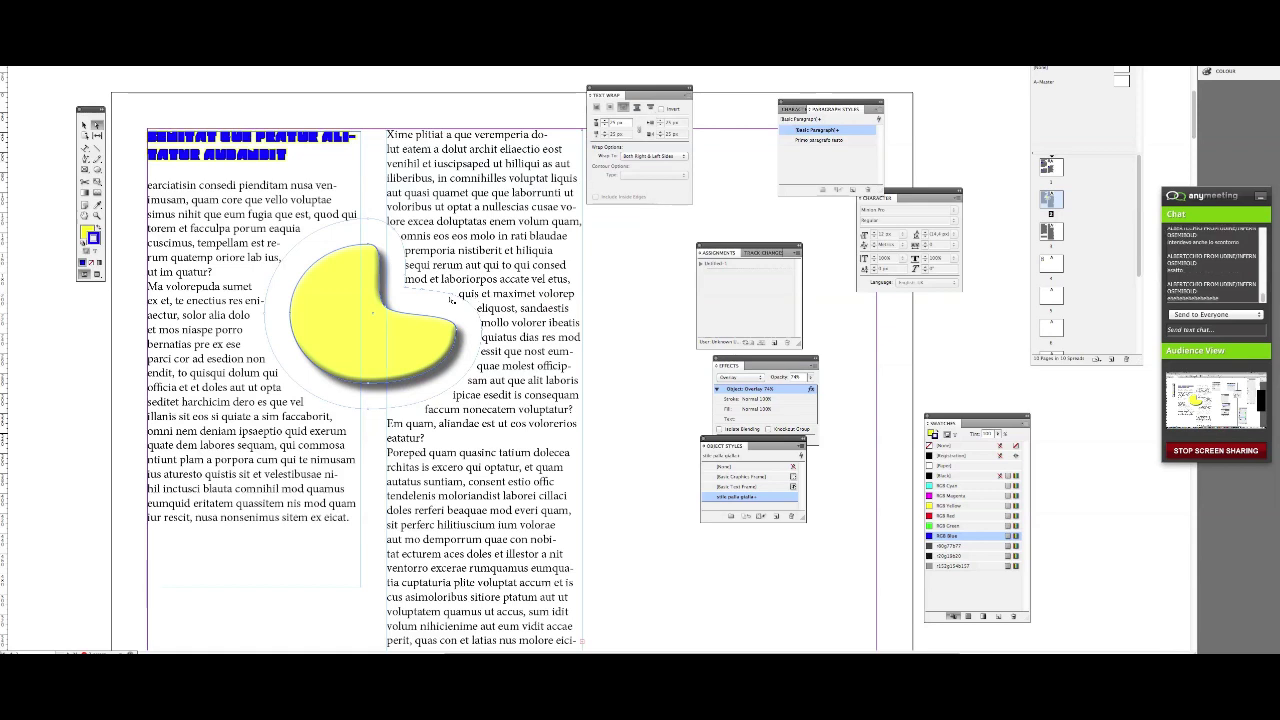
left_click(97, 216)
left_click(407, 324)
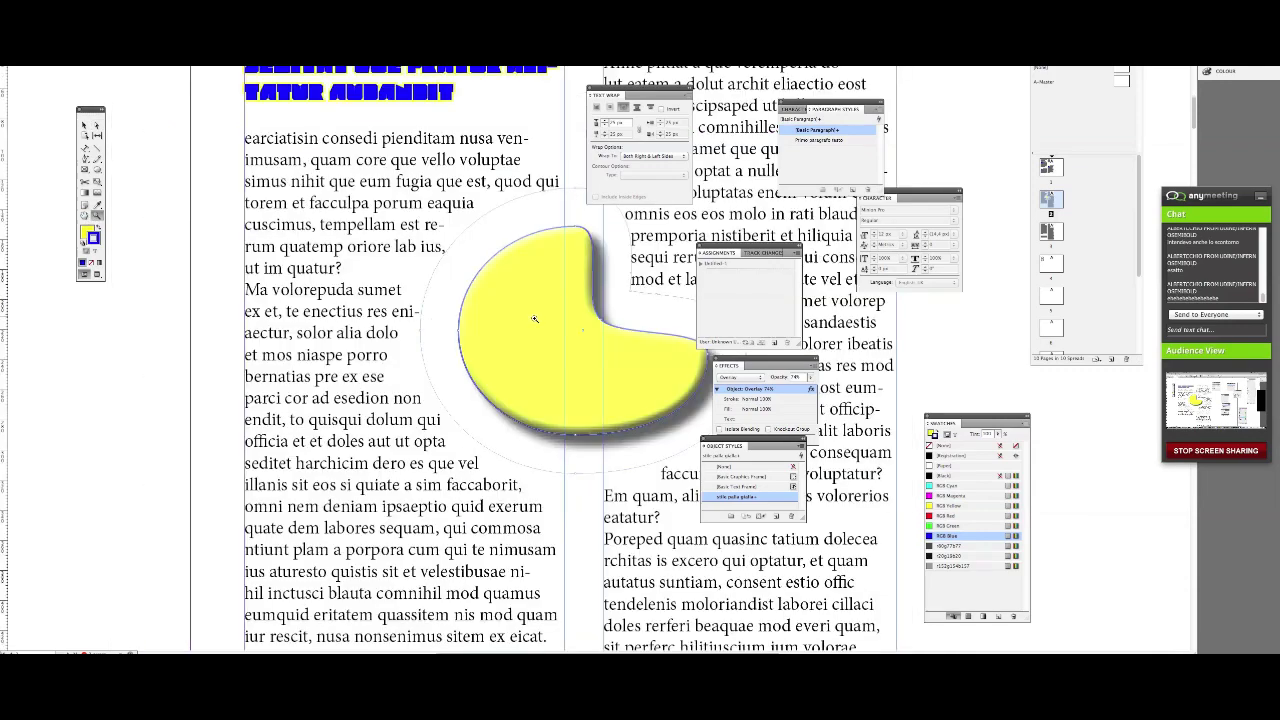
left_click(535, 318)
left_click(592, 328)
left_click_drag(626, 328, 126, 328)
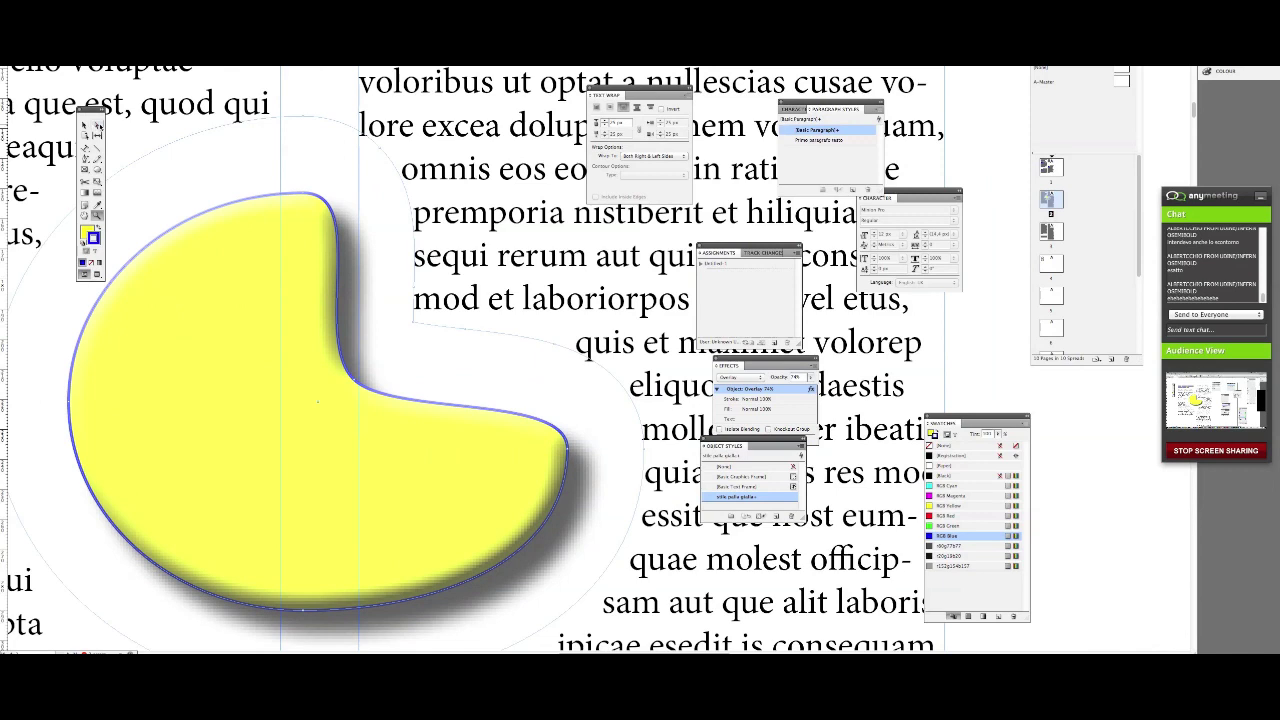
left_click(98, 126)
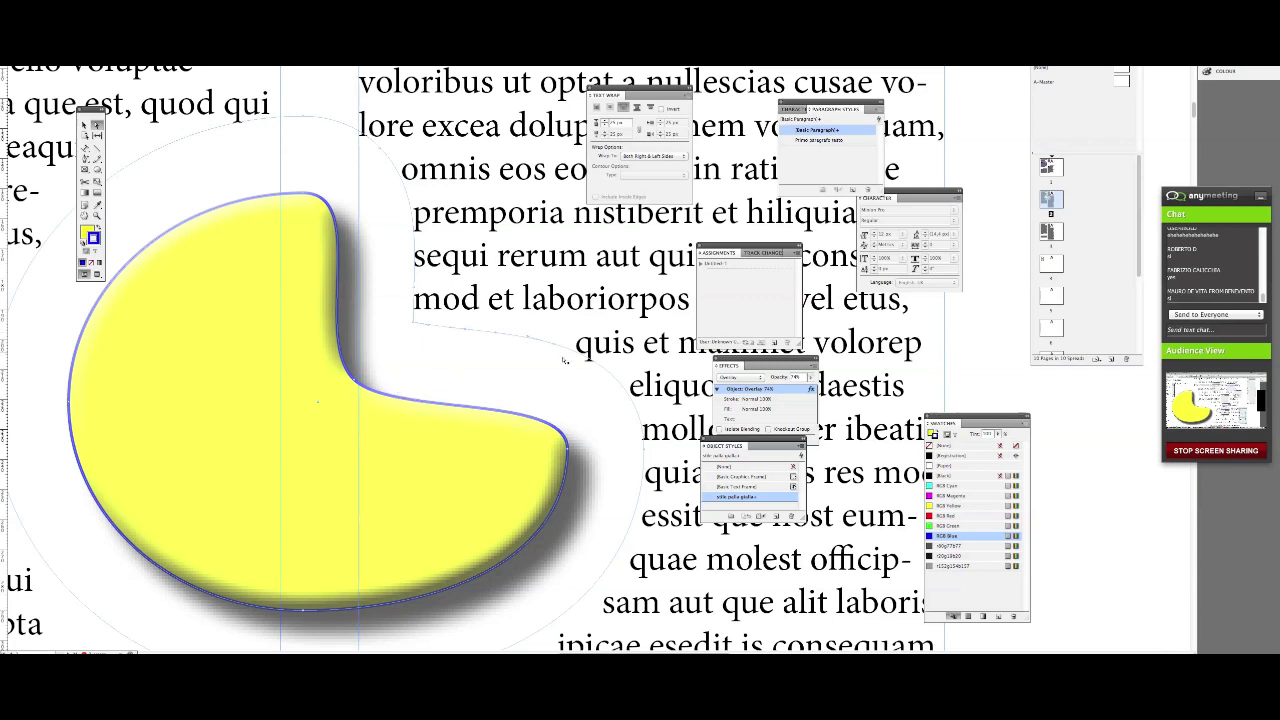
left_click_drag(530, 340, 537, 377)
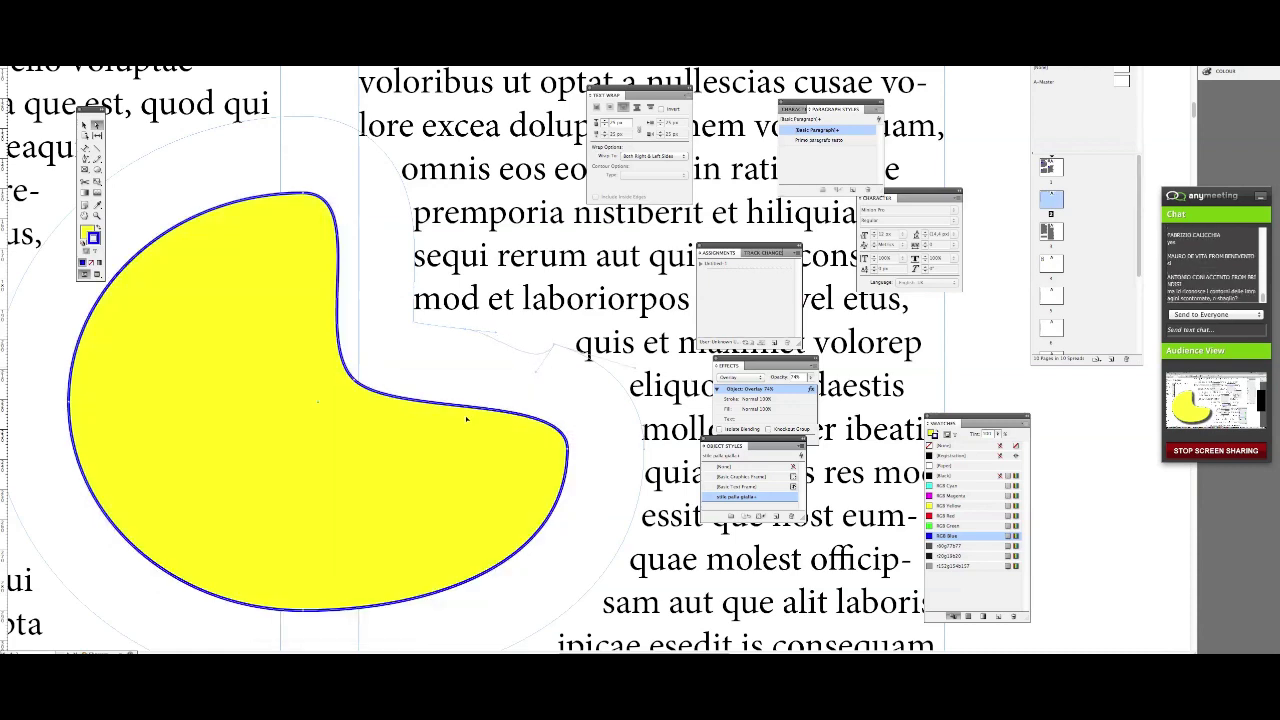
- Pull the text wrap boundary points above the yellow shape's right lobe inward, and move the Assignments and Effects panels clear of the text
left_click_drag(496, 361, 467, 362)
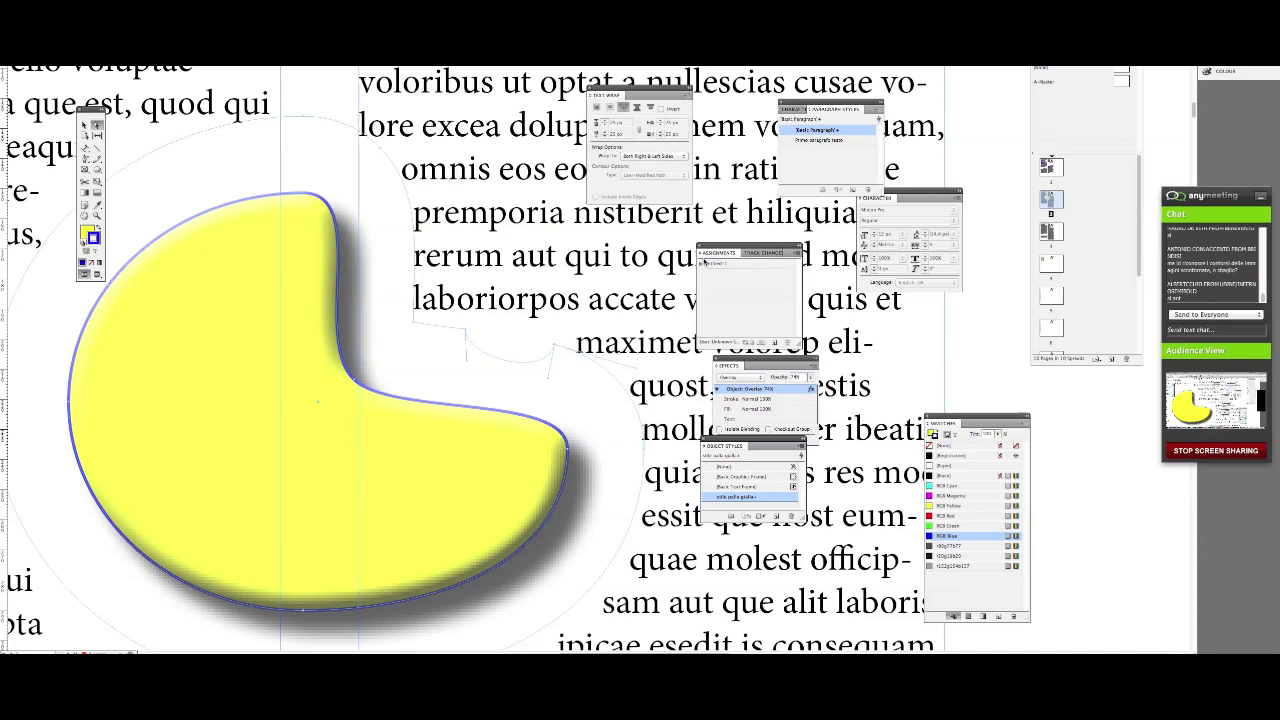
left_click_drag(750, 246, 1028, 296)
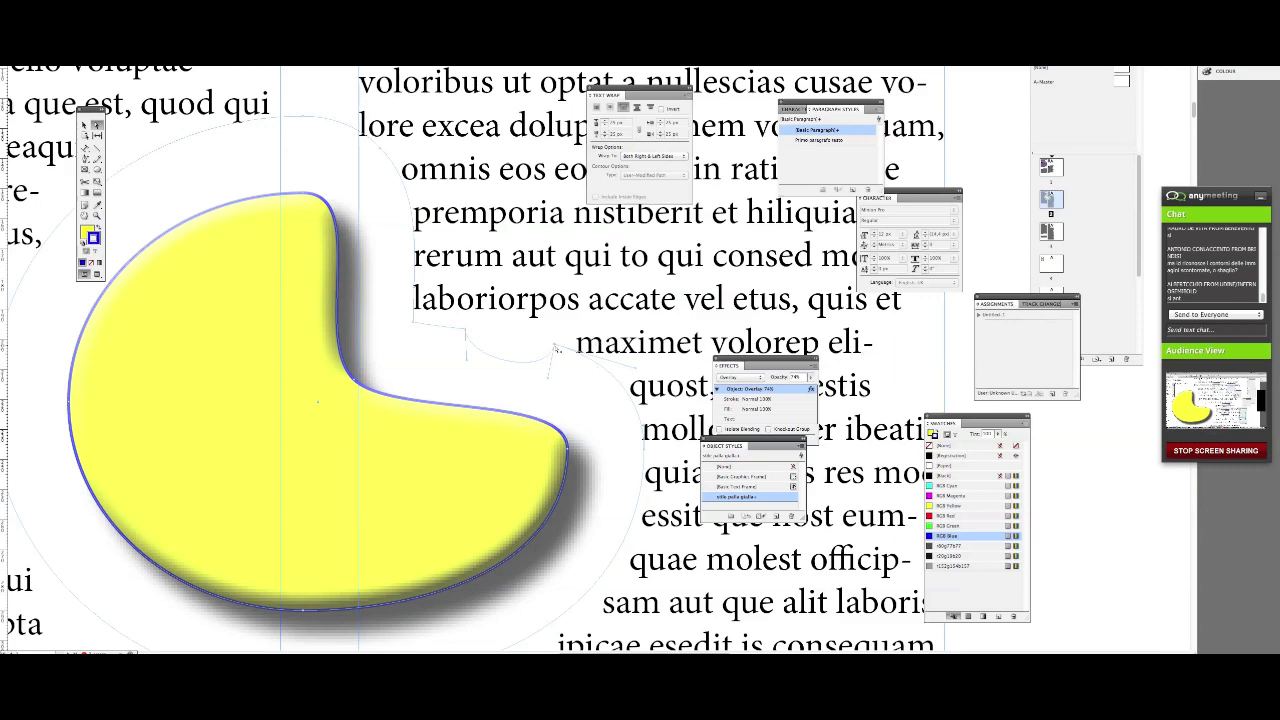
mouse_move(552, 352)
left_mouse_down()
mouse_move(544, 392)
mouse_move(525, 378)
left_mouse_up()
left_click_drag(797, 365, 863, 460)
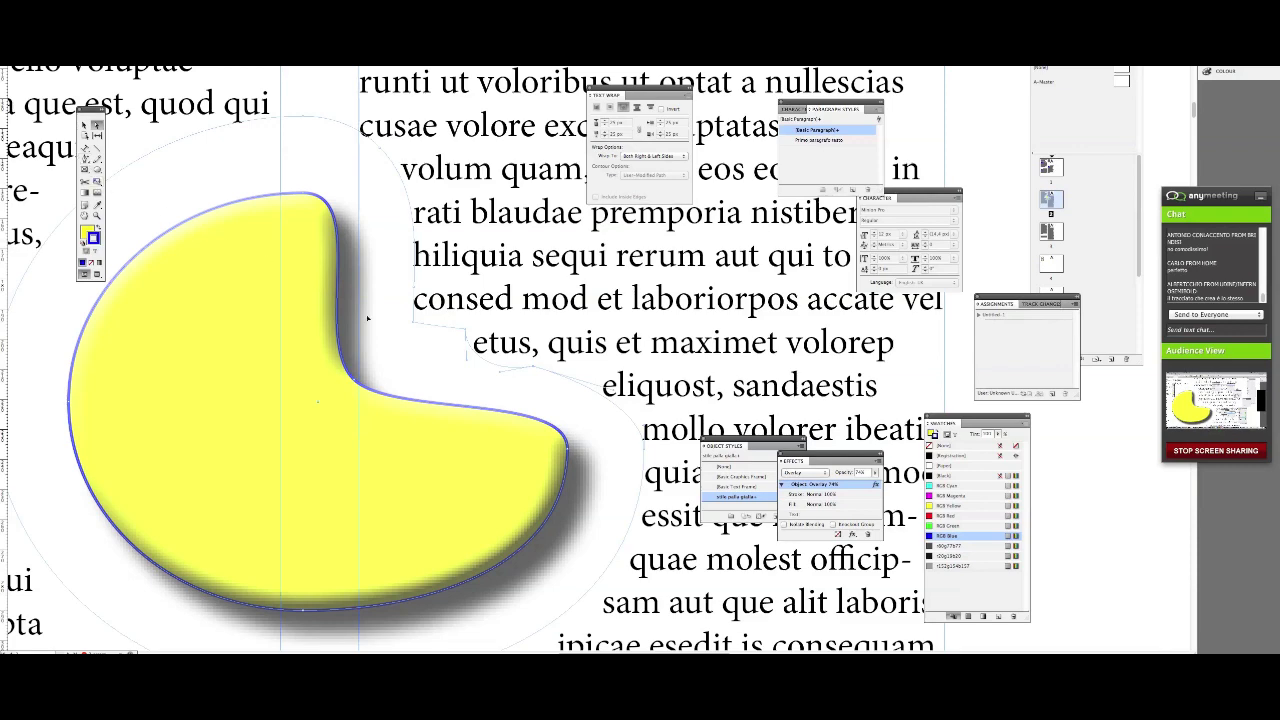
- Examine how both text columns flow around the yellow shape with the panels temporarily hidden, and read the meeting chat
scroll(486, 364, "down", 1)
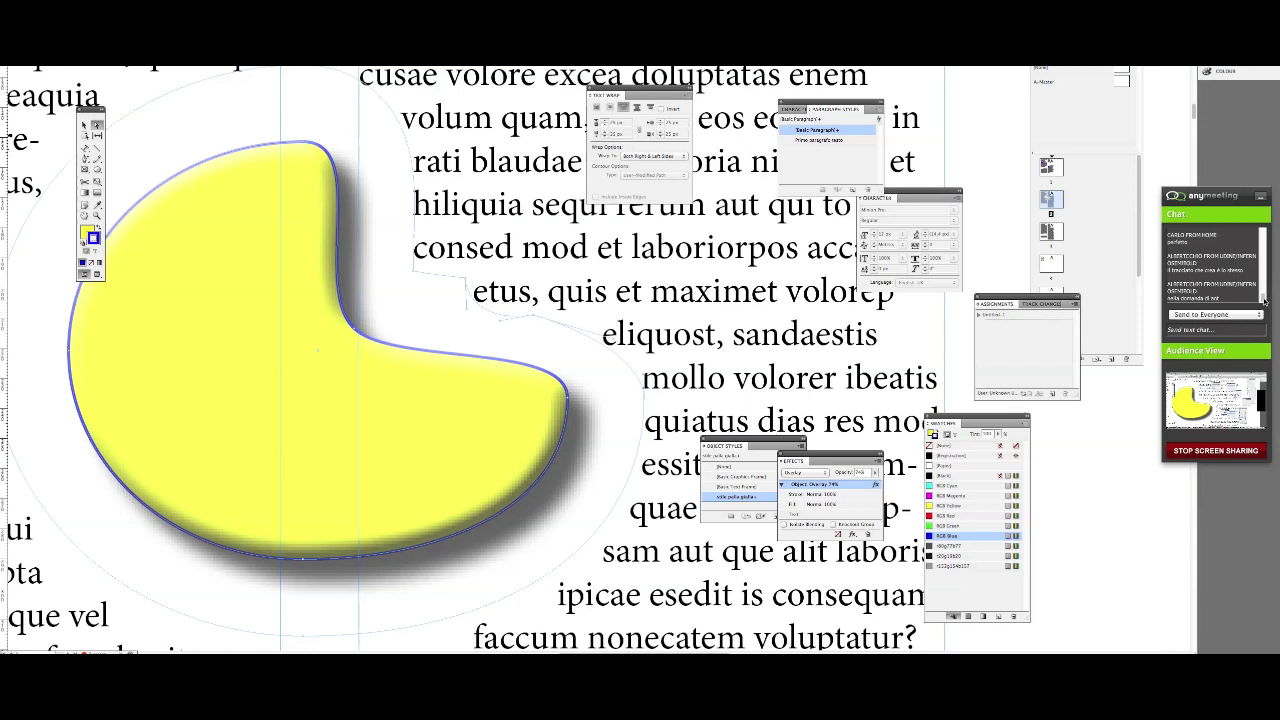
key("Tab")
left_click_drag(1263, 298, 1263, 303)
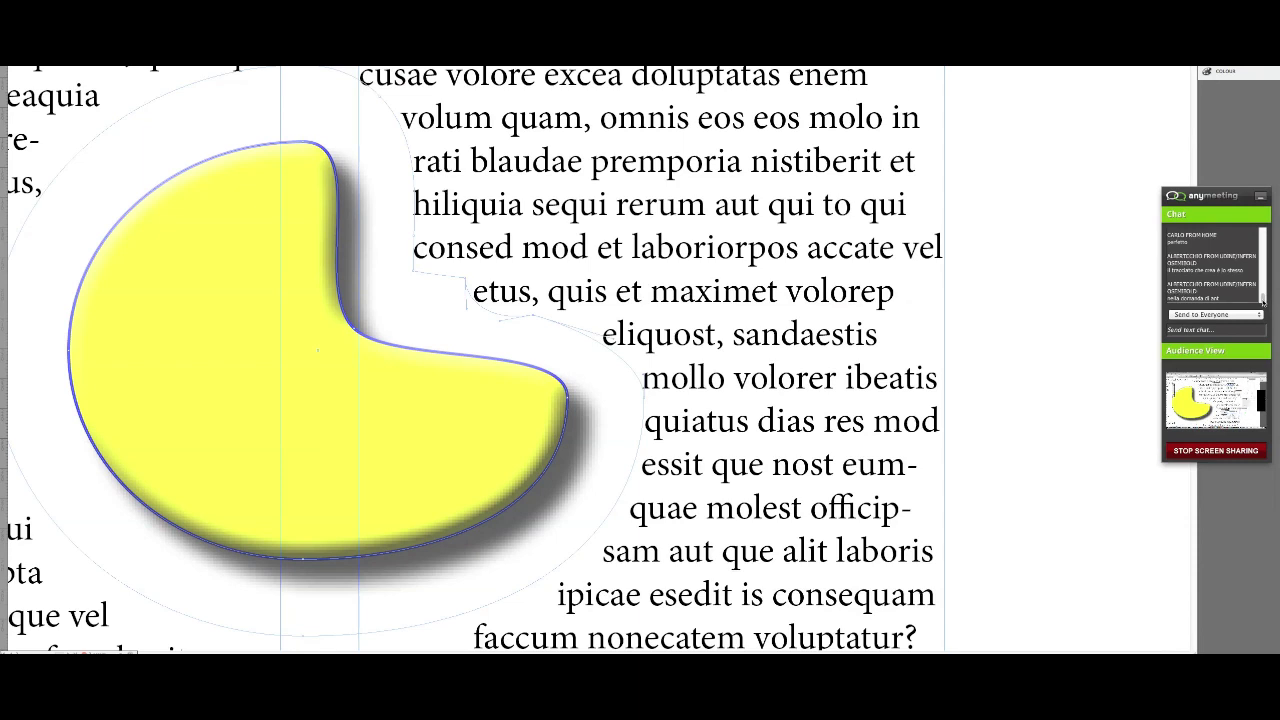
left_click_drag(1263, 303, 1262, 299)
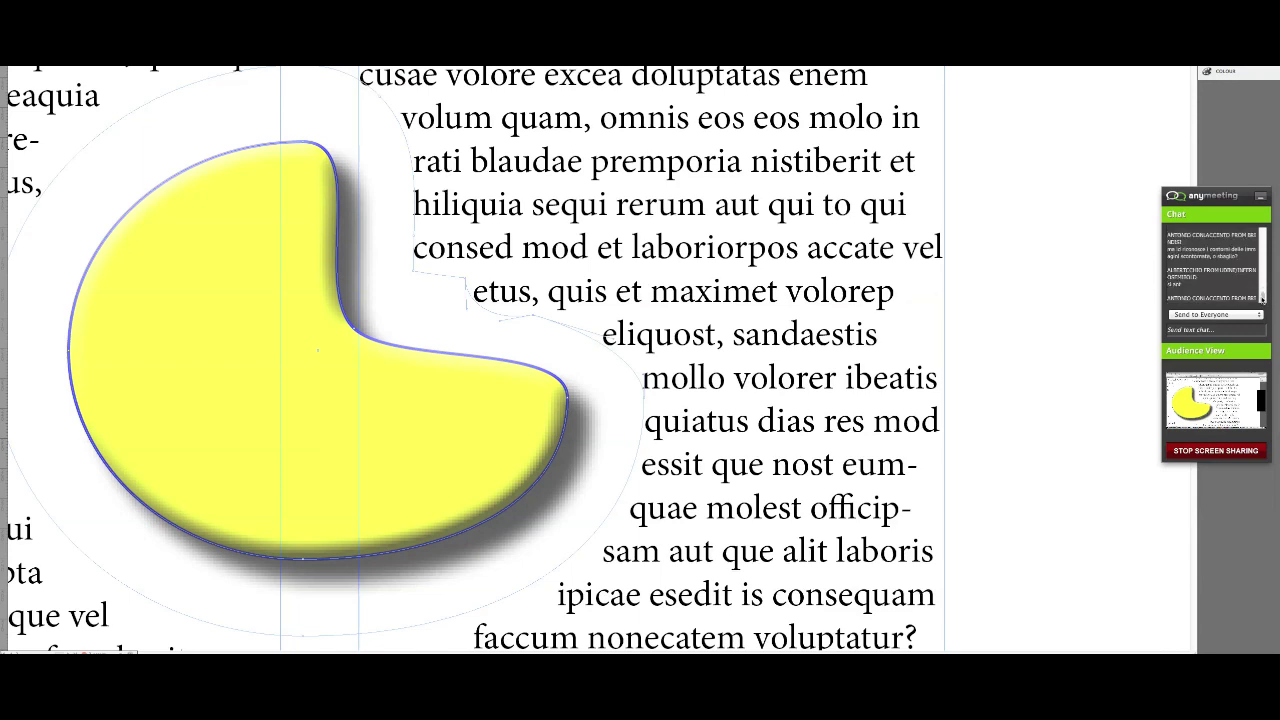
left_click_drag(1261, 298, 1262, 299)
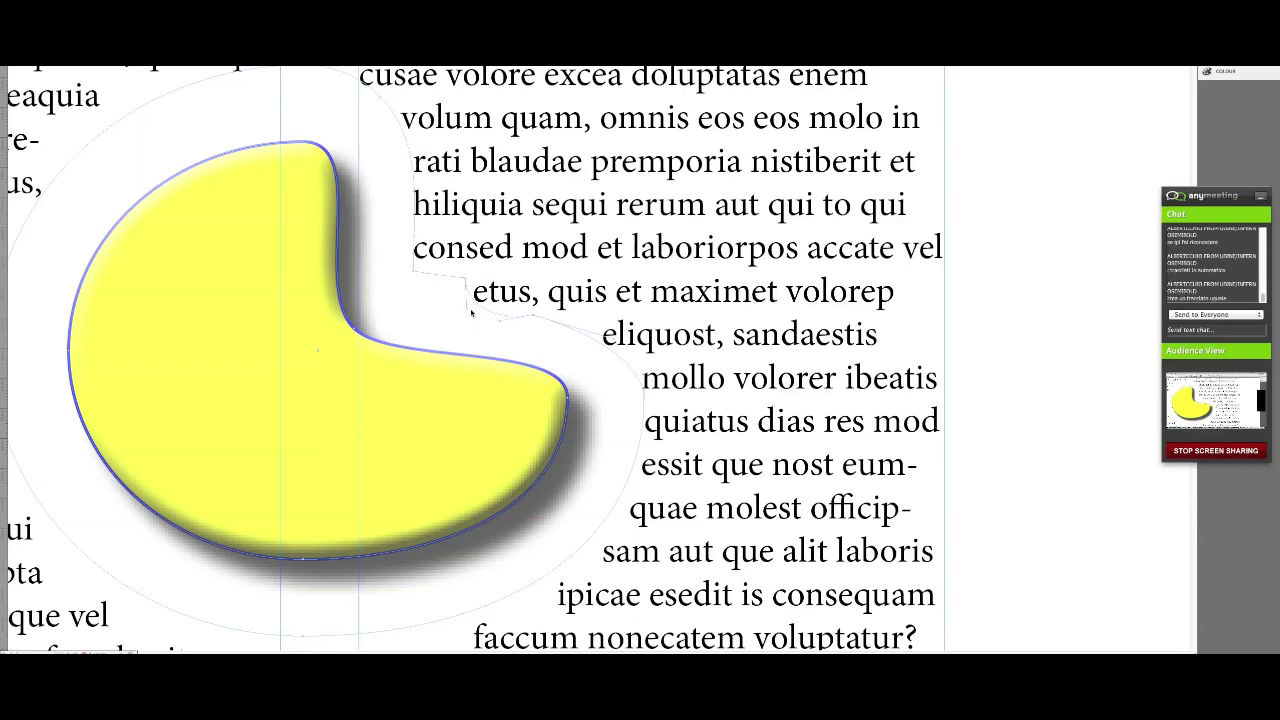
scroll(483, 304, "left", 5)
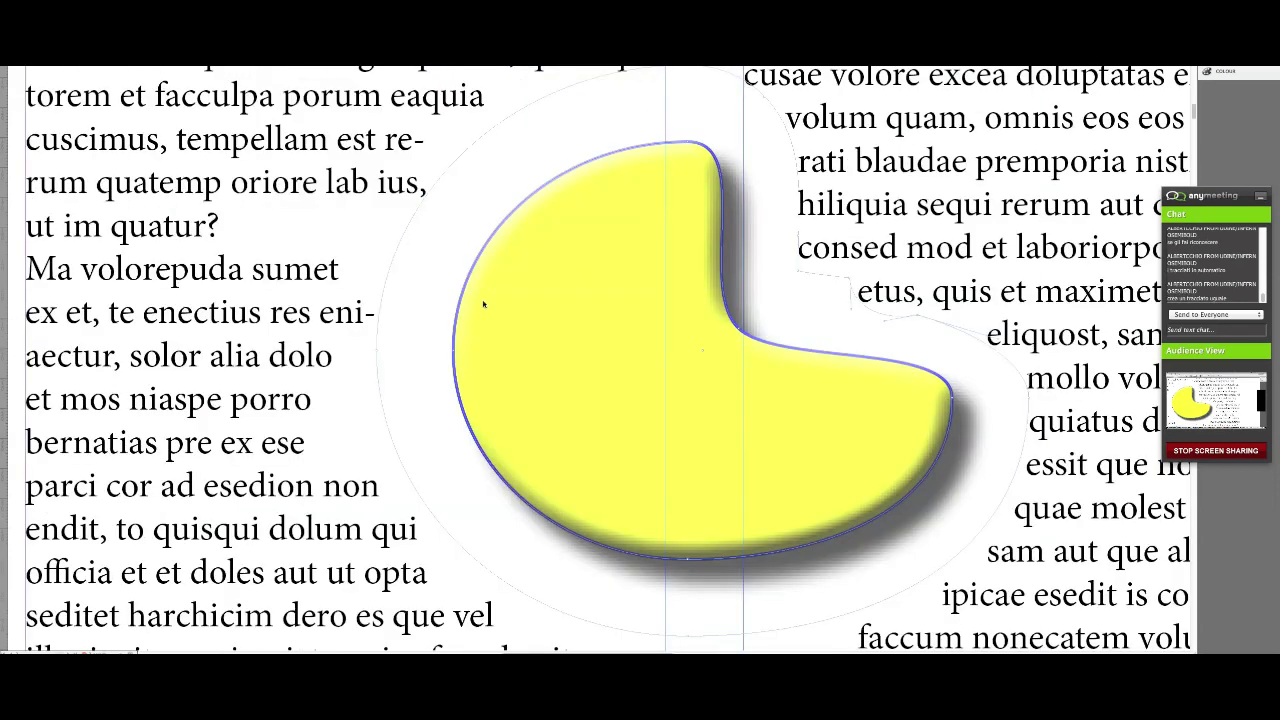
scroll(544, 293, "right", 9)
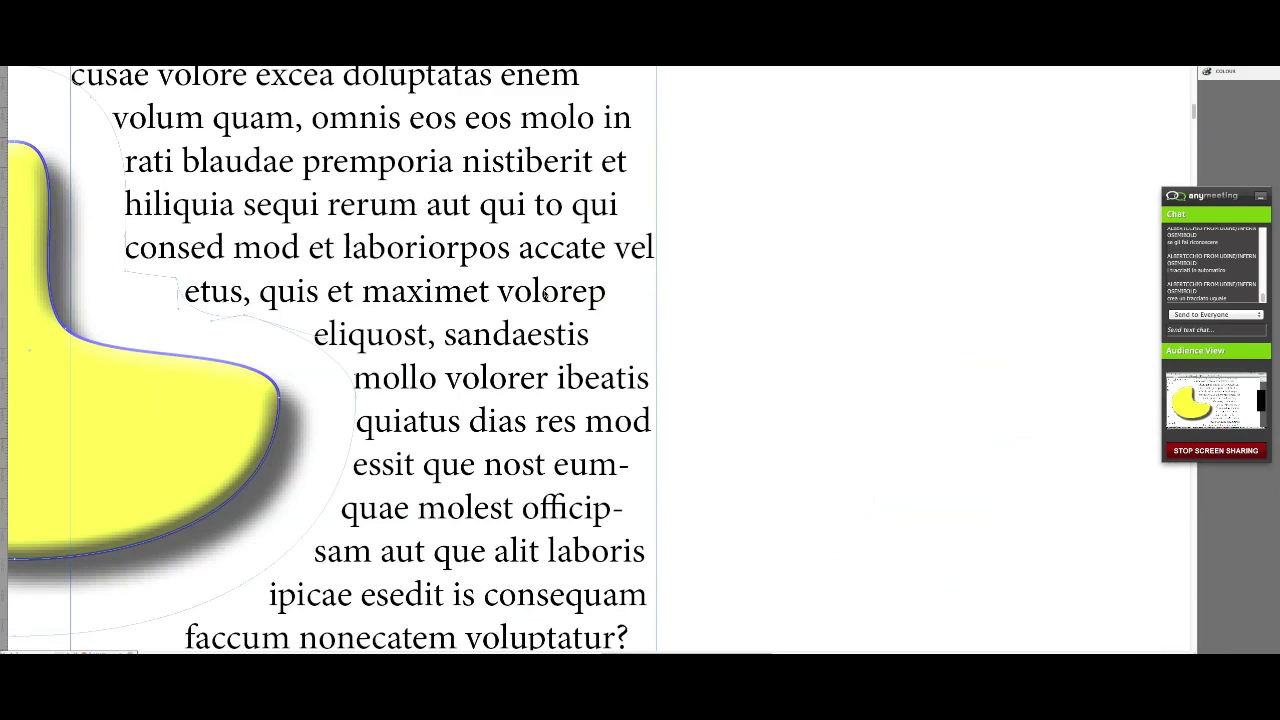
scroll(546, 291, "left", 10)
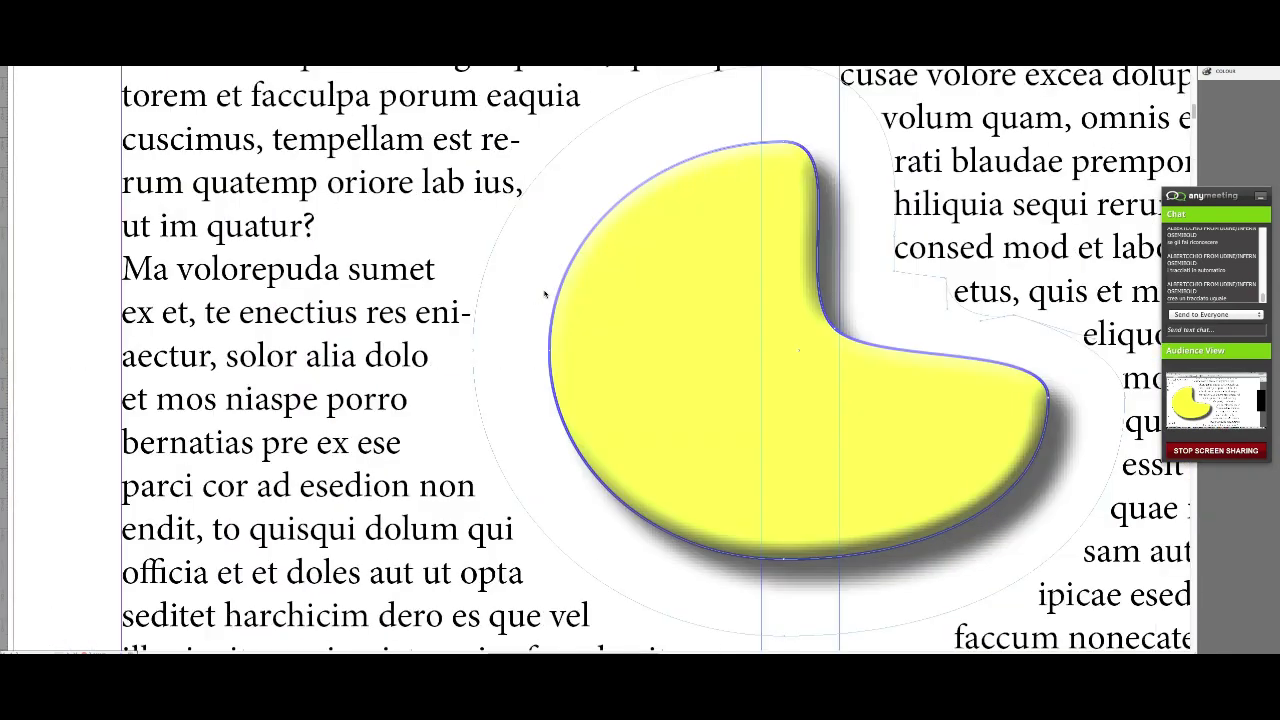
scroll(545, 293, "right", 4)
key("Tab")
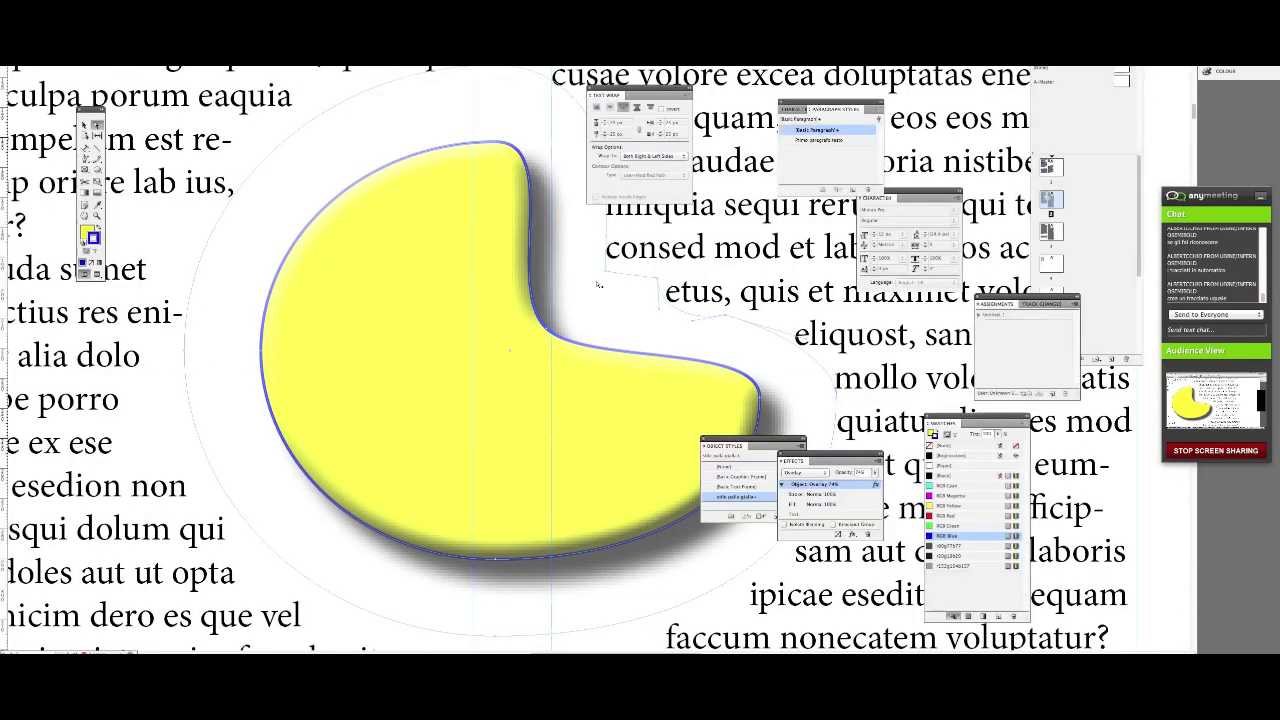
left_click_drag(632, 251, 508, 252)
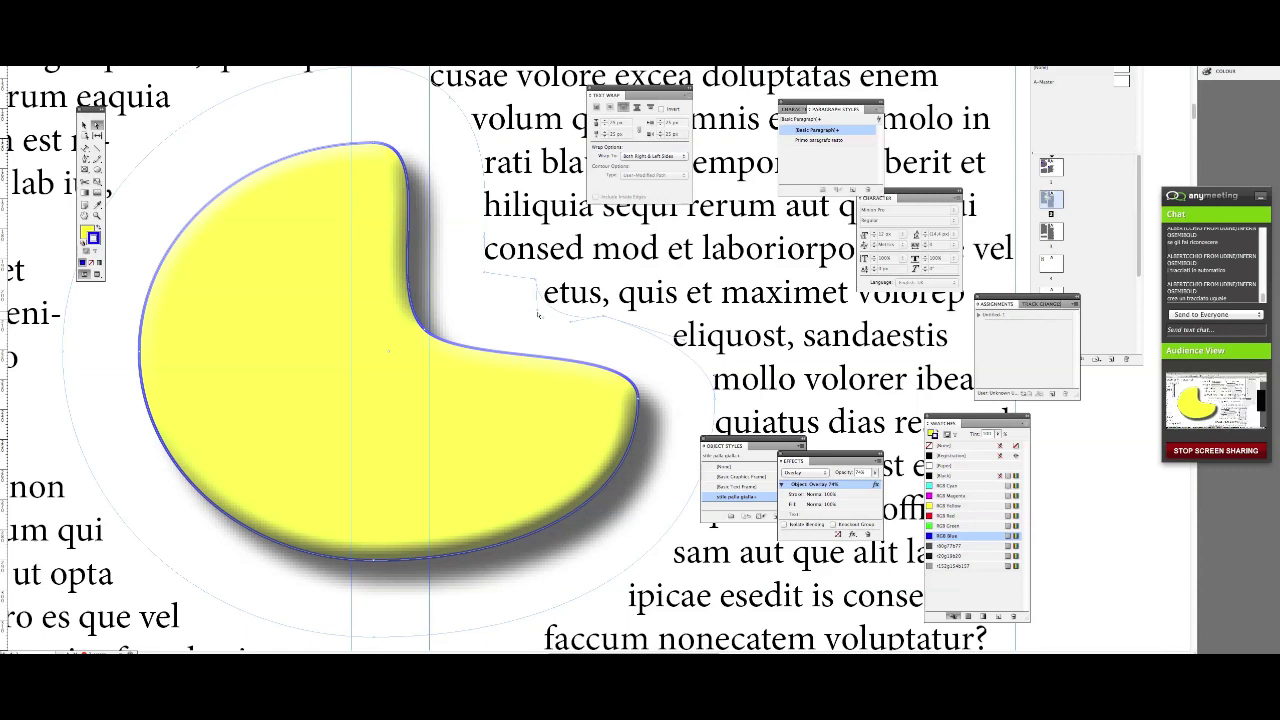
scroll(538, 315, "right", 2)
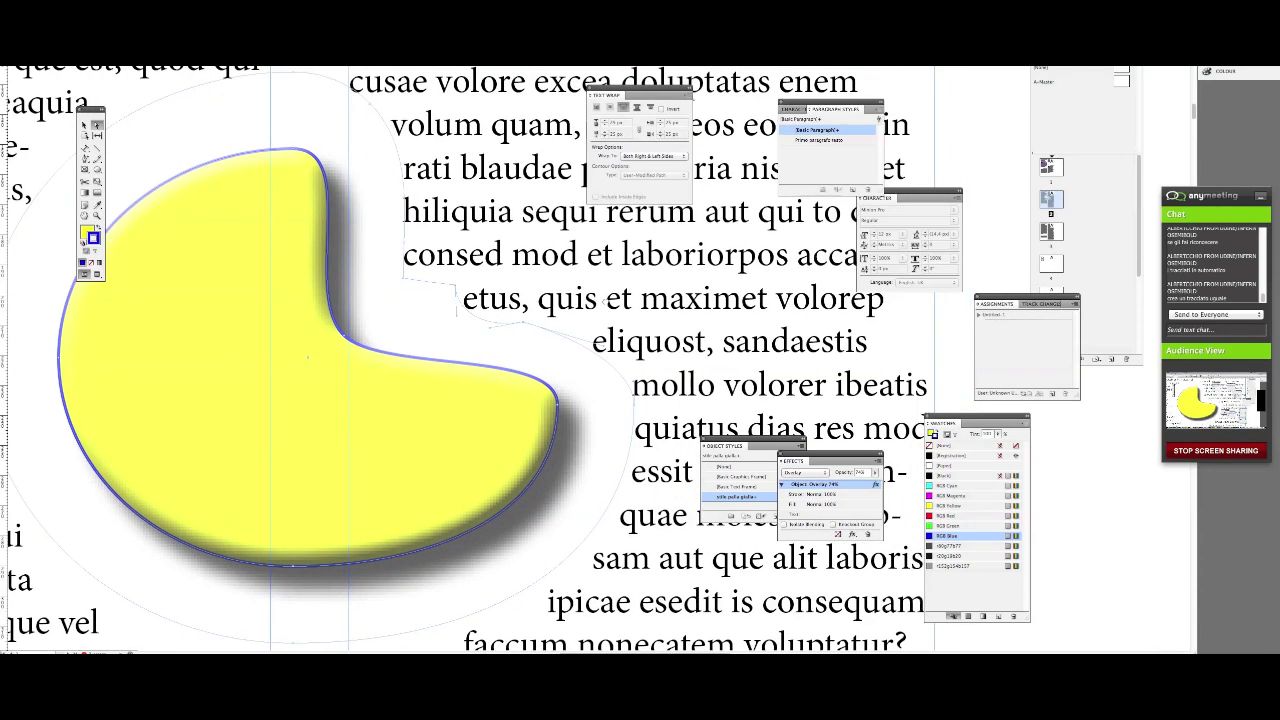
left_click(85, 158)
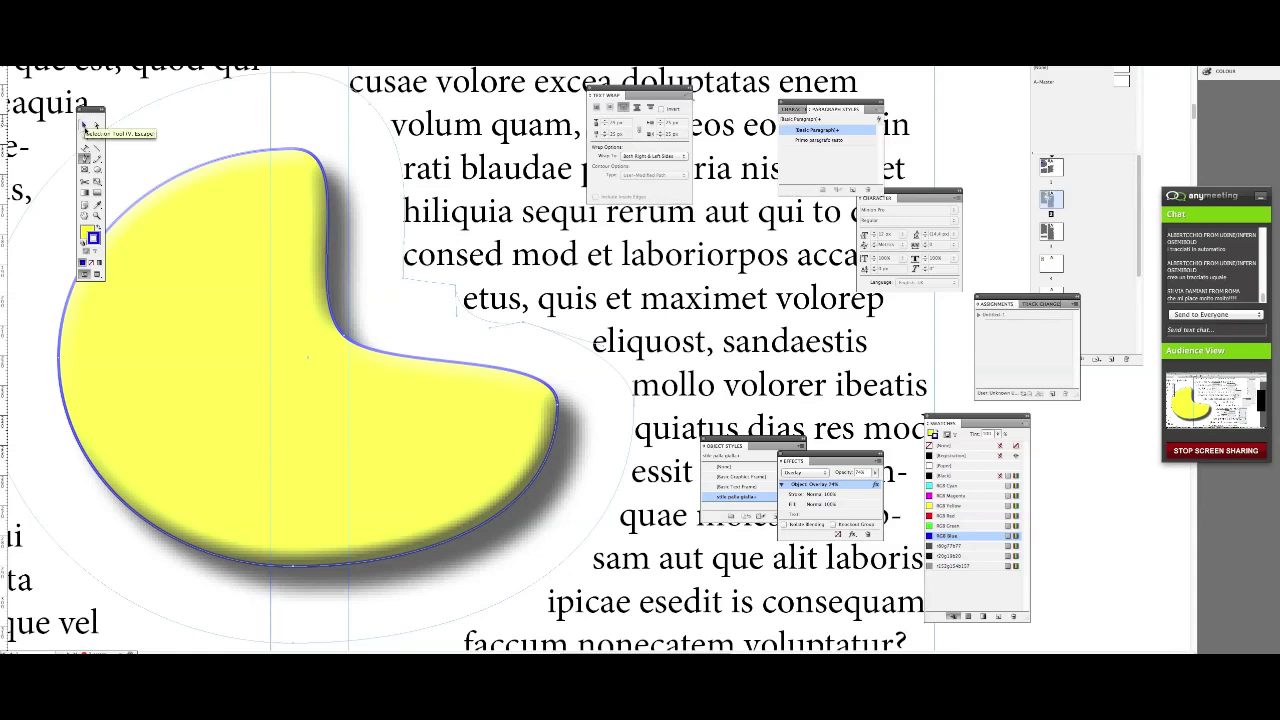
left_click(84, 125)
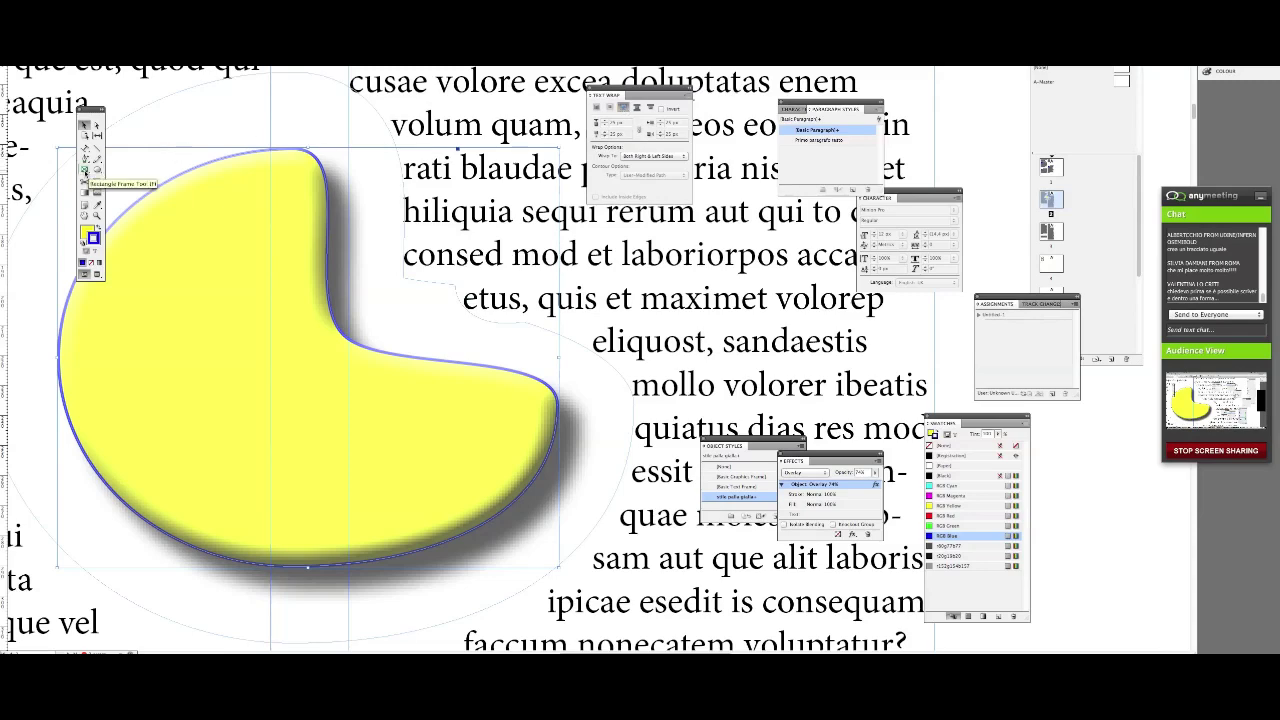
key("ctrl+minus")
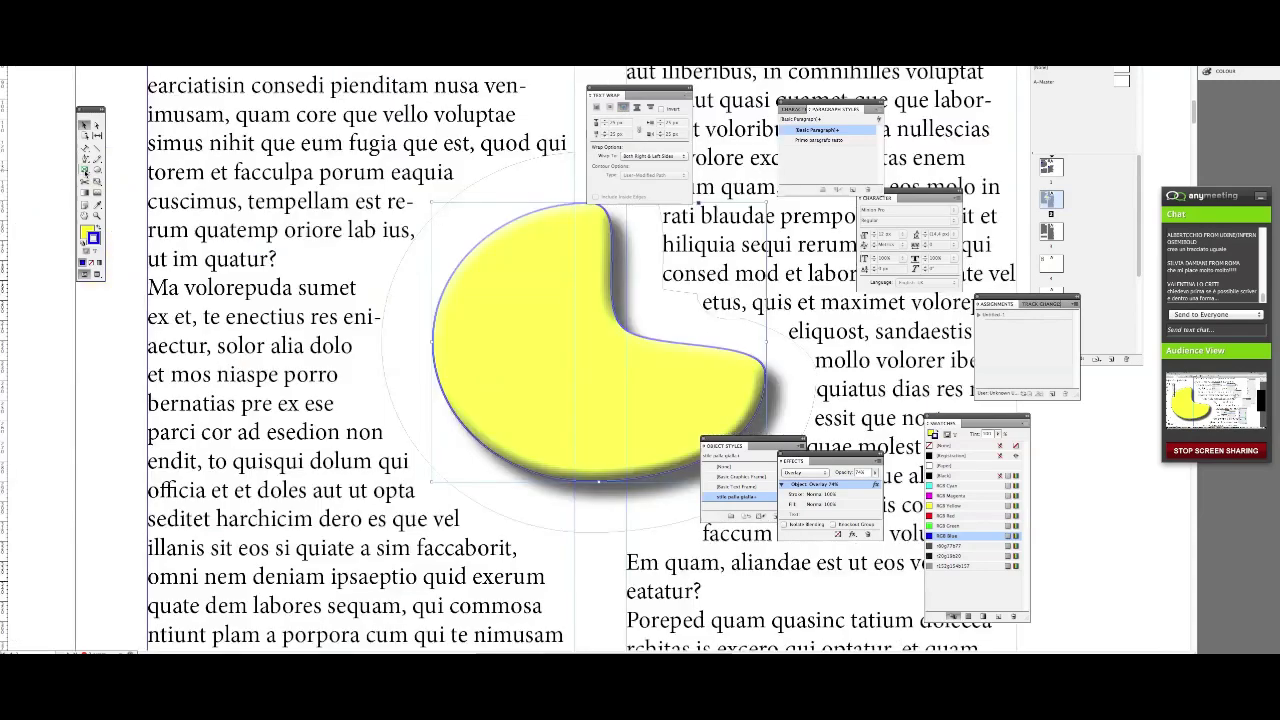
left_click(85, 170)
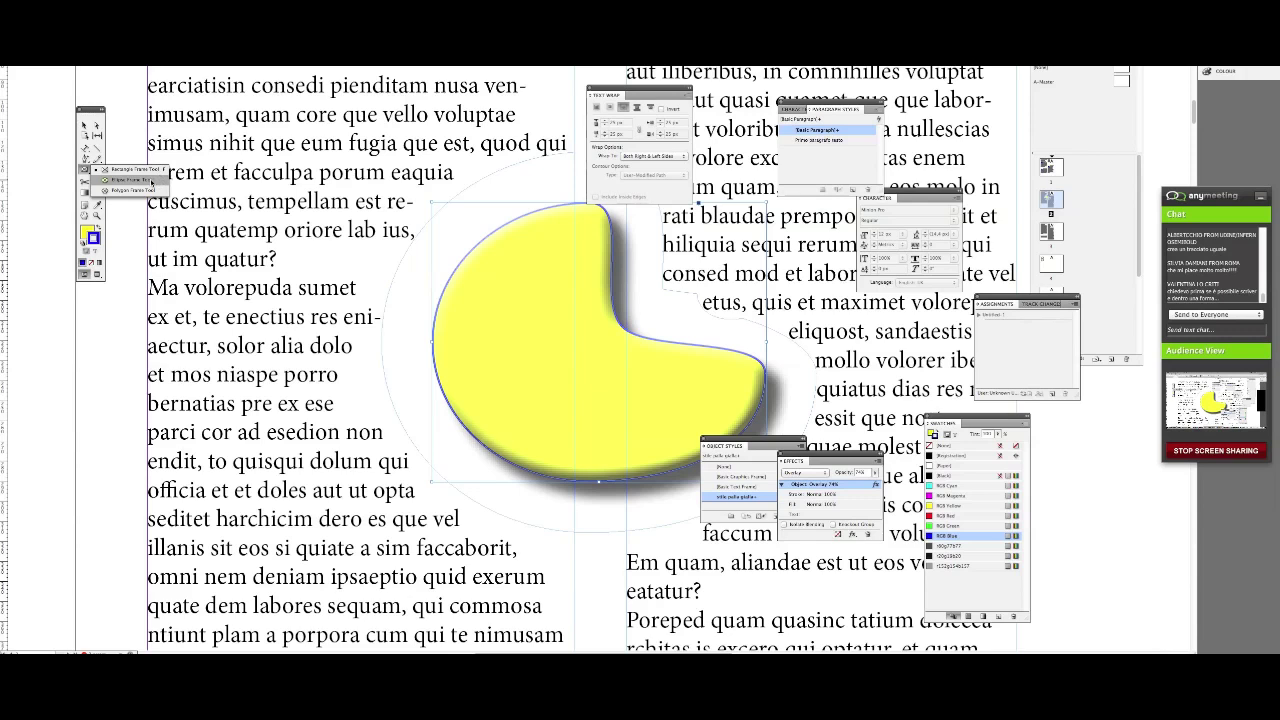
left_click(490, 216)
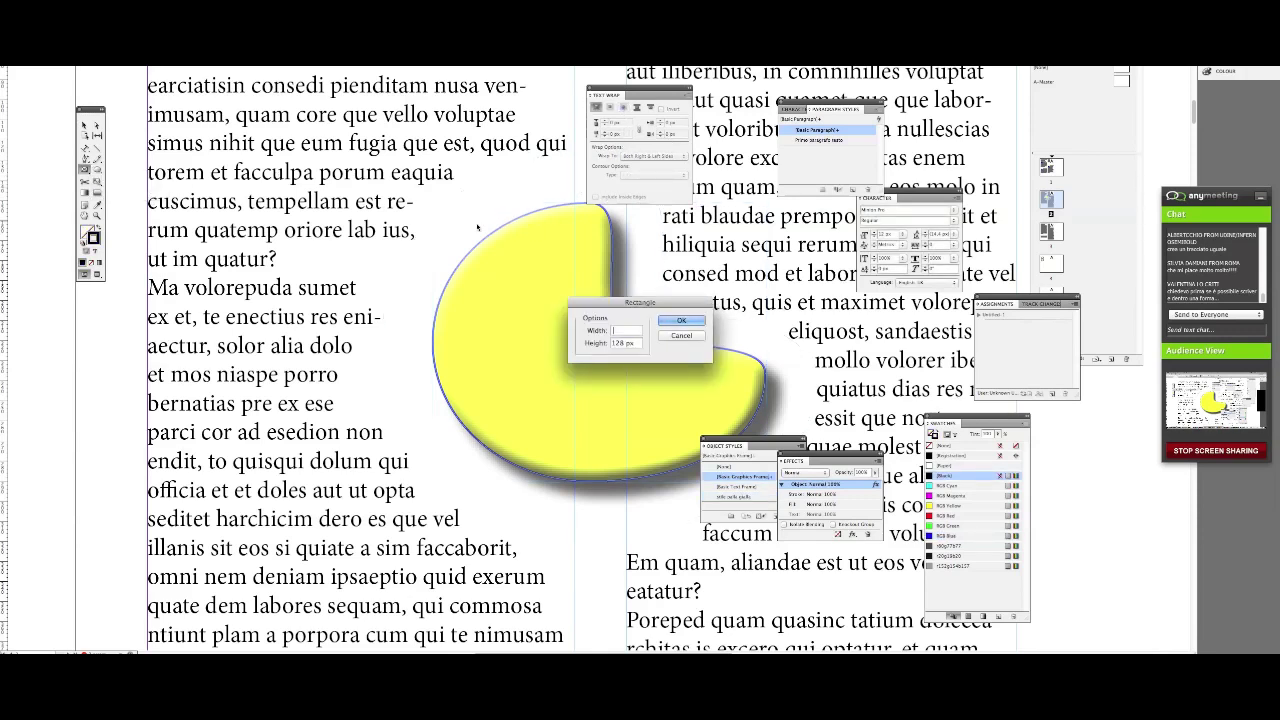
left_click(680, 336)
- Select the yellow shape and set its text wrap to Jump Object
scroll(680, 342, "right", 5)
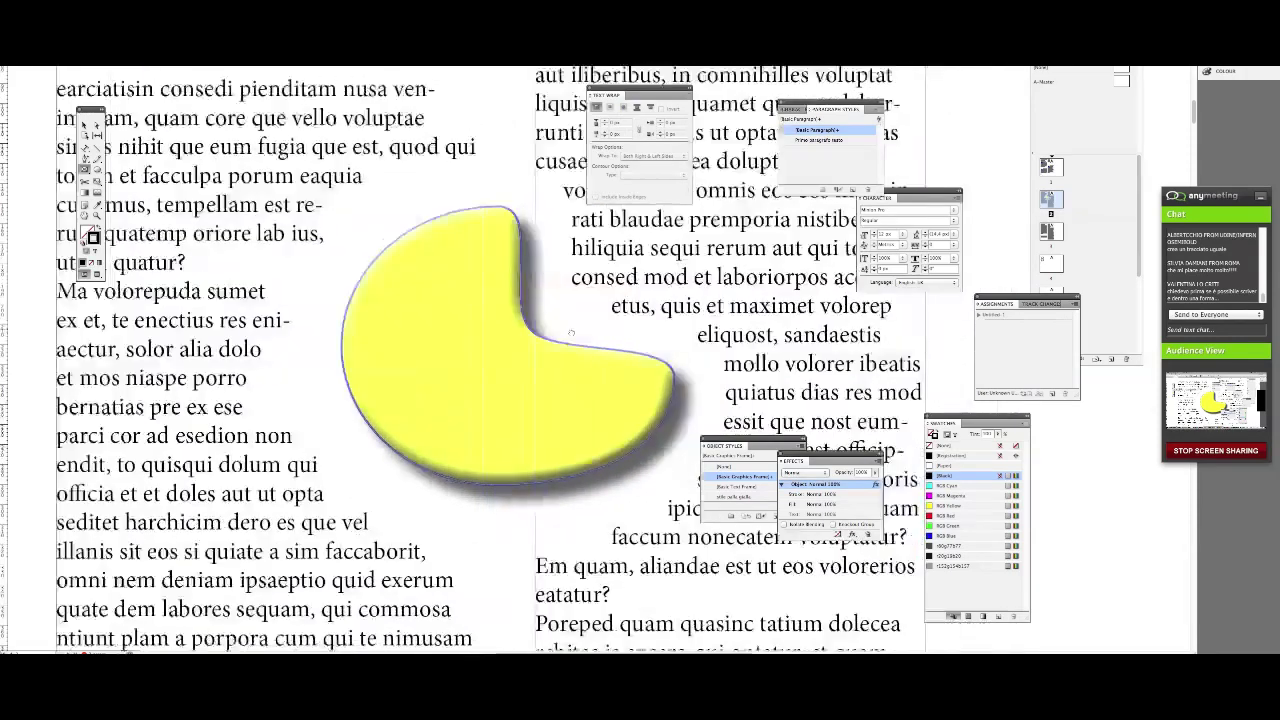
left_click(84, 124)
left_click(257, 286)
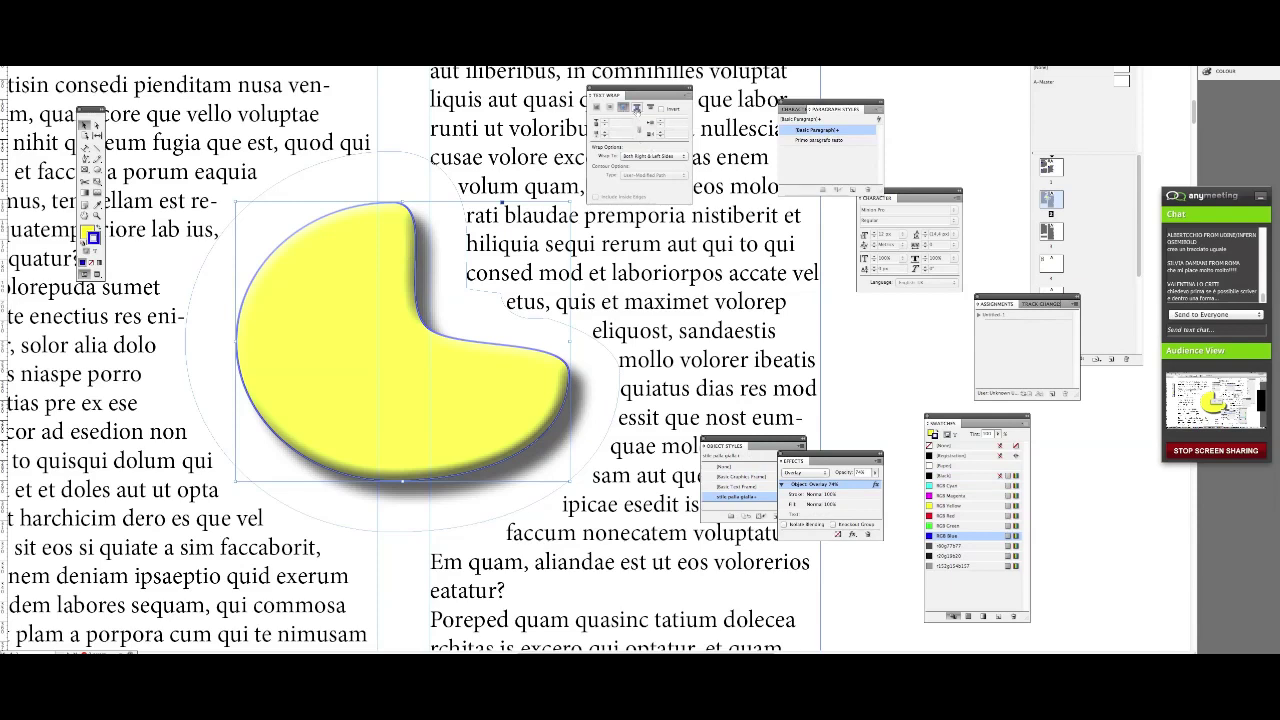
key("ctrl+minus")
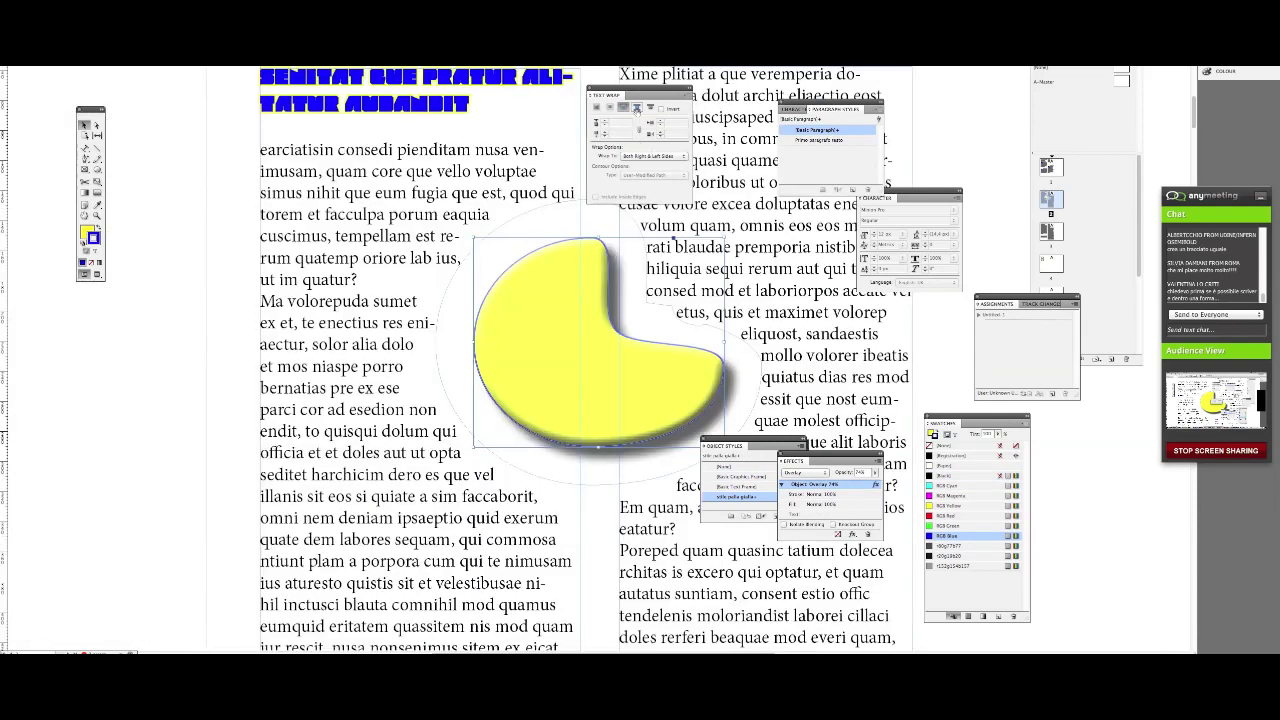
key("ctrl+minus")
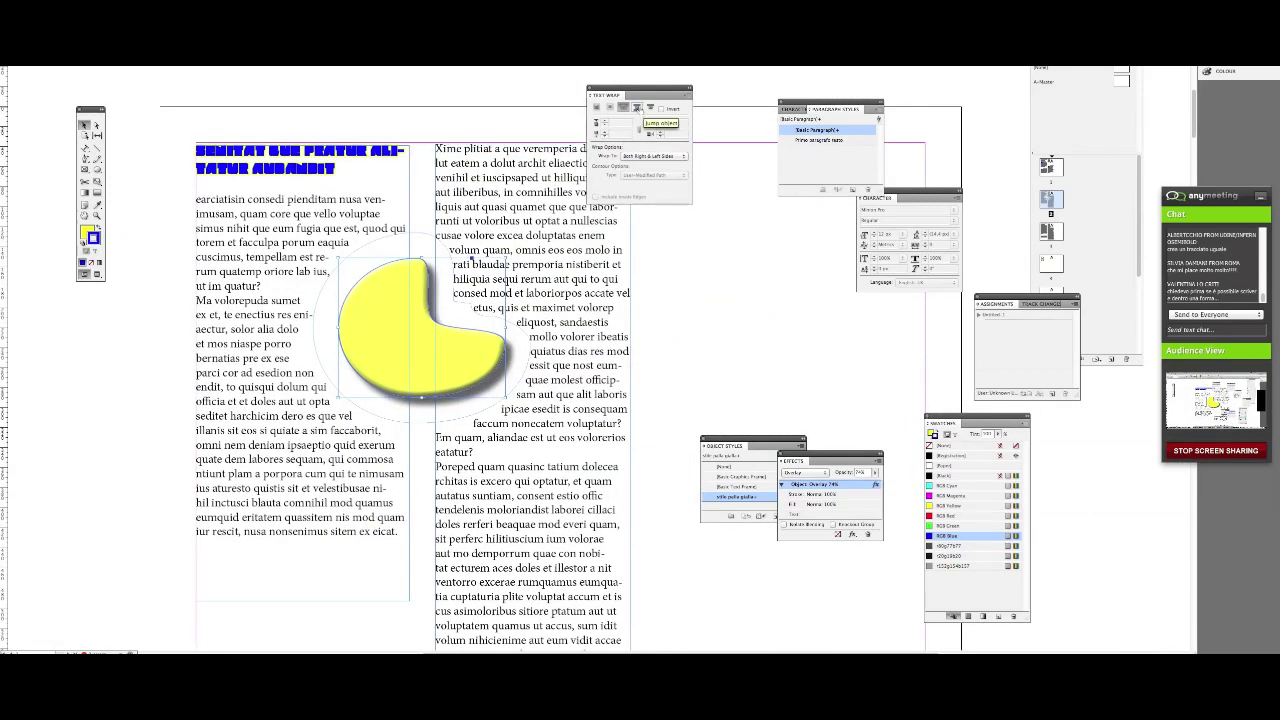
left_click(637, 108)
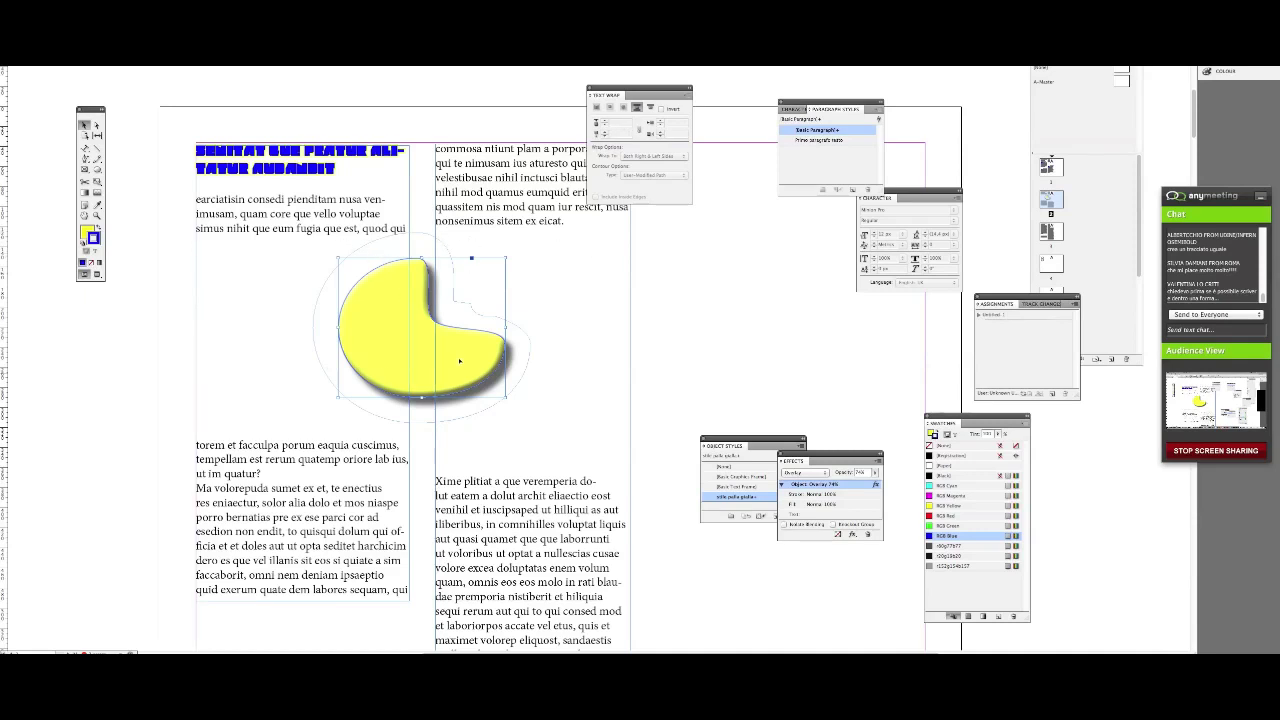
- Move the yellow shape fully into the second text column and shift it slightly downward there
left_click_drag(430, 373, 554, 372)
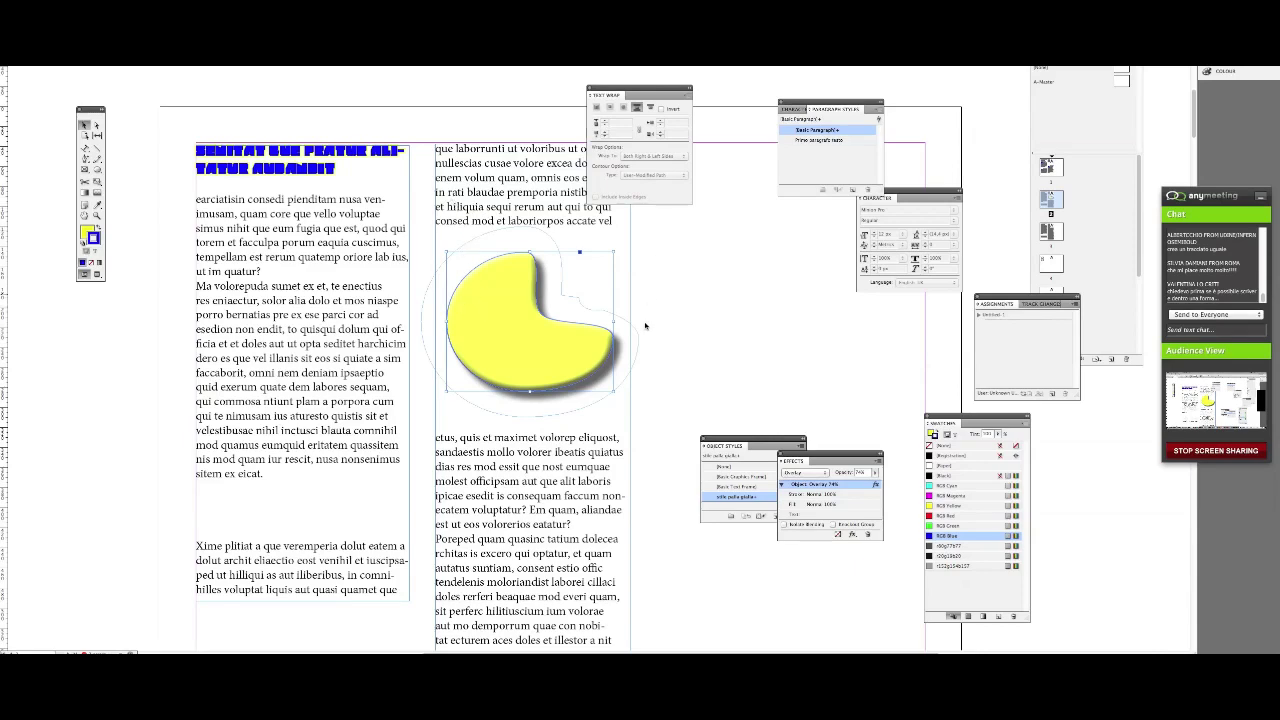
mouse_move(491, 346)
left_mouse_down()
mouse_move(321, 346)
mouse_move(269, 309)
mouse_move(272, 328)
mouse_move(512, 352)
left_mouse_up()
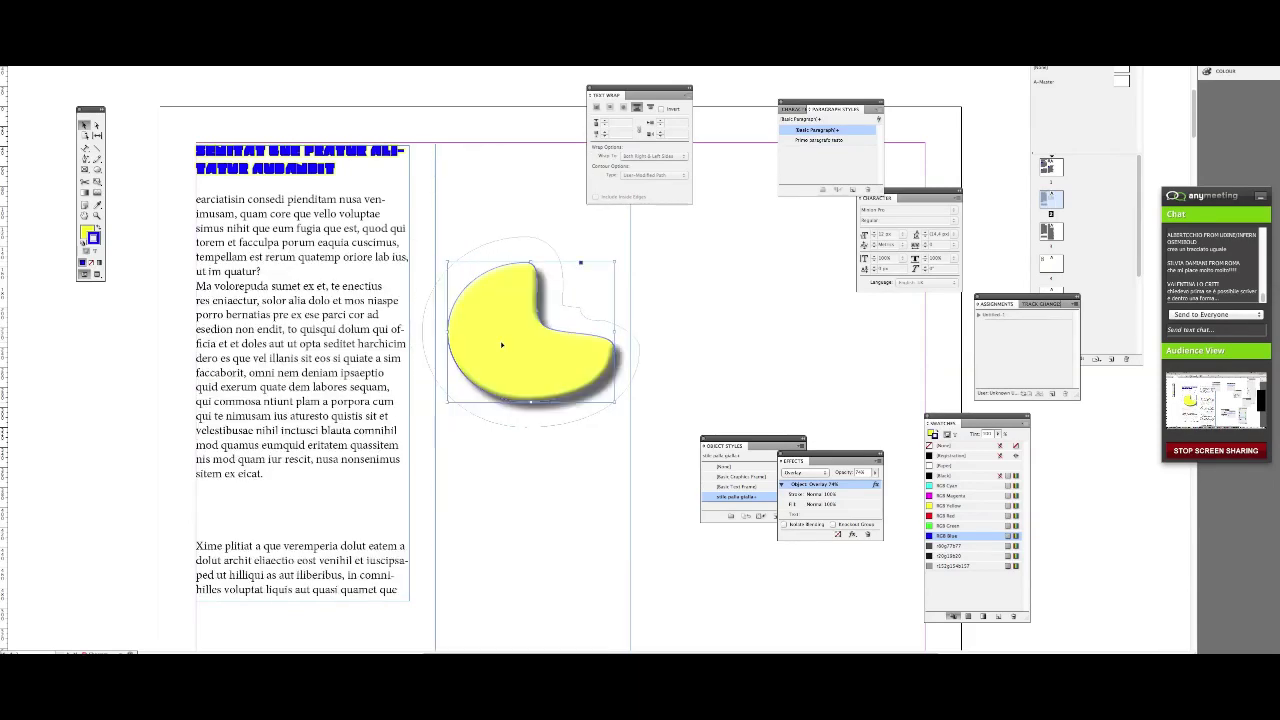
left_click_drag(523, 354, 561, 382)
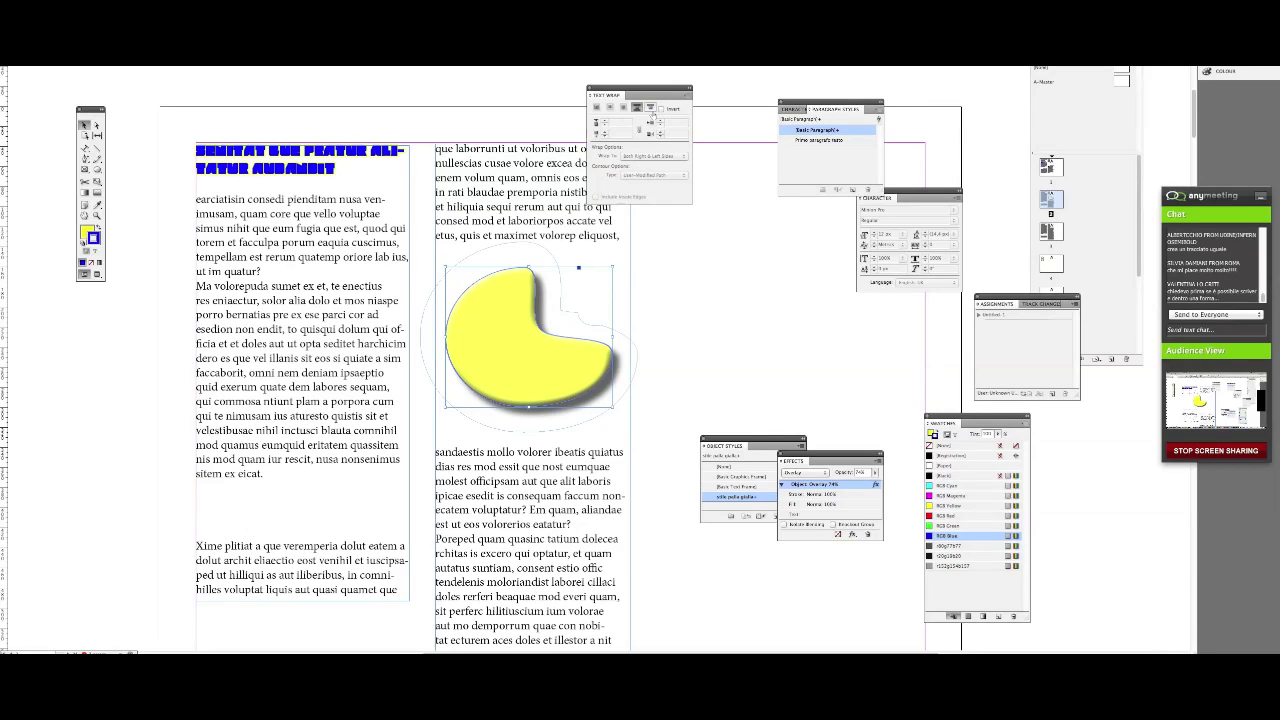
- Move the yellow shape into the first column below the opening paragraphs and set its text wrap to Jump to Next Column
left_click_drag(530, 340, 313, 403)
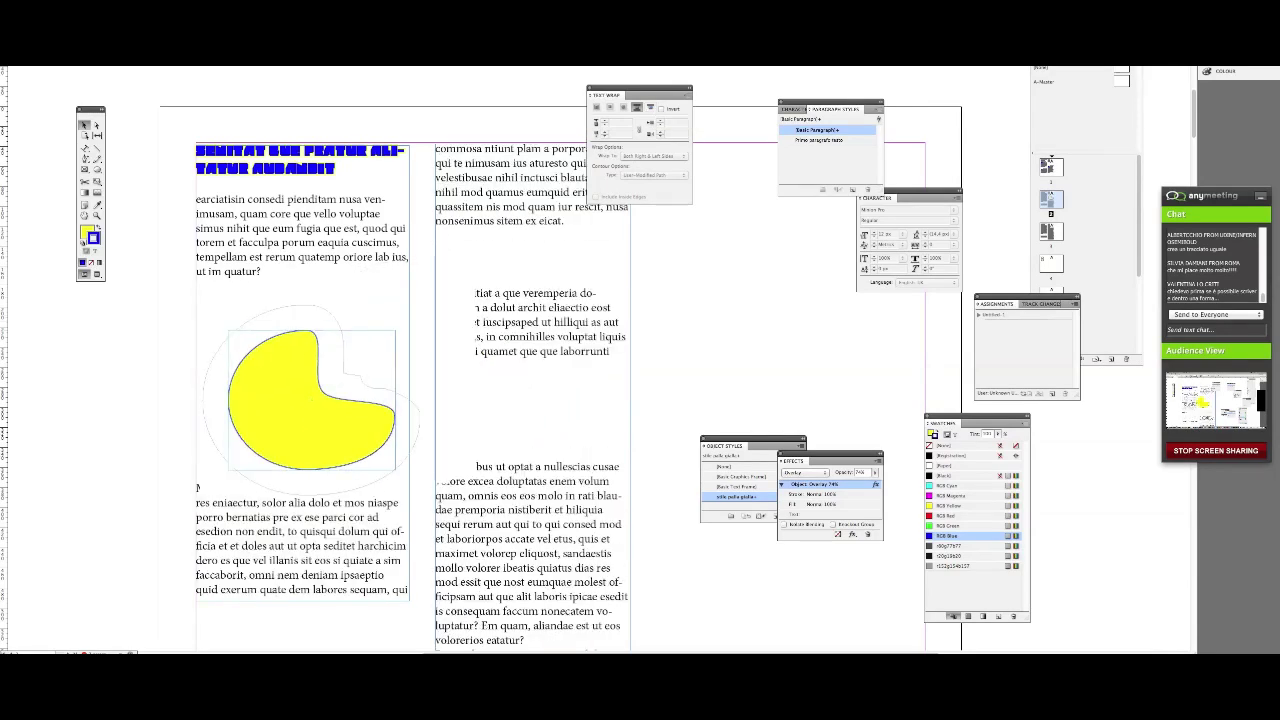
left_click(651, 107)
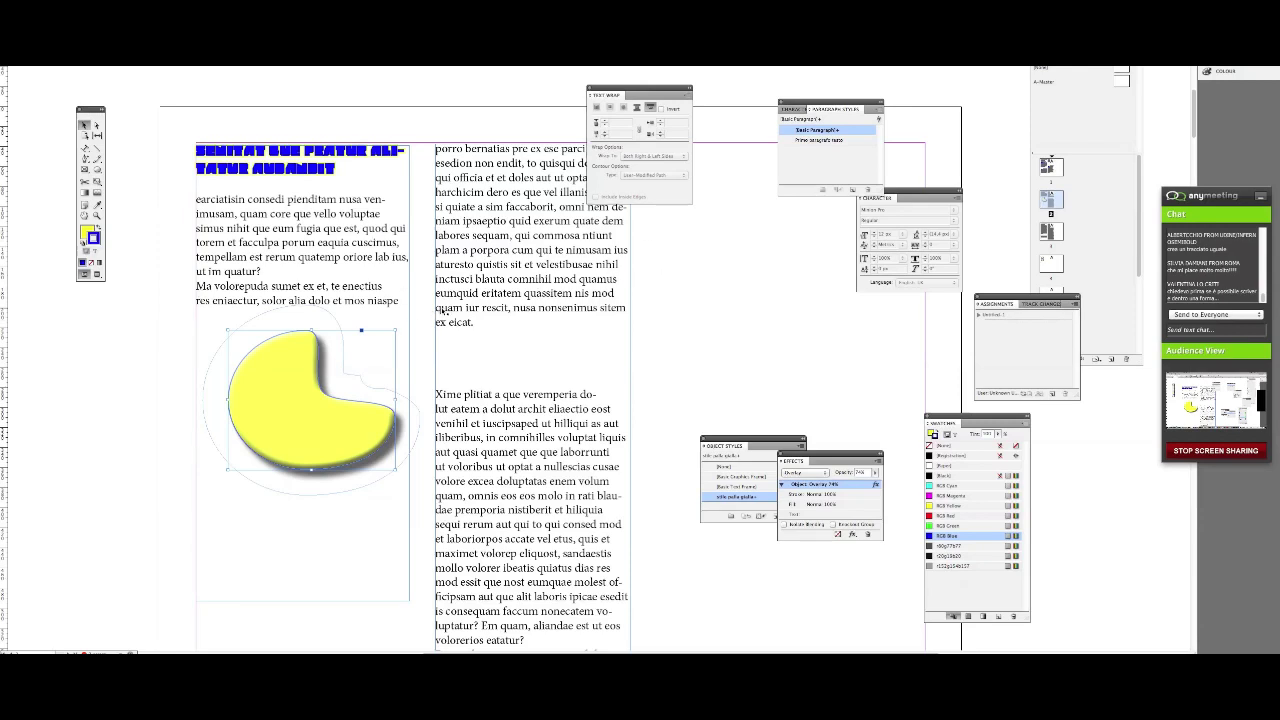
- Enter several lines of random placeholder letters inside the yellow shape, and delete all of that text
left_click(84, 148)
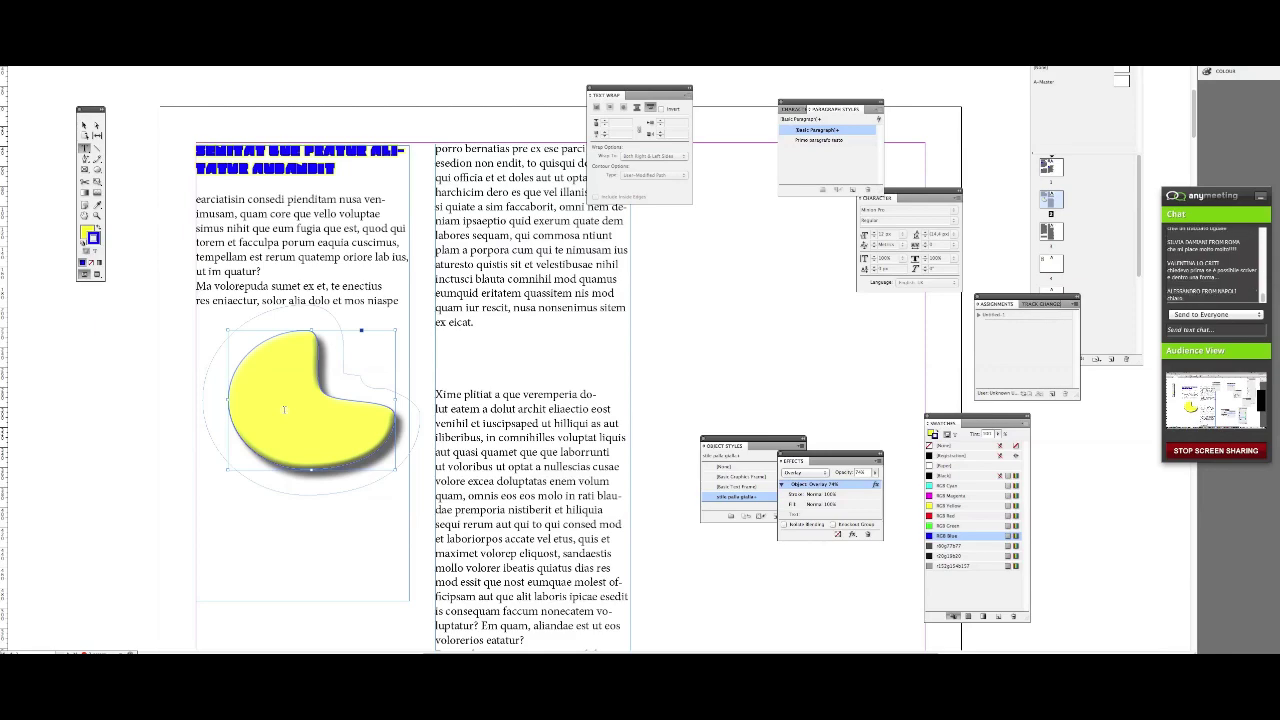
scroll(284, 410, "right", 4)
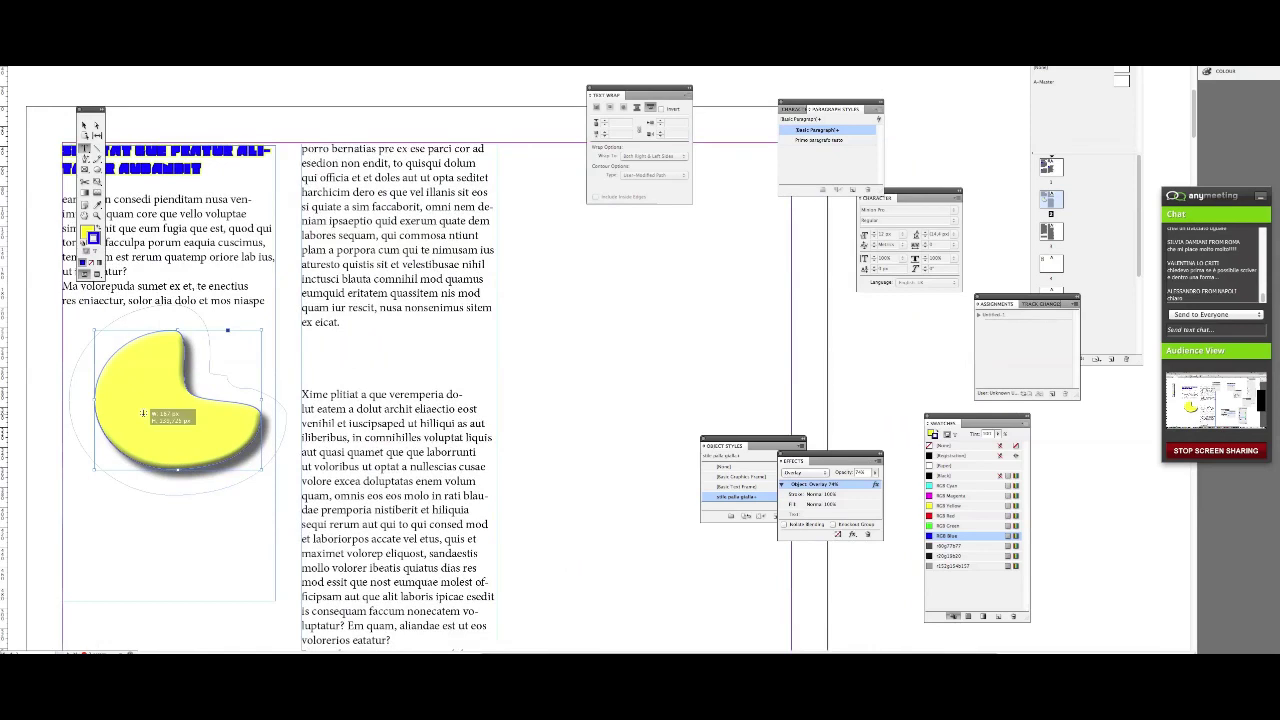
left_click(637, 326)
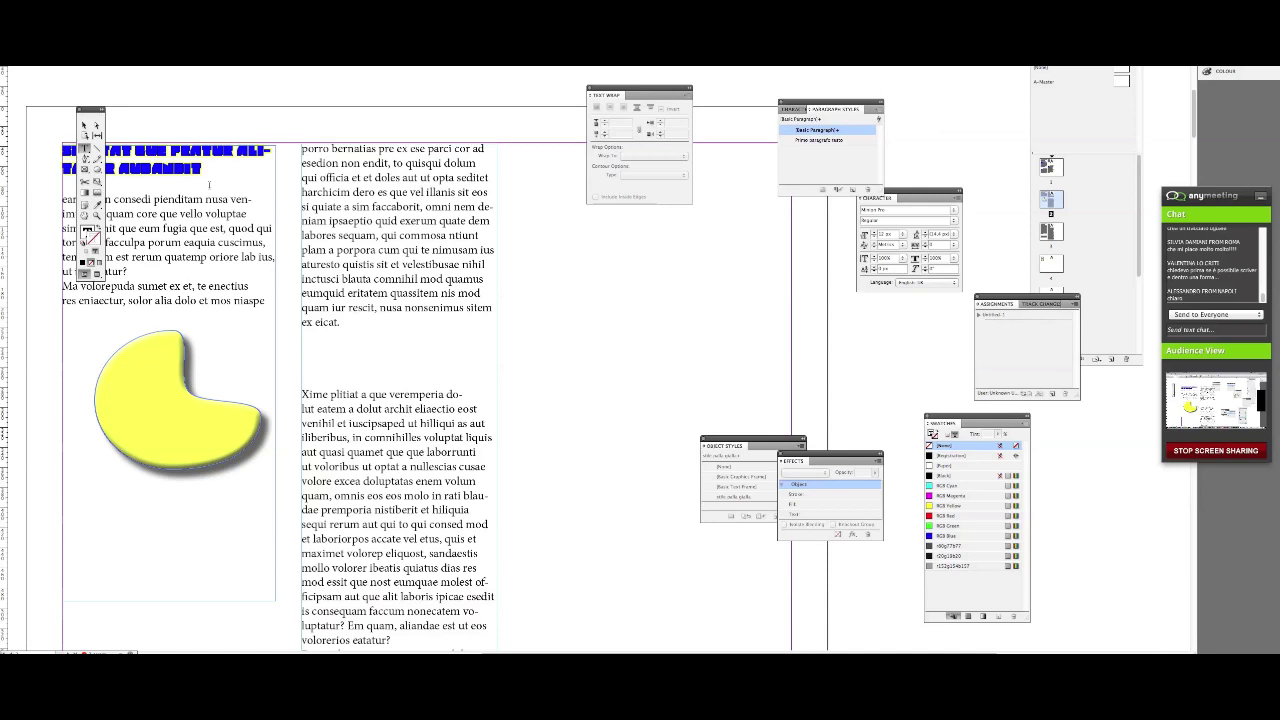
type("dddssddsddsdssdfsdfsfsdfsdfsdfsdfsfsdf")
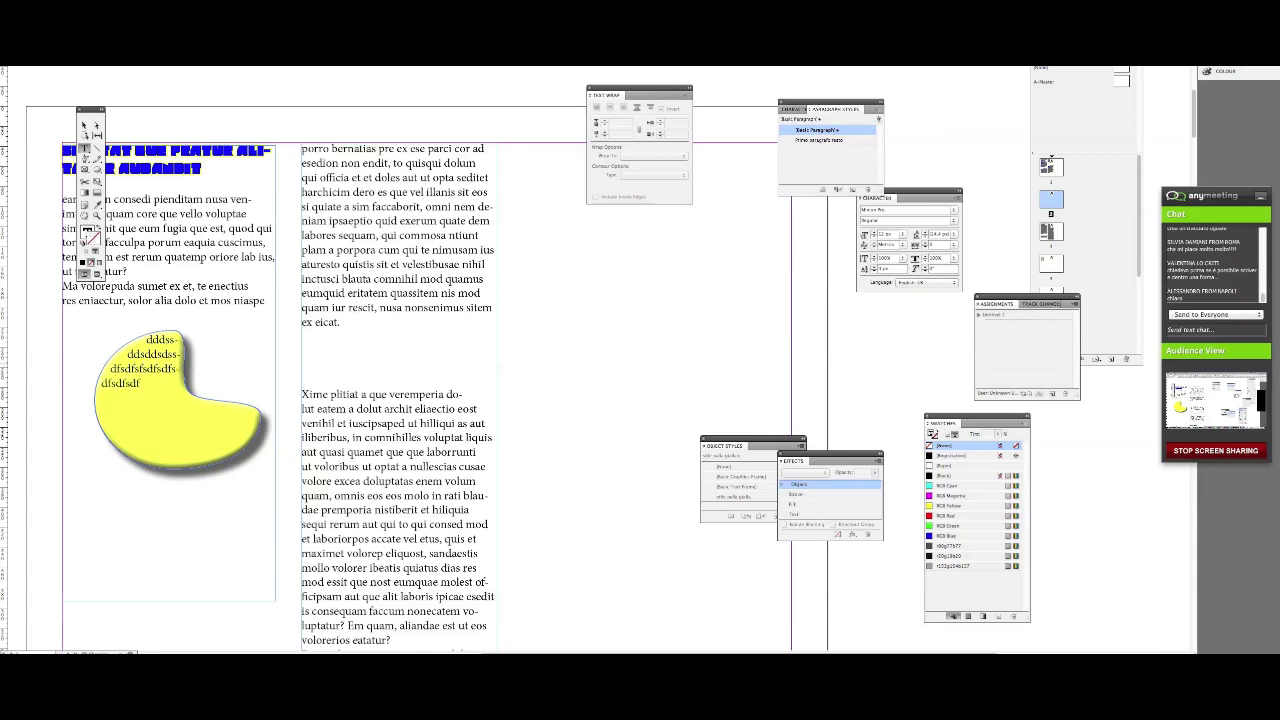
type("sdfsdfsdfsdfsdfsd")
type("fsfsd")
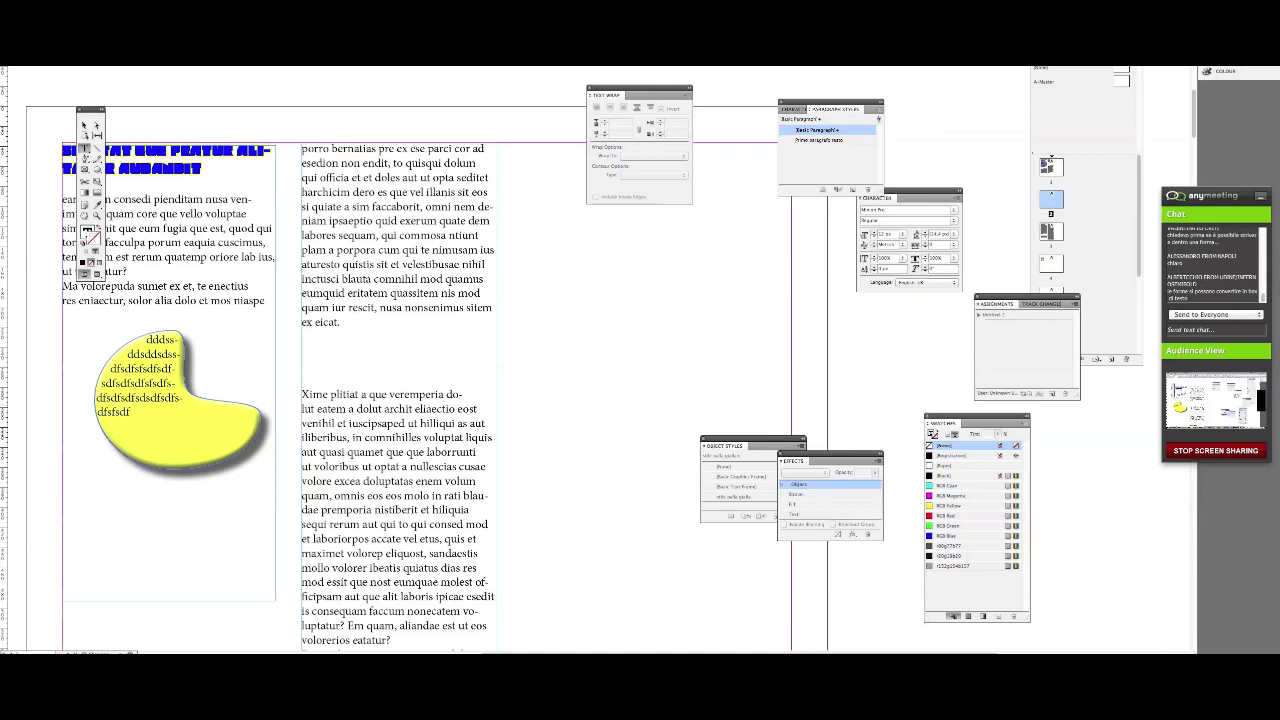
left_click_drag(135, 414, 120, 337)
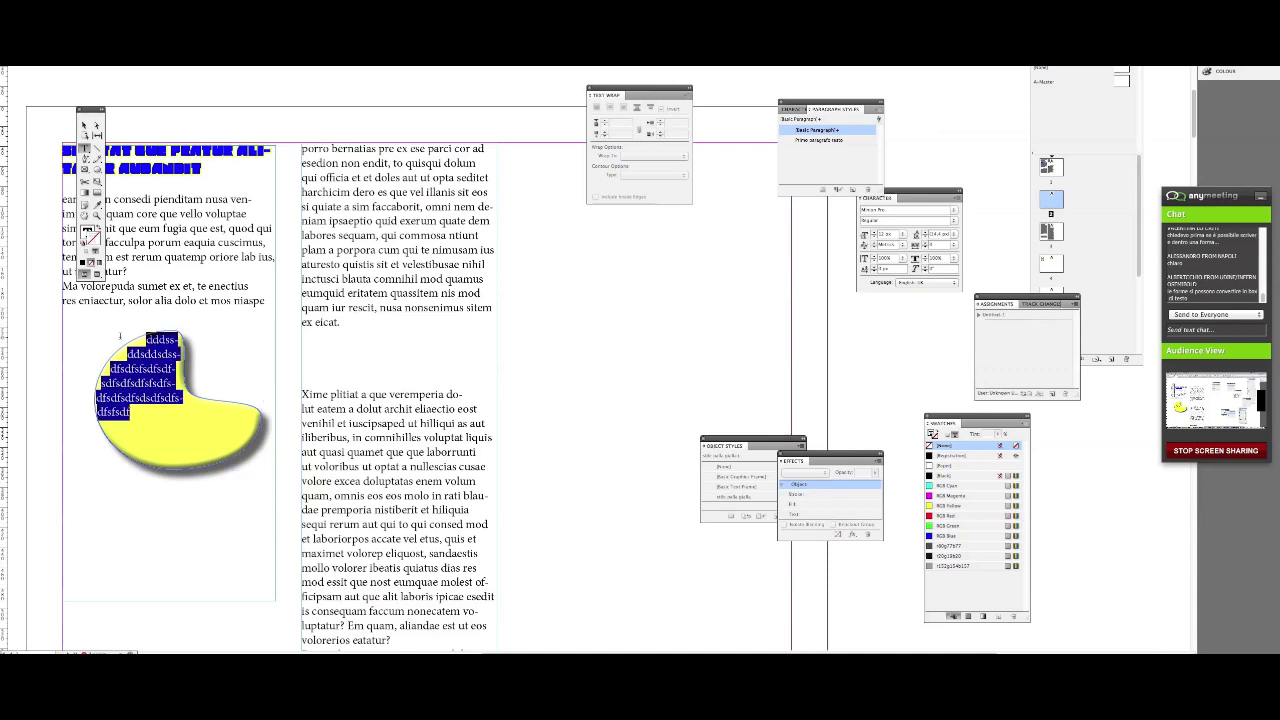
key("BackSpace")
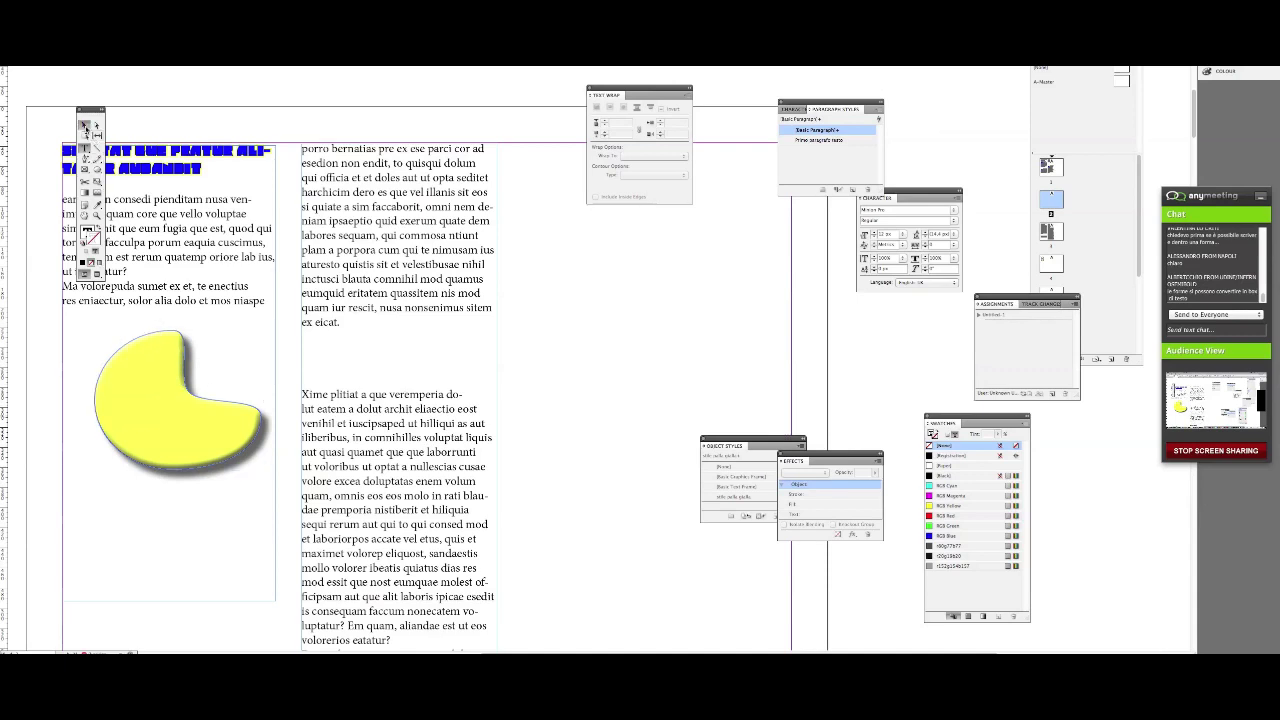
- Draw an empty ellipse frame above the second text column, overlapping the page's upper edge
key("Escape")
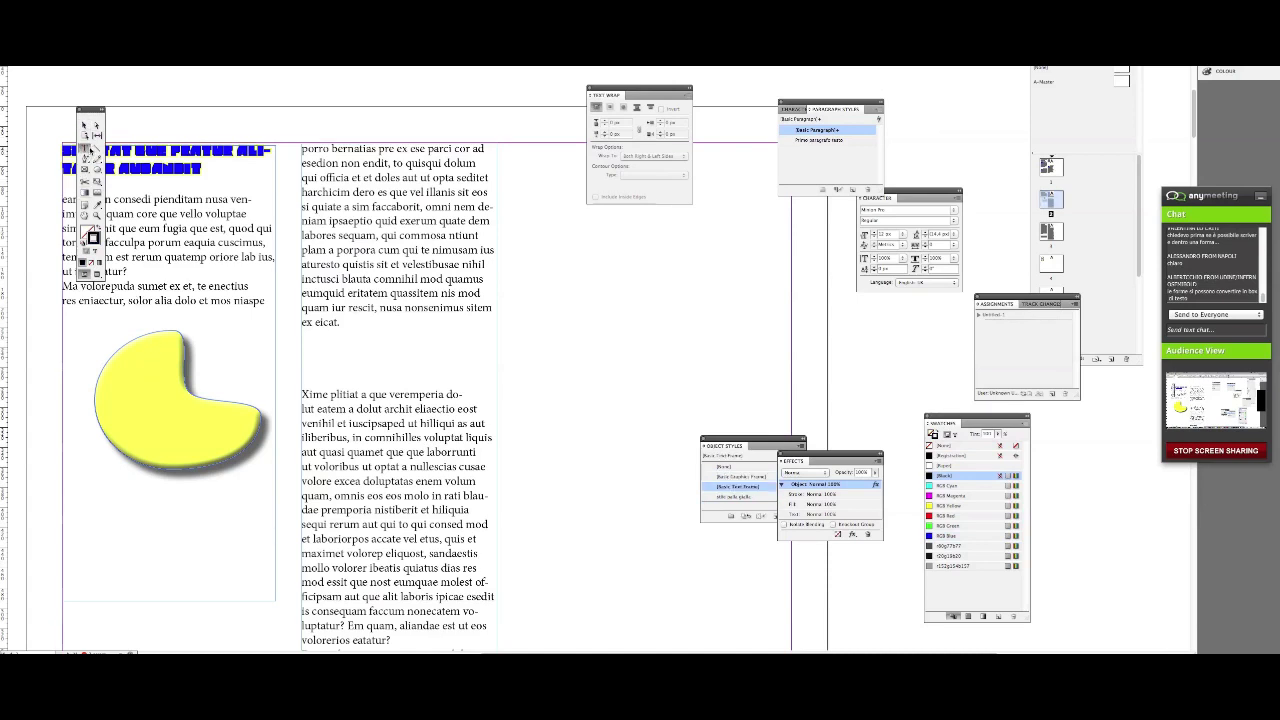
left_click_drag(85, 168, 131, 170)
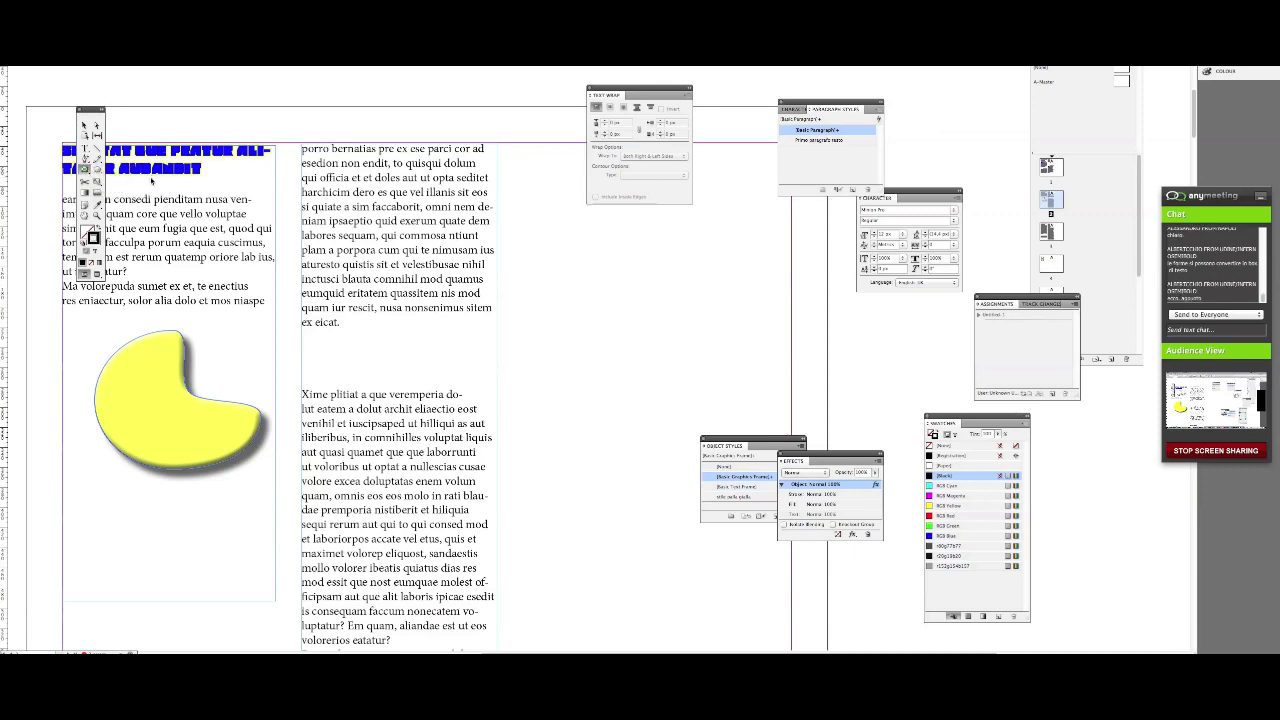
left_click(151, 182)
key("Escape")
left_click_drag(85, 168, 140, 180)
left_click_drag(349, 67, 486, 145)
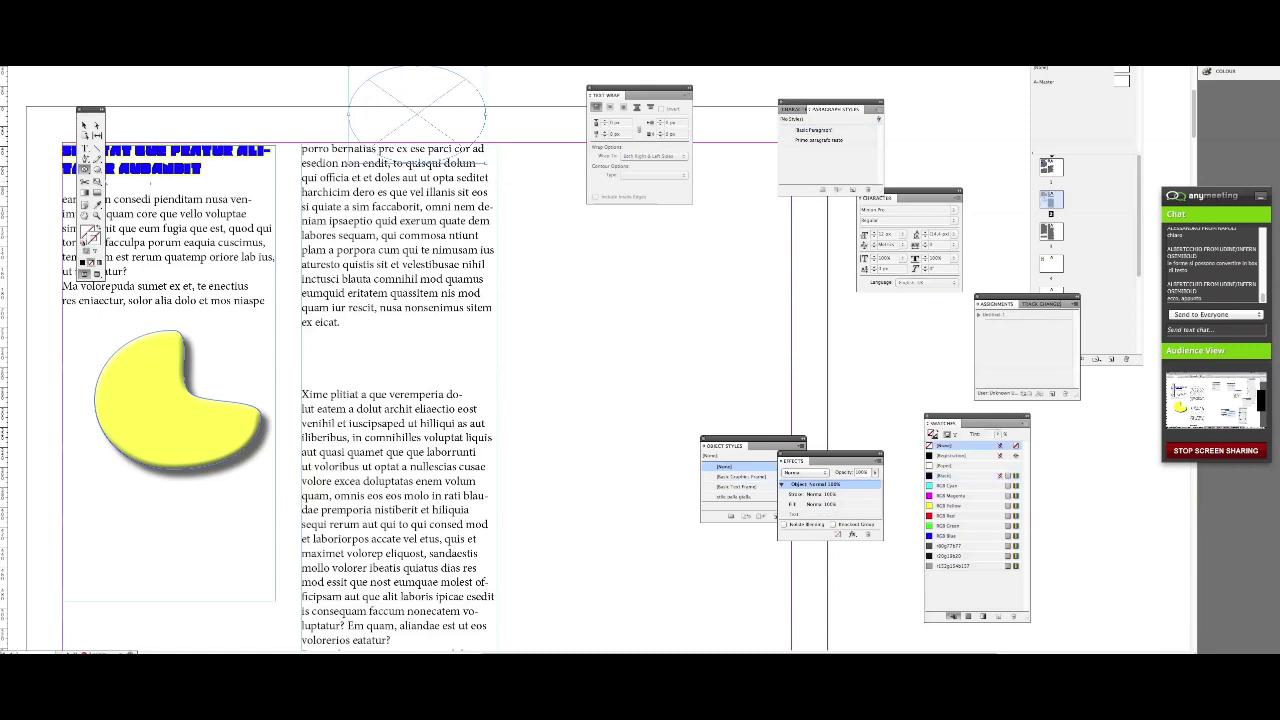
- Enter the placeholder letters "saasdasdsa" inside the ellipse frame
left_click(85, 152)
left_click(388, 108)
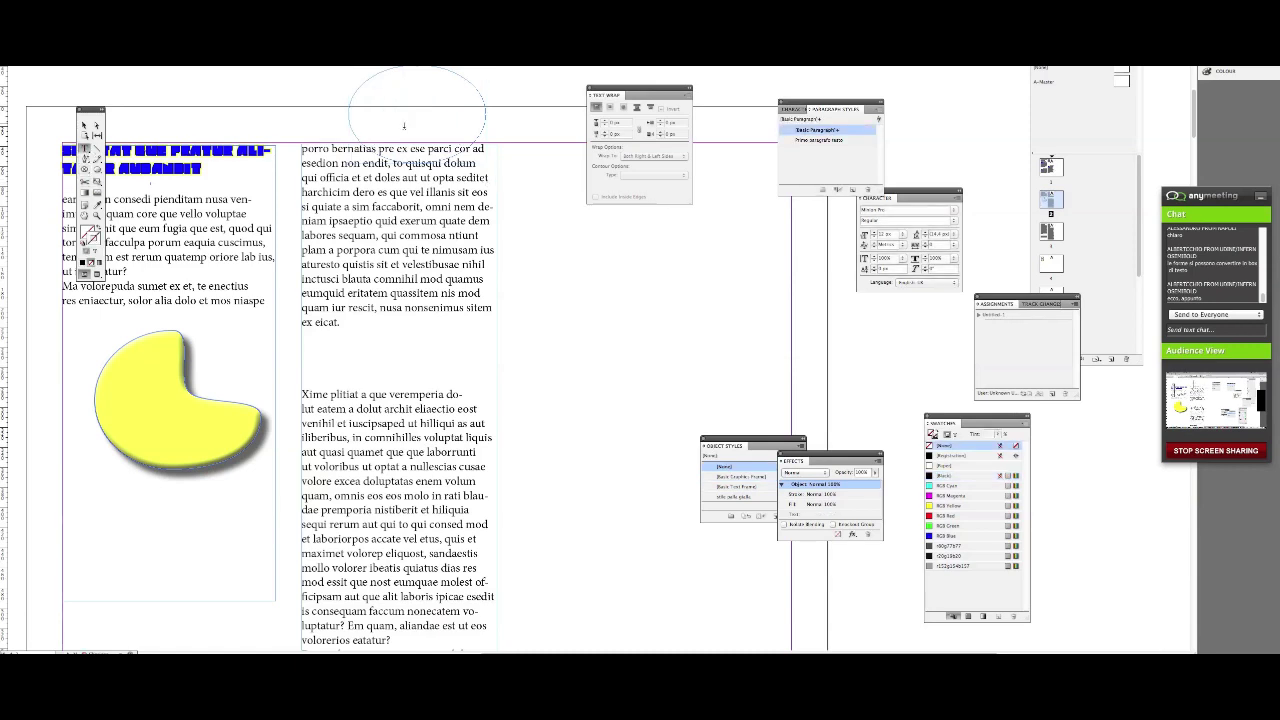
type("saasdasdsa")
left_click(85, 125)
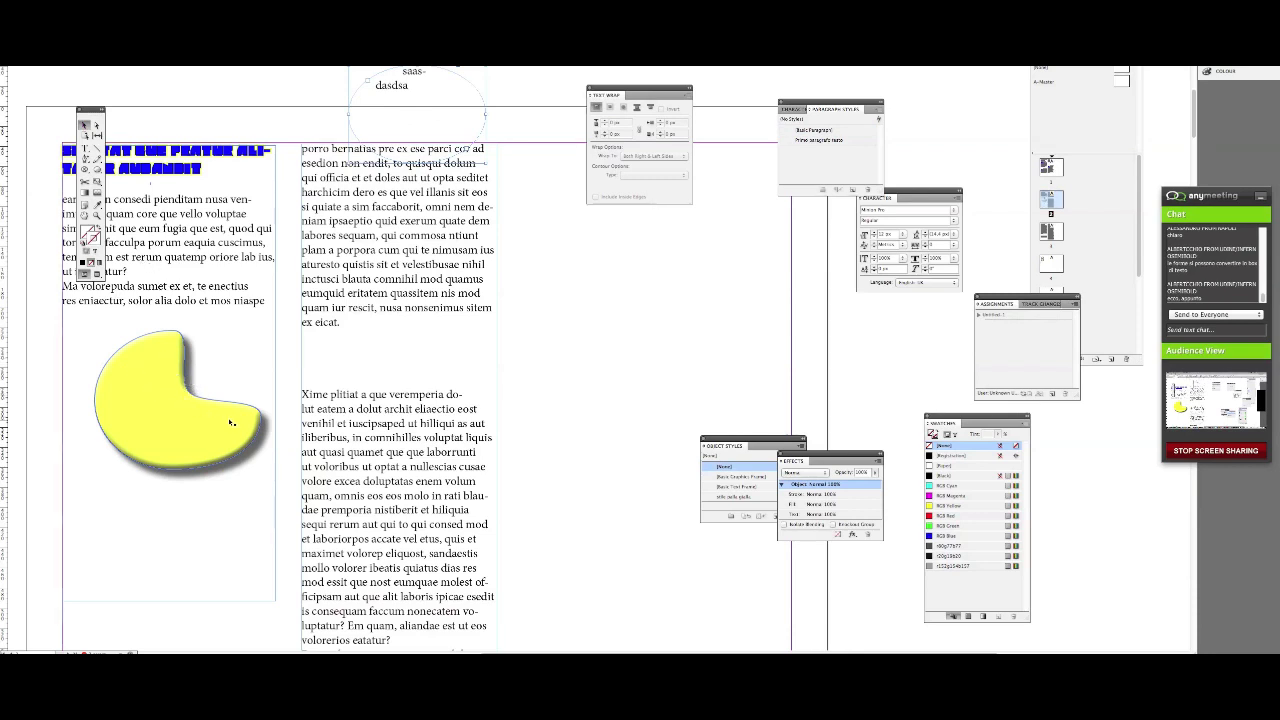
- Fill the yellow shape with random placeholder letters down to its lower part
left_click(86, 148)
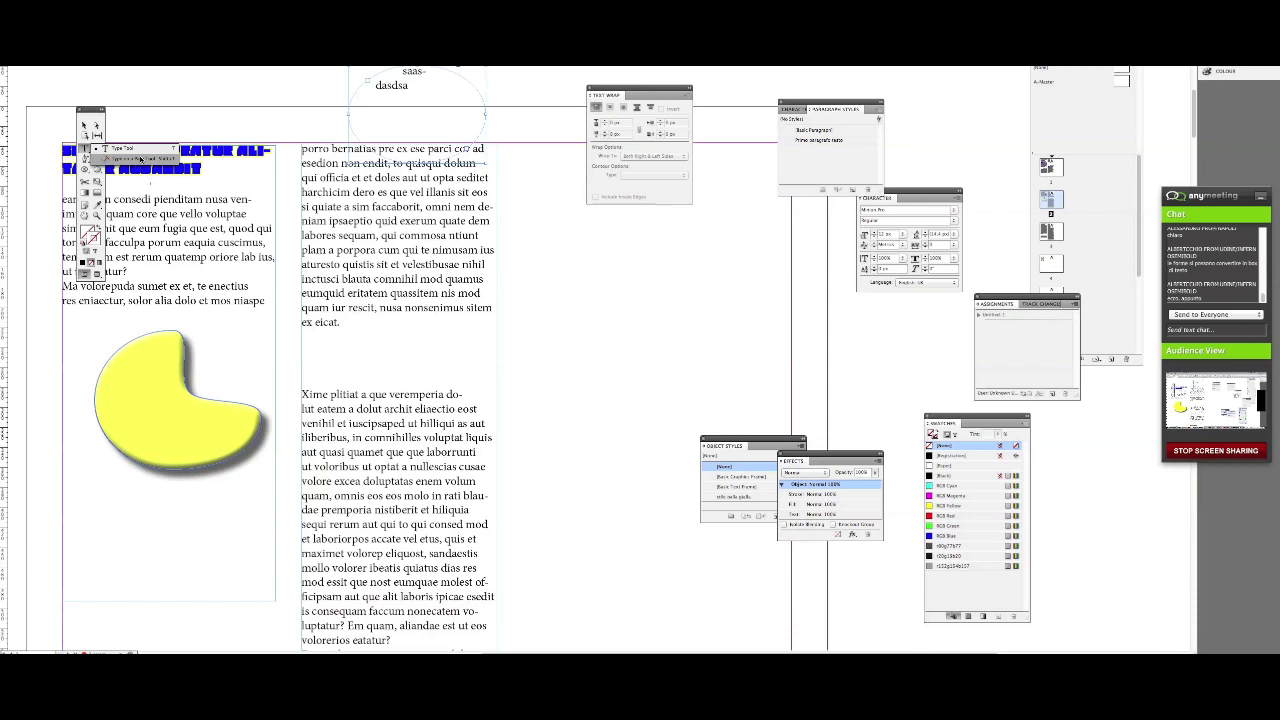
left_click(142, 158)
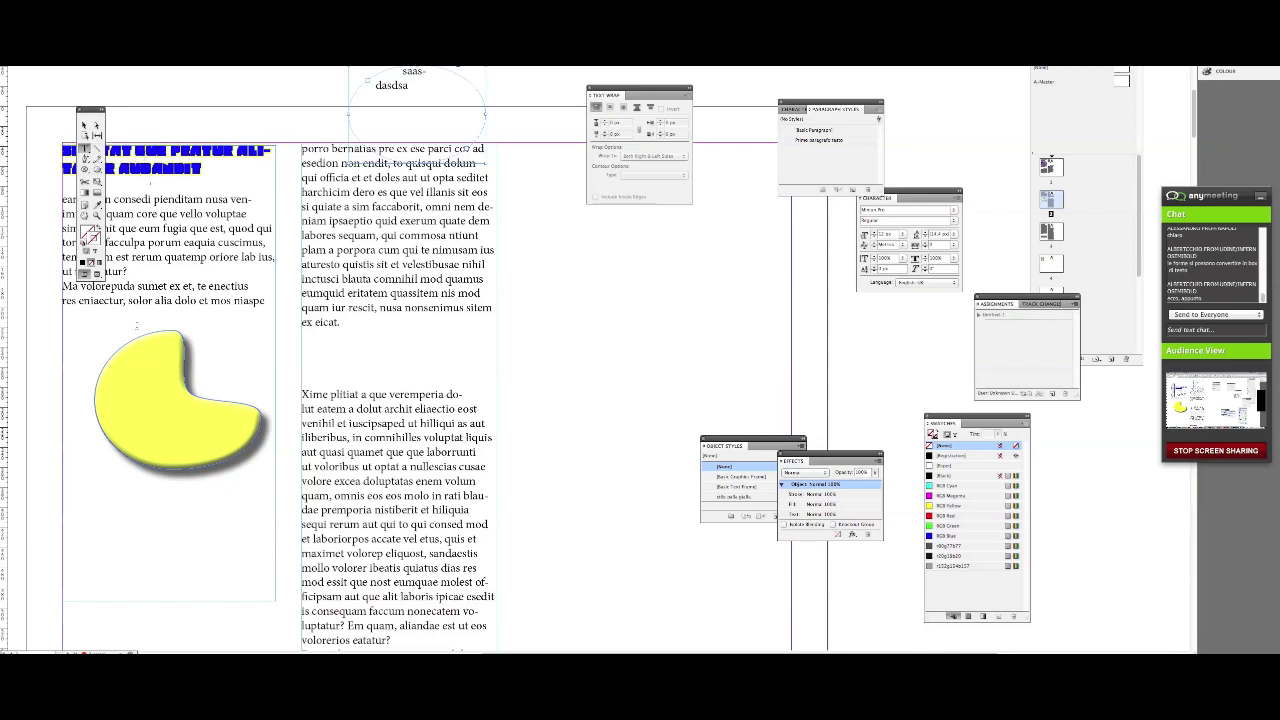
left_click(141, 349)
type("gdfgdfgd")
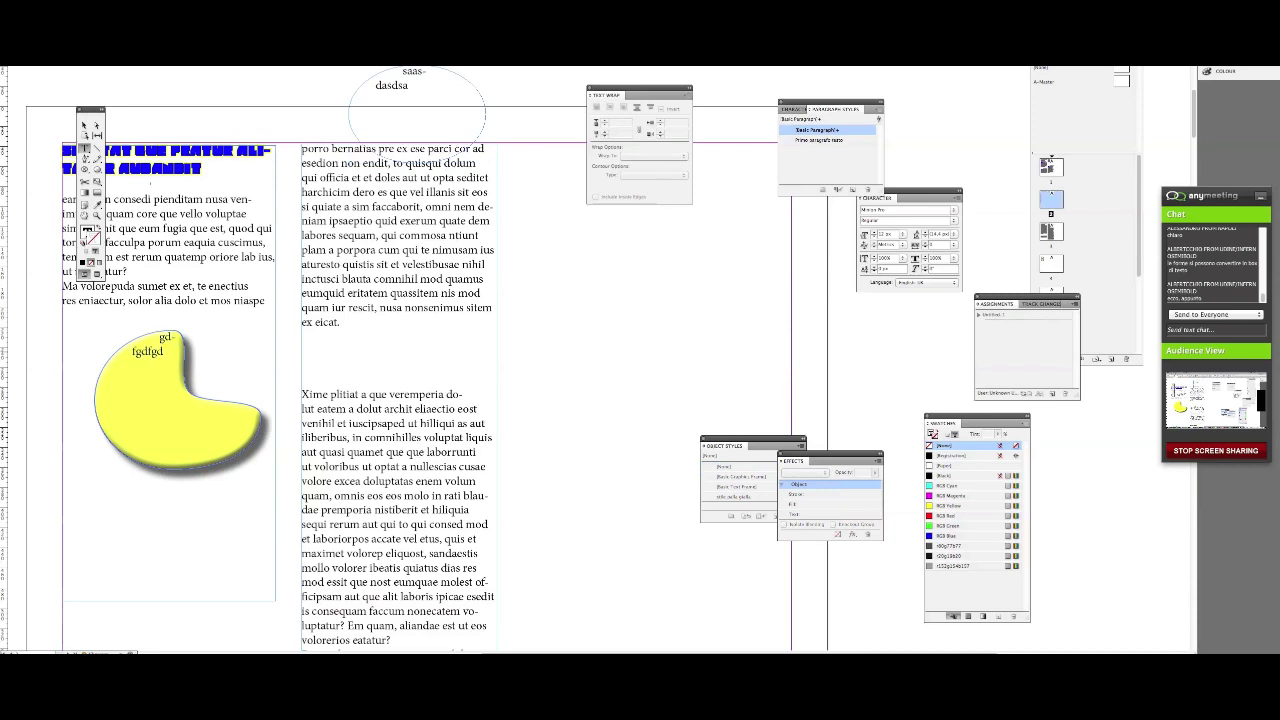
type("sfgdsfgdfsgdfsgsdfgdfsgdsfgdsfgdsgdfsgdfgdfsgdsfgdsfg")
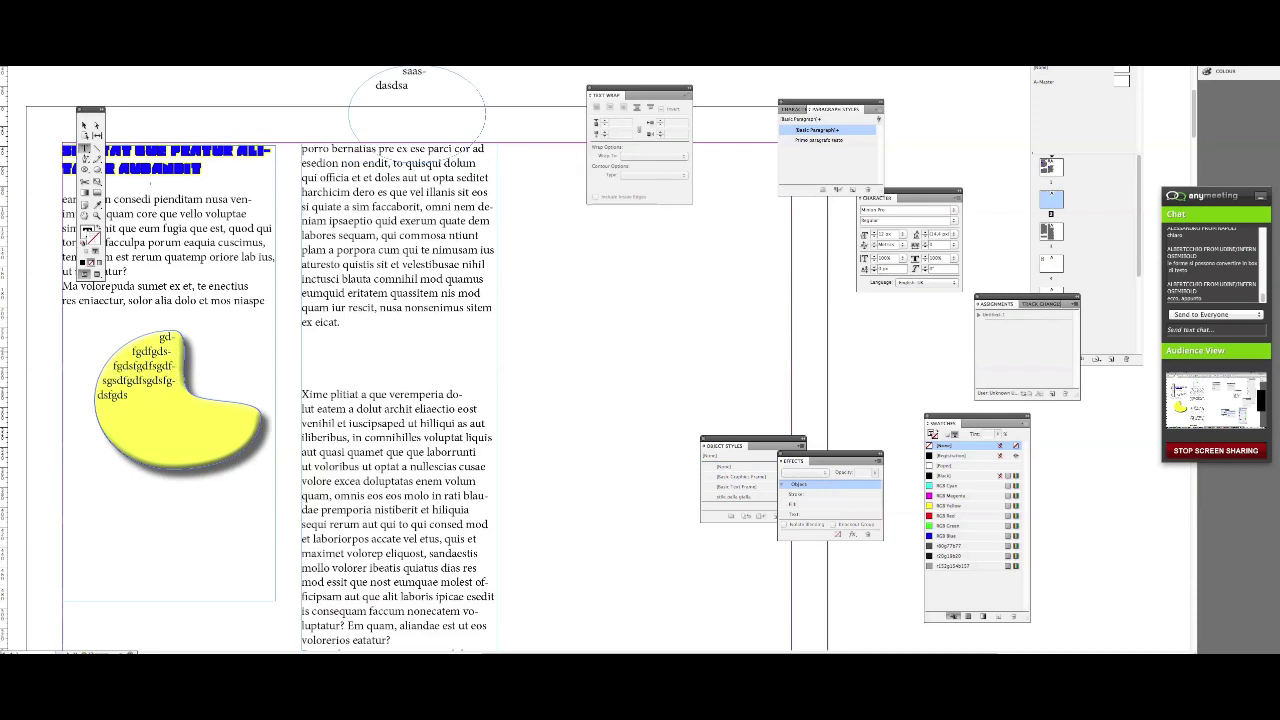
type("dsgdsfdffdsfgdfgdsgfdf")
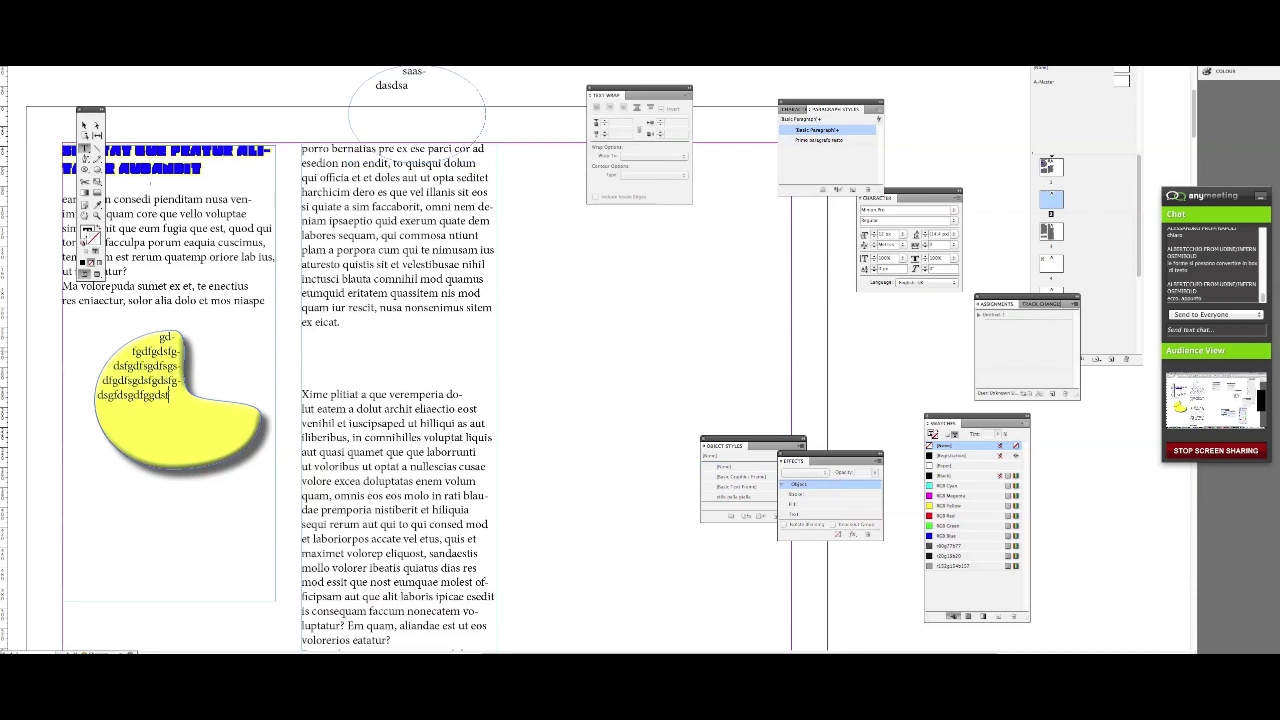
type(" sdgdsg ds dfg dfs")
type(" dsfg dgdfsg")
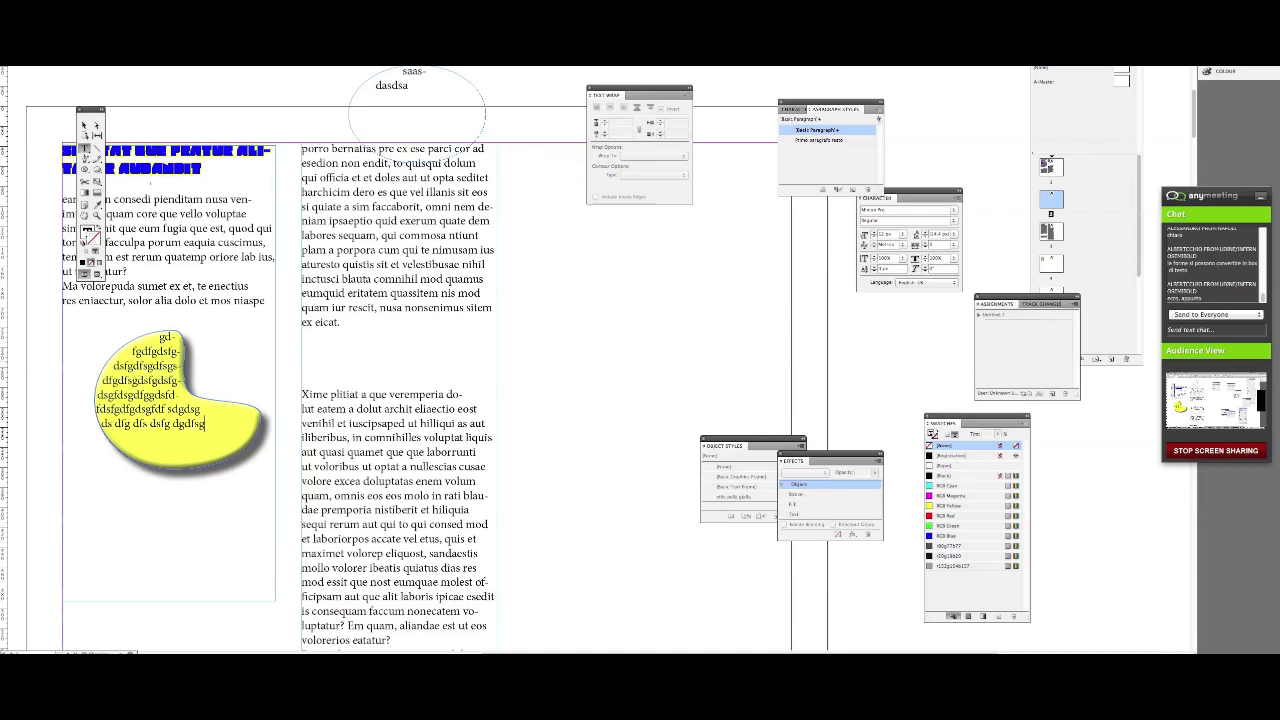
type("ggsdgfdsfgsddgf")
- Select the ellipse frame above the second column and delete it
left_click(84, 124)
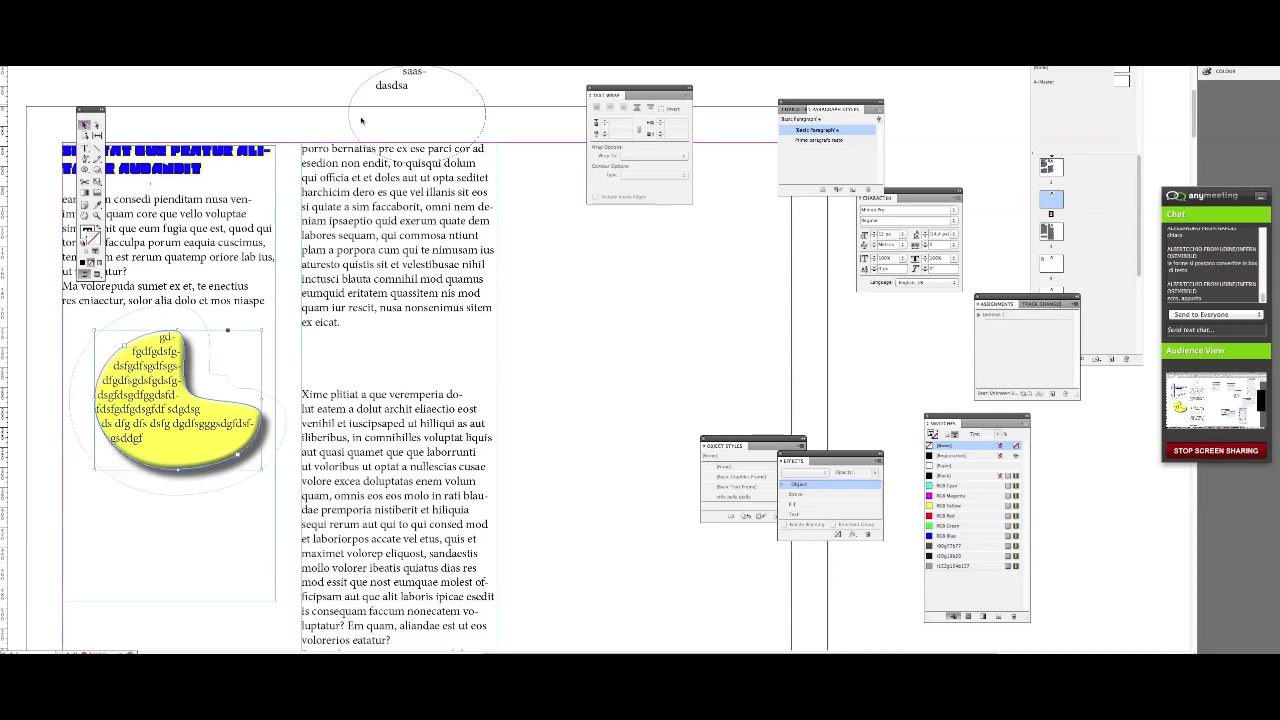
left_click(392, 87)
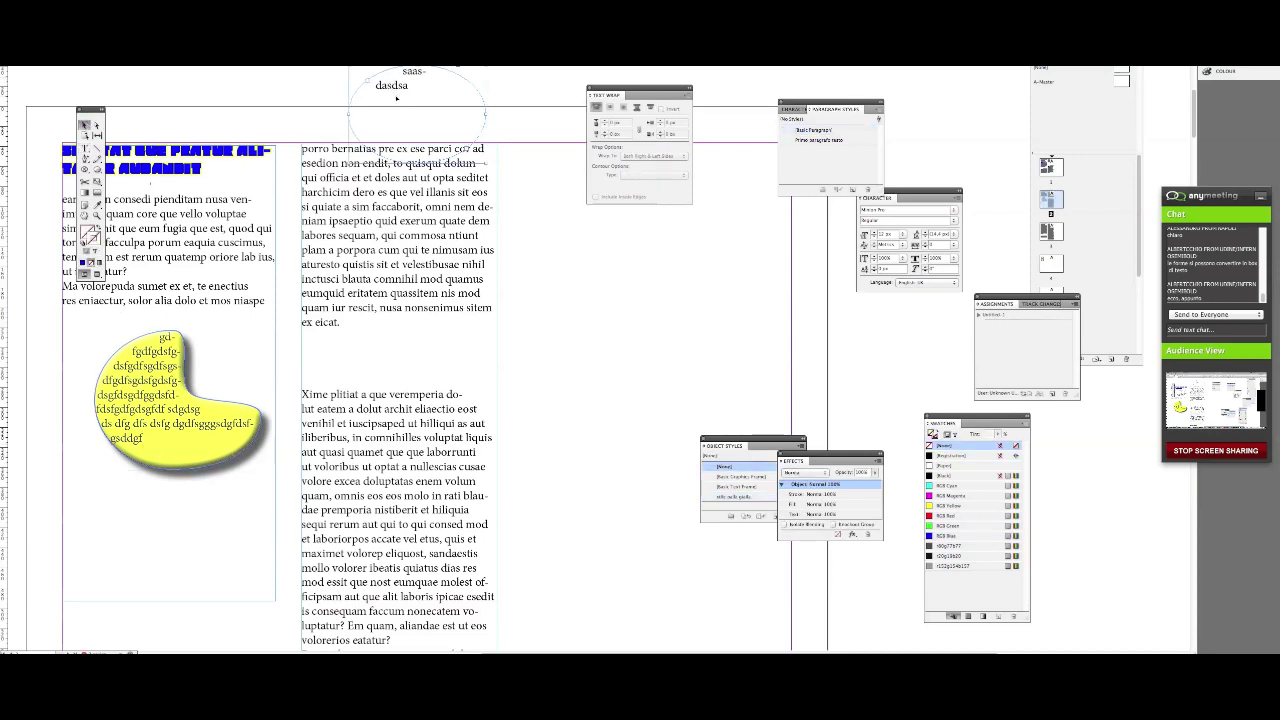
left_click(187, 424)
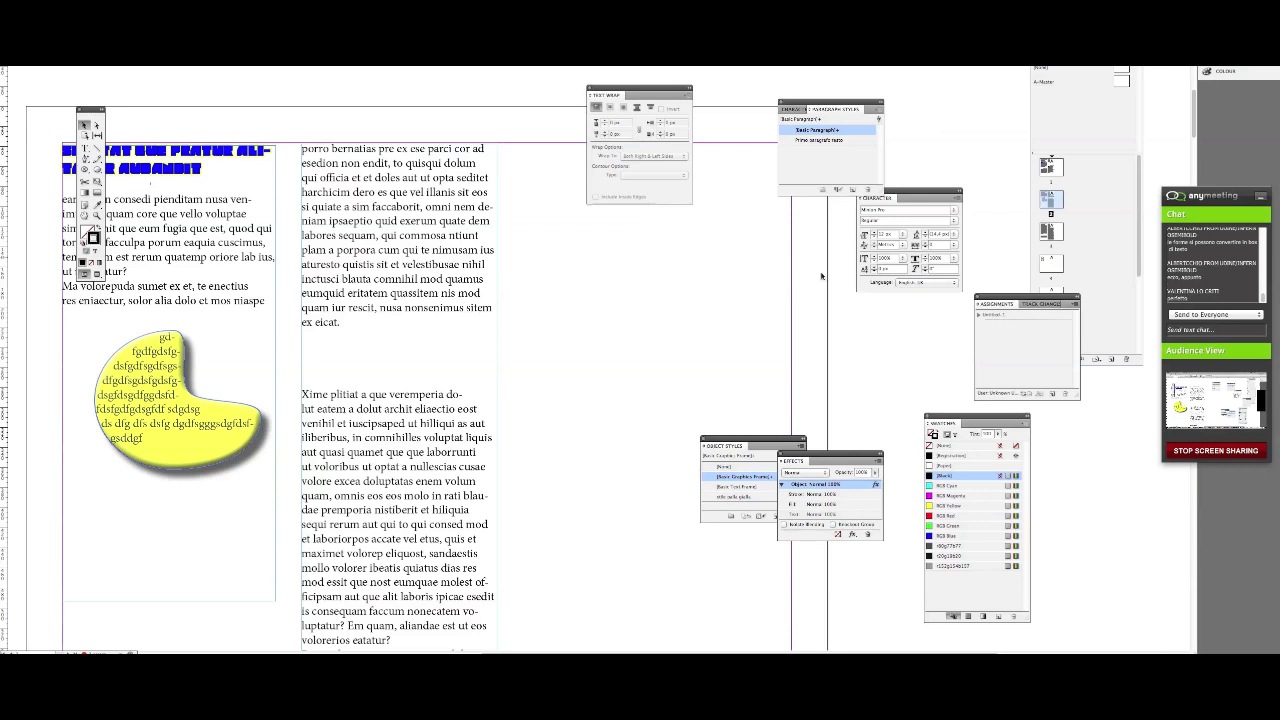
- Delete all the placeholder text inside the yellow shape
left_click_drag(145, 438, 167, 353)
key("BackSpace")
key("Escape")
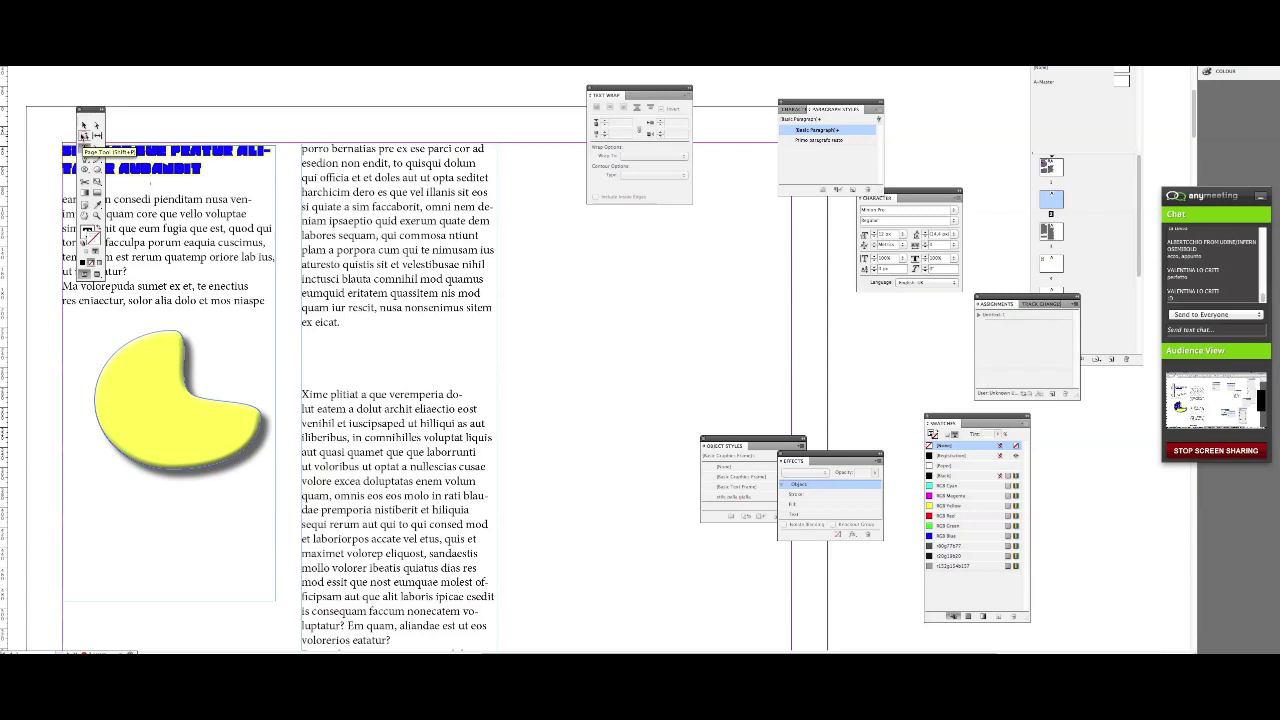
- Set the yellow shape's content type to Text and shift its uppermost anchor point slightly to the left
right_click(149, 422)
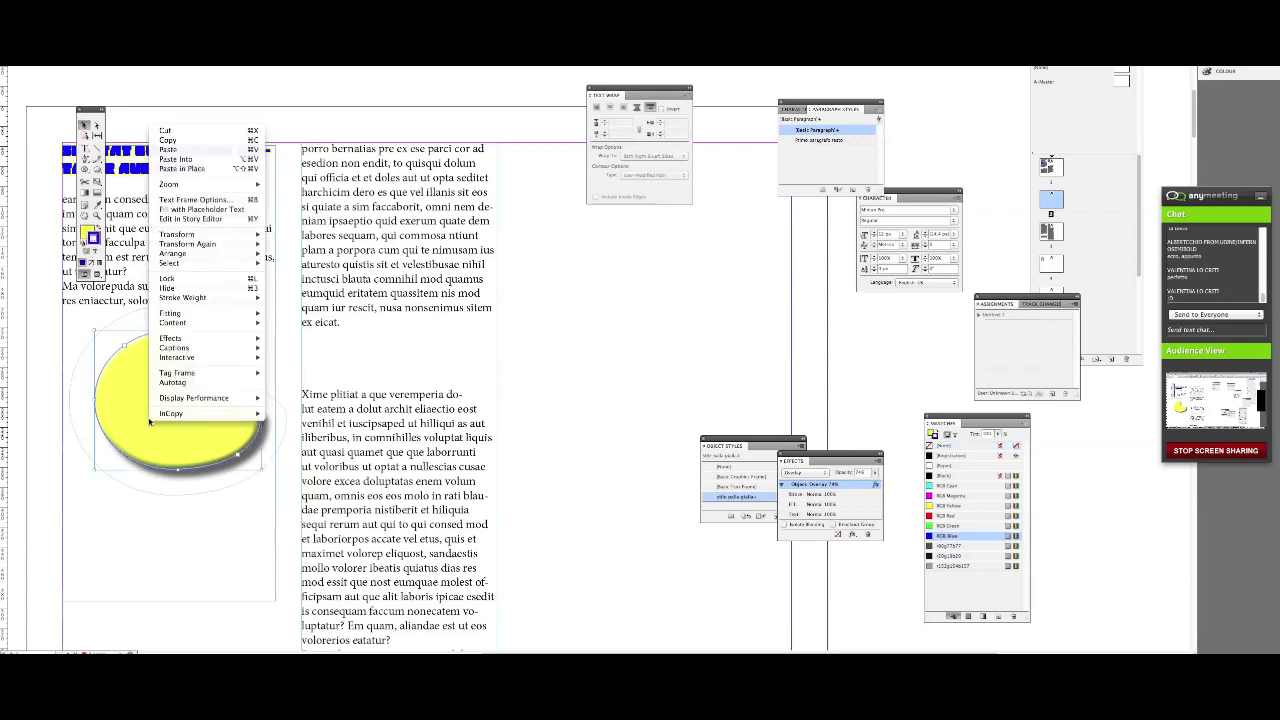
mouse_move(203, 418)
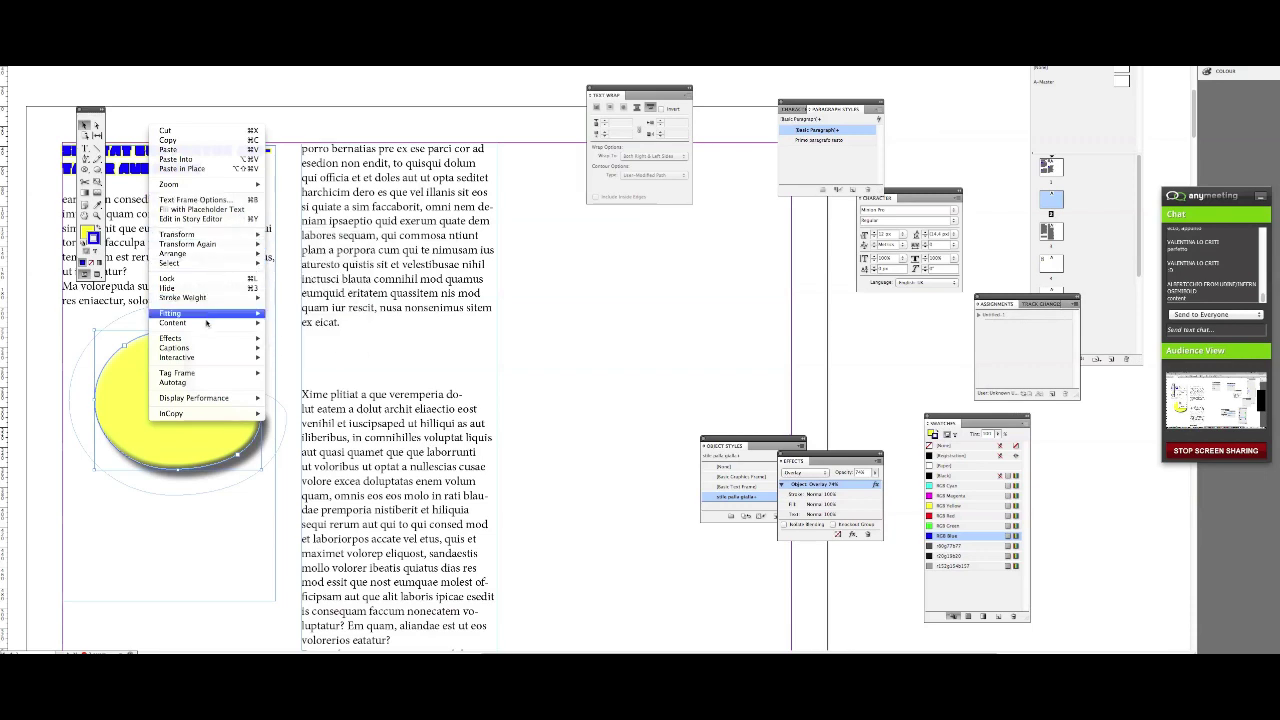
mouse_move(232, 325)
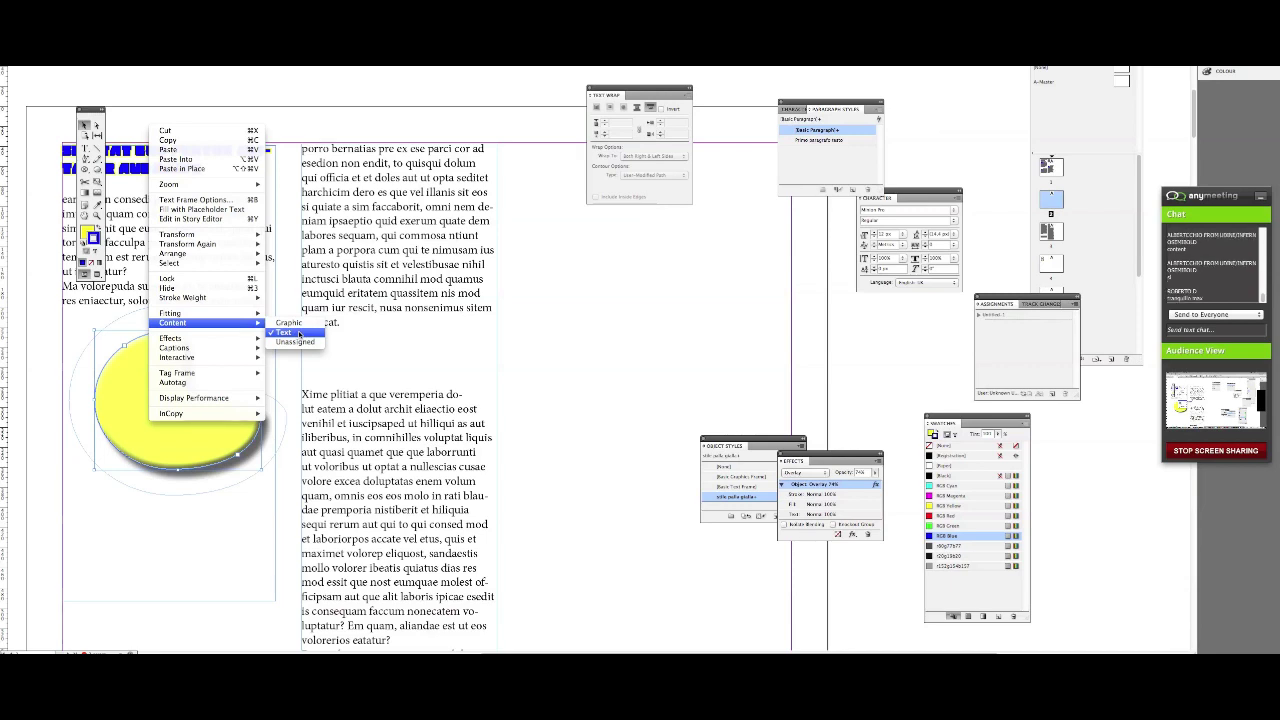
left_click(298, 334)
left_click(175, 335)
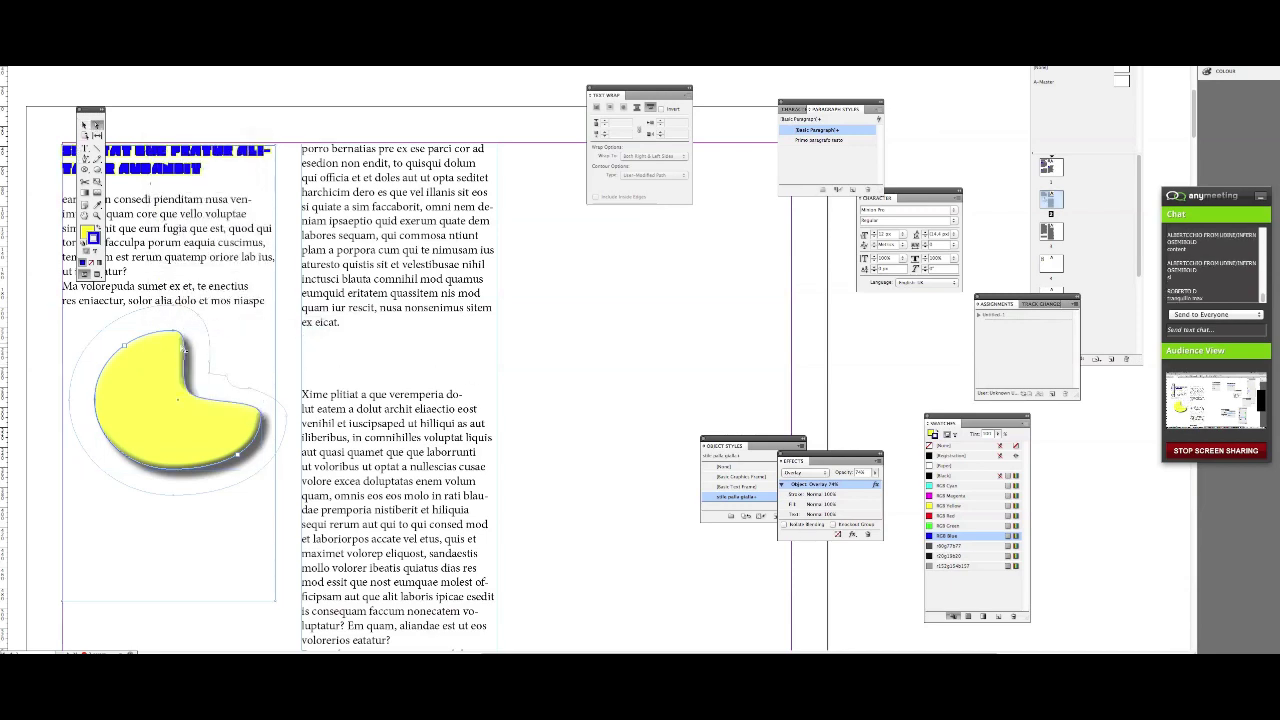
mouse_move(175, 335)
left_mouse_down()
mouse_move(180, 395)
mouse_move(178, 330)
left_mouse_up()
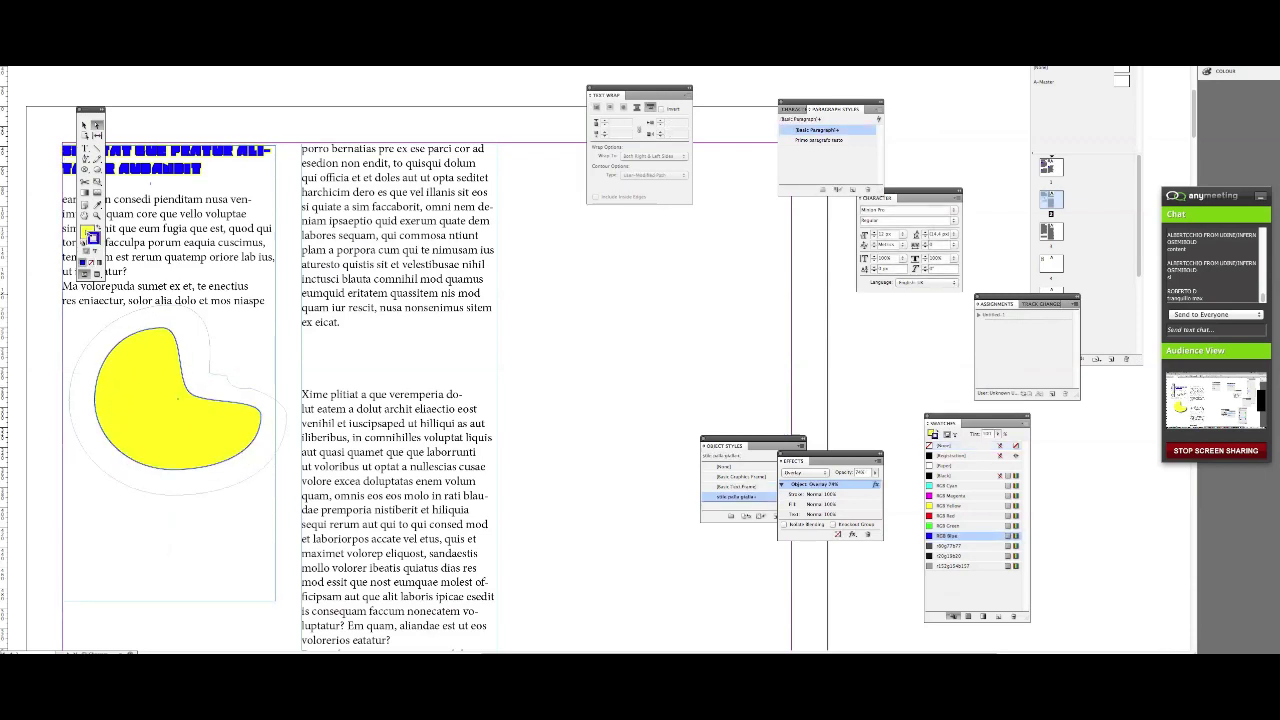
- Enter the placeholder letters "dsfsdzgsgszvxzvxzcvzxvxzcvx" inside the yellow shape
key("t")
left_click(163, 381)
type("dsfsdzgsgszvxzvxzcvzxvxzcvx")
- Reshape the yellow text frame by pulling its uppermost anchor point down into a notch and adjusting the direction handles to form a rounded left lobe
left_click(86, 126)
left_click_drag(163, 333, 168, 410)
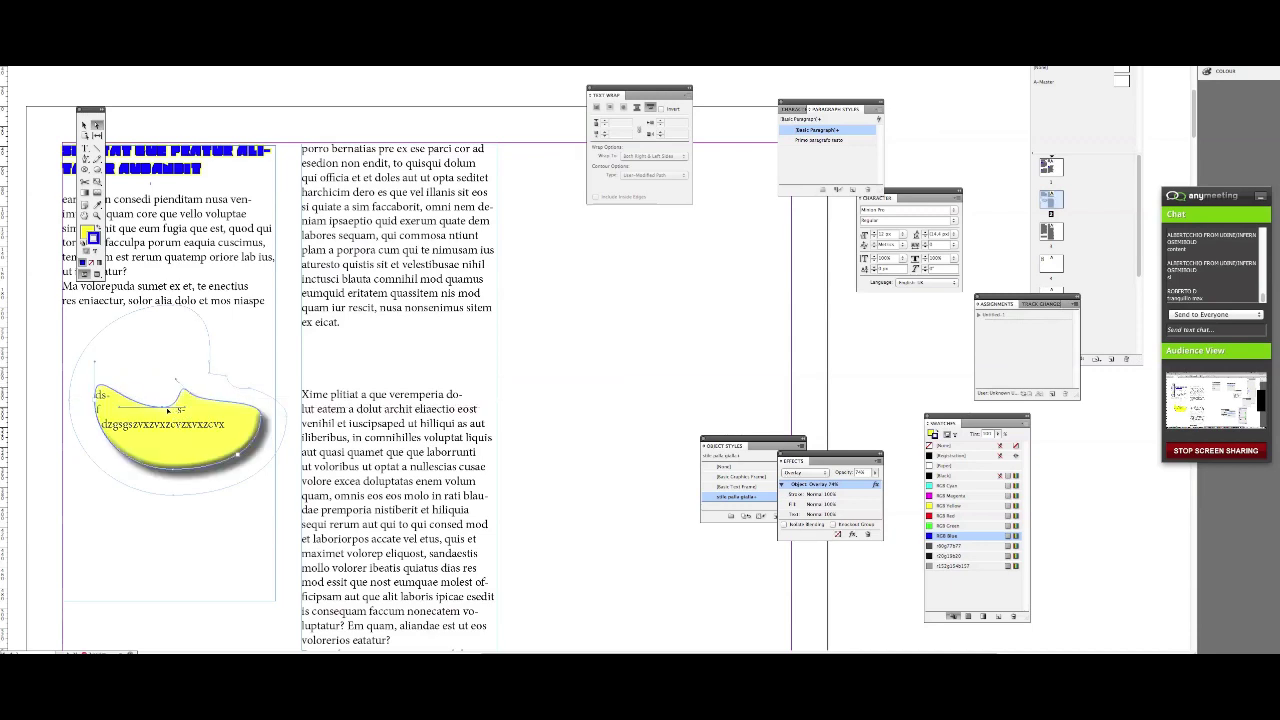
left_click_drag(184, 409, 140, 343)
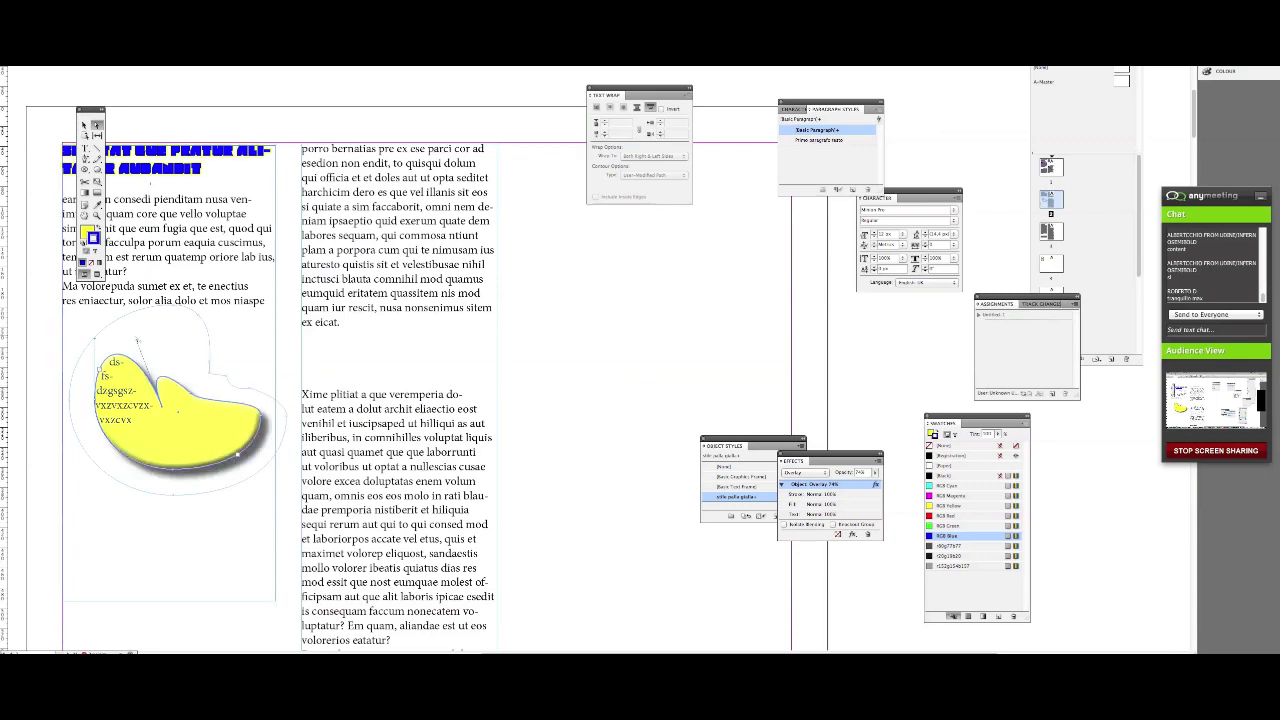
left_click_drag(137, 341, 162, 336)
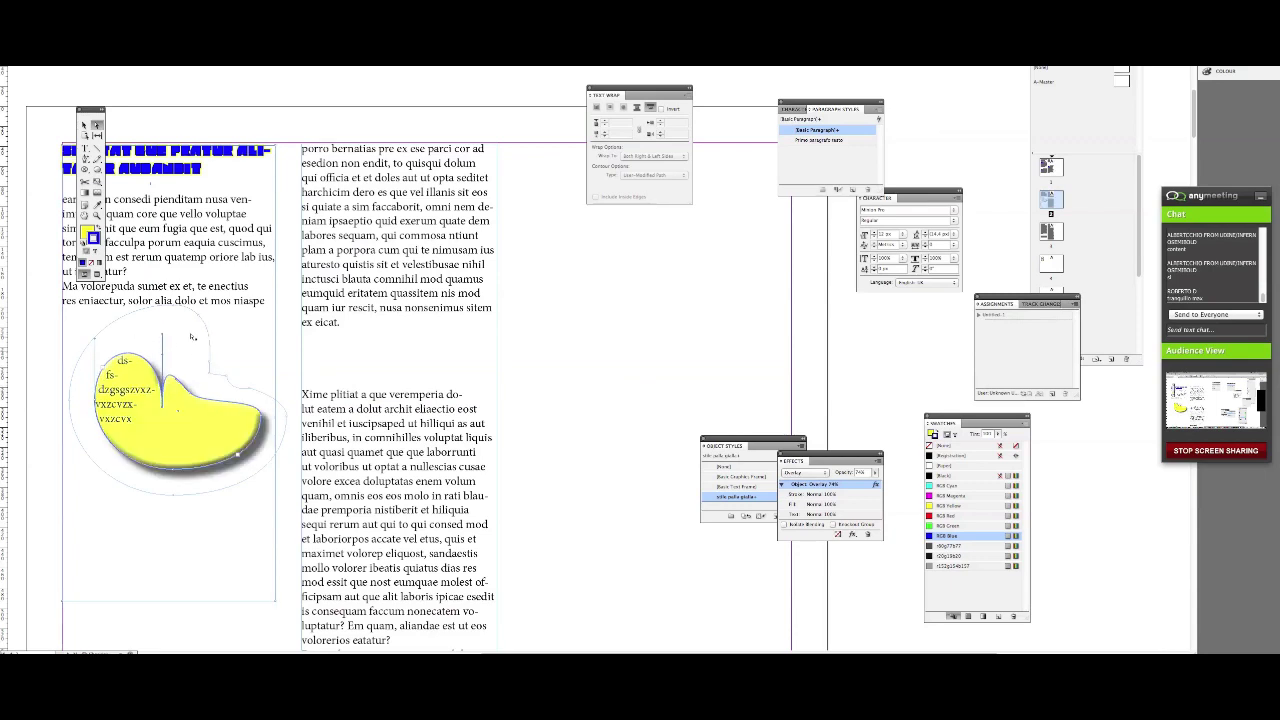
- Move the upper-right point of the yellow shape's text wrap boundary inward, just above the notch
key("ctrl+z")
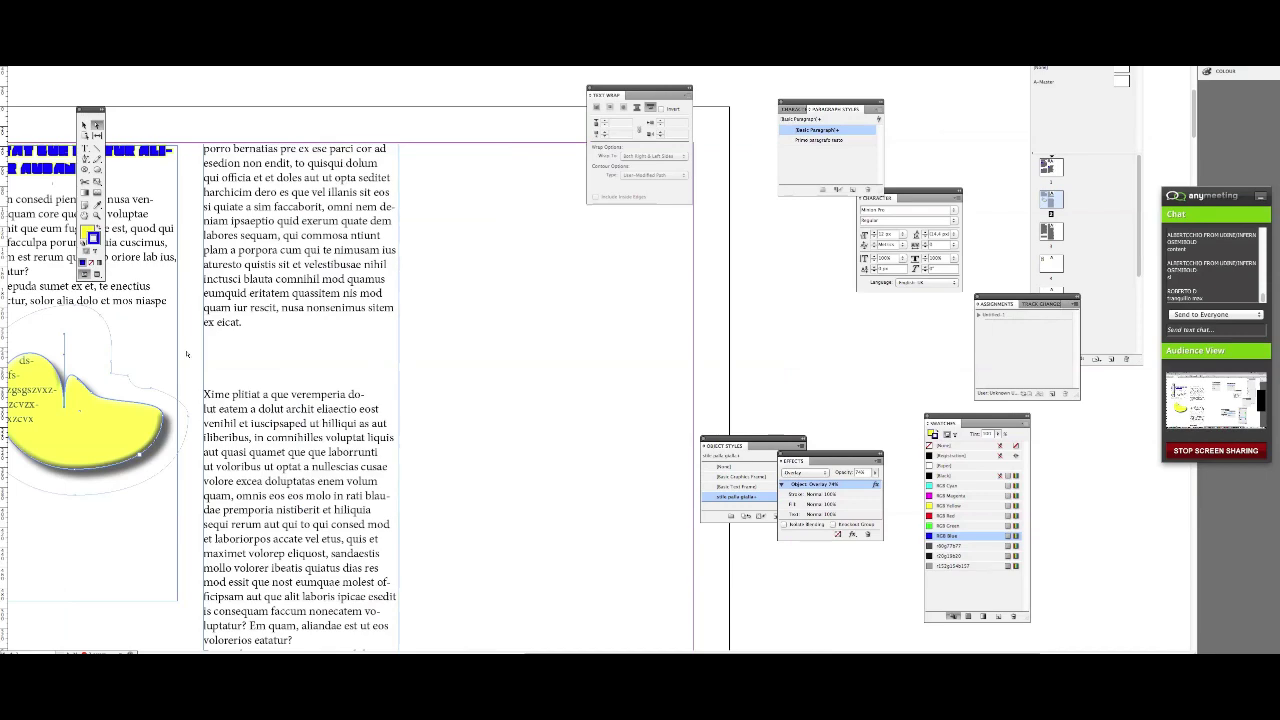
key("ctrl+shift+z")
scroll(266, 369, "left", 10)
scroll(272, 371, "right", 5)
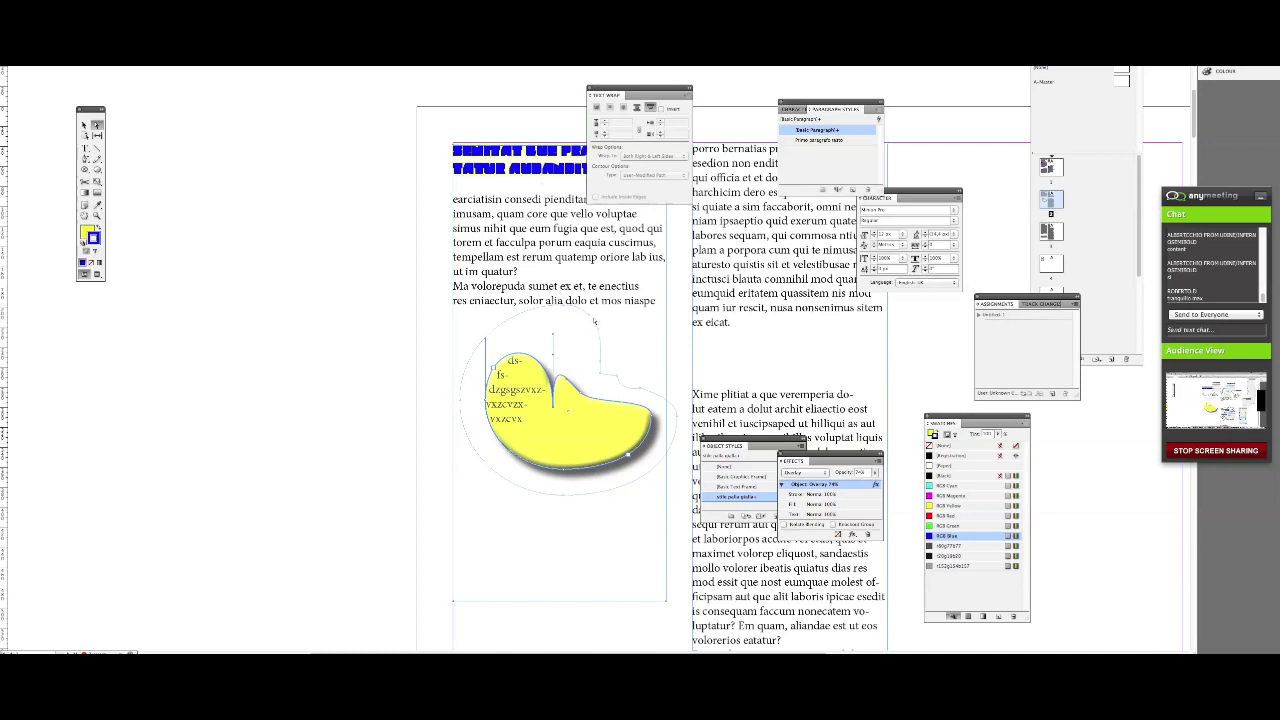
key("ctrl+z")
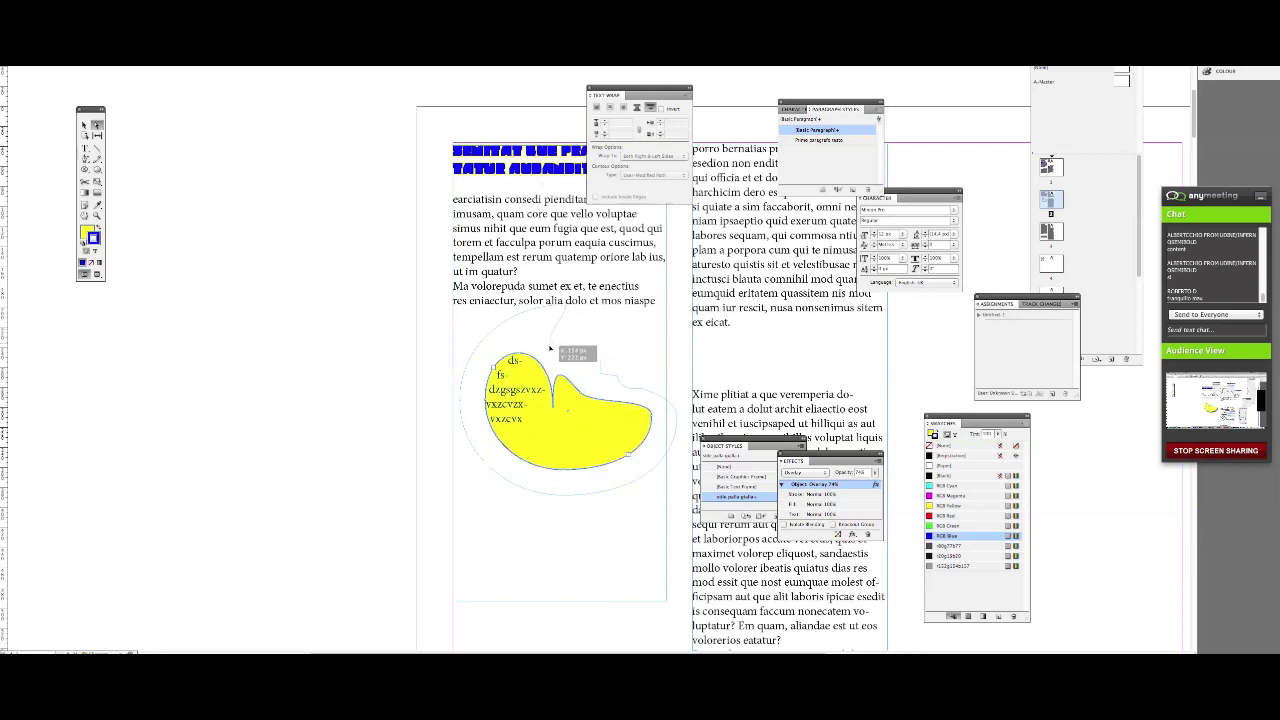
key("ctrl+shift+z")
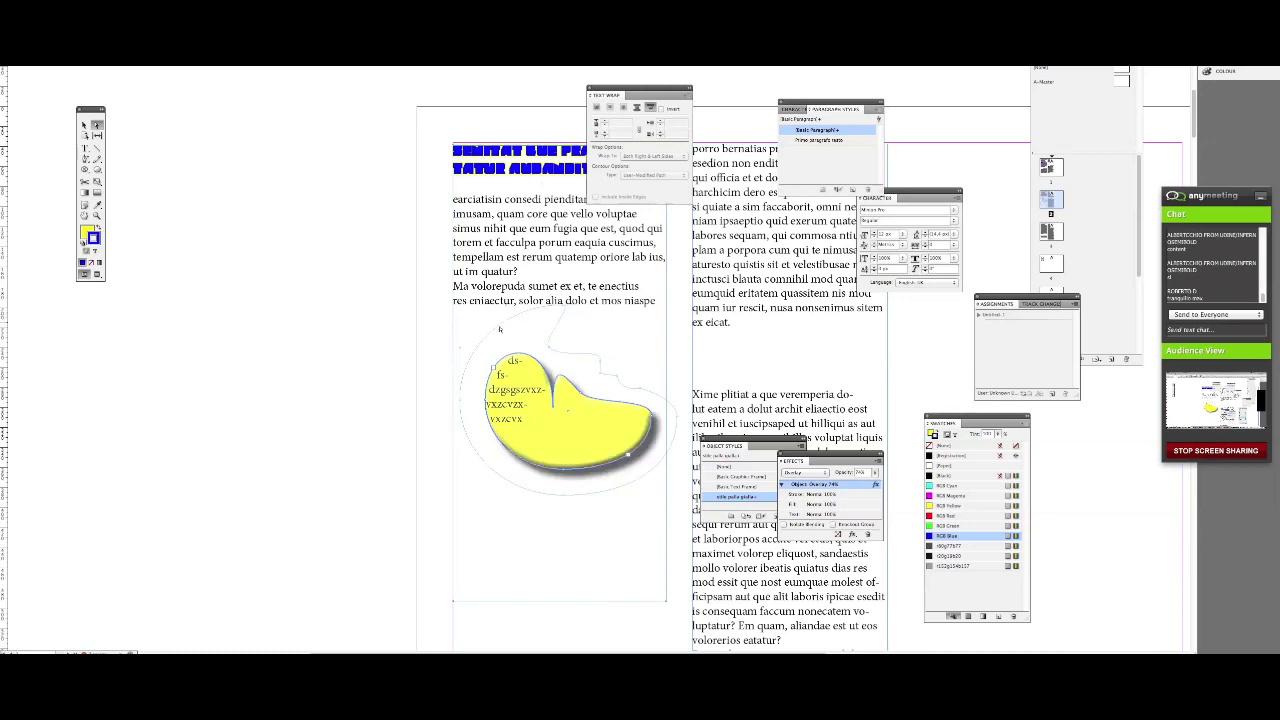
- Shift the first column's text frame slightly to the right
key("ctrl+z")
key("ctrl+z")
key("ctrl+z")
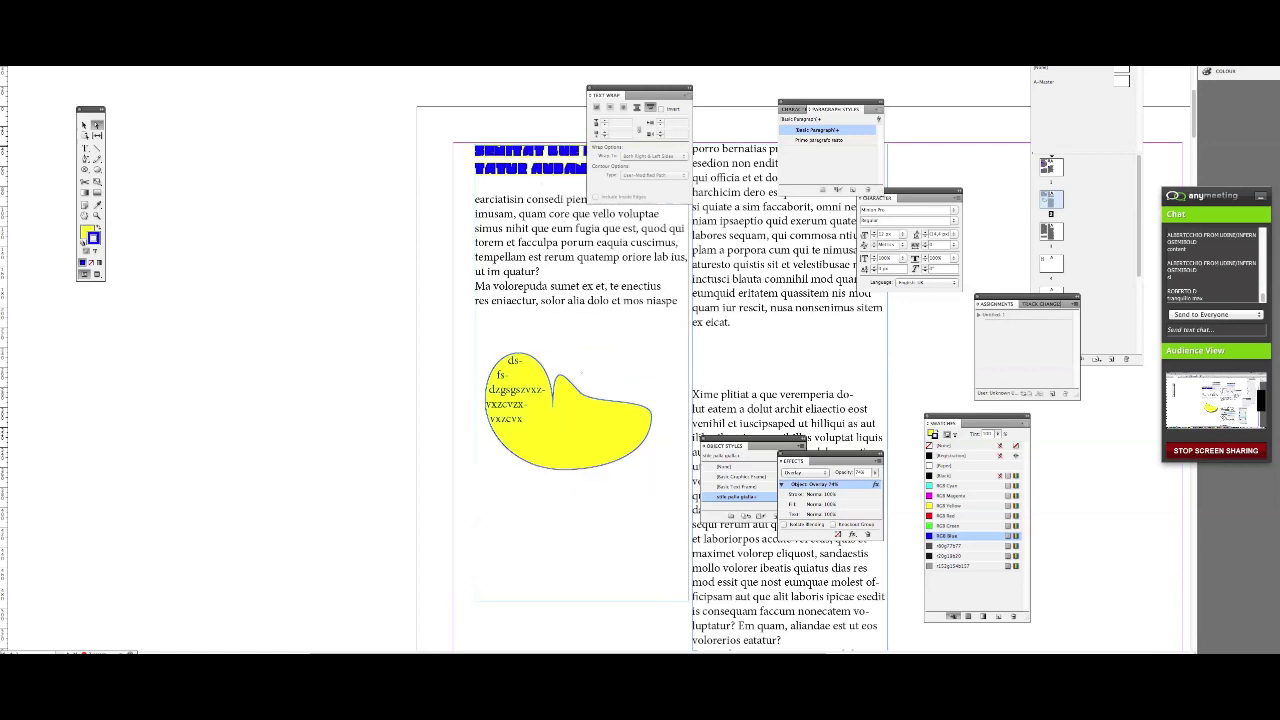
key("Escape")
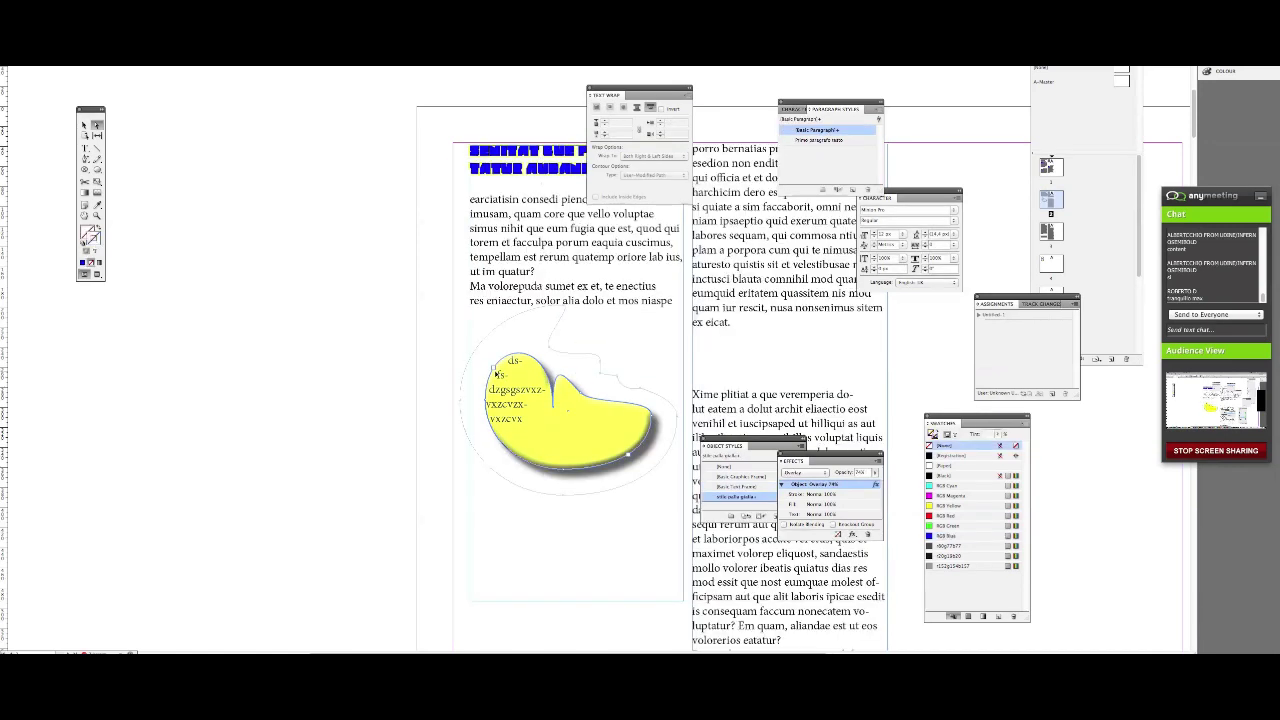
- Reselect the yellow shape and move the left point of its text wrap boundary inward, close to the shape's edge
left_click(563, 393)
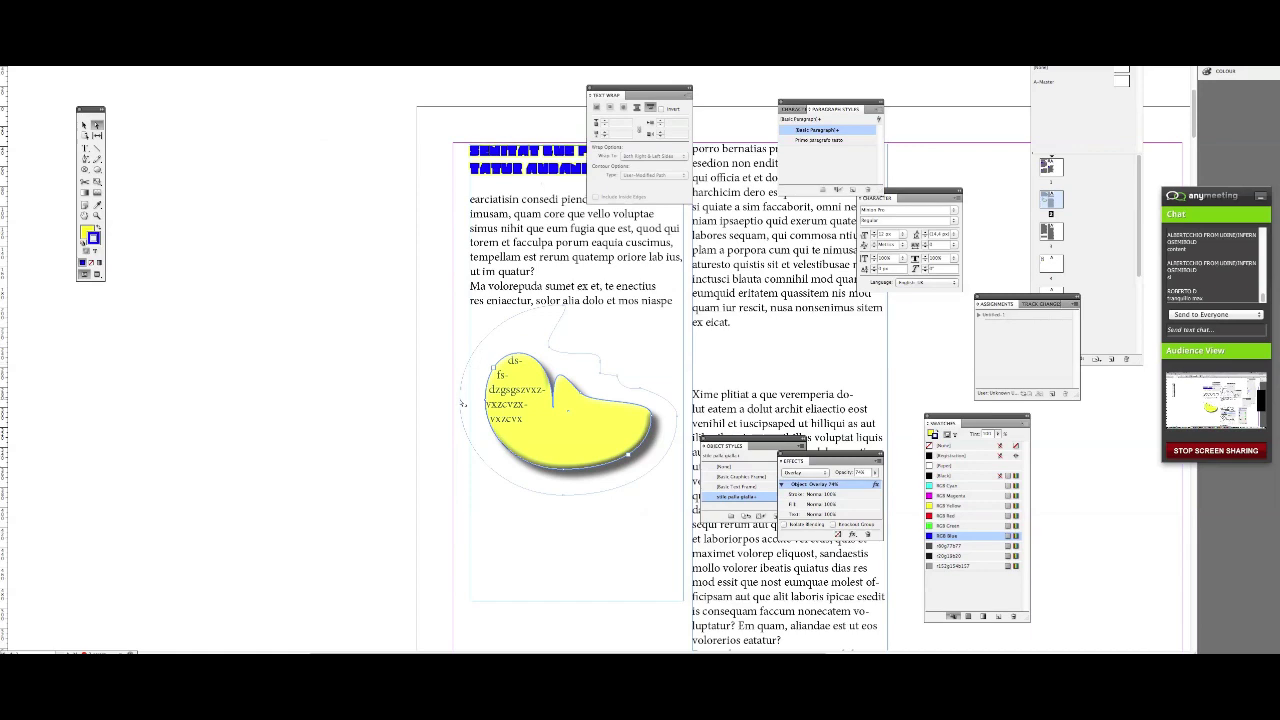
double_click(505, 405)
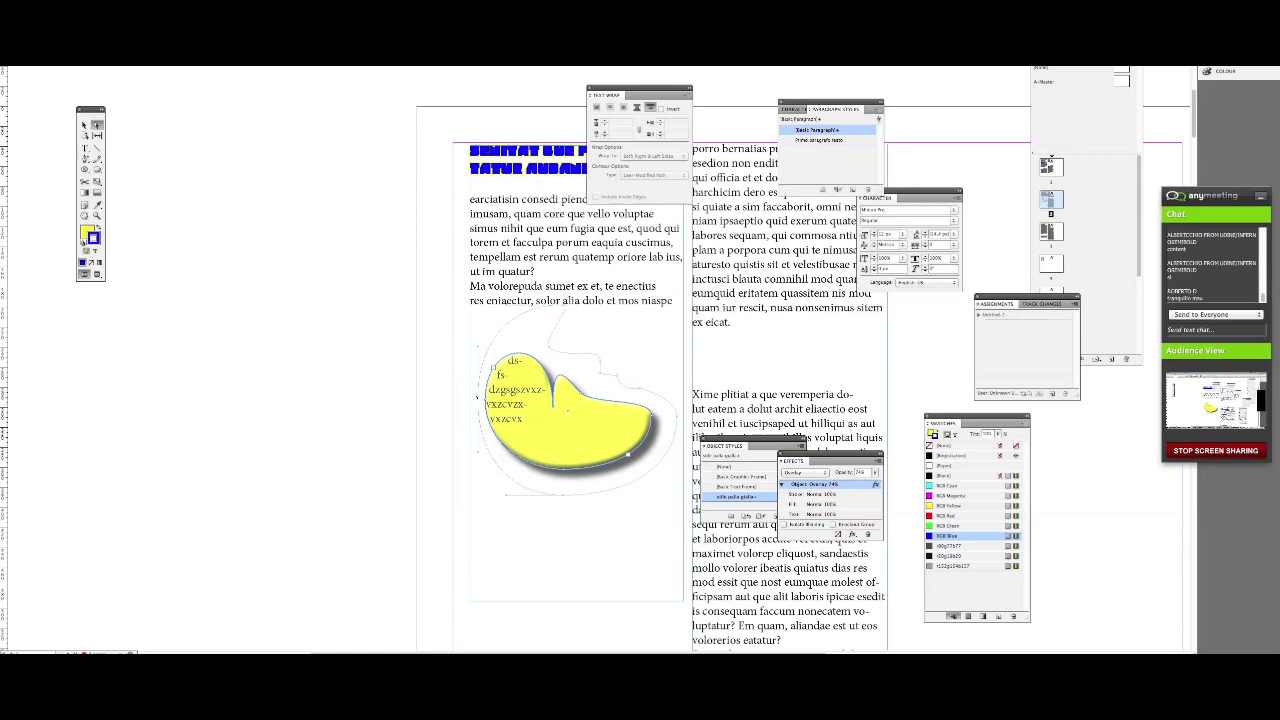
left_click(84, 124)
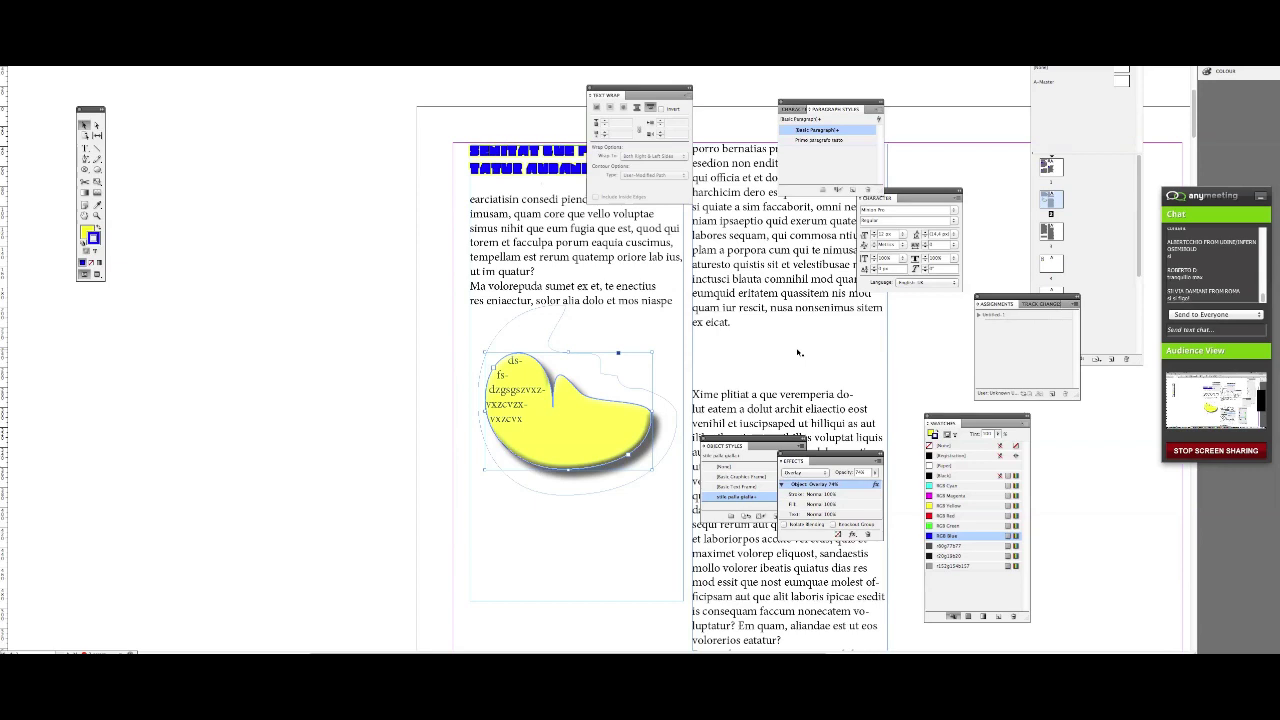
scroll(798, 352, "right", 6)
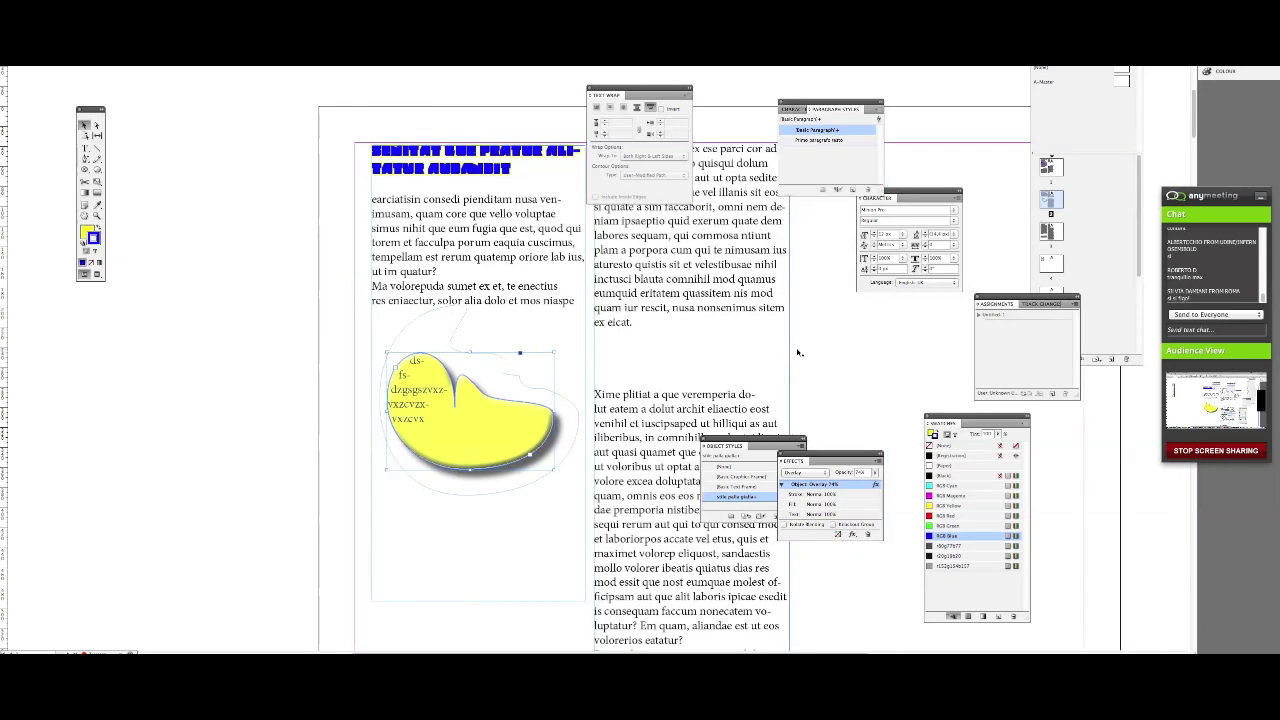
scroll(795, 352, "left", 3)
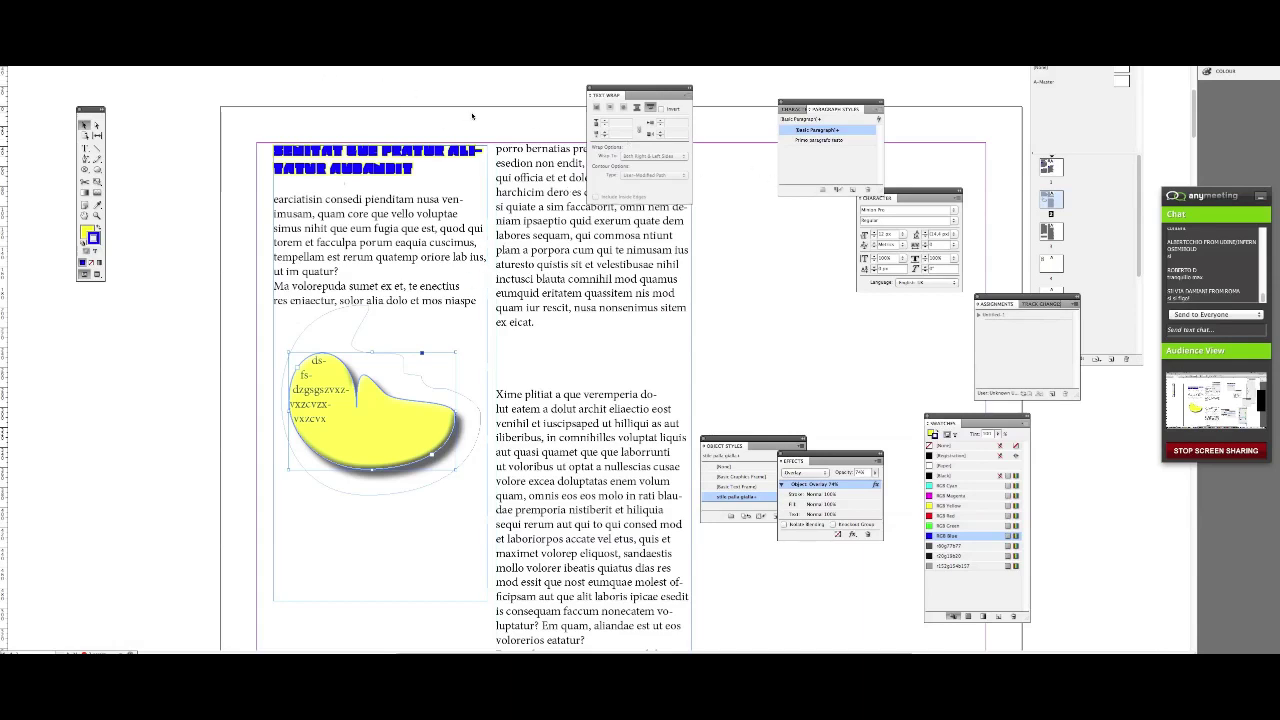
scroll(497, 113, "right", 3)
scroll(497, 113, "down", 1)
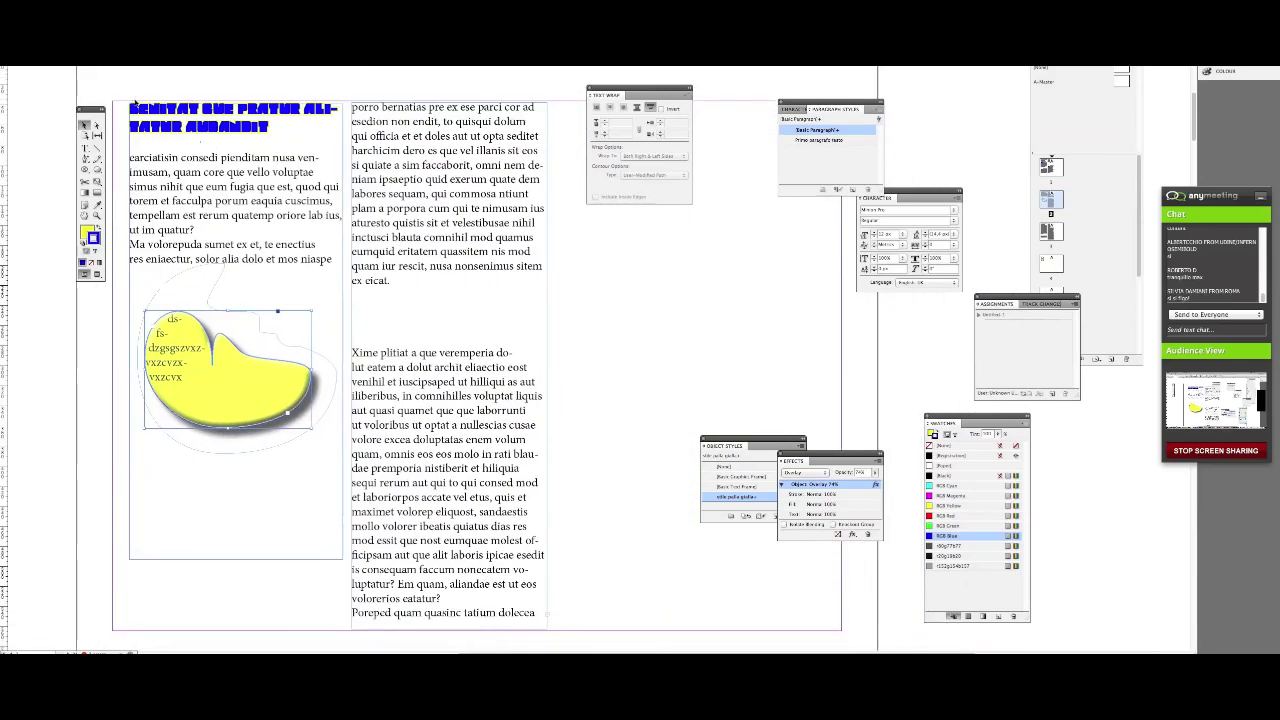
- Rearrange the floating panels around the page, moving the tools to the far left and grouping Effects with Object Styles
left_click_drag(93, 111, 45, 76)
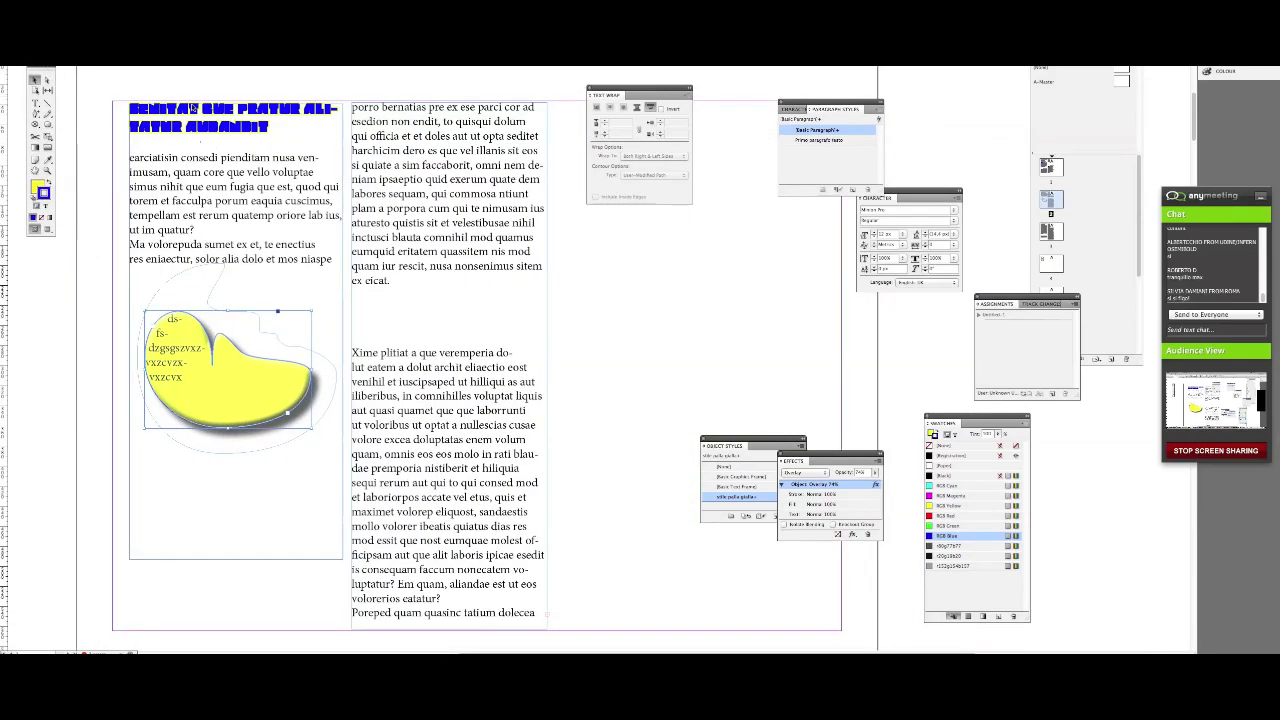
scroll(569, 119, "right", 1)
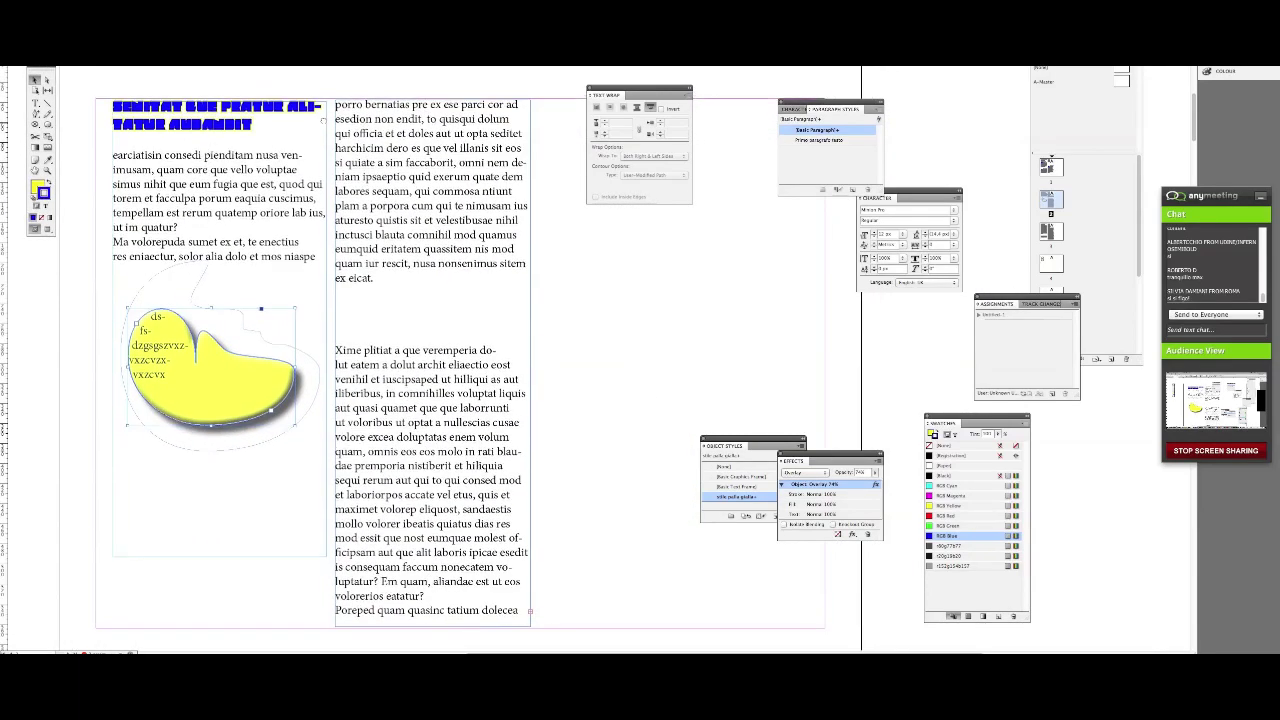
left_click_drag(660, 88, 791, 221)
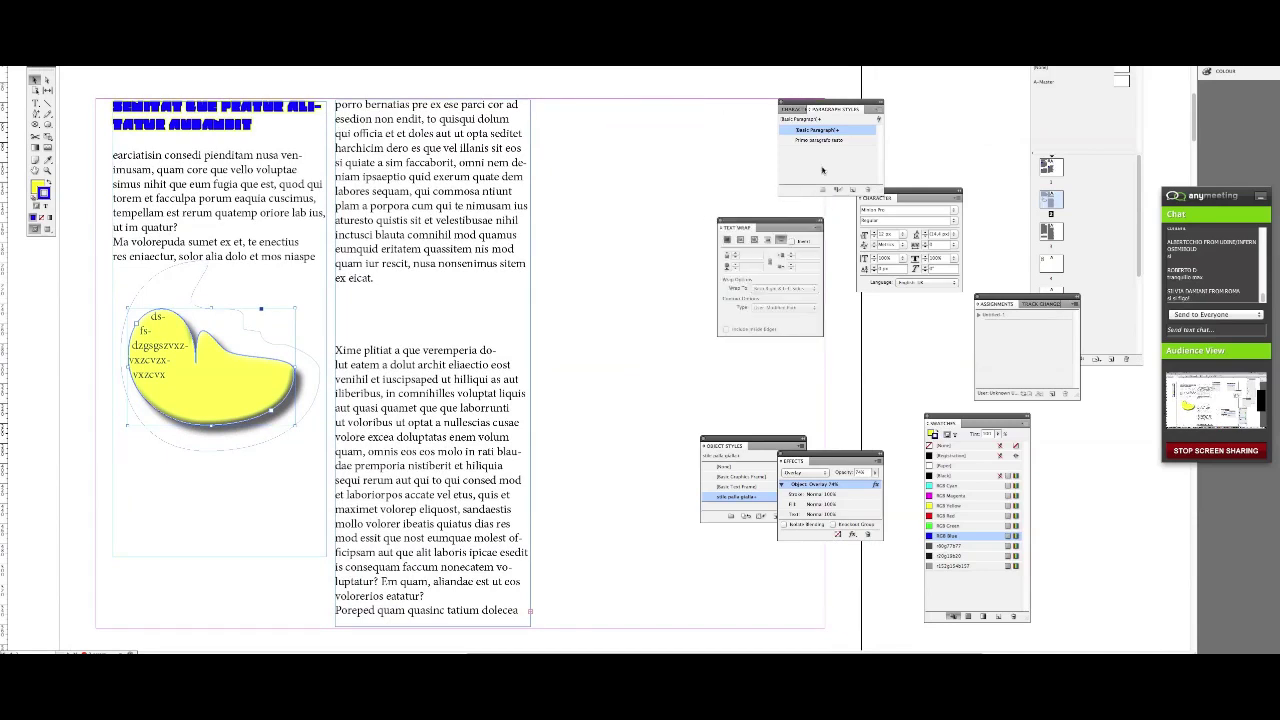
left_click_drag(828, 104, 784, 79)
left_click_drag(908, 191, 931, 165)
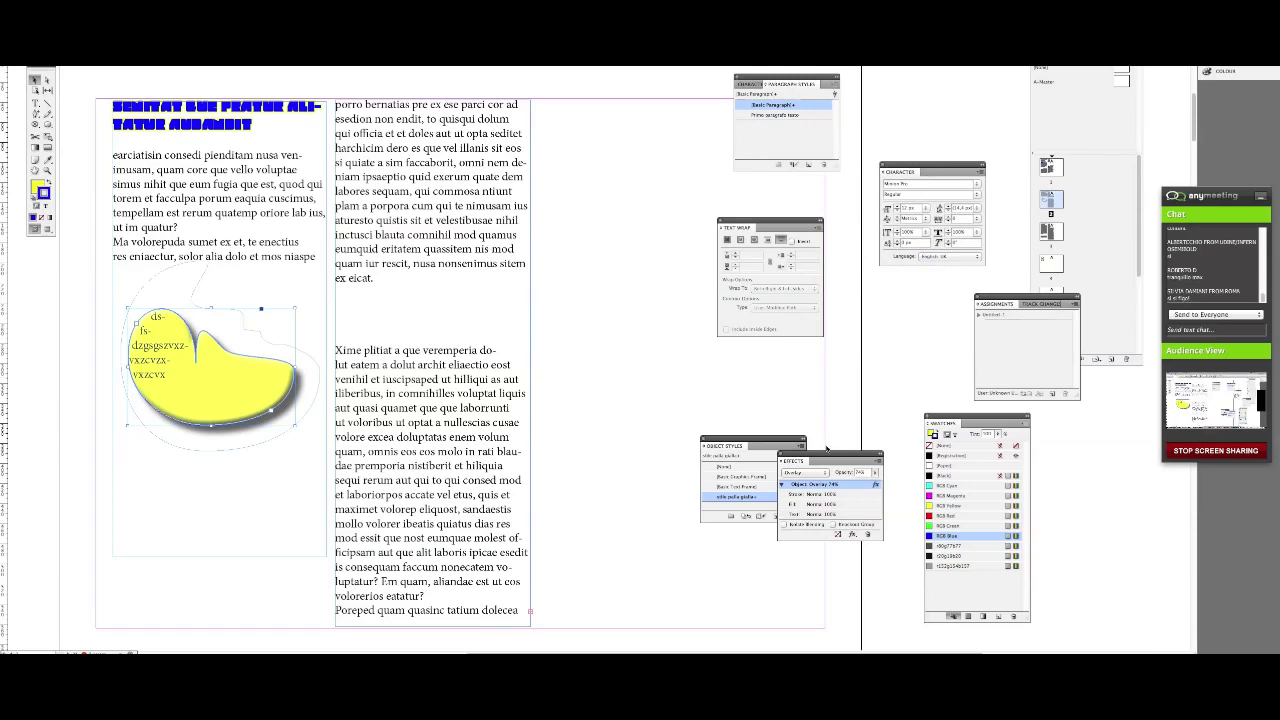
left_click_drag(802, 463, 765, 448)
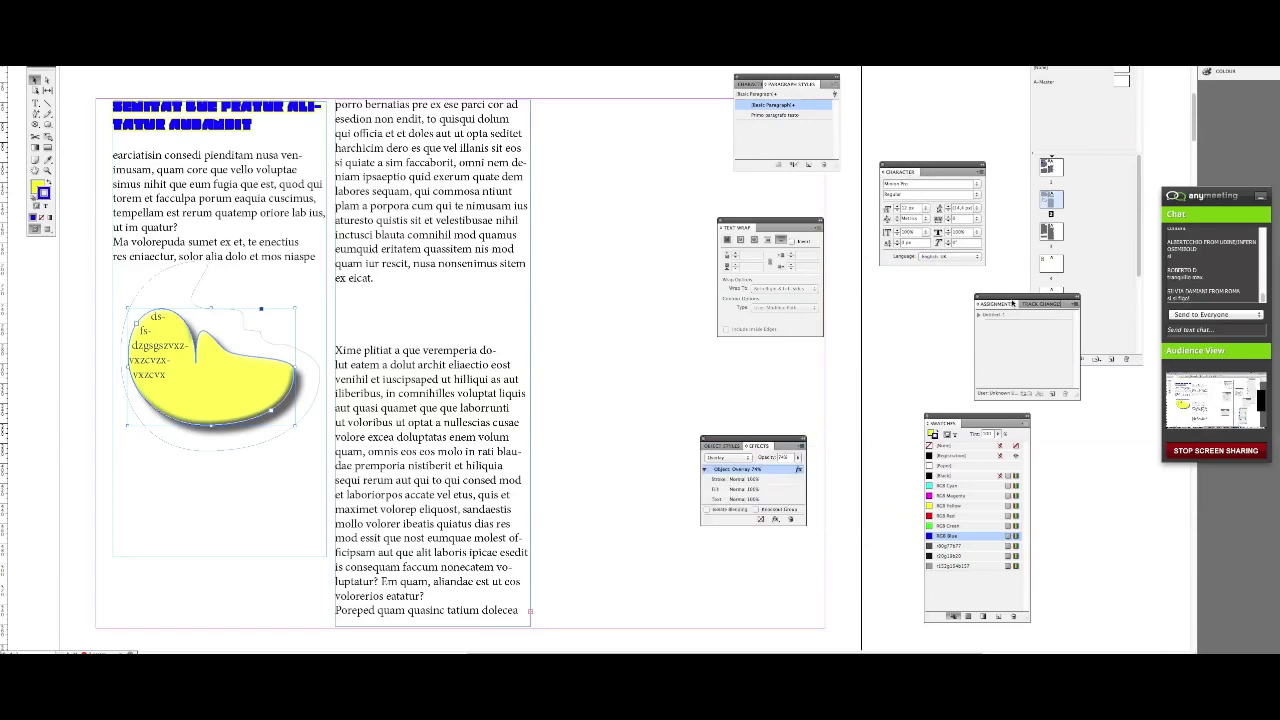
left_click_drag(1010, 299, 943, 305)
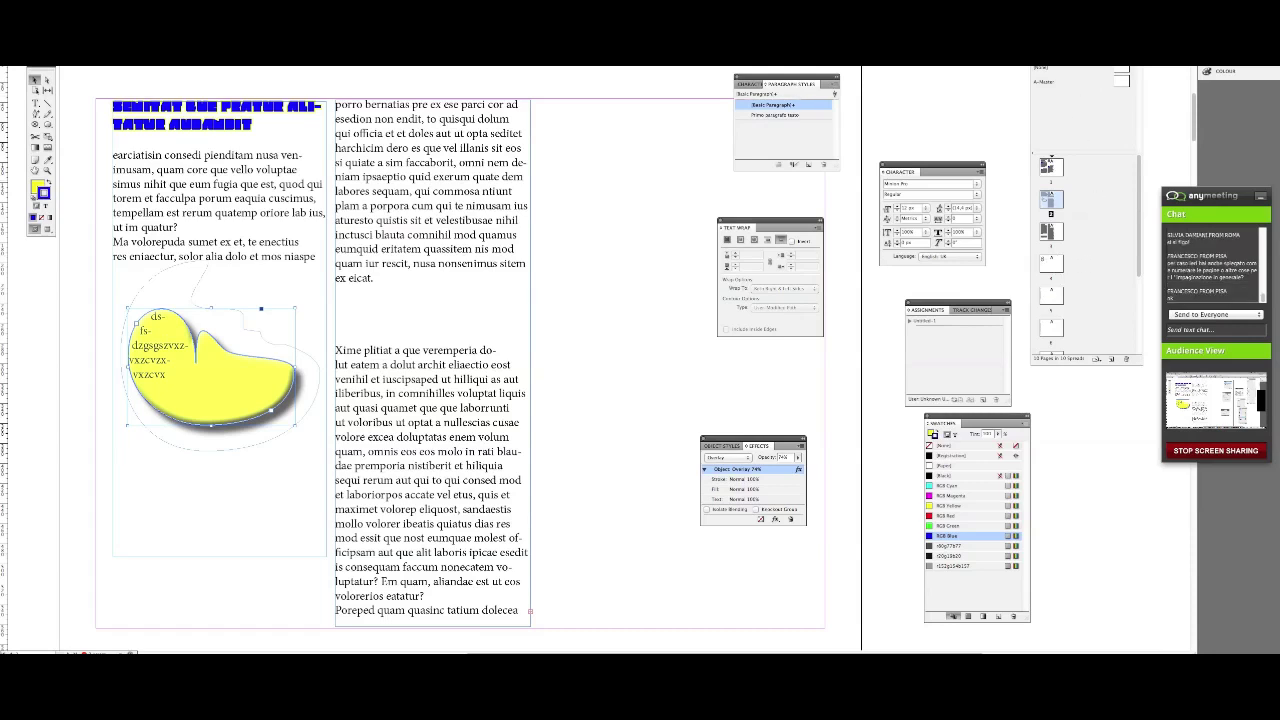
left_click(1122, 79)
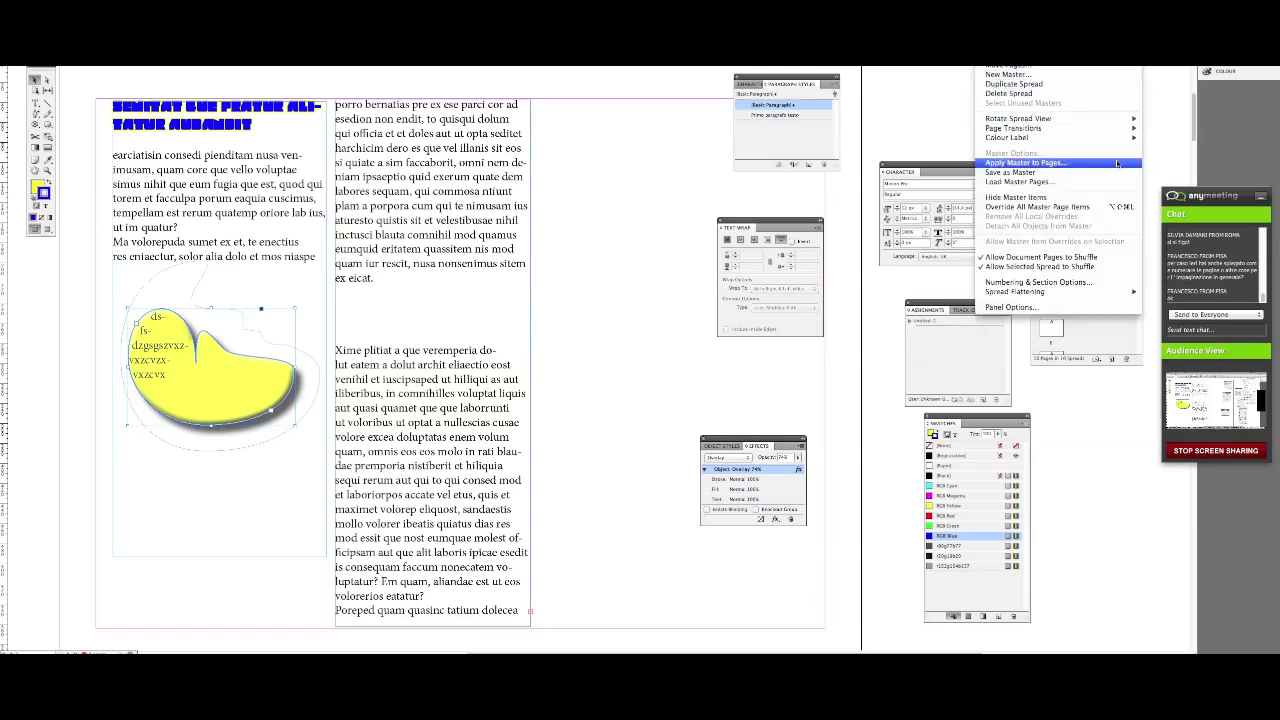
left_click(1107, 321)
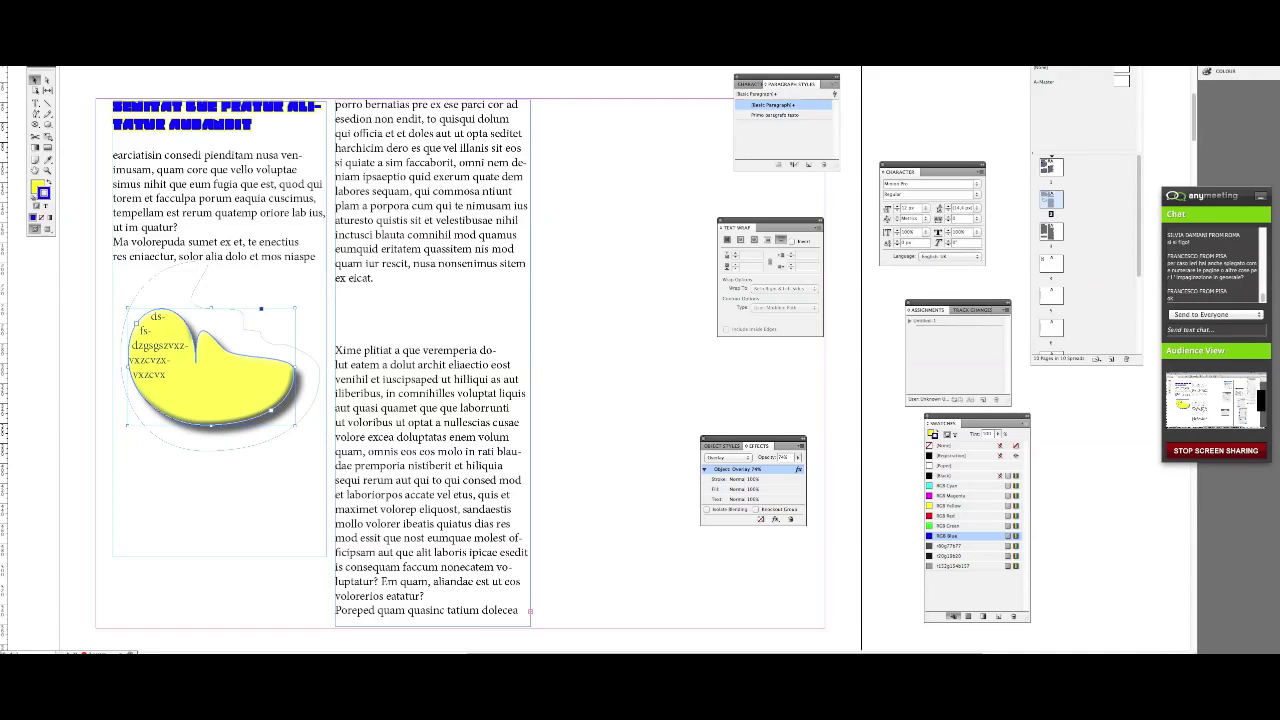
left_click(1122, 79)
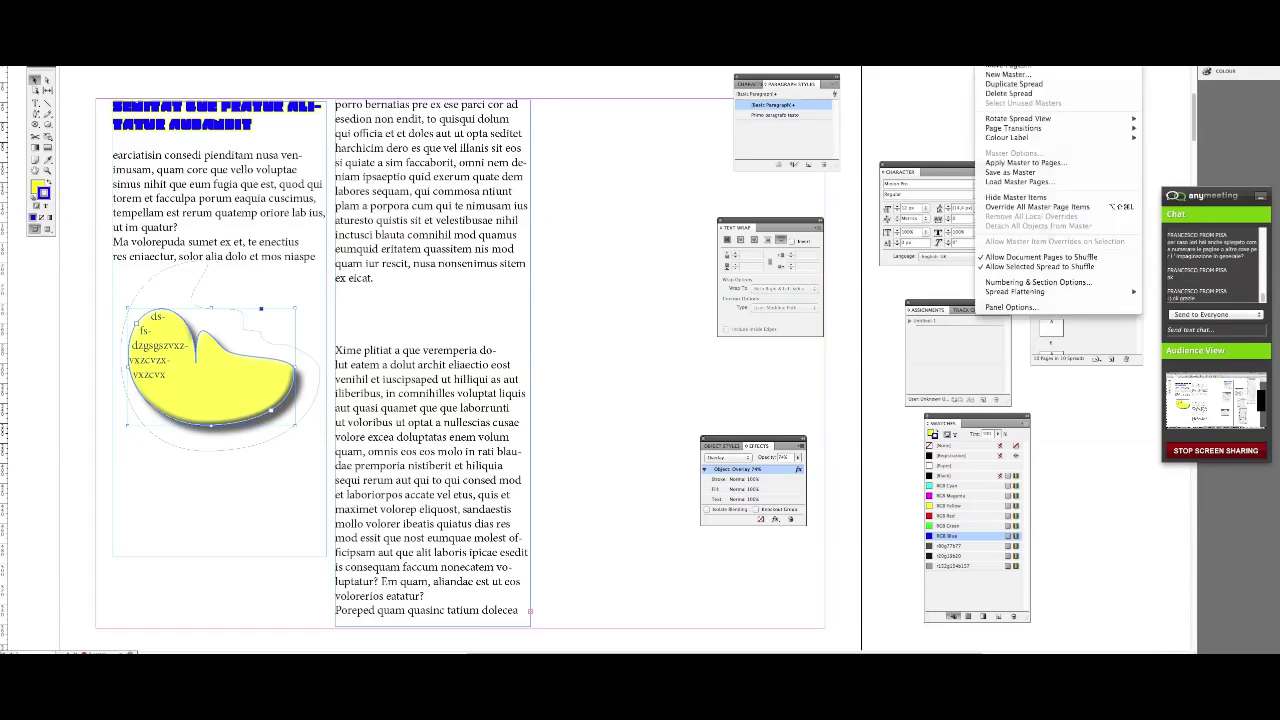
left_click(1103, 287)
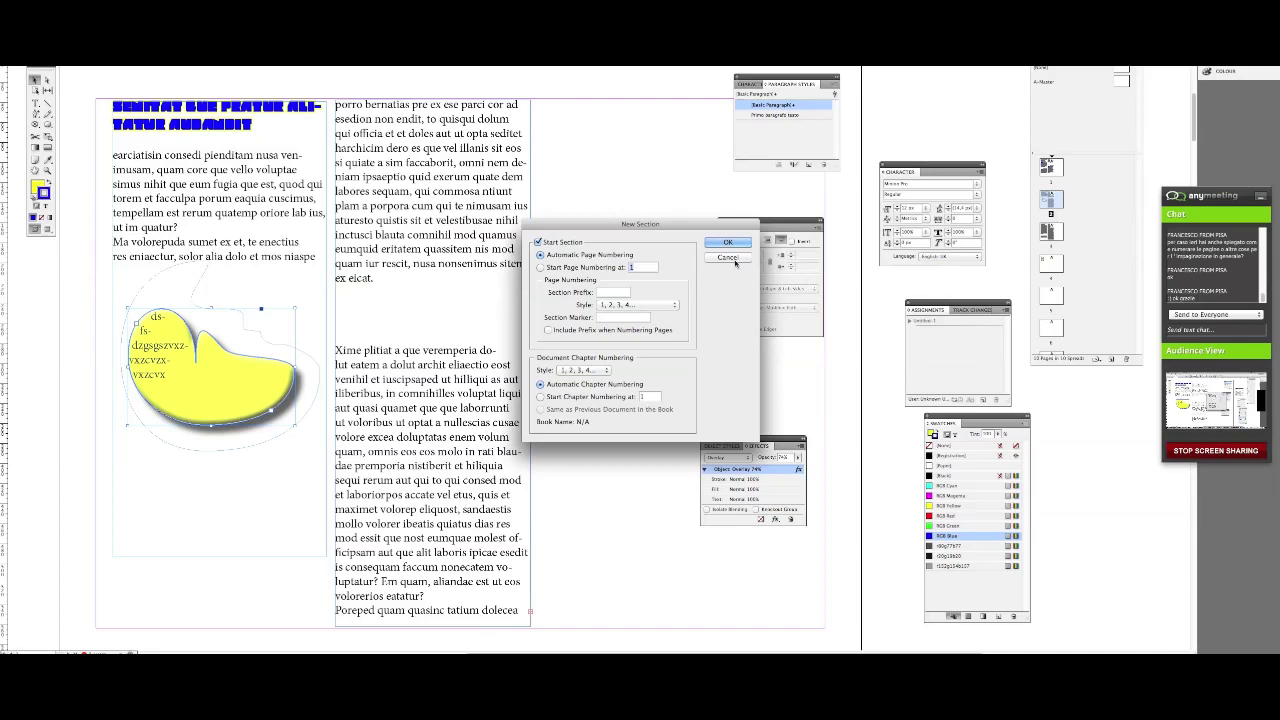
key("Return")
- Set up a new section at the selected page, starting page numbering at 1 with the section prefix "cap"
left_click(1135, 70)
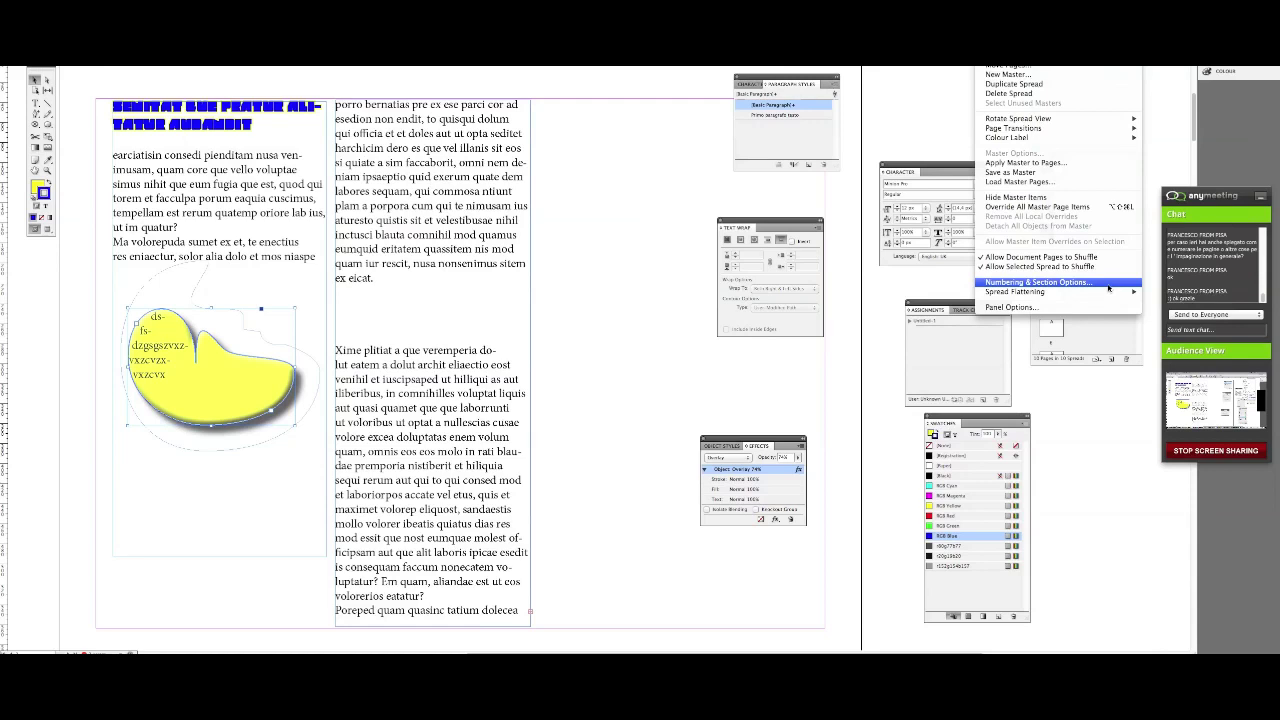
left_click(1108, 286)
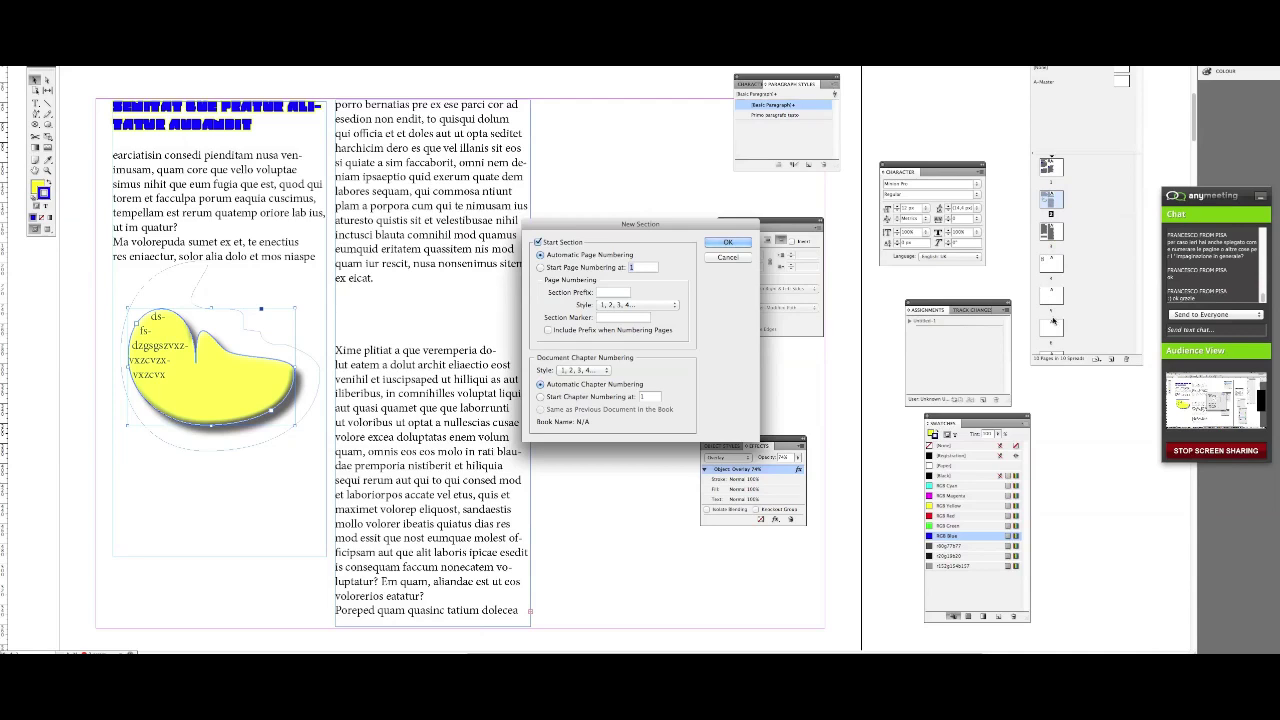
left_click(644, 310)
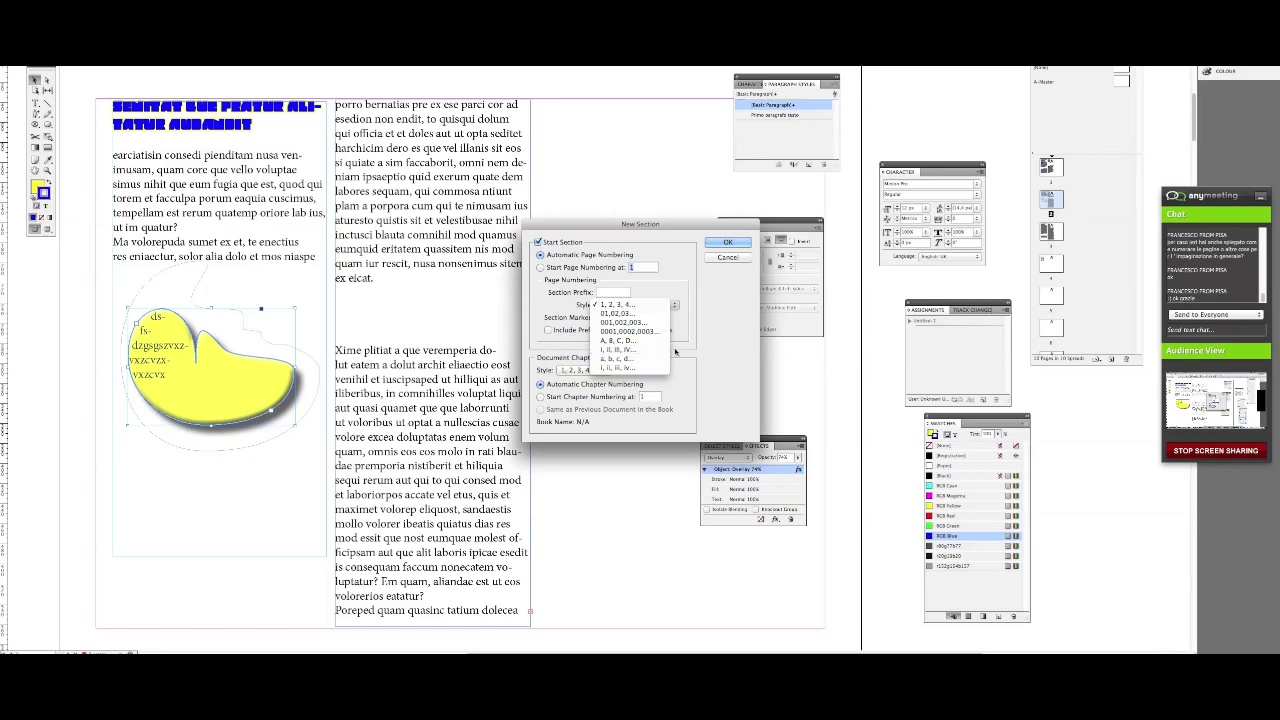
left_click(662, 306)
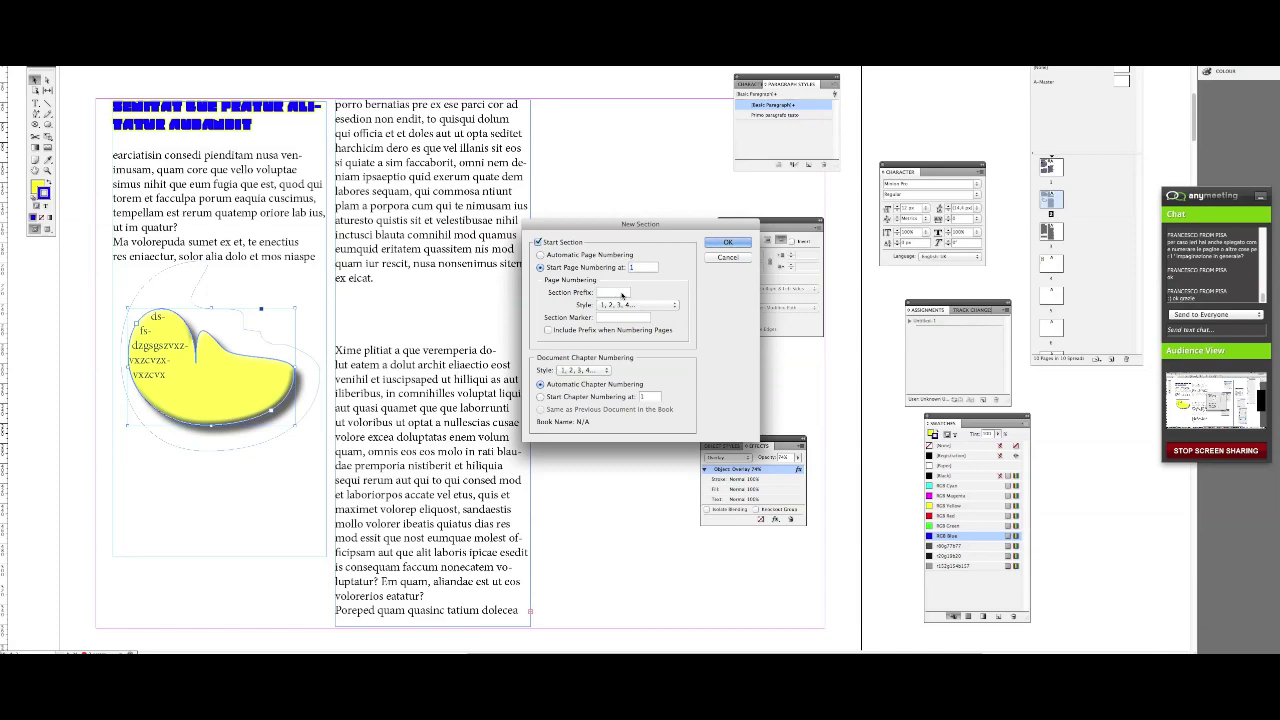
left_click(622, 294)
type("co")
left_click(643, 308)
left_click(751, 396)
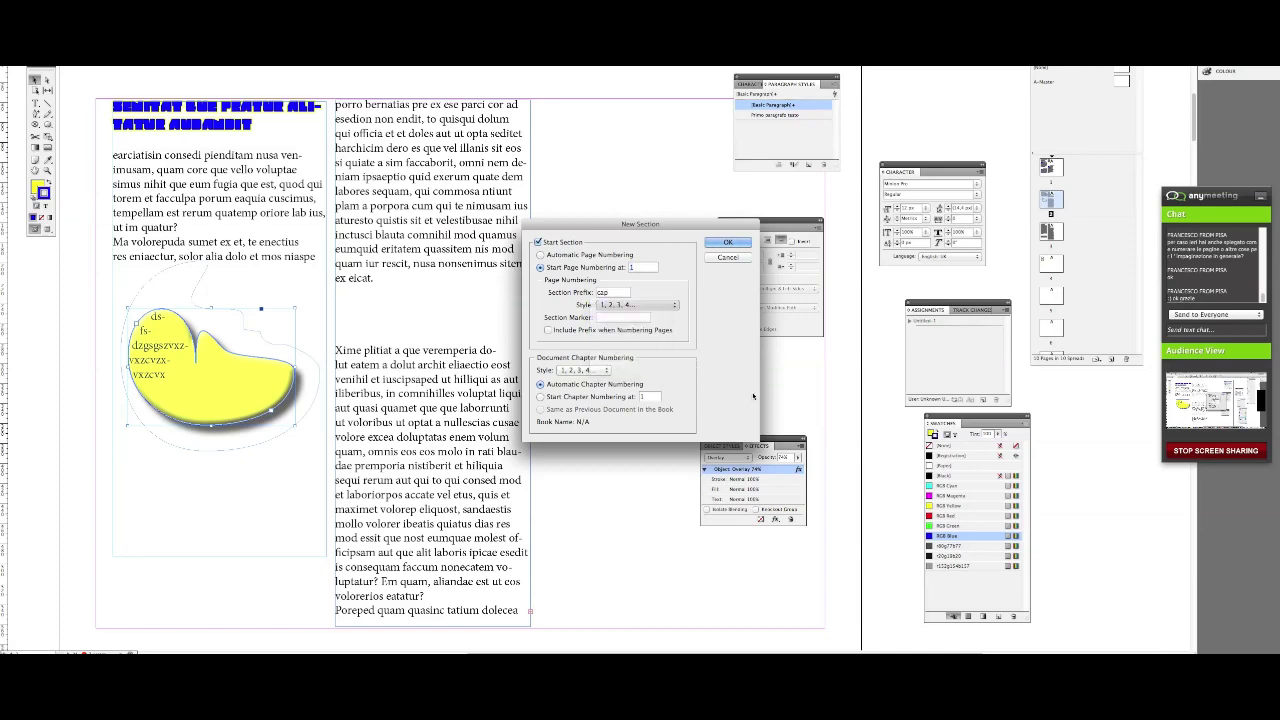
- Replace the section prefix with "appendix" and apply the section with the A, B, C, D page numbering style
double_click(602, 292)
type("a")
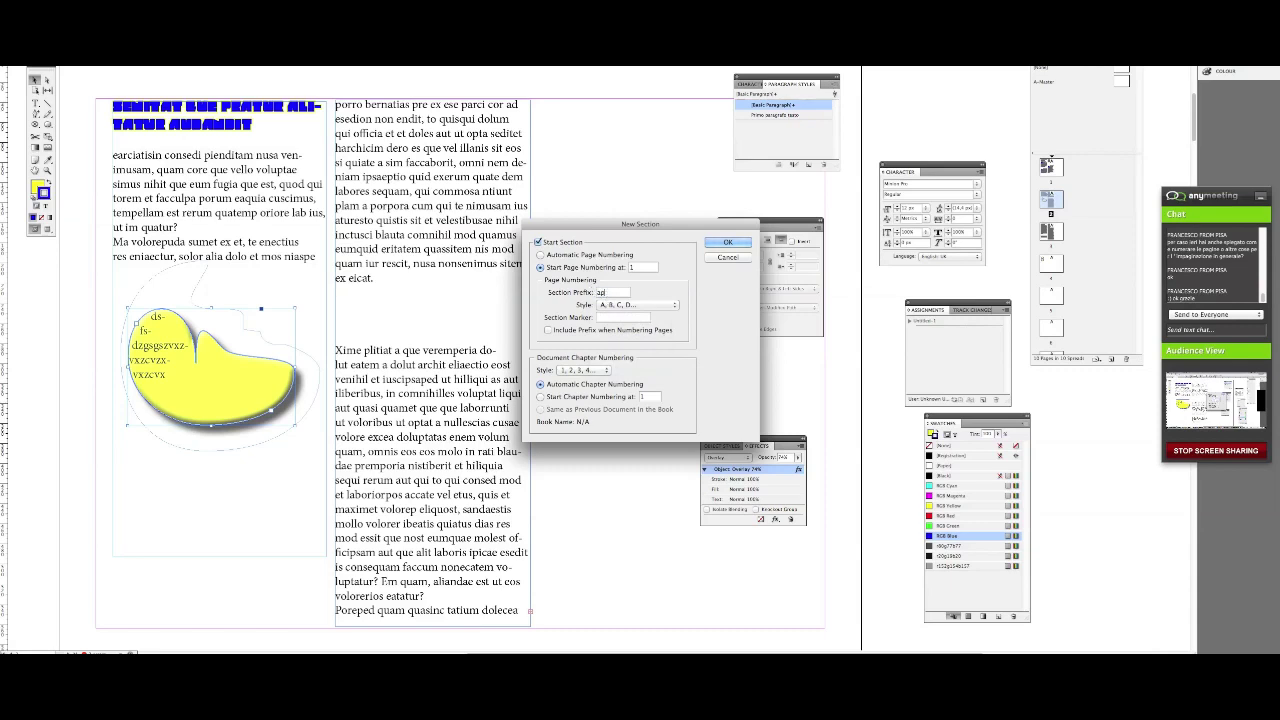
type("ppendix")
key("space")
left_click(728, 242)
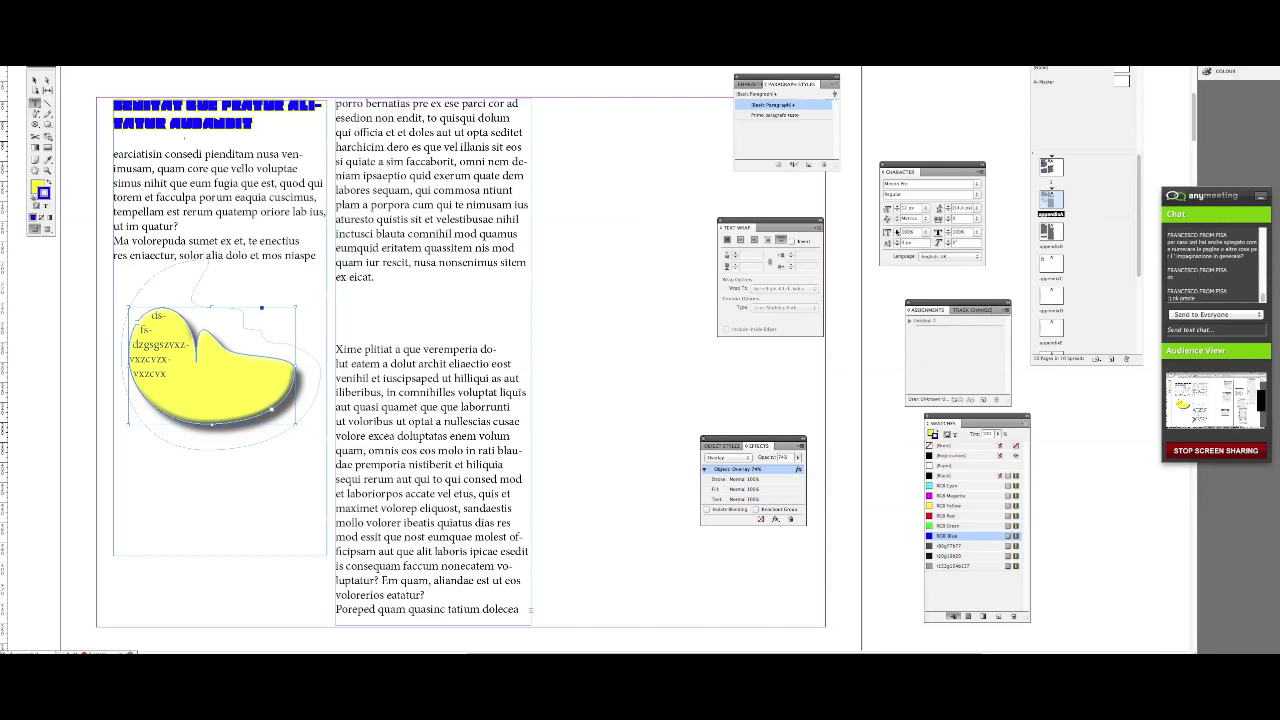
- Create a header text frame above the third column reading "Nome rivista - pag" and widen it almost to the right margin
left_click_drag(600, 79, 716, 96)
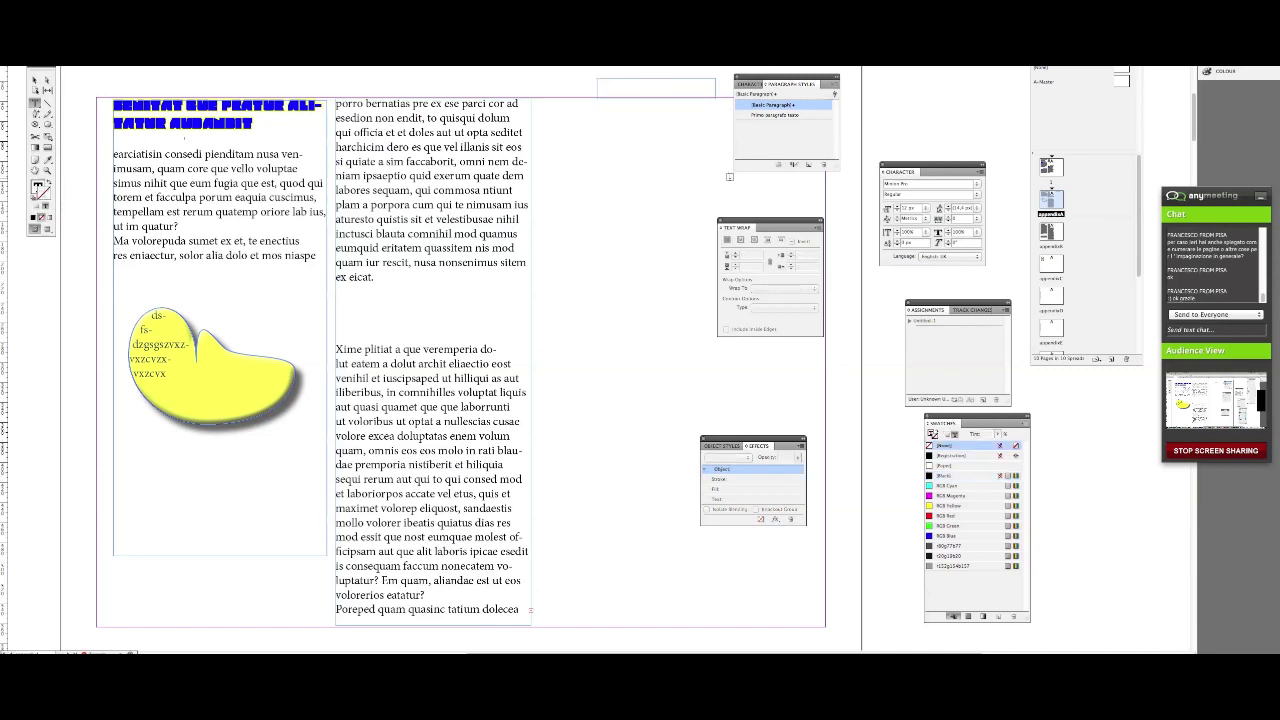
type("Nome rivista - pag")
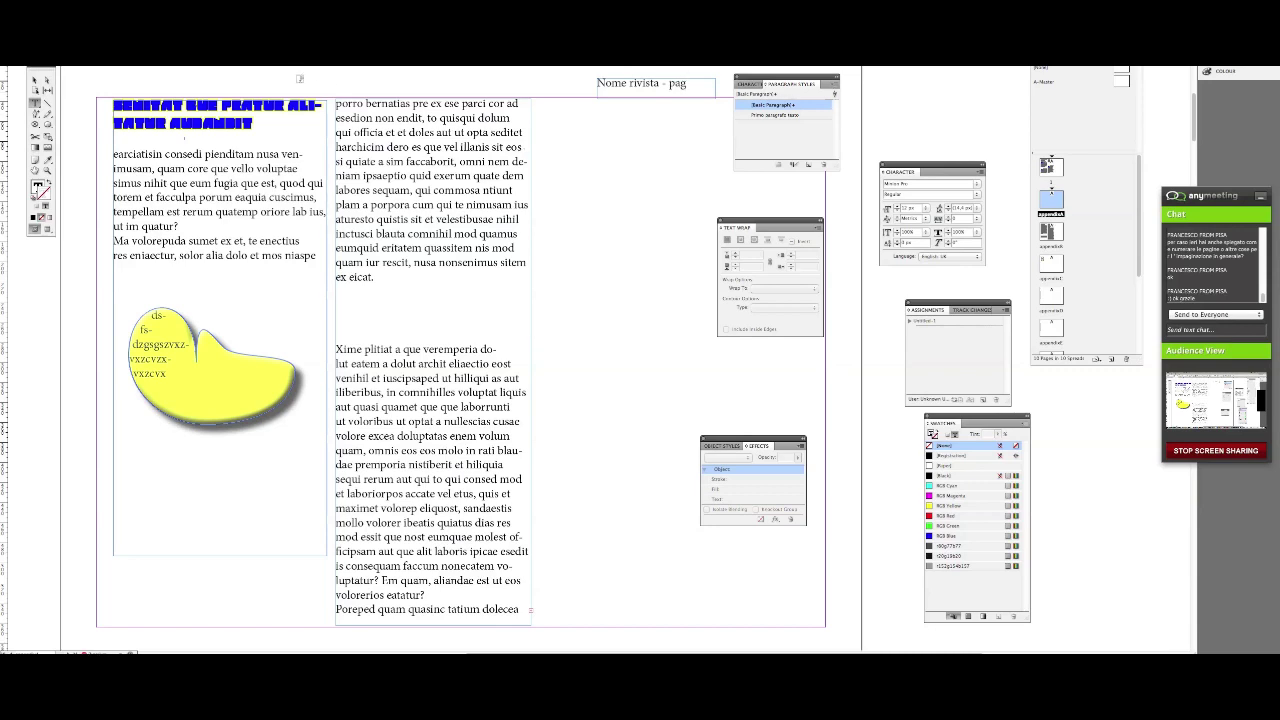
key("Escape")
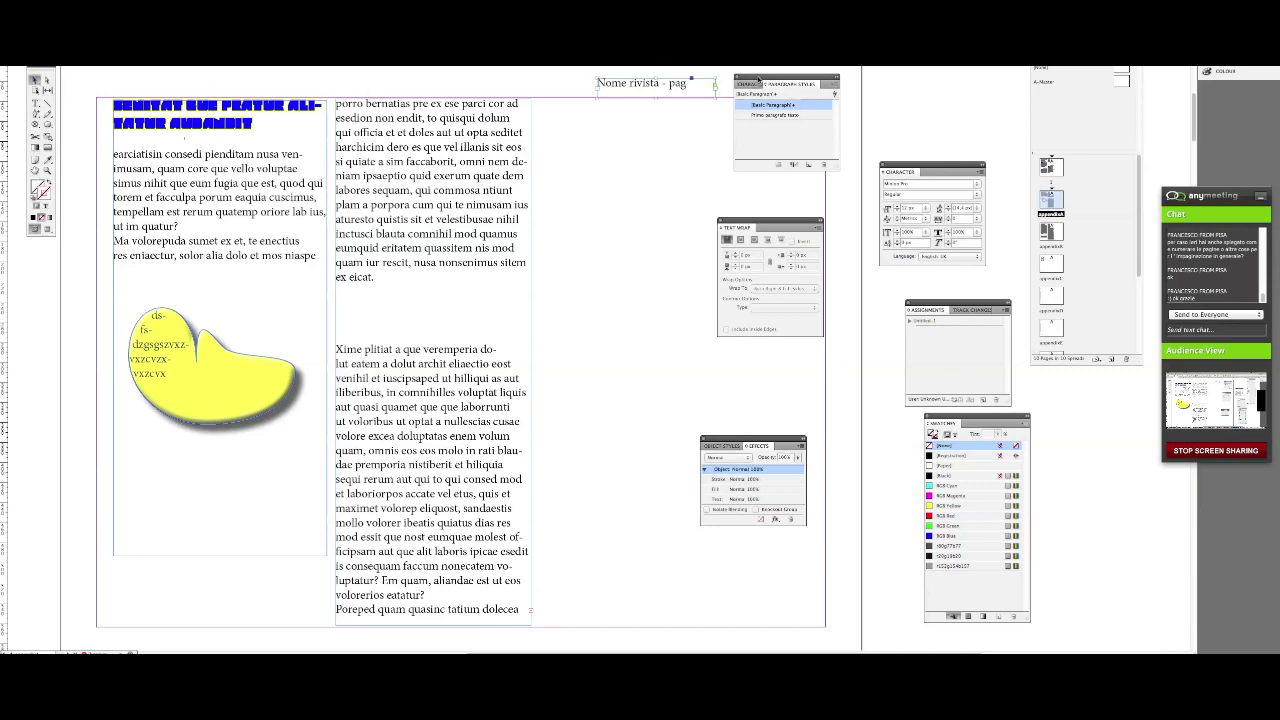
left_click_drag(807, 80, 695, 148)
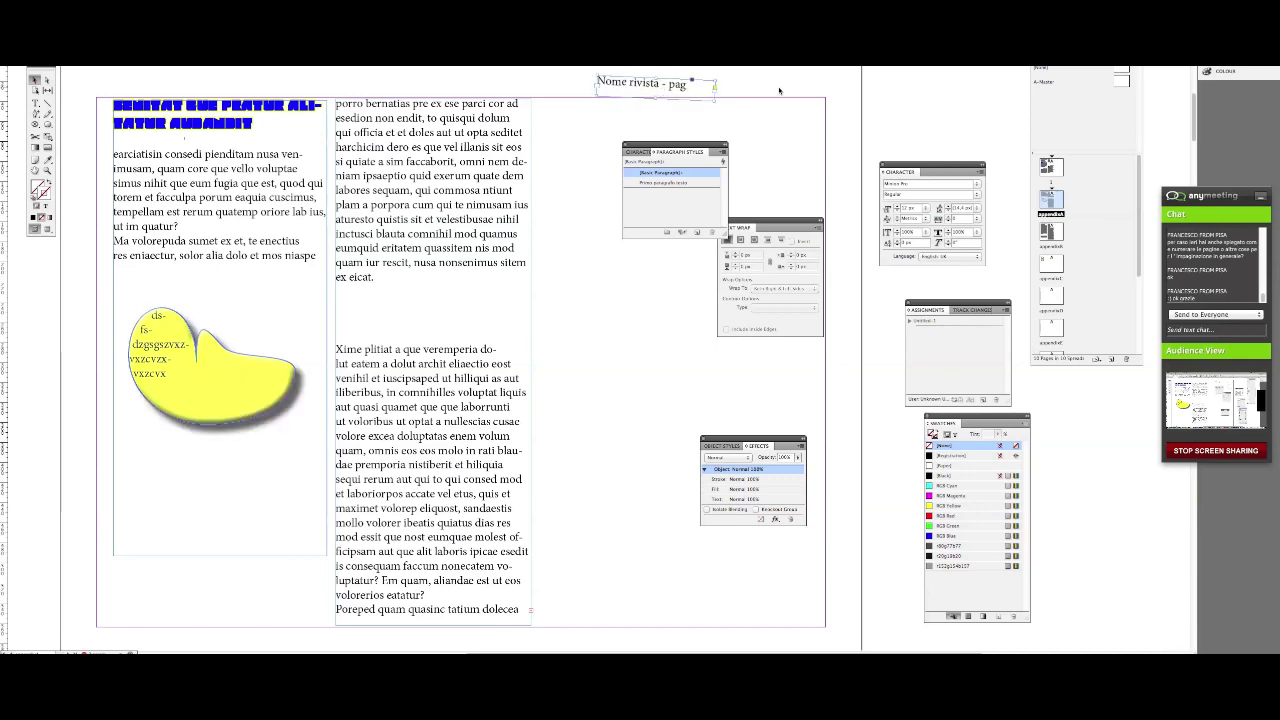
left_click_drag(716, 99, 814, 97)
- Insert a section marker followed by the current page number marker after "pag" in the header frame
double_click(688, 87)
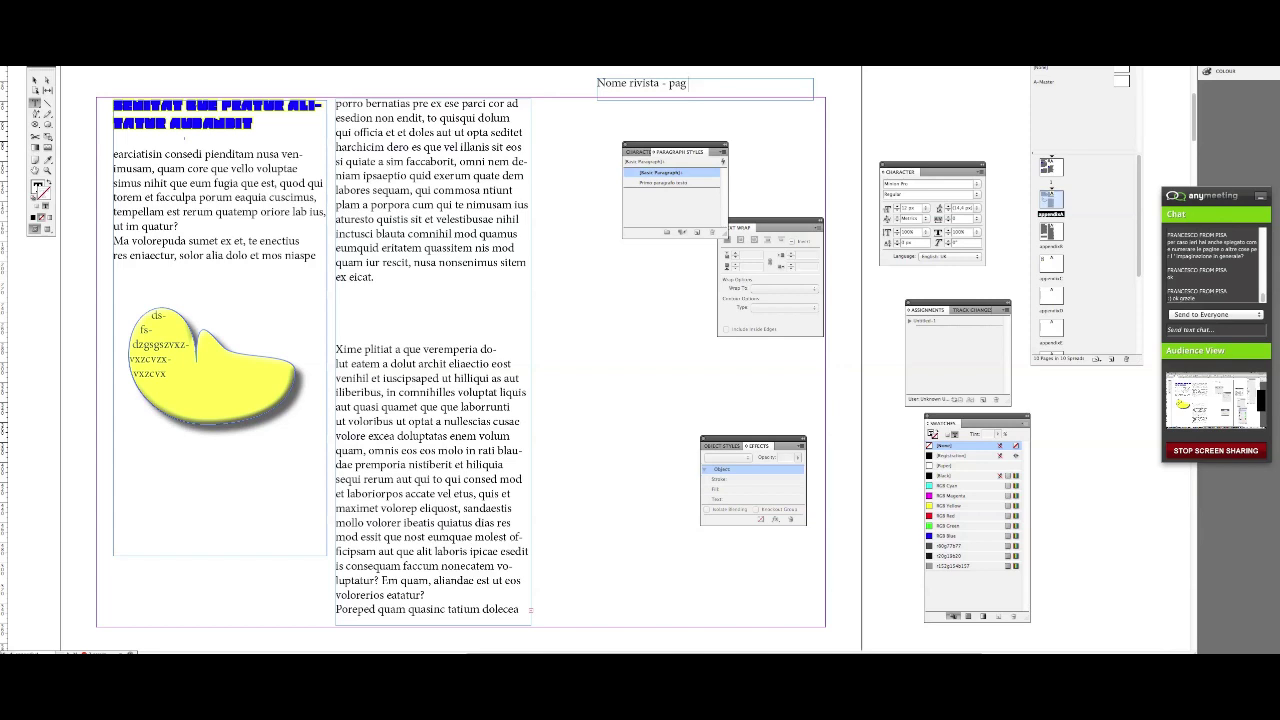
left_click(165, 66)
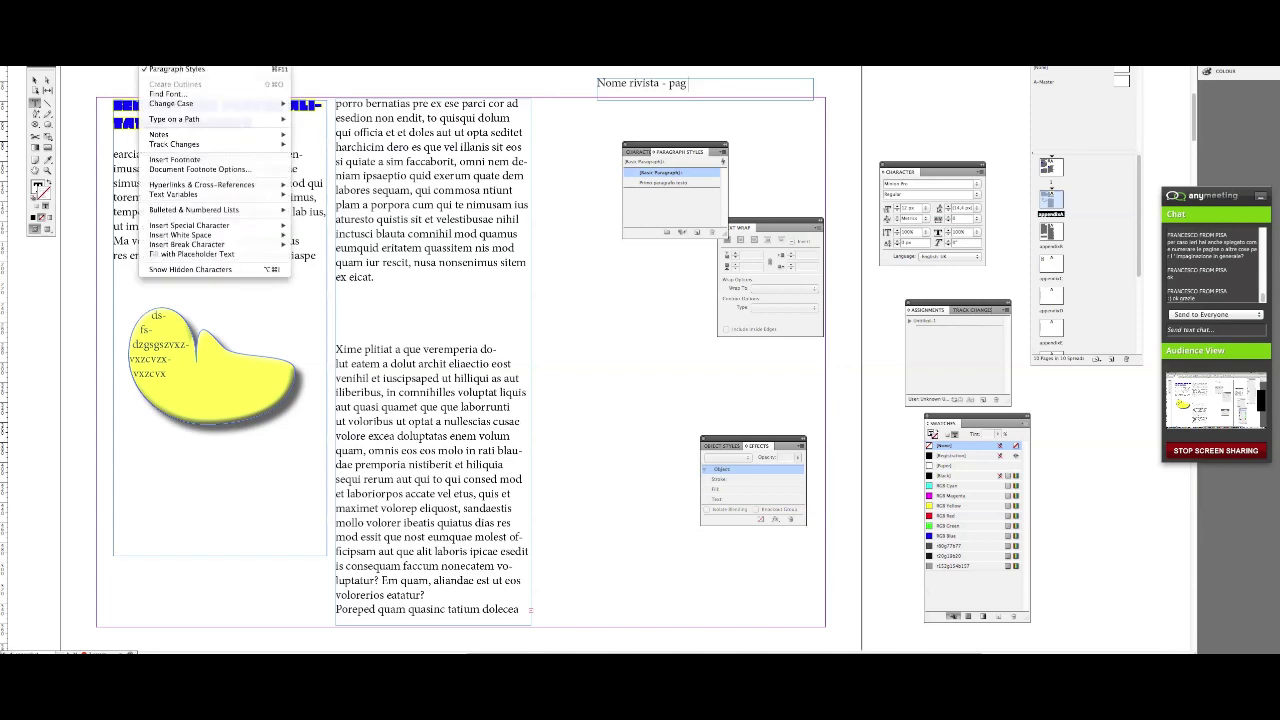
mouse_move(250, 231)
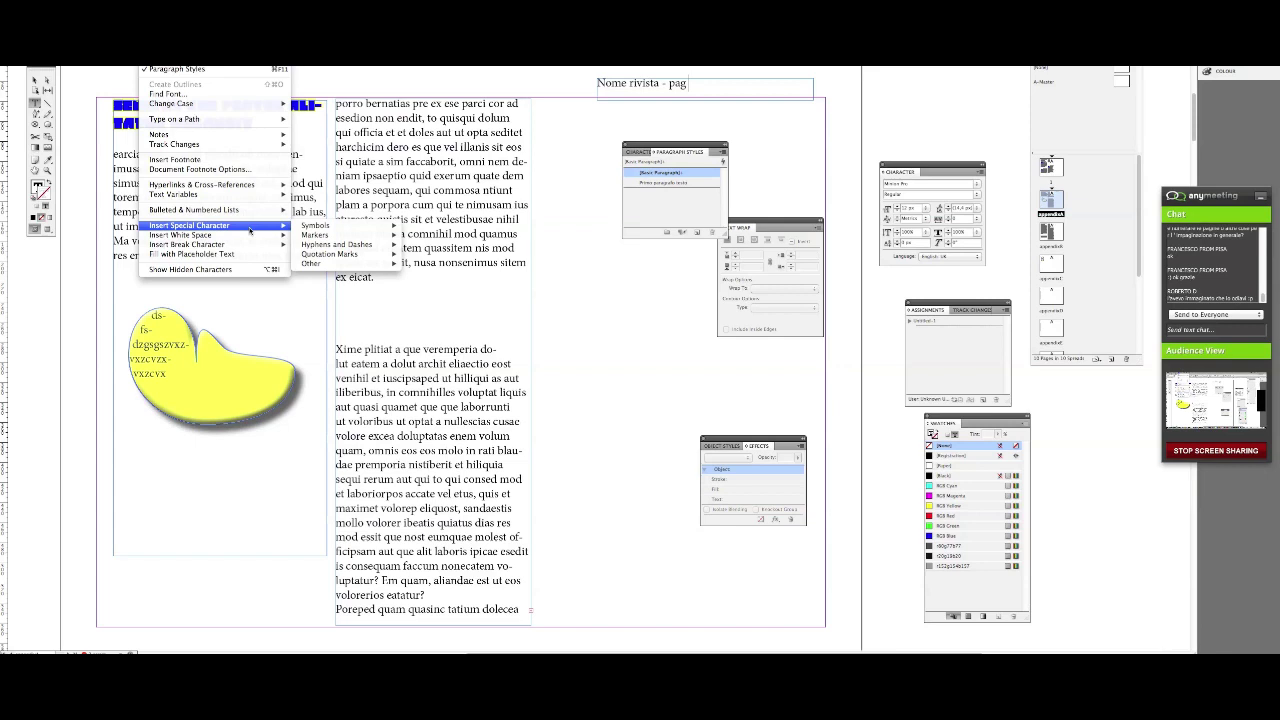
mouse_move(330, 228)
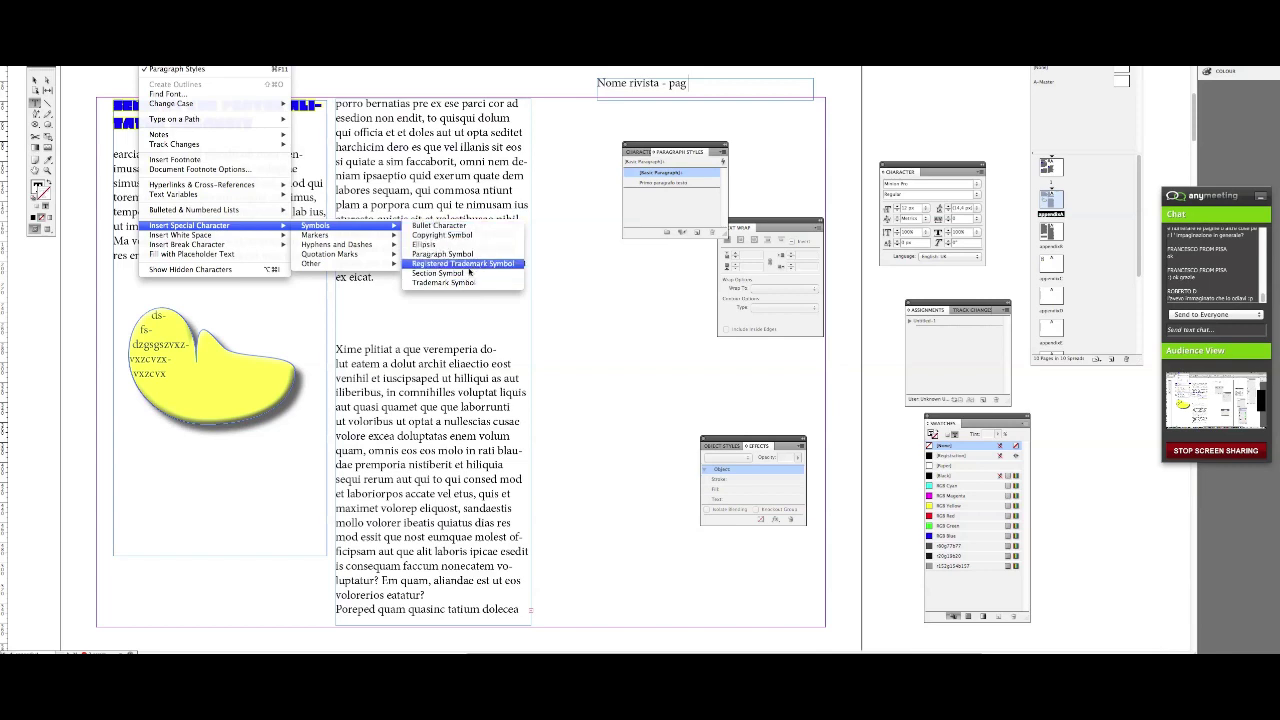
mouse_move(380, 240)
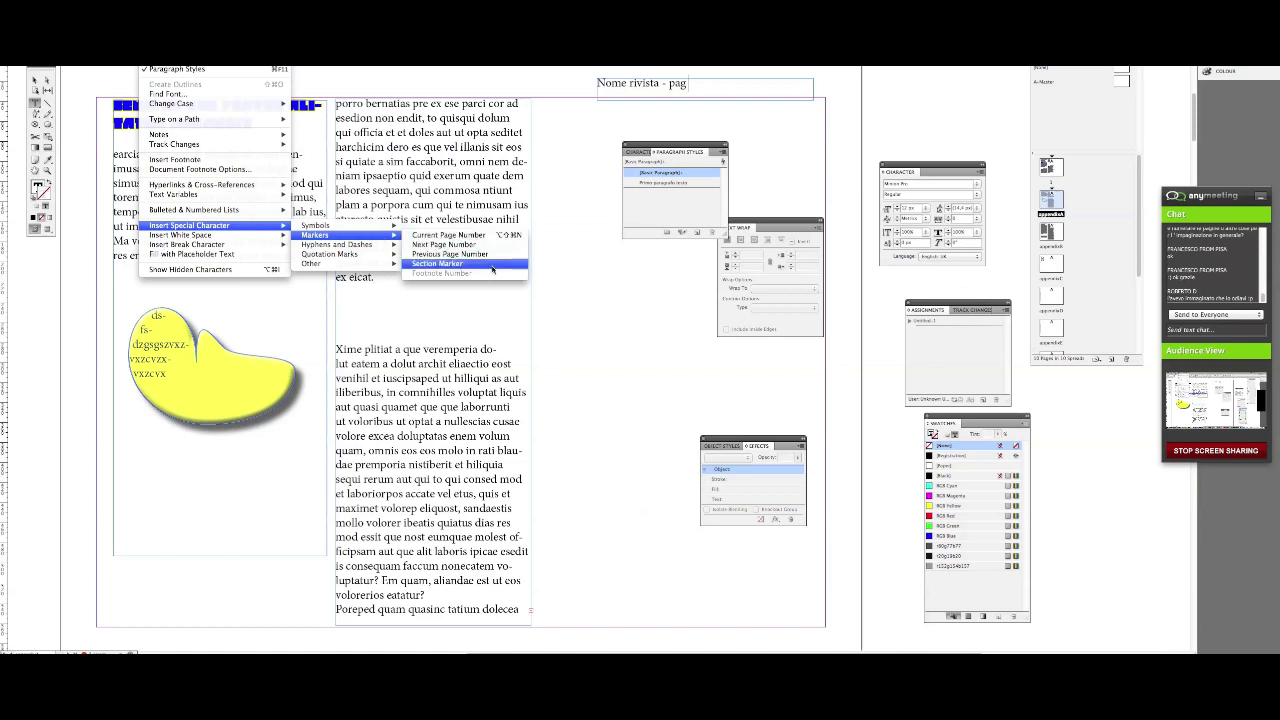
left_click(497, 264)
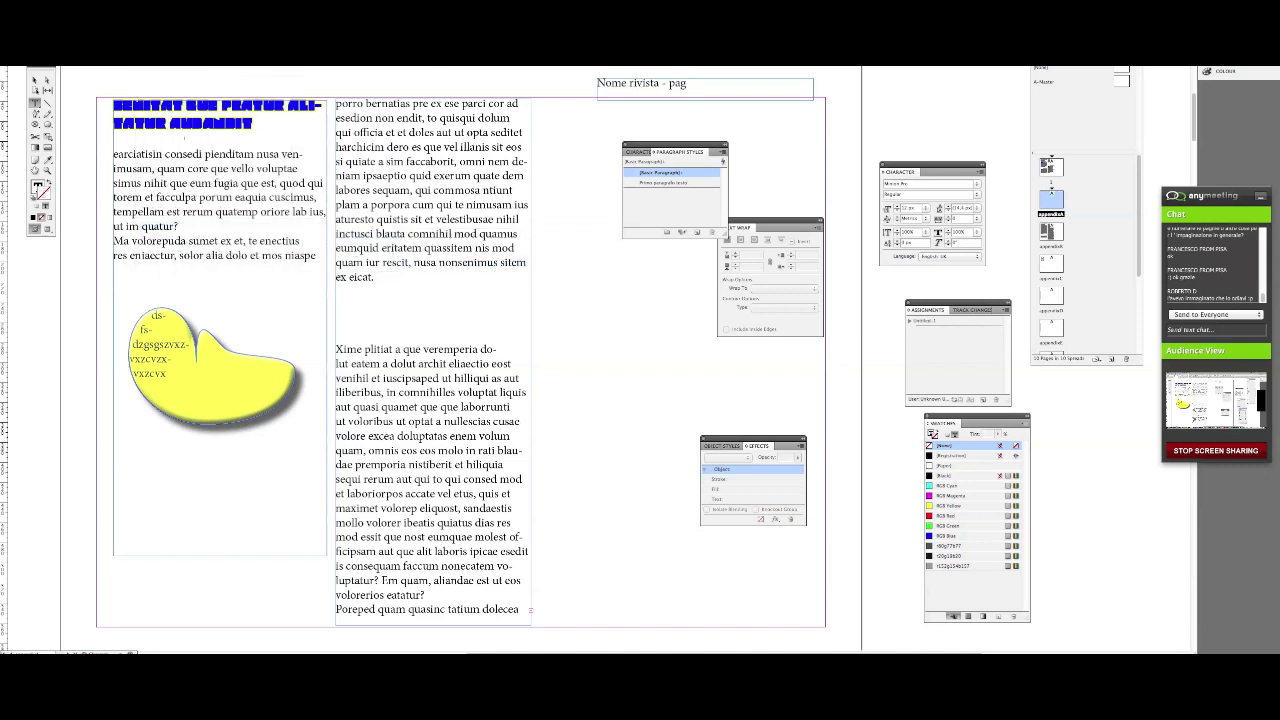
right_click(140, 110)
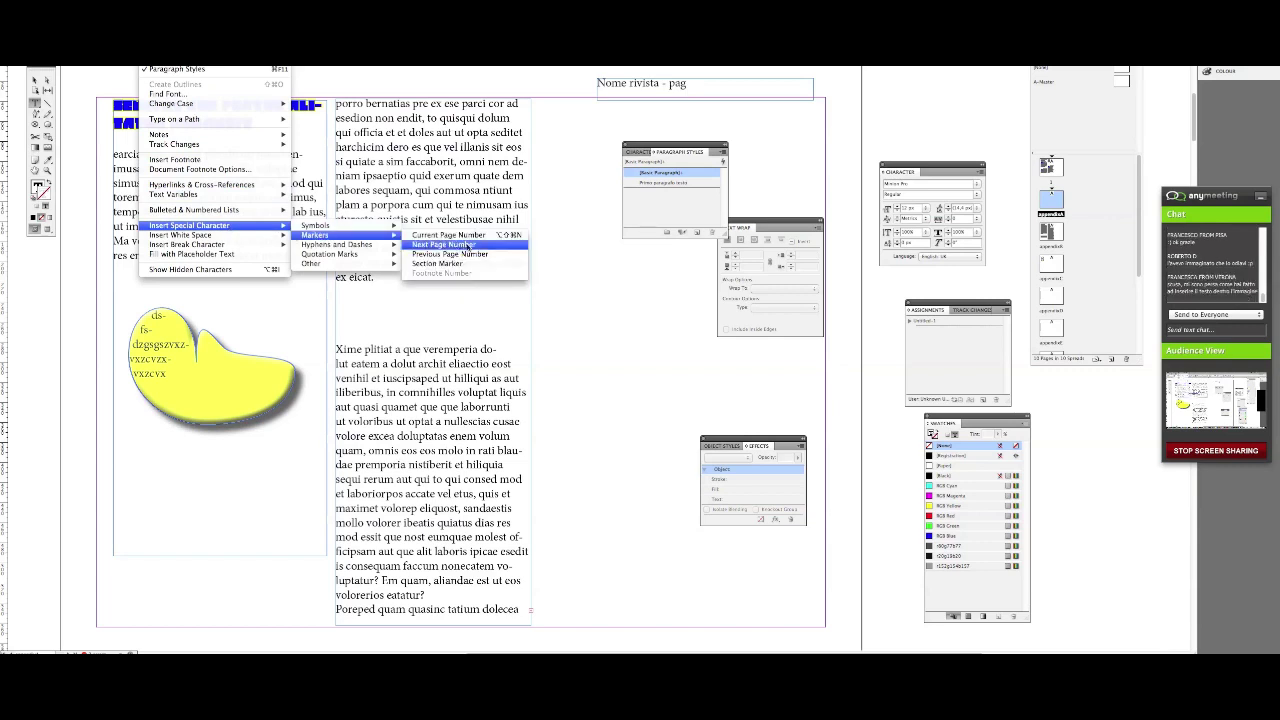
left_click(522, 238)
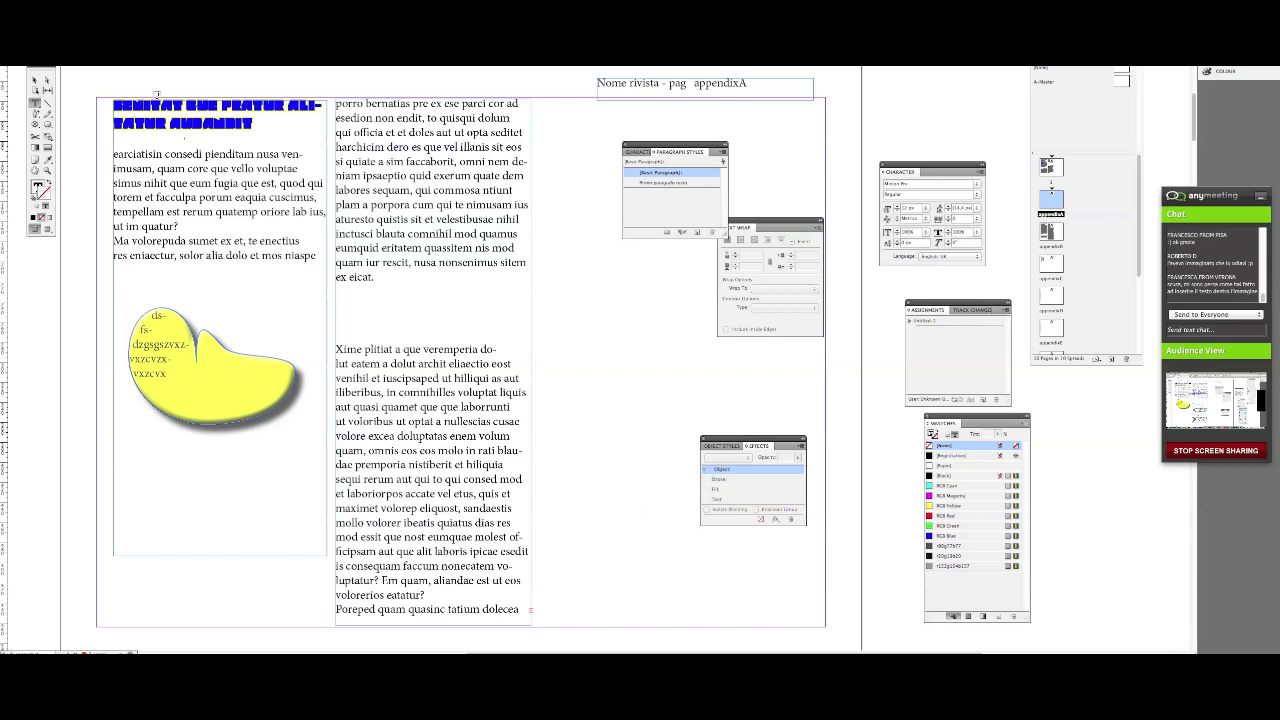
- Copy the header frame and paste it in place on each of the next two pages
left_click(34, 79)
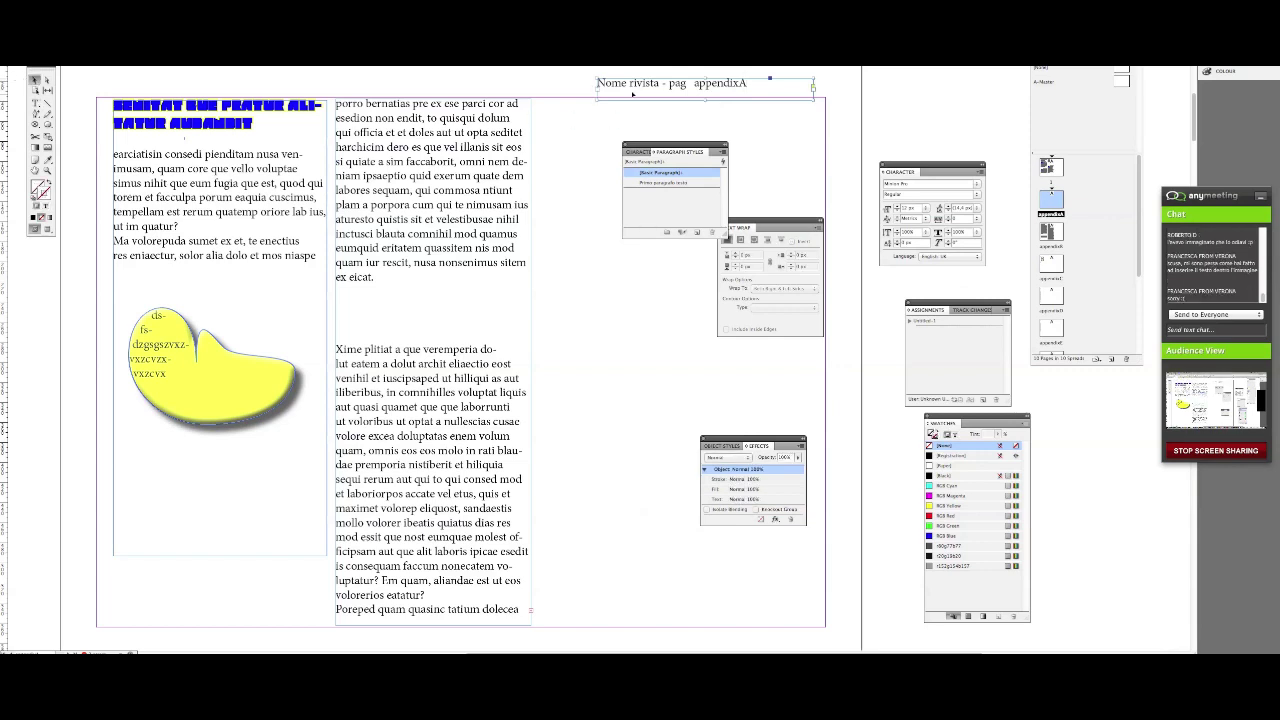
double_click(1051, 230)
right_click(720, 79)
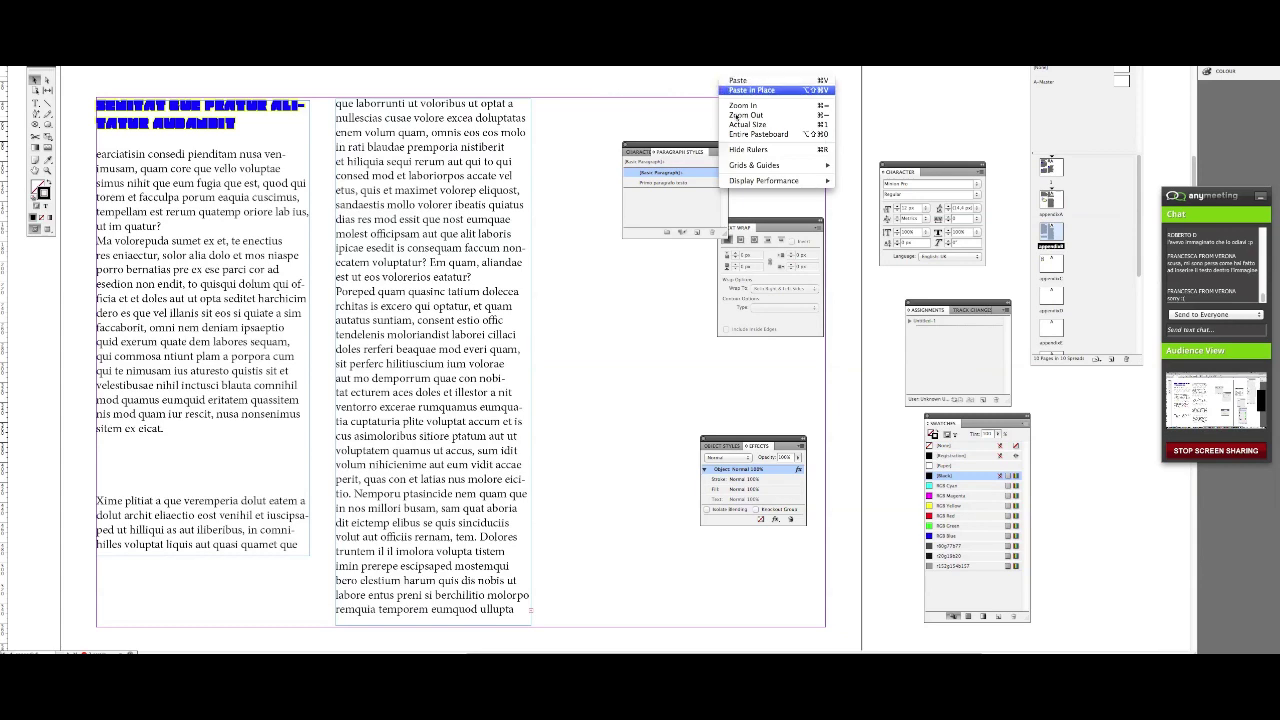
left_click(737, 80)
double_click(1051, 265)
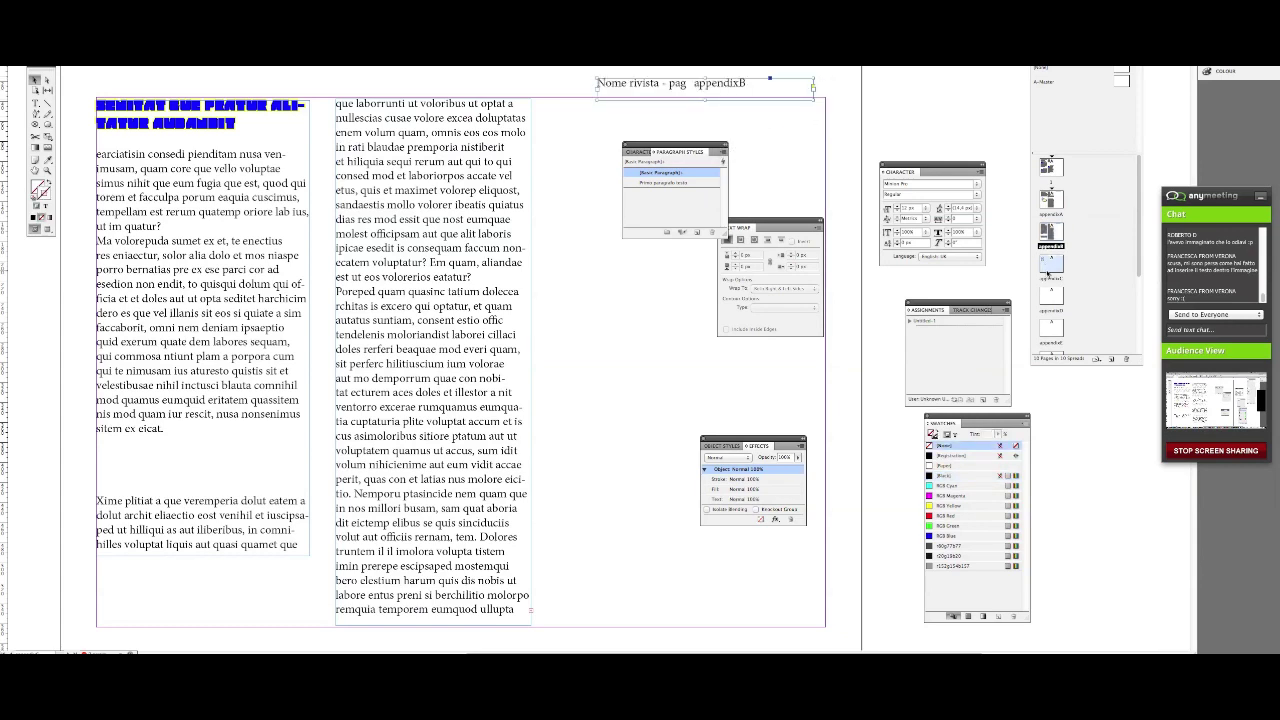
right_click(688, 76)
left_click(700, 89)
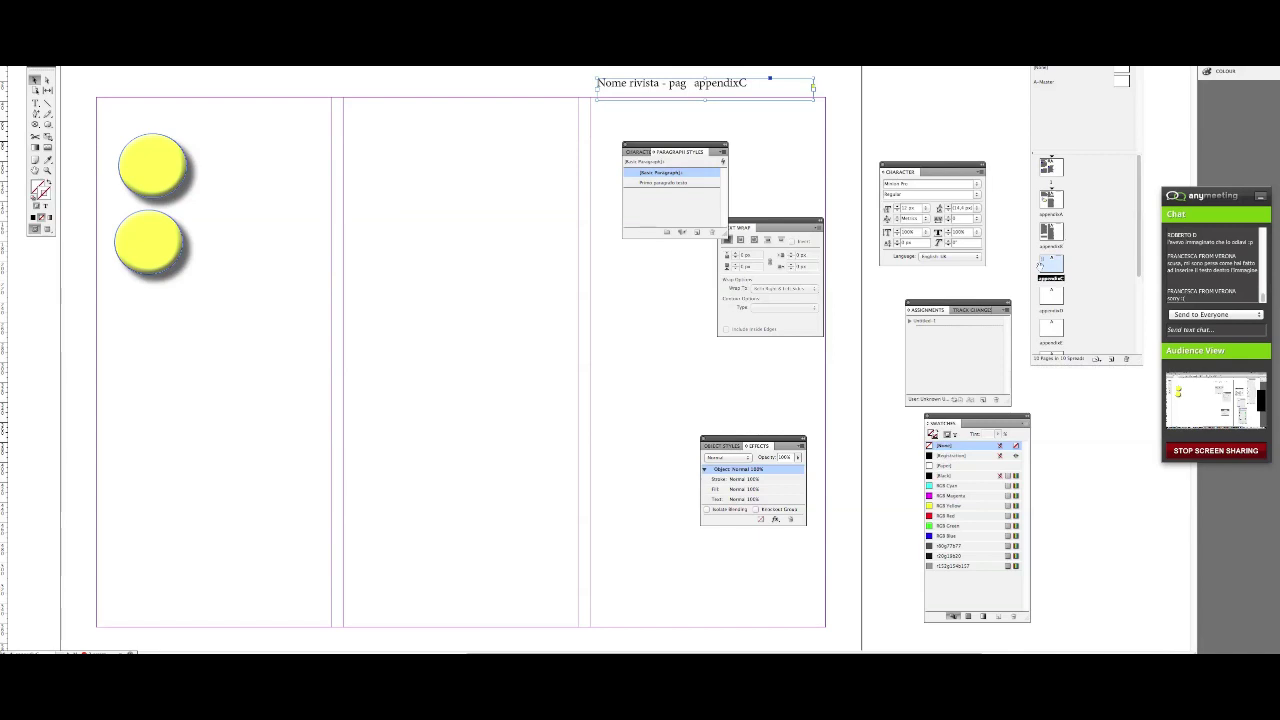
- Return to the first page of the appendix section and delete the inserted markers after "pag" in its header
left_click_drag(1040, 264, 1041, 277)
double_click(1052, 205)
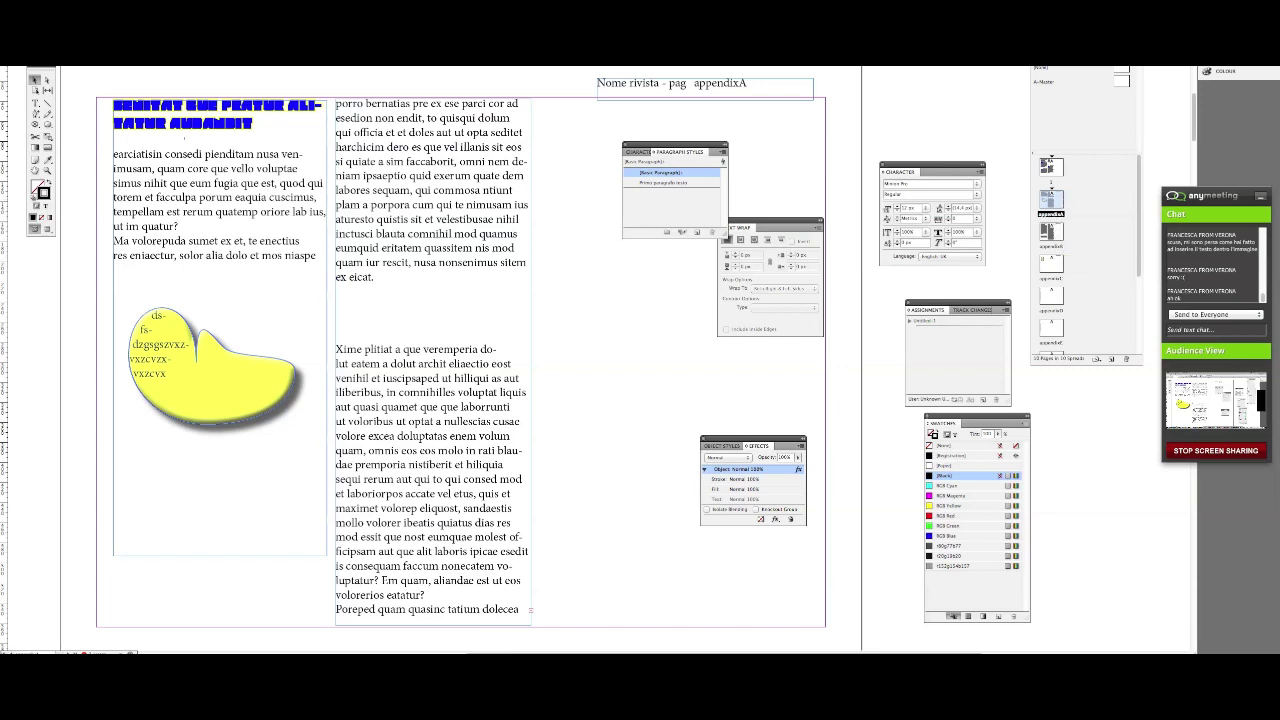
left_click(733, 87)
double_click(733, 87)
left_click_drag(690, 84, 794, 89)
key("BackSpace")
- Insert a current page number marker after "pag" in the header of the first appendix page
left_click(160, 66)
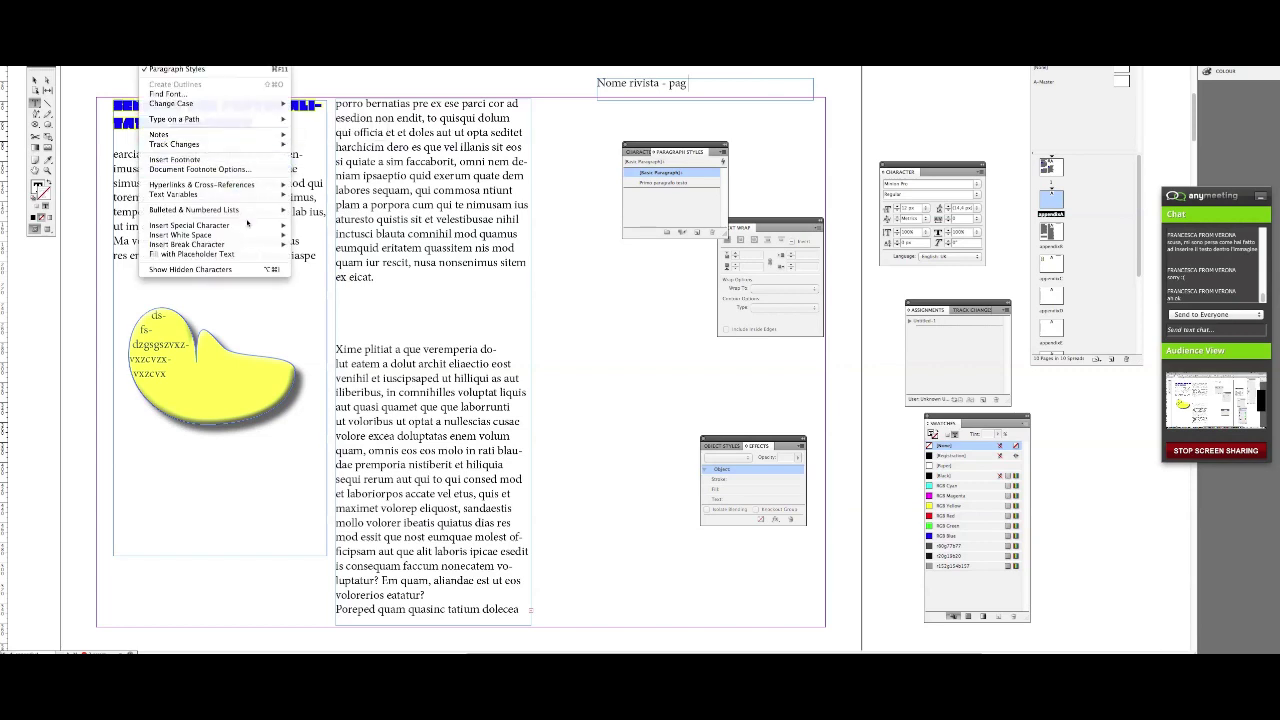
mouse_move(247, 226)
mouse_move(394, 240)
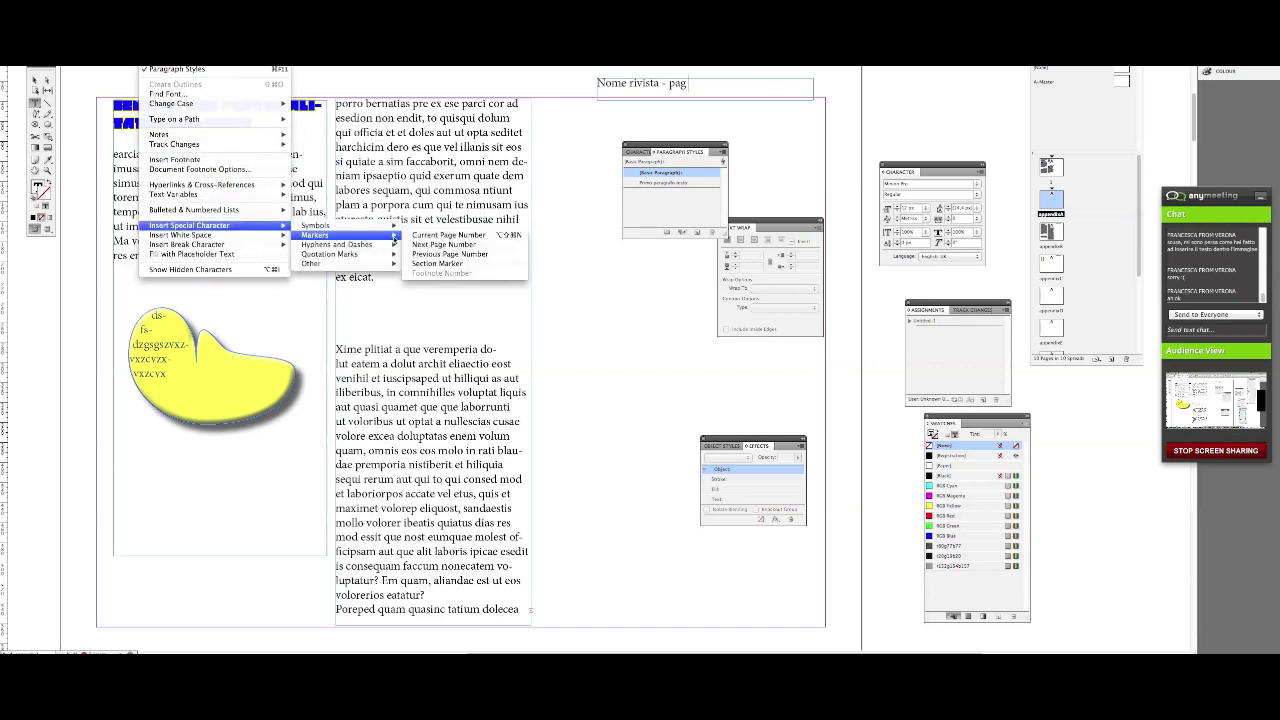
left_click(507, 235)
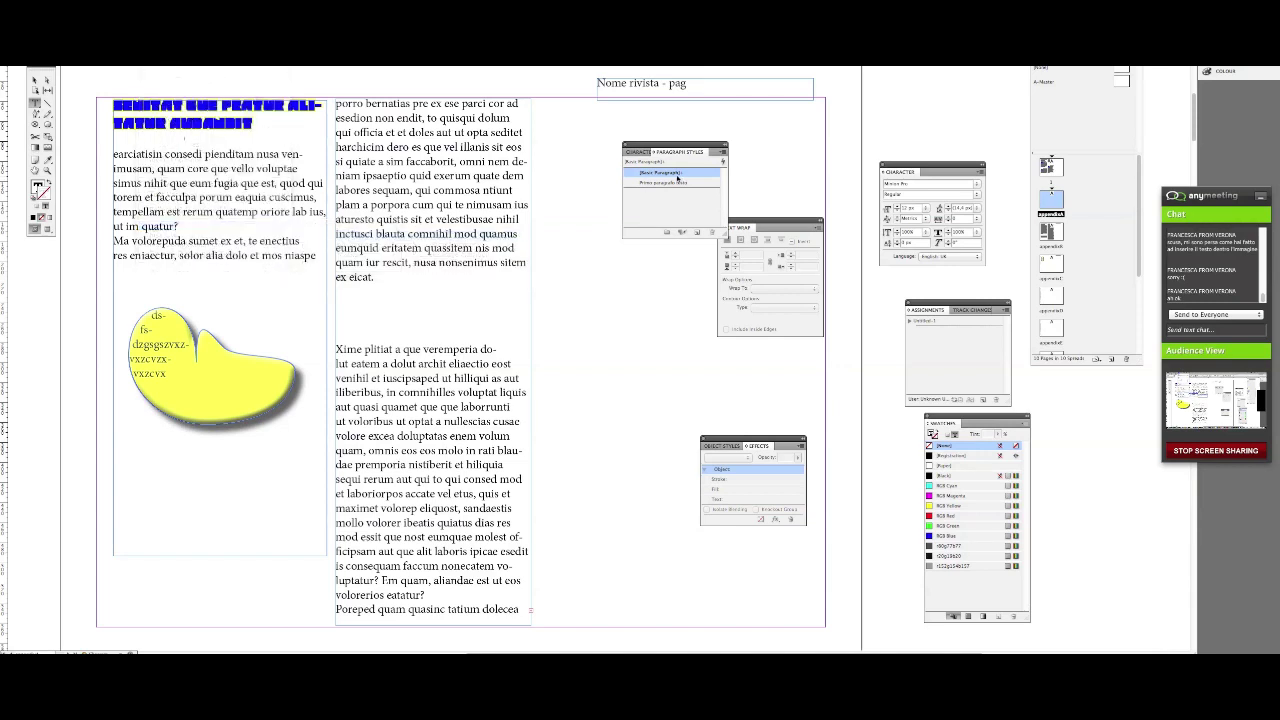
- Copy the header frame from page appendixA and paste it in place on page appendixD
left_click(35, 79)
left_click(691, 95)
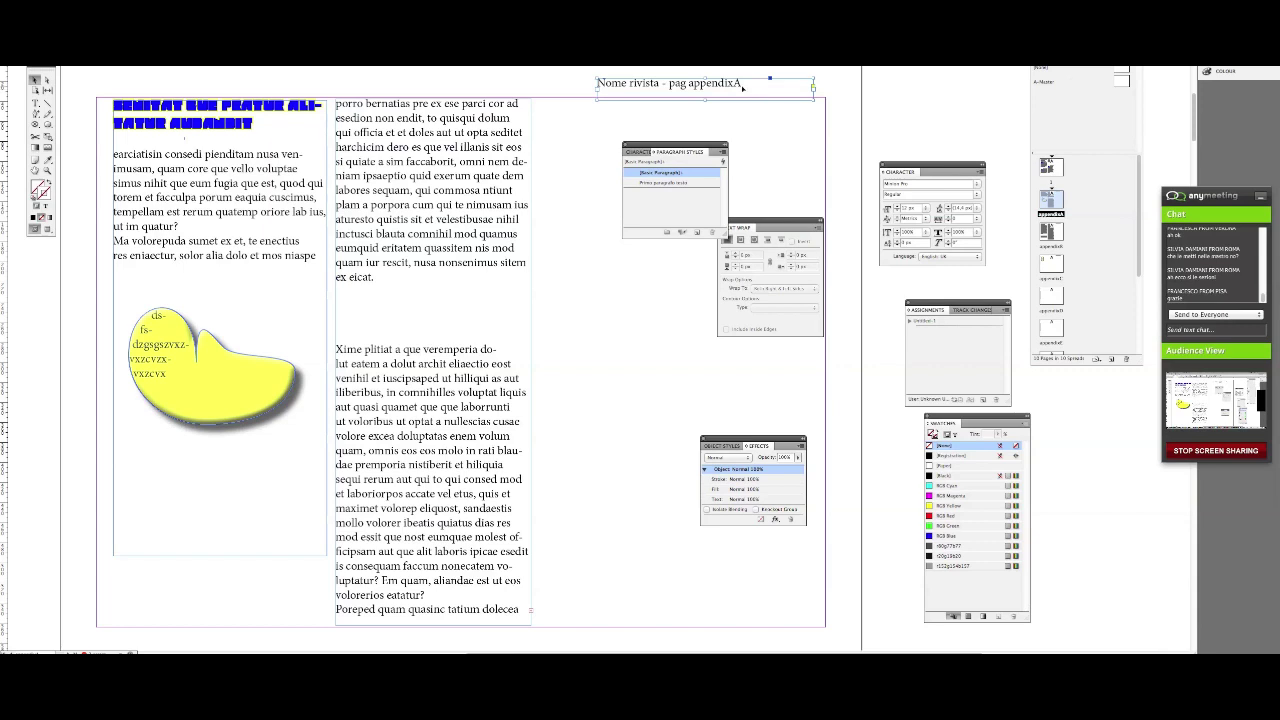
right_click(828, 100)
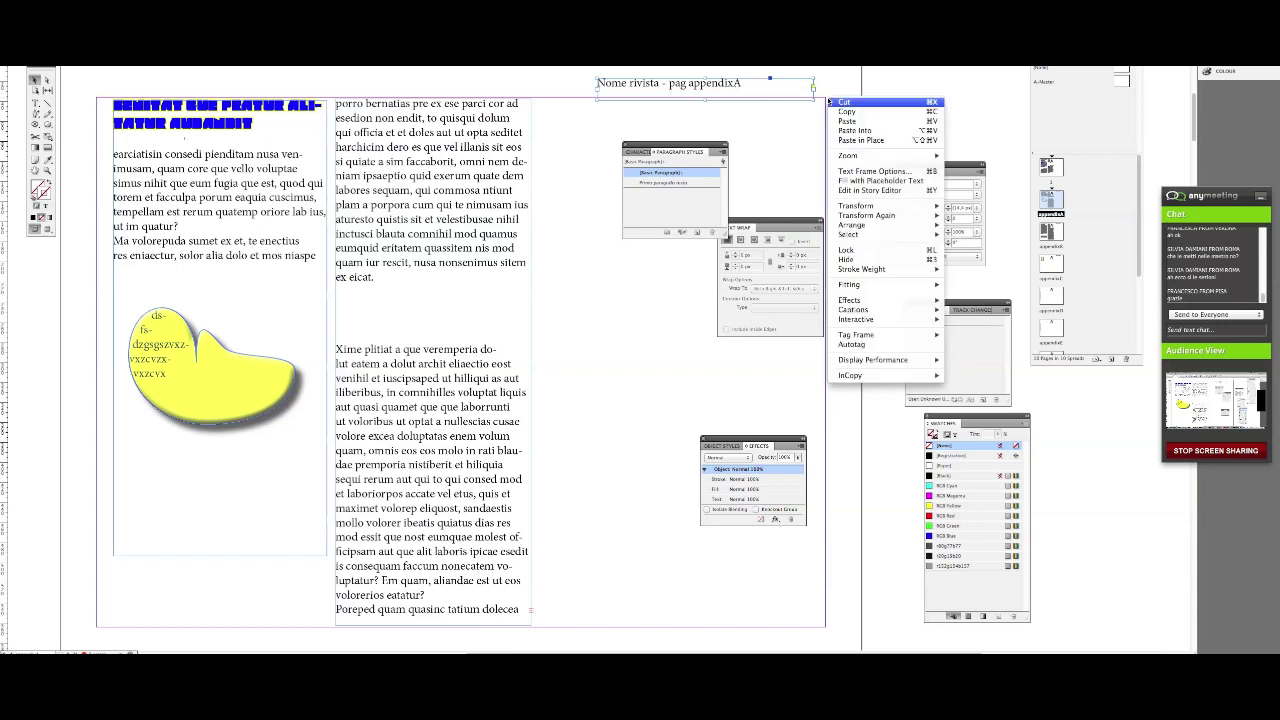
left_click(727, 85)
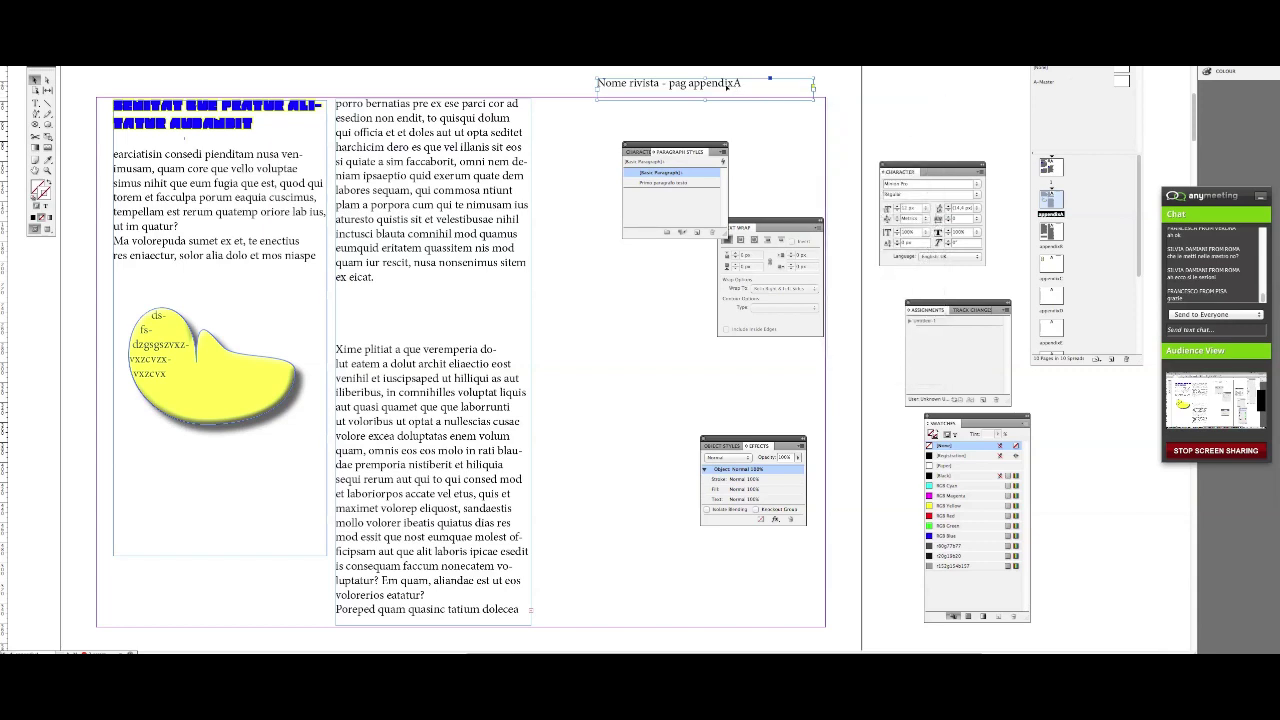
right_click(857, 96)
left_click(803, 87)
double_click(1051, 265)
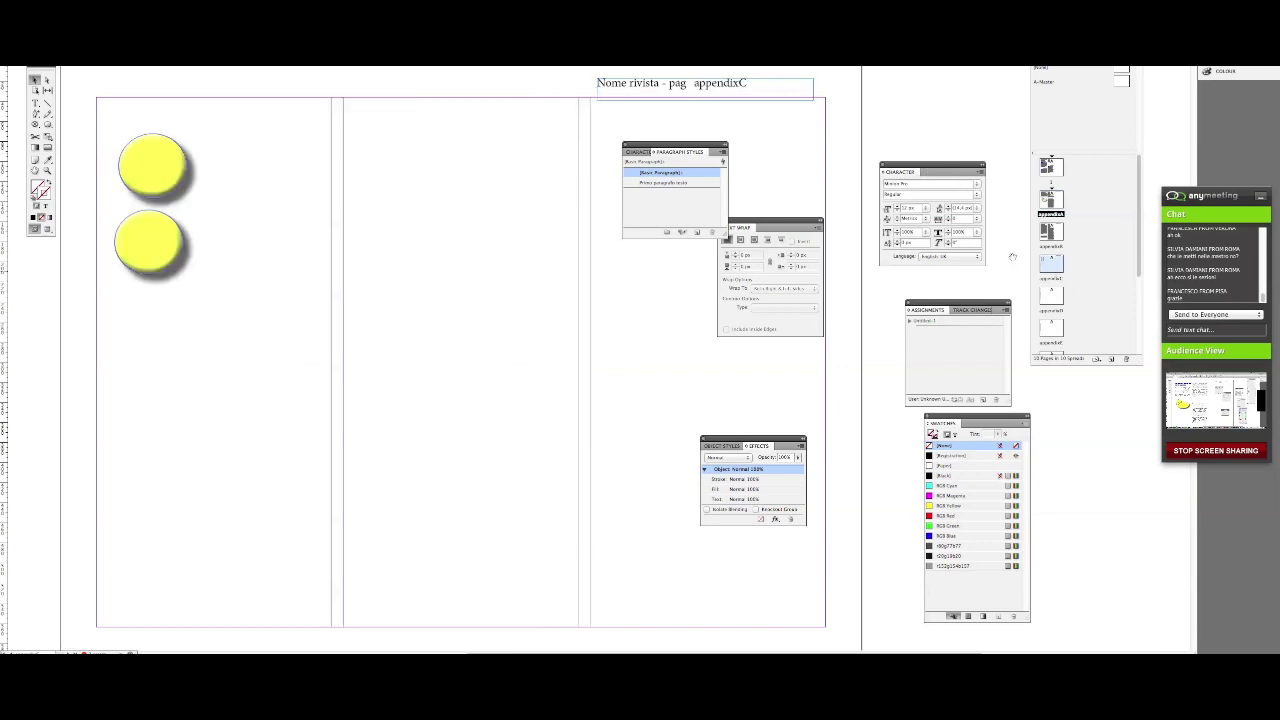
double_click(1051, 293)
right_click(804, 117)
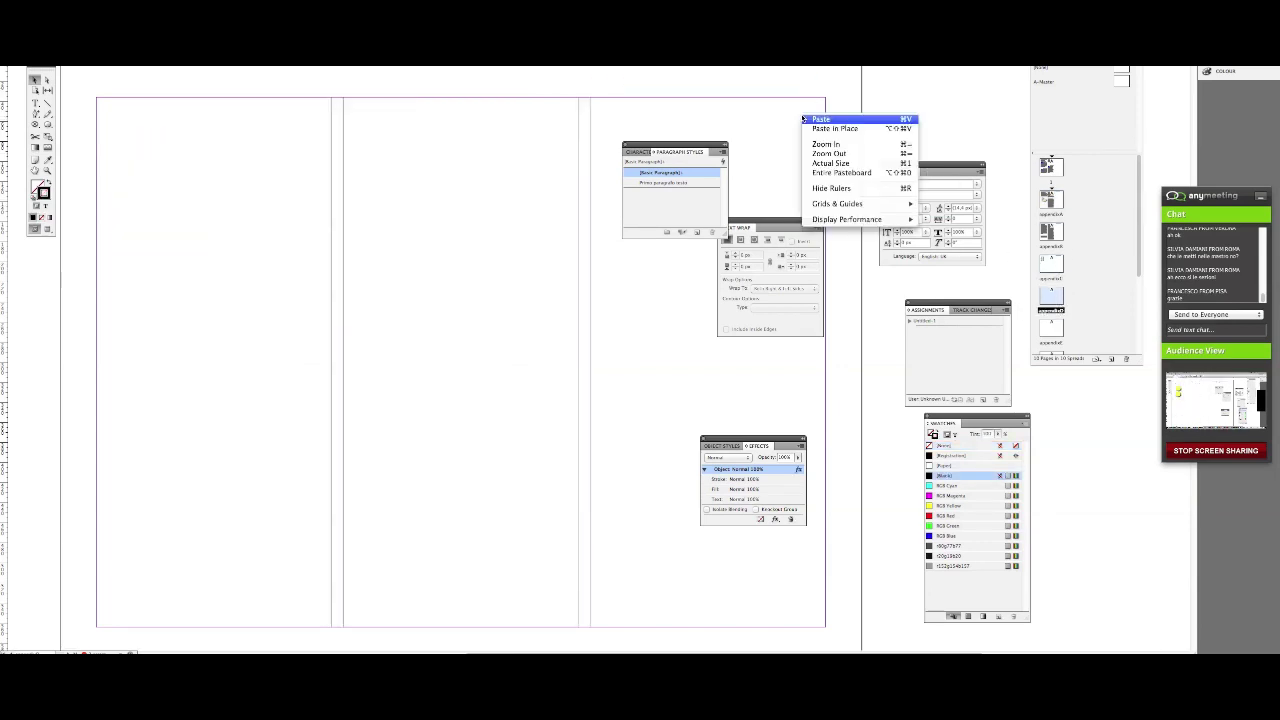
left_click(876, 129)
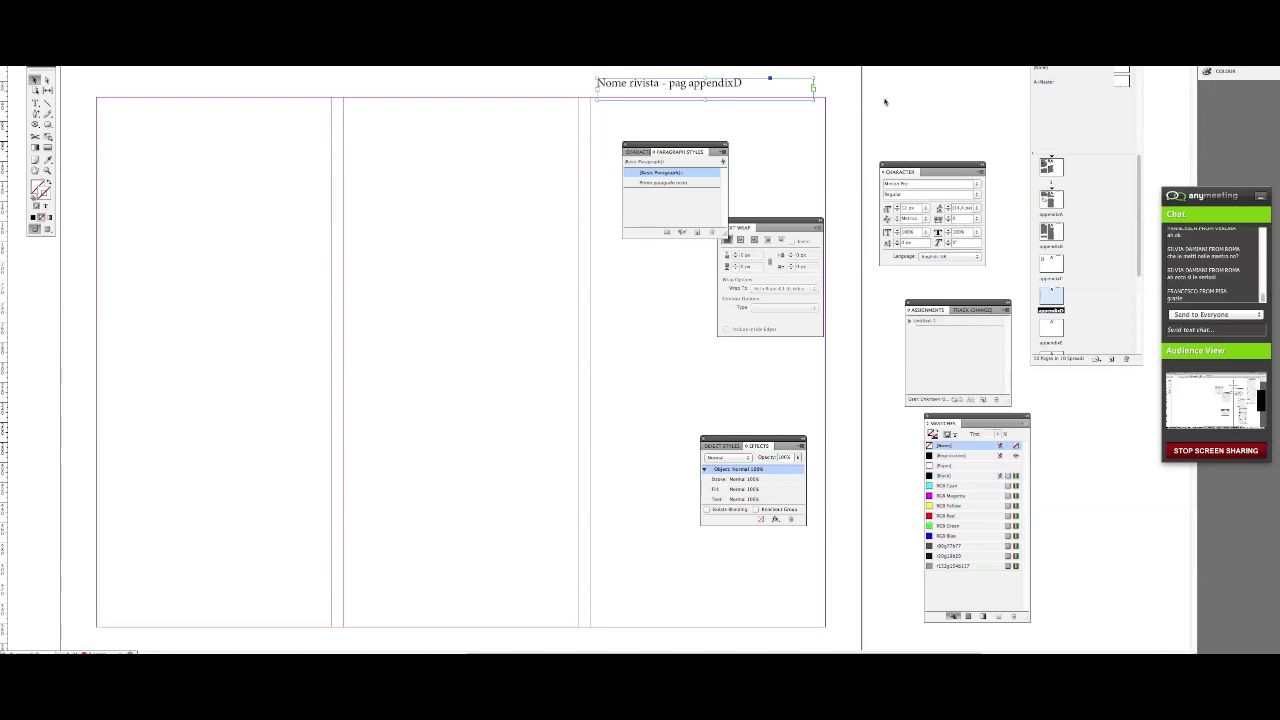
right_click(783, 119)
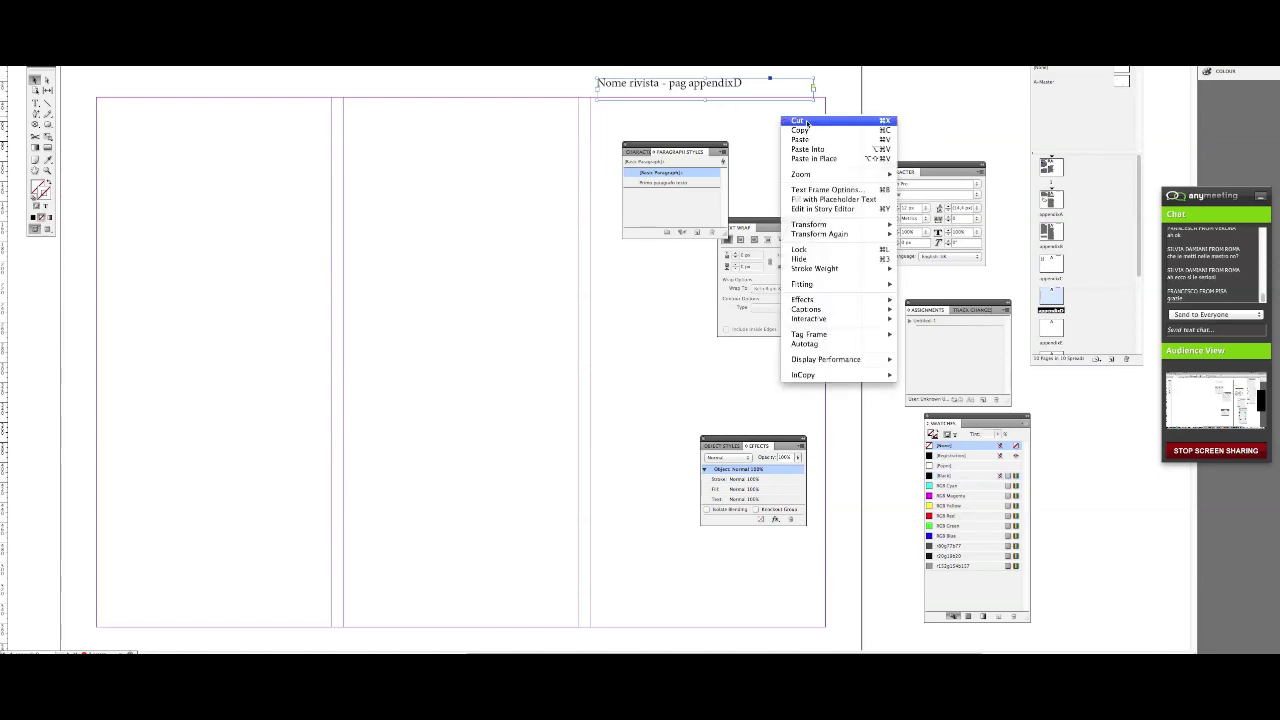
left_click(825, 110)
key("Delete")
right_click(781, 91)
left_click(805, 106)
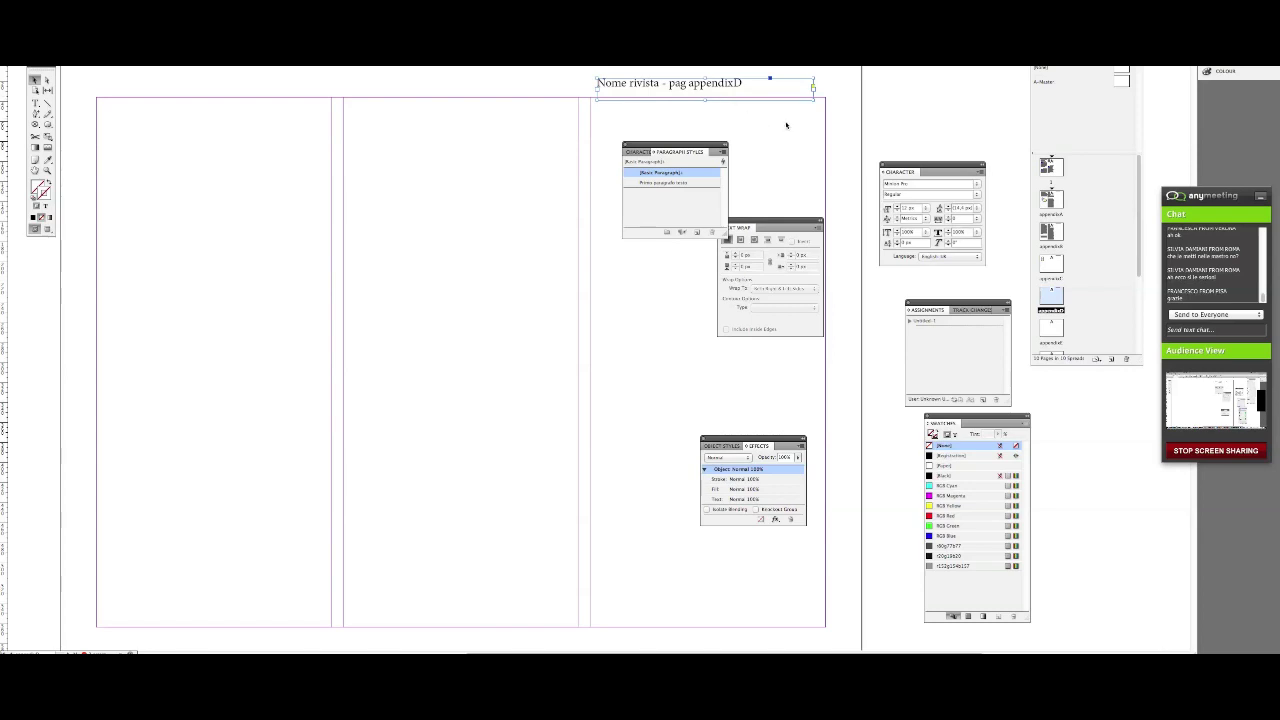
- Reset the Essentials workspace and move the meeting chat window clear of the floating panels
key("d")
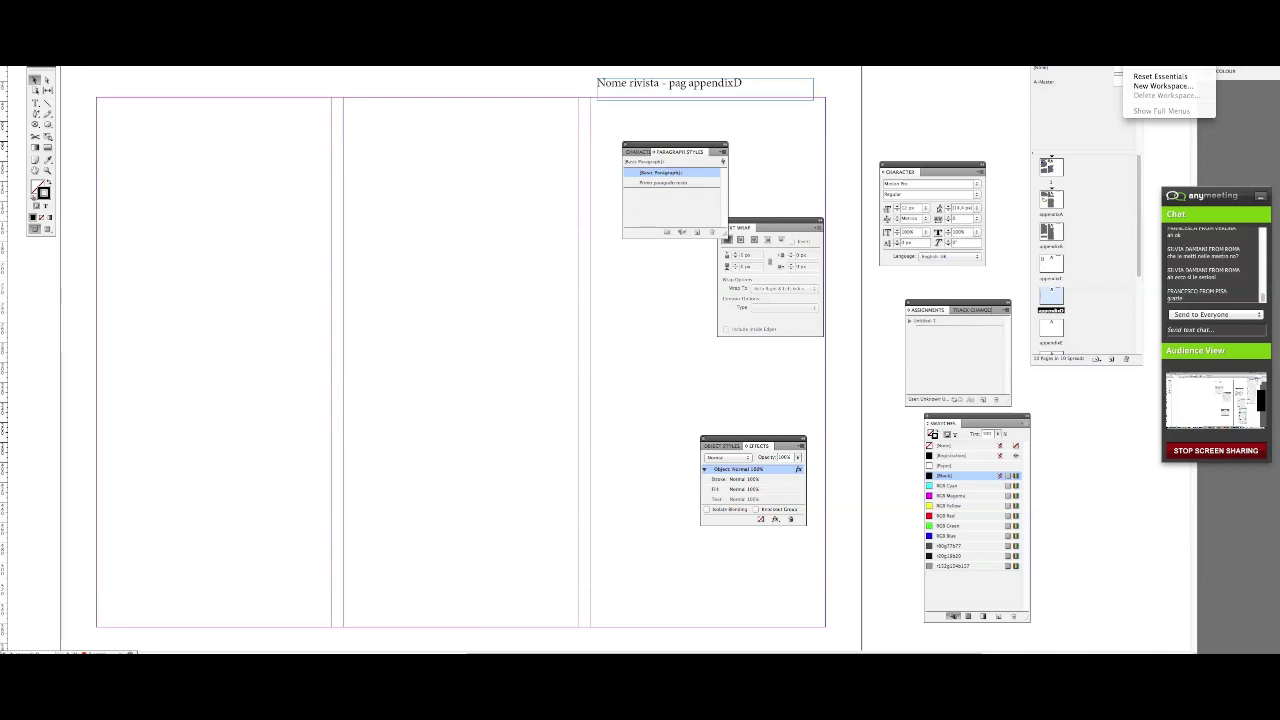
left_click(1160, 76)
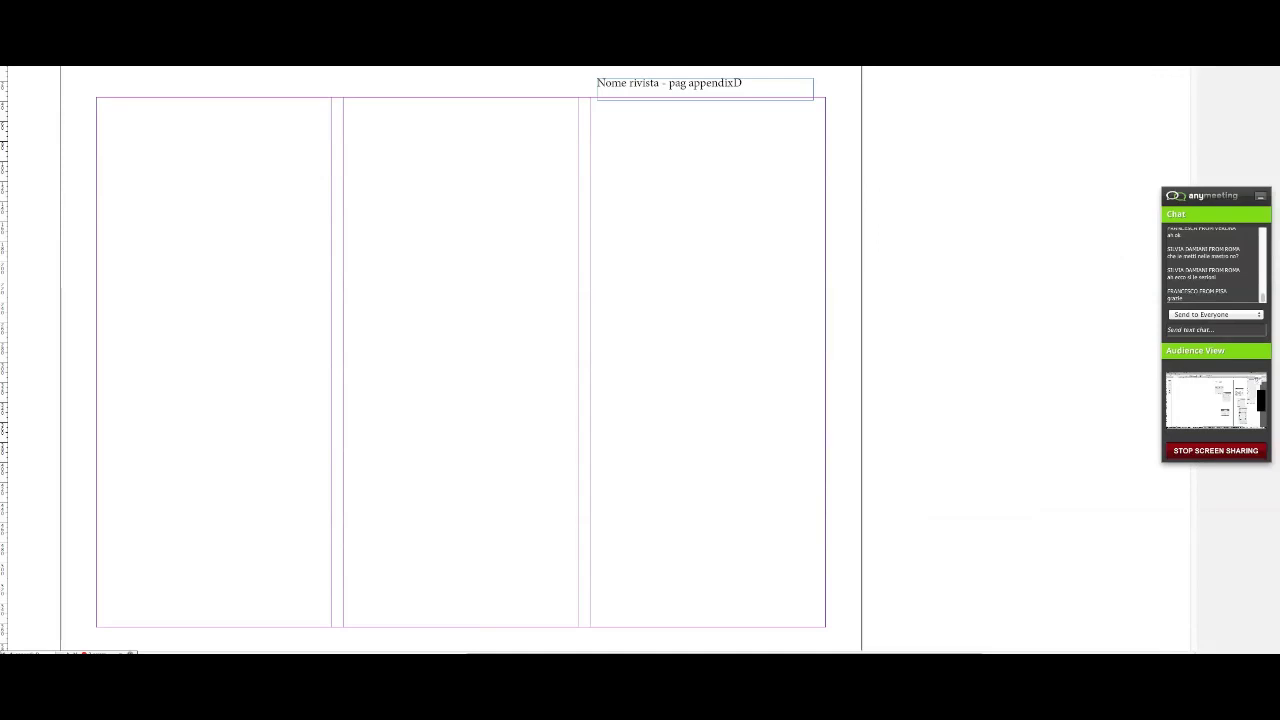
left_click_drag(1224, 198, 978, 345)
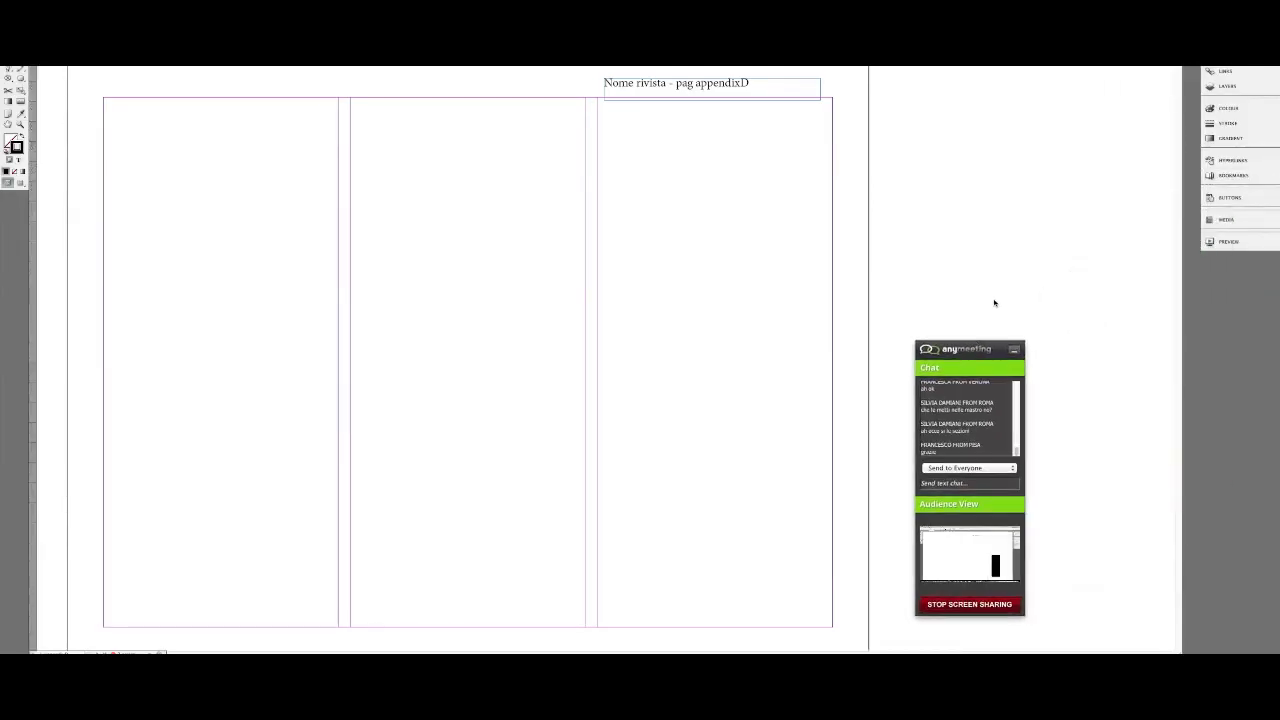
left_click(1022, 240)
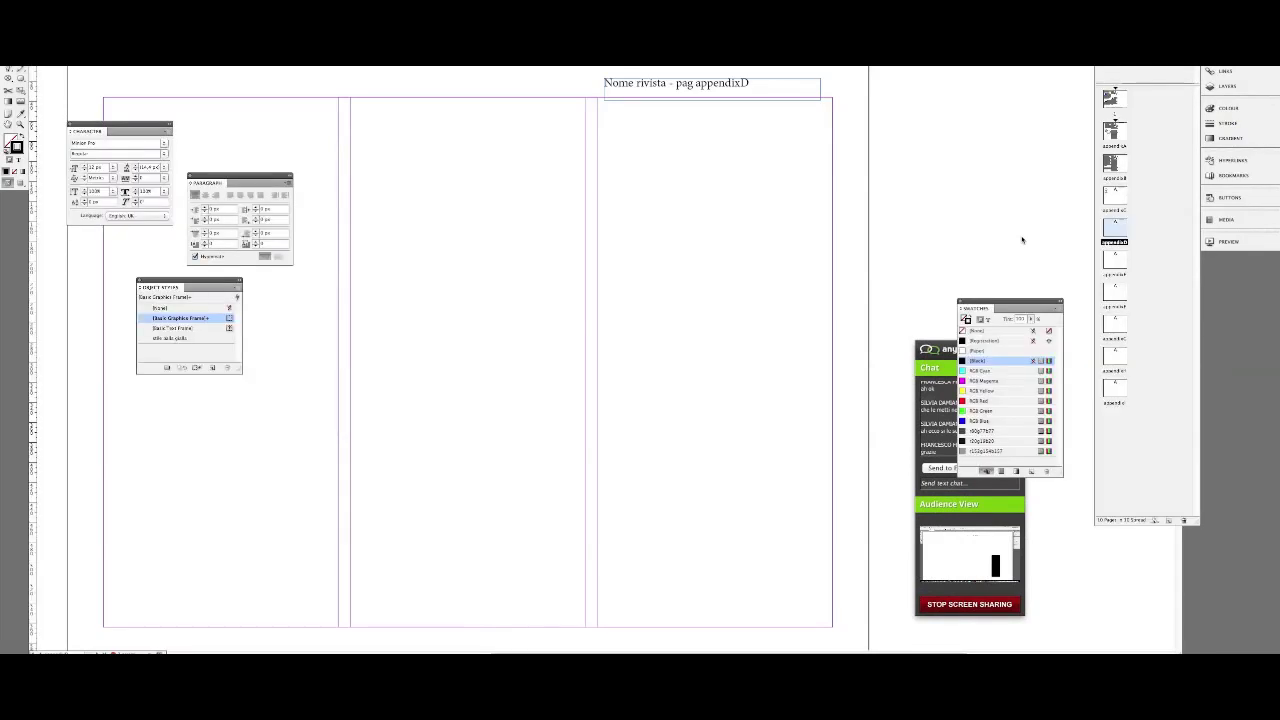
left_click_drag(932, 348, 782, 364)
left_click(851, 312)
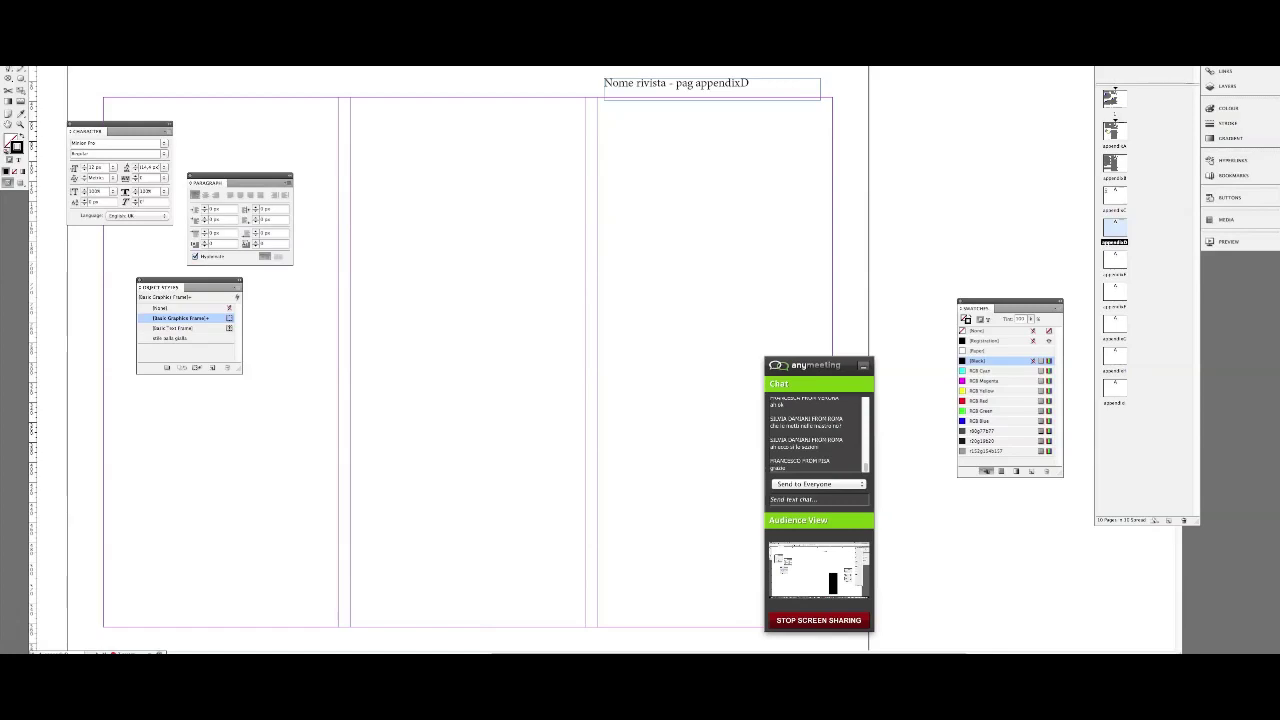
- Bring out the Page Transitions panel beside the page and give the document's first page a Blinds transition
key("F12")
left_click_drag(1110, 70, 920, 72)
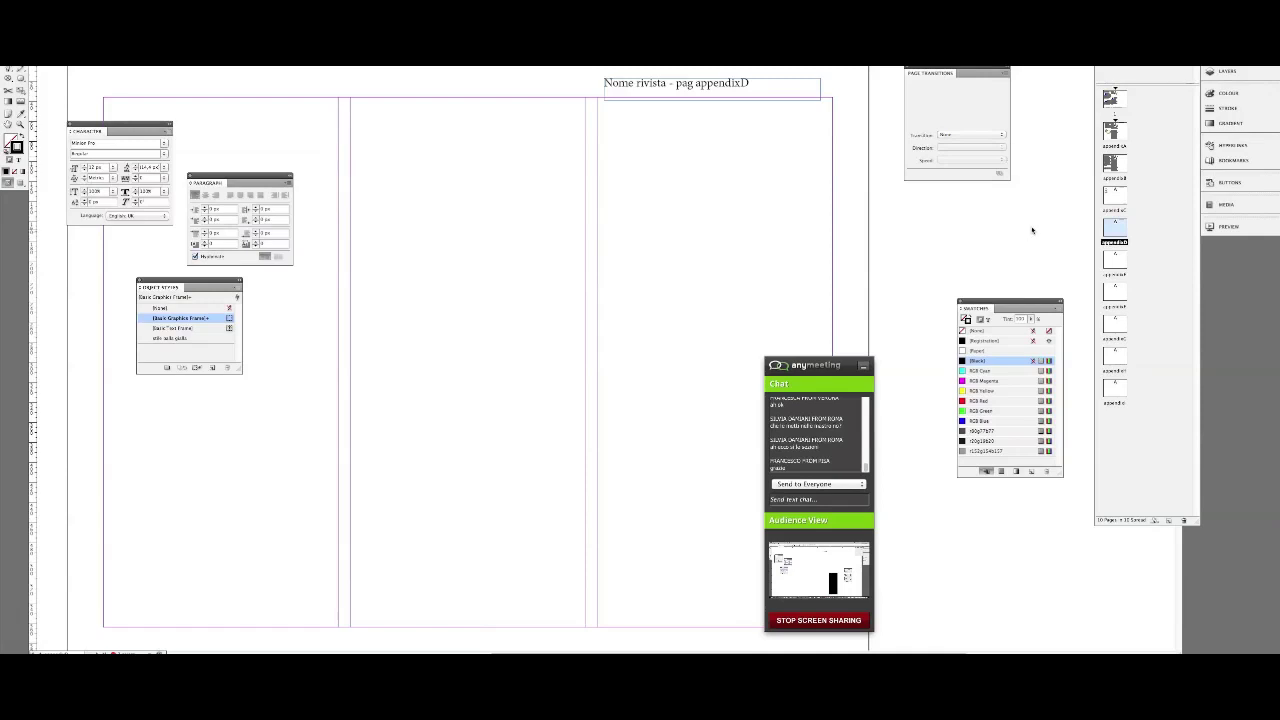
left_click(1116, 100)
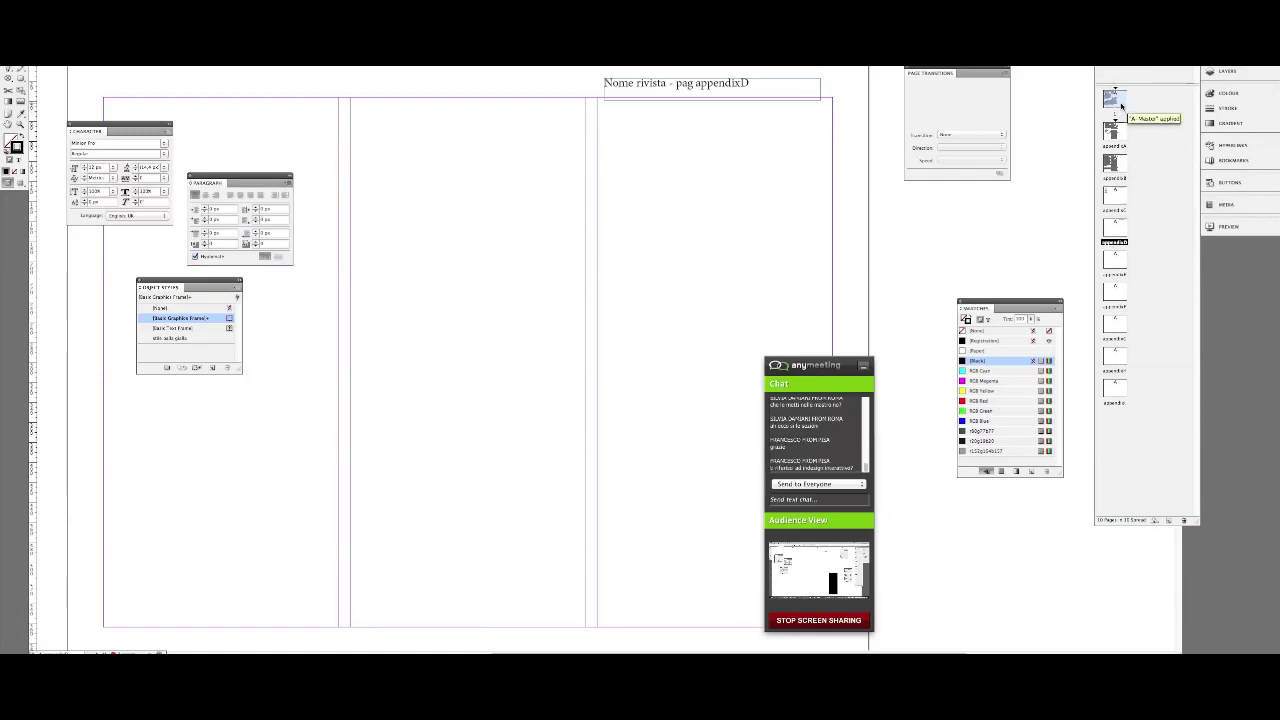
left_click(1000, 134)
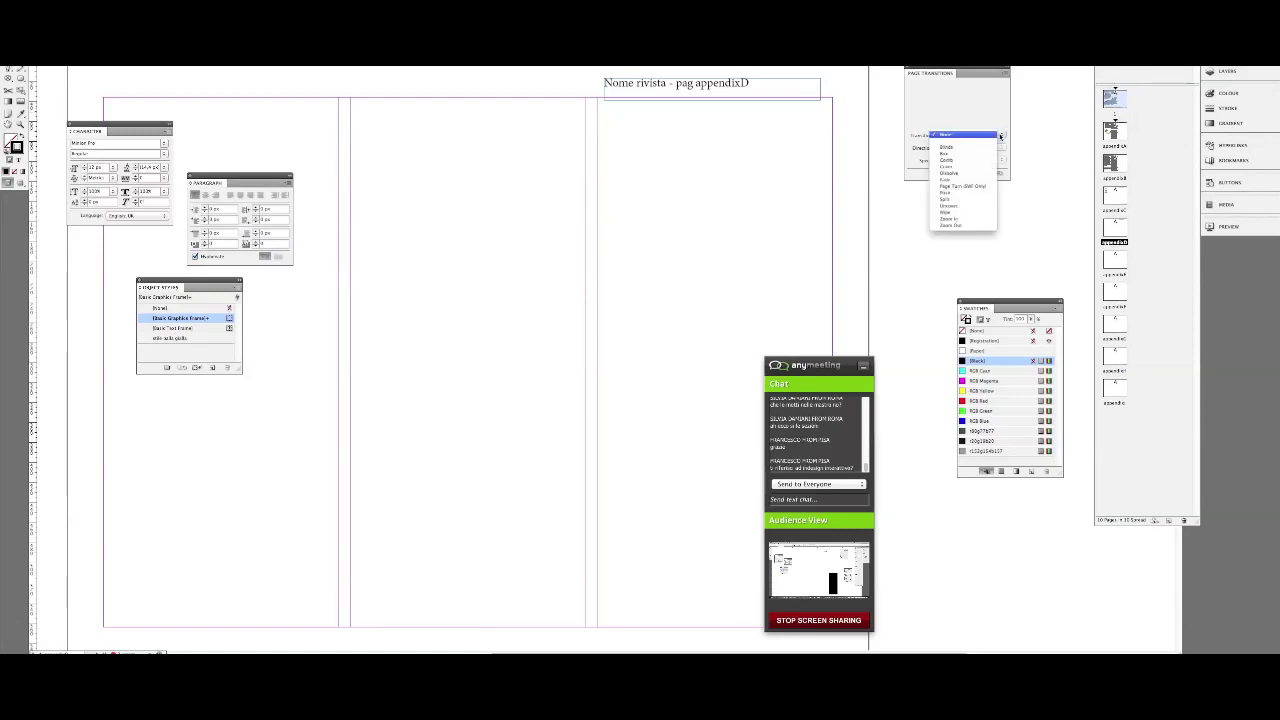
left_click(990, 147)
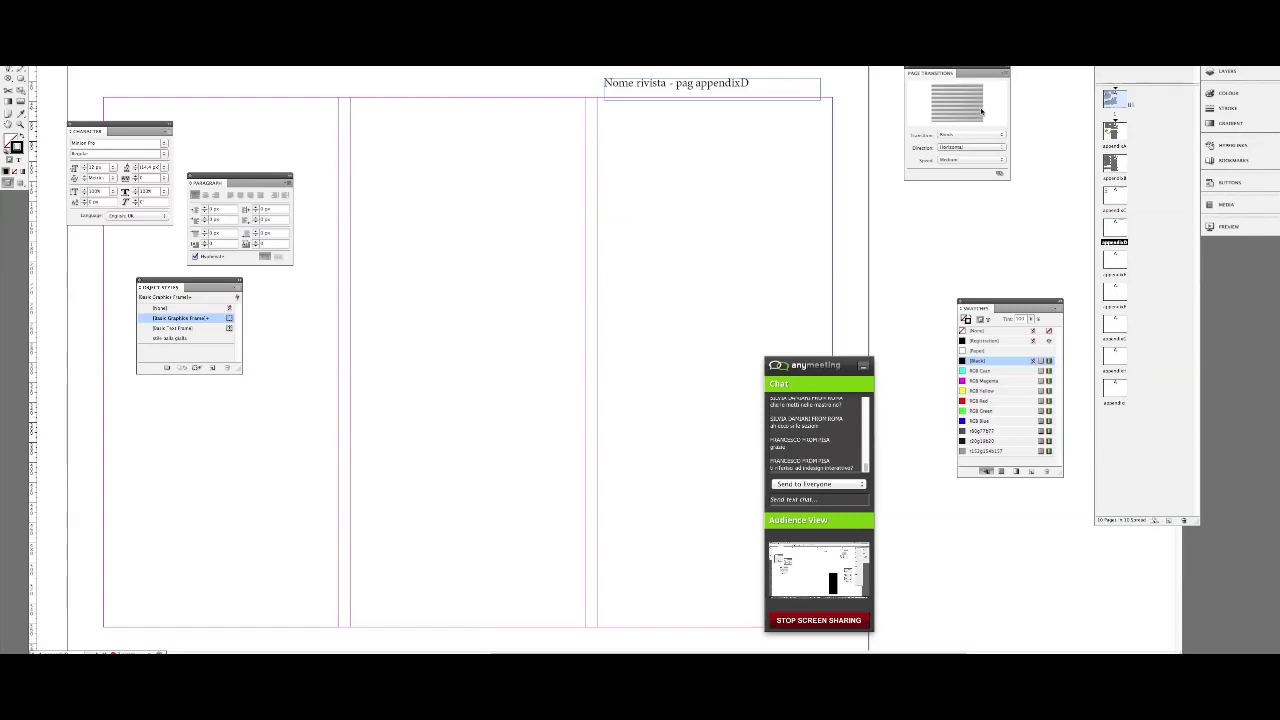
- Set the Blinds transition to vertical direction and fast speed, and apply it to all pages
left_click(978, 148)
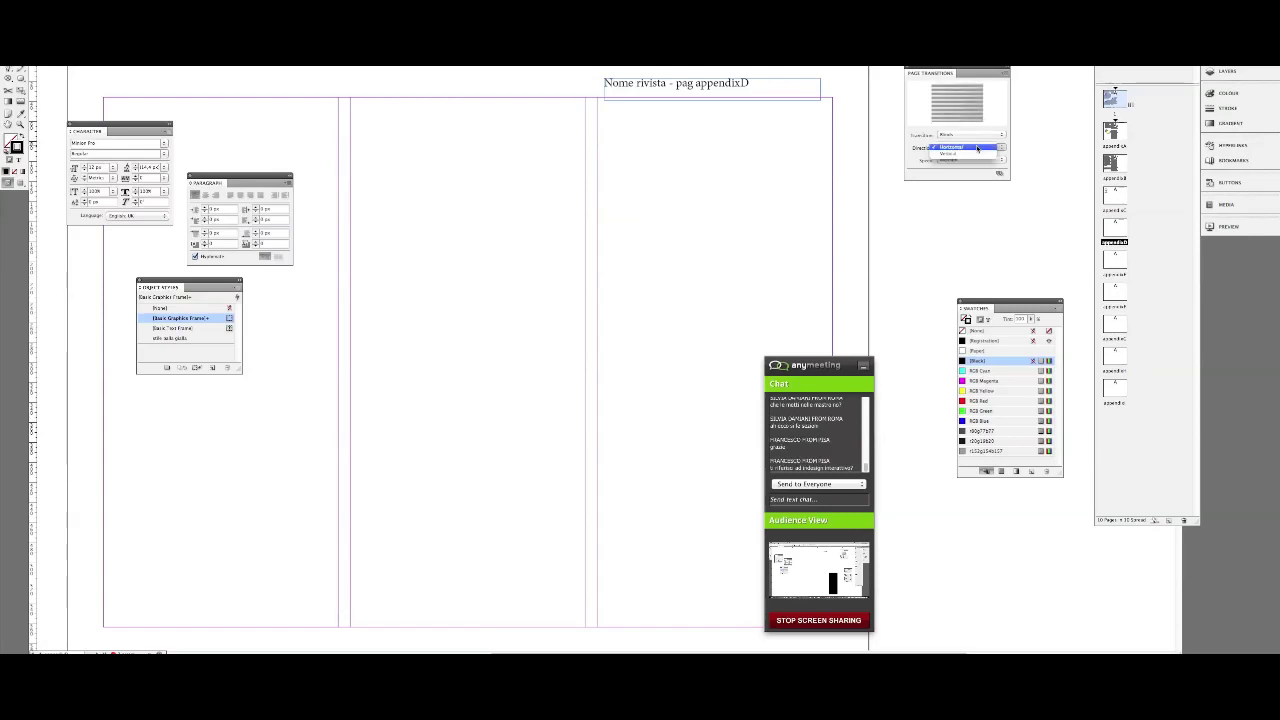
left_click(978, 153)
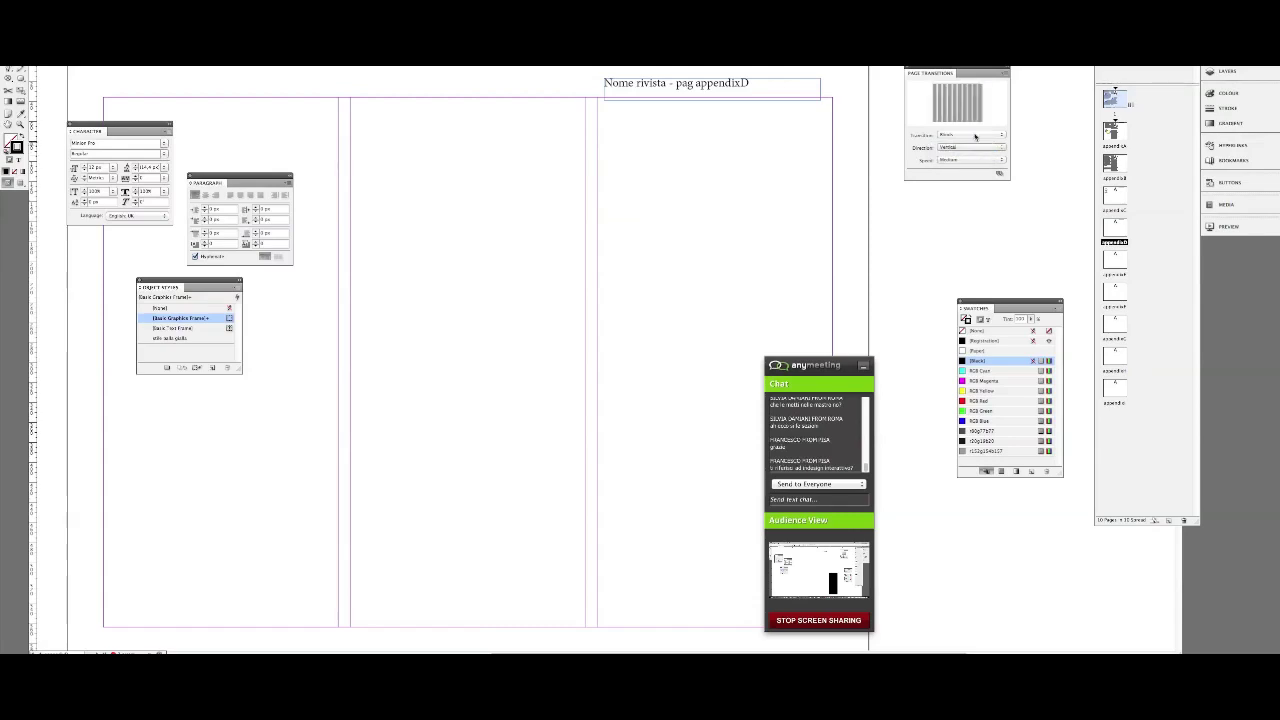
left_click(979, 161)
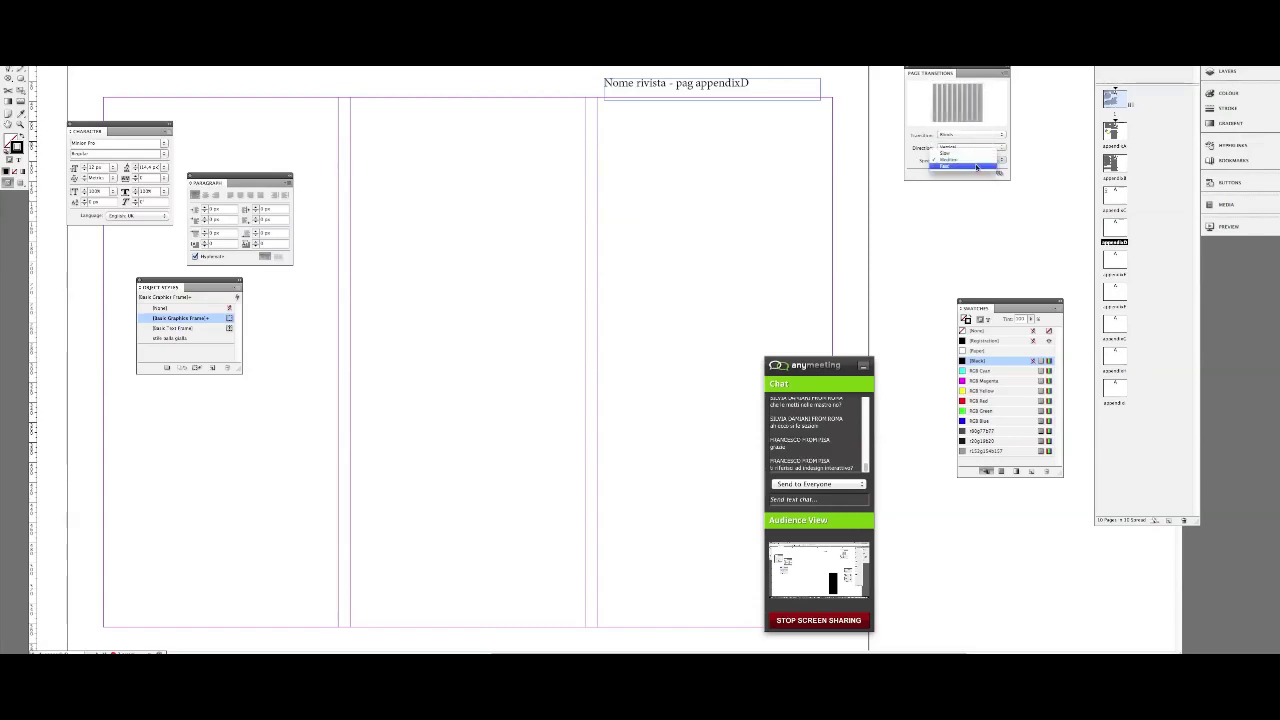
left_click(977, 167)
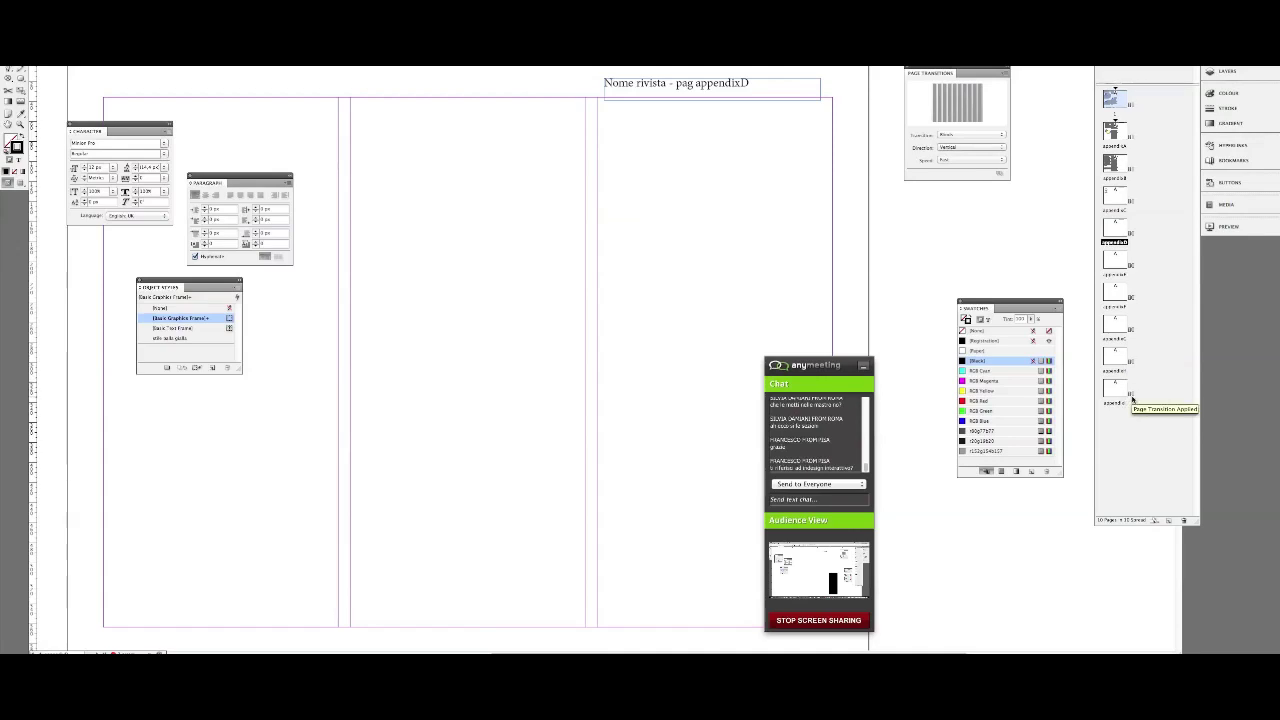
mouse_move(972, 108)
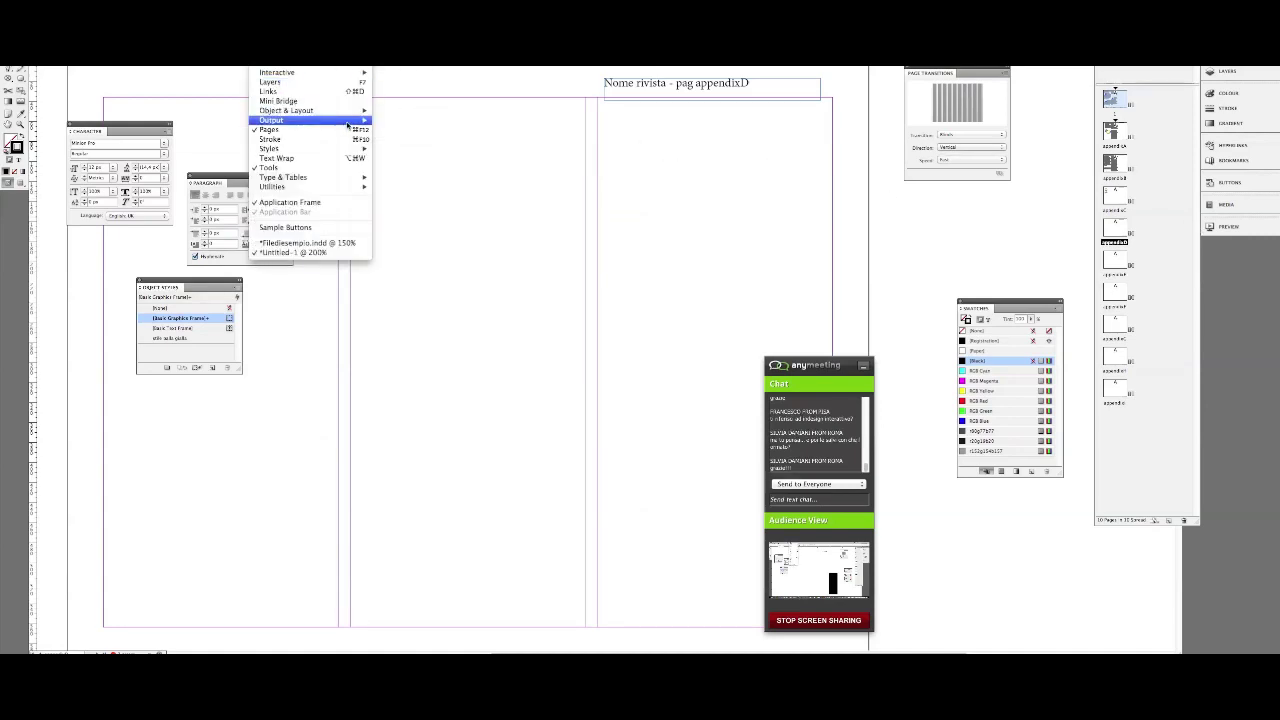
- Open the Animation panel and place it over the middle of the page
mouse_move(350, 72)
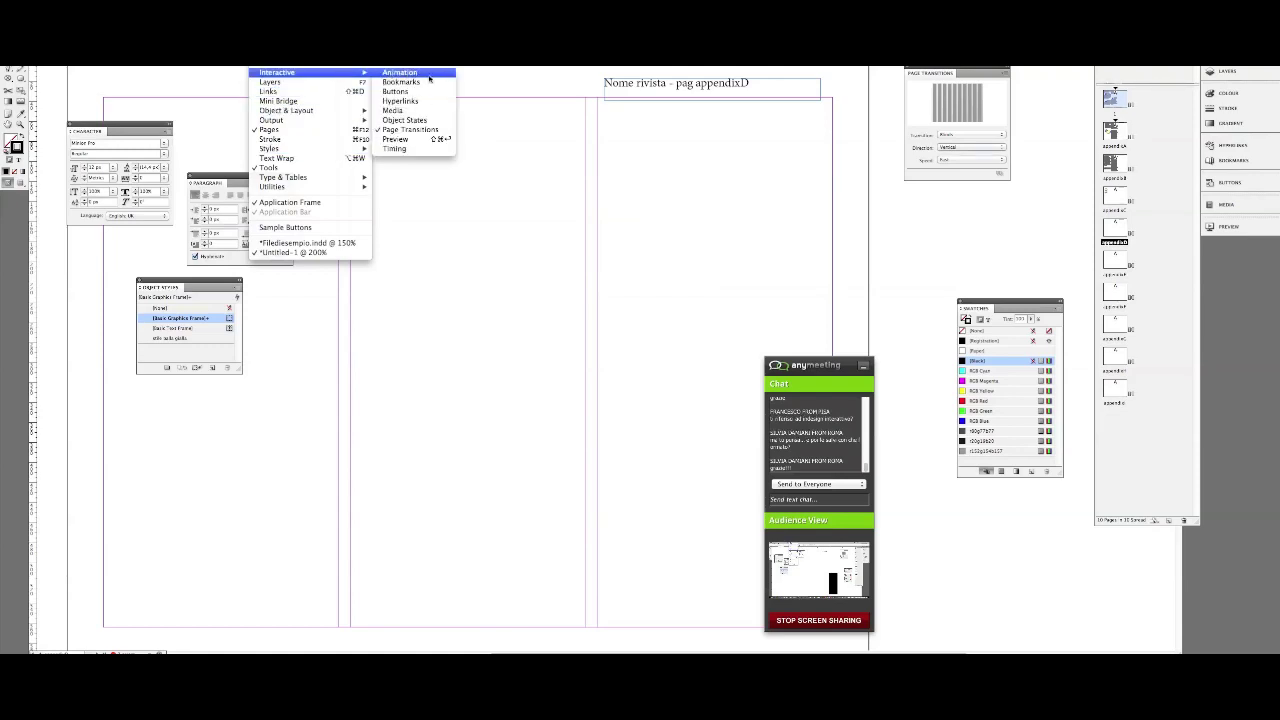
left_click(428, 74)
left_click_drag(635, 257, 567, 207)
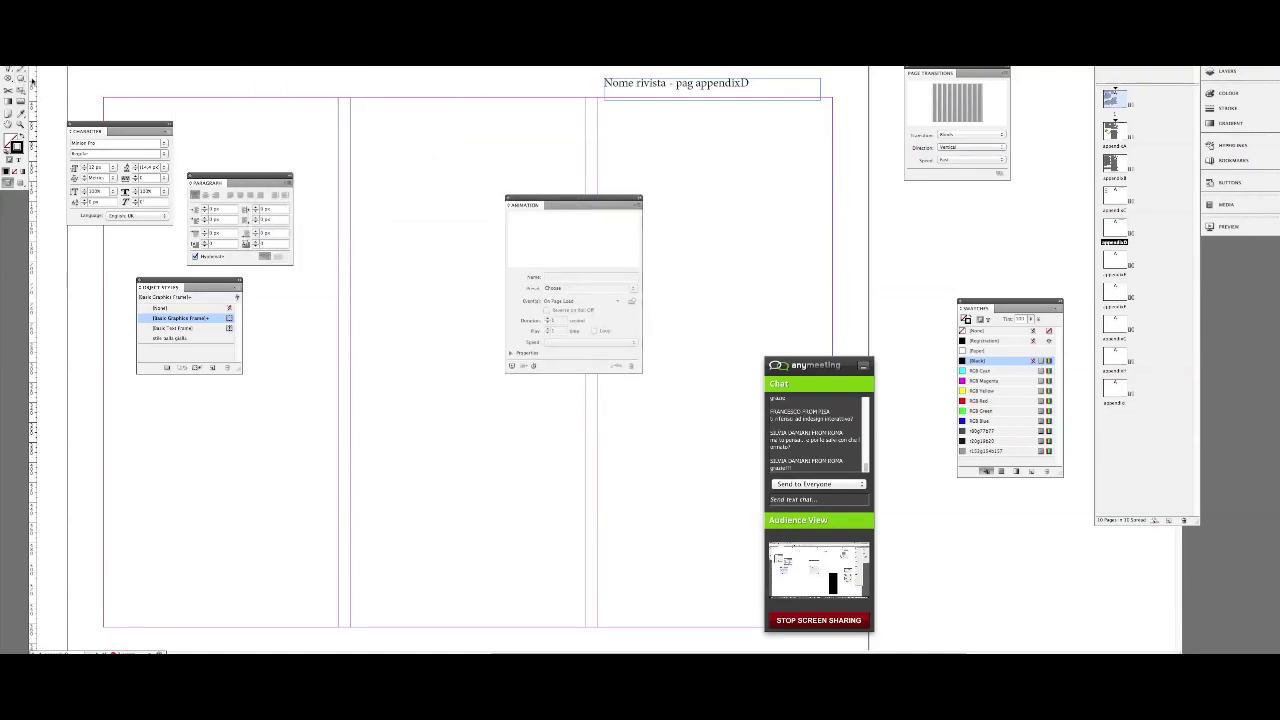
- Go to page appendixC and move the two yellow circles to the gutter between the second and third columns
double_click(1114, 130)
left_click(285, 375)
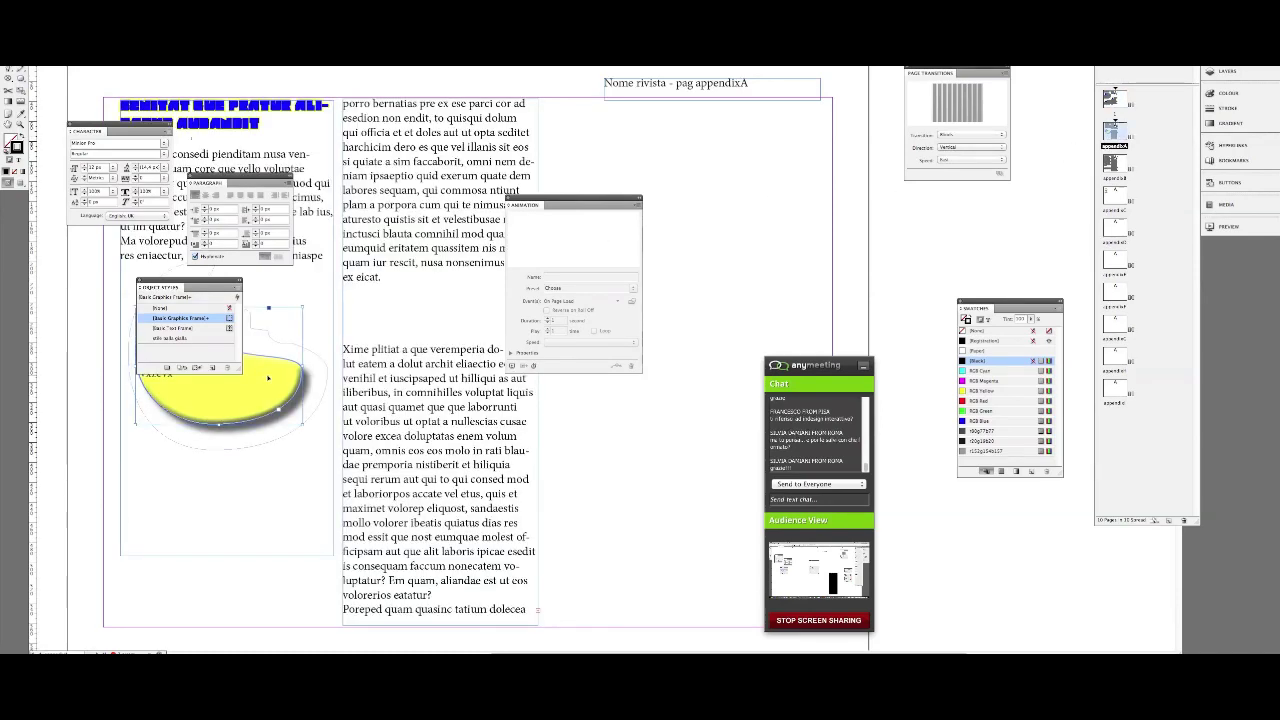
double_click(1115, 195)
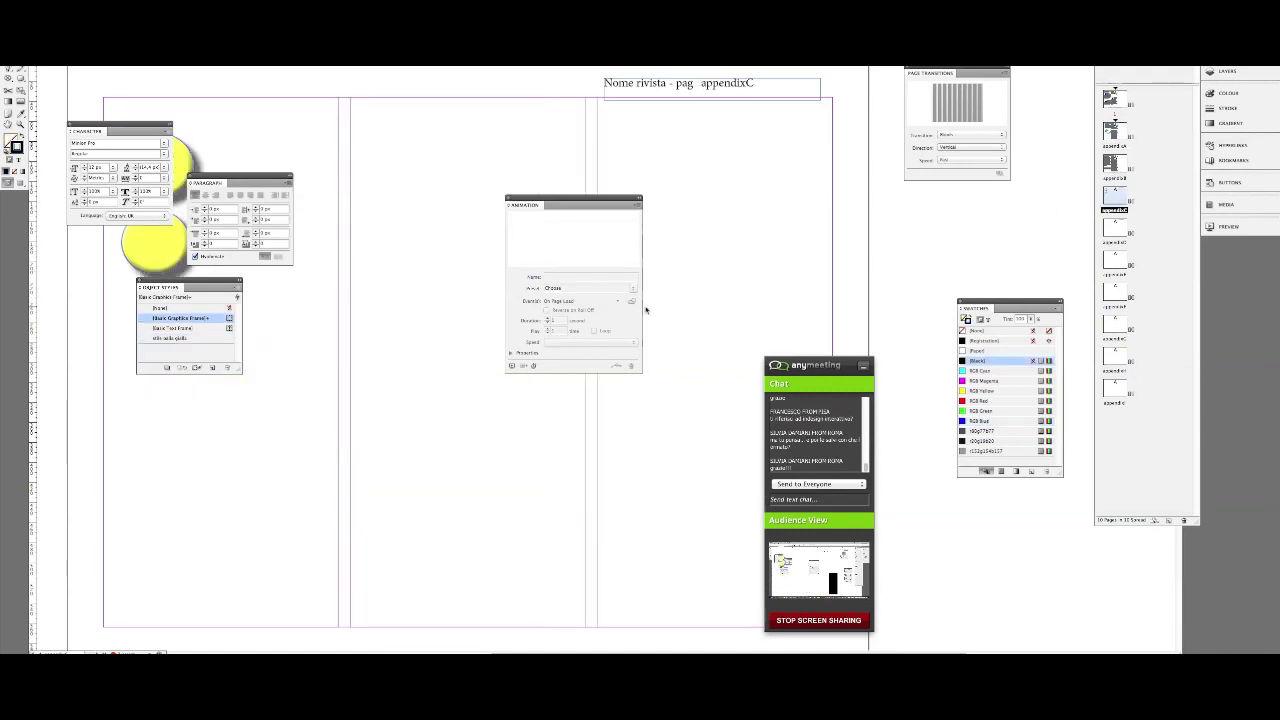
left_click_drag(369, 237, 467, 227)
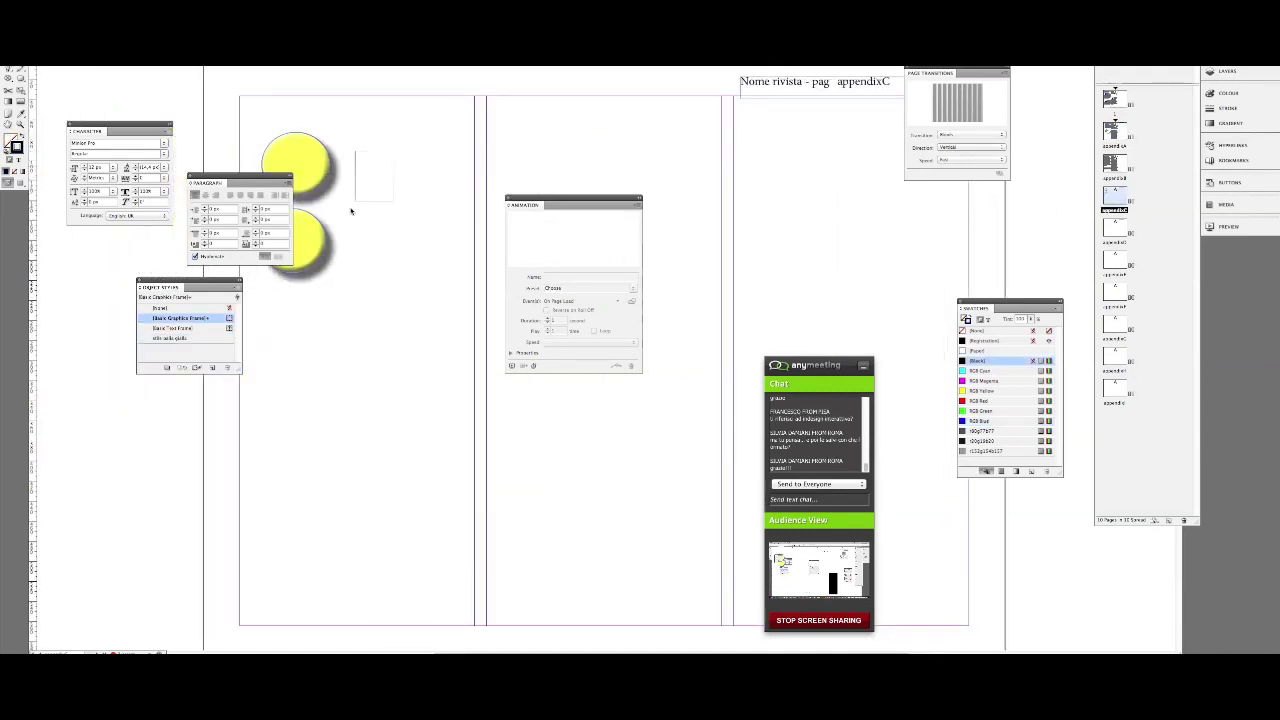
left_click_drag(300, 240, 708, 256)
left_click(172, 338)
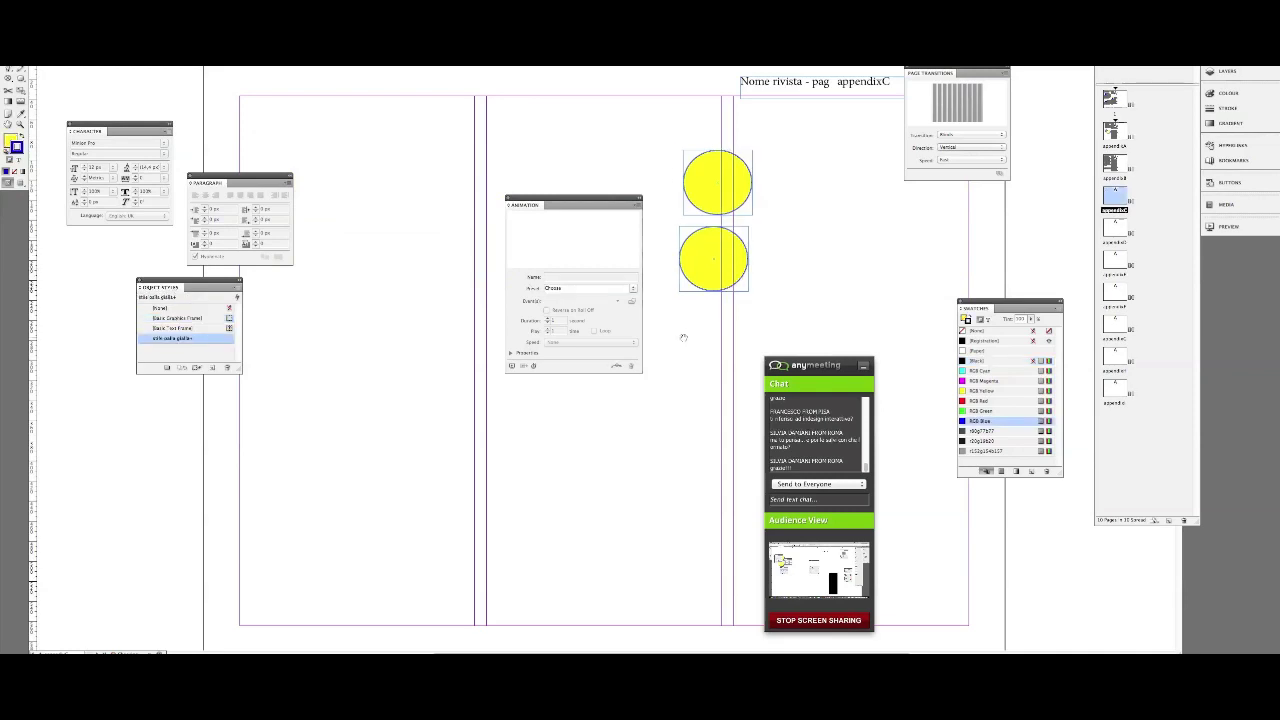
- Move the Animation panel away from the yellow circles and select the upper circle
scroll(620, 240, "right", 2)
left_click_drag(571, 203, 406, 226)
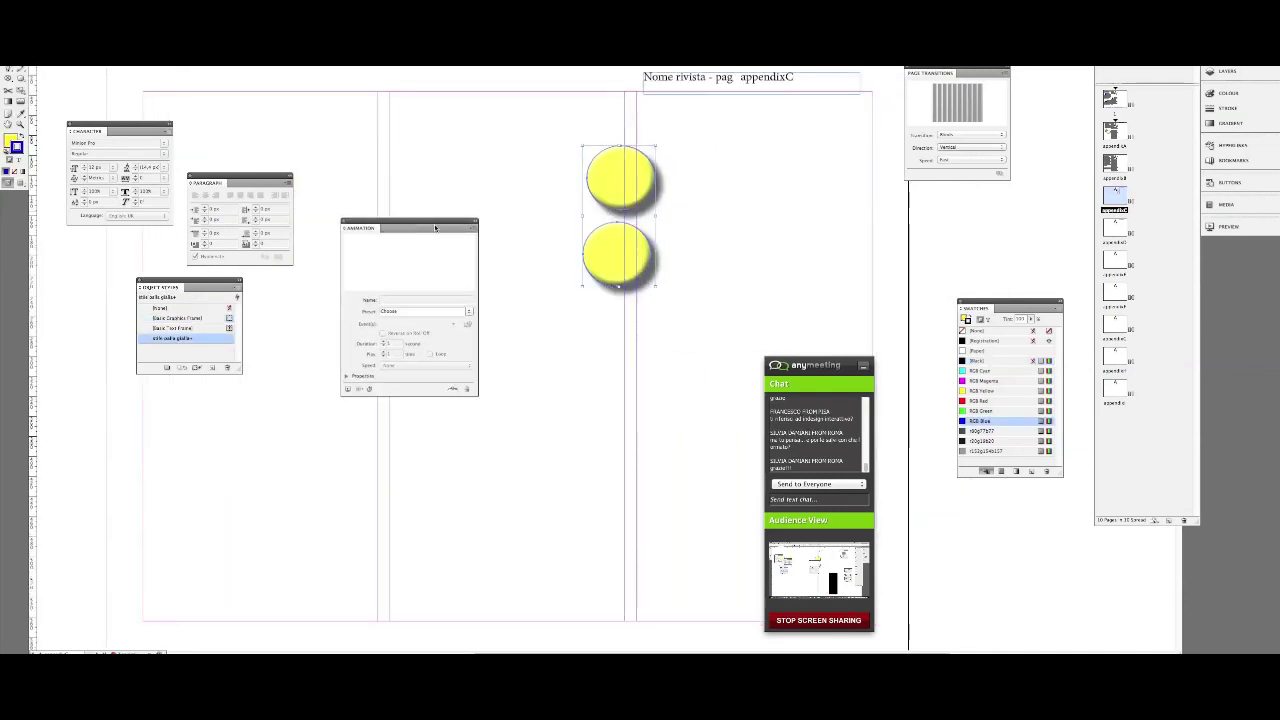
left_click(636, 197)
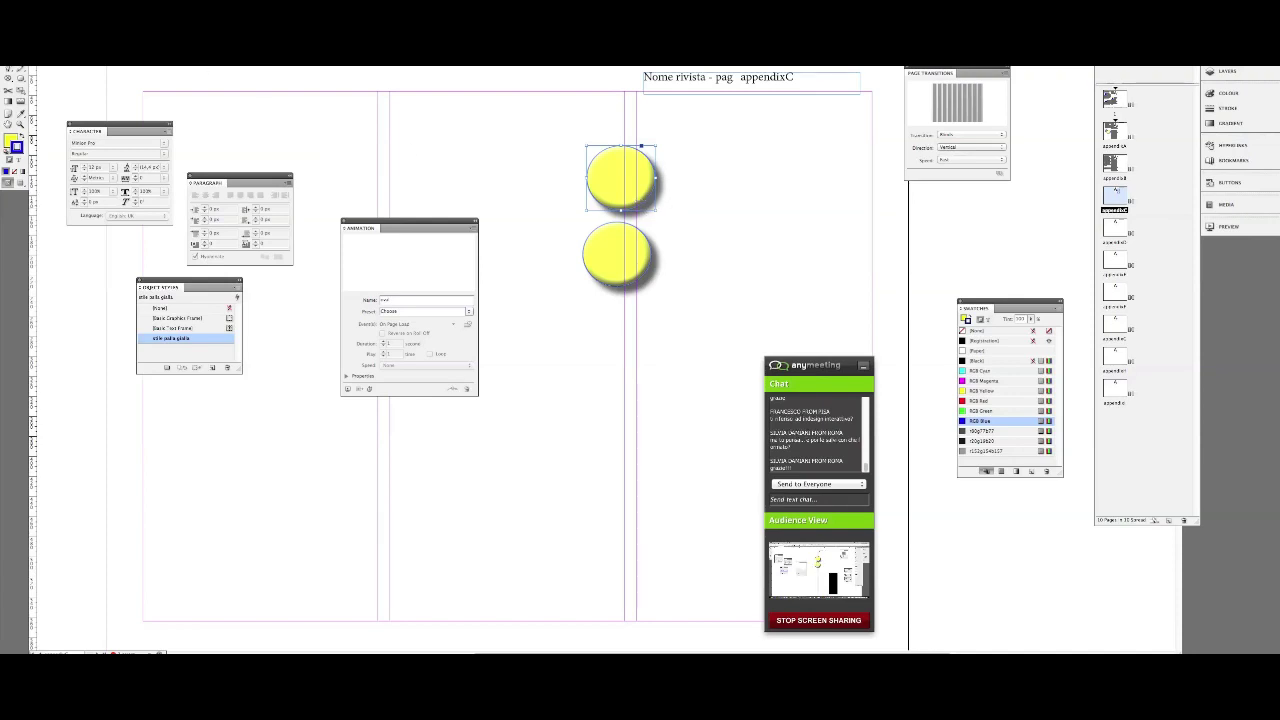
- Set the number of columns on page appendixC to 1 and deselect the circle
left_click(120, 64)
key("Escape")
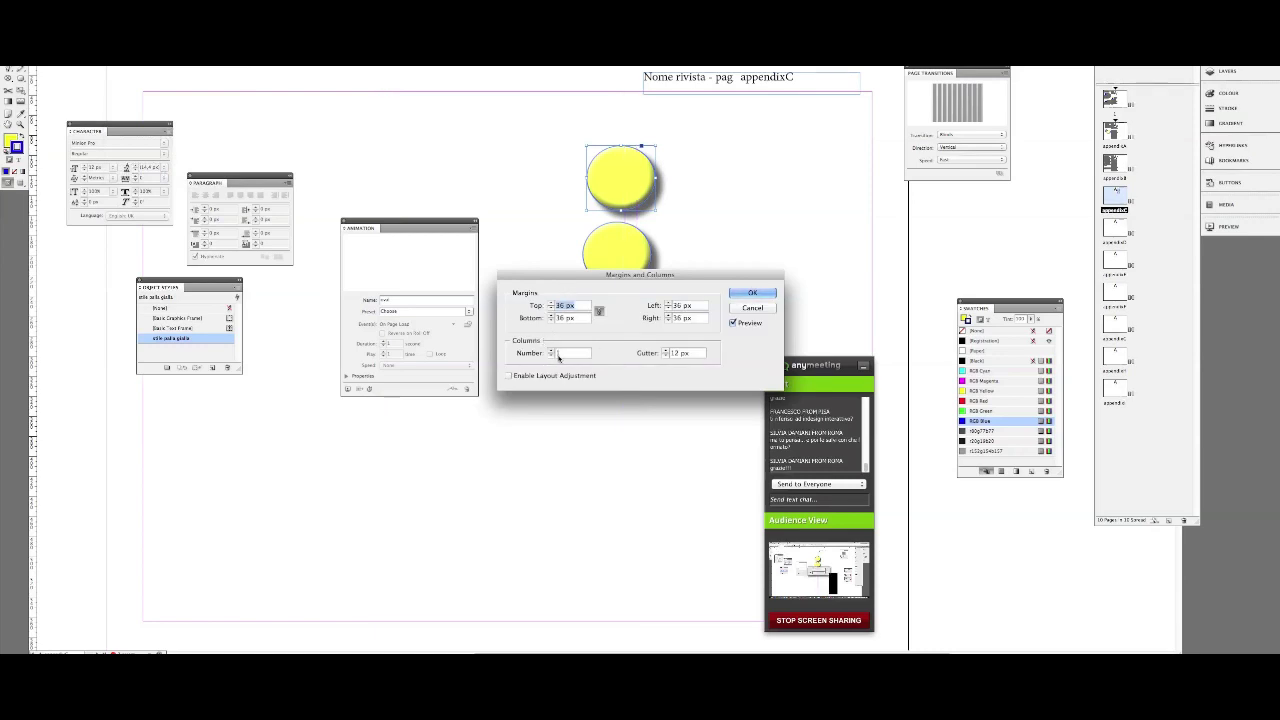
key("Escape")
left_click(718, 283)
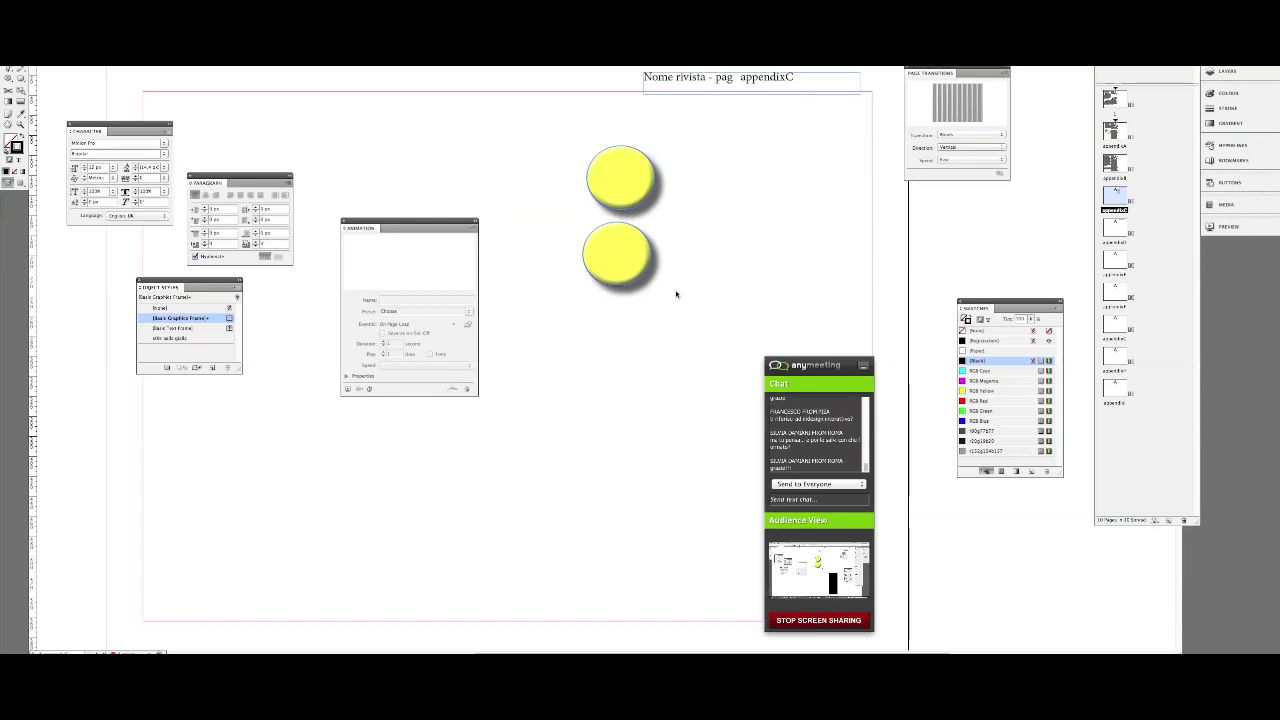
- Name the upper yellow circle "oval 1" and apply the Bounce Right (large) animation preset to it
left_click(631, 188)
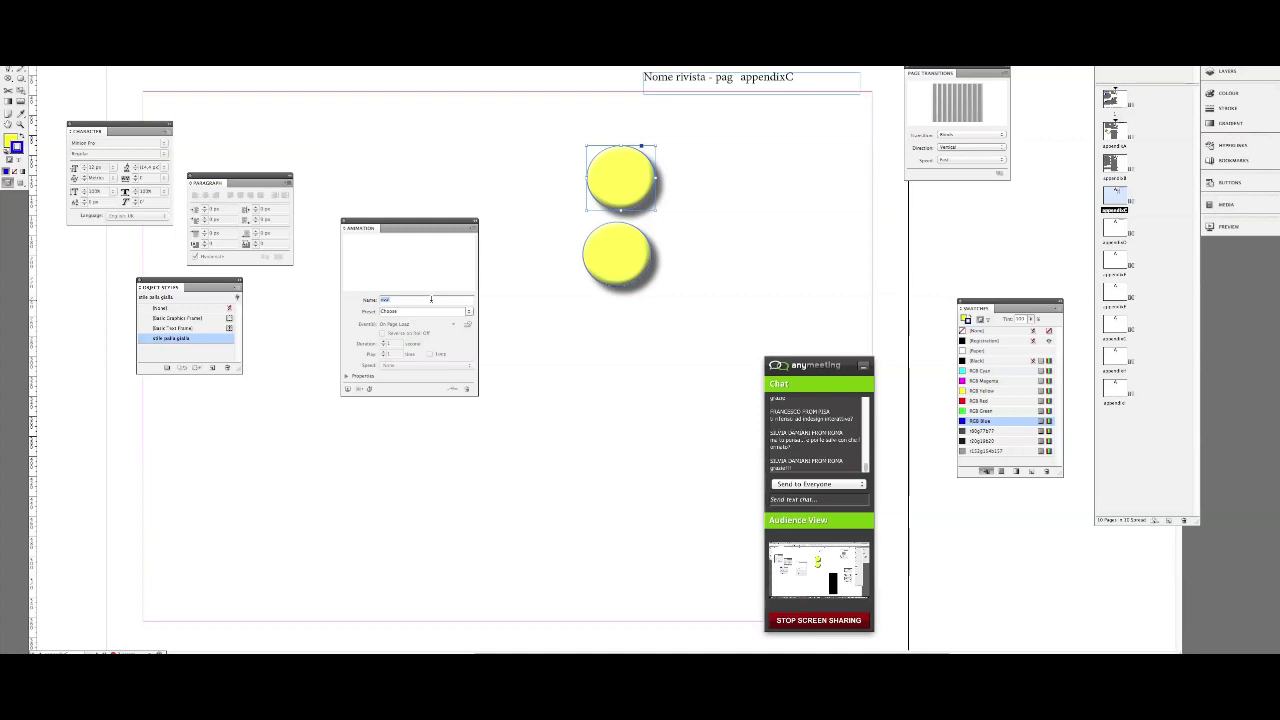
left_click(622, 232)
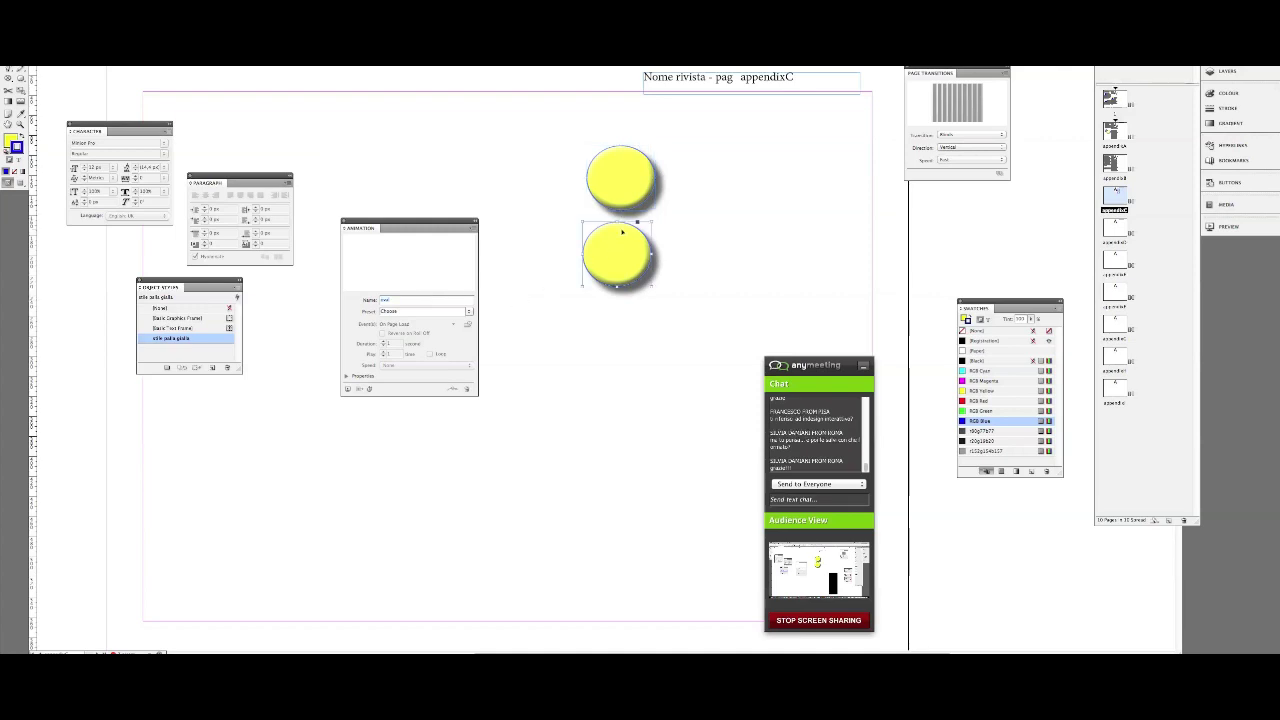
left_click(634, 175)
left_click(467, 312)
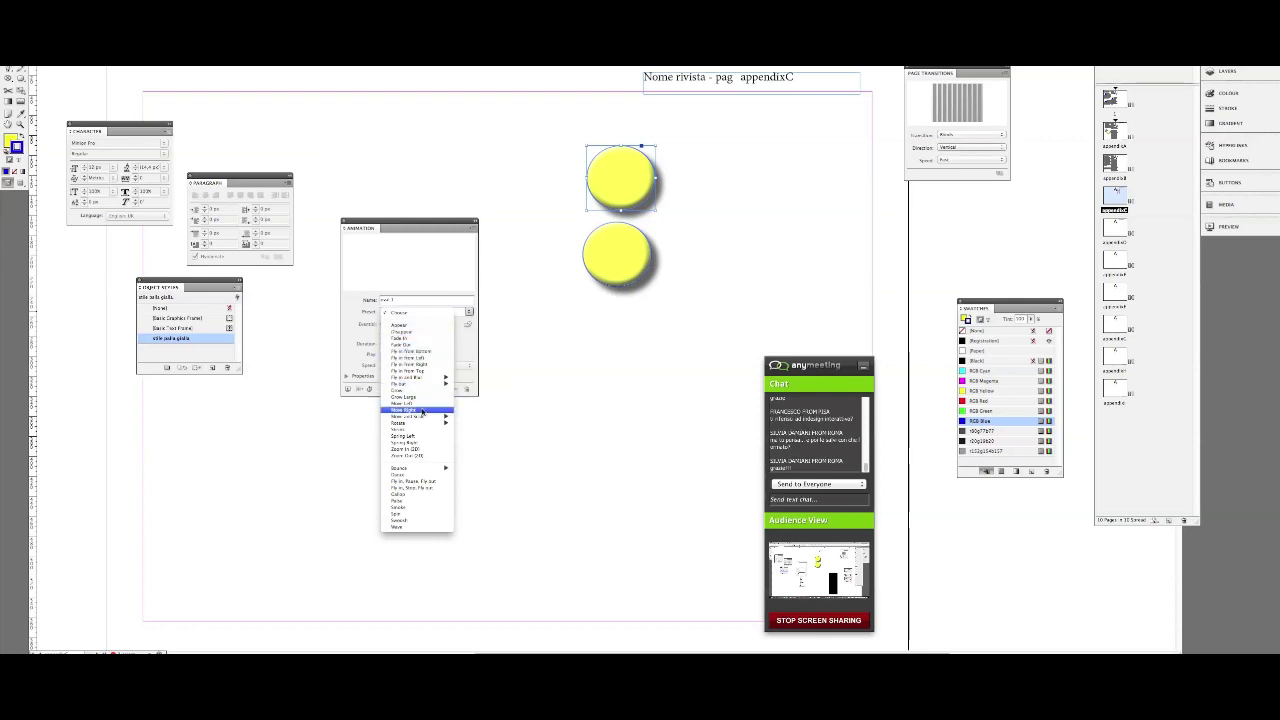
mouse_move(427, 382)
mouse_move(420, 470)
left_click(534, 486)
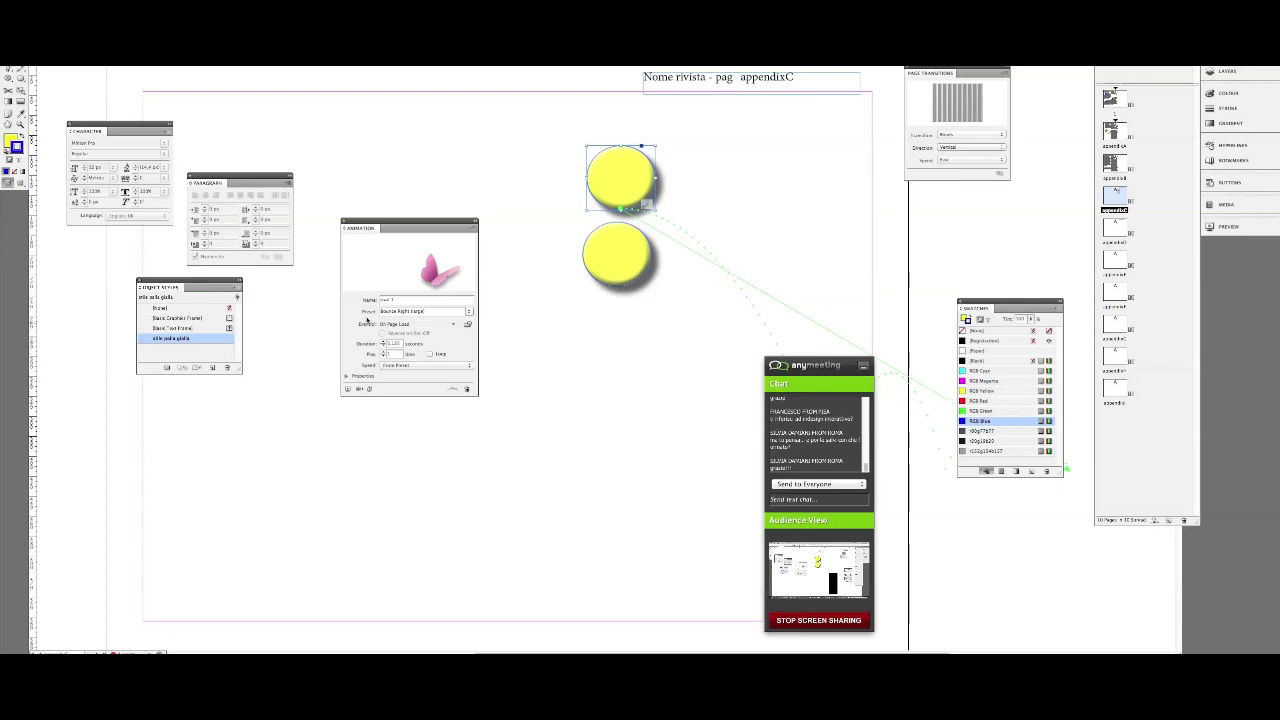
- Add the On Roll Over (Self) event to the upper circle's animation and set its speed to None
left_click(451, 329)
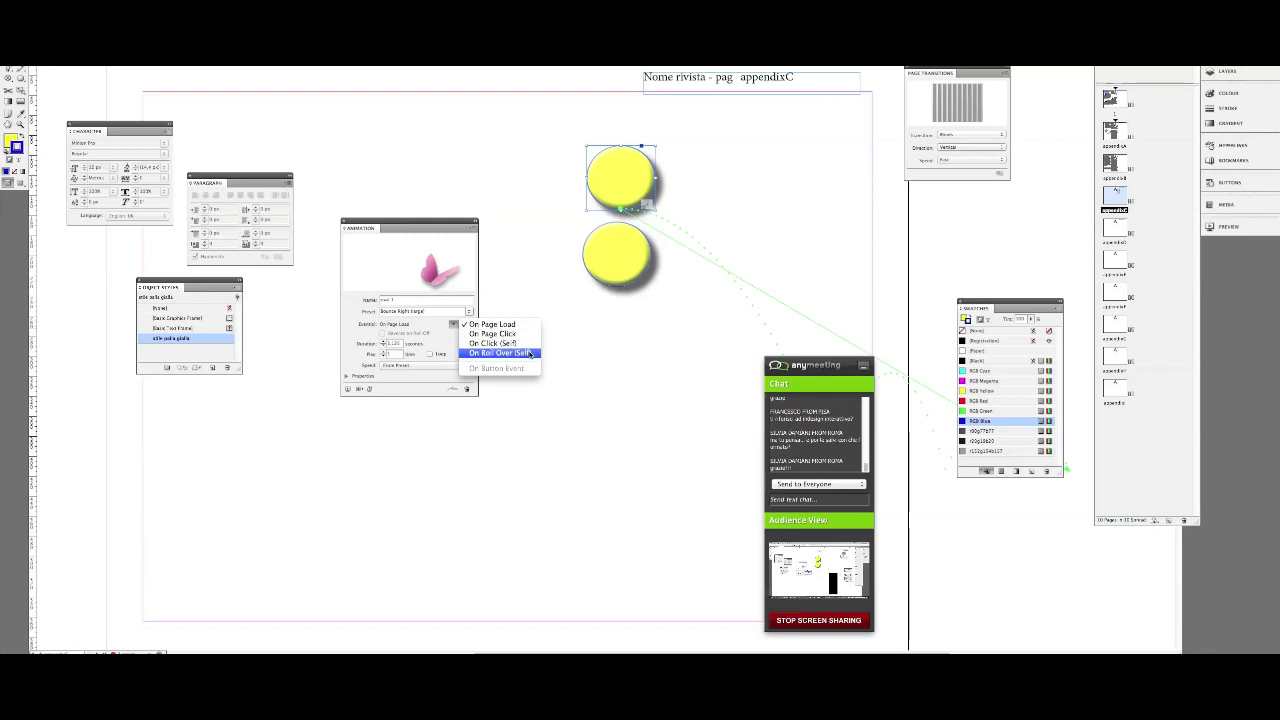
left_click(500, 353)
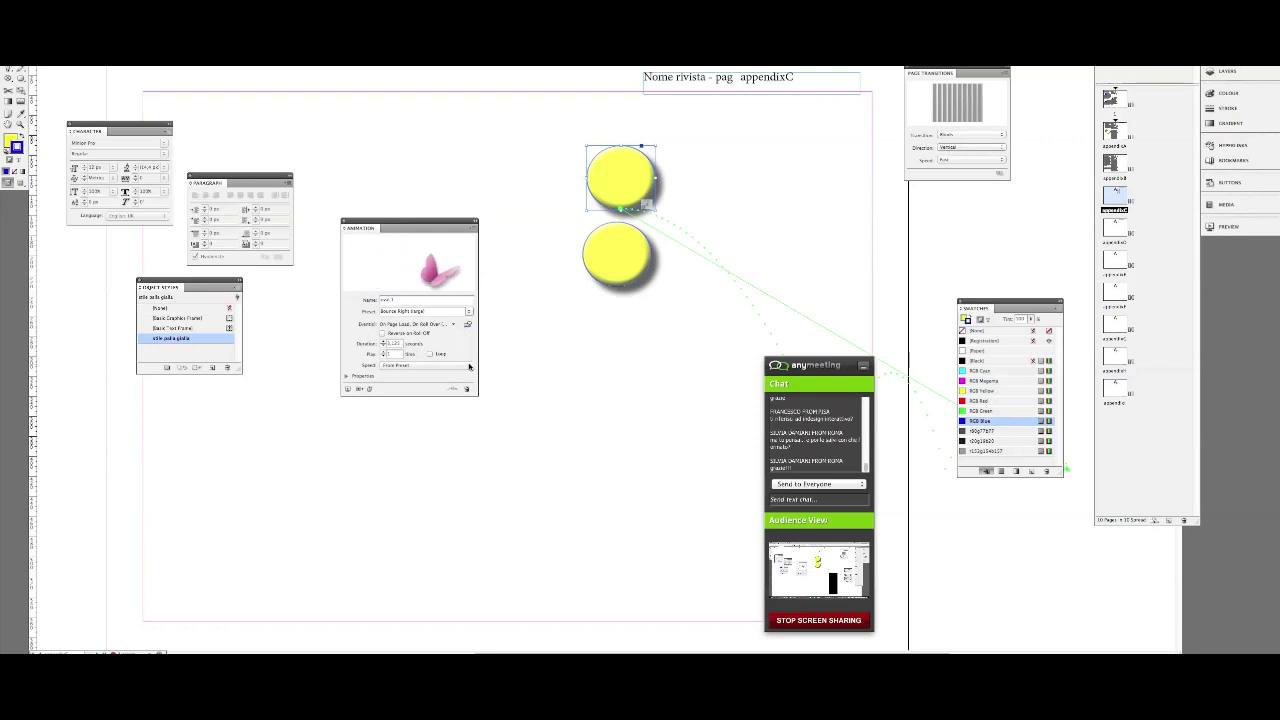
left_click(467, 365)
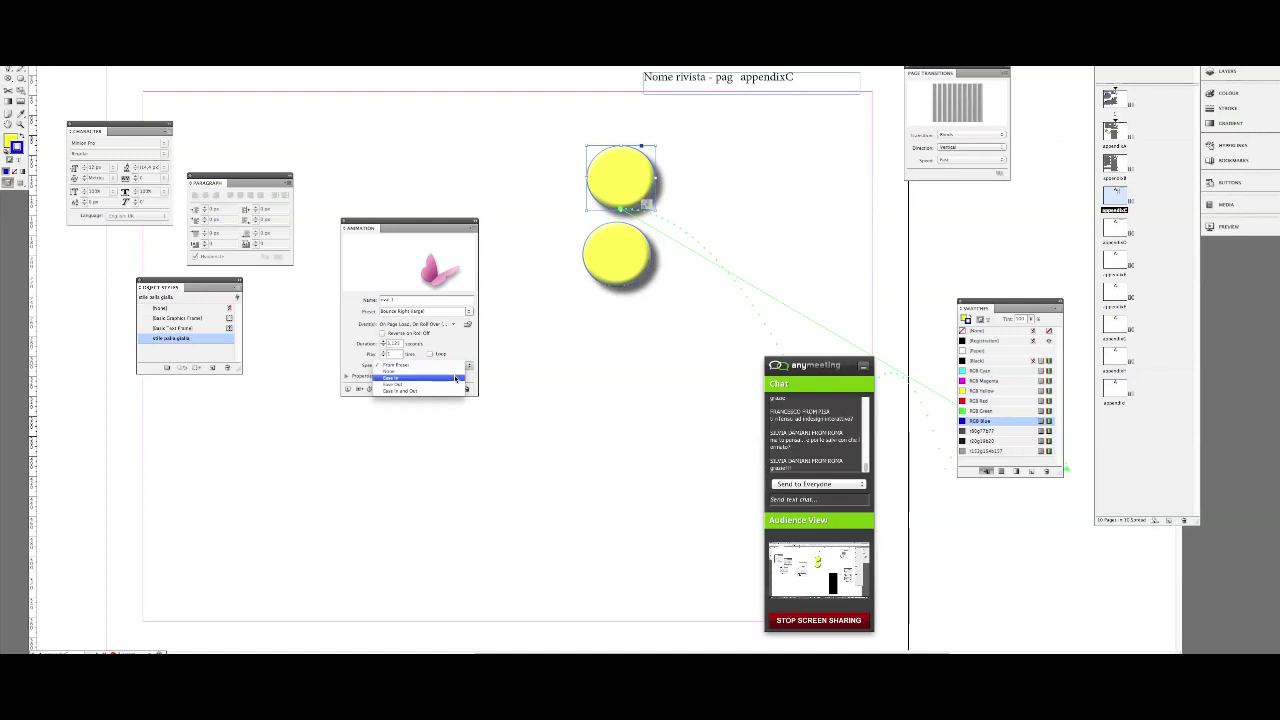
left_click(455, 378)
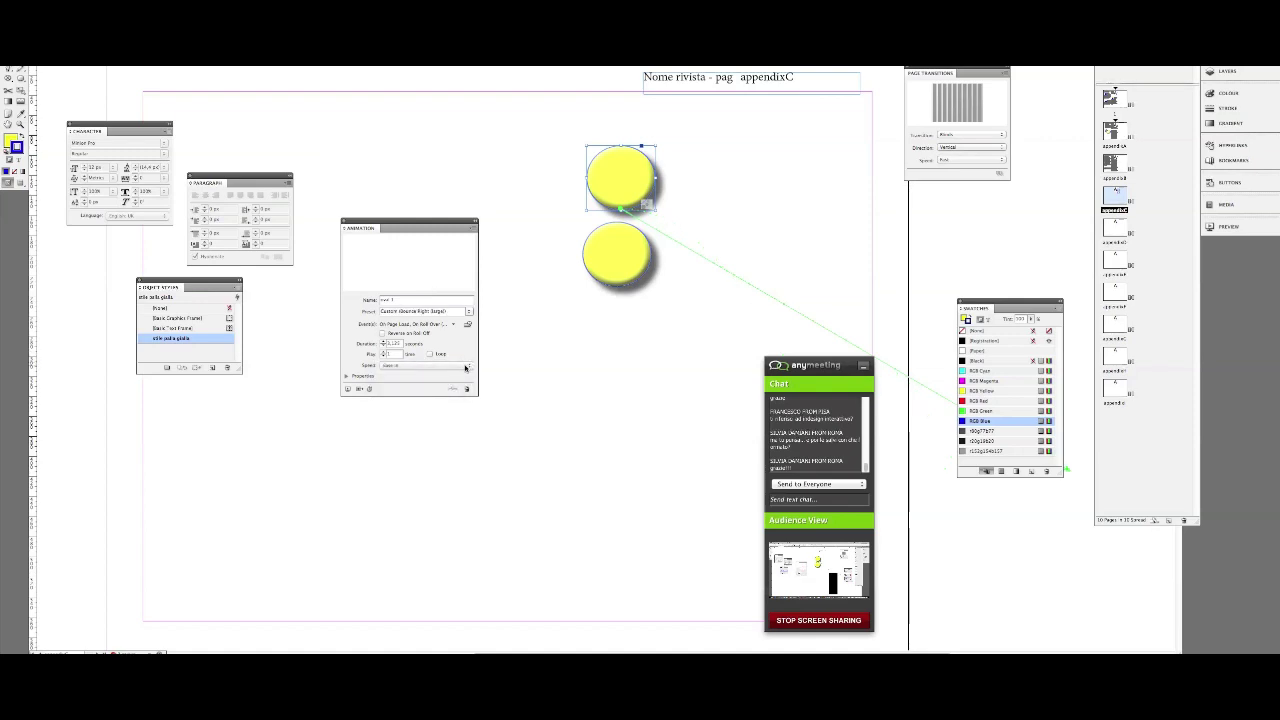
left_click(465, 367)
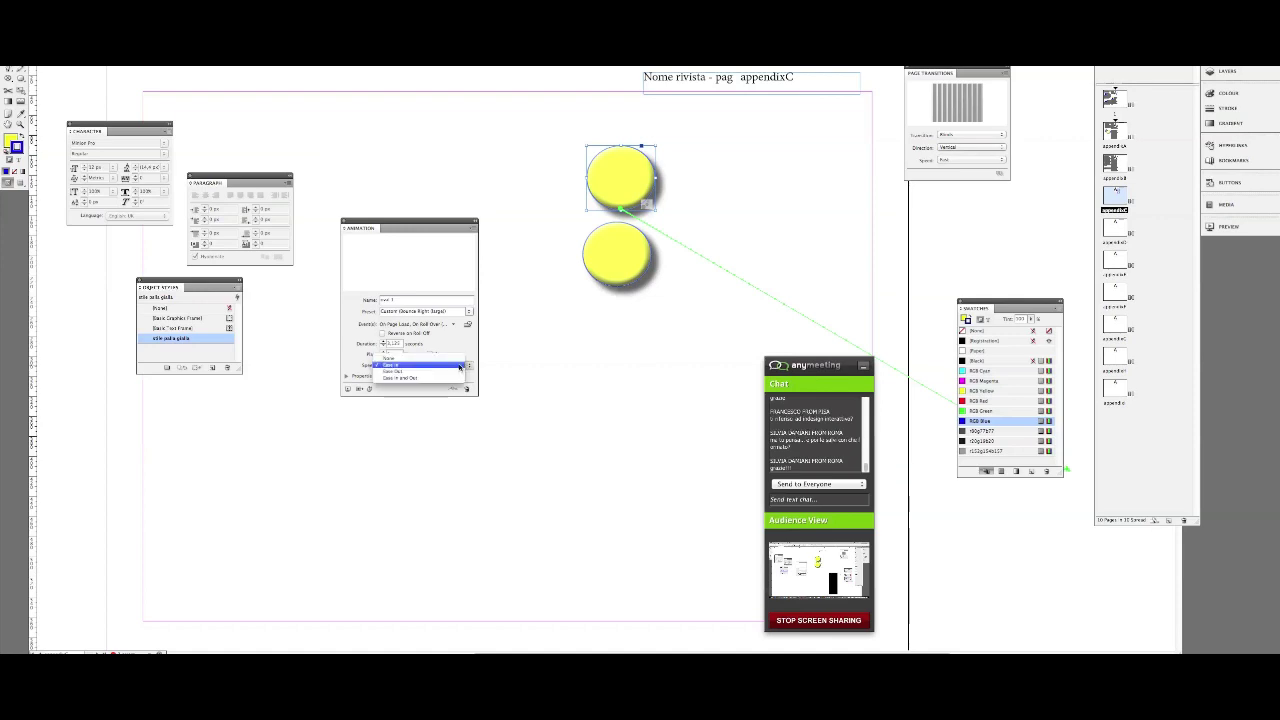
left_click(398, 357)
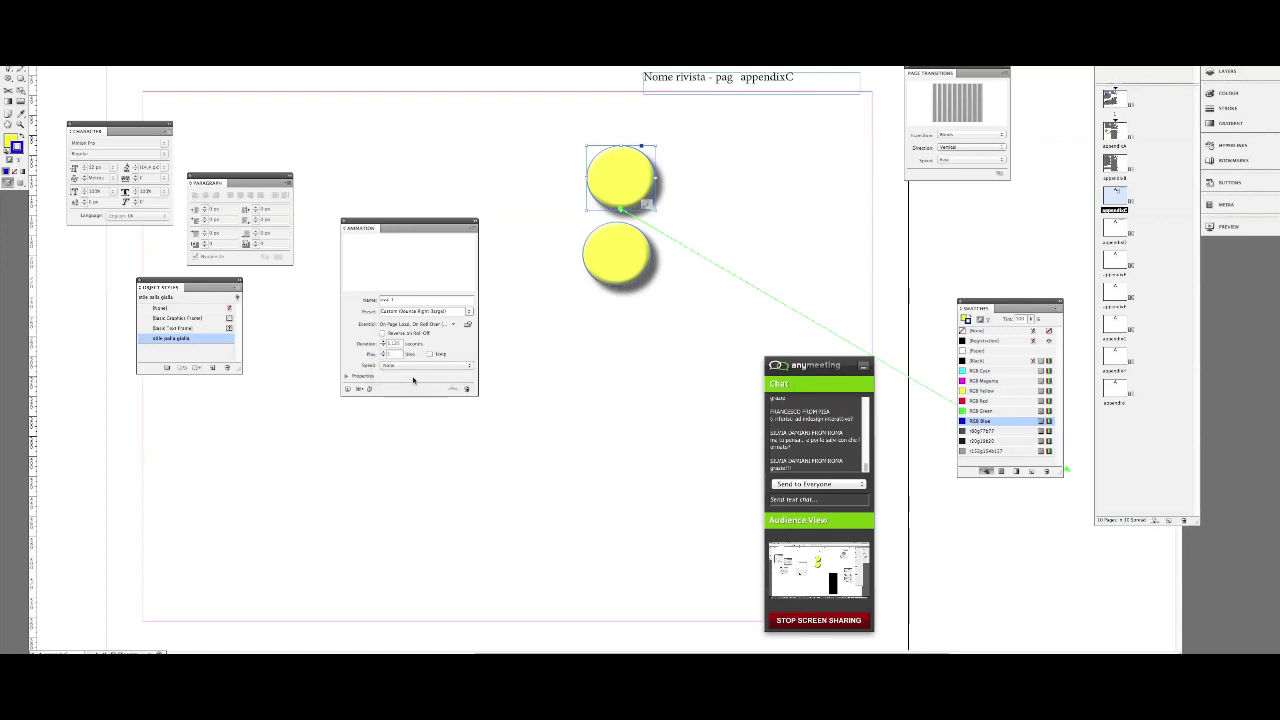
- Expand the animation properties, open the Timing panel beside the Animation panel, and select the "oval 1" entry
left_click(347, 377)
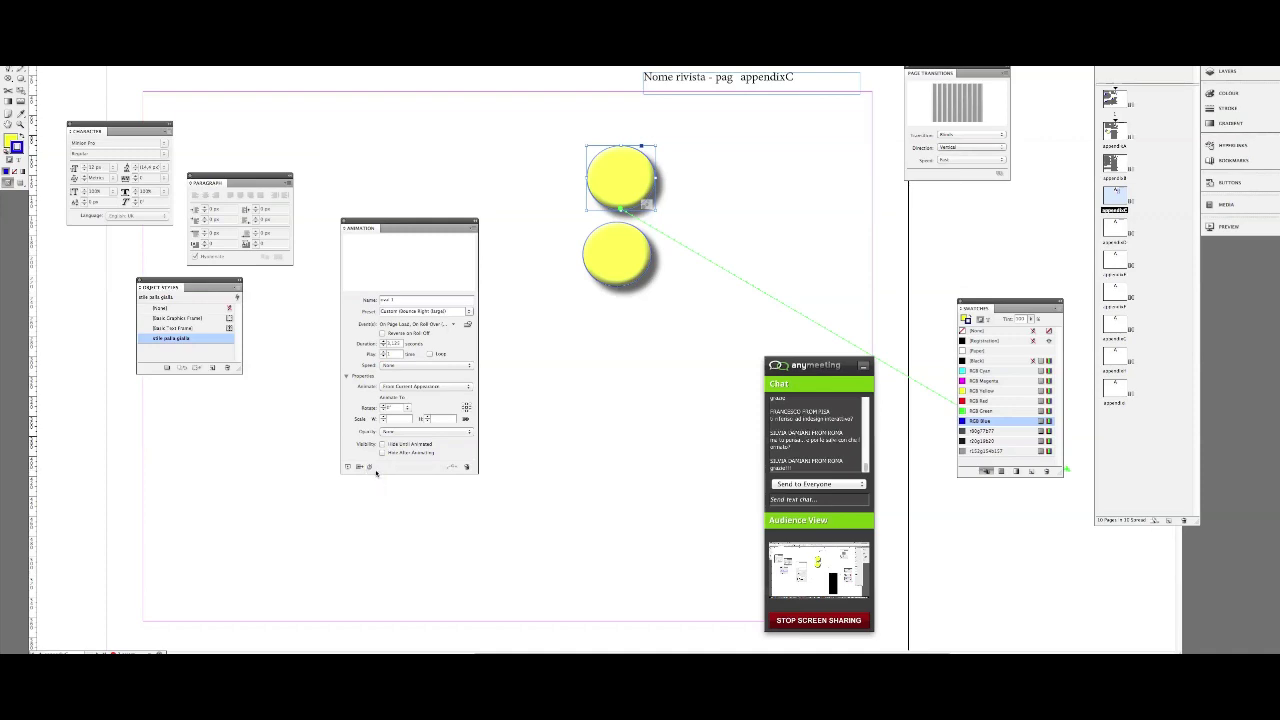
left_click(369, 467)
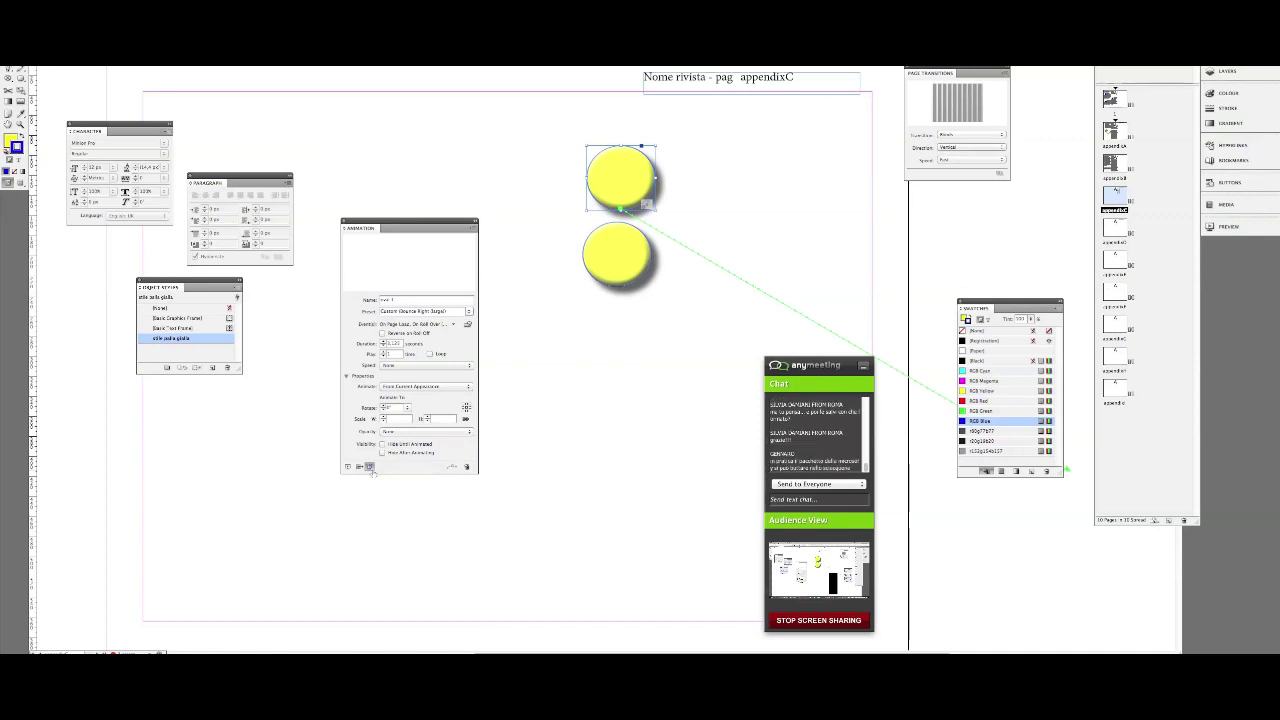
left_click_drag(663, 283, 574, 355)
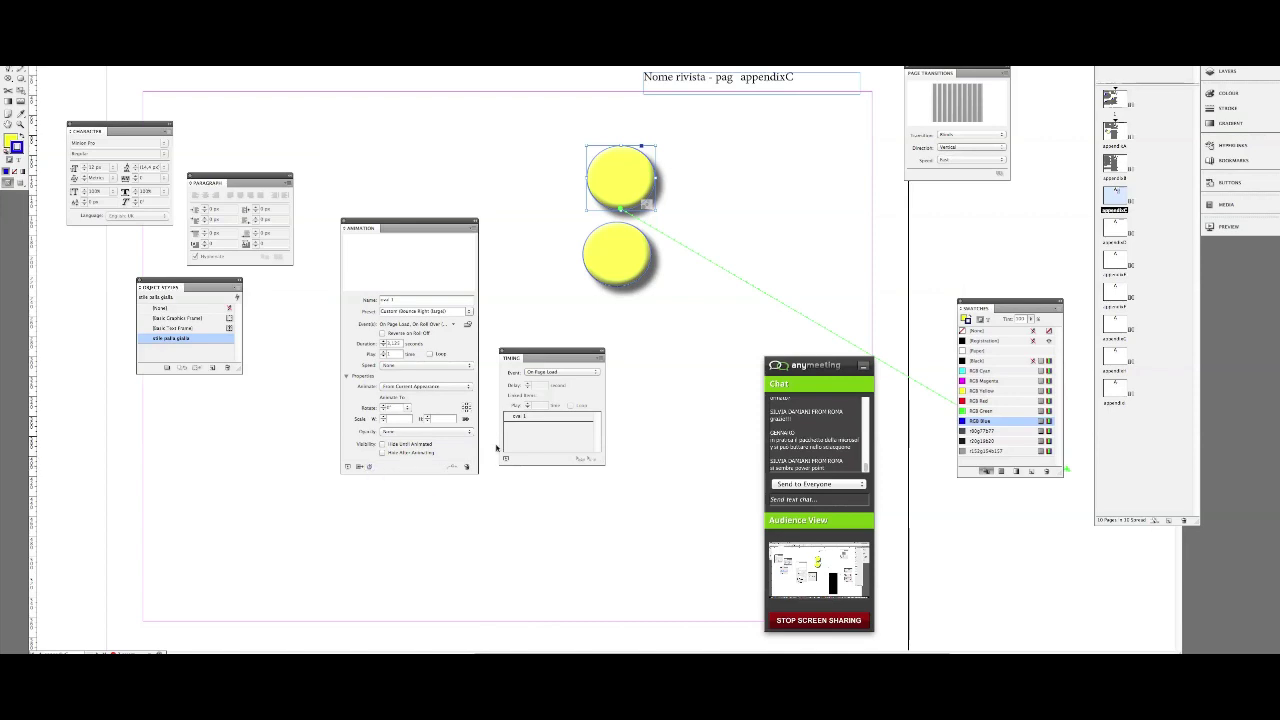
left_click(535, 420)
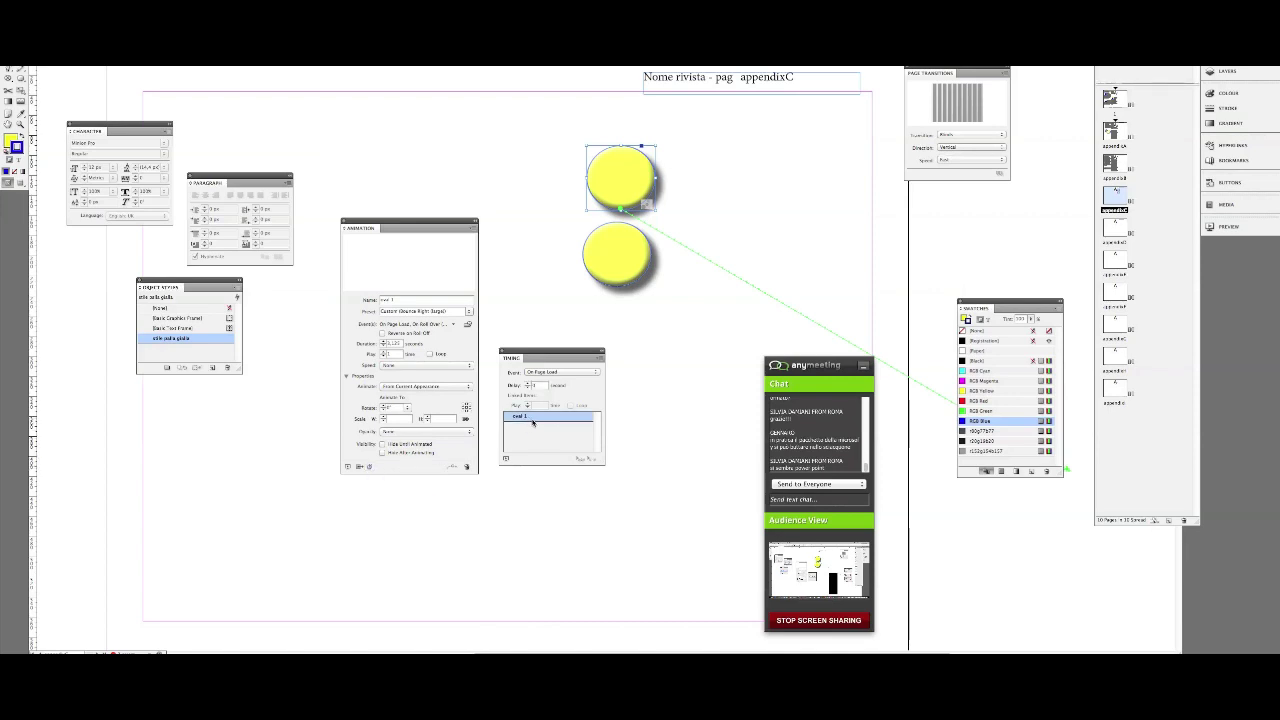
- Name the lower yellow circle "oval 2" and apply the Fade In animation preset to it
left_click(608, 263)
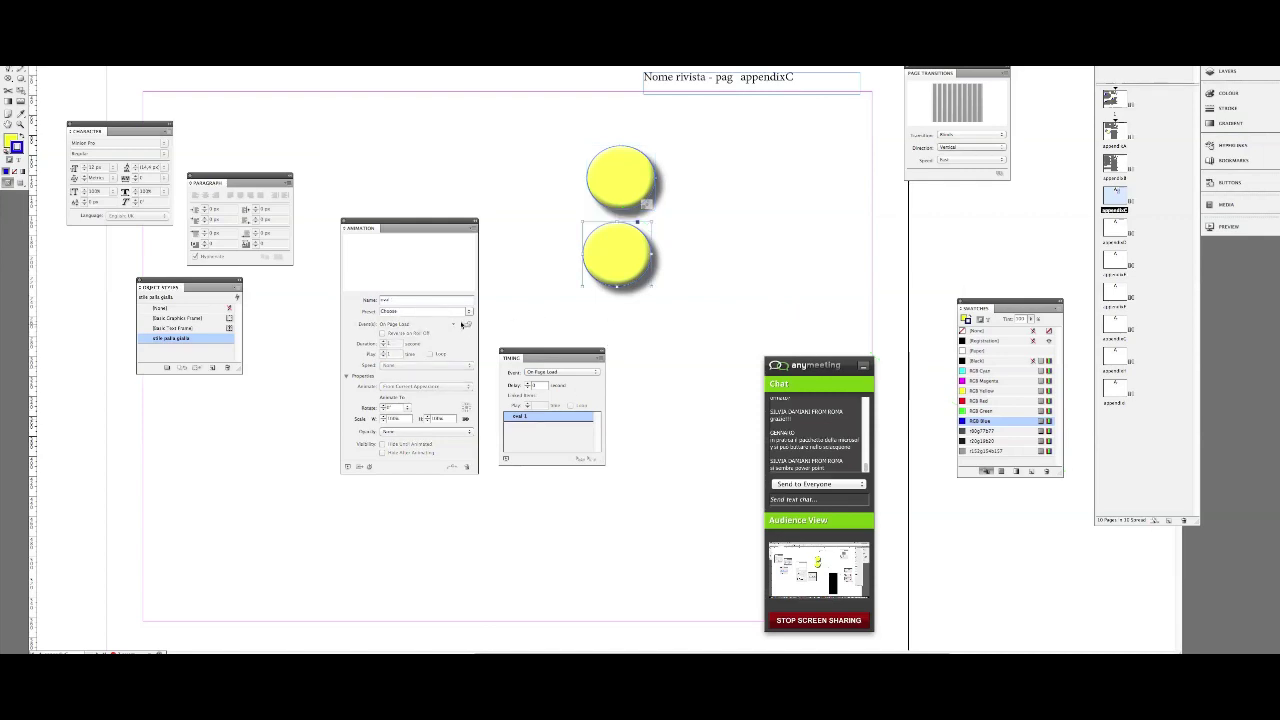
left_click(461, 325)
left_click(415, 339)
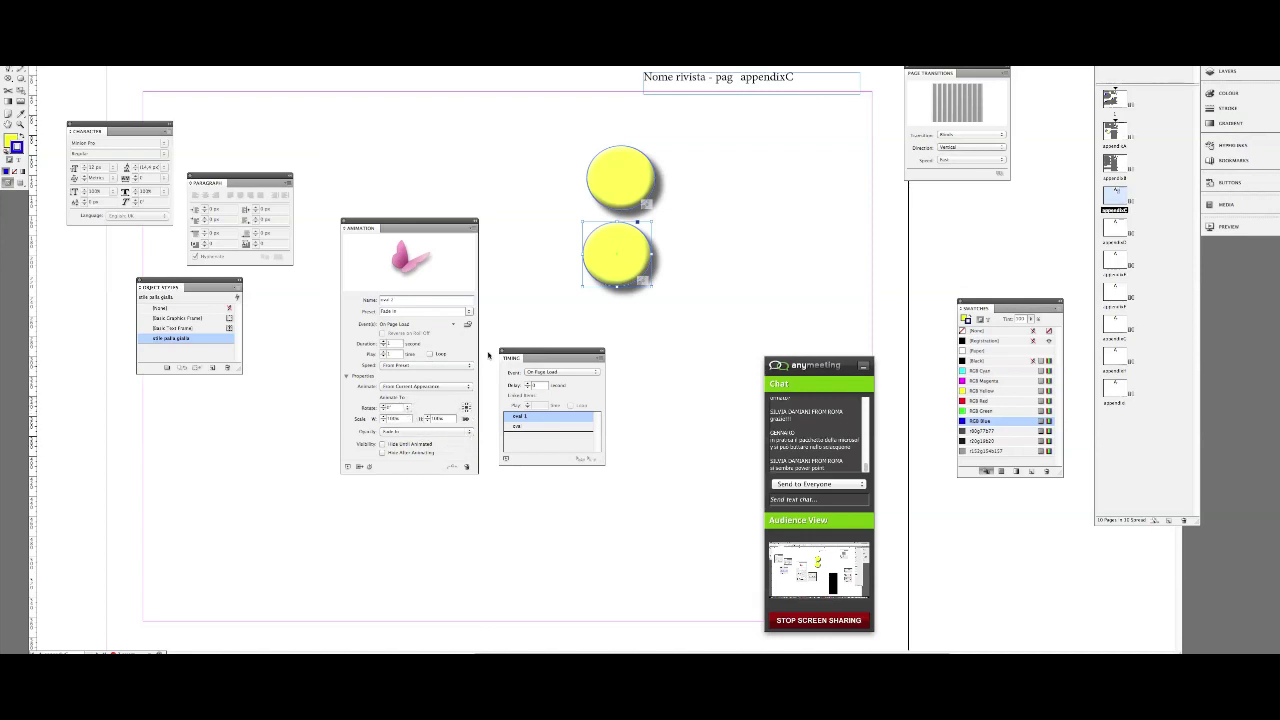
- Examine the On Page Load timing options of the "oval 1" and "oval 2" animations, leaving "oval 2" selected
left_click(552, 427, "shift")
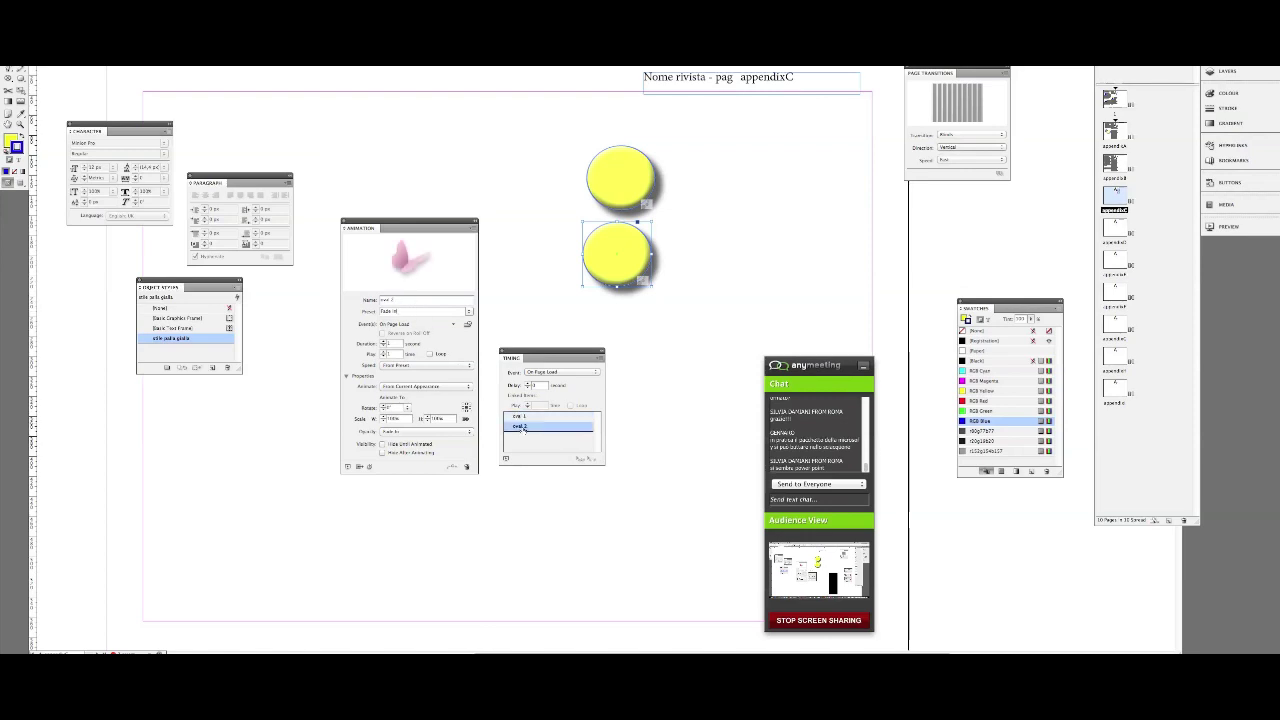
left_click(538, 416)
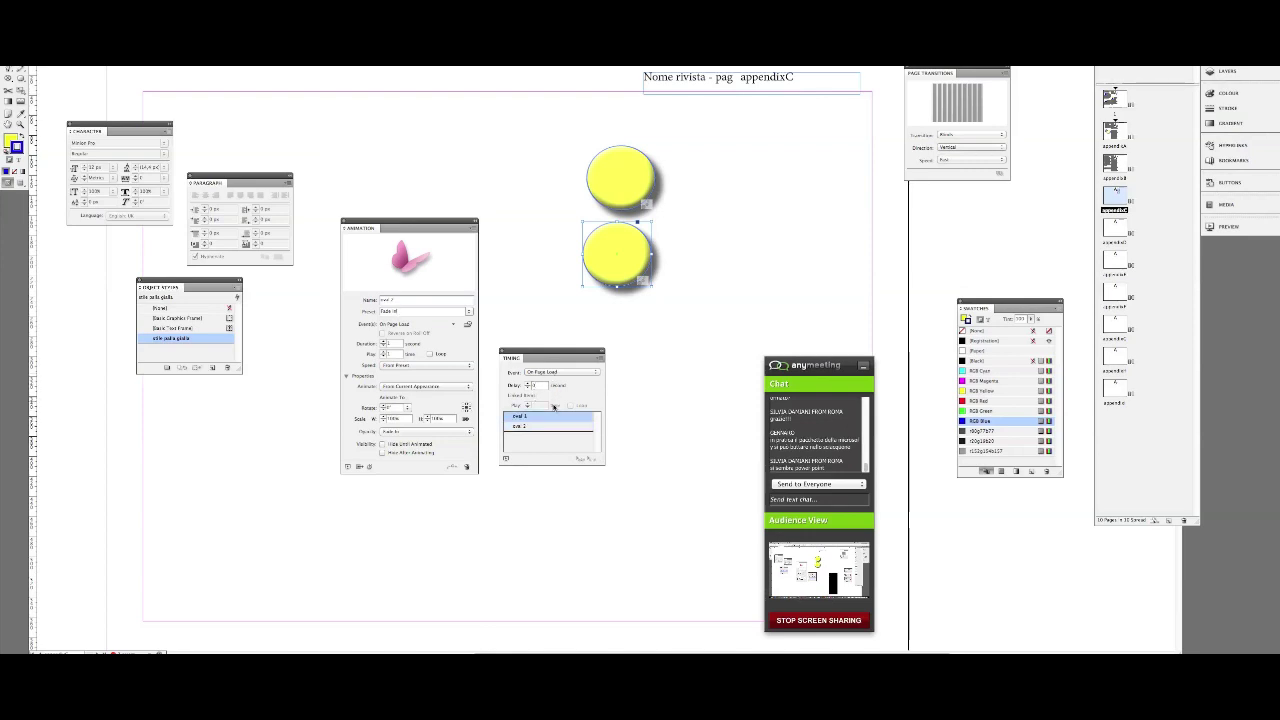
left_click(550, 426)
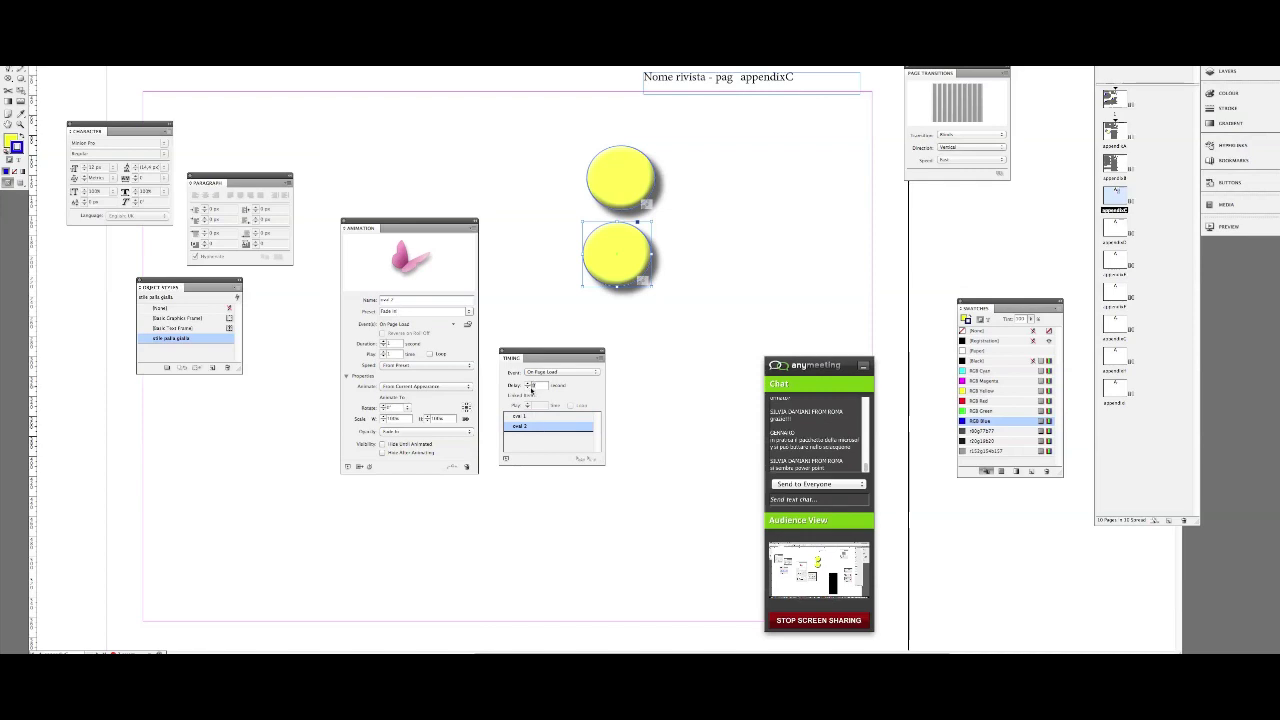
left_click(553, 437)
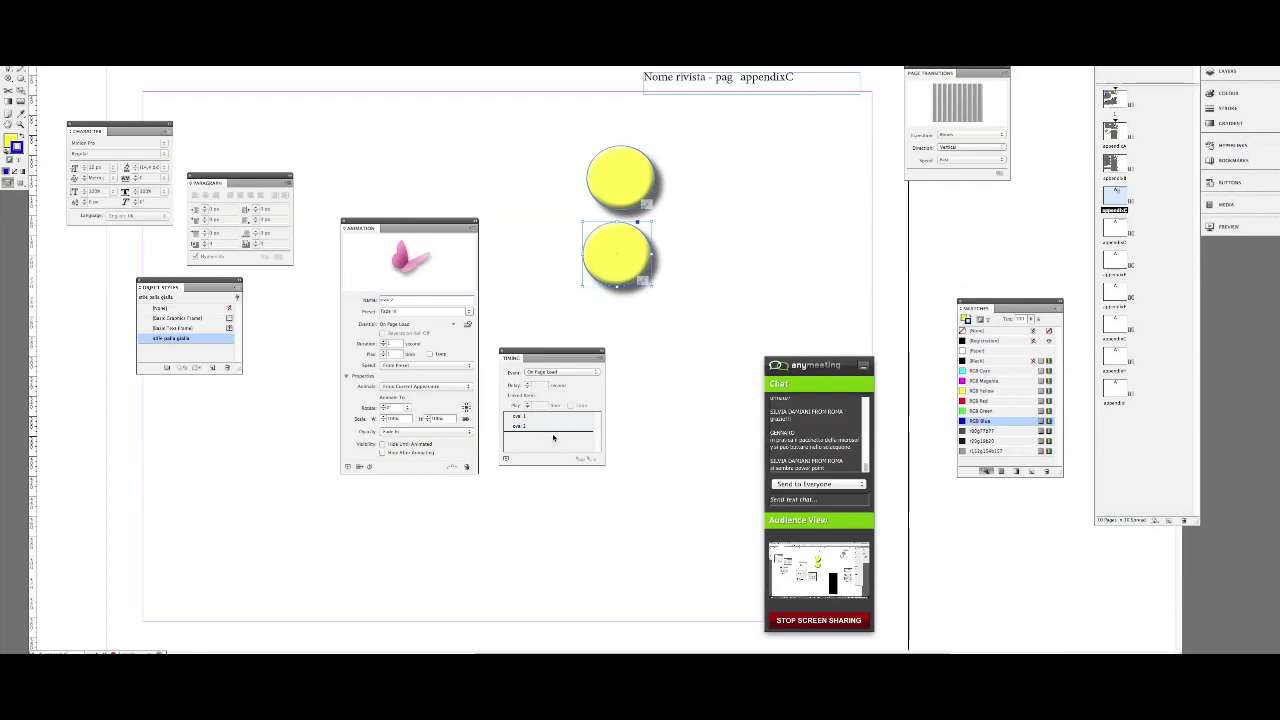
left_click(550, 426)
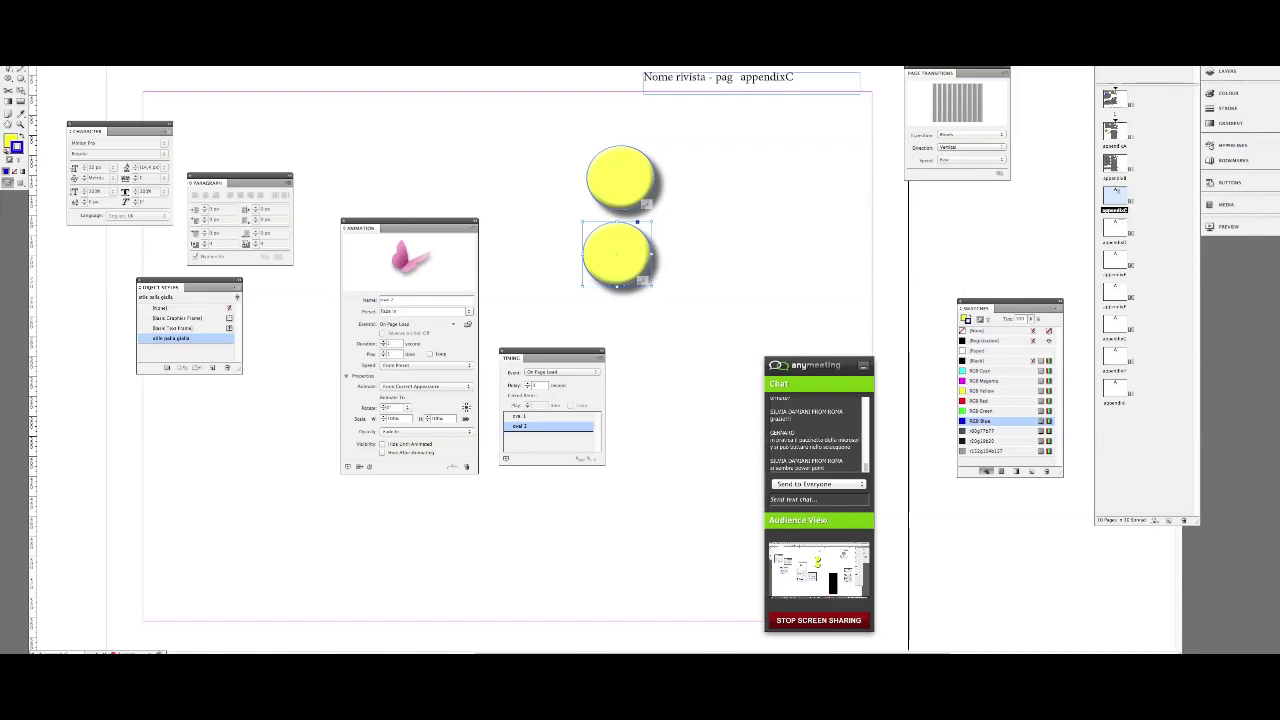
- Examine the available export formats with Adobe PDF (Interactive) chosen, and cancel the export
left_click(80, 66)
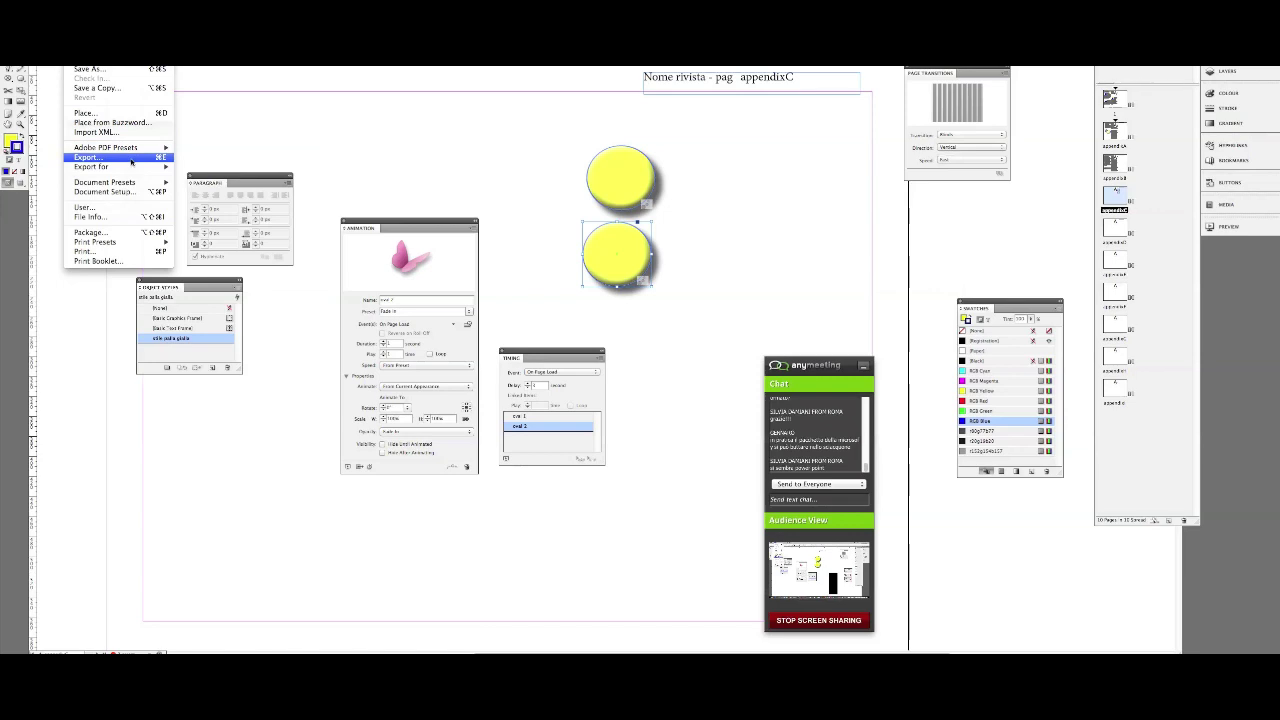
left_click(547, 215)
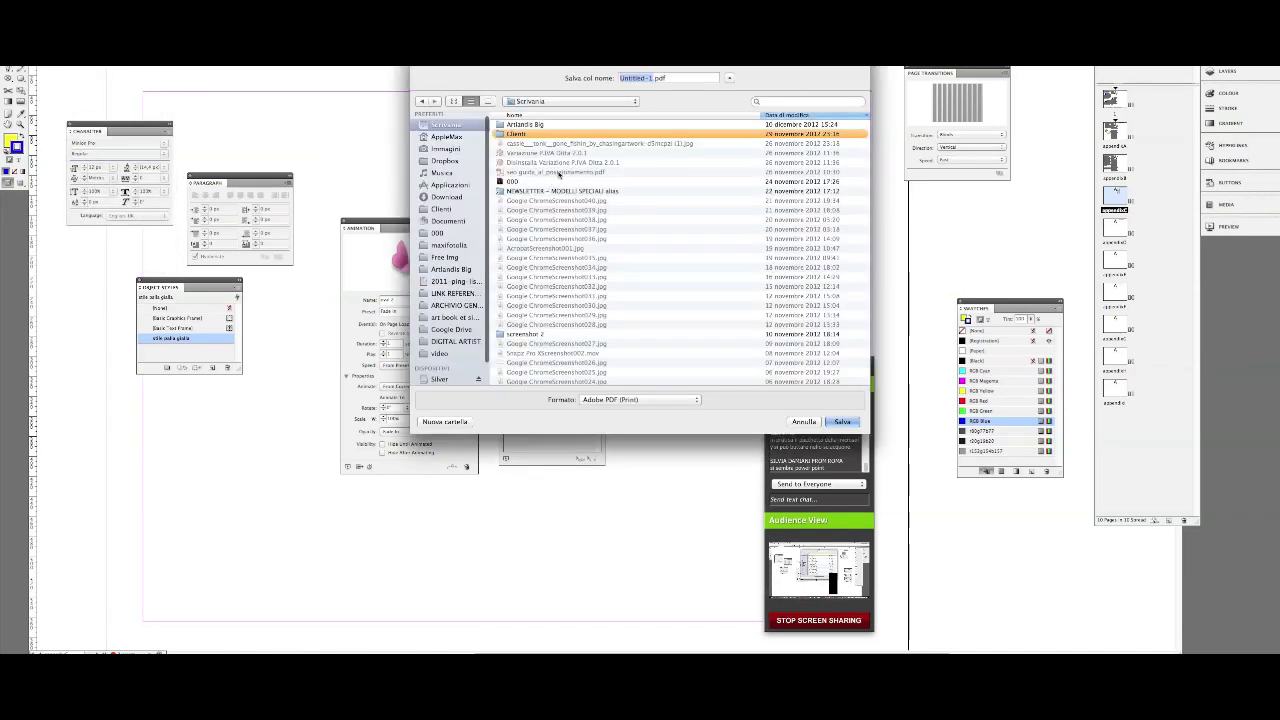
left_click(656, 404)
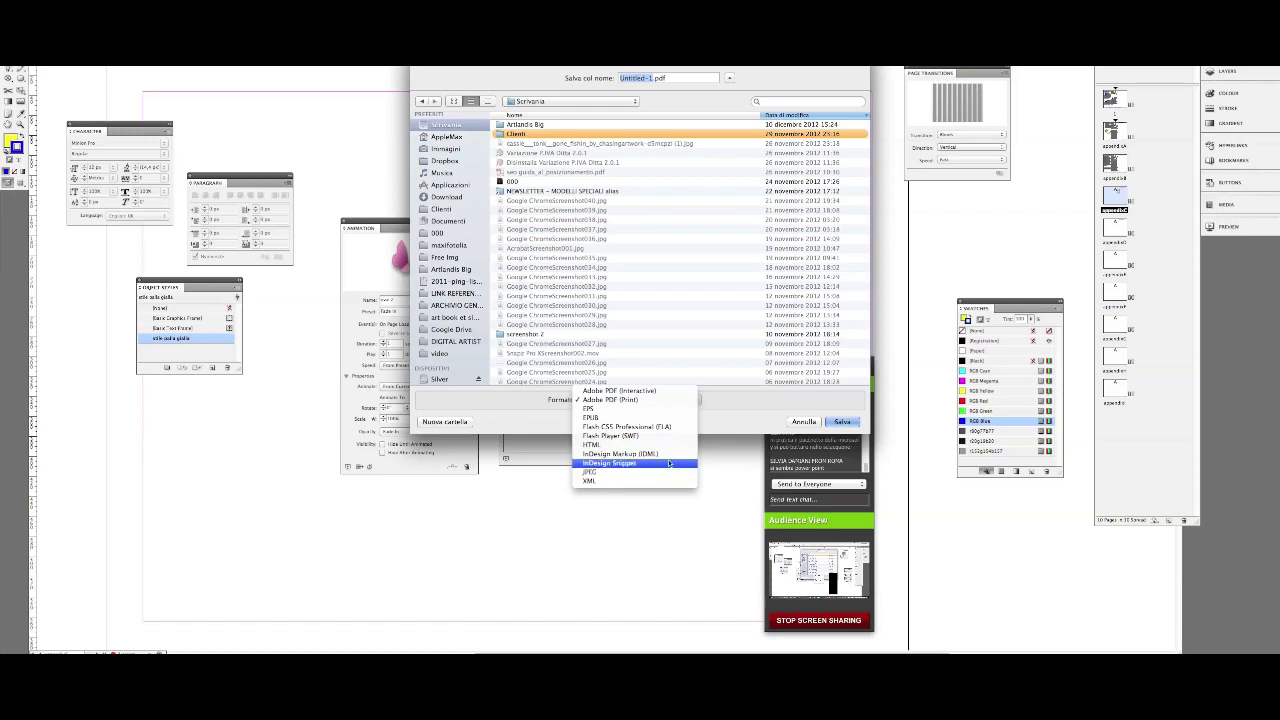
left_click(684, 391)
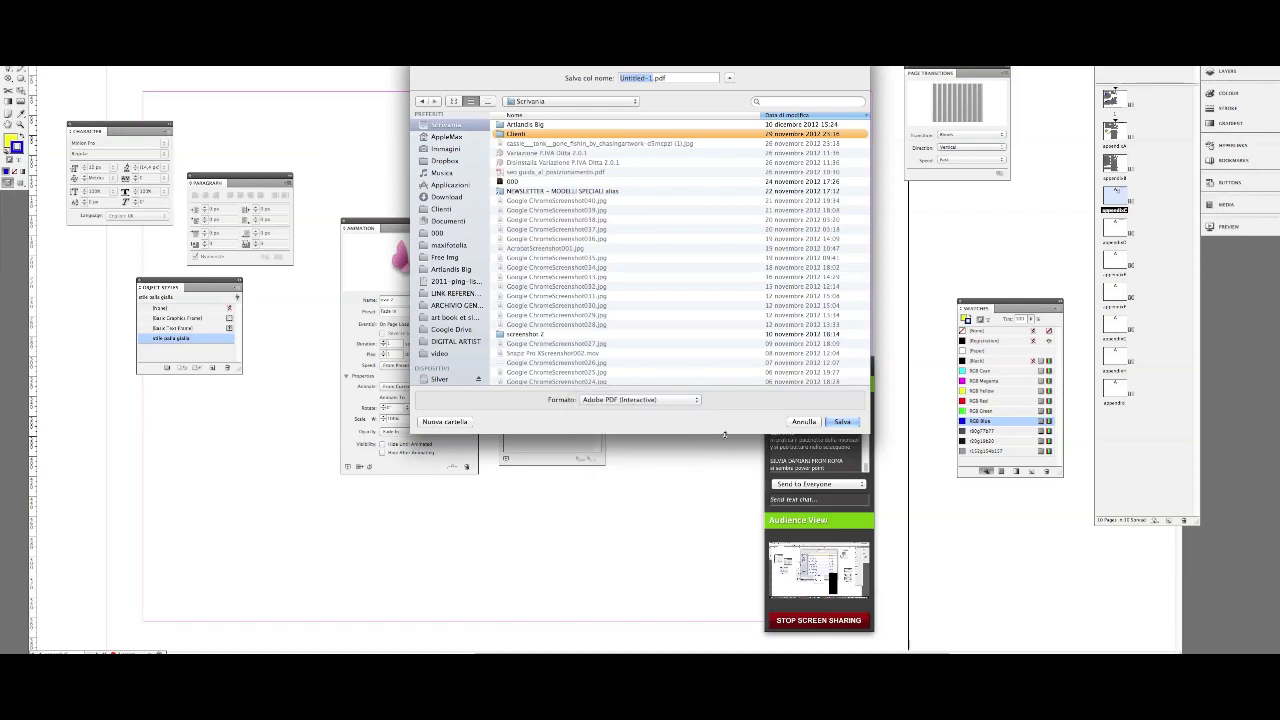
left_click(697, 400)
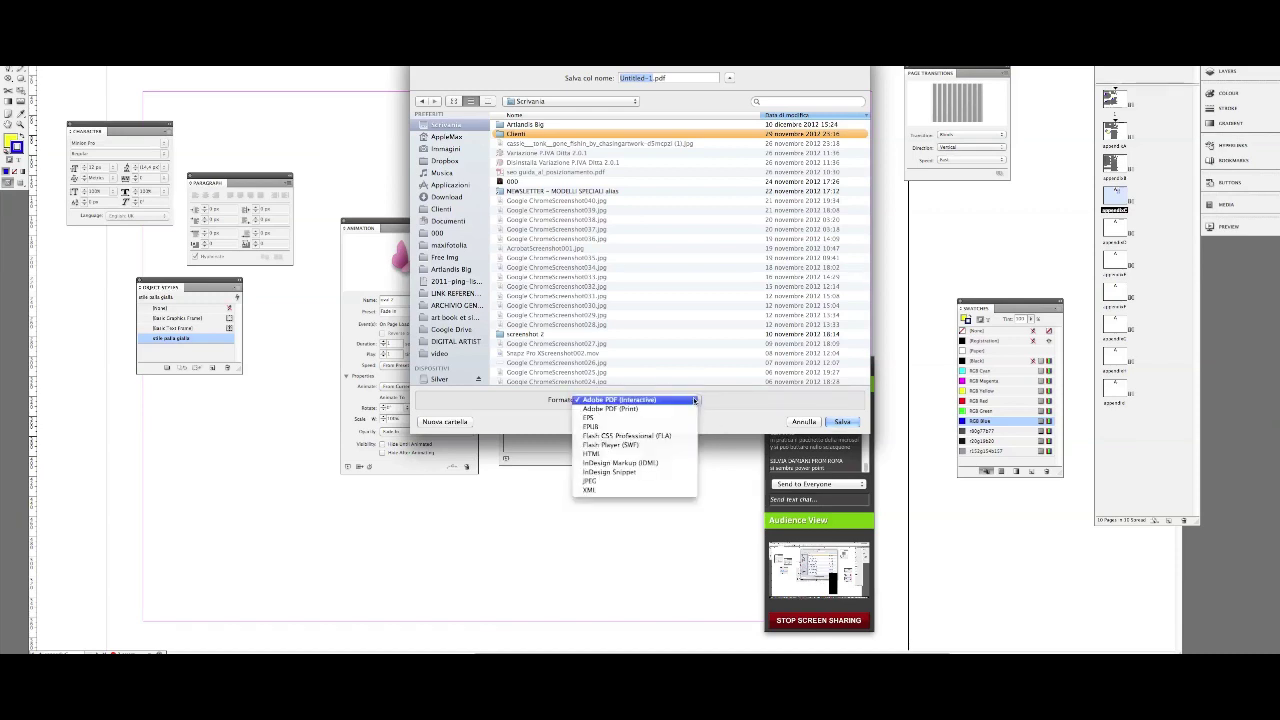
left_click(710, 411)
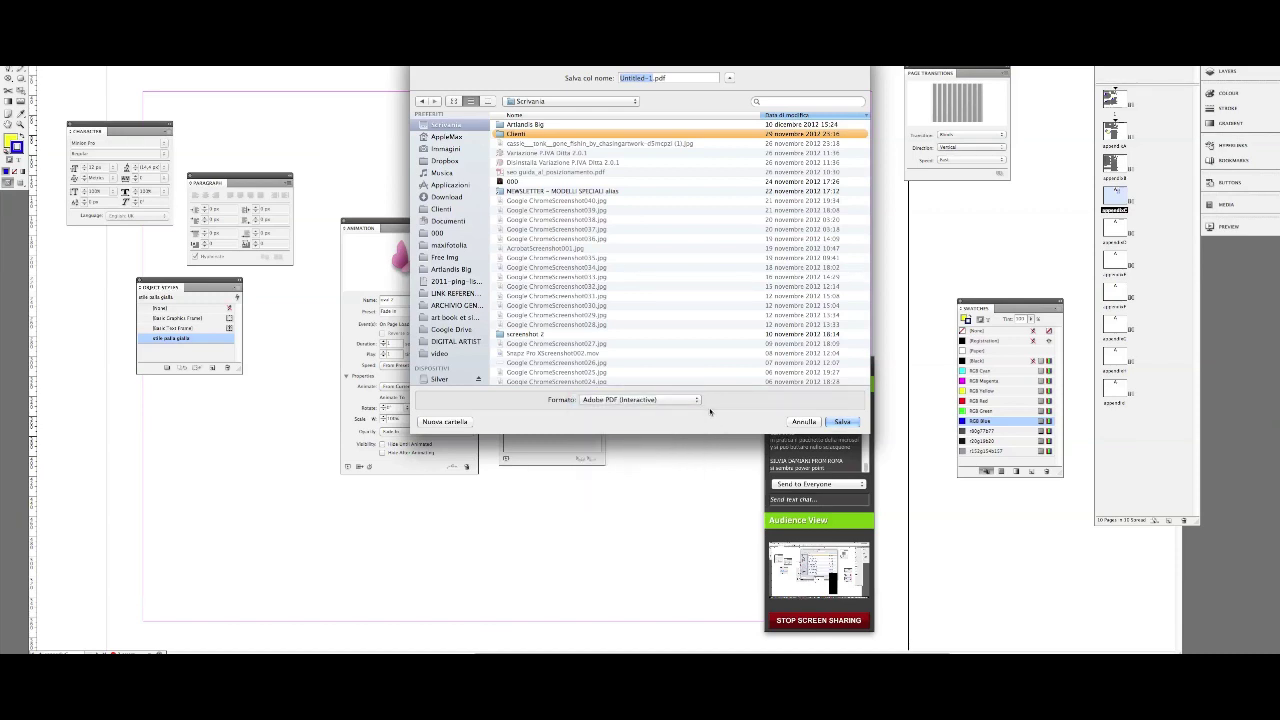
left_click(790, 423)
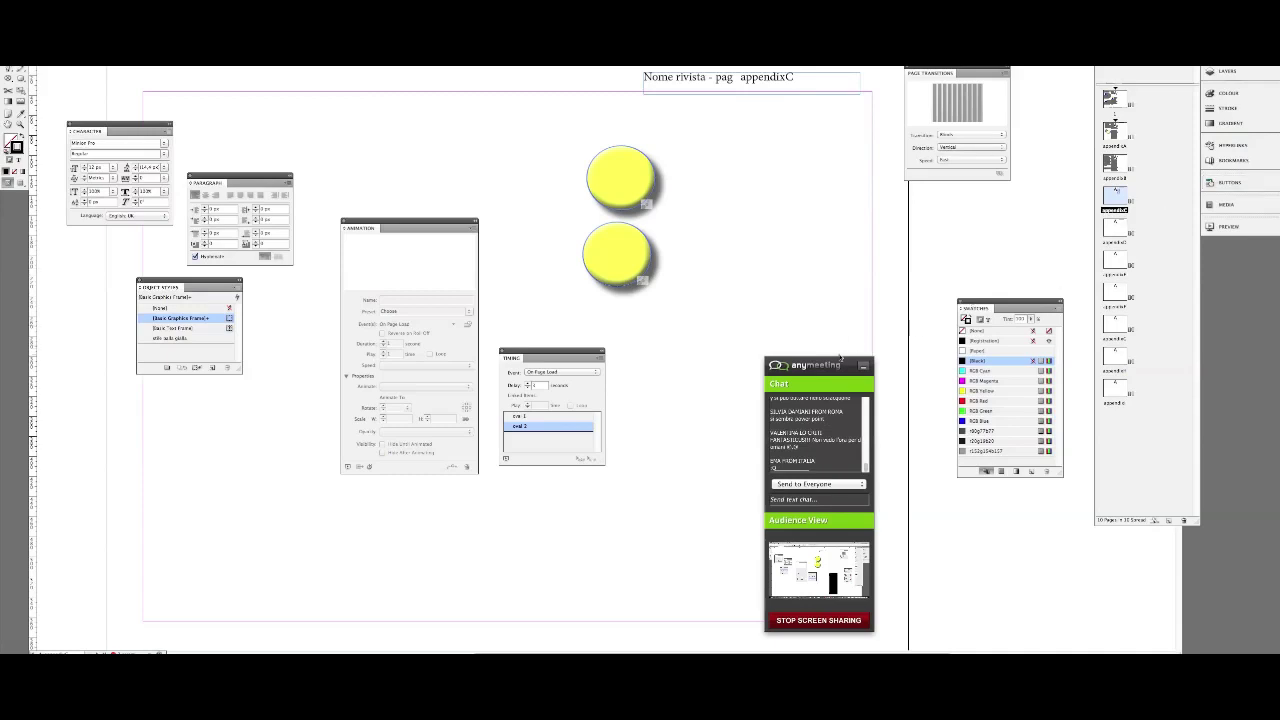
- Copy the mediafire link from the meeting chat and paste it on a new line below the last mediafire video link in the link.rtf document
left_click_drag(836, 366, 888, 342)
left_click(845, 314)
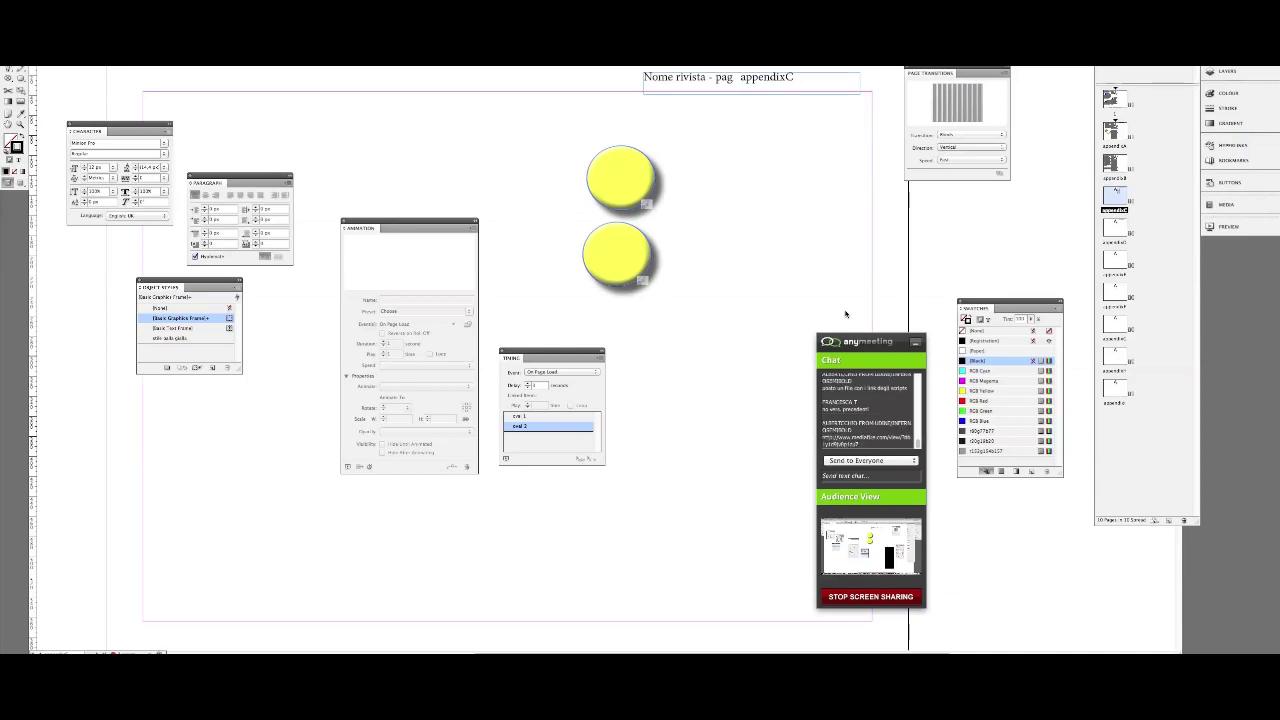
left_click_drag(868, 444, 822, 437)
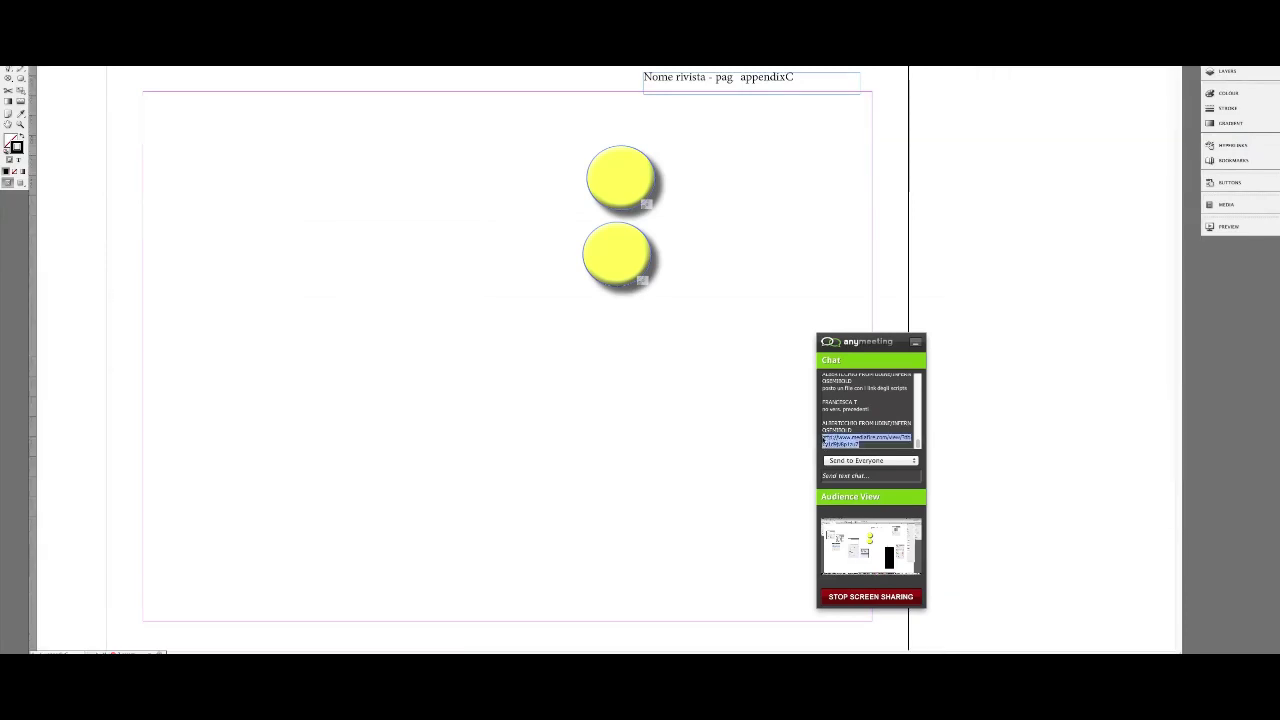
left_click(779, 440)
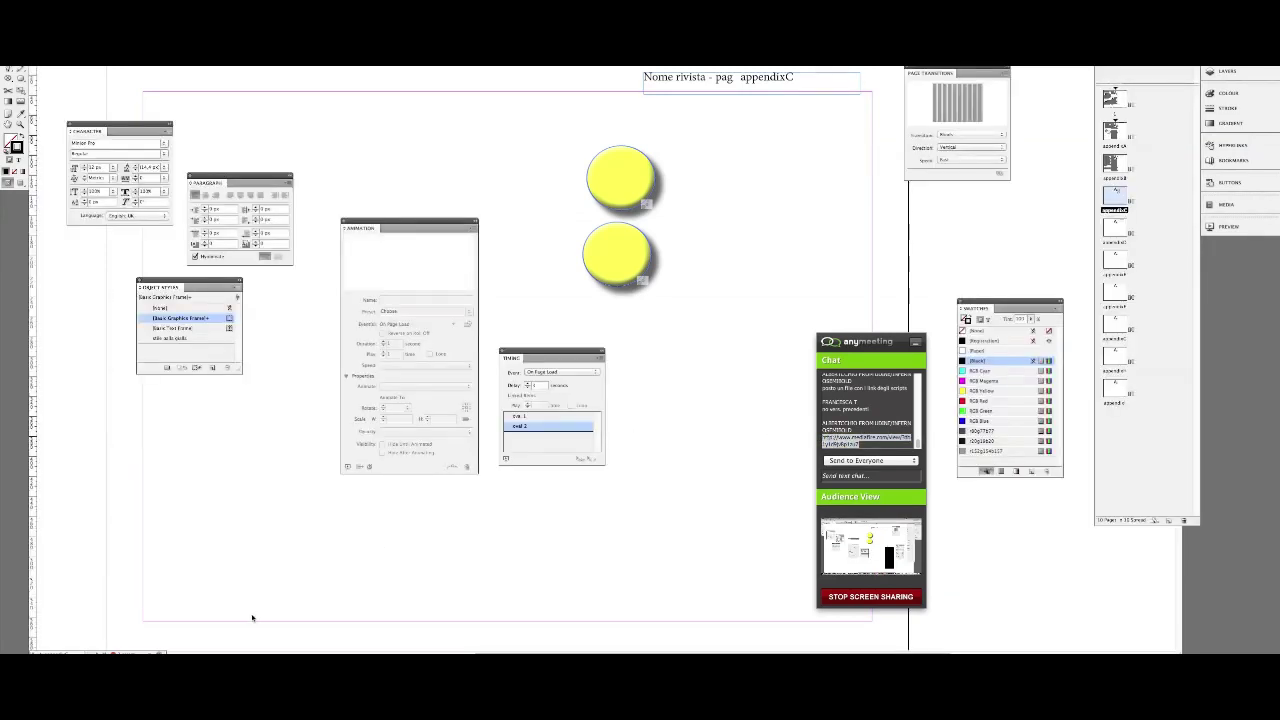
left_click(195, 652)
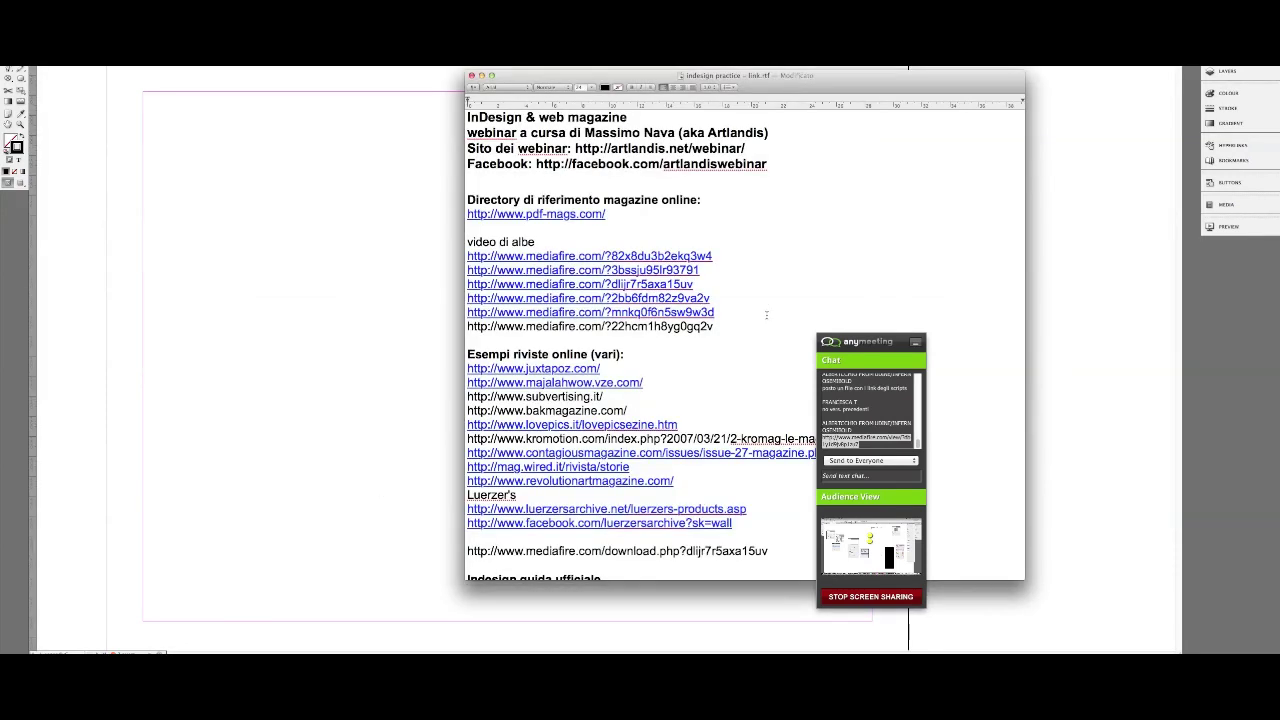
key("Return")
key("super+v")
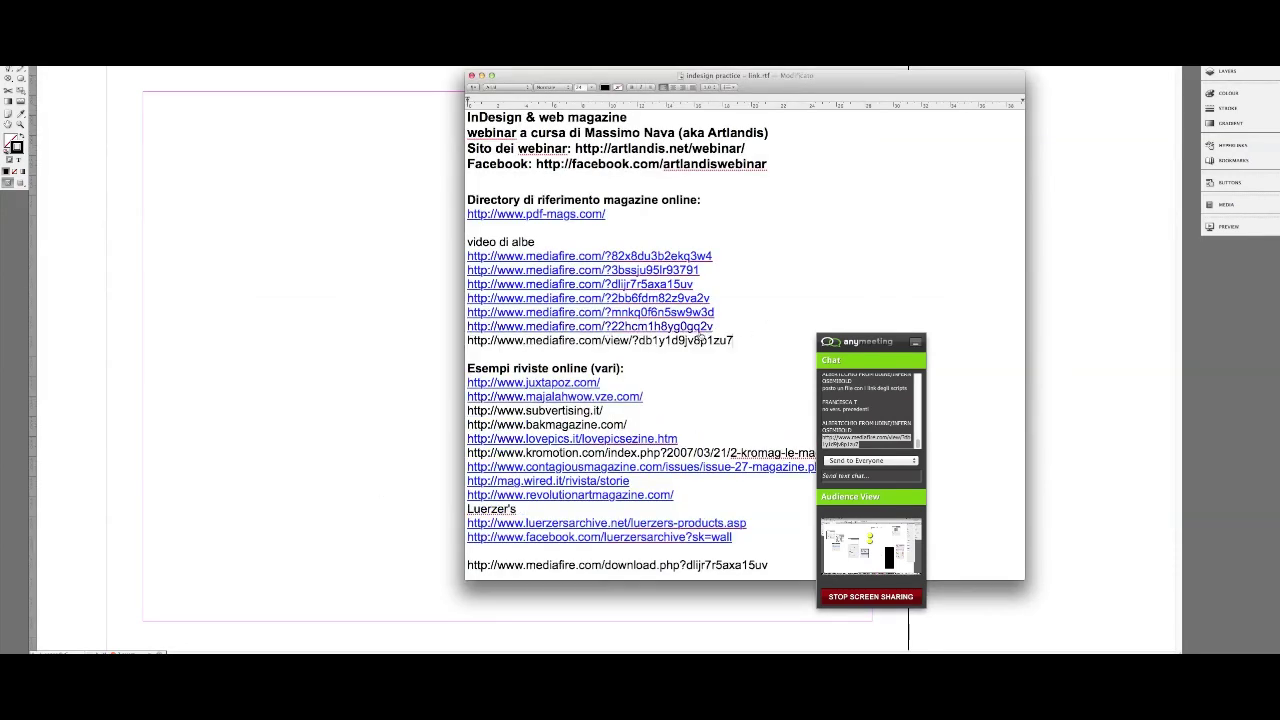
left_click(406, 341)
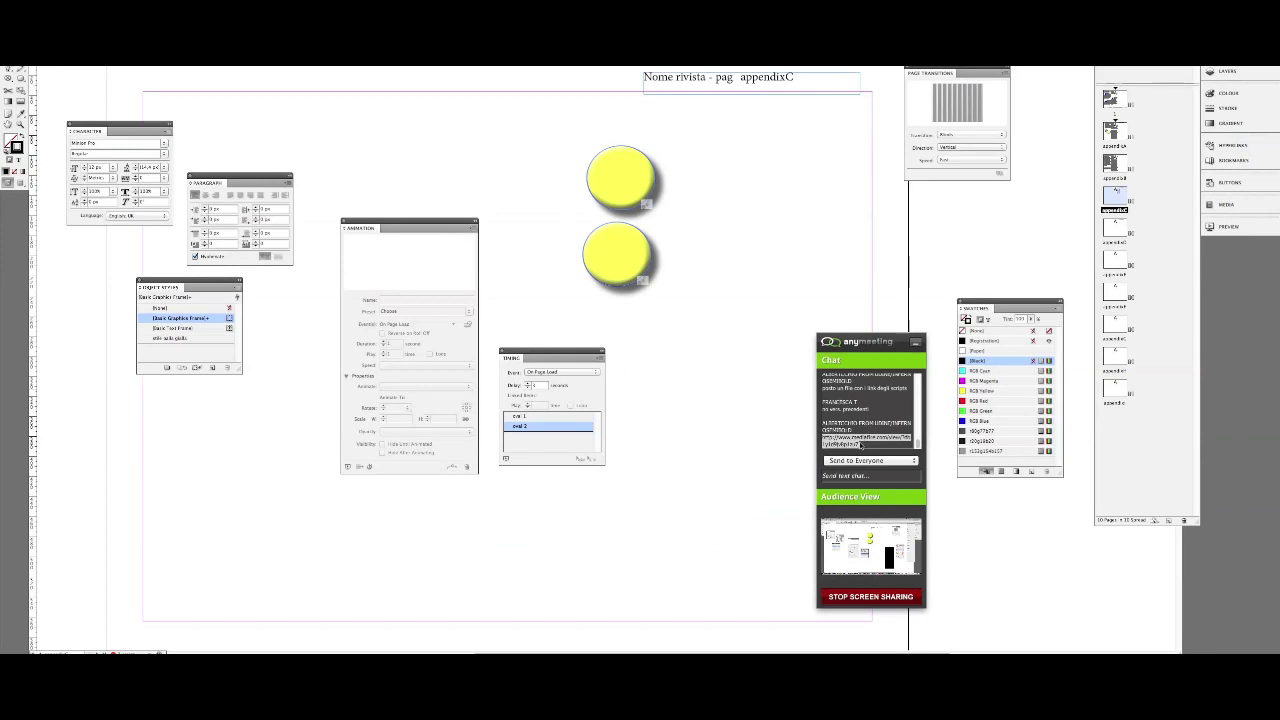
- Stop sharing the screen in the AnyMeeting session
left_click(866, 415)
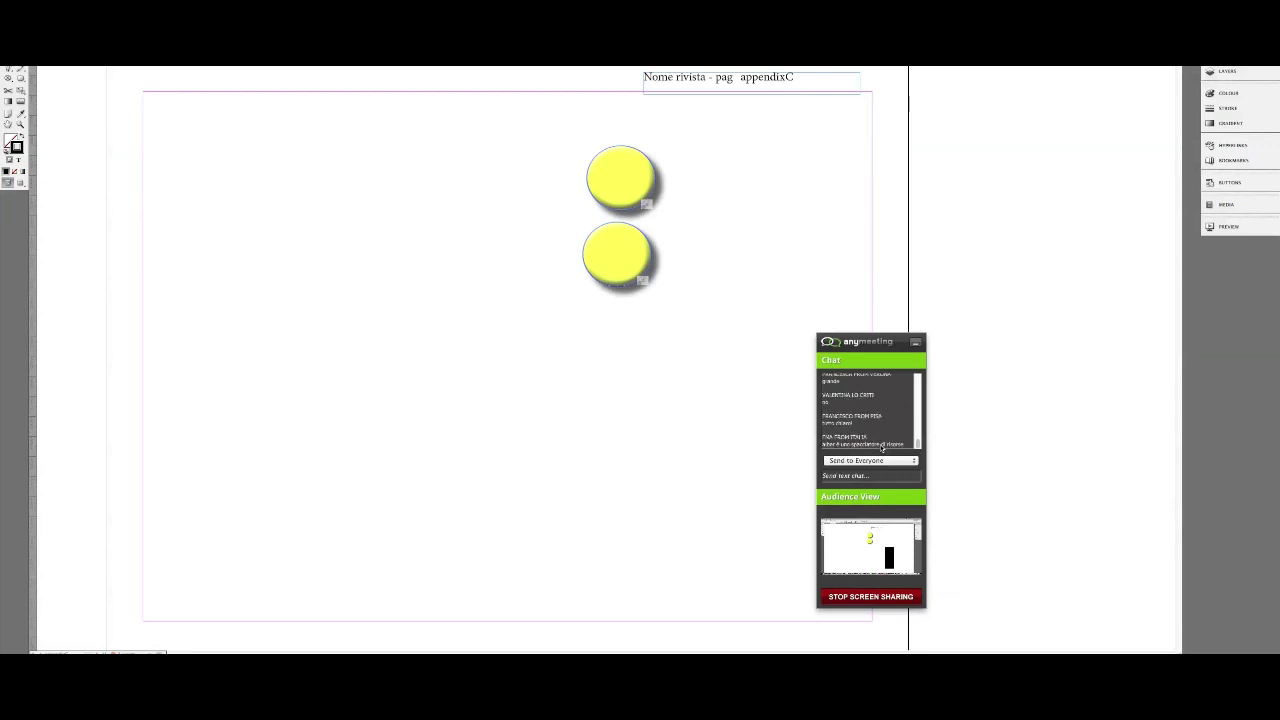
left_click(880, 597)
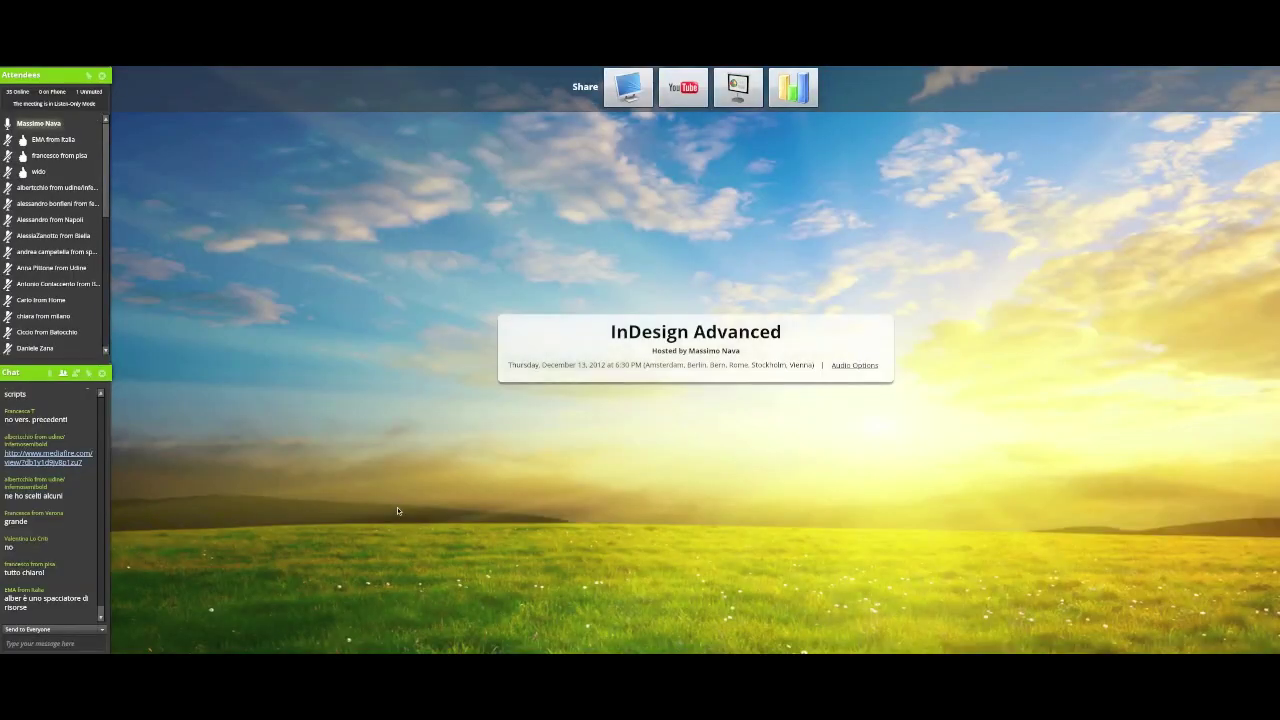